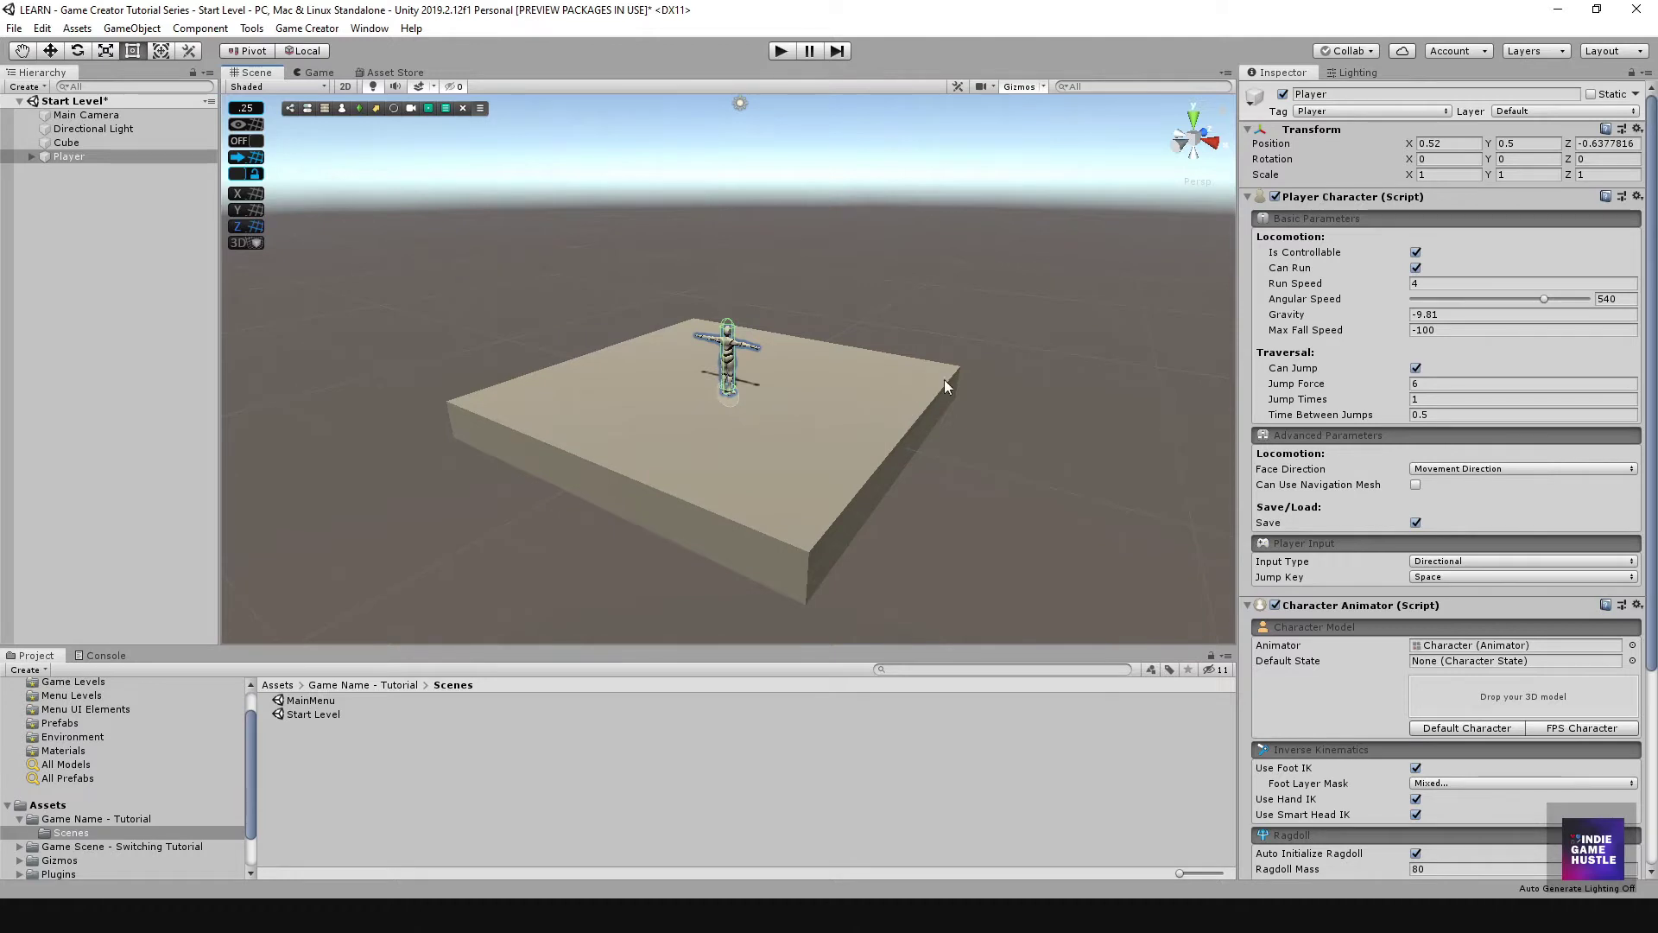
Step: Add a UI Canvas to the Start Level scene and frame it in the Scene view
{"action": "left_click_drag", "start_coordinate": [945, 380], "coordinate": [736, 451], "text": "alt"}
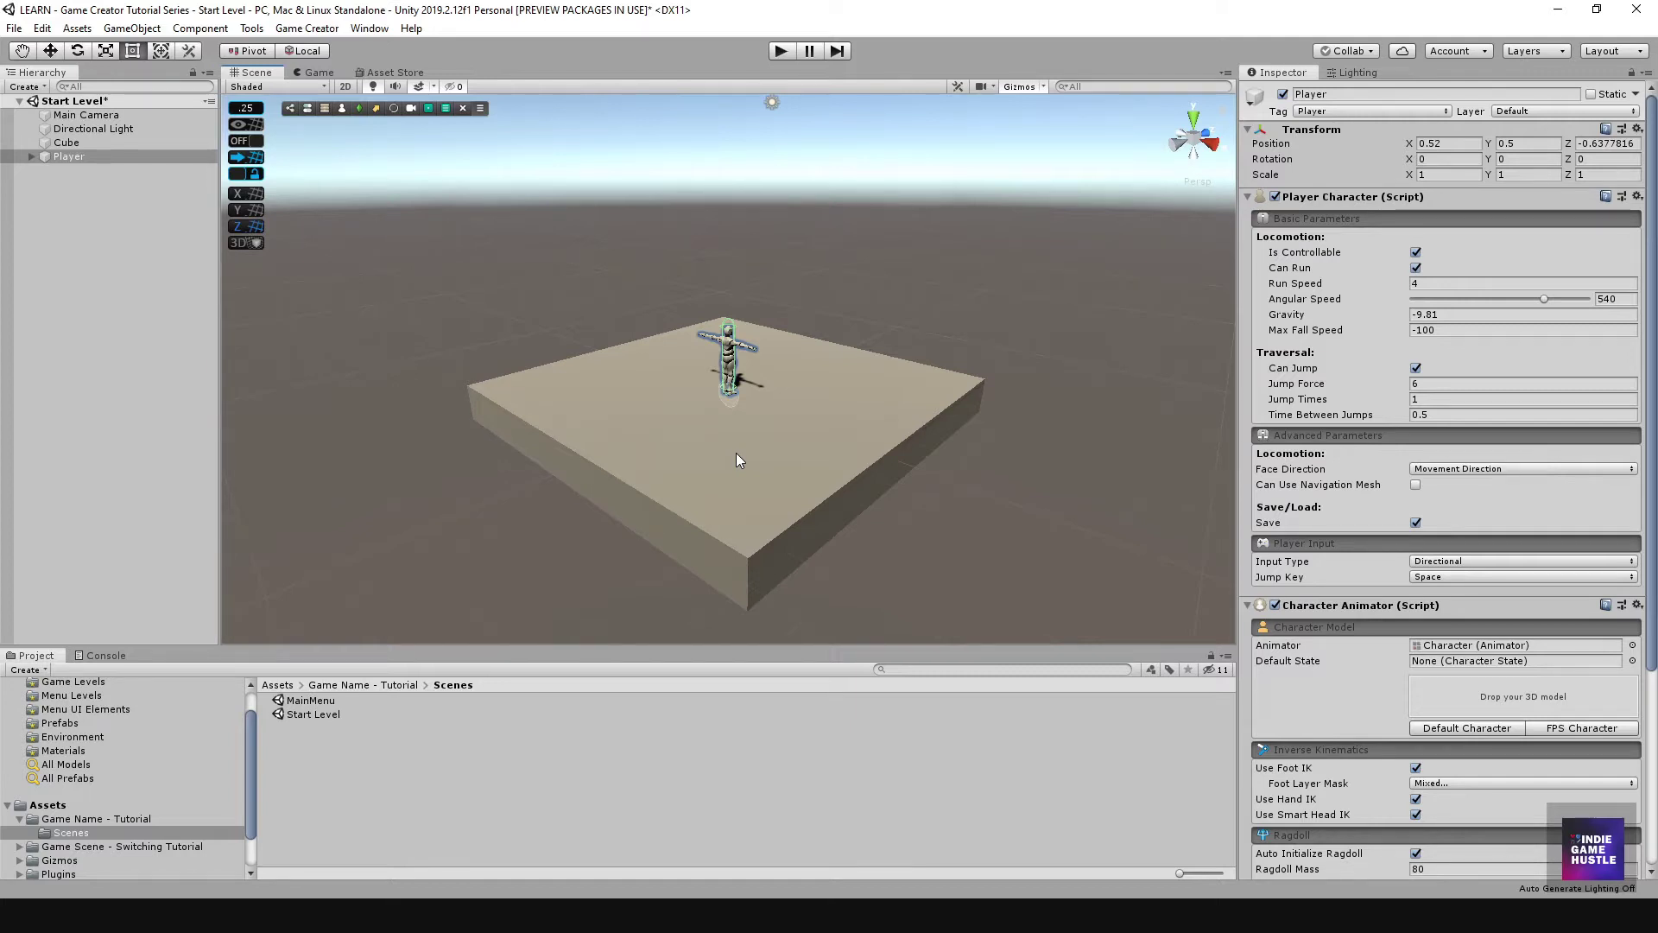
{"action": "scroll", "coordinate": [732, 453], "scroll_direction": "down", "scroll_amount": 2}
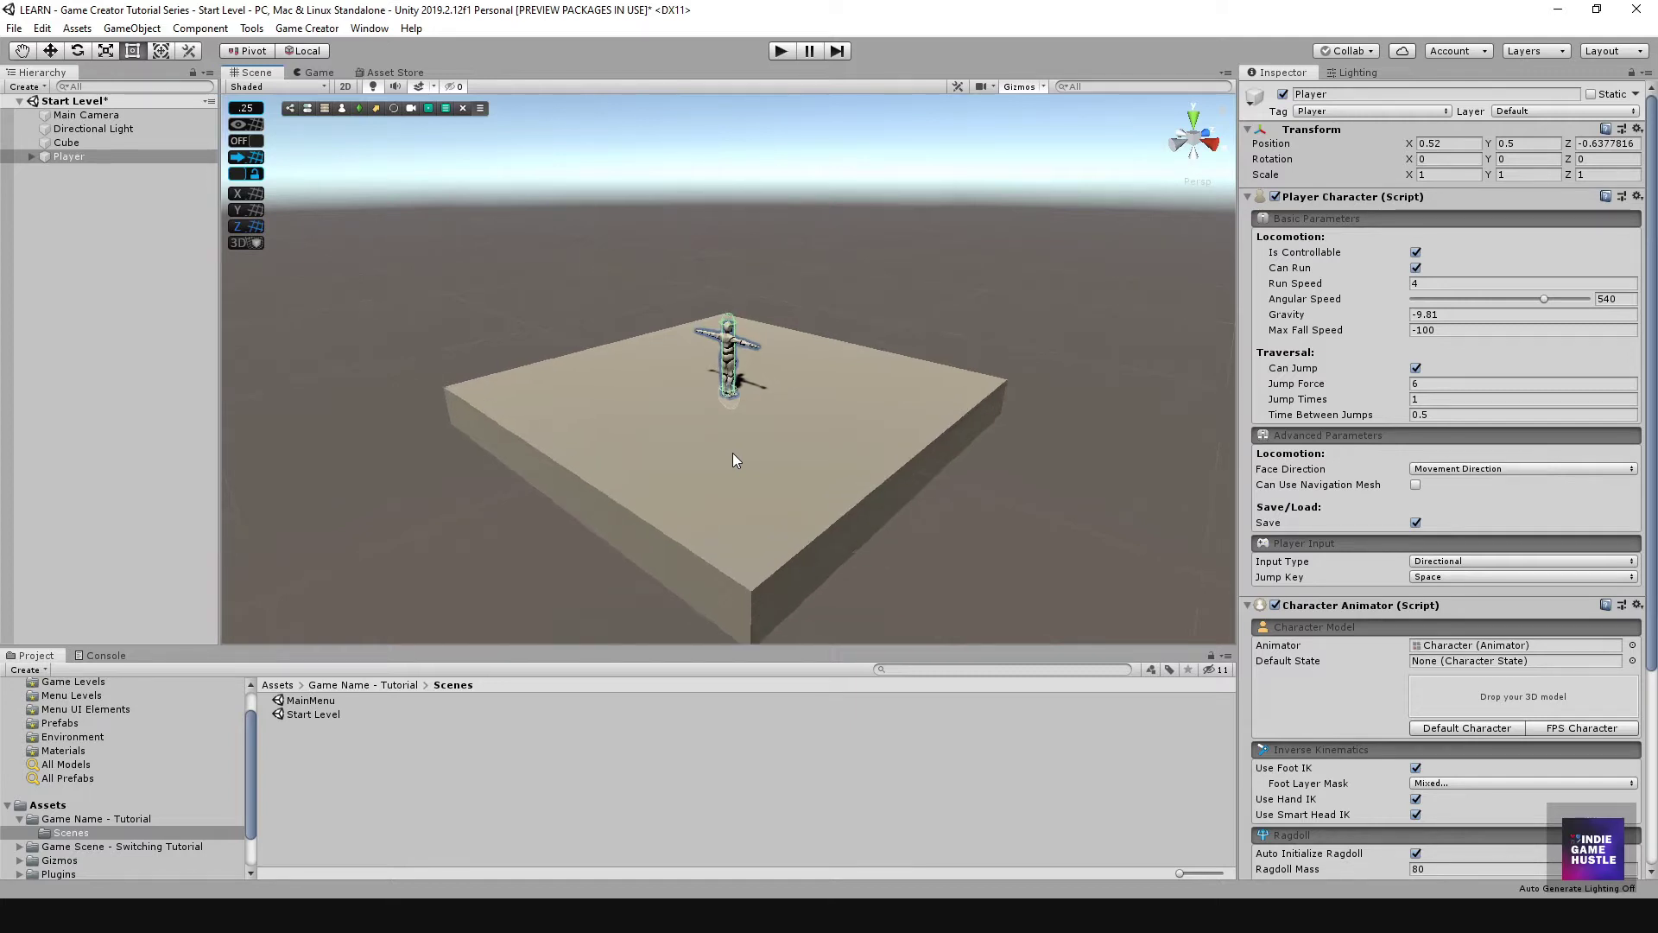
{"action": "right_click", "coordinate": [74, 204]}
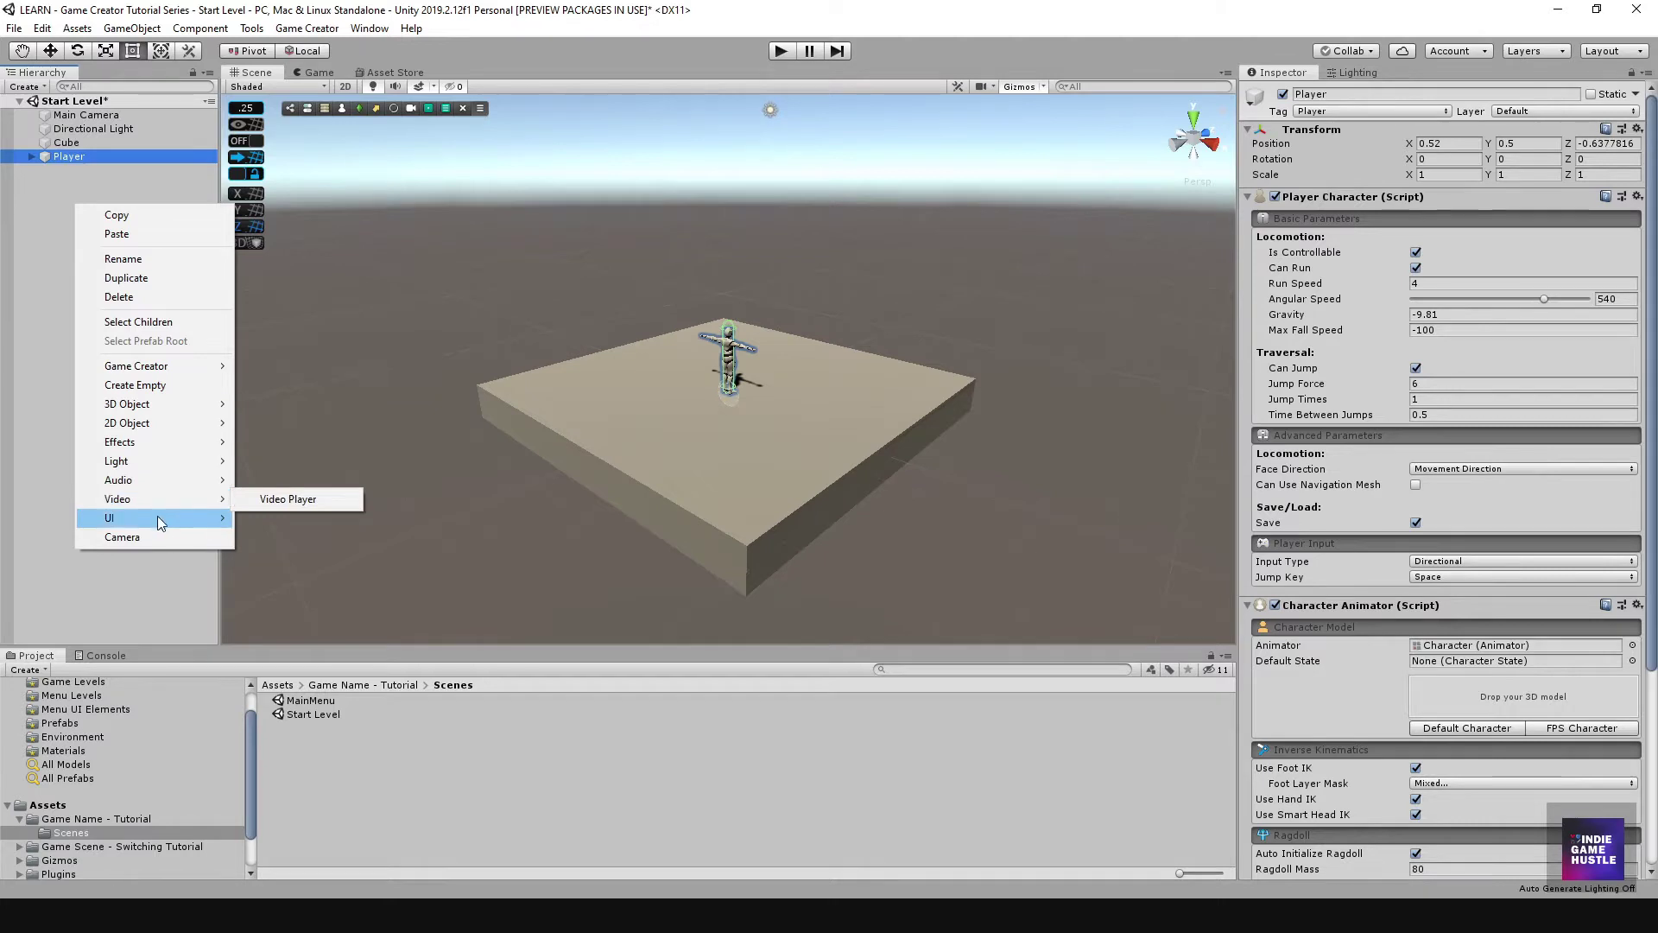
{"action": "mouse_move", "coordinate": [158, 516]}
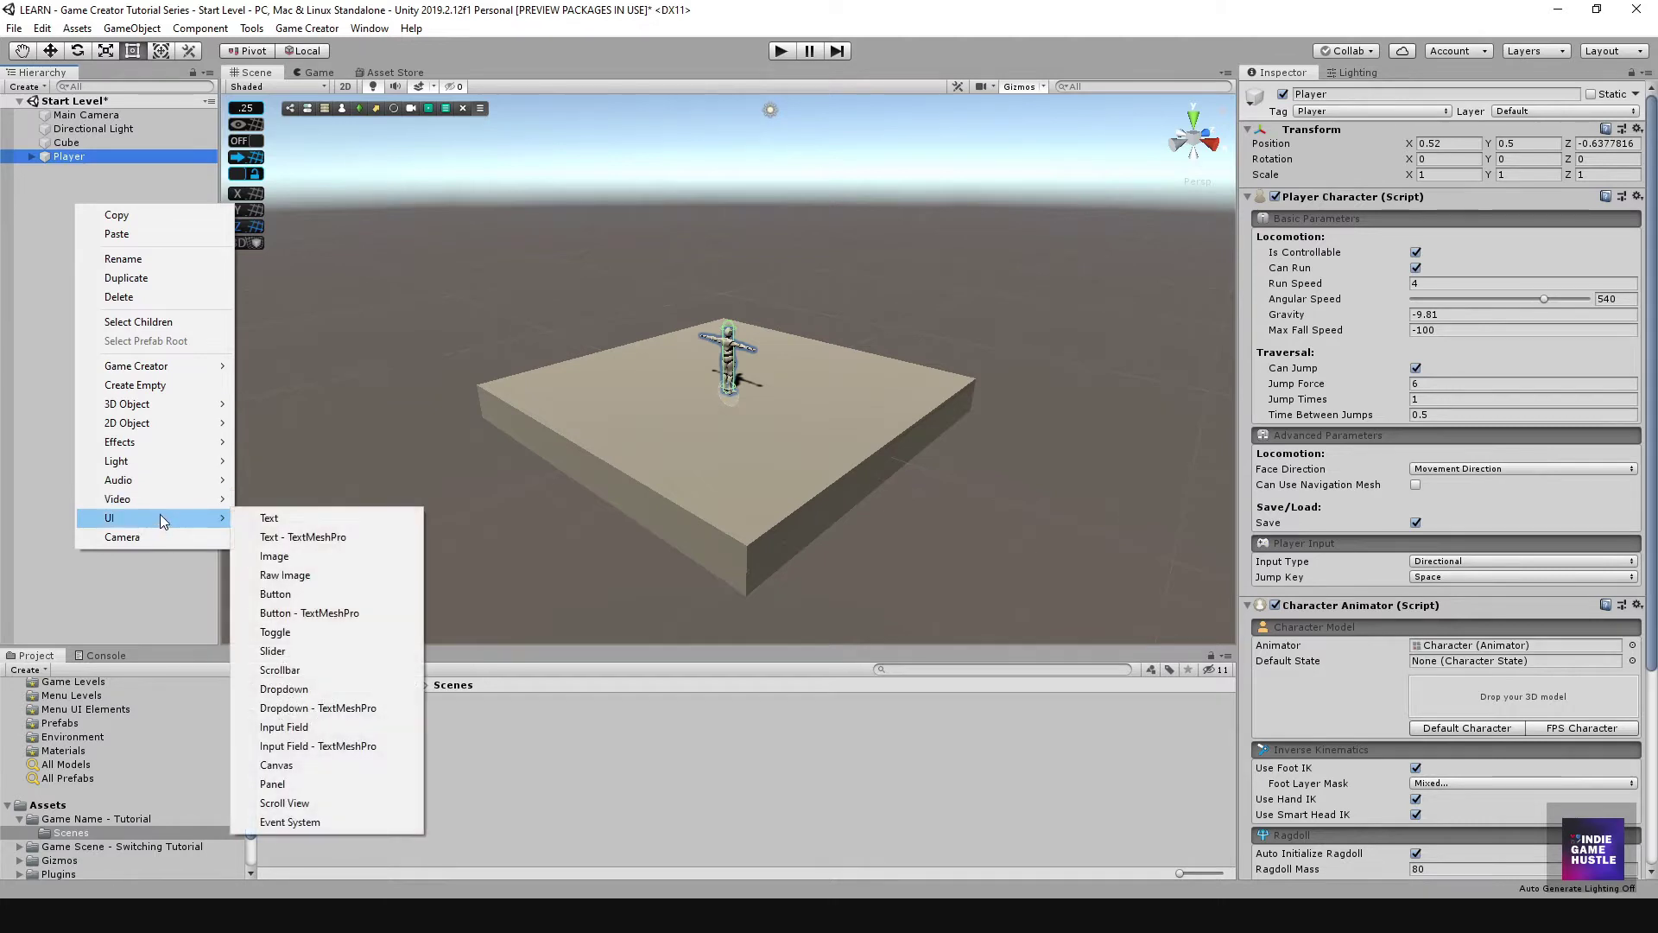
{"action": "left_click", "coordinate": [312, 765]}
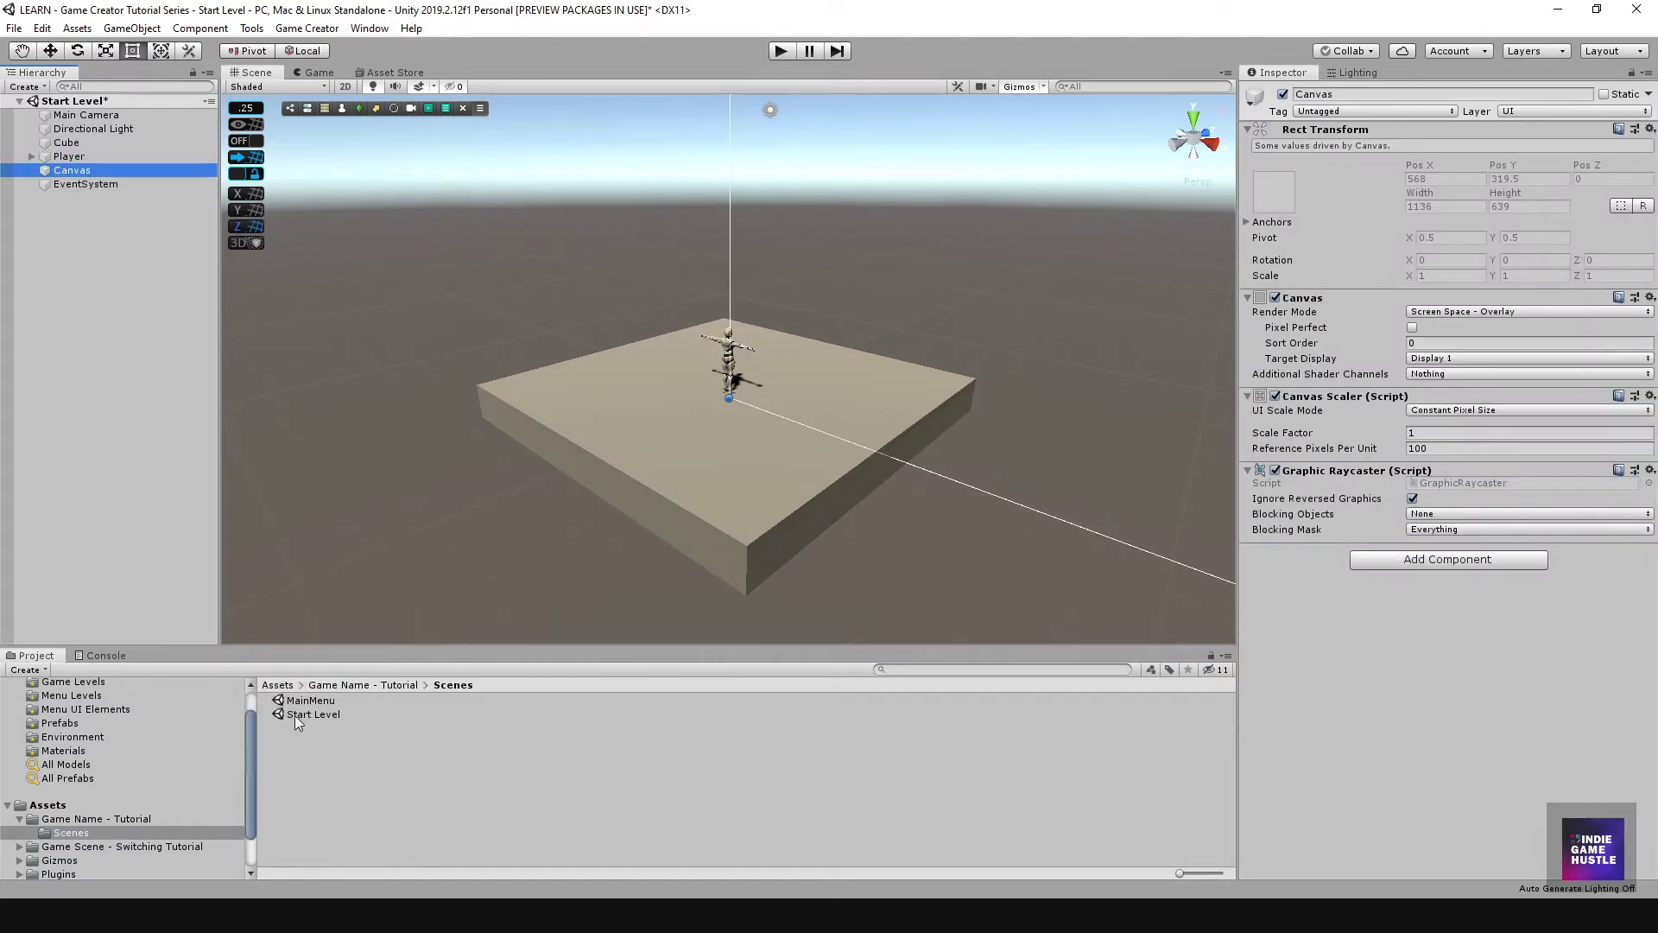
{"action": "double_click", "coordinate": [72, 171]}
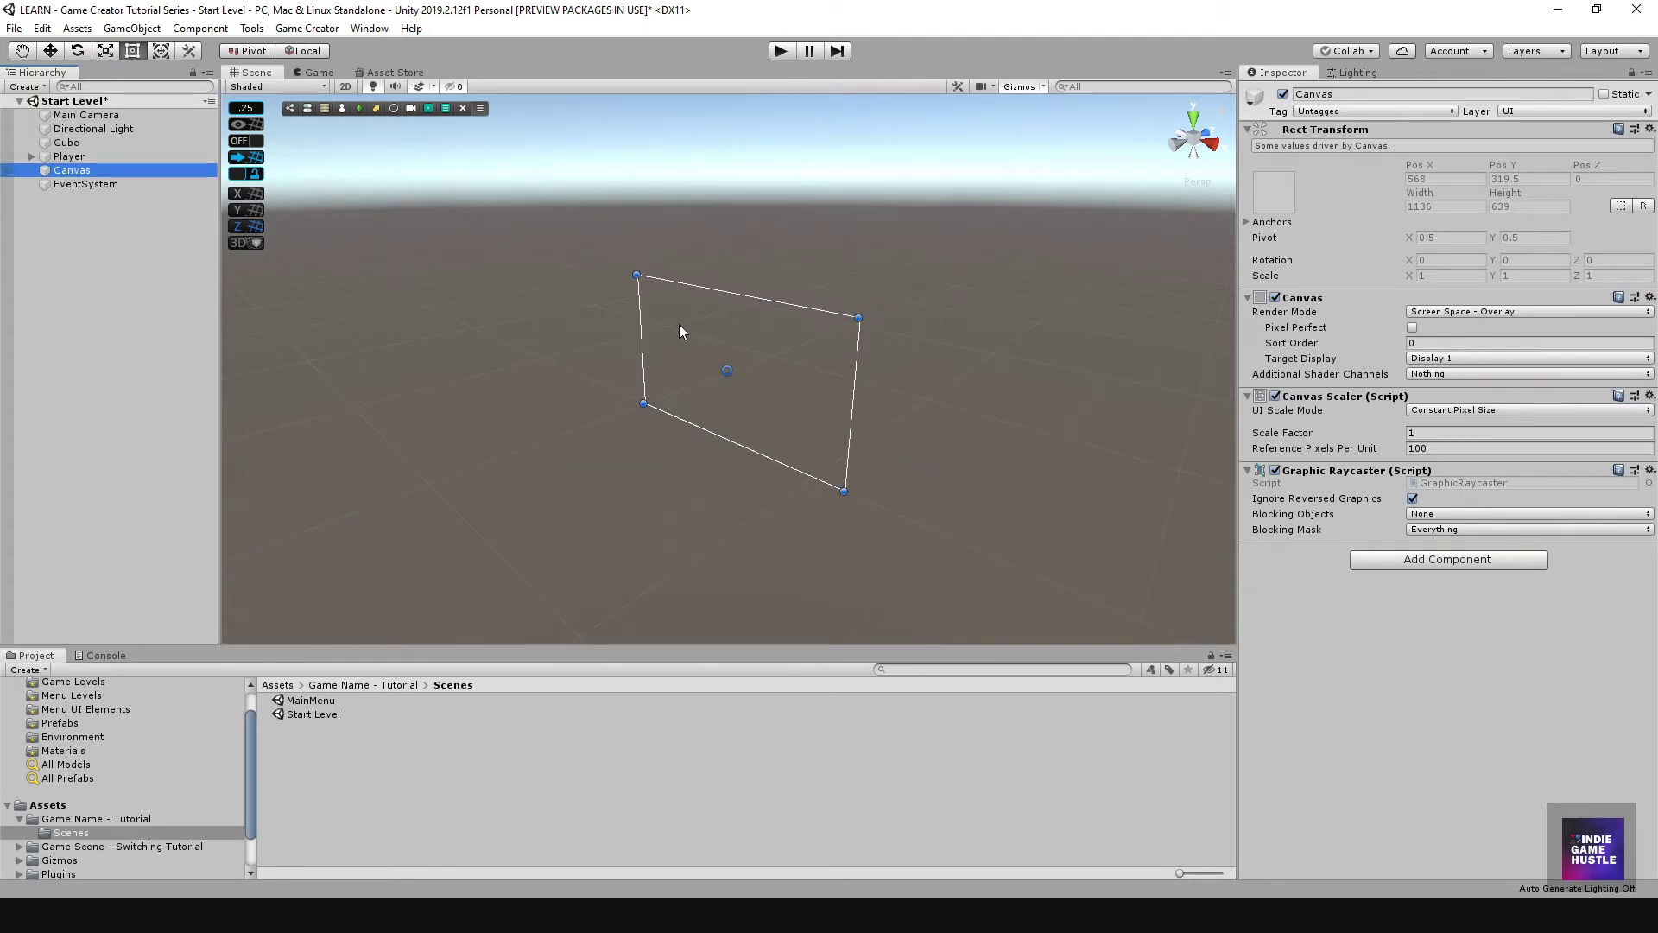
Step: Add a Panel under the Canvas, then a second Panel nested inside it
{"action": "right_click", "coordinate": [76, 174]}
{"action": "mouse_move", "coordinate": [153, 482]}
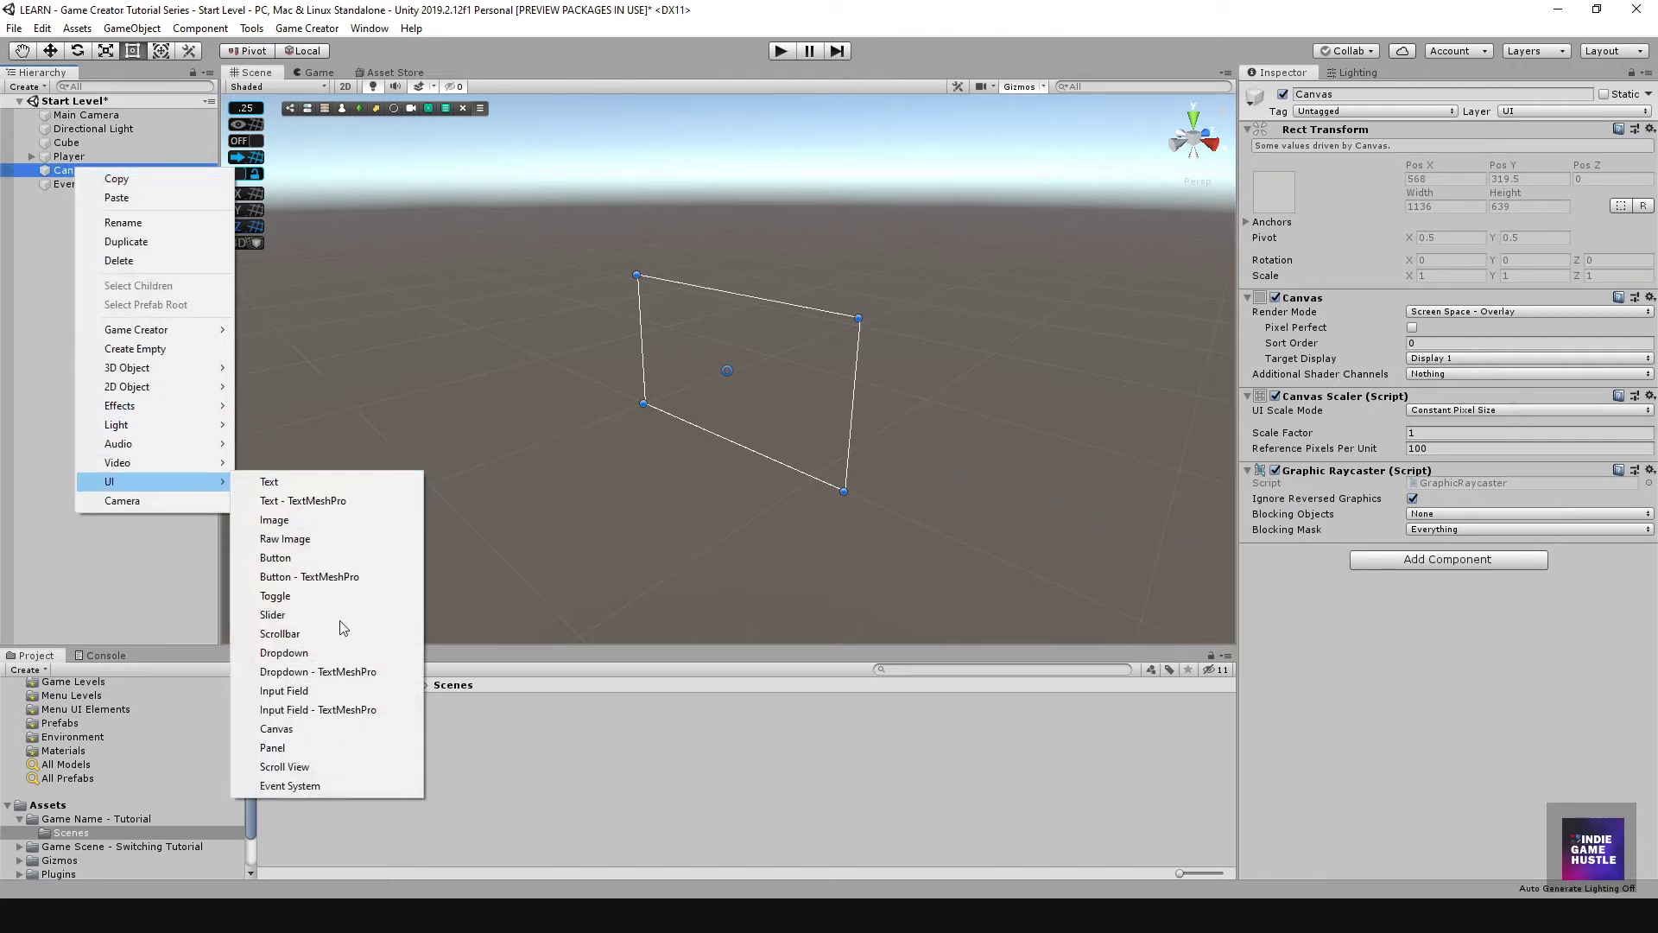
{"action": "left_click", "coordinate": [273, 747]}
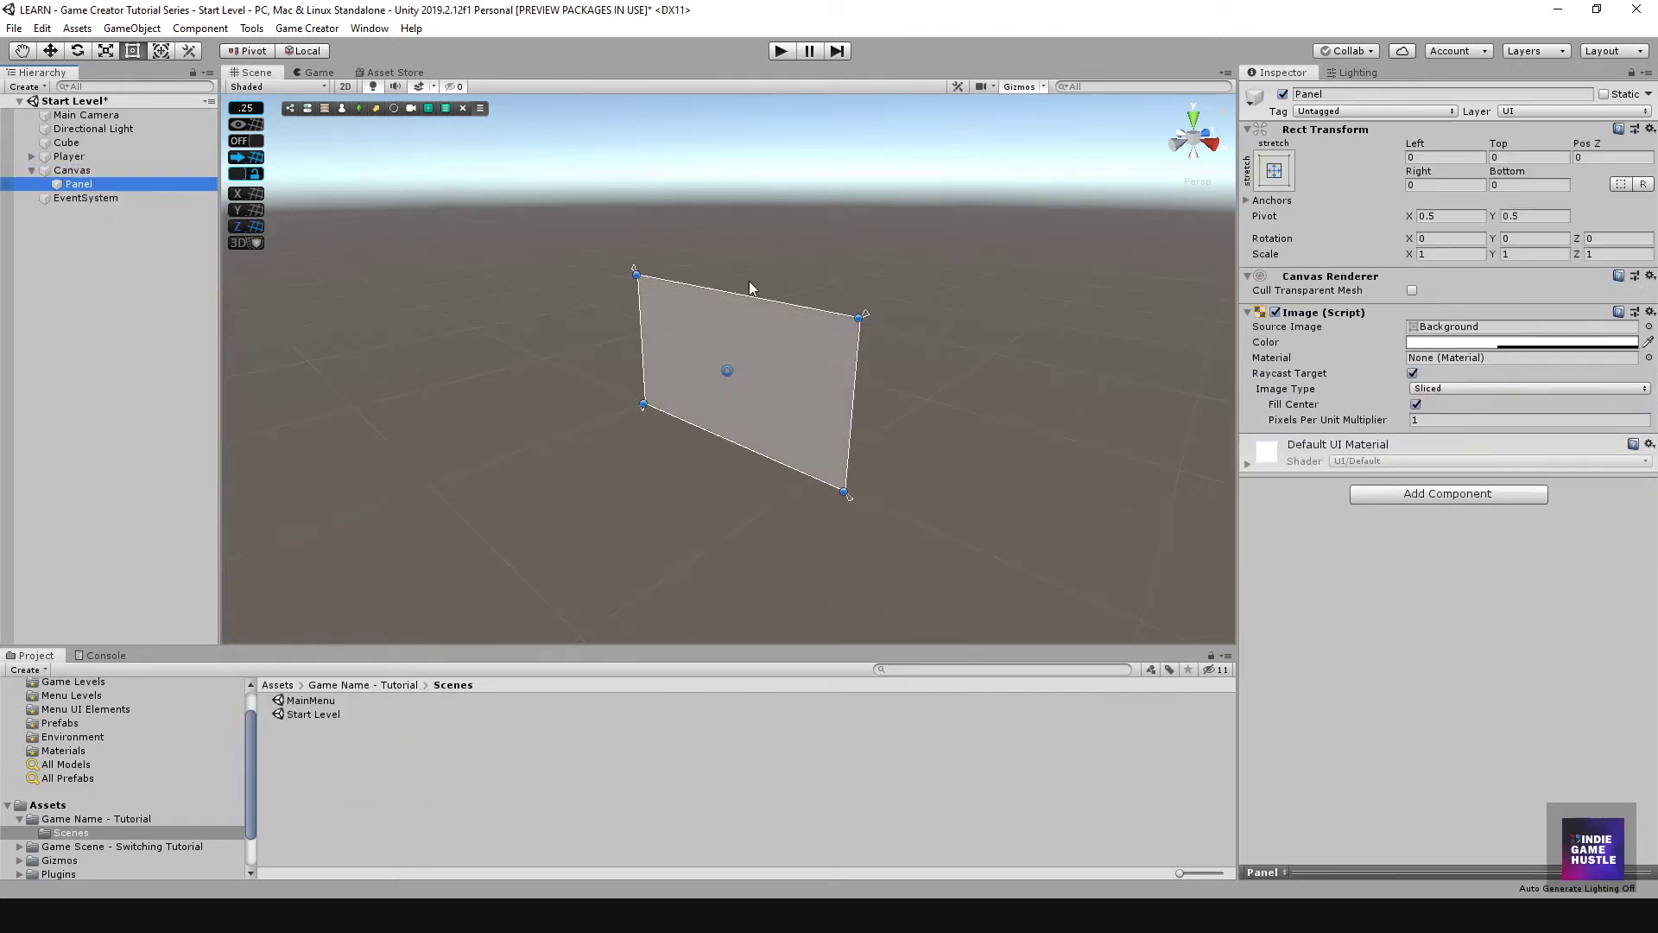
{"action": "scroll", "coordinate": [751, 403], "scroll_direction": "up", "scroll_amount": 2}
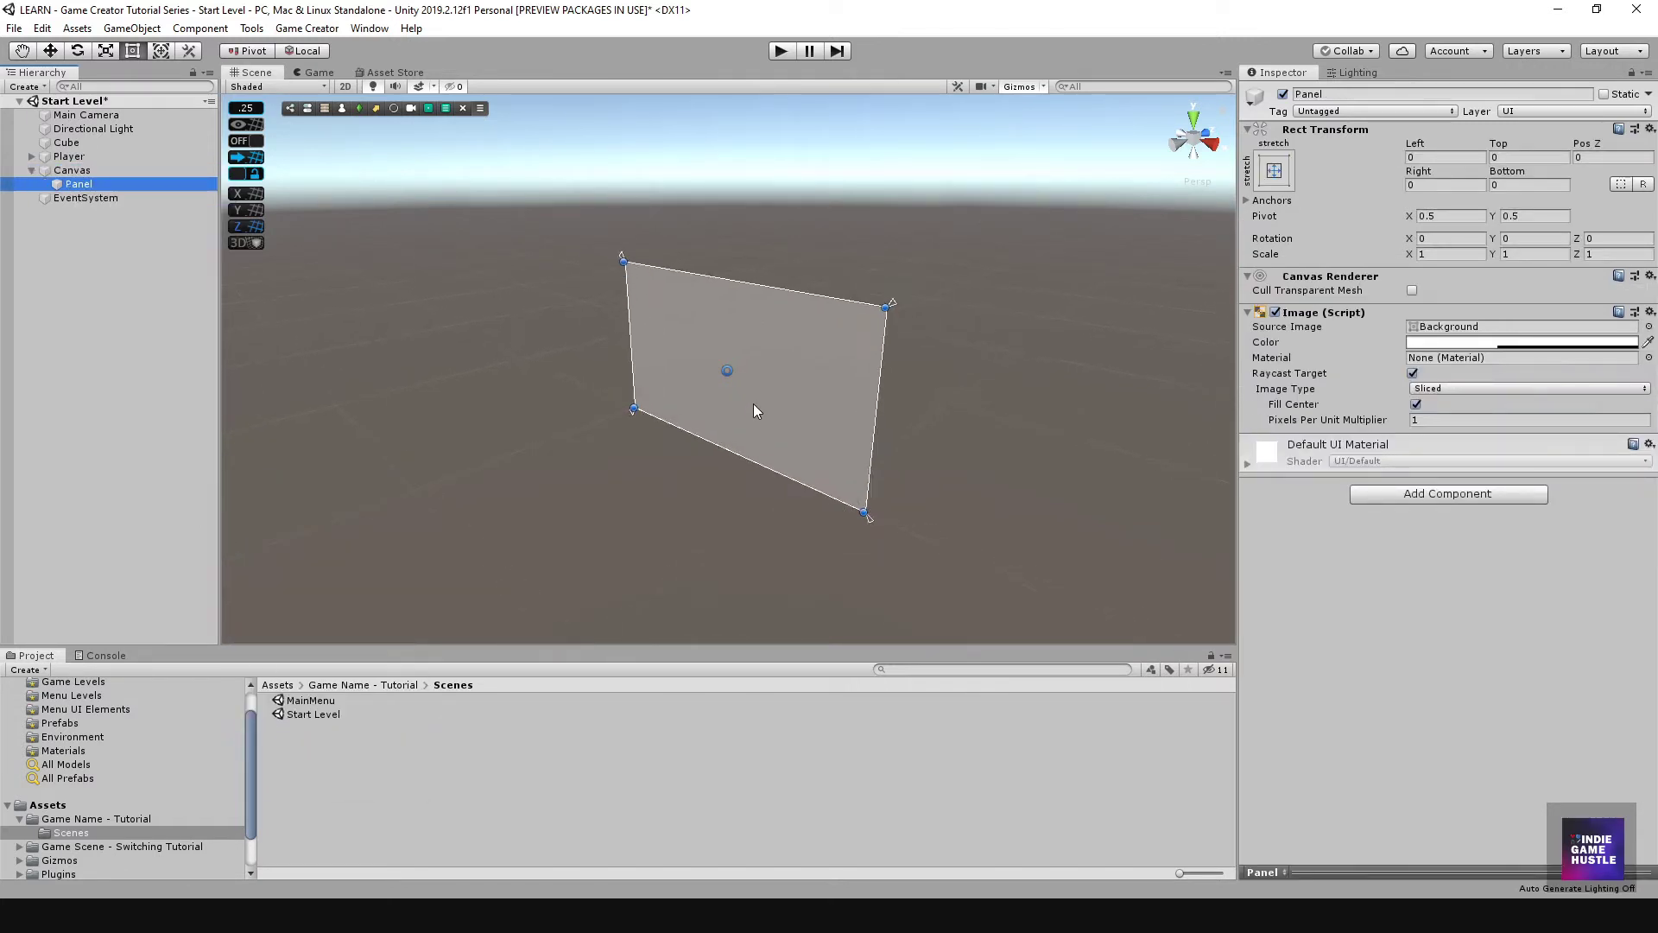
{"action": "right_click", "coordinate": [75, 190]}
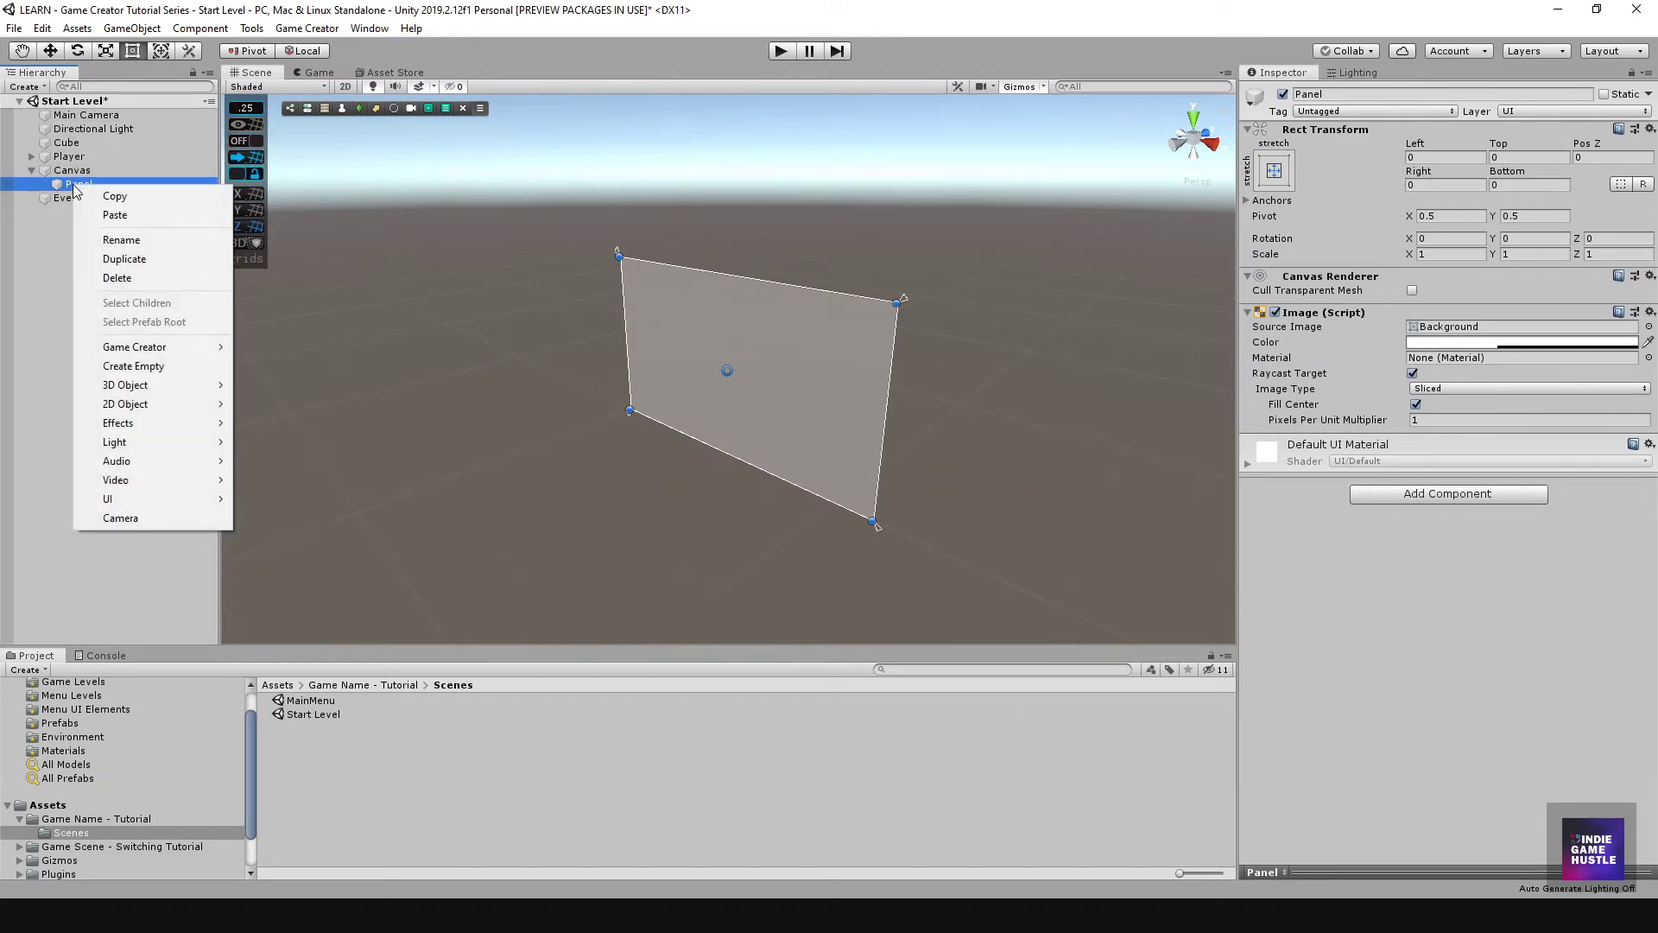
{"action": "mouse_move", "coordinate": [163, 500]}
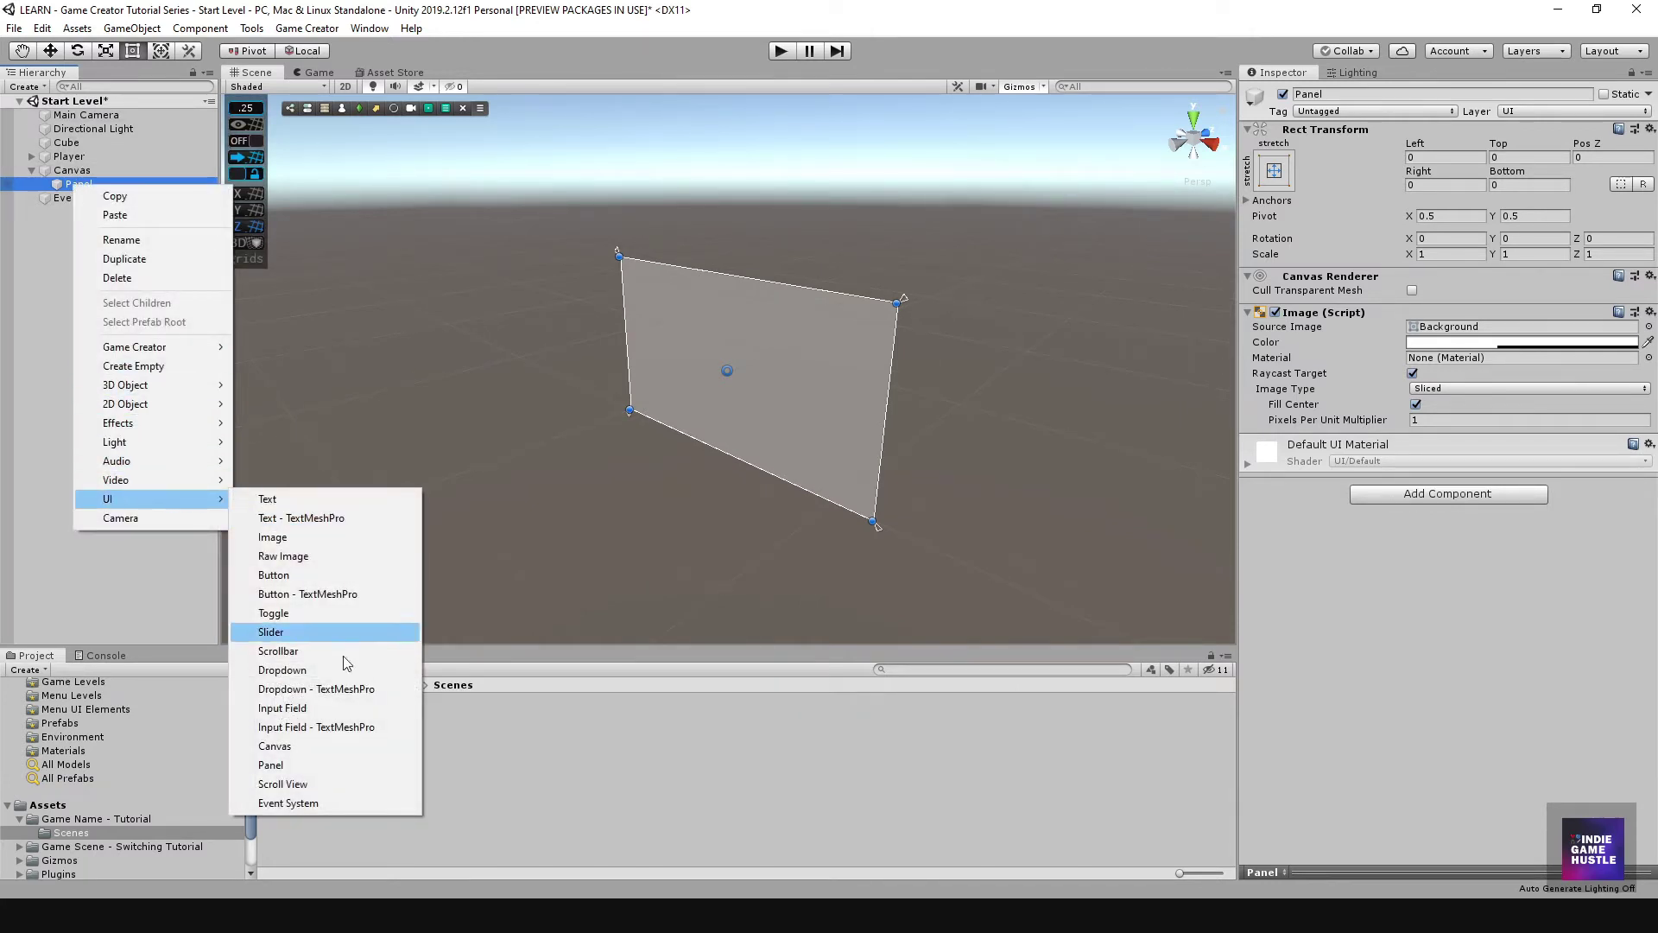
{"action": "left_click", "coordinate": [311, 766]}
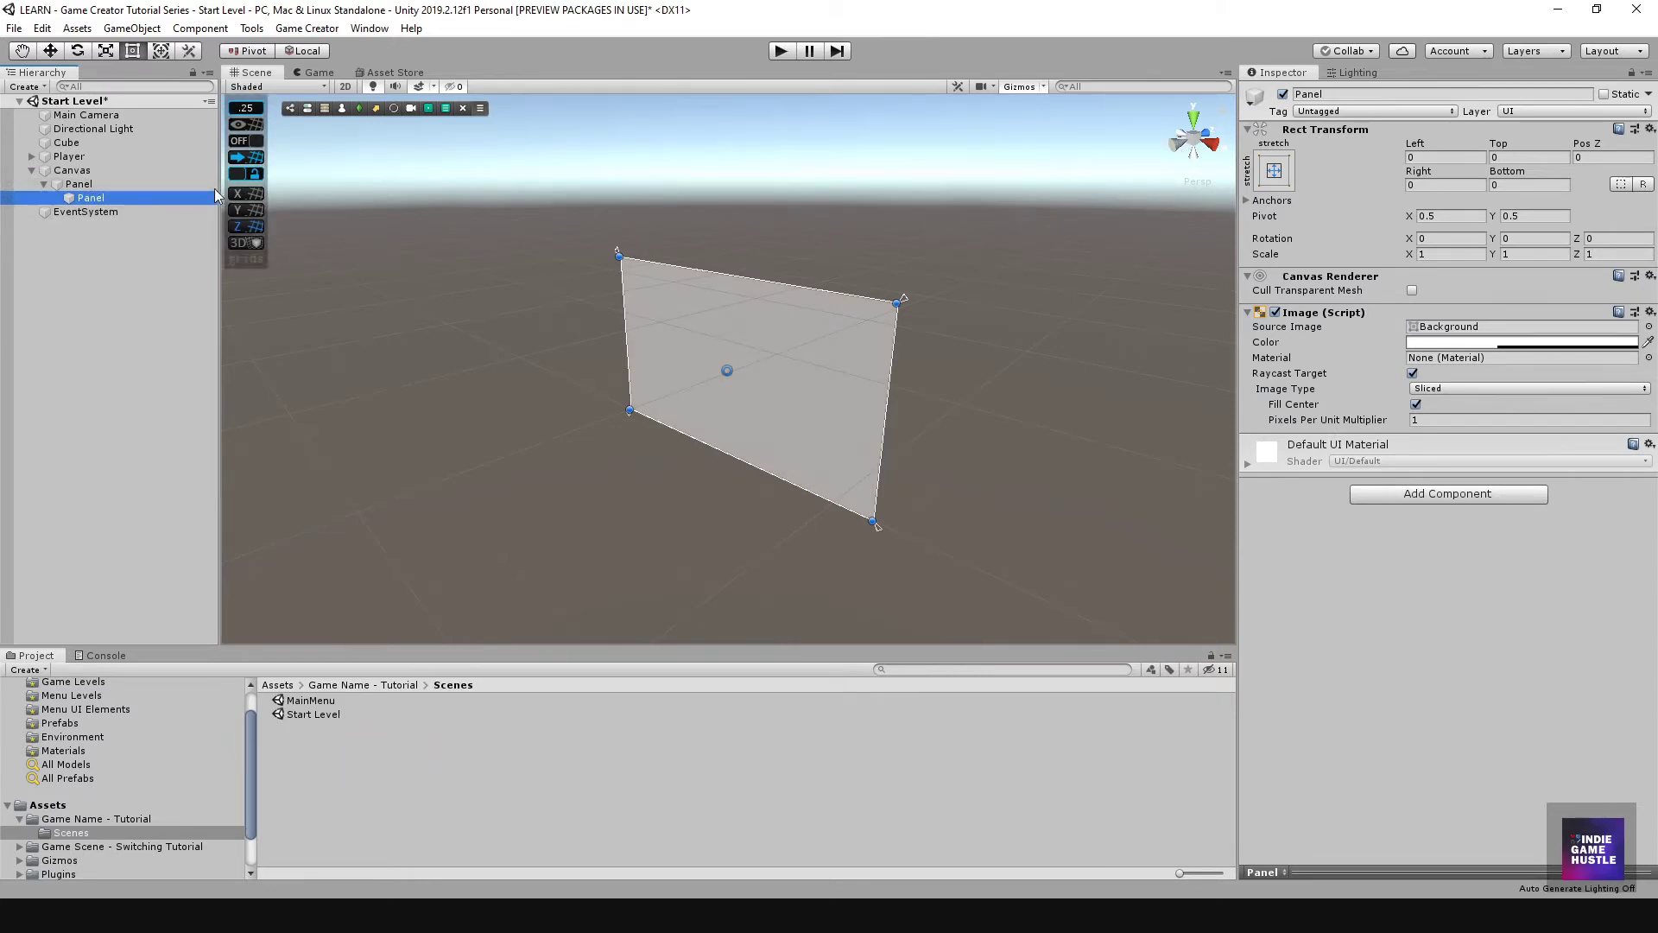
Step: Add a Text - TextMeshPro object inside the inner Panel
{"action": "right_click", "coordinate": [84, 201]}
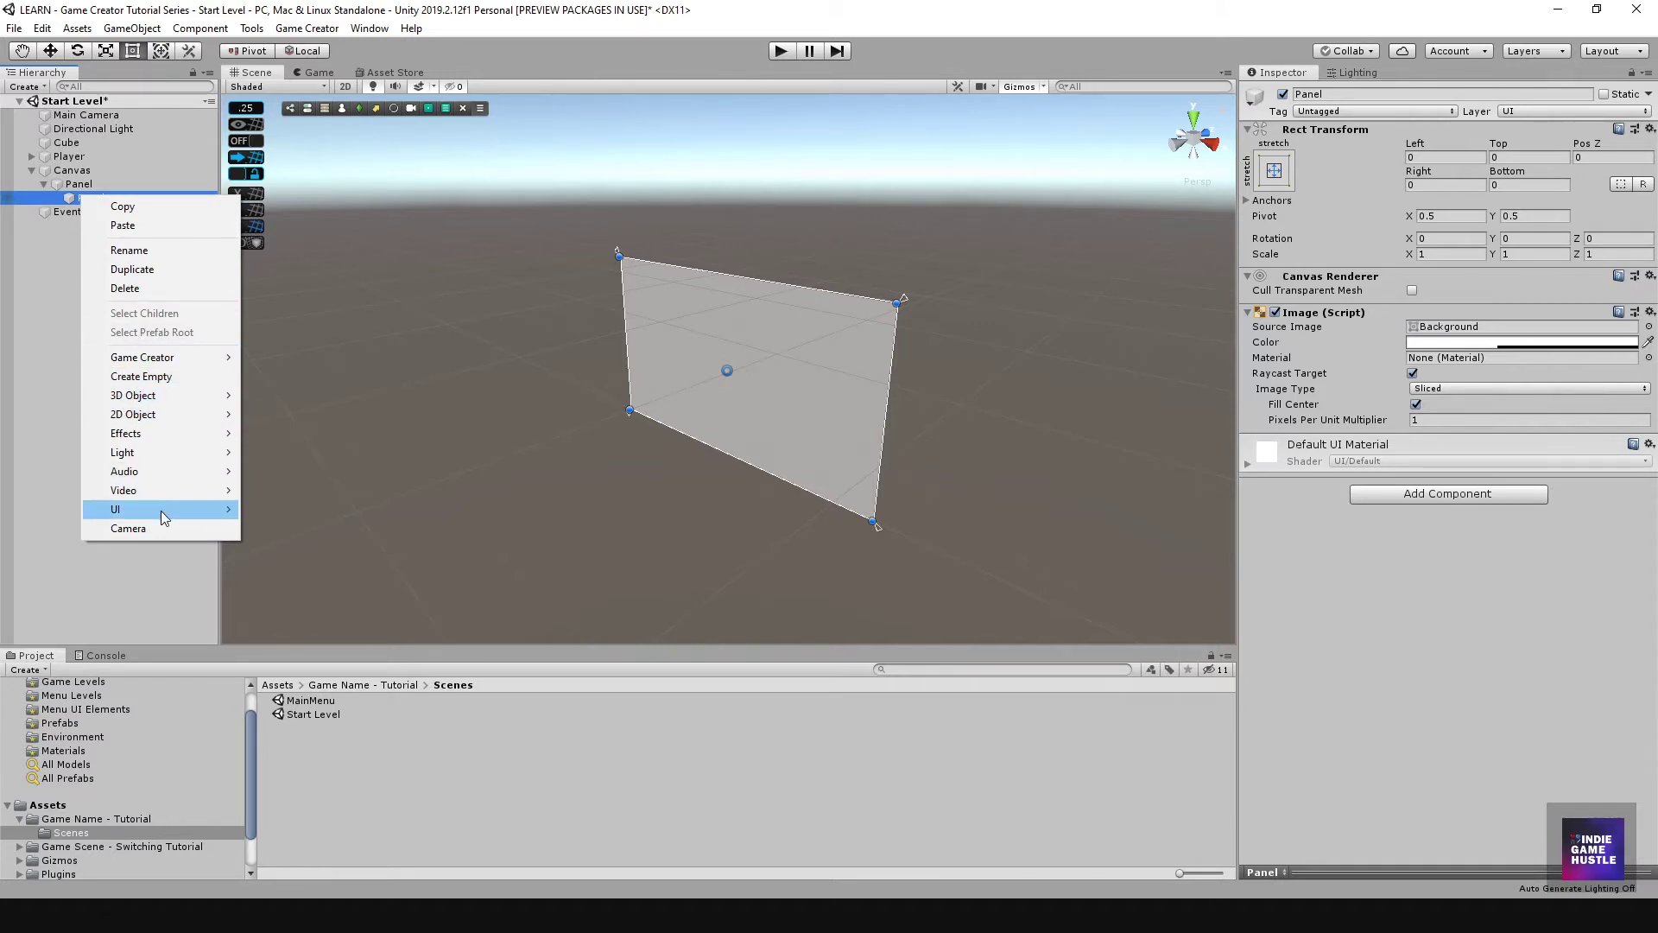
{"action": "mouse_move", "coordinate": [157, 510]}
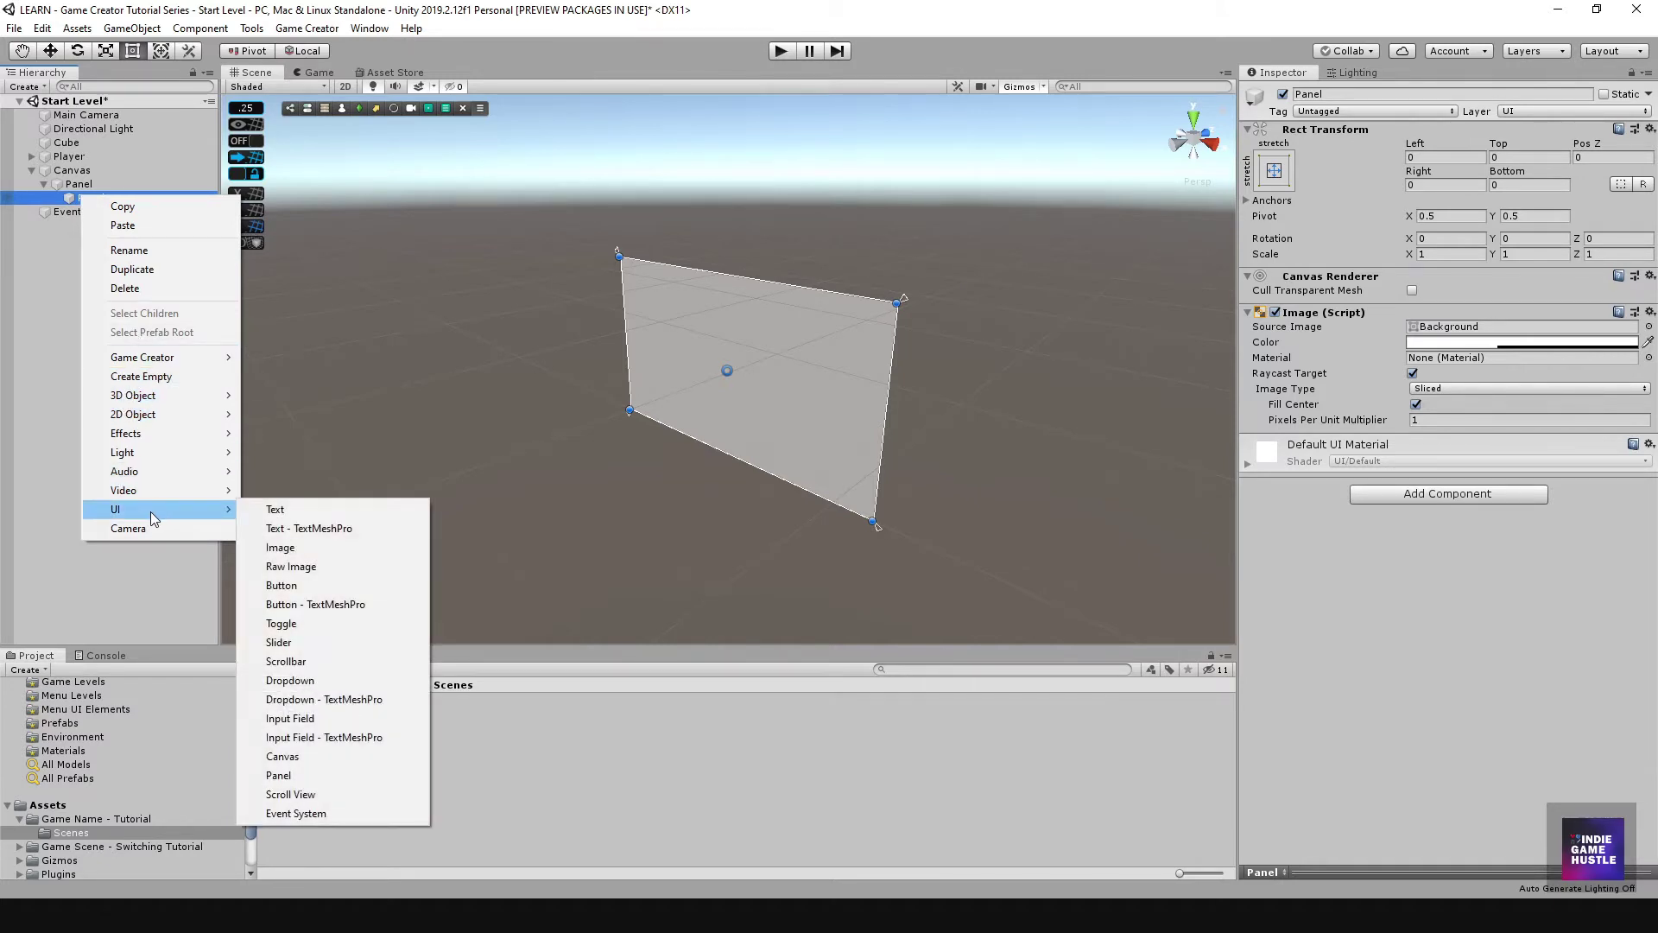
{"action": "left_click", "coordinate": [304, 529]}
{"action": "left_click", "coordinate": [106, 326]}
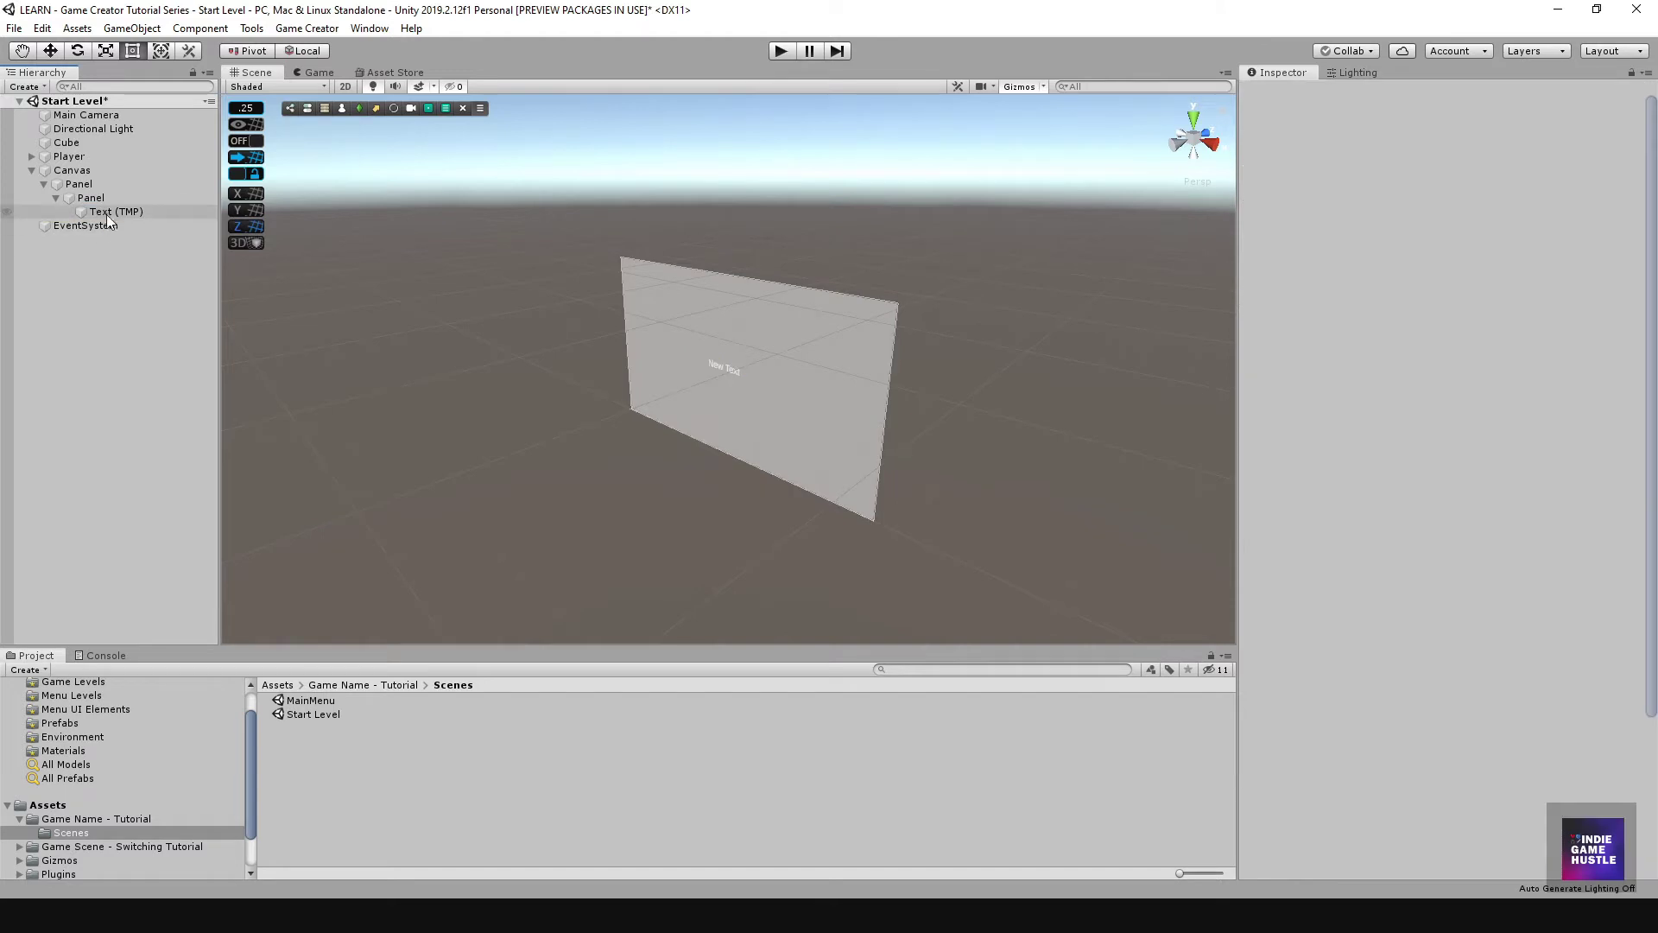
Step: Drag Text (TMP) out of the inner Panel so it sits above it under the outer Panel
{"action": "left_click", "coordinate": [107, 211]}
{"action": "left_click", "coordinate": [87, 184]}
{"action": "left_click", "coordinate": [90, 211]}
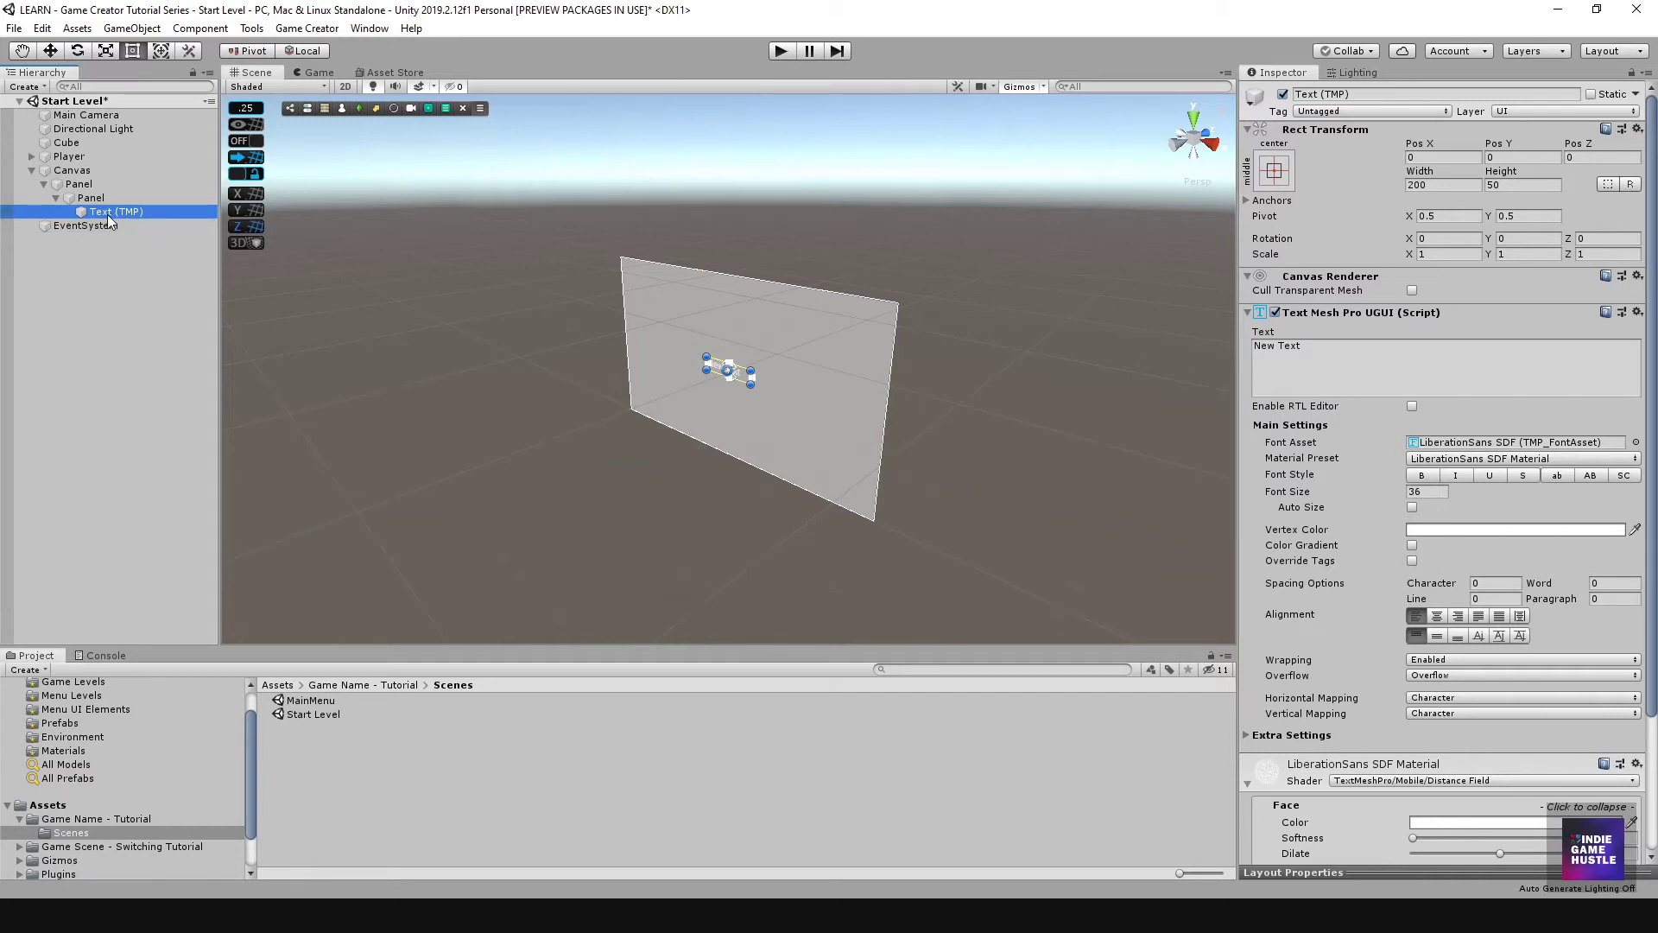
{"action": "left_click_drag", "start_coordinate": [107, 216], "coordinate": [95, 192]}
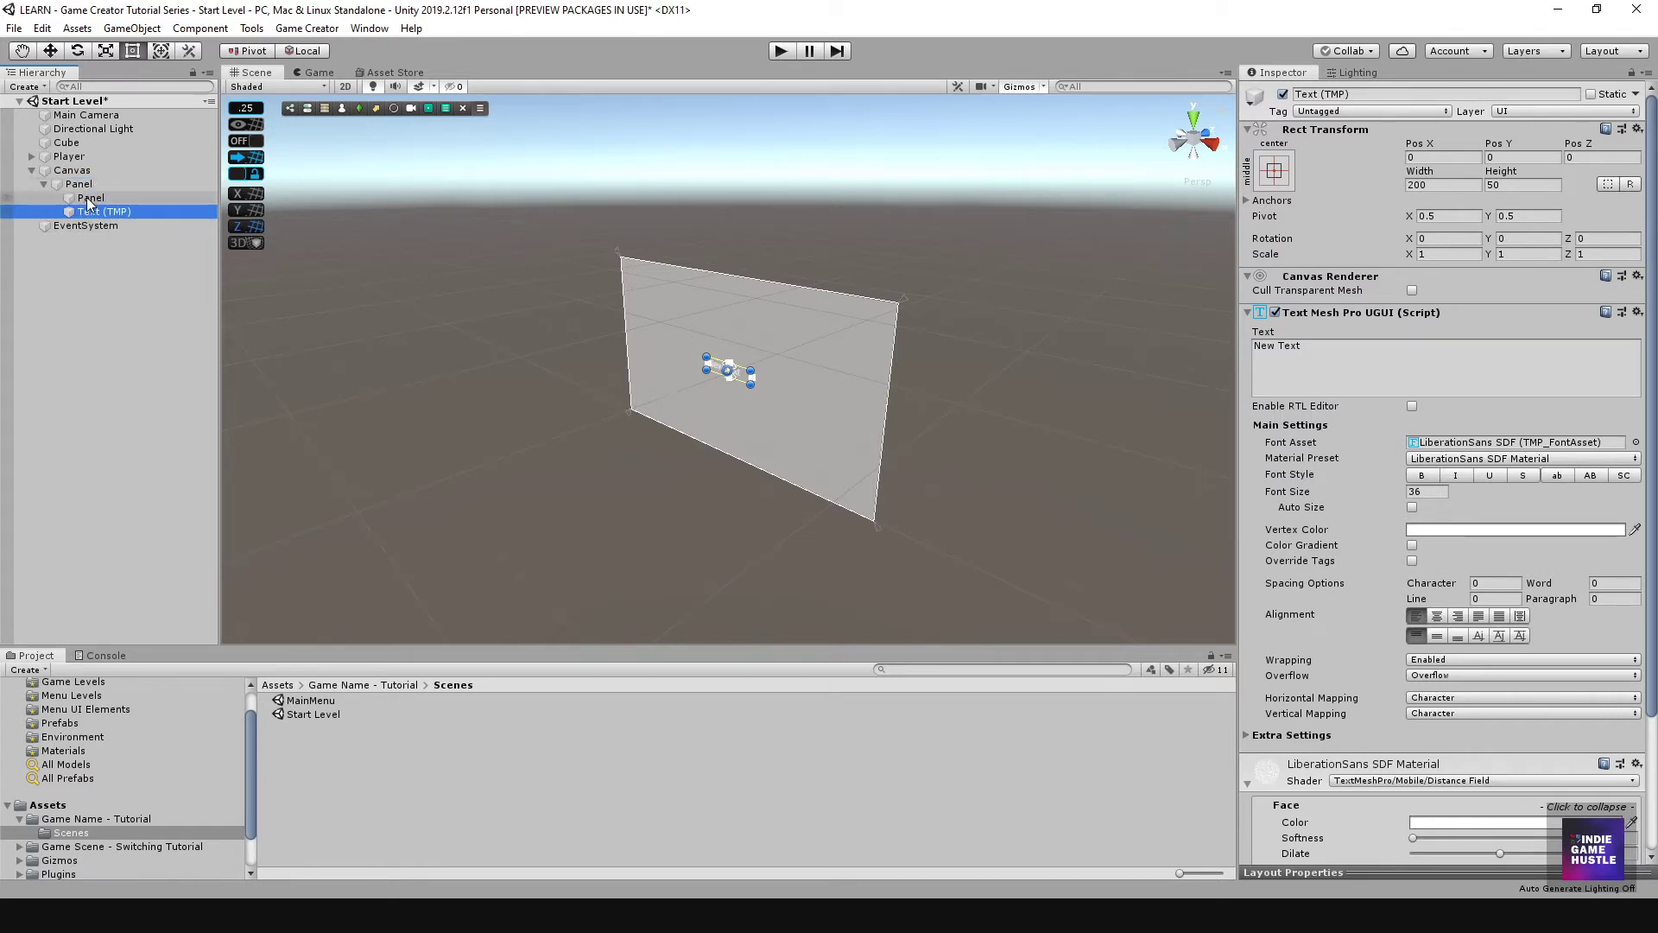
{"action": "left_click", "coordinate": [87, 185]}
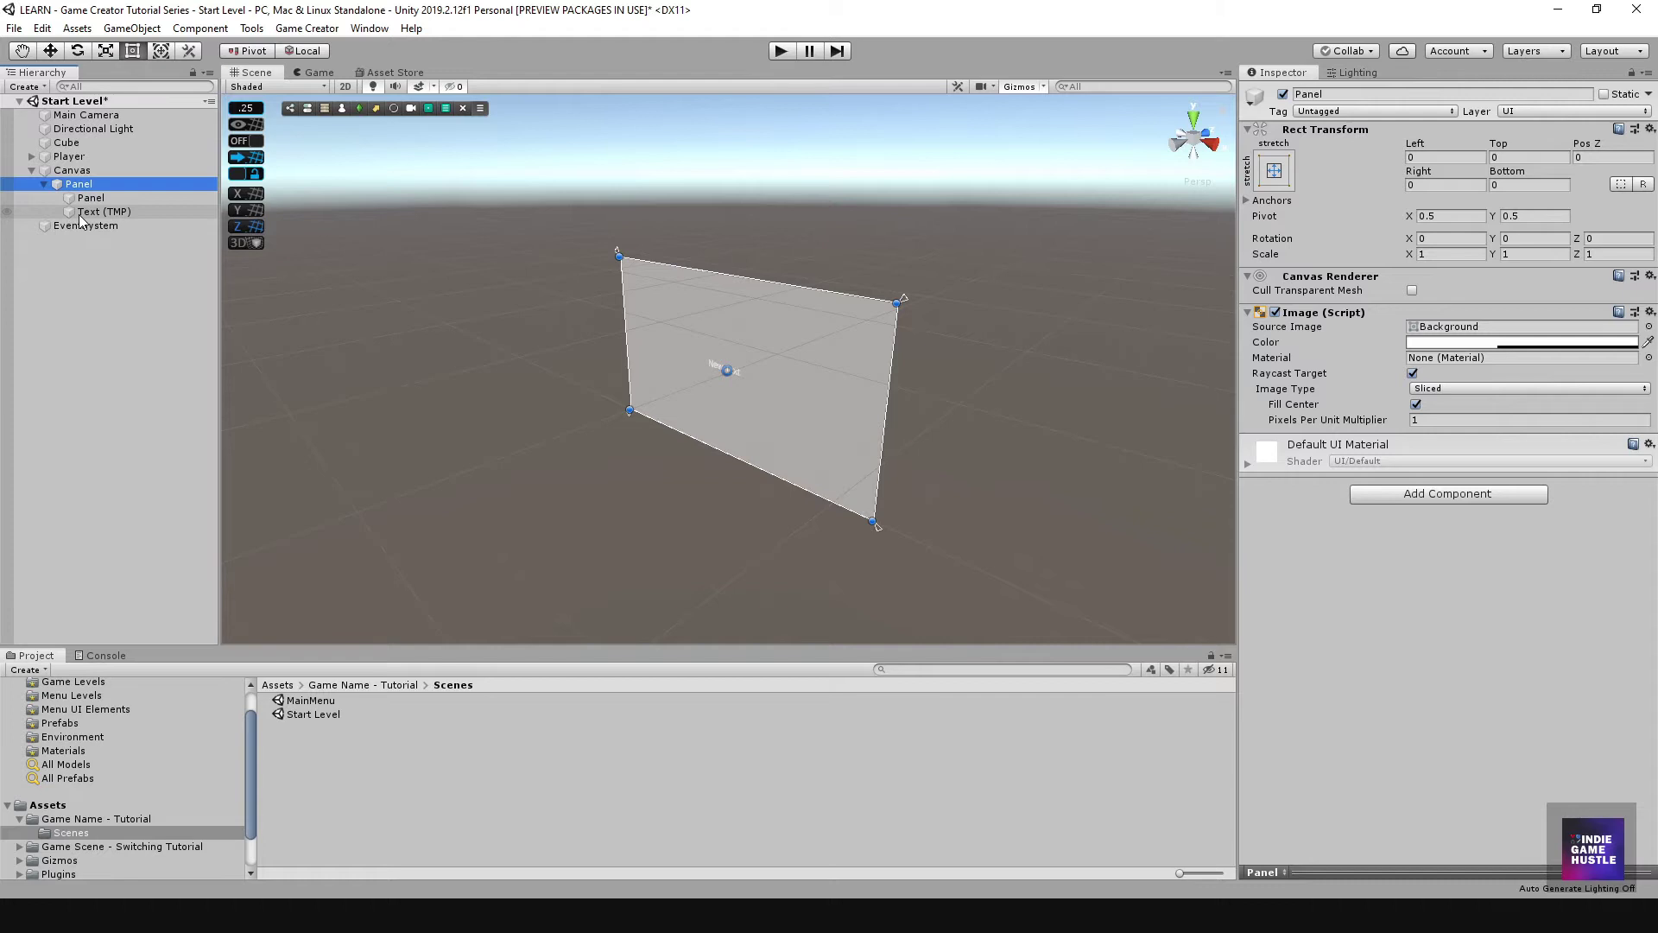
{"action": "left_click", "coordinate": [91, 200]}
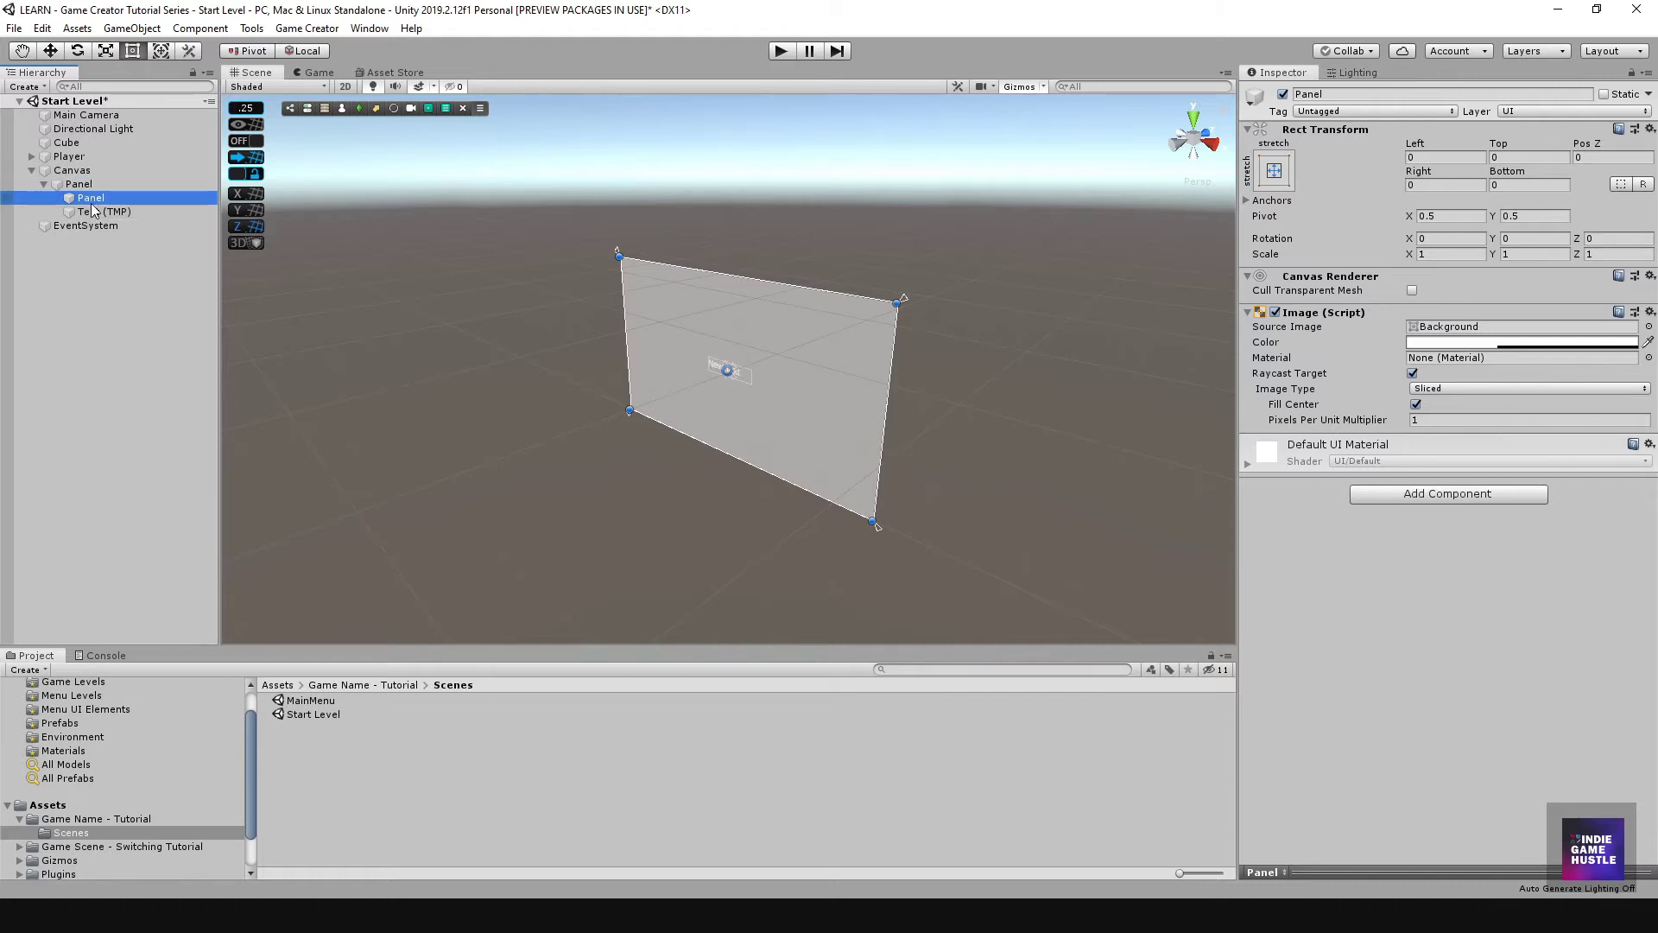
{"action": "left_click_drag", "start_coordinate": [95, 216], "coordinate": [98, 191]}
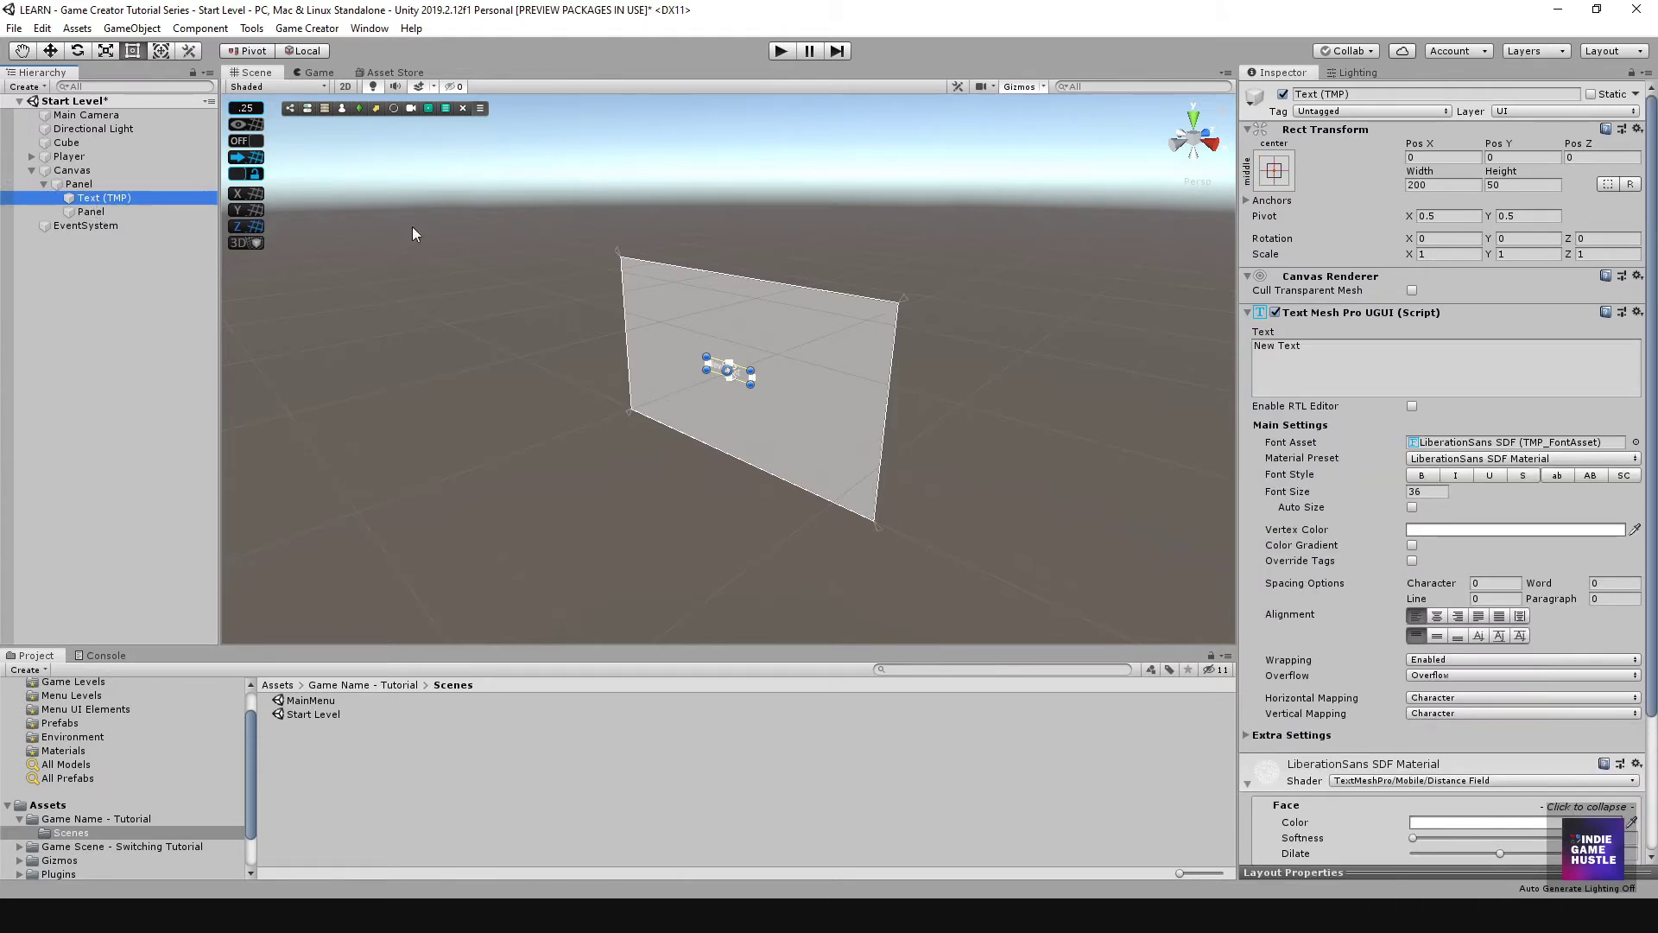
Step: Frame the text, switch the Scene view to a straight-on orthographic view, and turn off the skybox
{"action": "key", "text": "f"}
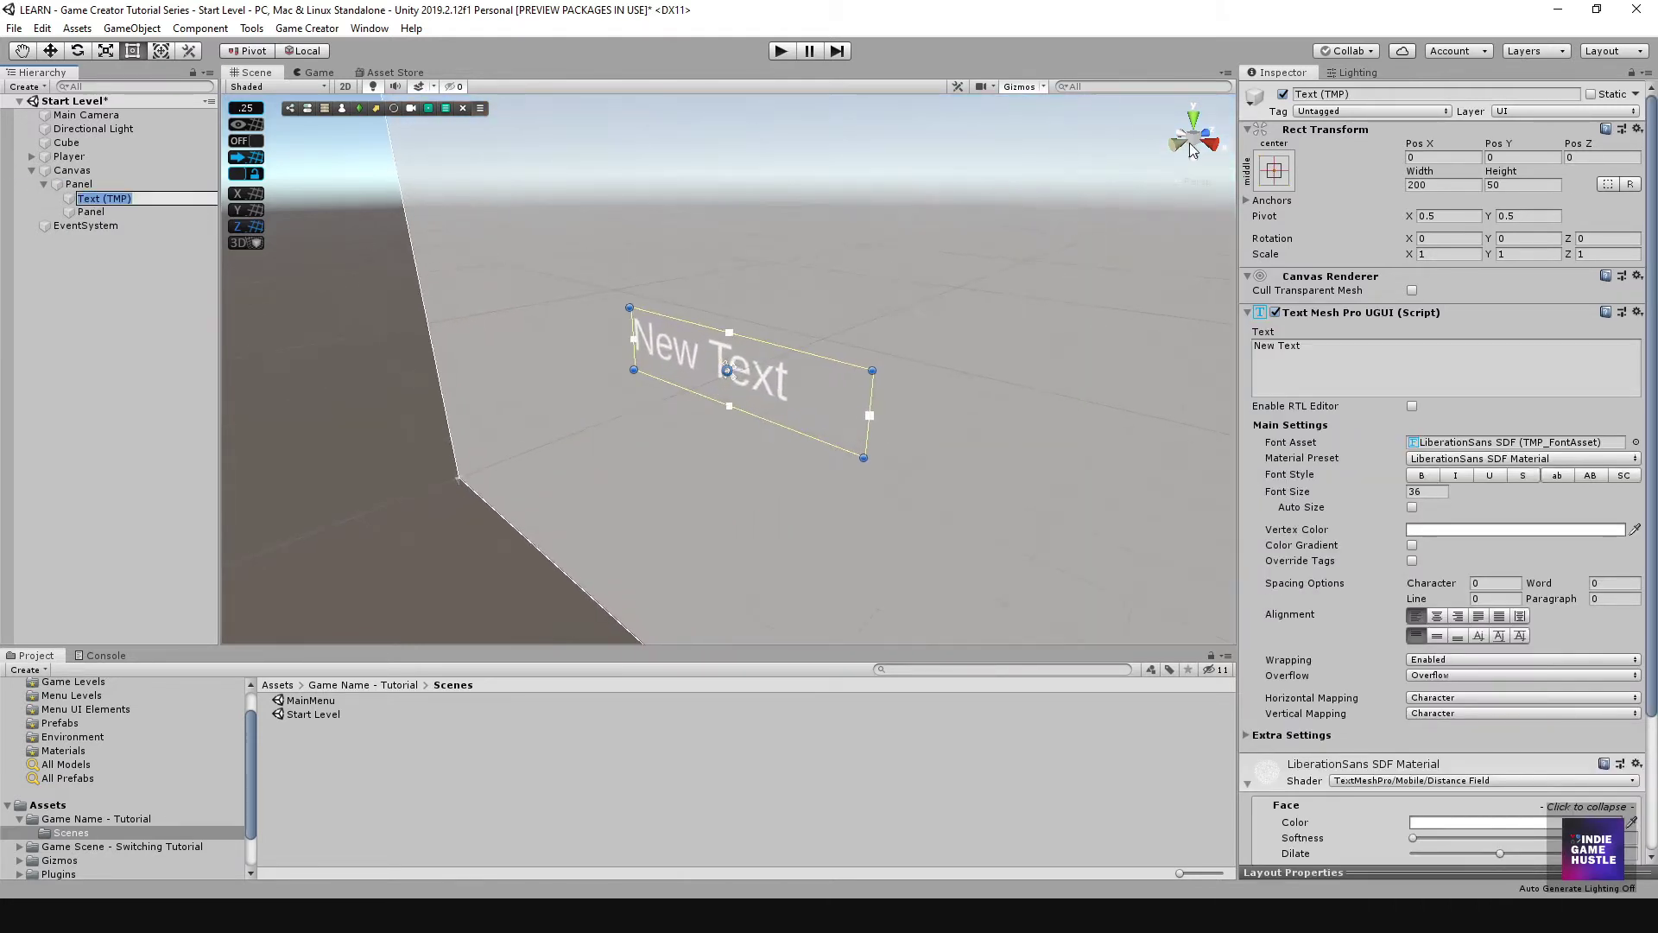
{"action": "left_click", "coordinate": [1196, 147]}
{"action": "scroll", "coordinate": [851, 514], "scroll_direction": "down", "scroll_amount": 5}
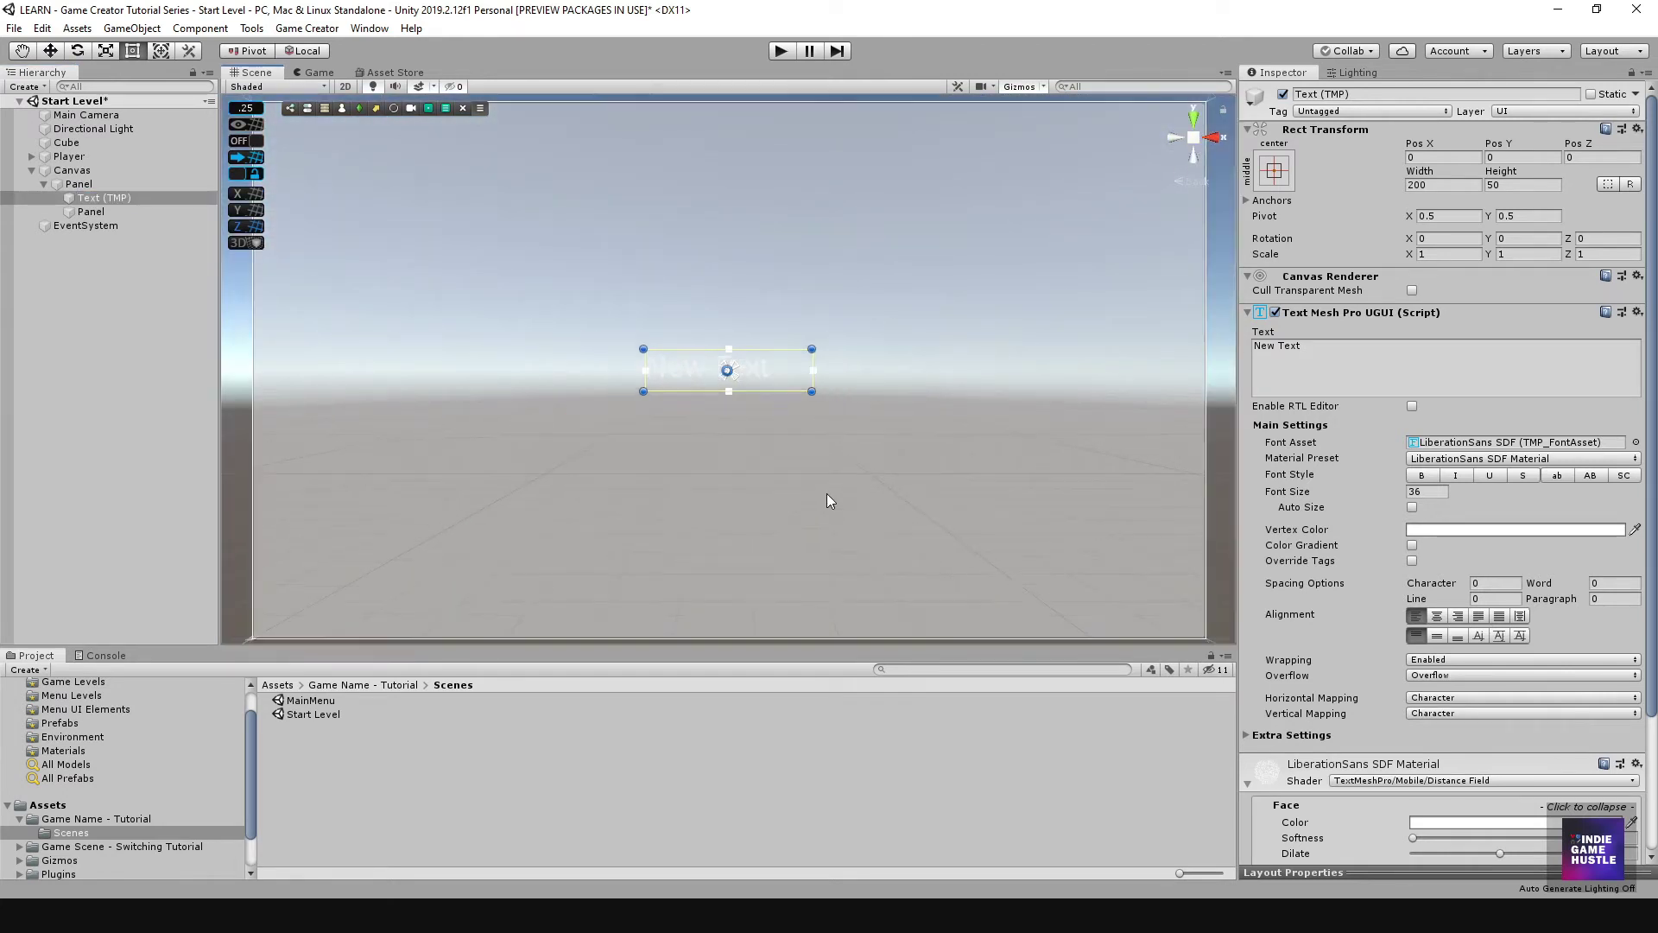
{"action": "left_click", "coordinate": [1194, 138]}
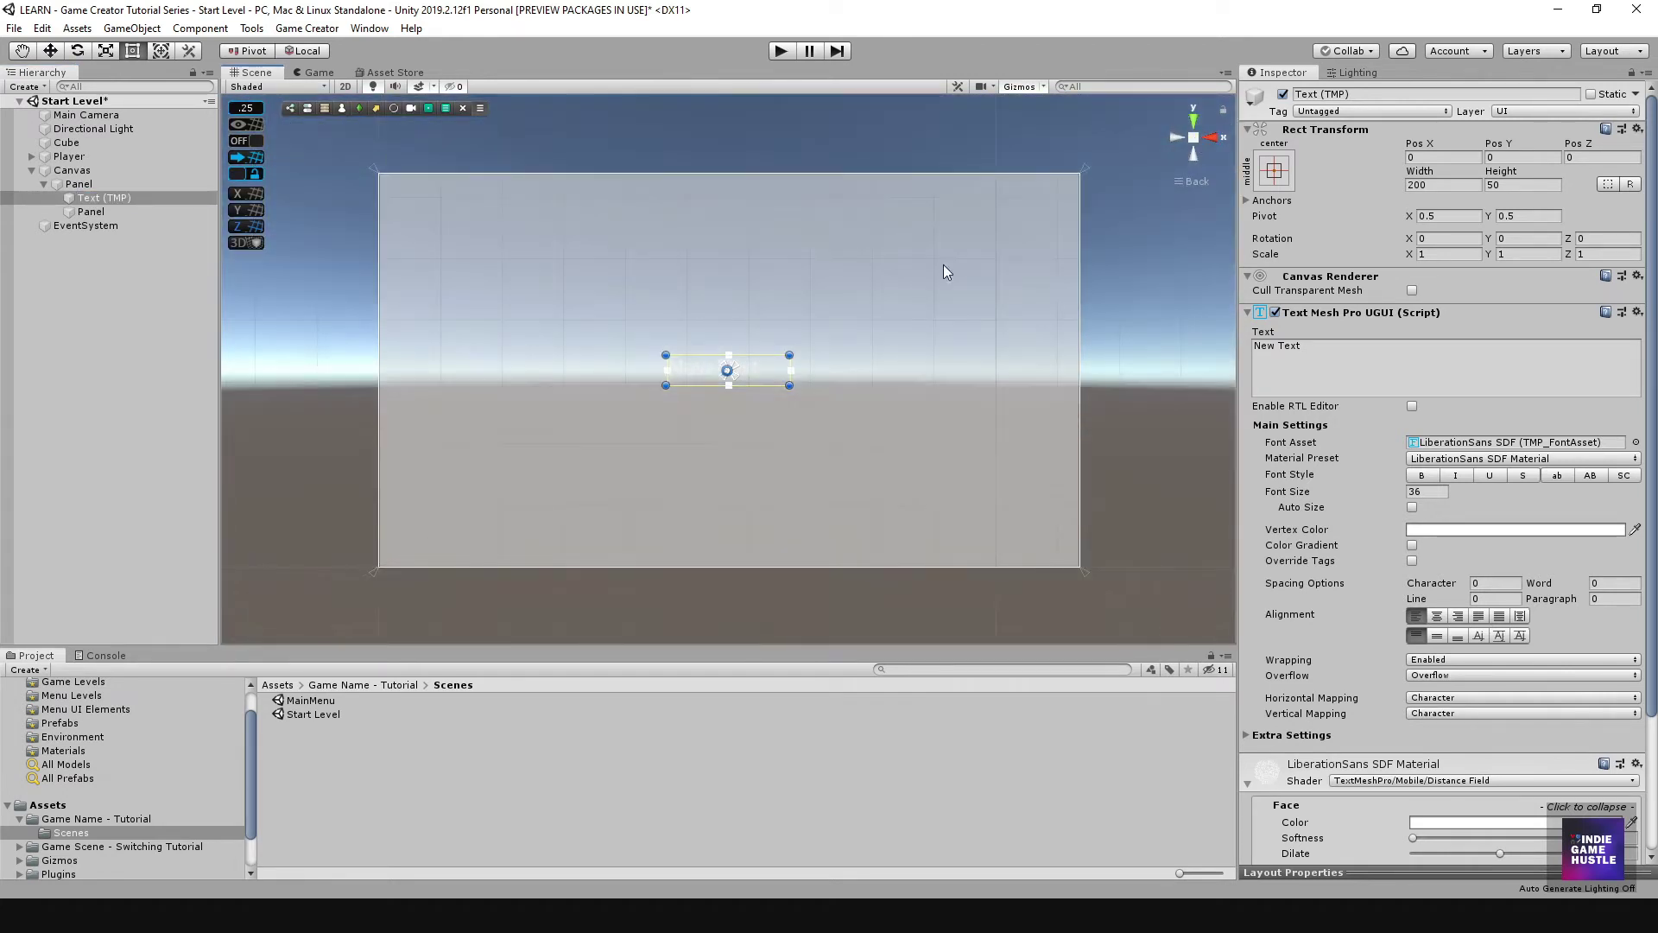
{"action": "left_click", "coordinate": [419, 86]}
{"action": "scroll", "coordinate": [717, 402], "scroll_direction": "down", "scroll_amount": 2}
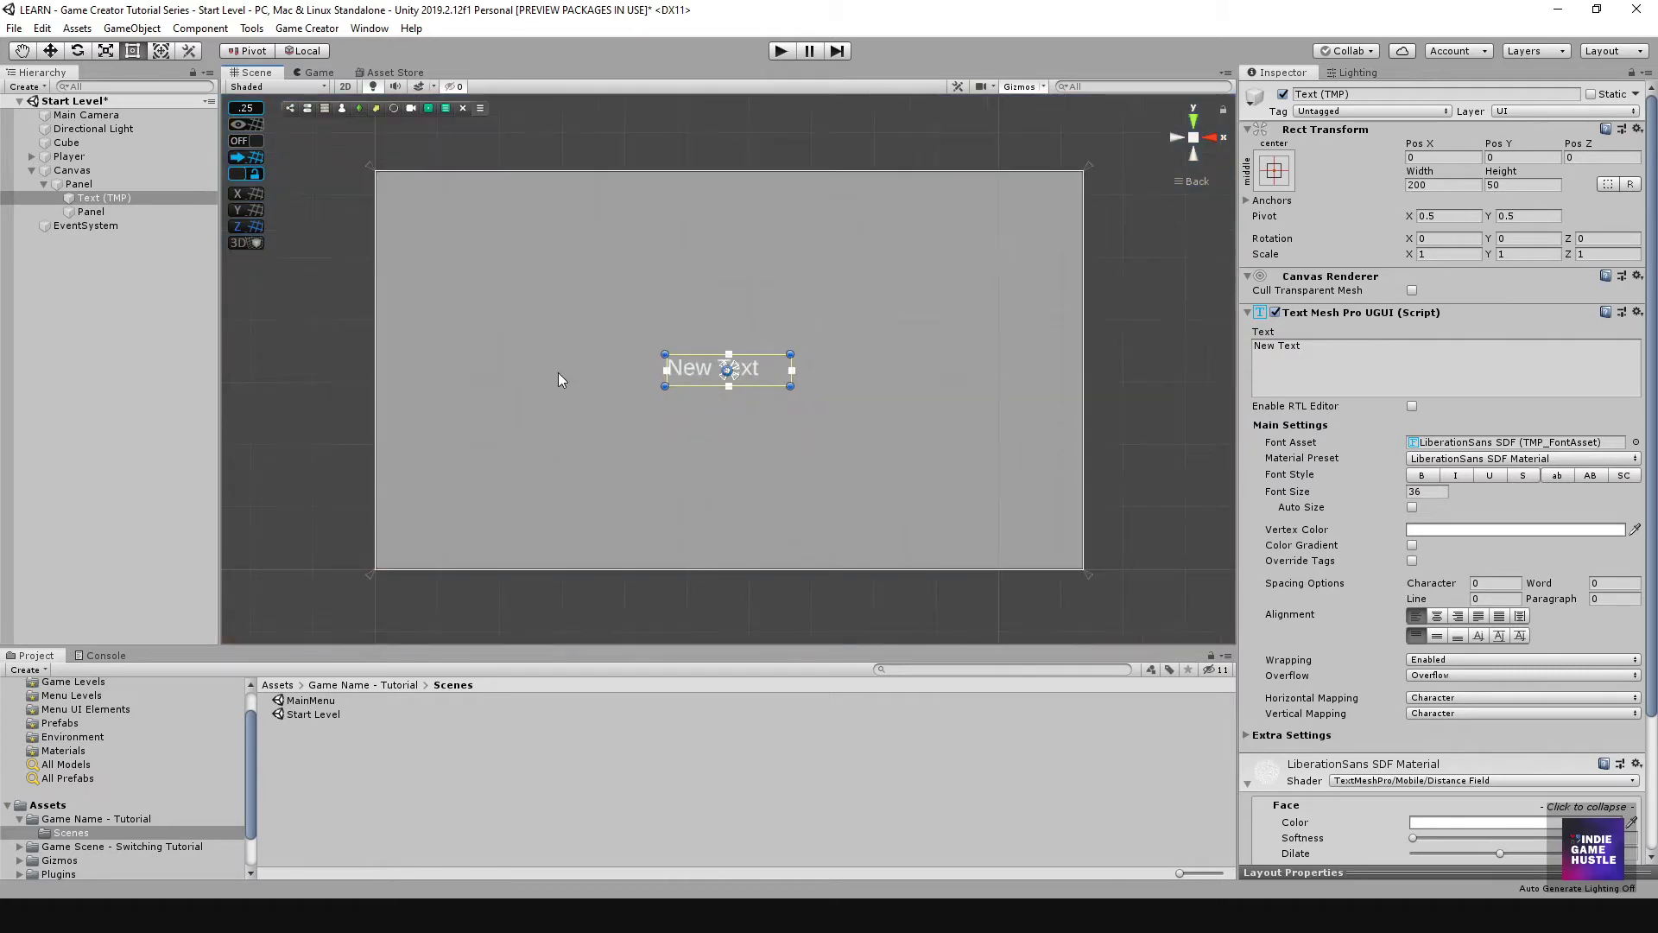
{"action": "scroll", "coordinate": [694, 370], "scroll_direction": "down", "scroll_amount": 1}
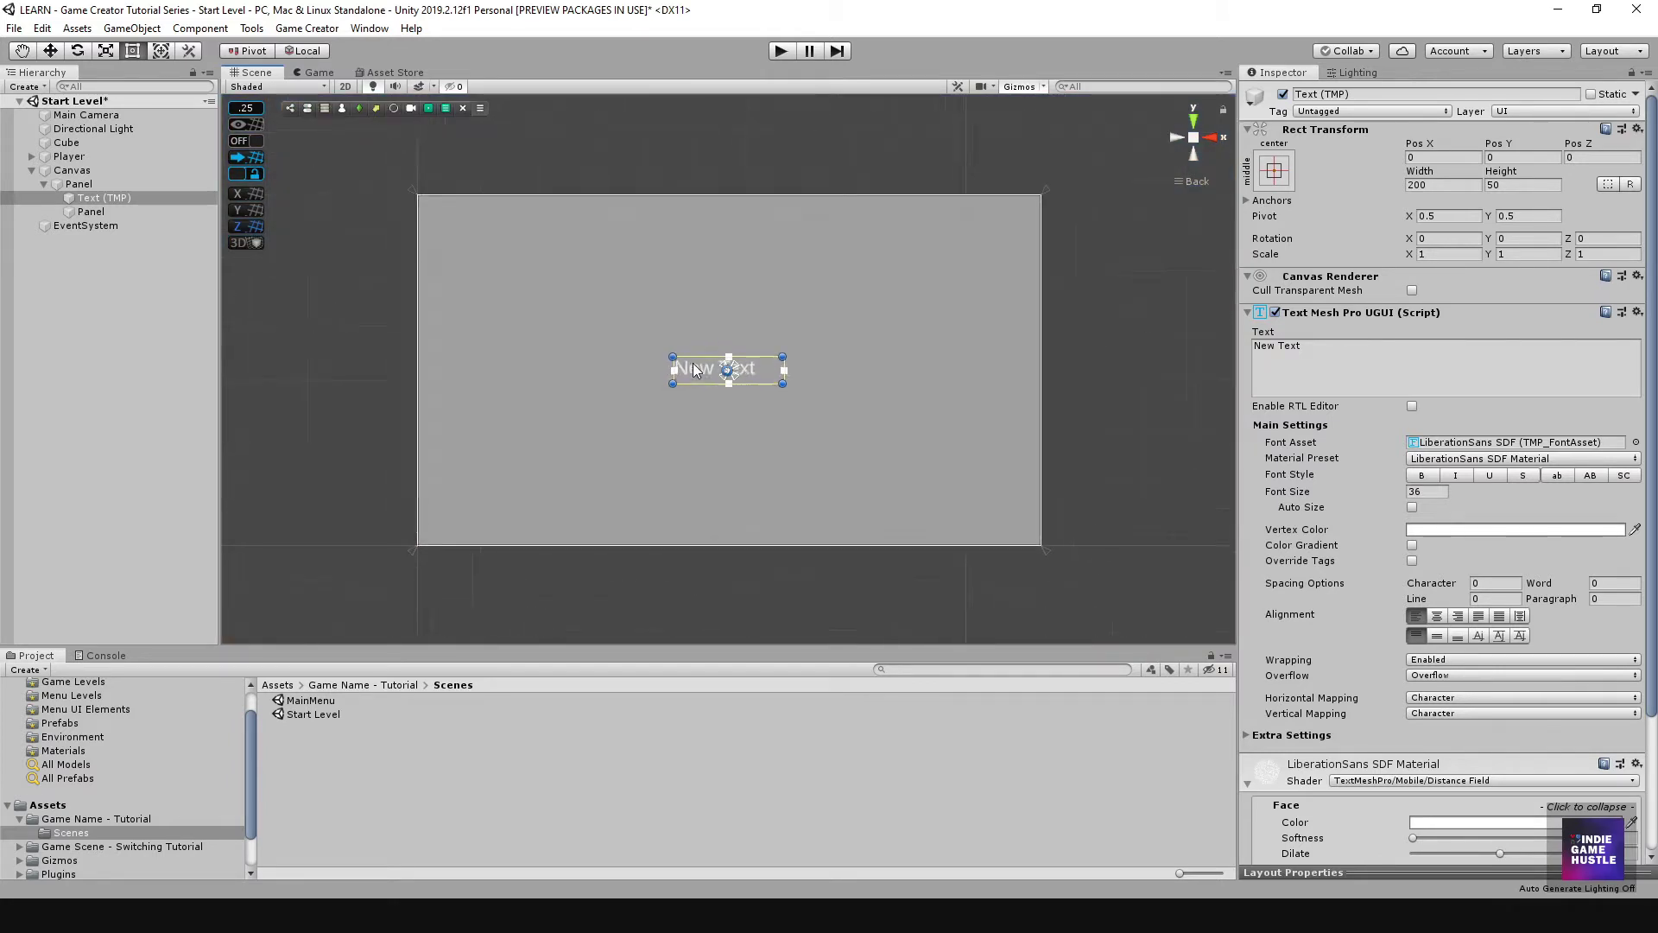
{"action": "scroll", "coordinate": [693, 370], "scroll_direction": "up", "scroll_amount": 1}
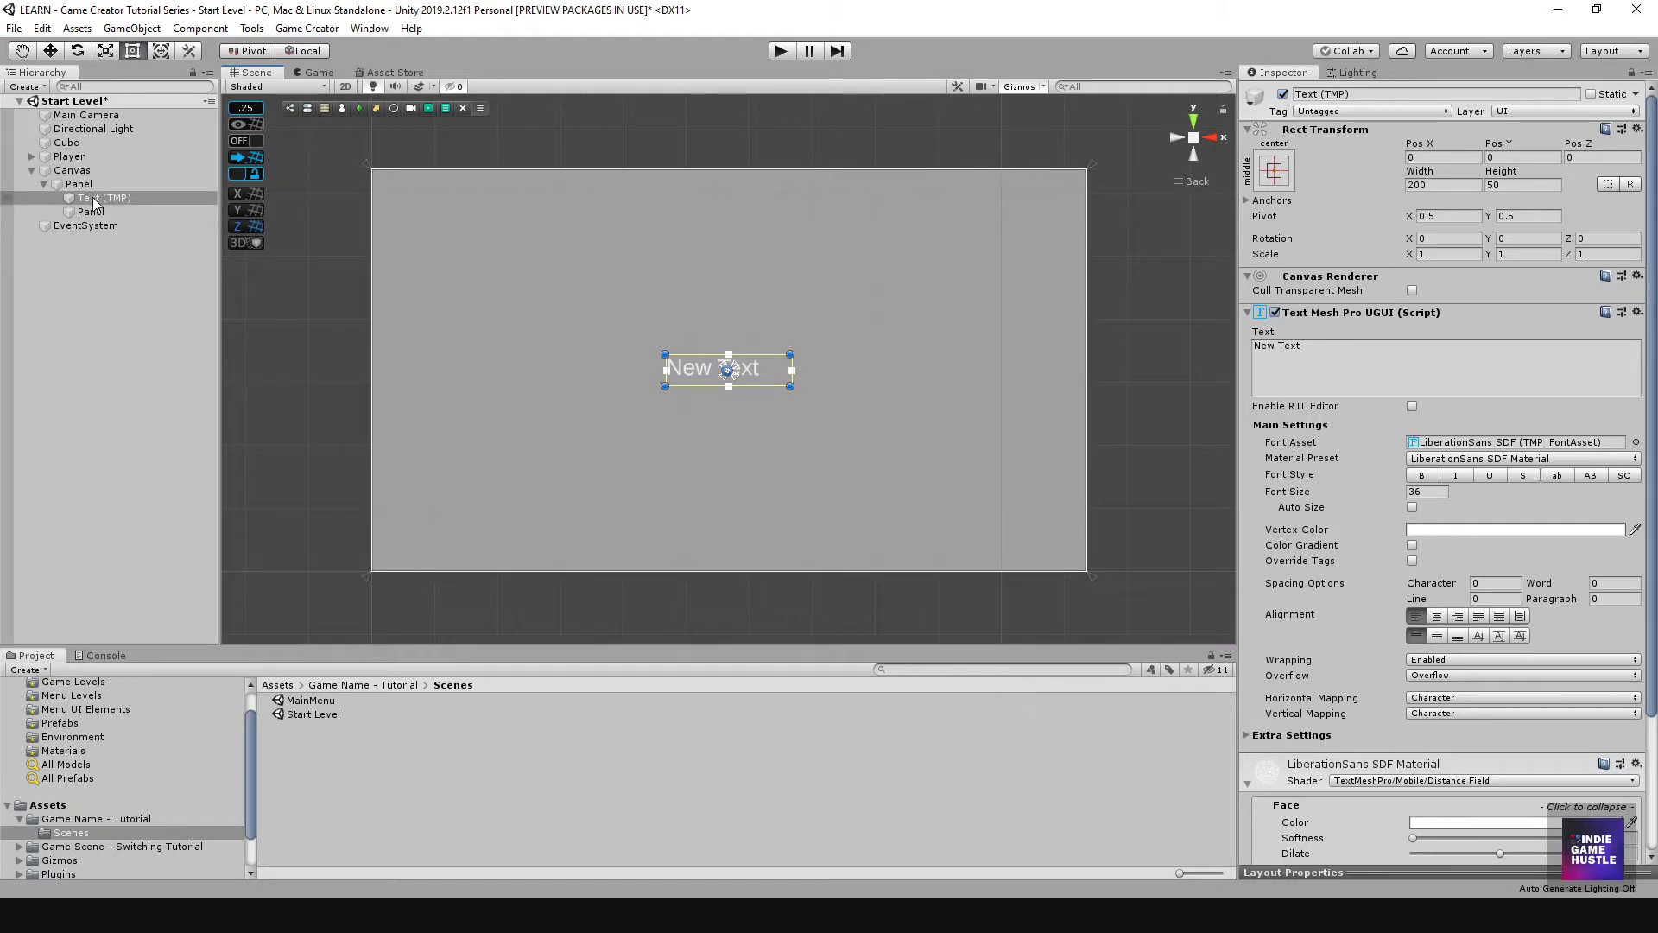
{"action": "left_click", "coordinate": [1314, 356]}
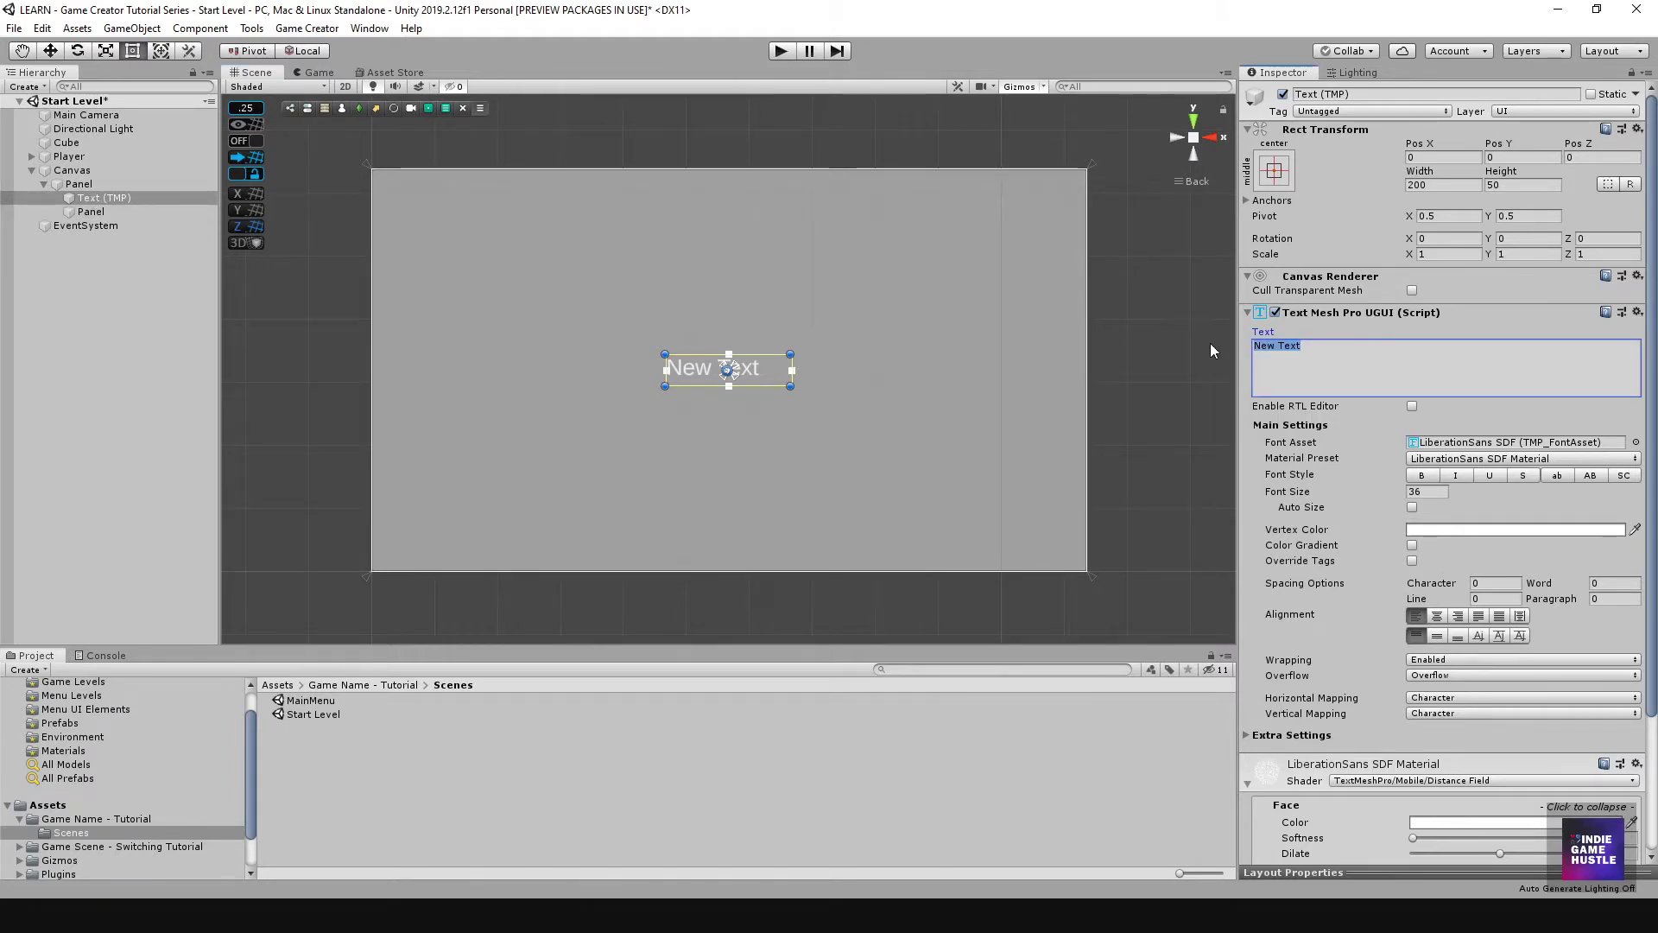
Step: Change the text content from HEADER to 'Menu'
{"action": "type", "text": "HEADER"}
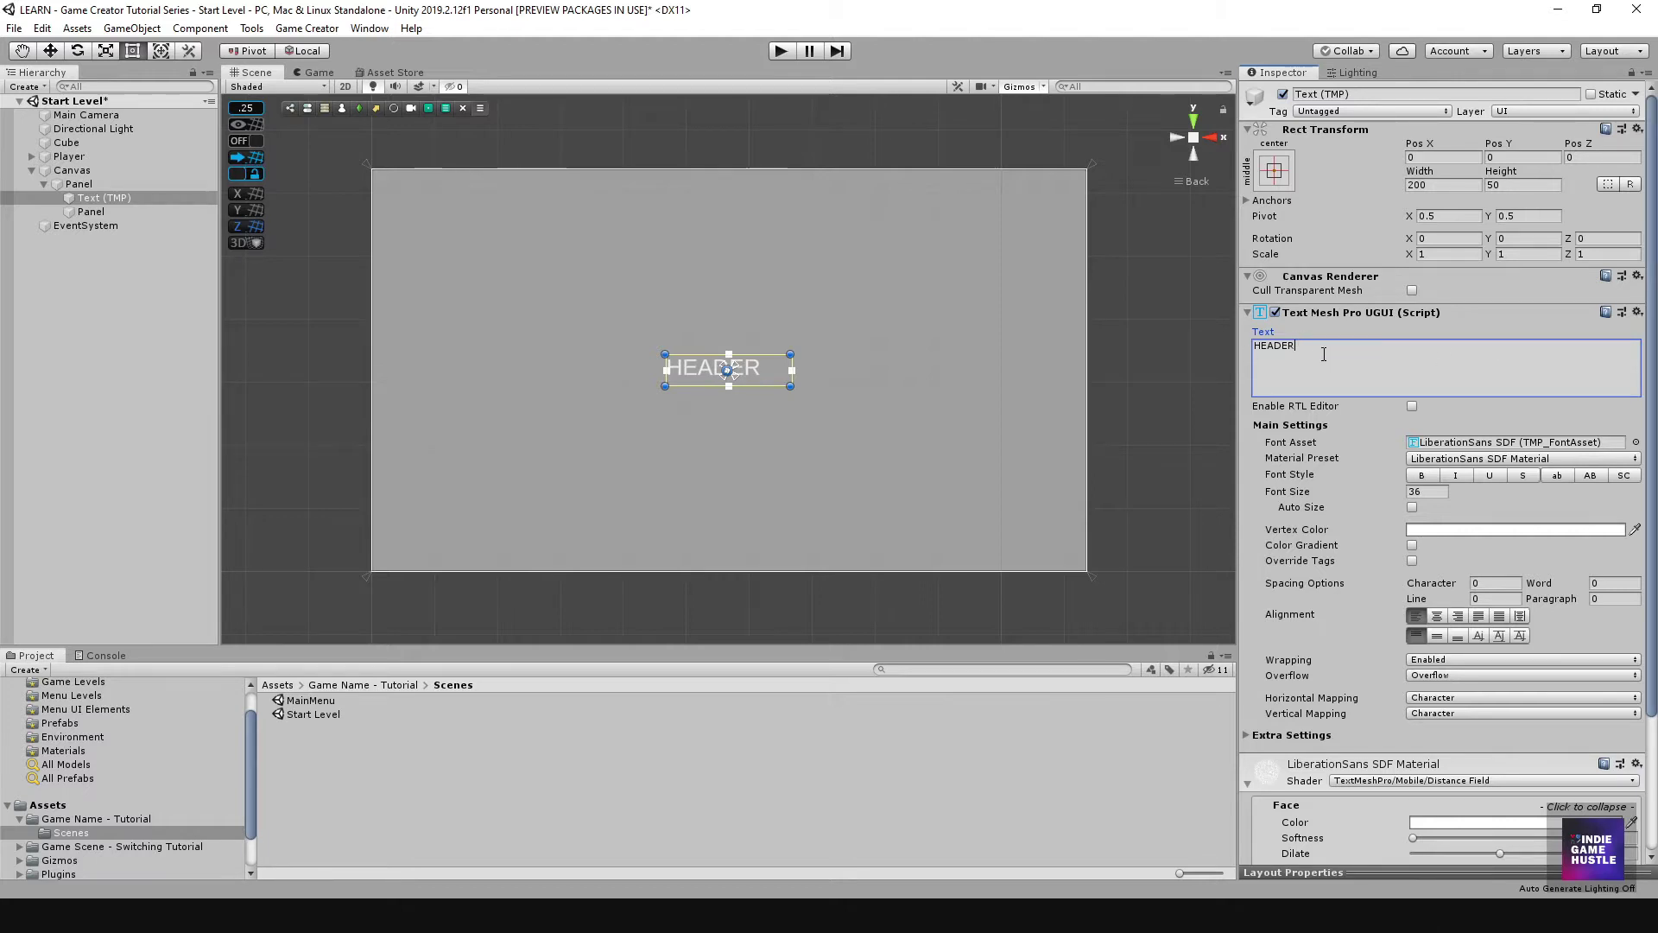
{"action": "left_click_drag", "start_coordinate": [1323, 354], "coordinate": [1208, 349]}
{"action": "type", "text": "menu"}
{"action": "key", "text": "BackSpace"}
{"action": "key", "text": "BackSpace"}
{"action": "key", "text": "BackSpace"}
{"action": "key", "text": "BackSpace"}
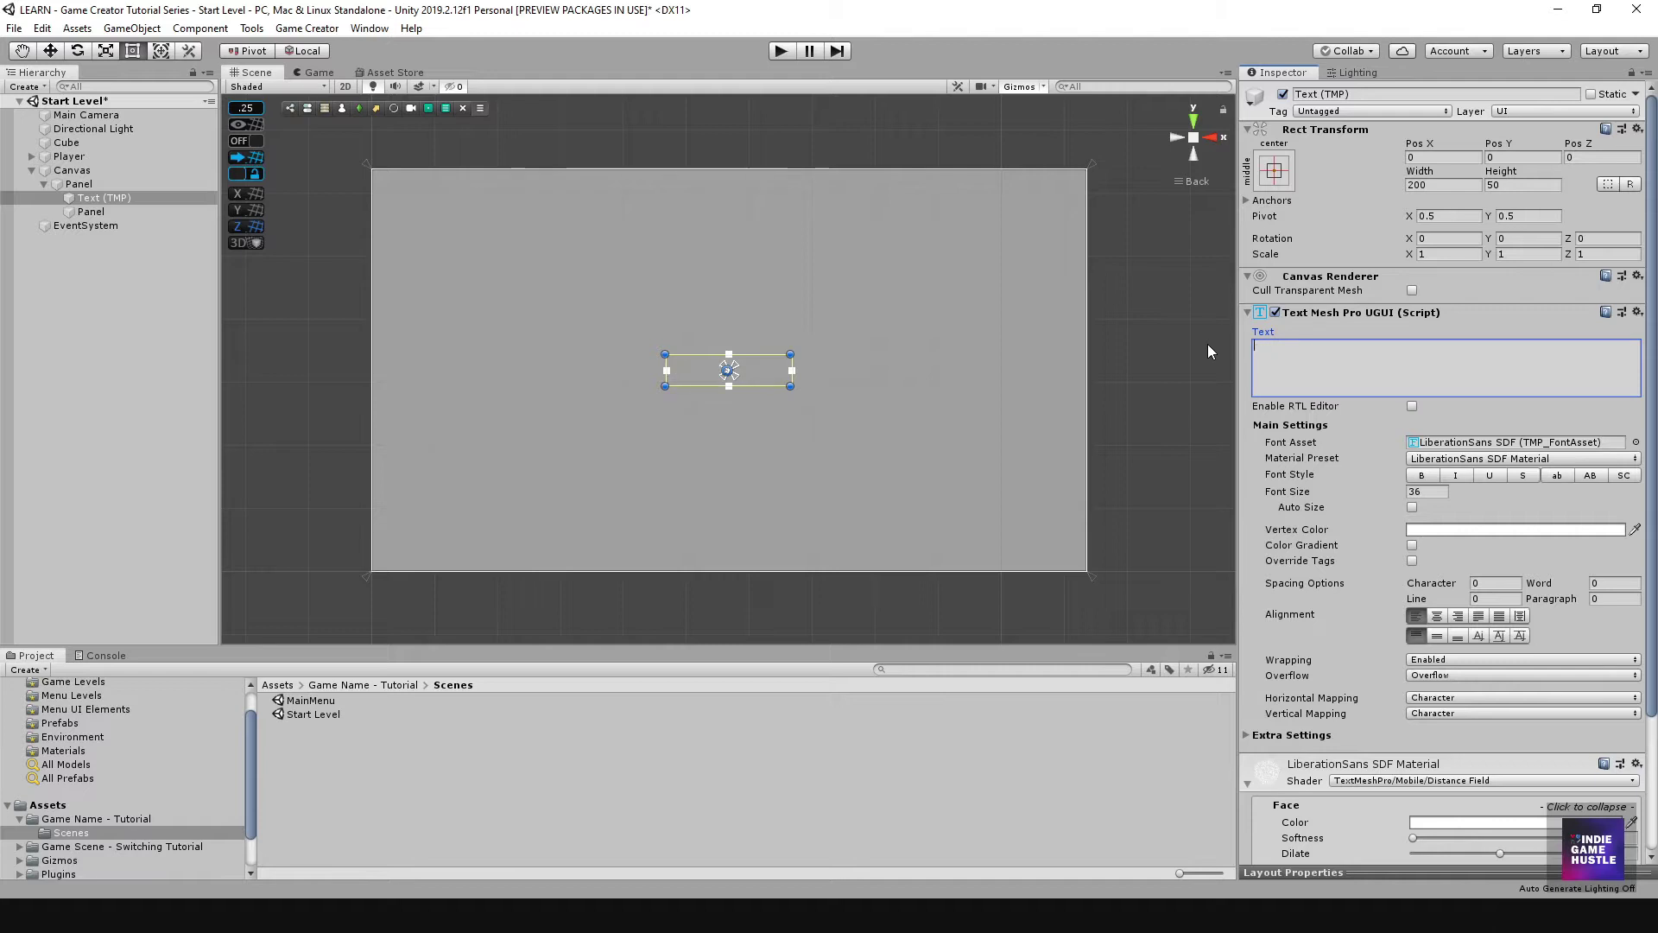
{"action": "type", "text": "Menu"}
Step: Centre the Menu text horizontally and vertically and move it up to Pos Y 165
{"action": "left_click", "coordinate": [1437, 615]}
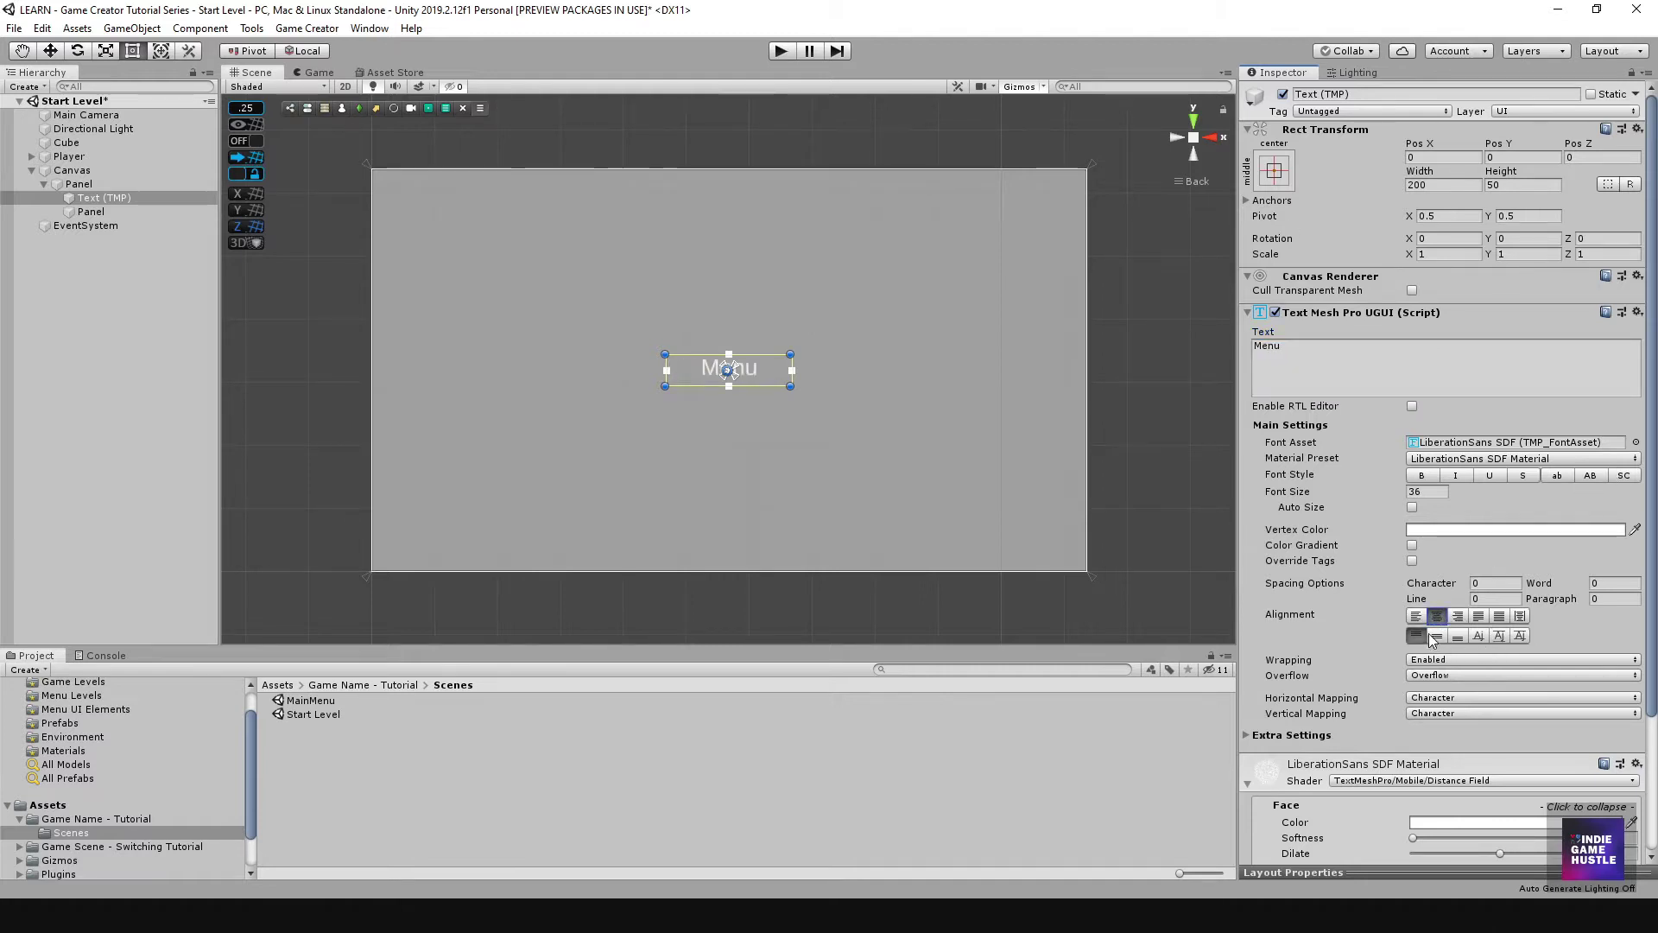
{"action": "left_click", "coordinate": [1437, 636]}
{"action": "left_click_drag", "start_coordinate": [743, 368], "coordinate": [766, 270]}
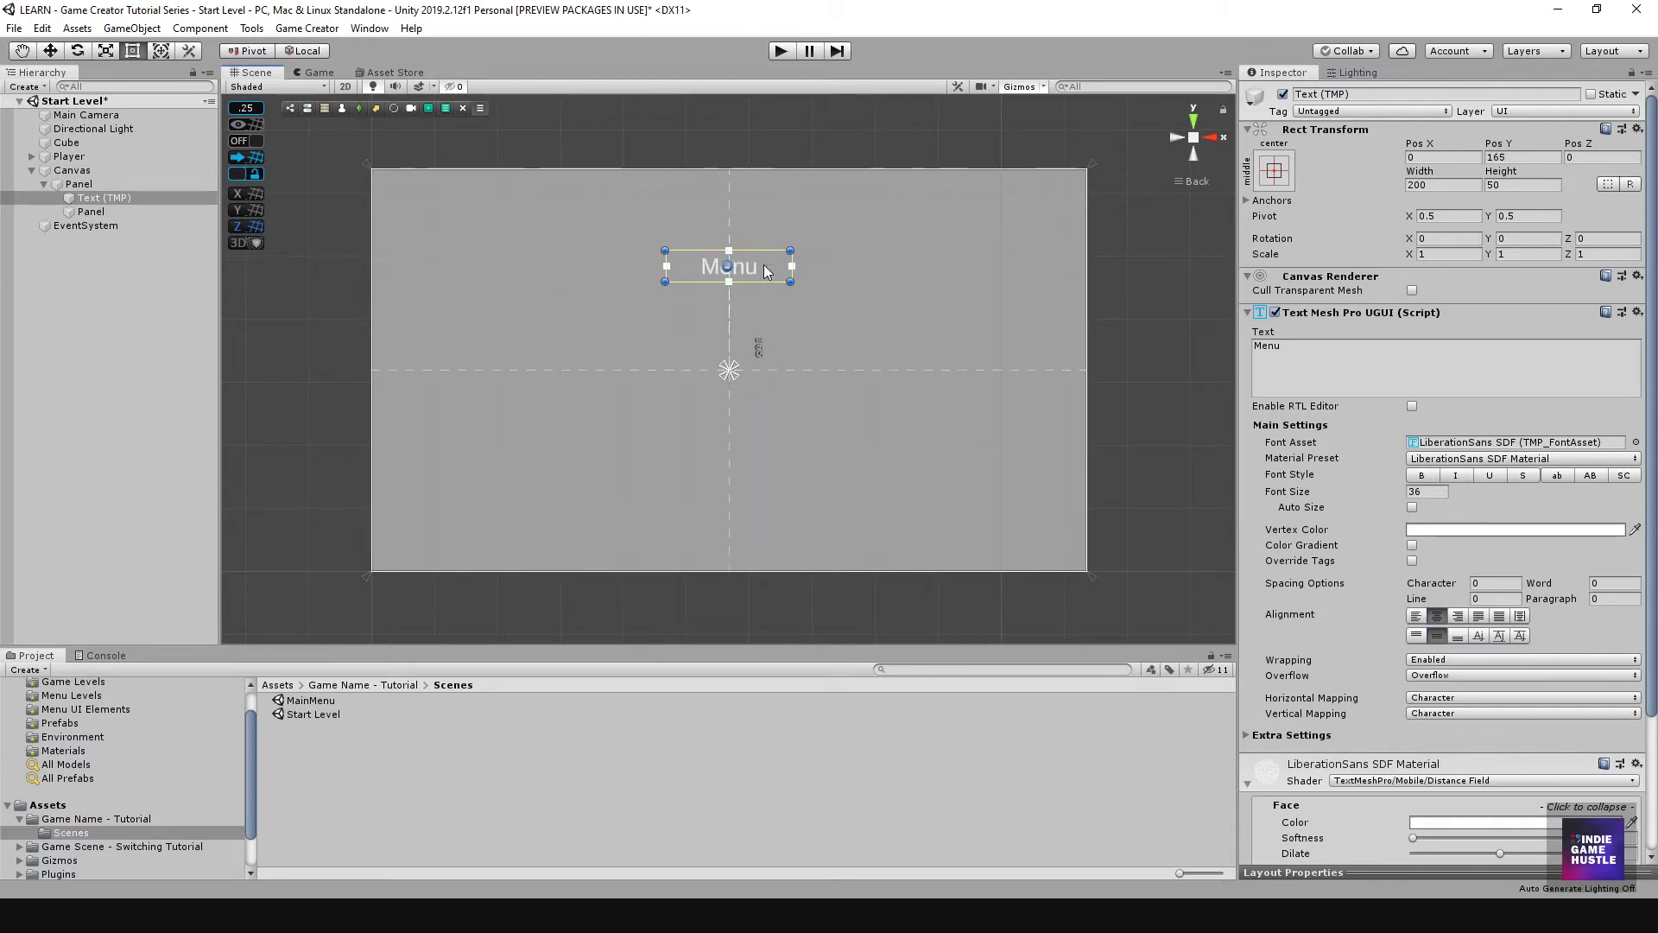
{"action": "left_click", "coordinate": [79, 309]}
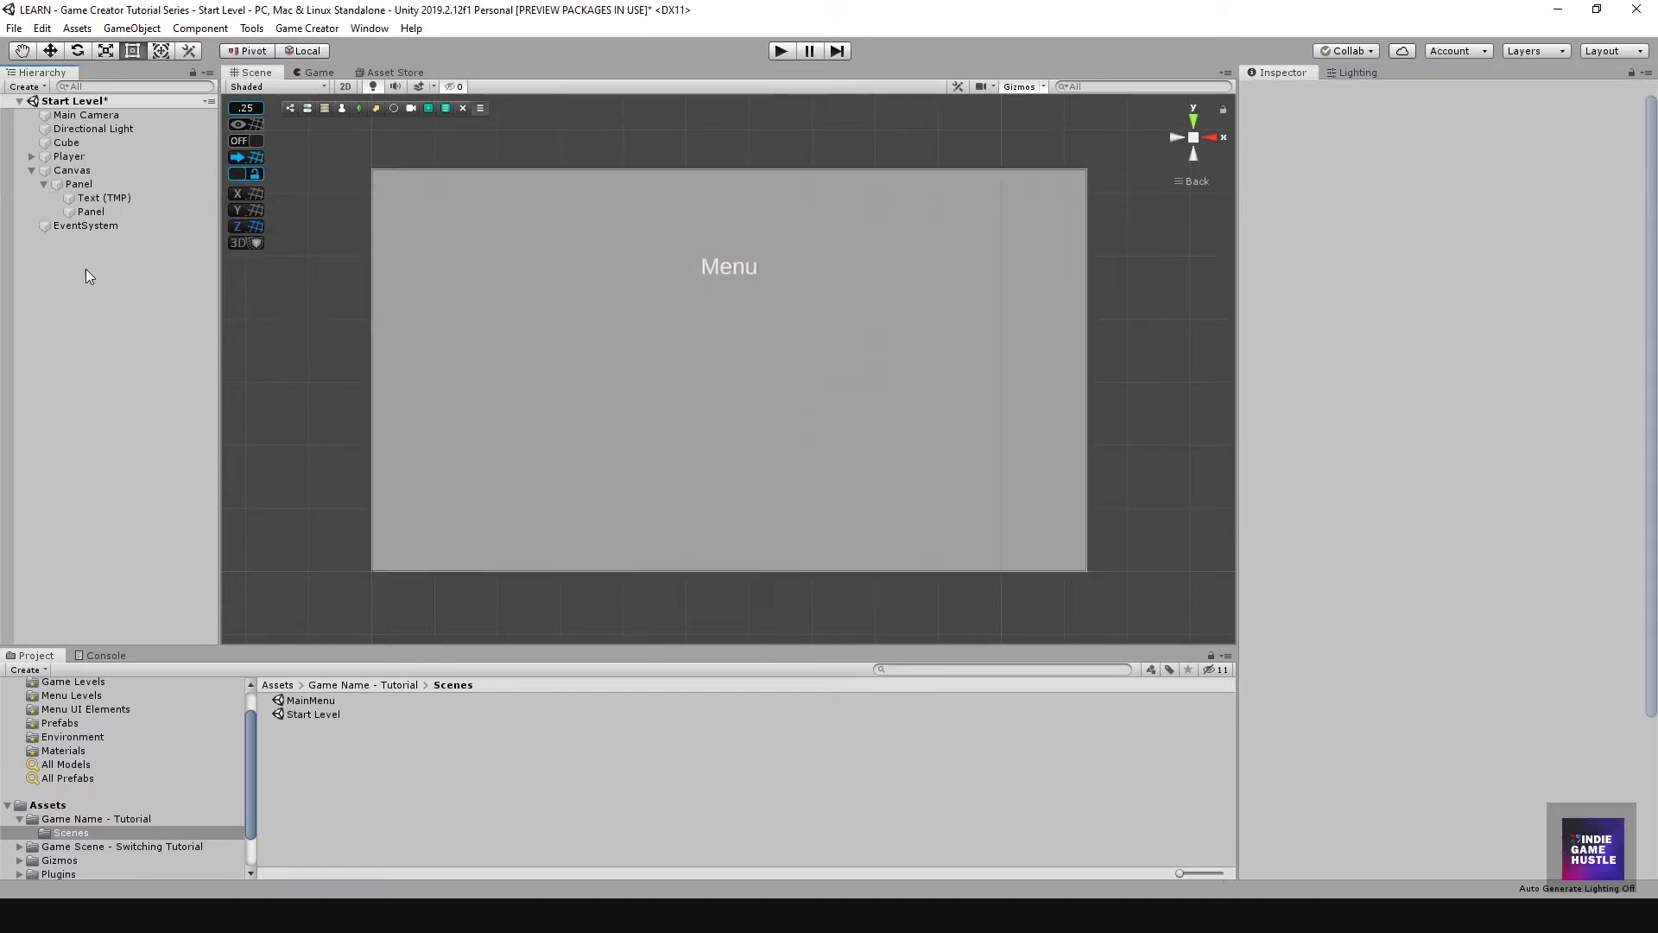
Step: Set the outer Panel's Image colour to black (000000) with alpha 243
{"action": "left_click", "coordinate": [79, 184]}
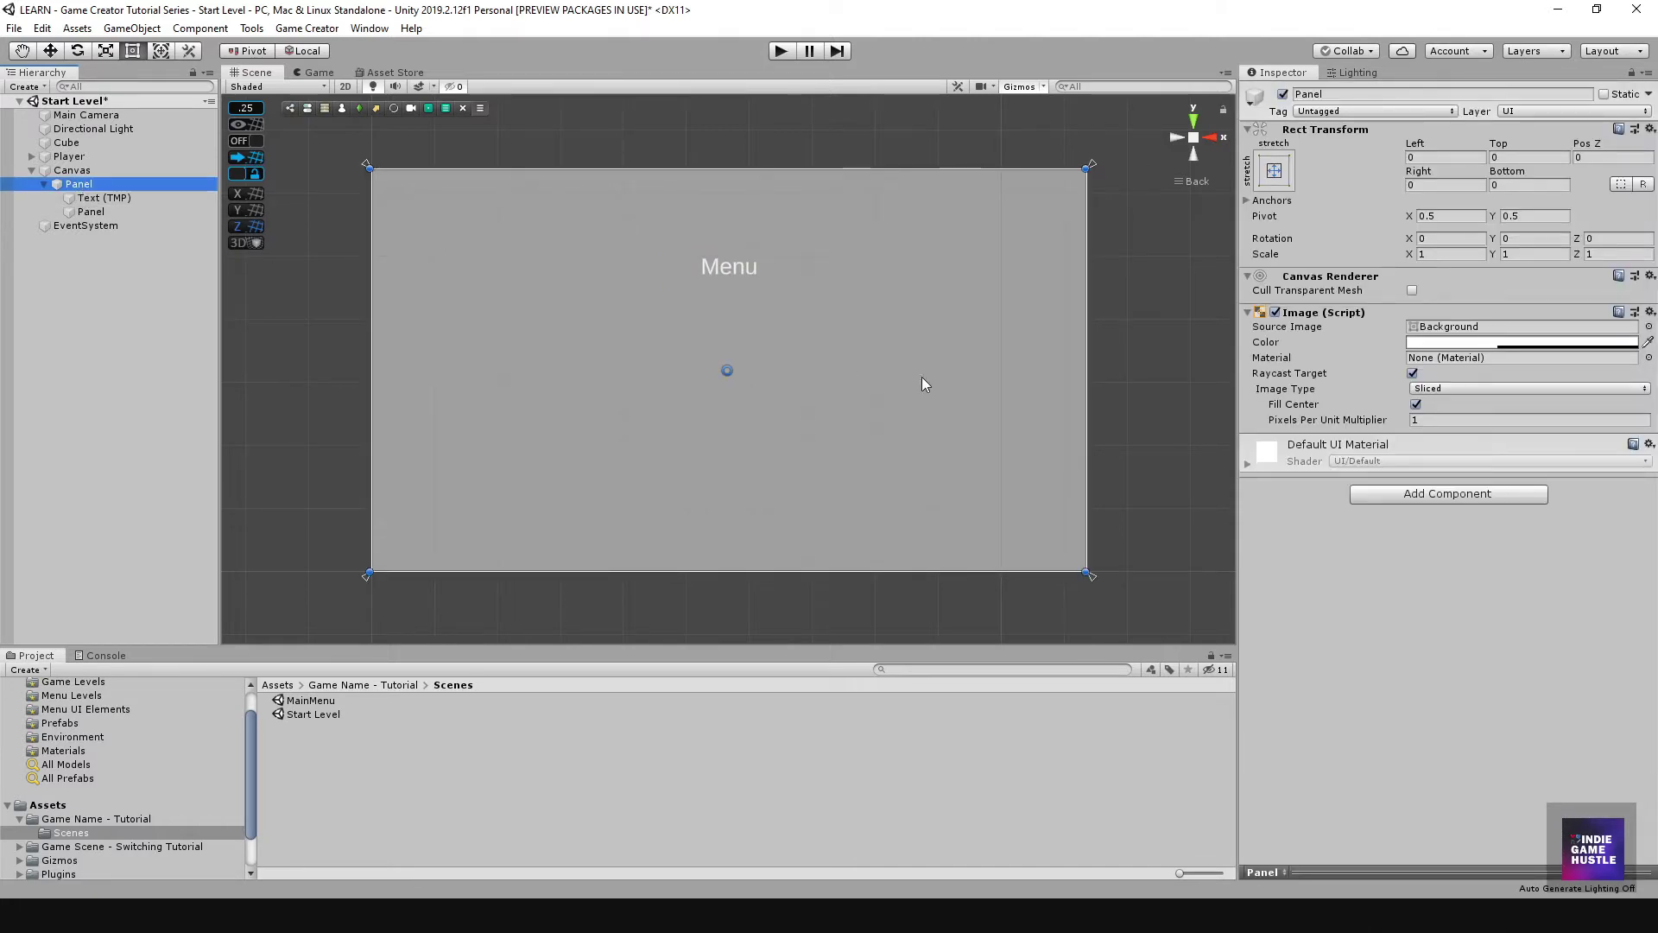
{"action": "left_click", "coordinate": [1448, 342]}
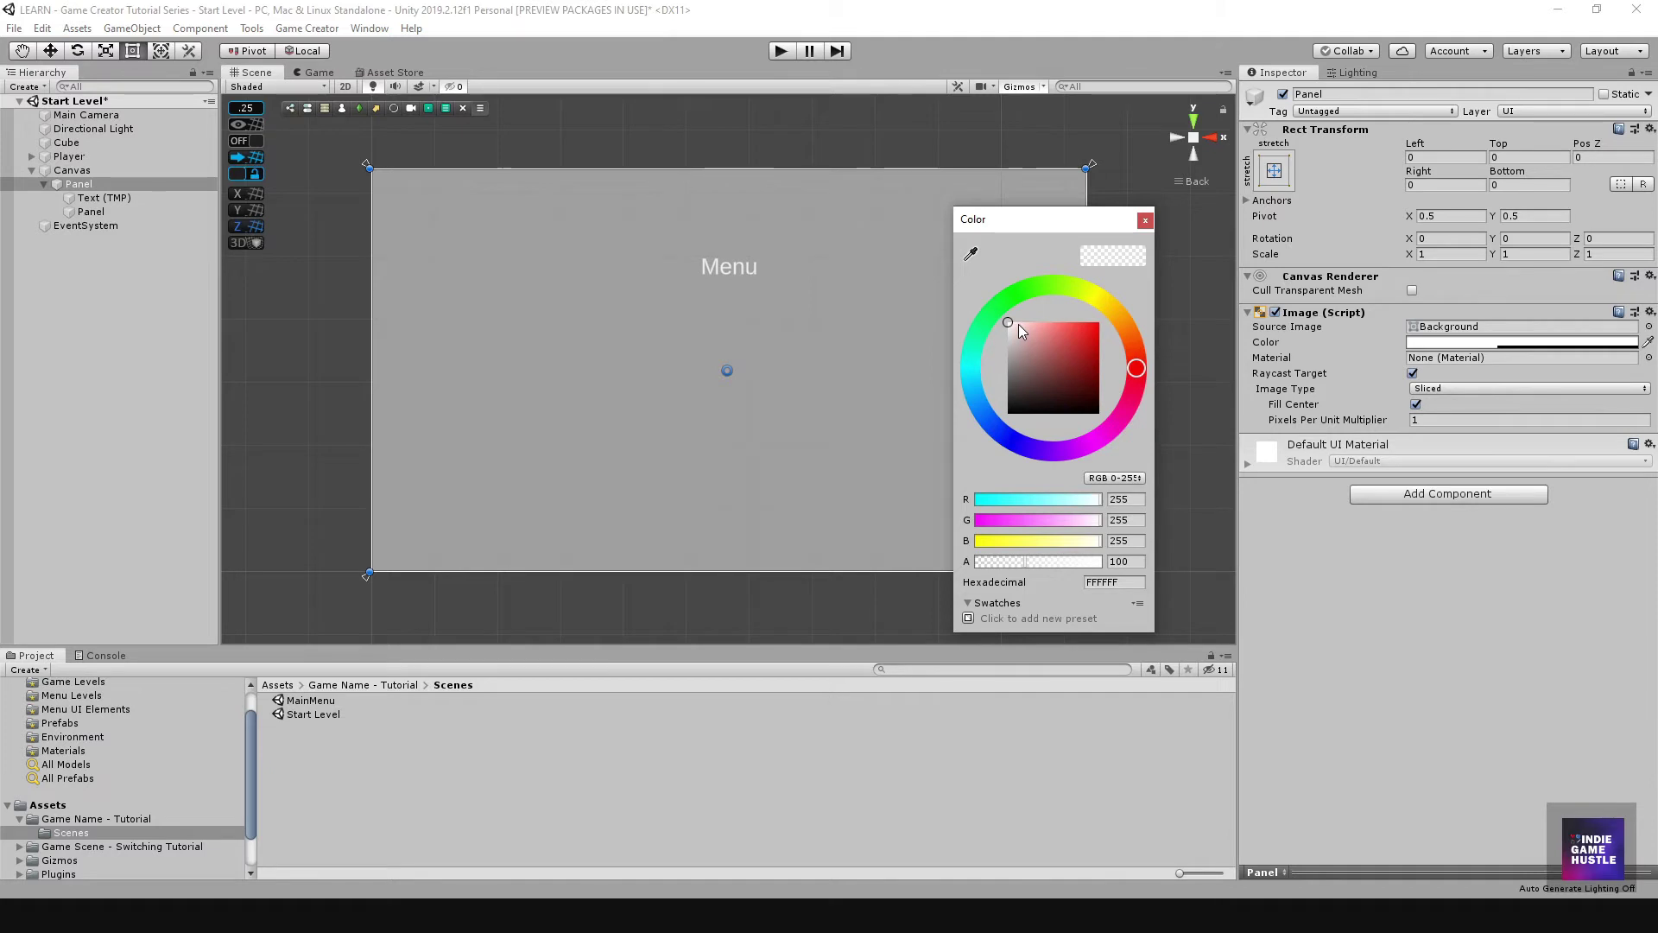
{"action": "left_click_drag", "start_coordinate": [1018, 324], "coordinate": [982, 432]}
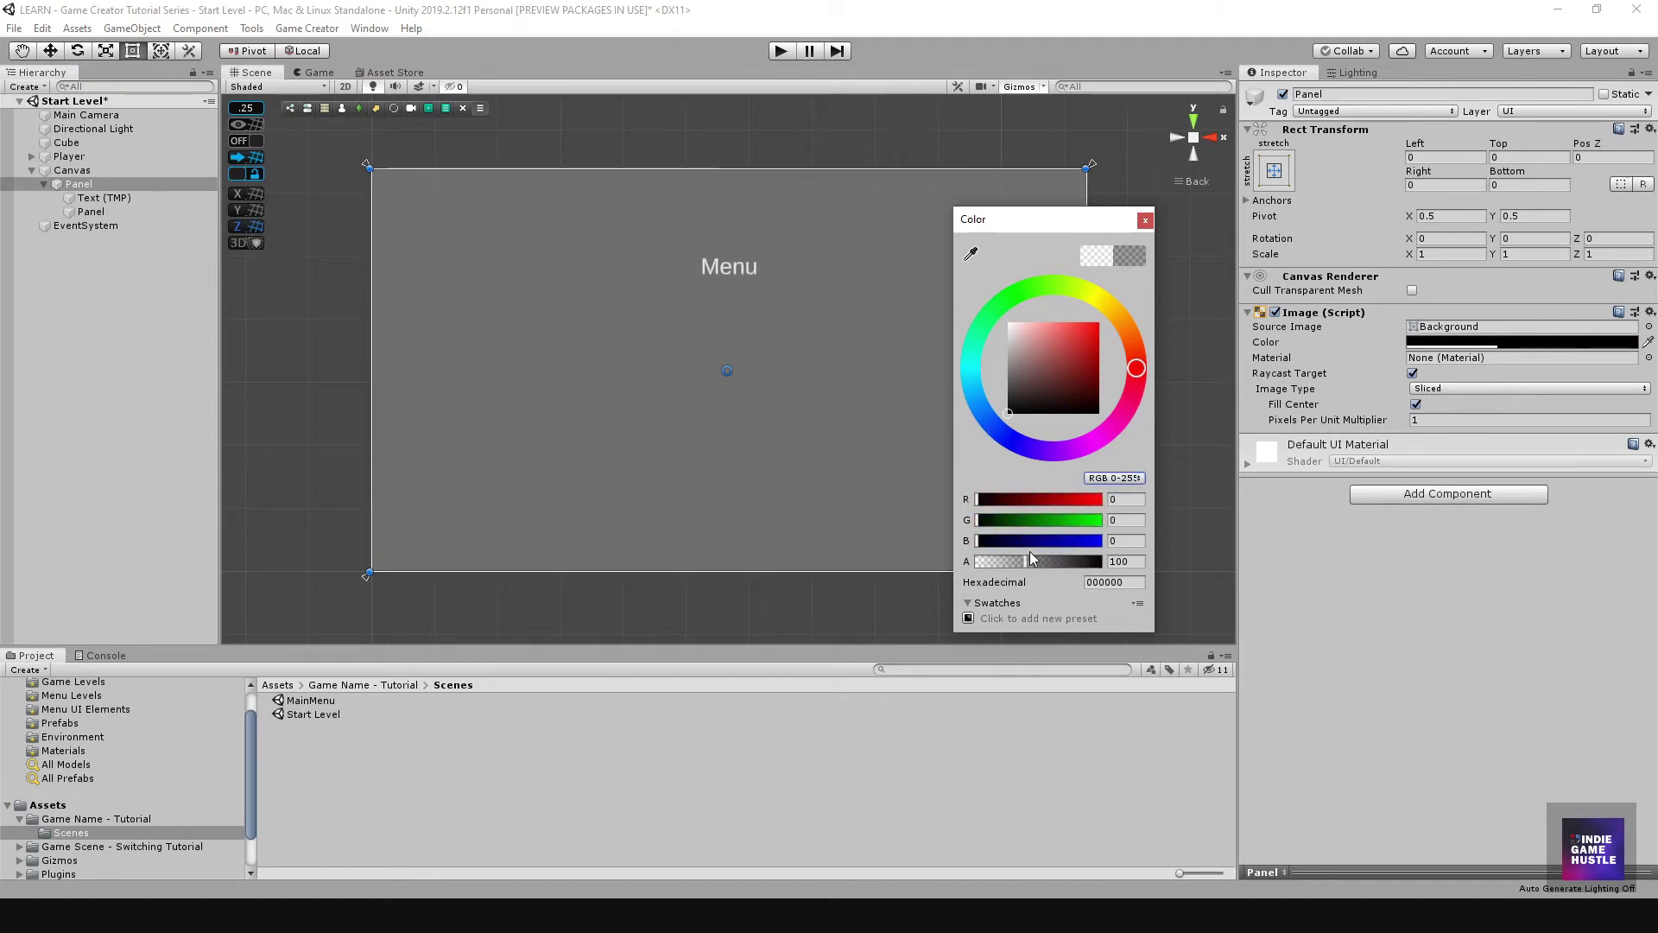
{"action": "left_click_drag", "start_coordinate": [1030, 557], "coordinate": [1097, 573]}
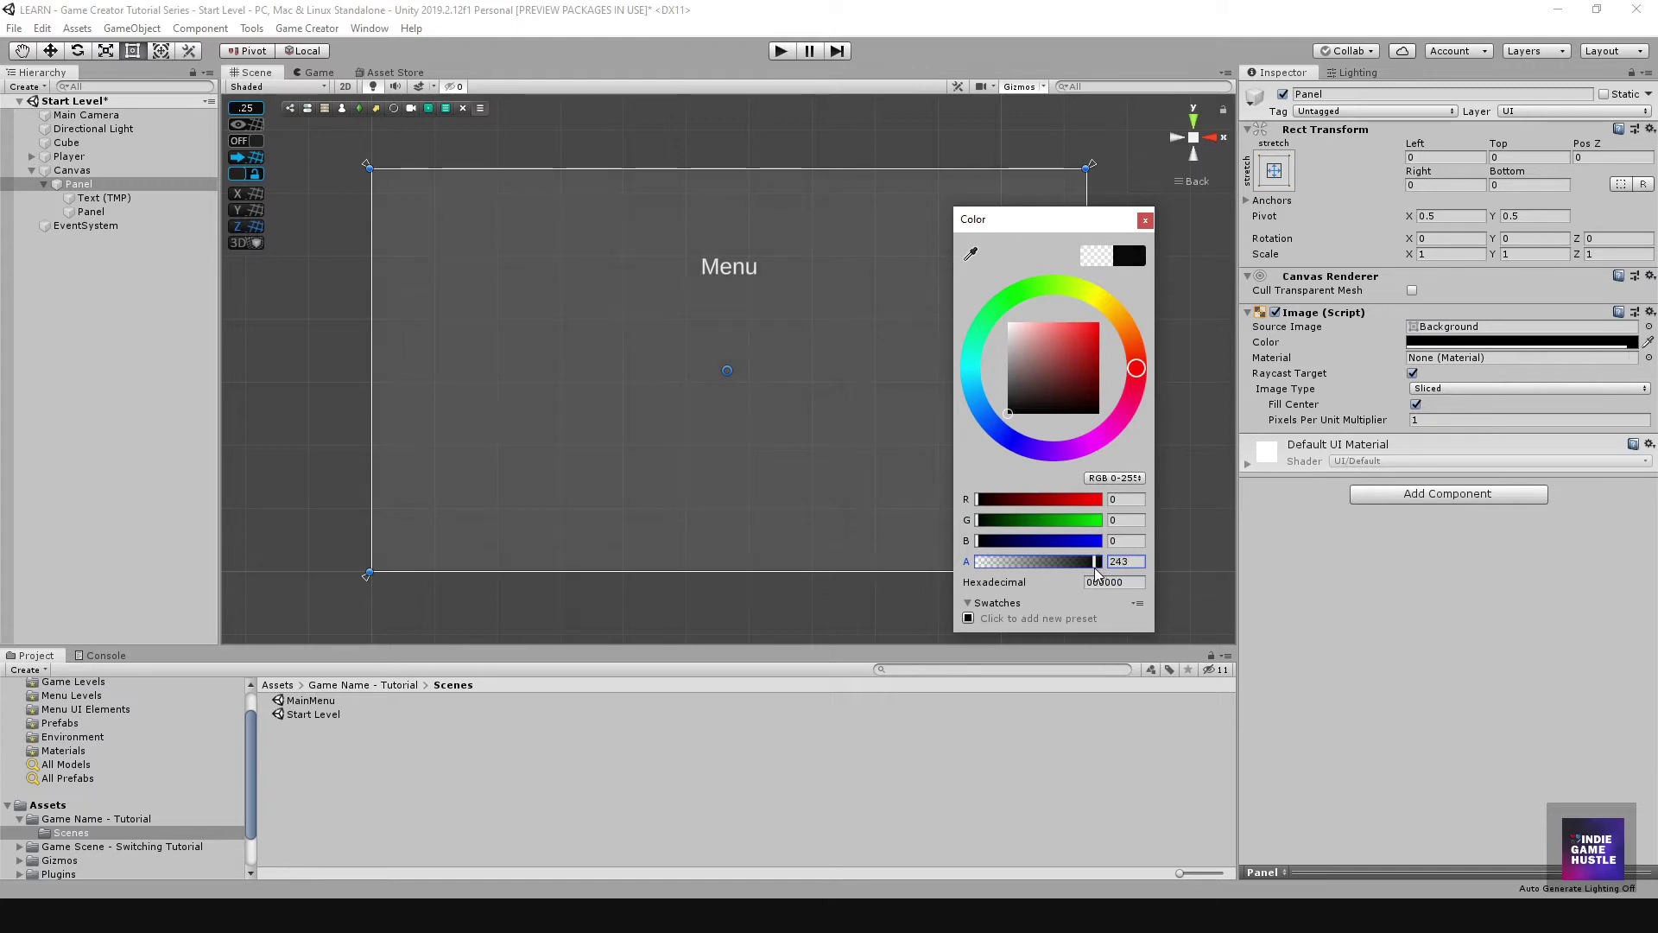
{"action": "left_click", "coordinate": [78, 184]}
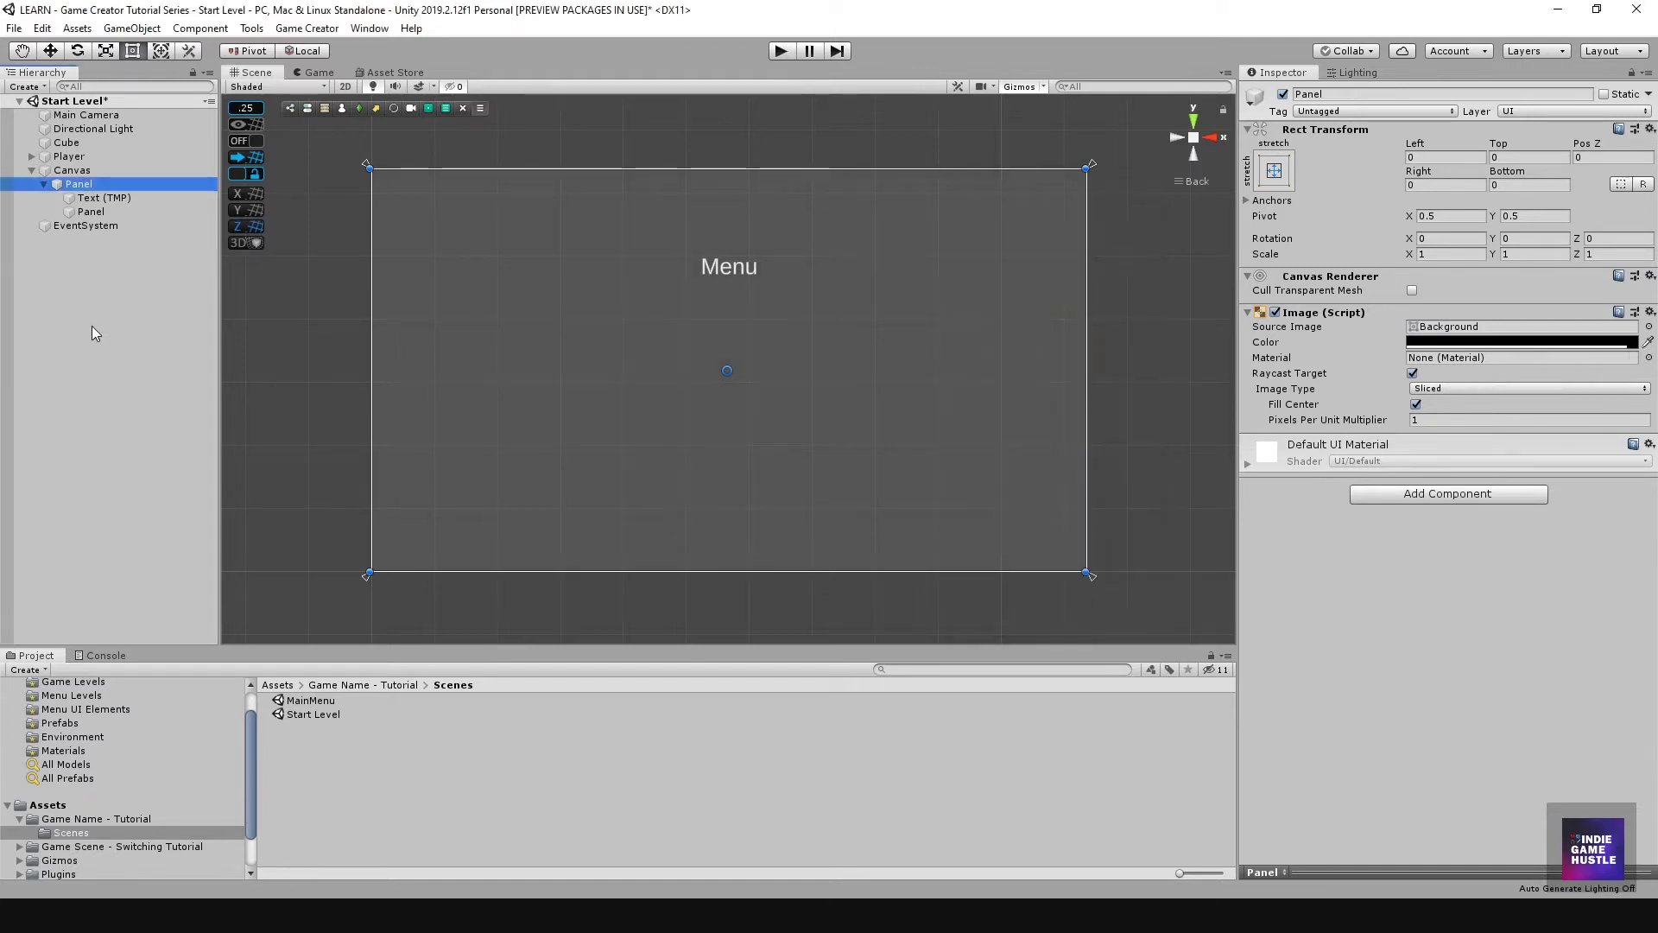
{"action": "left_click", "coordinate": [86, 212]}
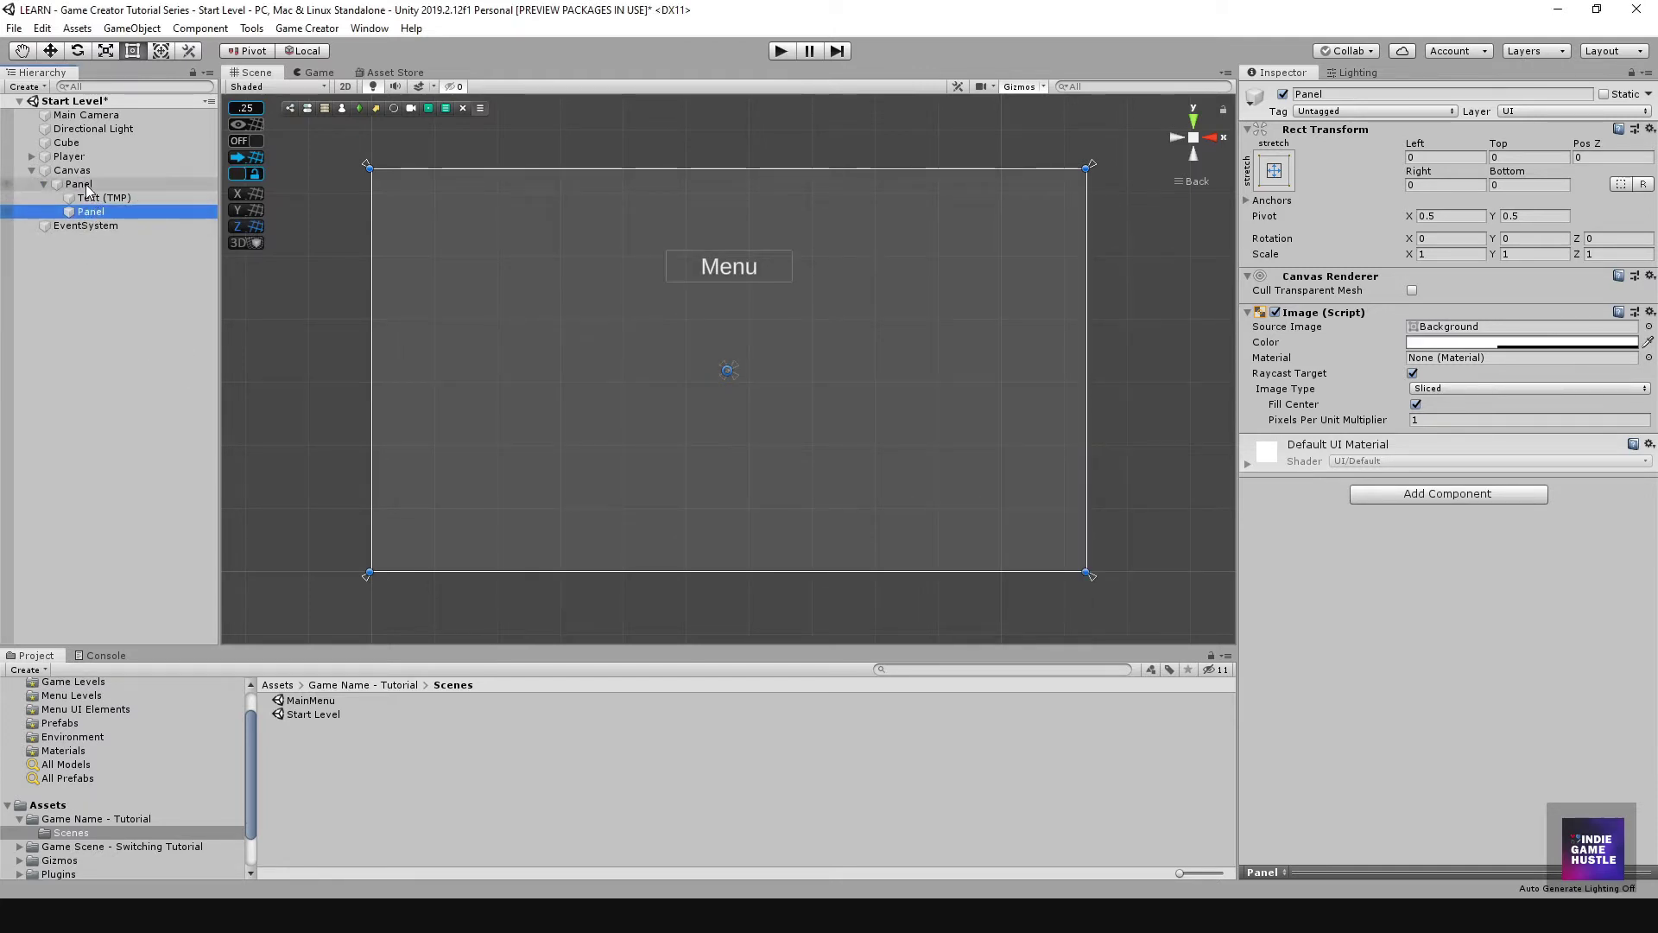
Step: Resize the inner Panel to a centred box inset 455.85 left/right, 221.45 top, 125.45 bottom
{"action": "left_click", "coordinate": [83, 213]}
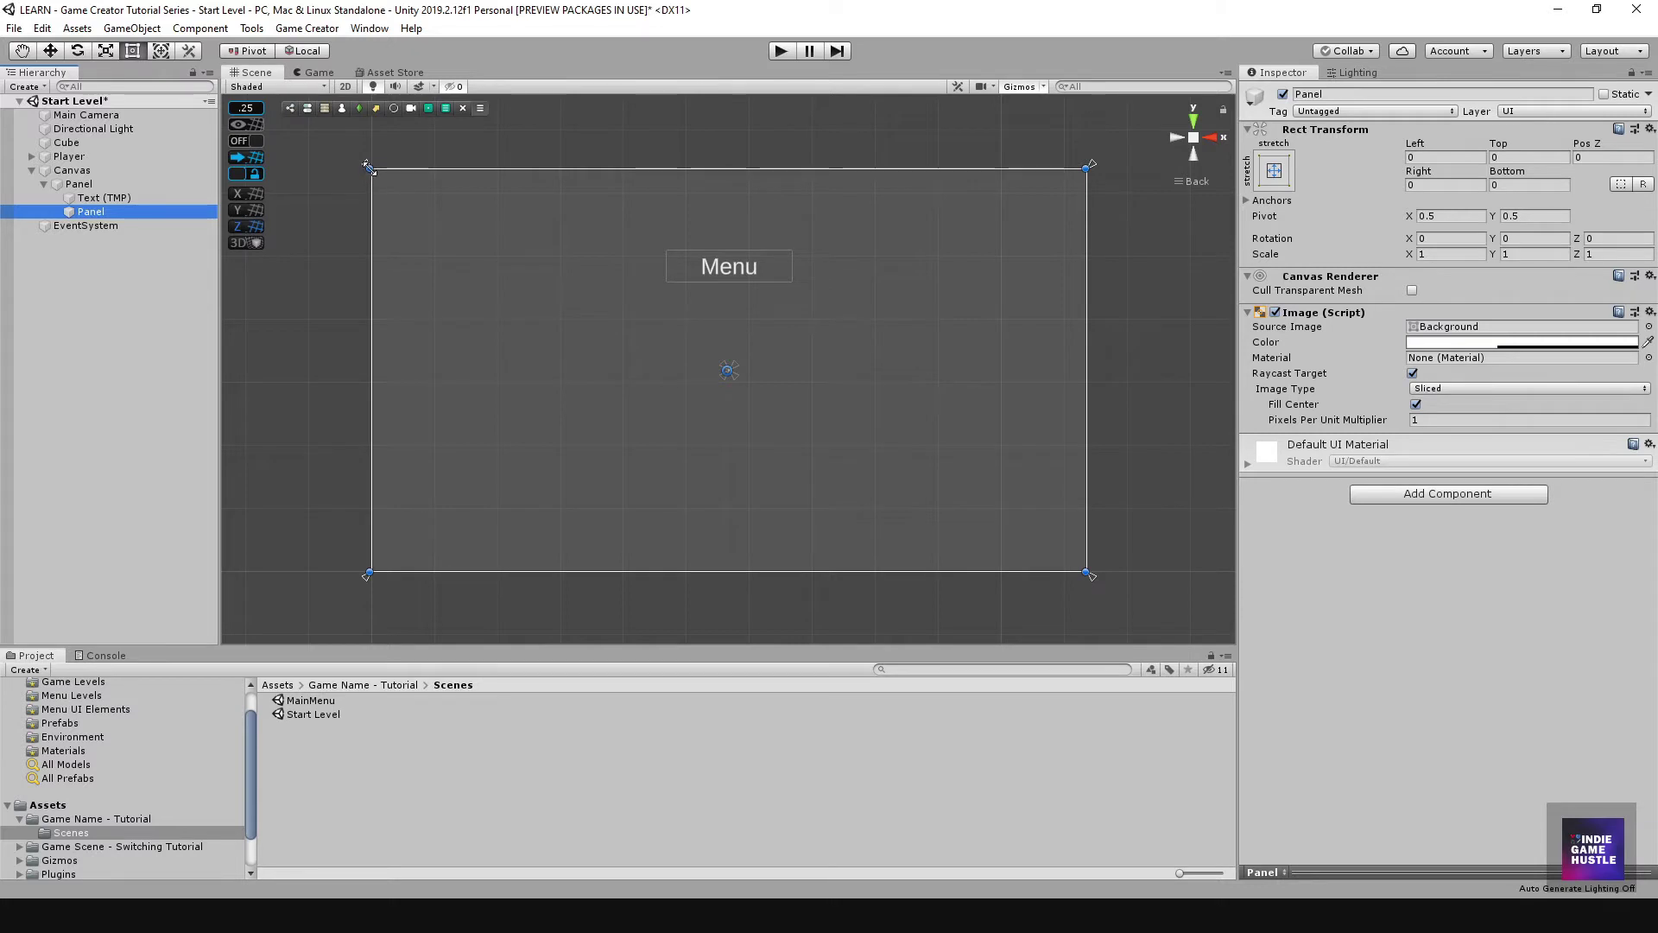
{"action": "left_click_drag", "start_coordinate": [369, 164], "coordinate": [727, 364]}
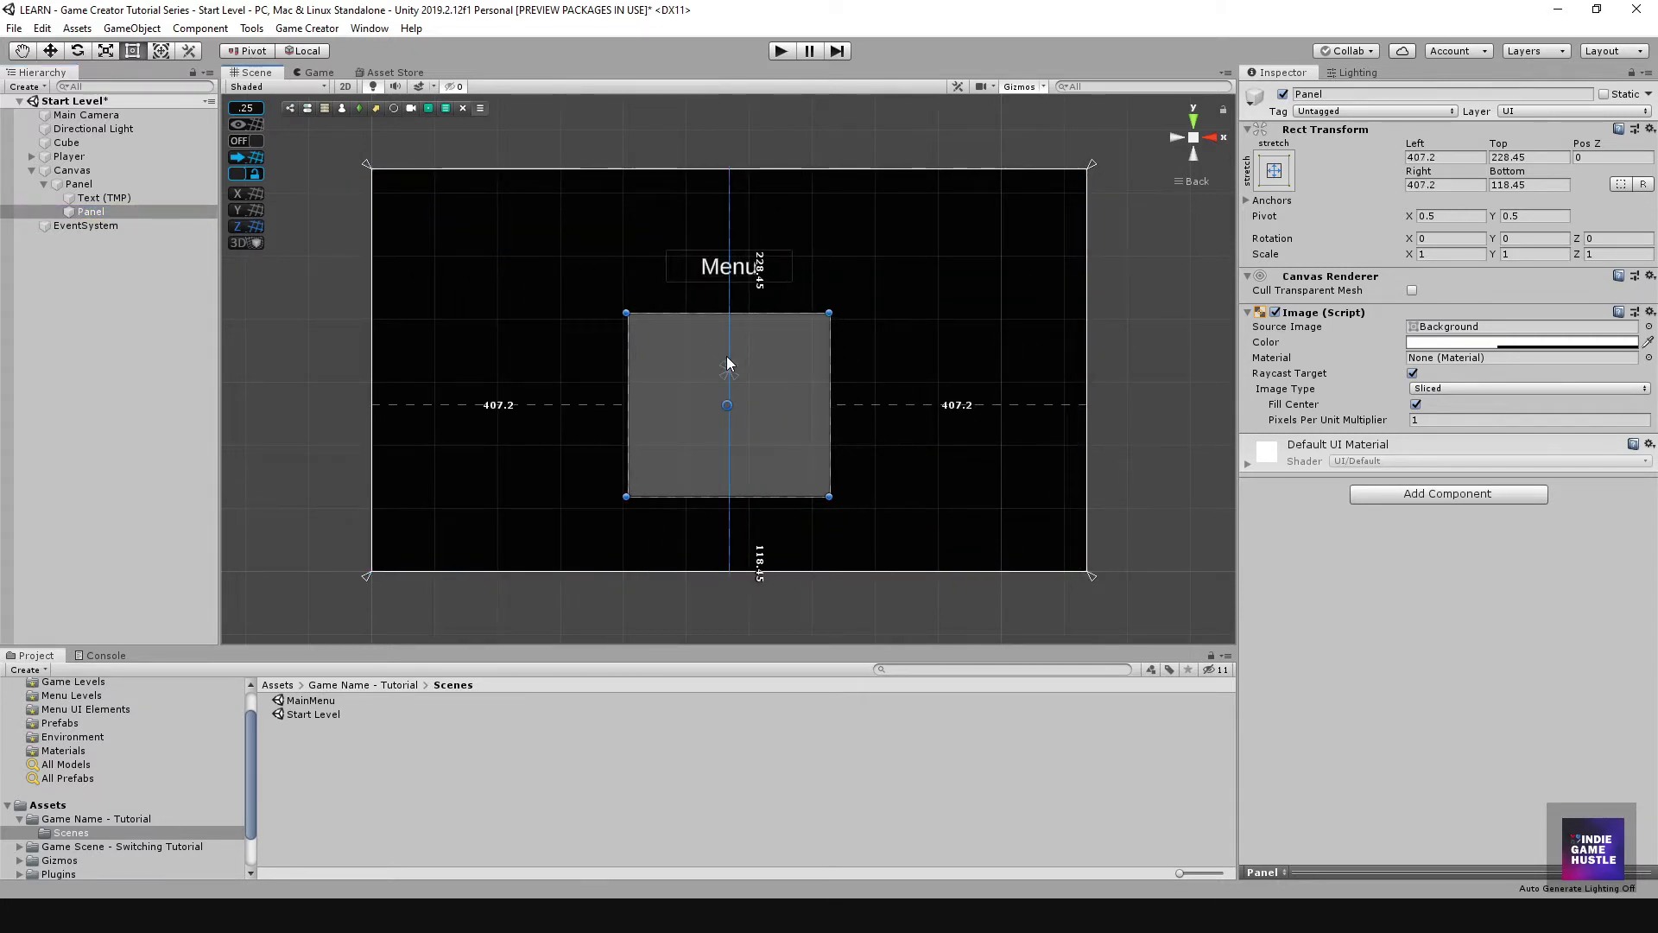
{"action": "left_click_drag", "start_coordinate": [627, 372], "coordinate": [688, 372]}
{"action": "left_click_drag", "start_coordinate": [788, 408], "coordinate": [755, 400]}
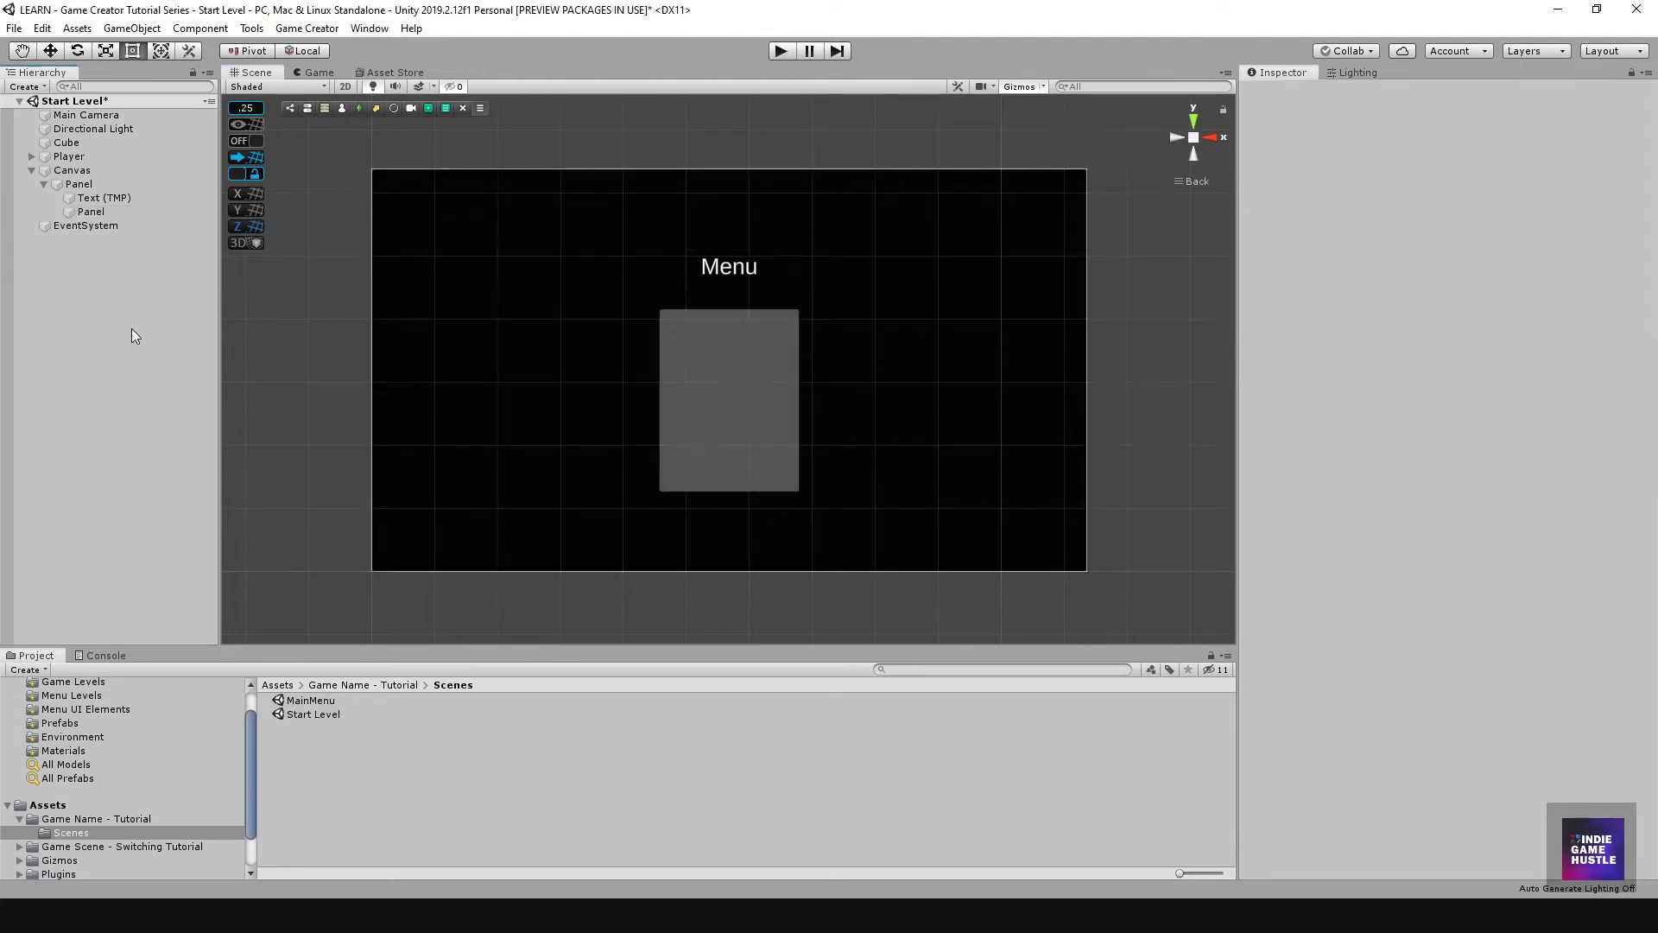
{"action": "left_click", "coordinate": [97, 212]}
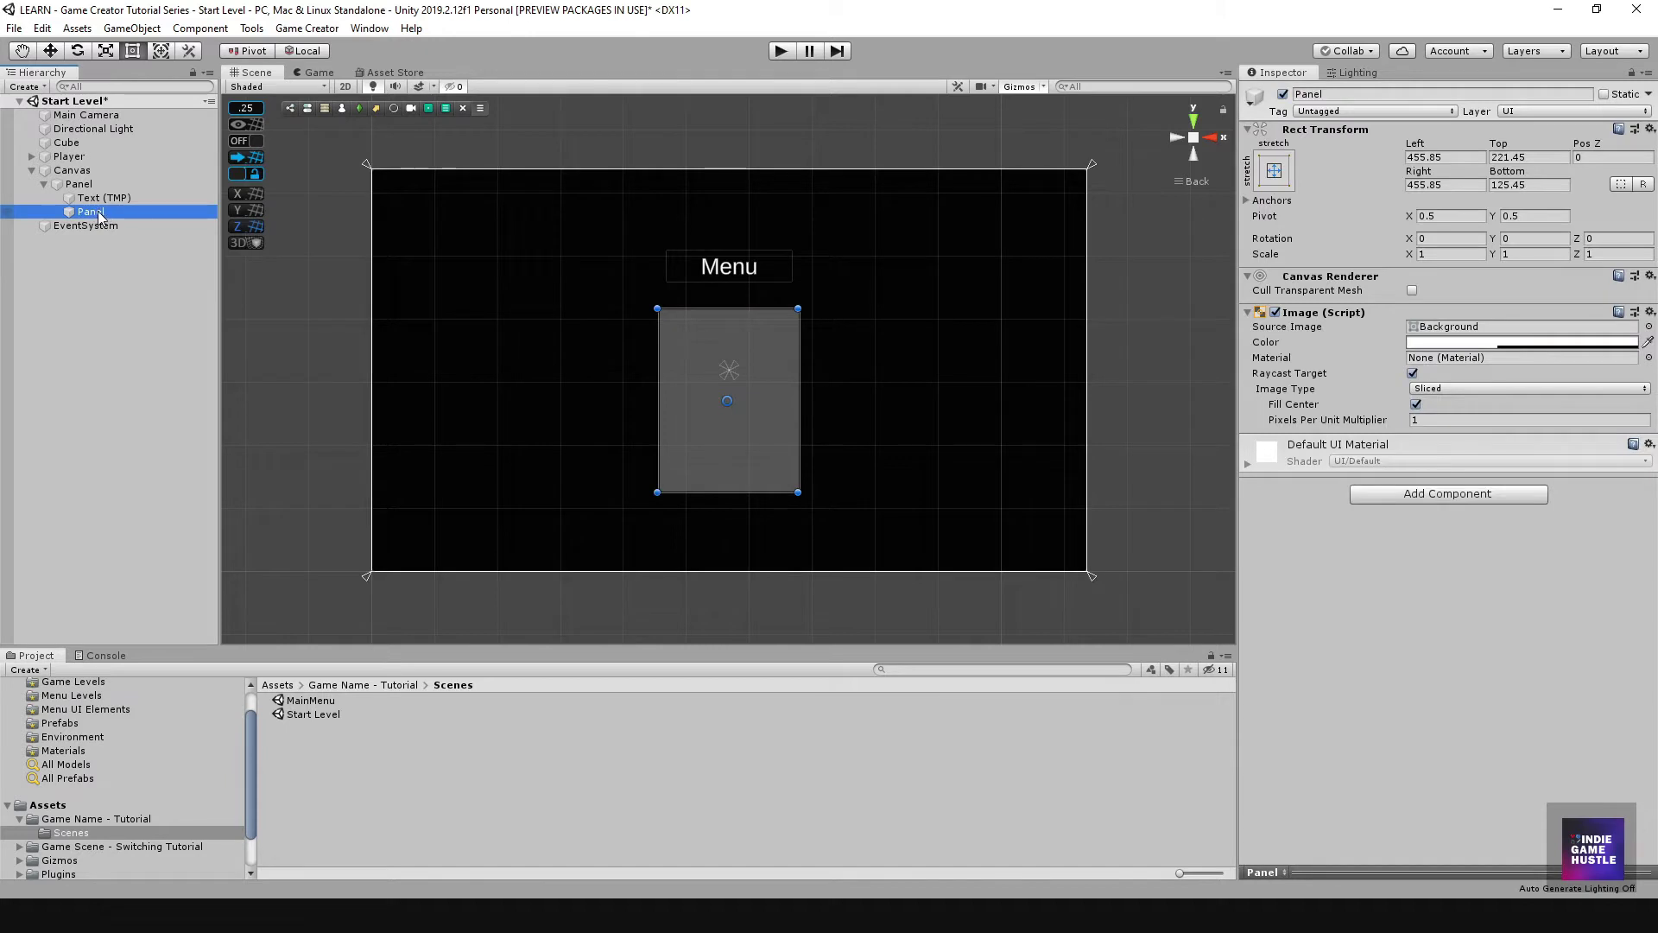
{"action": "right_click", "coordinate": [97, 214]}
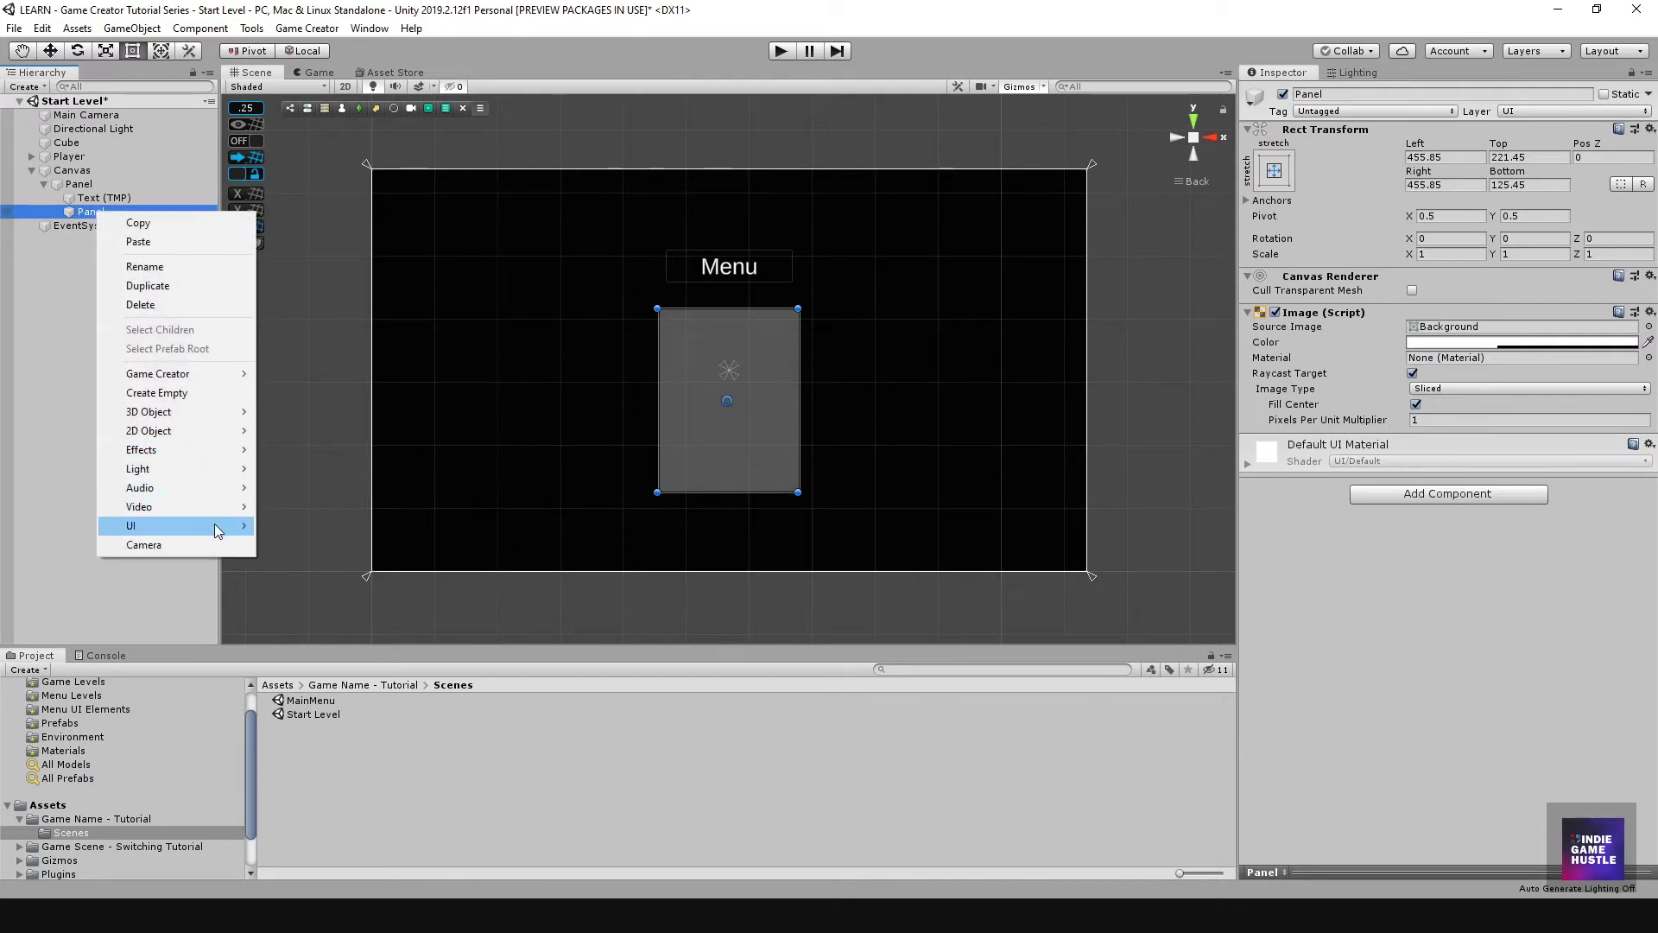
Step: Add a Button - TextMeshPro to the inner Panel and duplicate it into Button, Button (1), Button (2)
{"action": "mouse_move", "coordinate": [215, 526]}
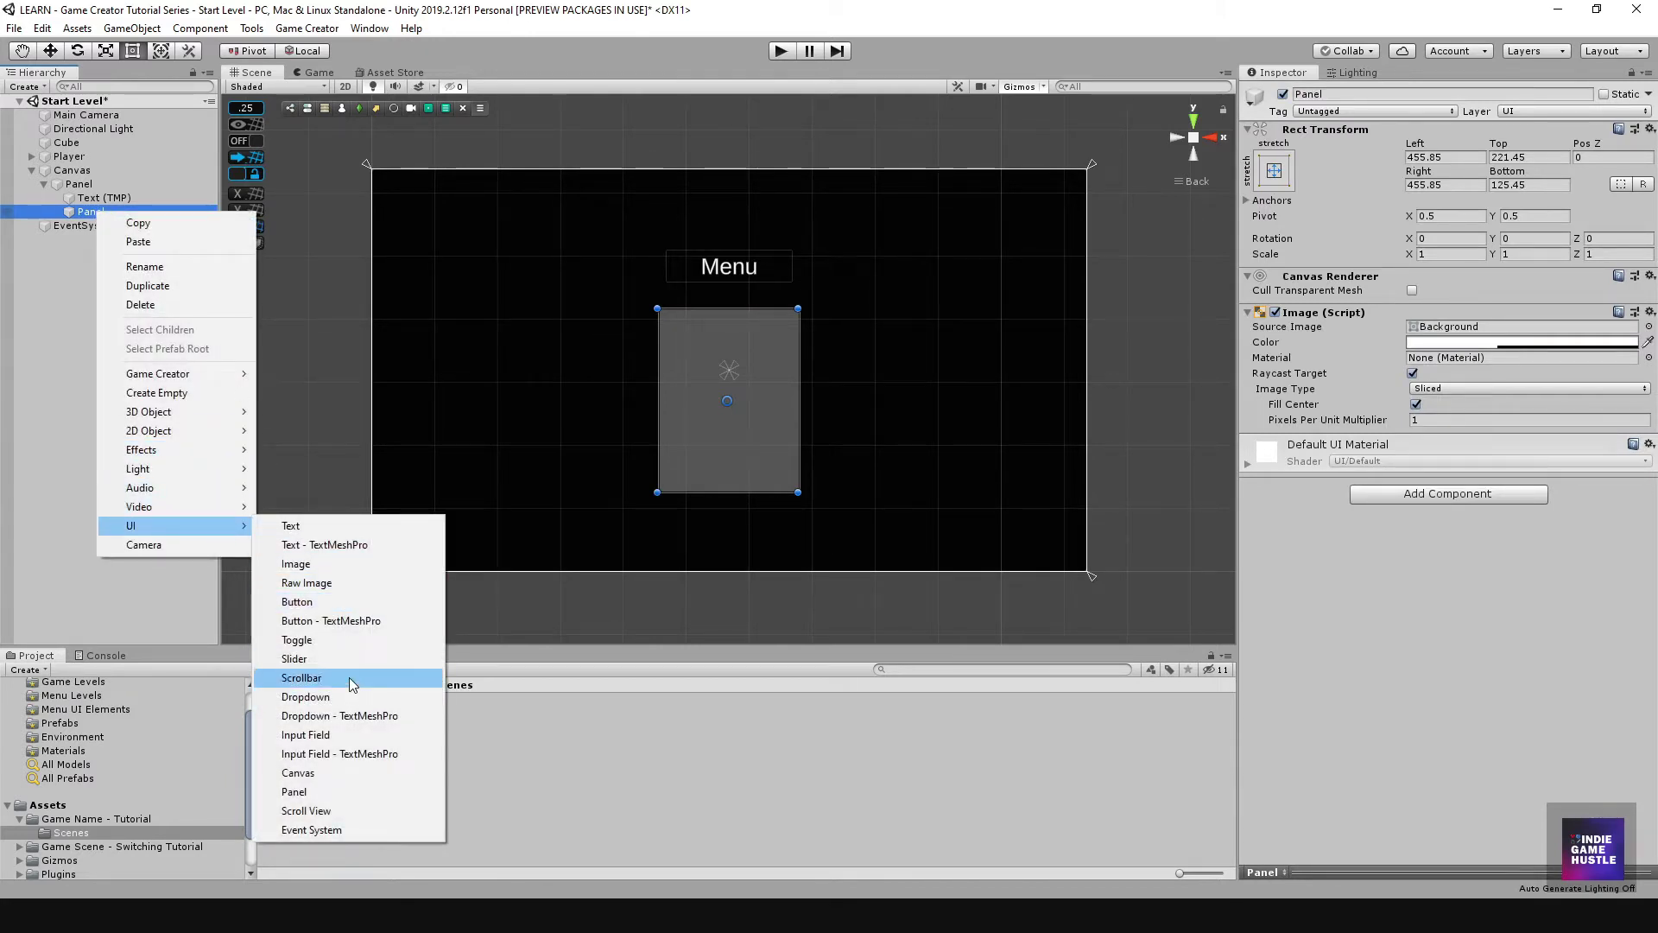
{"action": "left_click", "coordinate": [344, 620]}
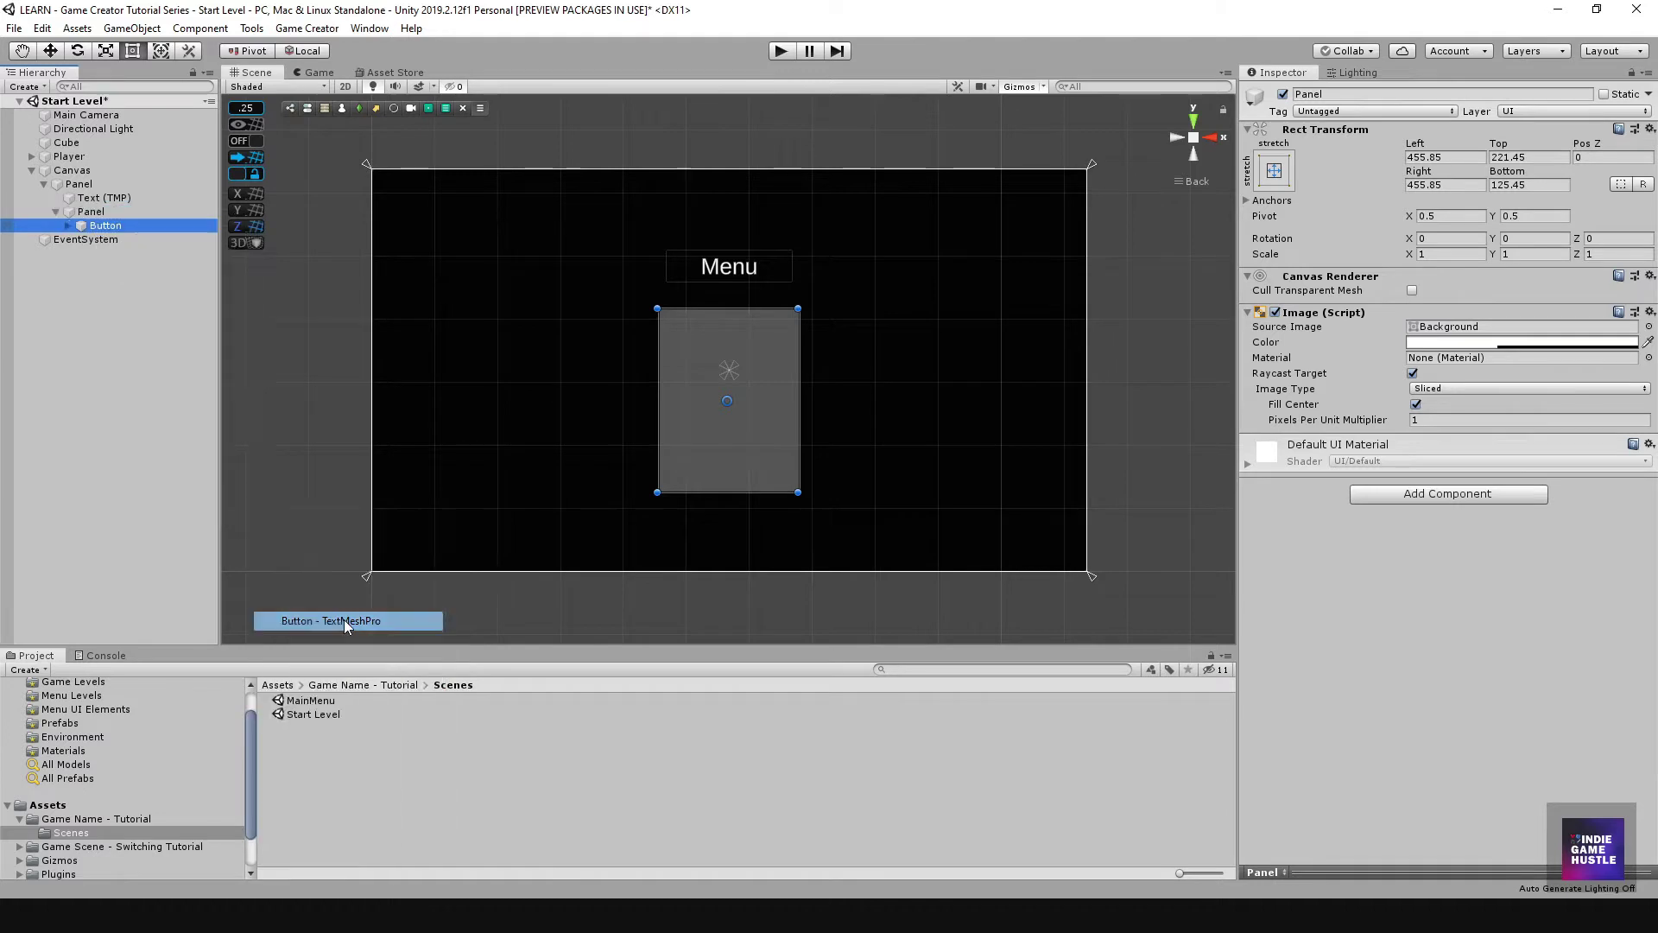
{"action": "key", "text": "ctrl+d"}
{"action": "key", "text": "ctrl+d"}
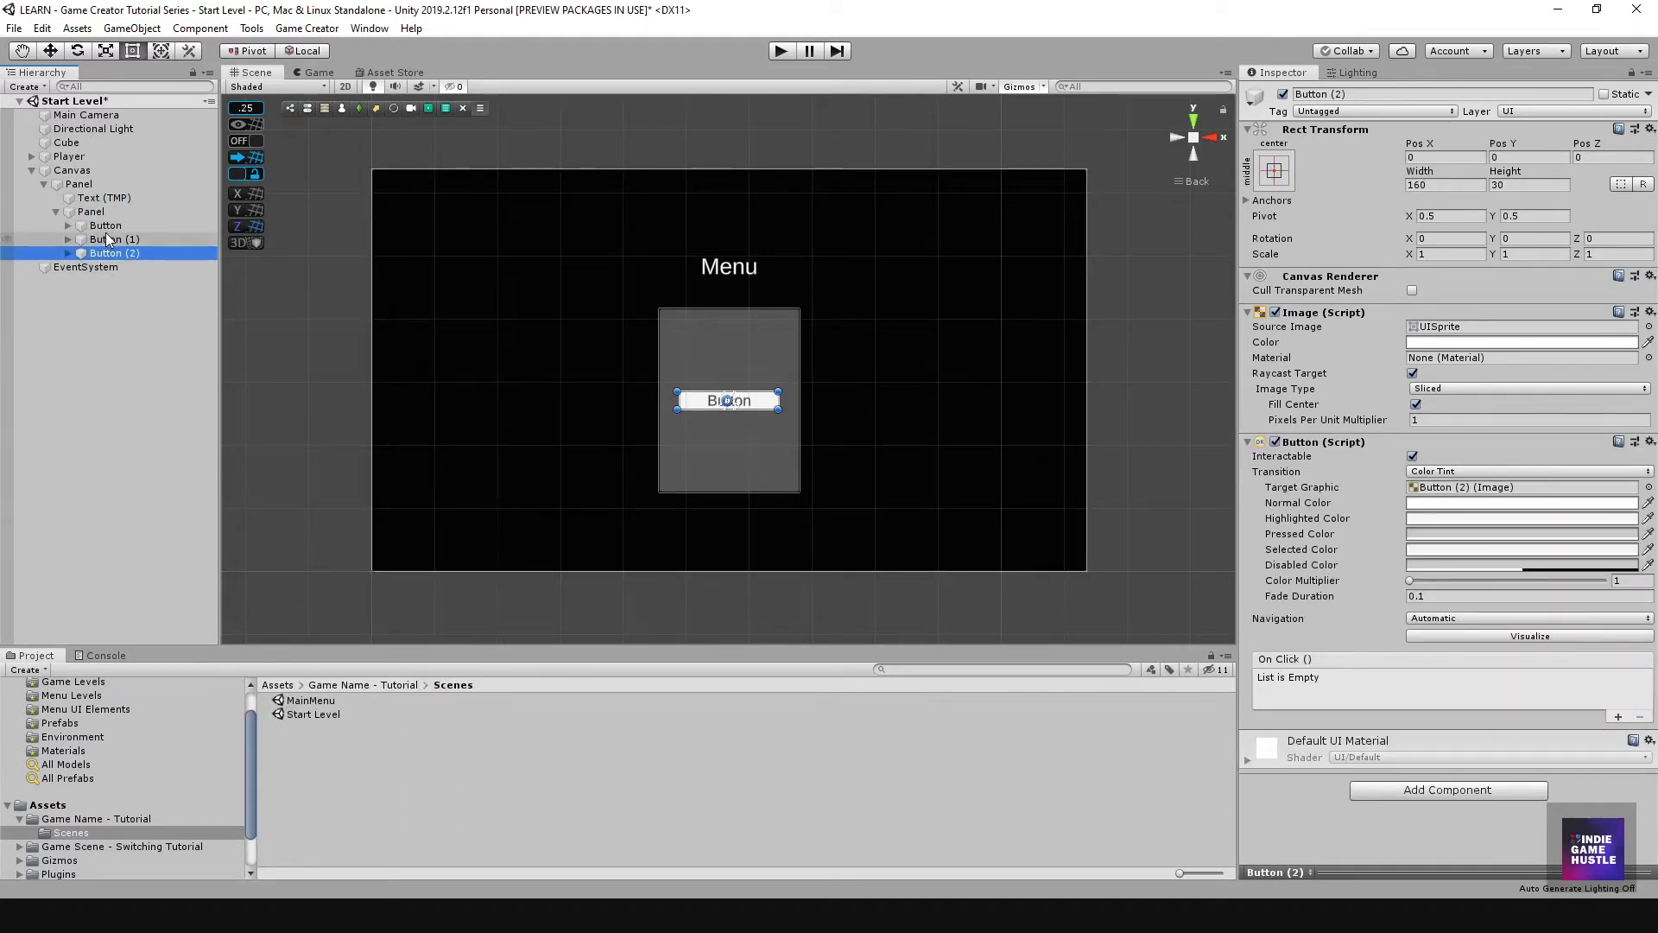
{"action": "left_click", "coordinate": [91, 213]}
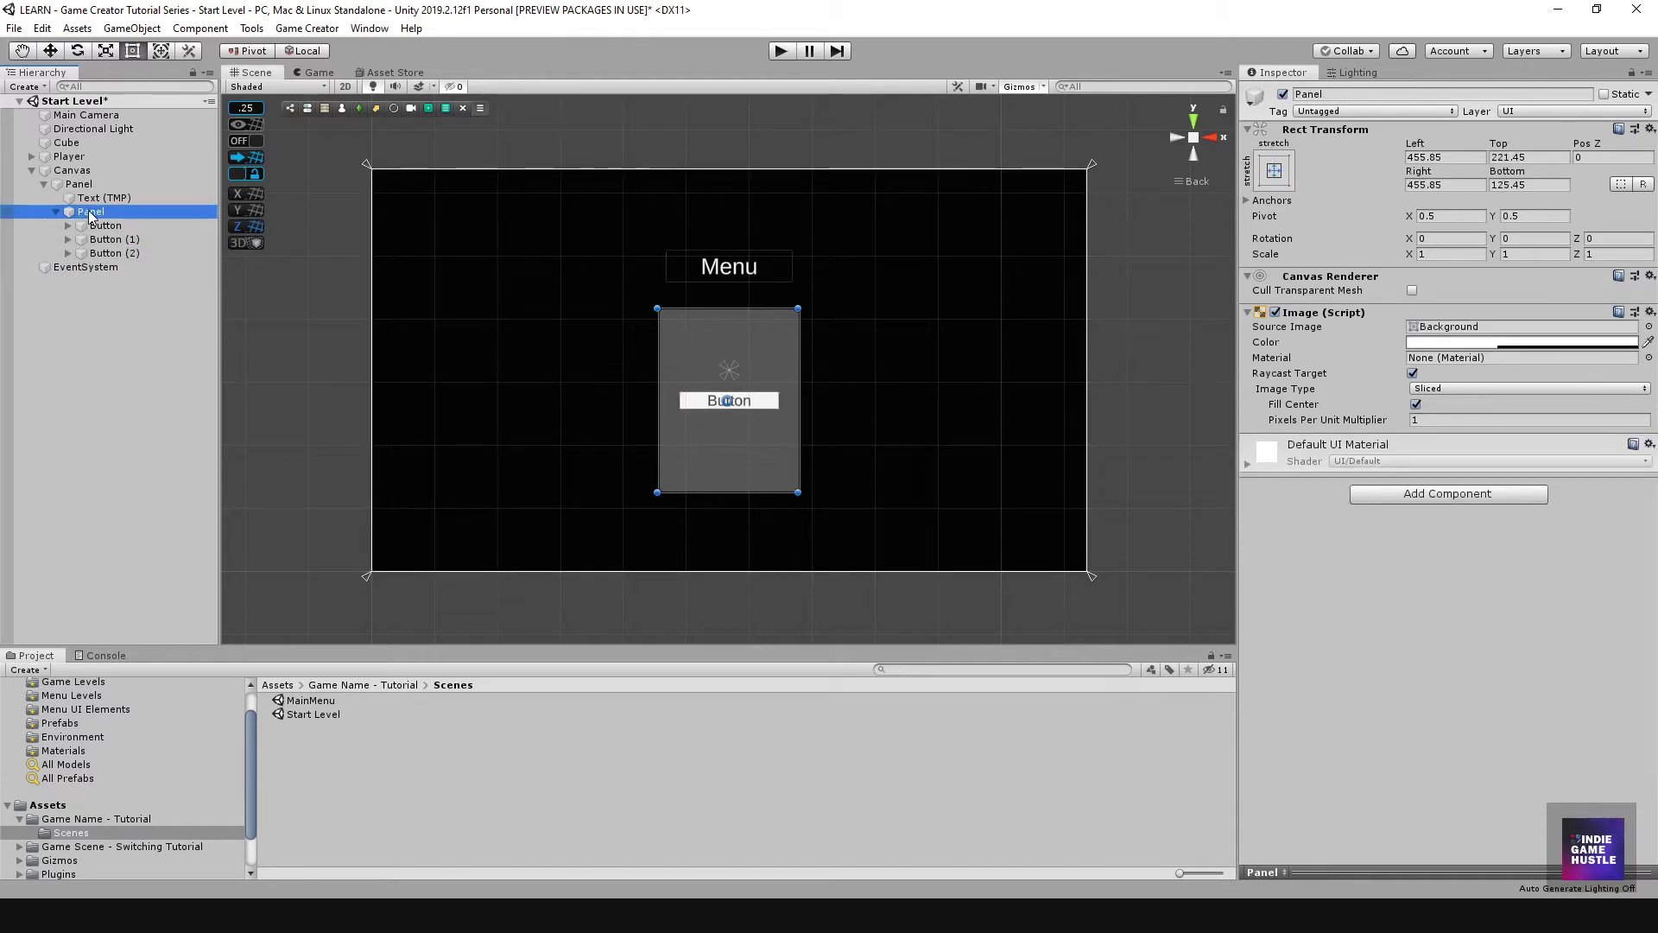
Step: Add a Vertical Layout Group with Middle Center alignment and pull the Left/Right sides in to 468
{"action": "left_click", "coordinate": [1438, 498]}
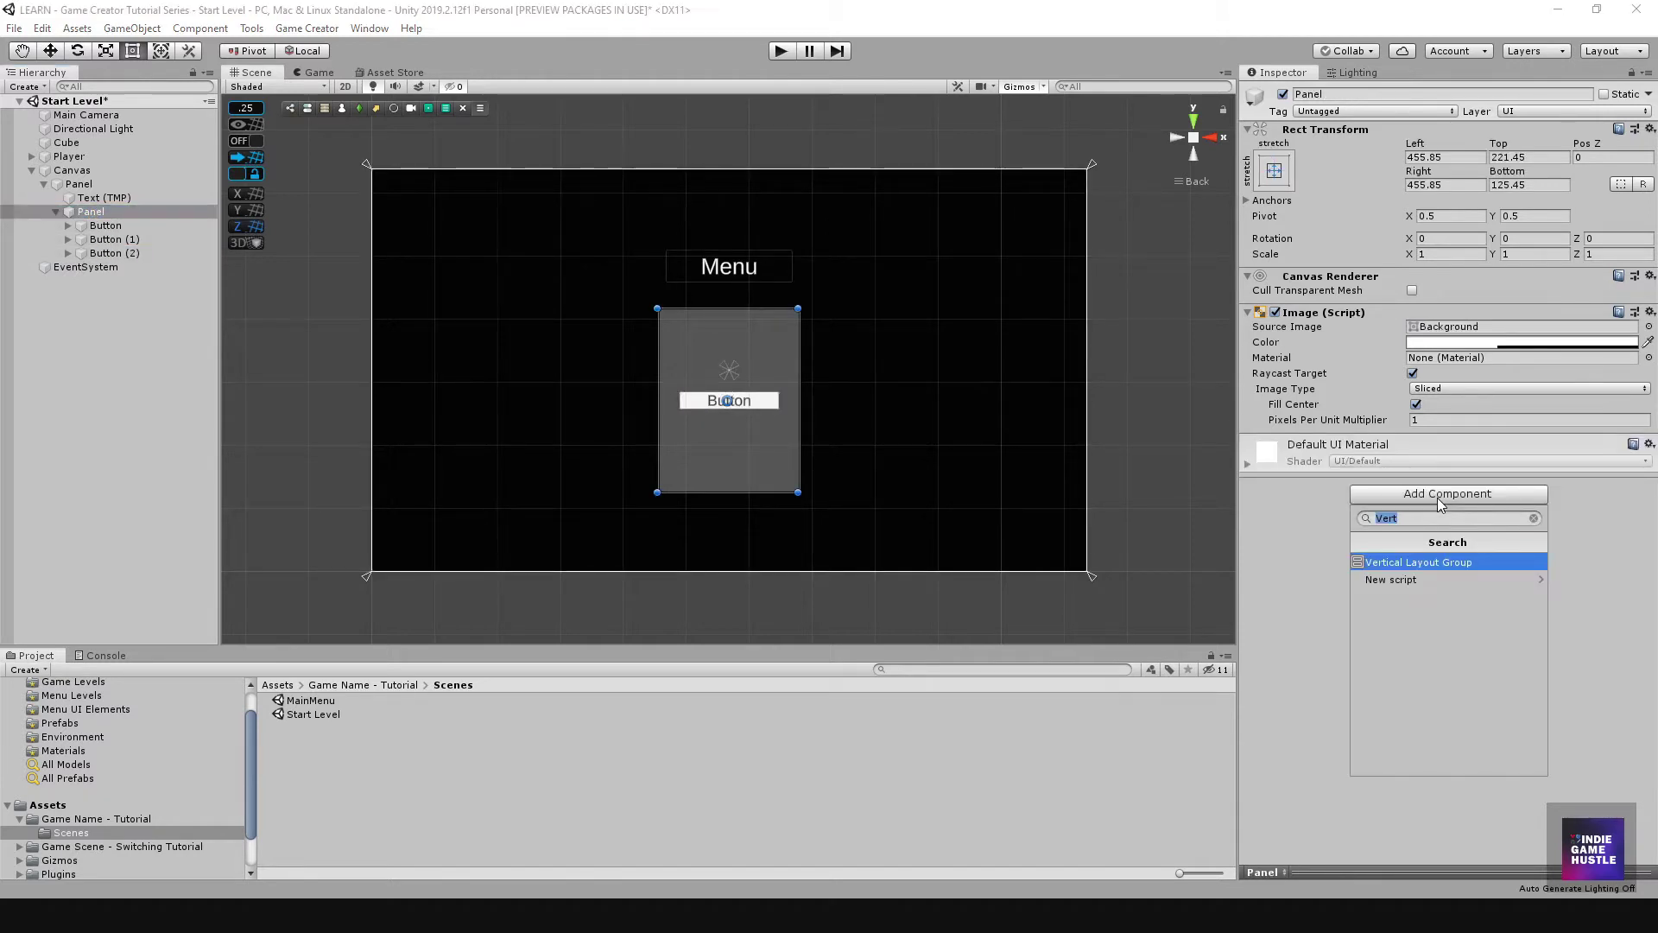
{"action": "left_click", "coordinate": [1402, 562]}
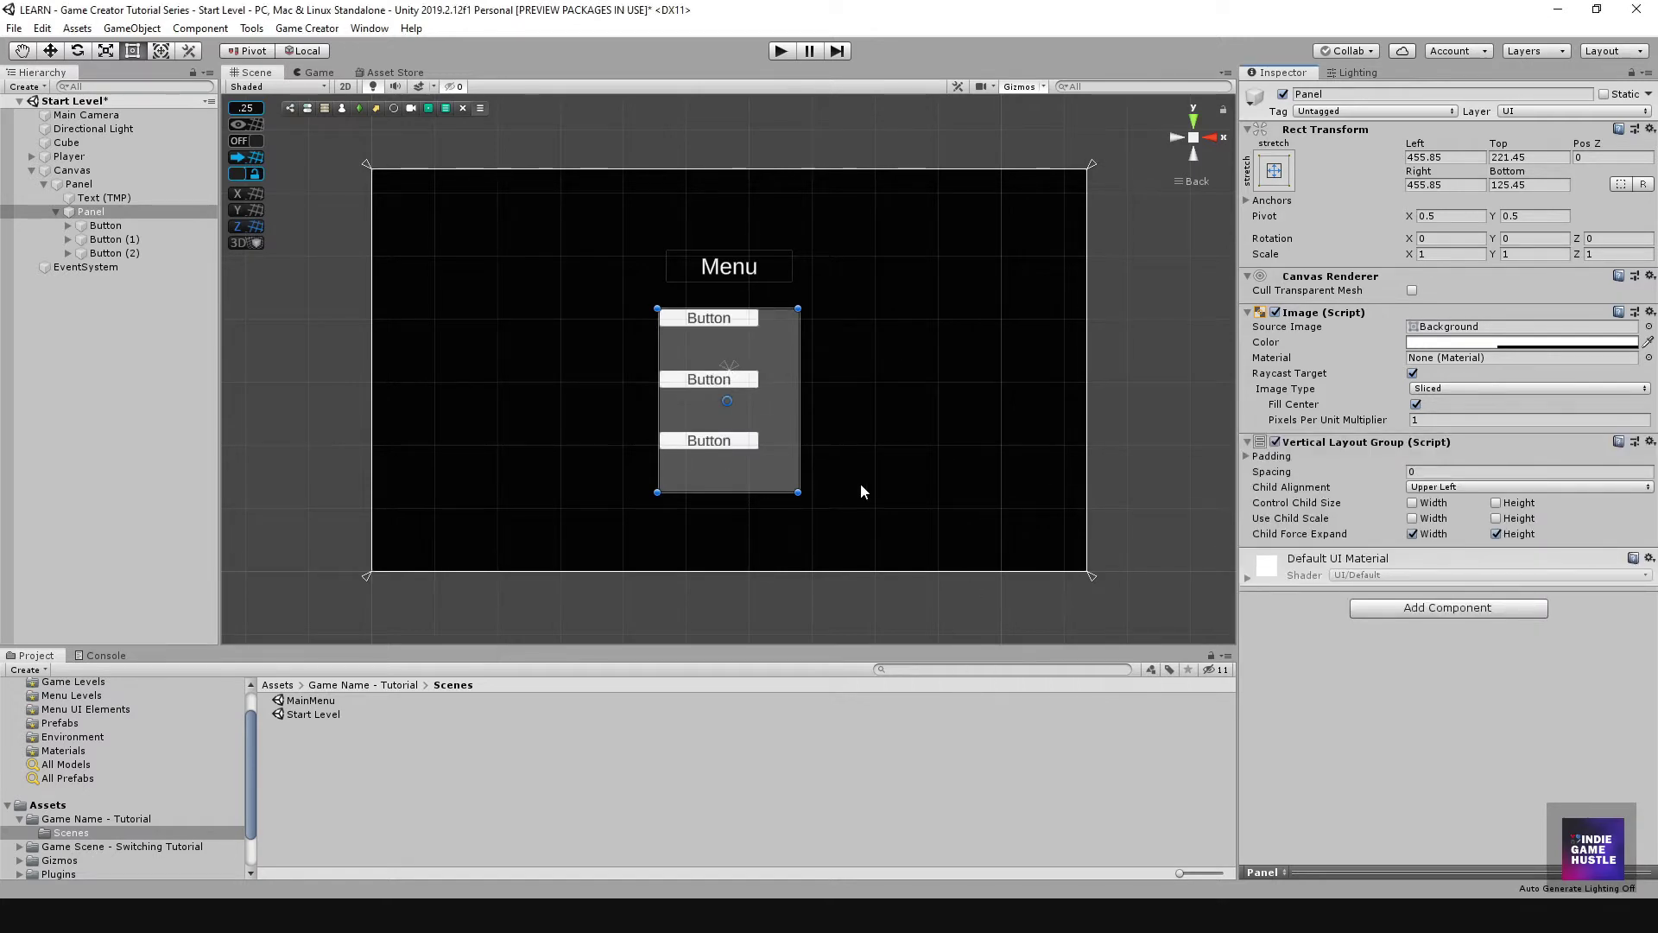
{"action": "left_click", "coordinate": [1438, 489]}
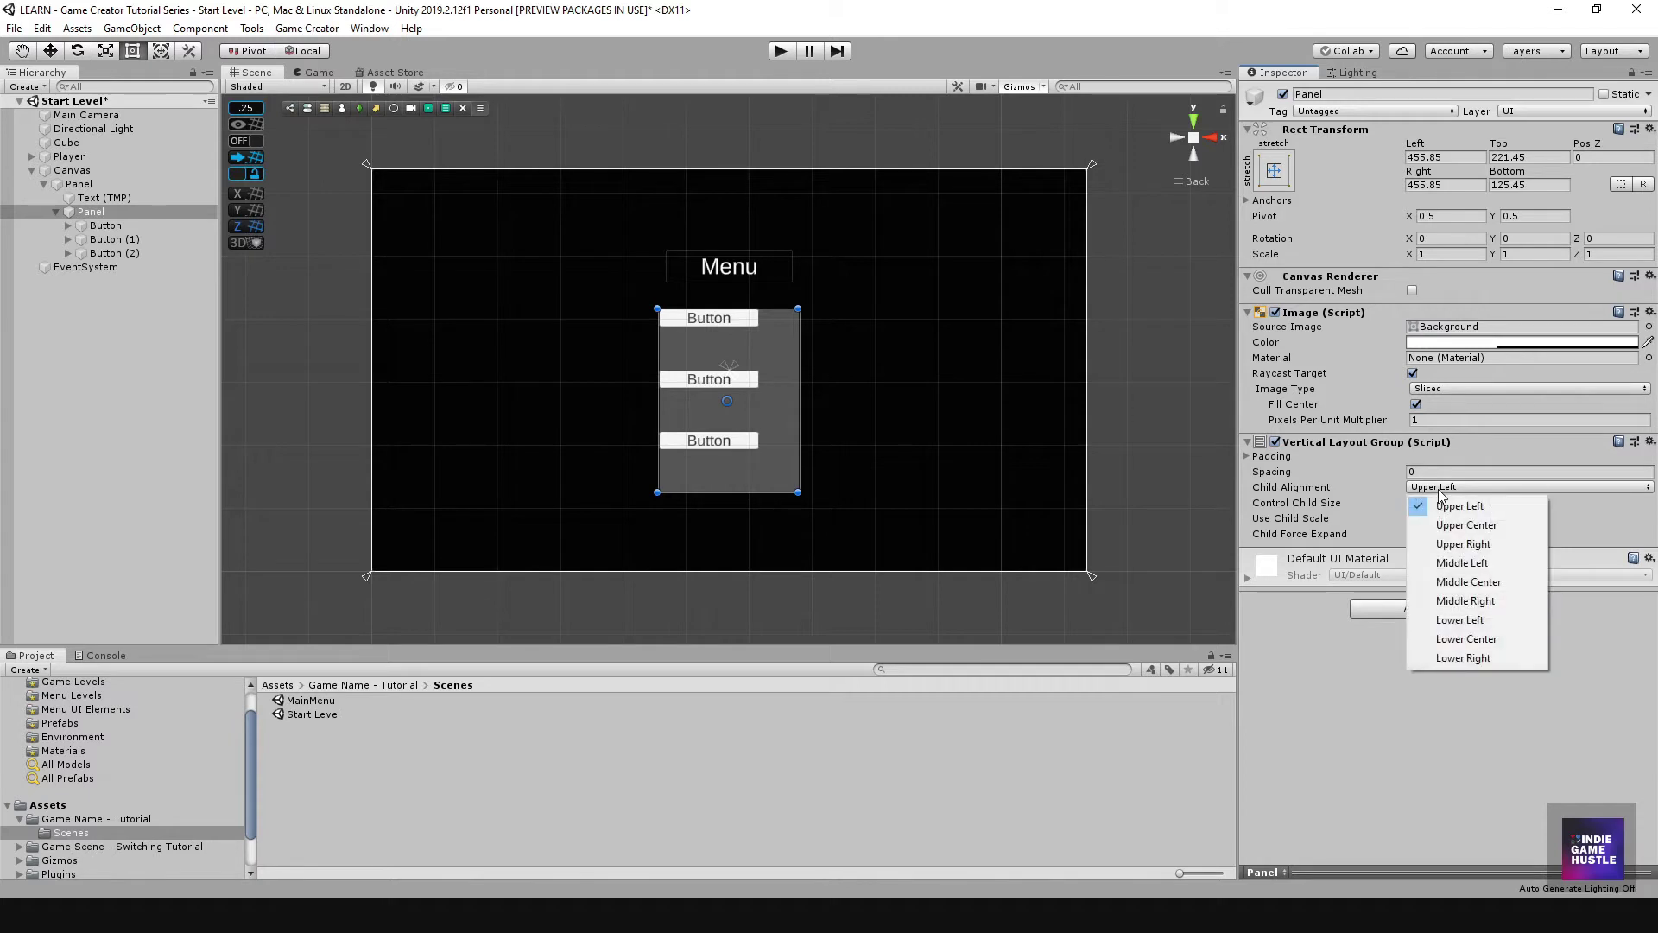
{"action": "left_click", "coordinate": [1466, 582]}
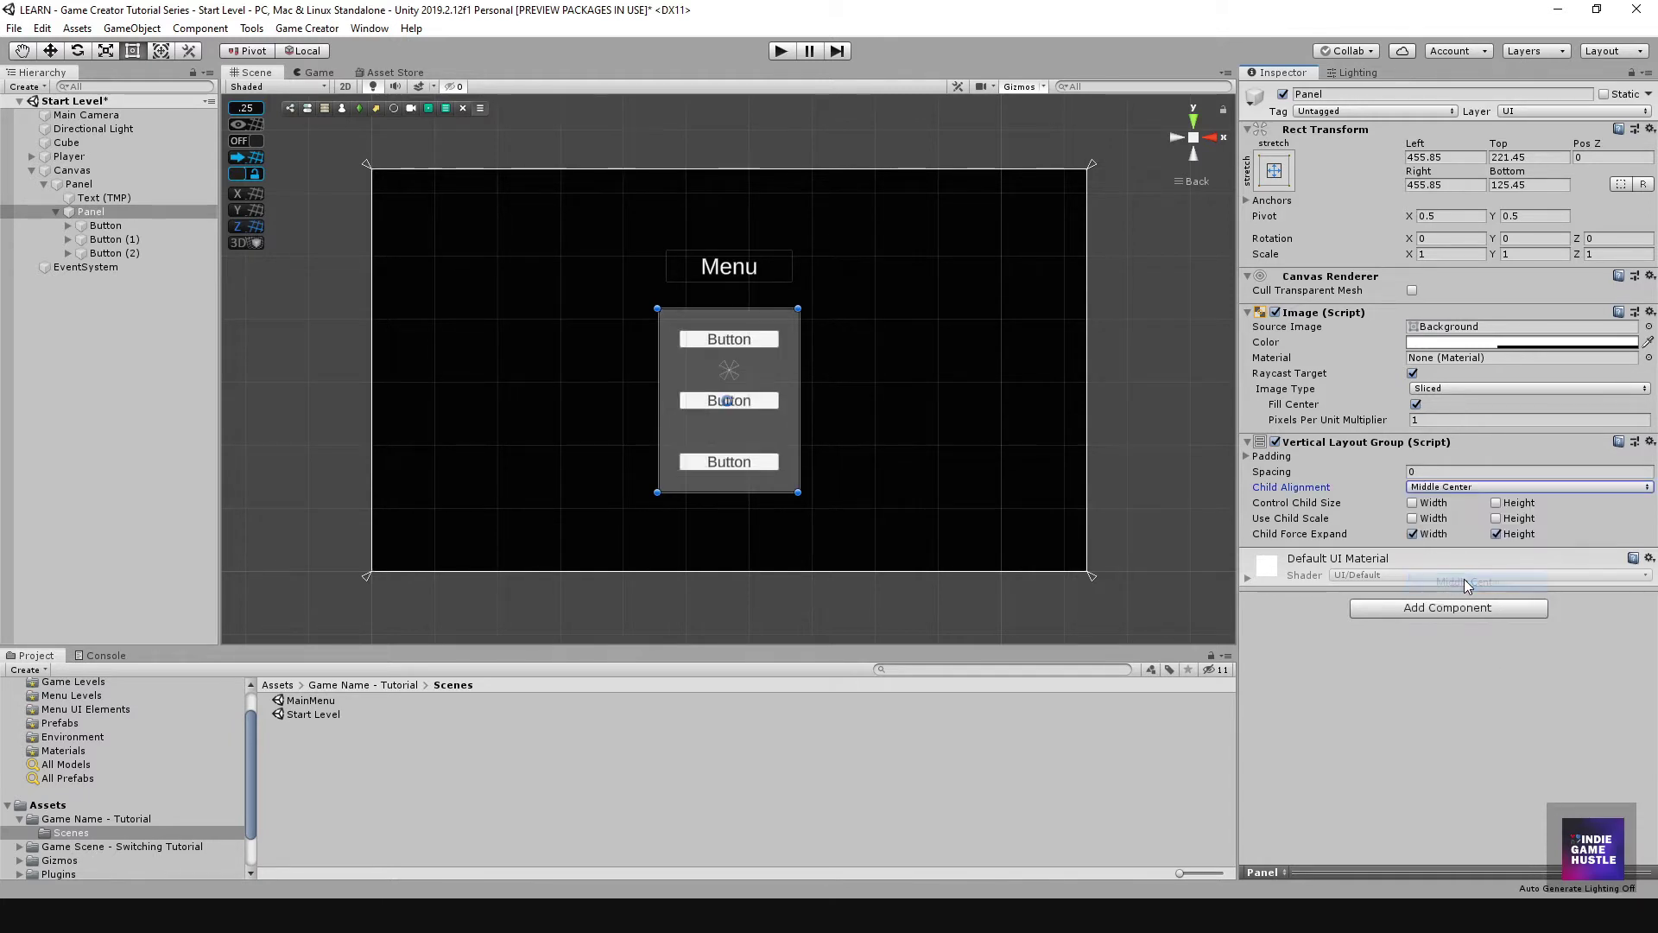
{"action": "left_click", "coordinate": [659, 421]}
{"action": "left_click_drag", "start_coordinate": [659, 421], "coordinate": [671, 400]}
{"action": "left_click_drag", "start_coordinate": [798, 400], "coordinate": [790, 400]}
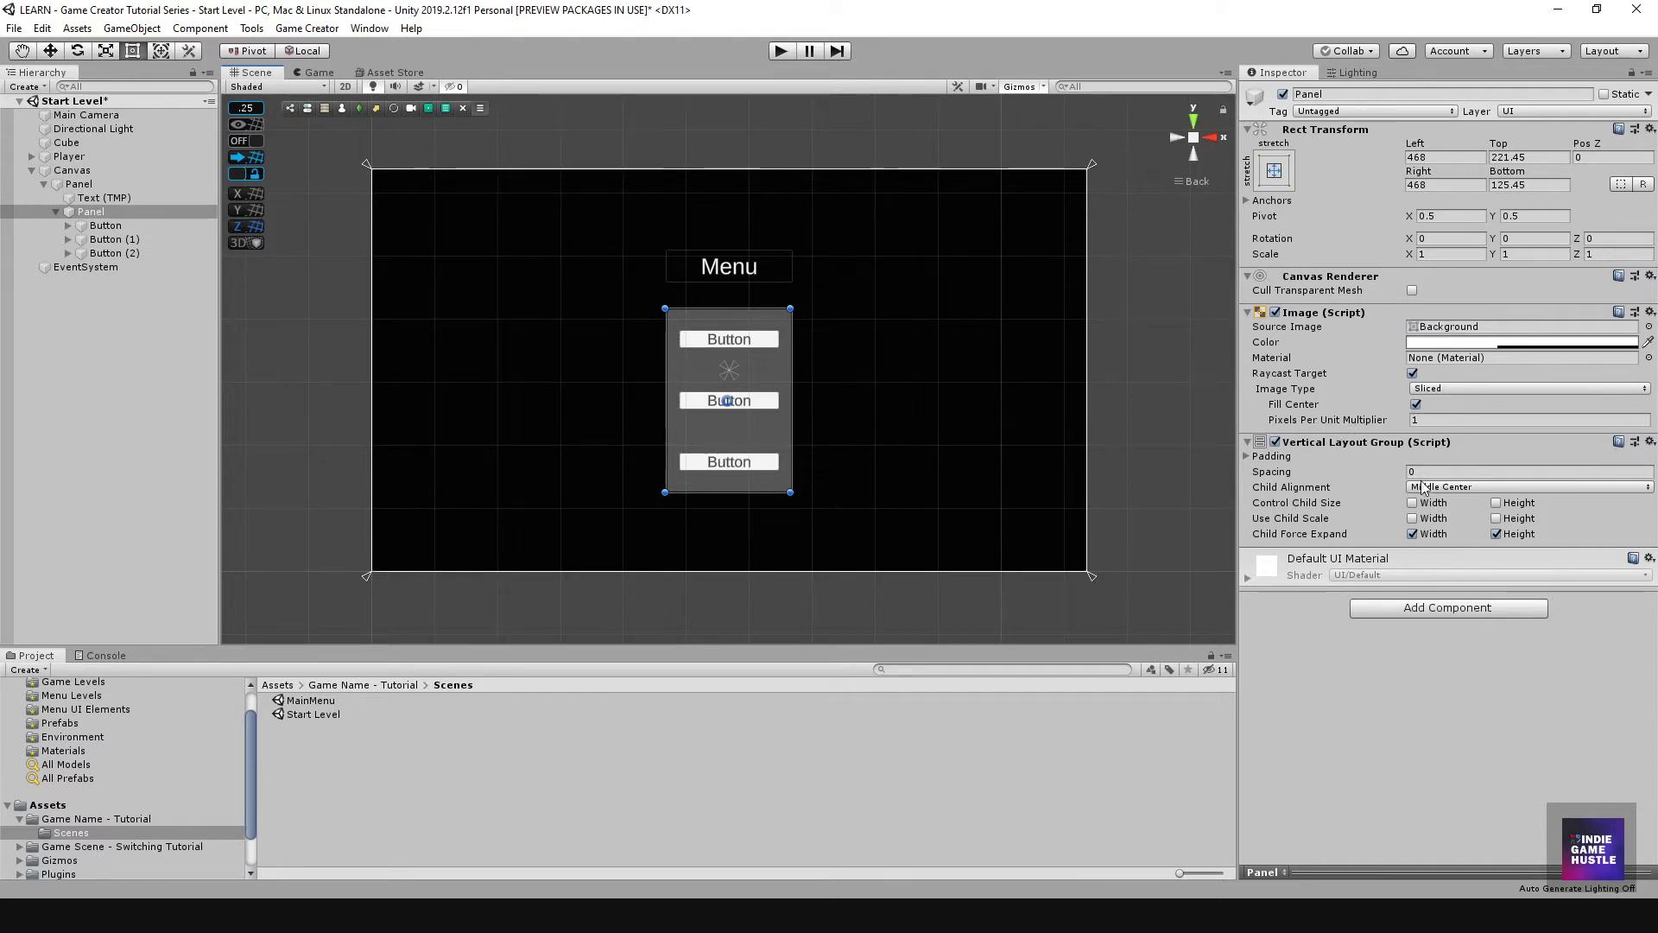
Step: Set the Vertical Layout Group spacing to -75
{"action": "left_click_drag", "start_coordinate": [1393, 474], "coordinate": [1426, 474]}
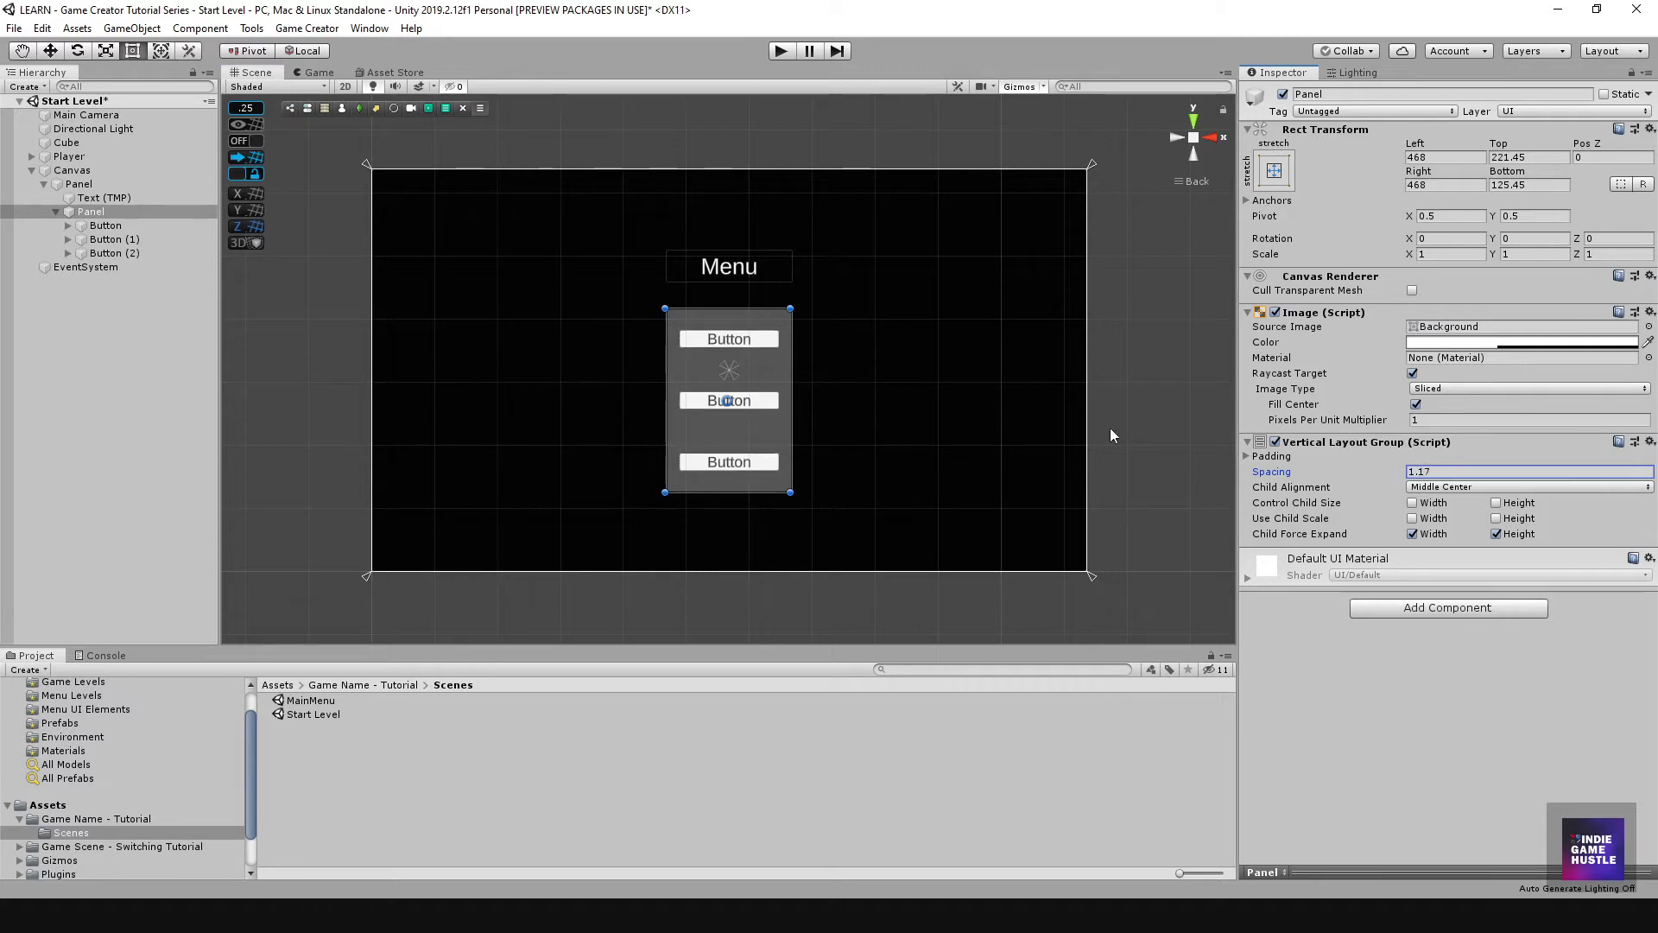
{"action": "left_click", "coordinate": [90, 212]}
{"action": "key", "text": "Down"}
{"action": "key", "text": "Up"}
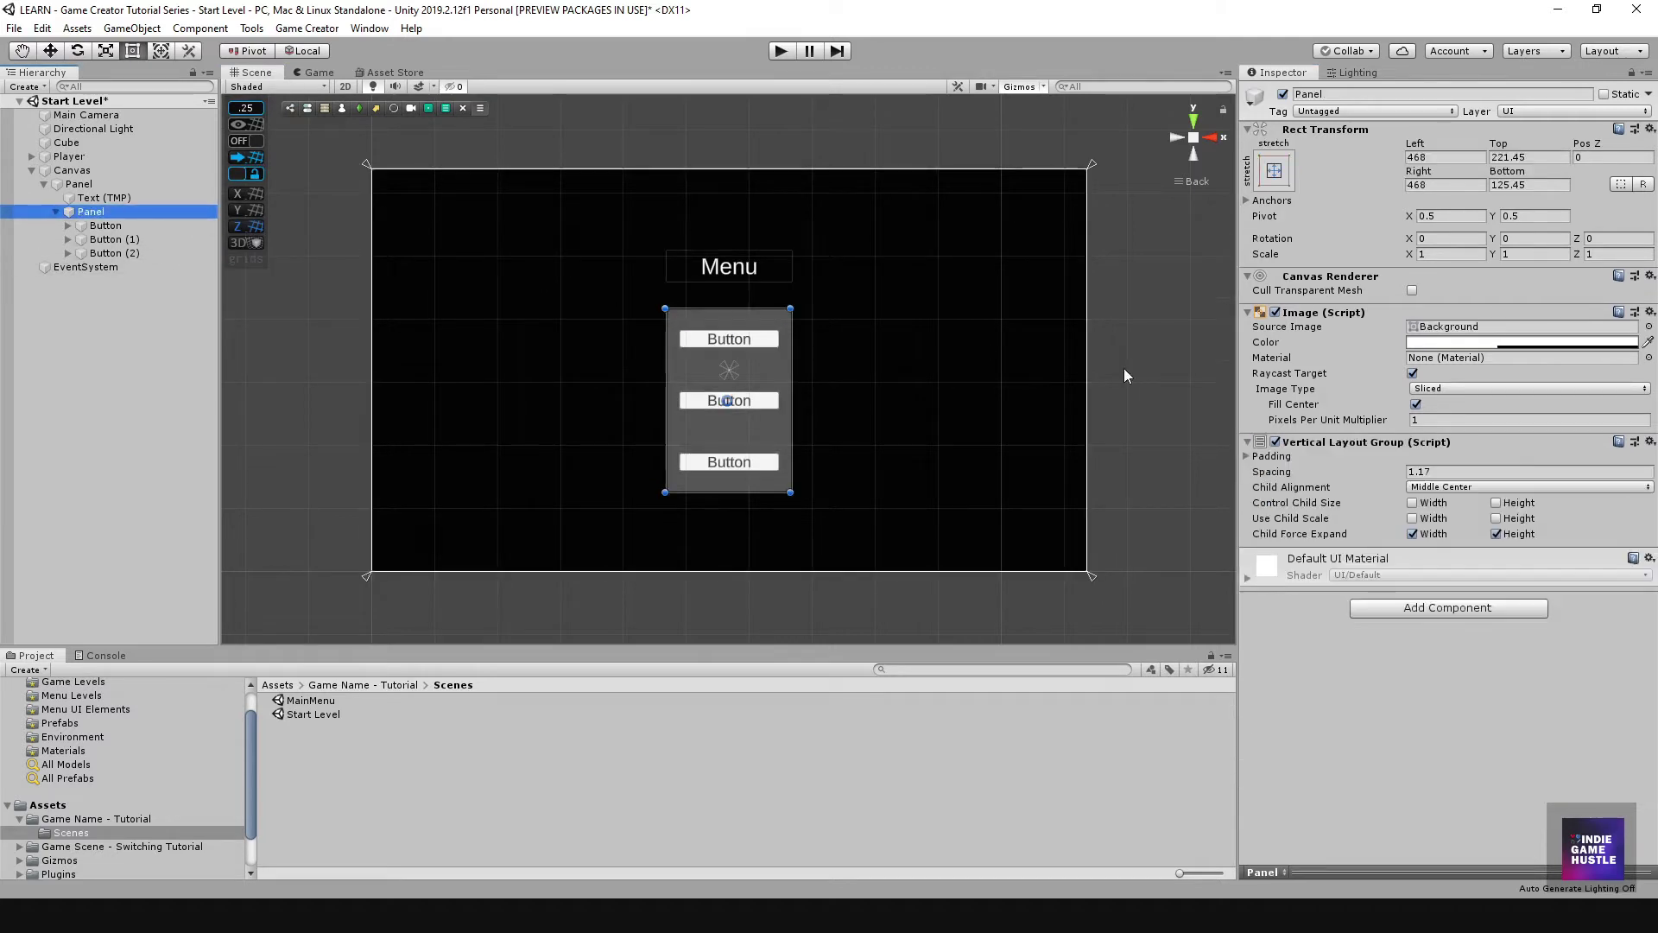
{"action": "left_click_drag", "start_coordinate": [1373, 477], "coordinate": [816, 341]}
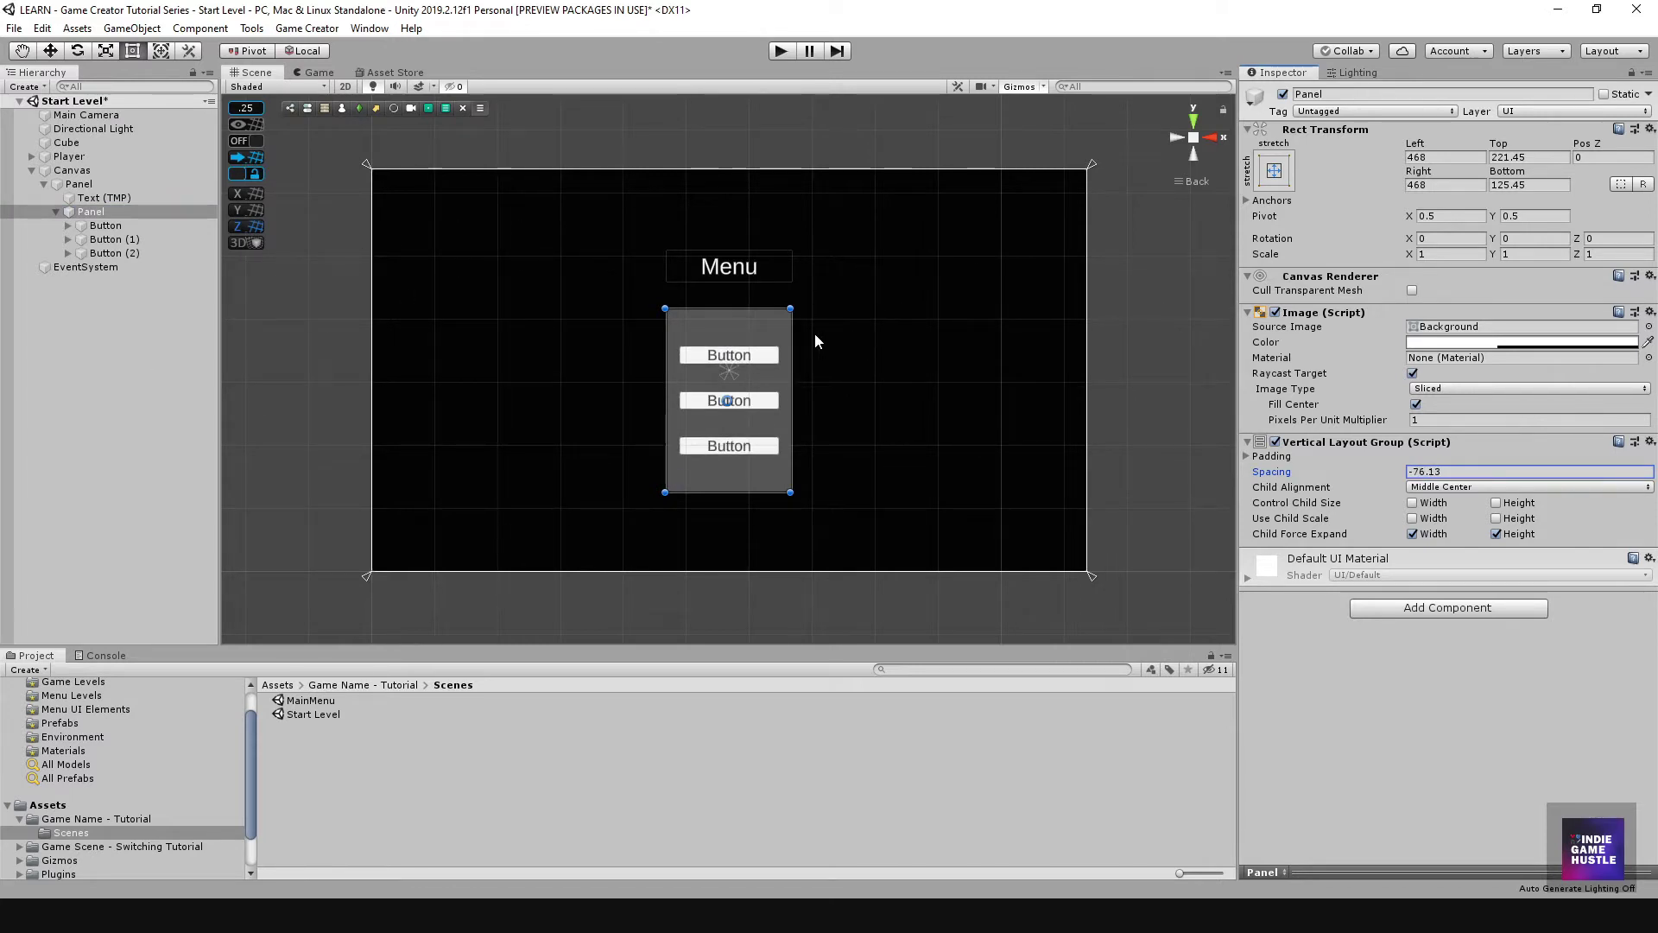
{"action": "left_click", "coordinate": [1451, 469]}
{"action": "type", "text": "-75"}
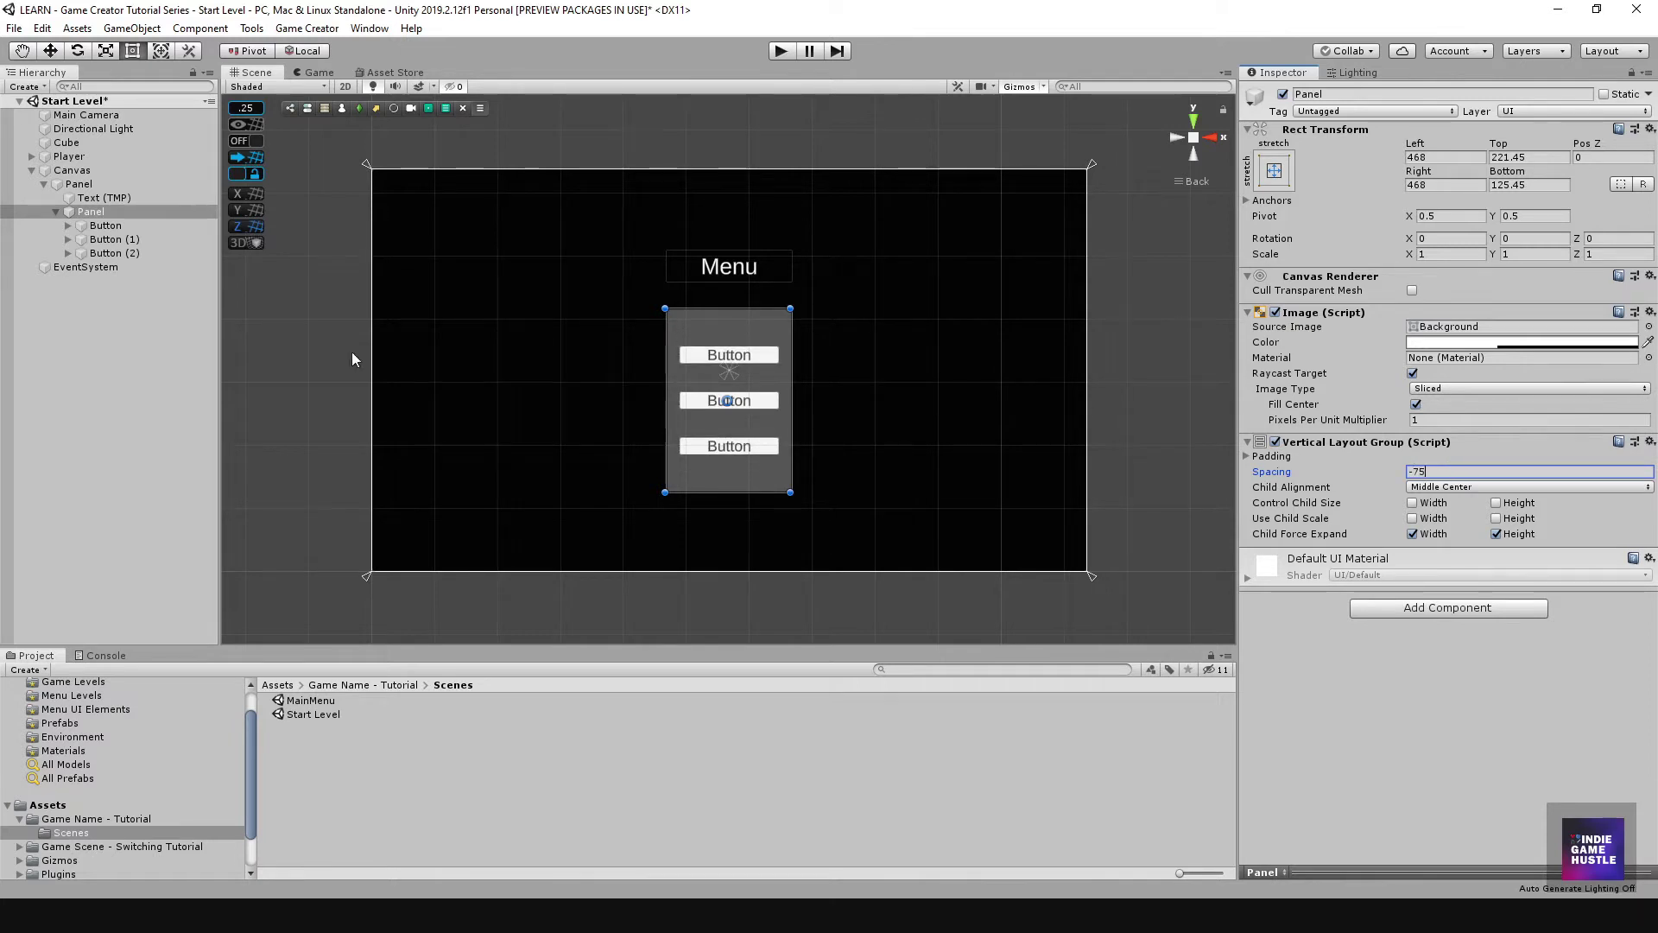
{"action": "key", "text": "Return"}
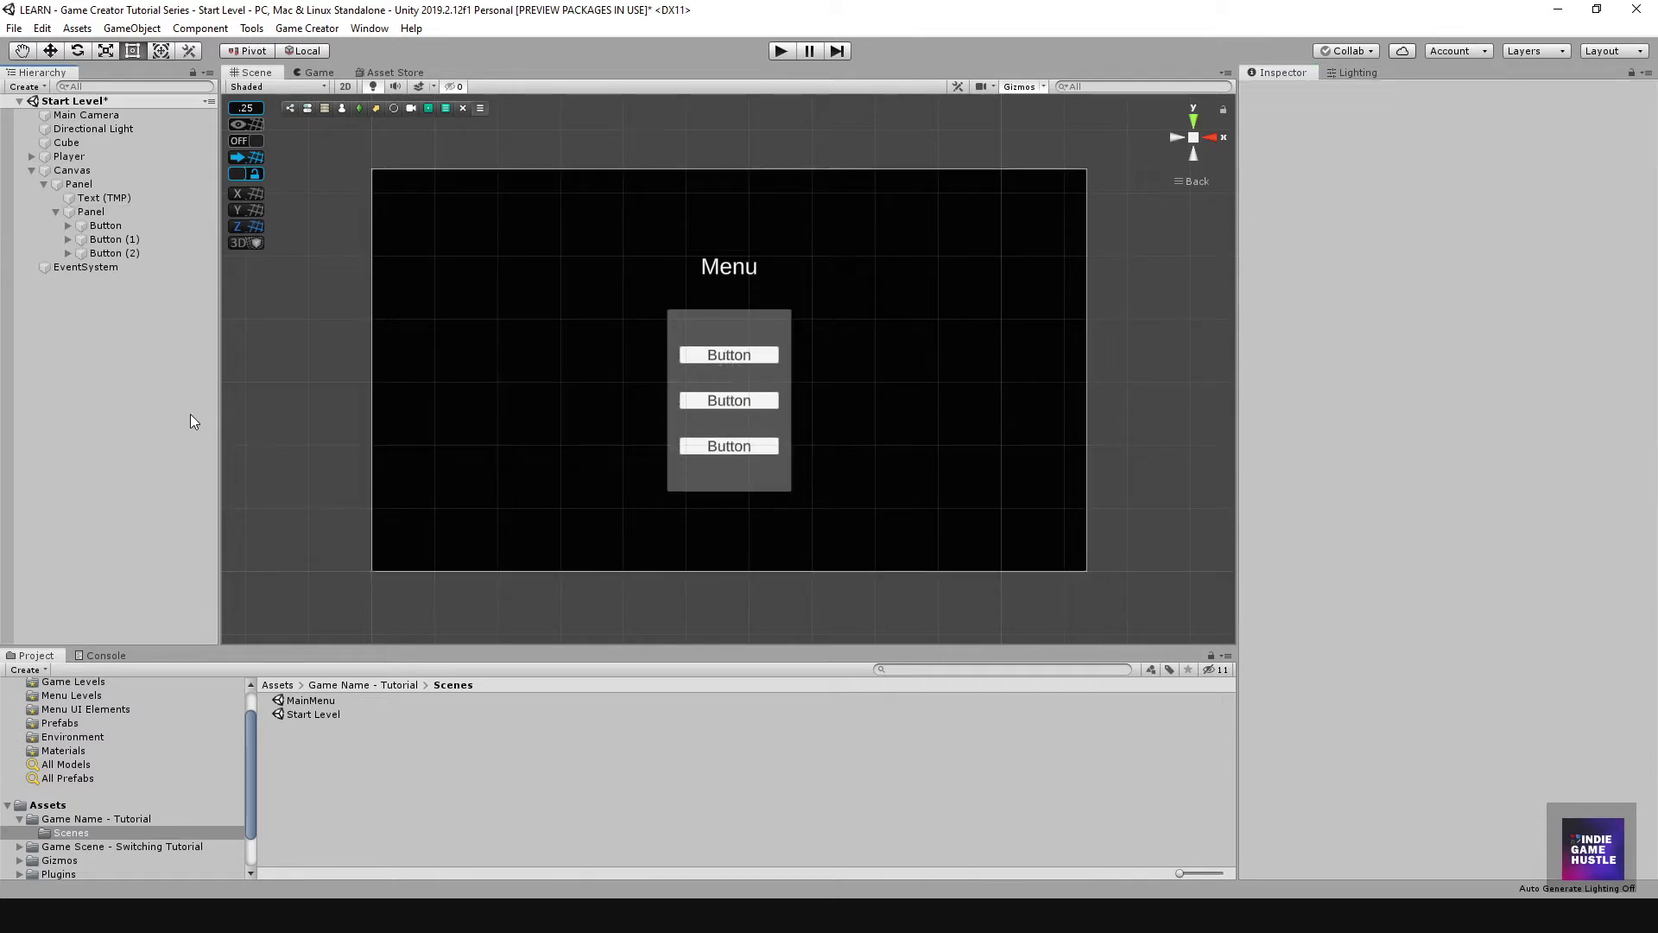
Step: Lower the inner panel's top edge and set the button spacing to 1
{"action": "scroll", "coordinate": [741, 285], "scroll_direction": "up", "scroll_amount": 3}
{"action": "left_click_drag", "start_coordinate": [741, 286], "coordinate": [733, 354]}
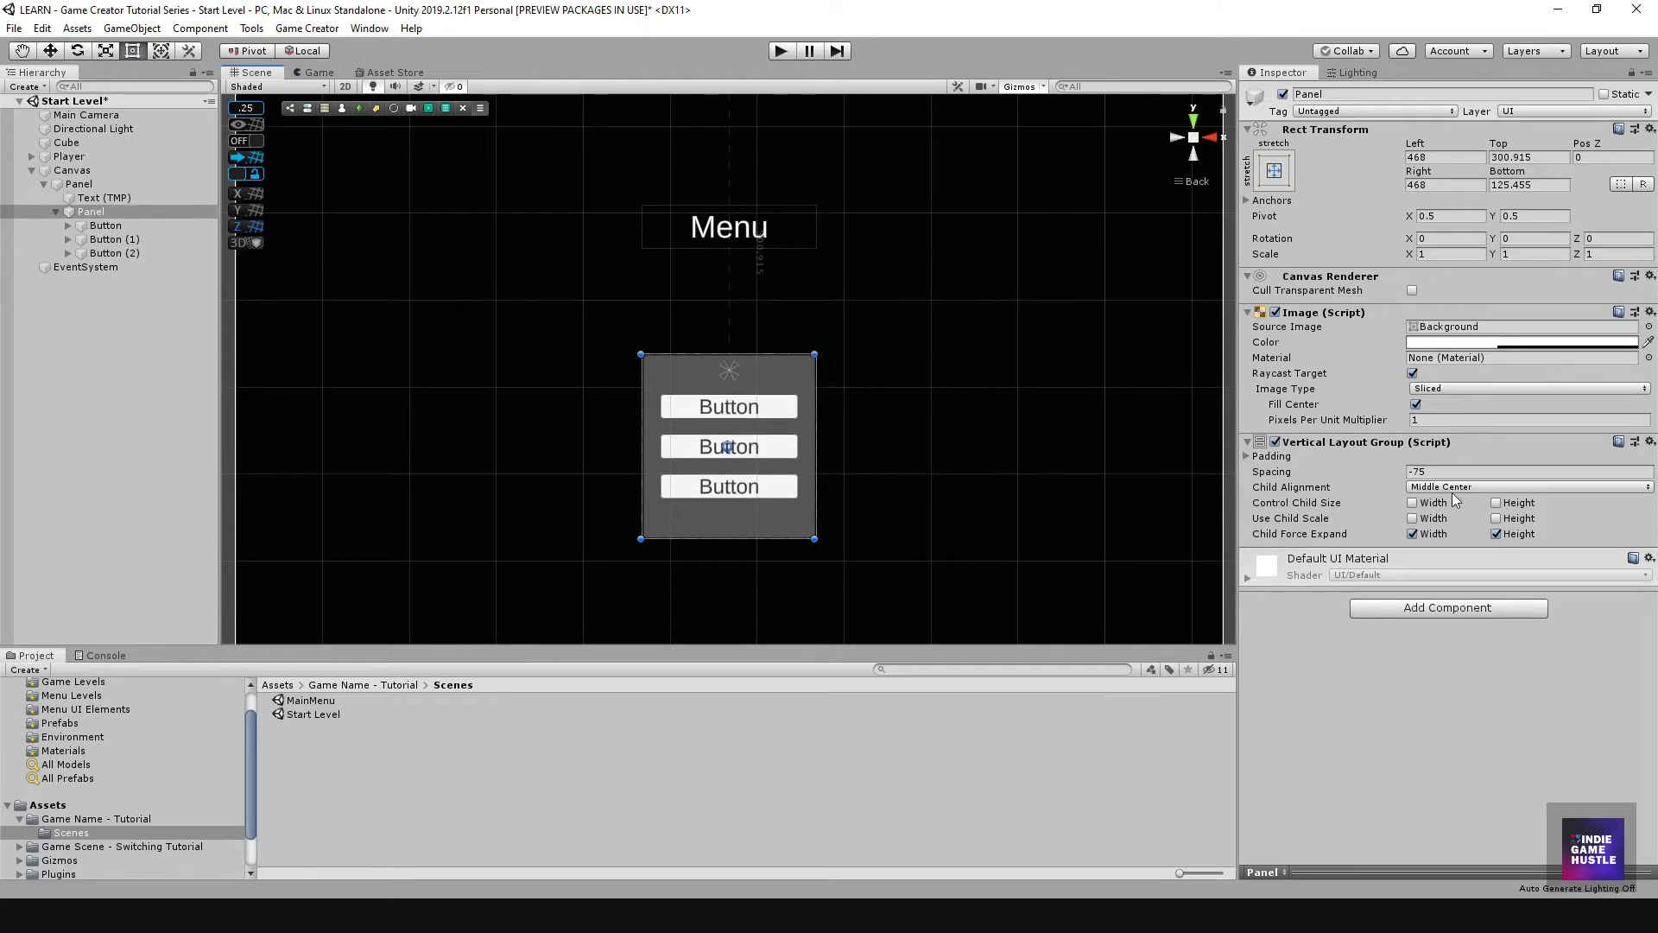
{"action": "left_click_drag", "start_coordinate": [1391, 482], "coordinate": [1383, 483]}
{"action": "left_click_drag", "start_coordinate": [1656, 510], "coordinate": [171, 577]}
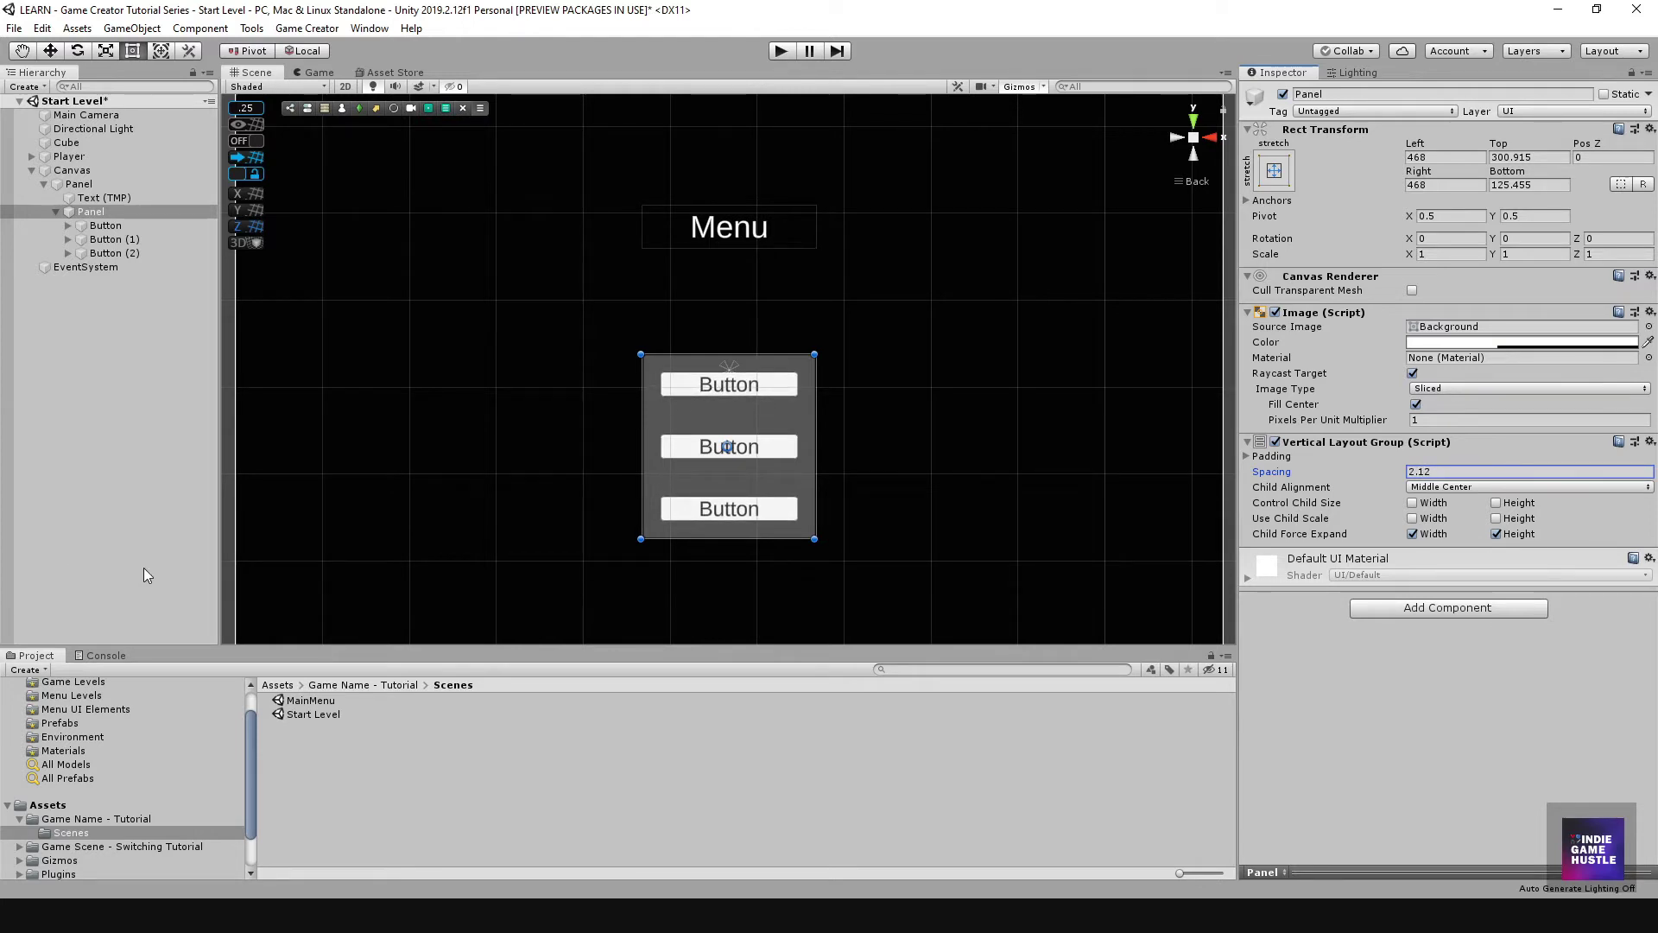
{"action": "left_click", "coordinate": [1444, 473]}
{"action": "type", "text": "1"}
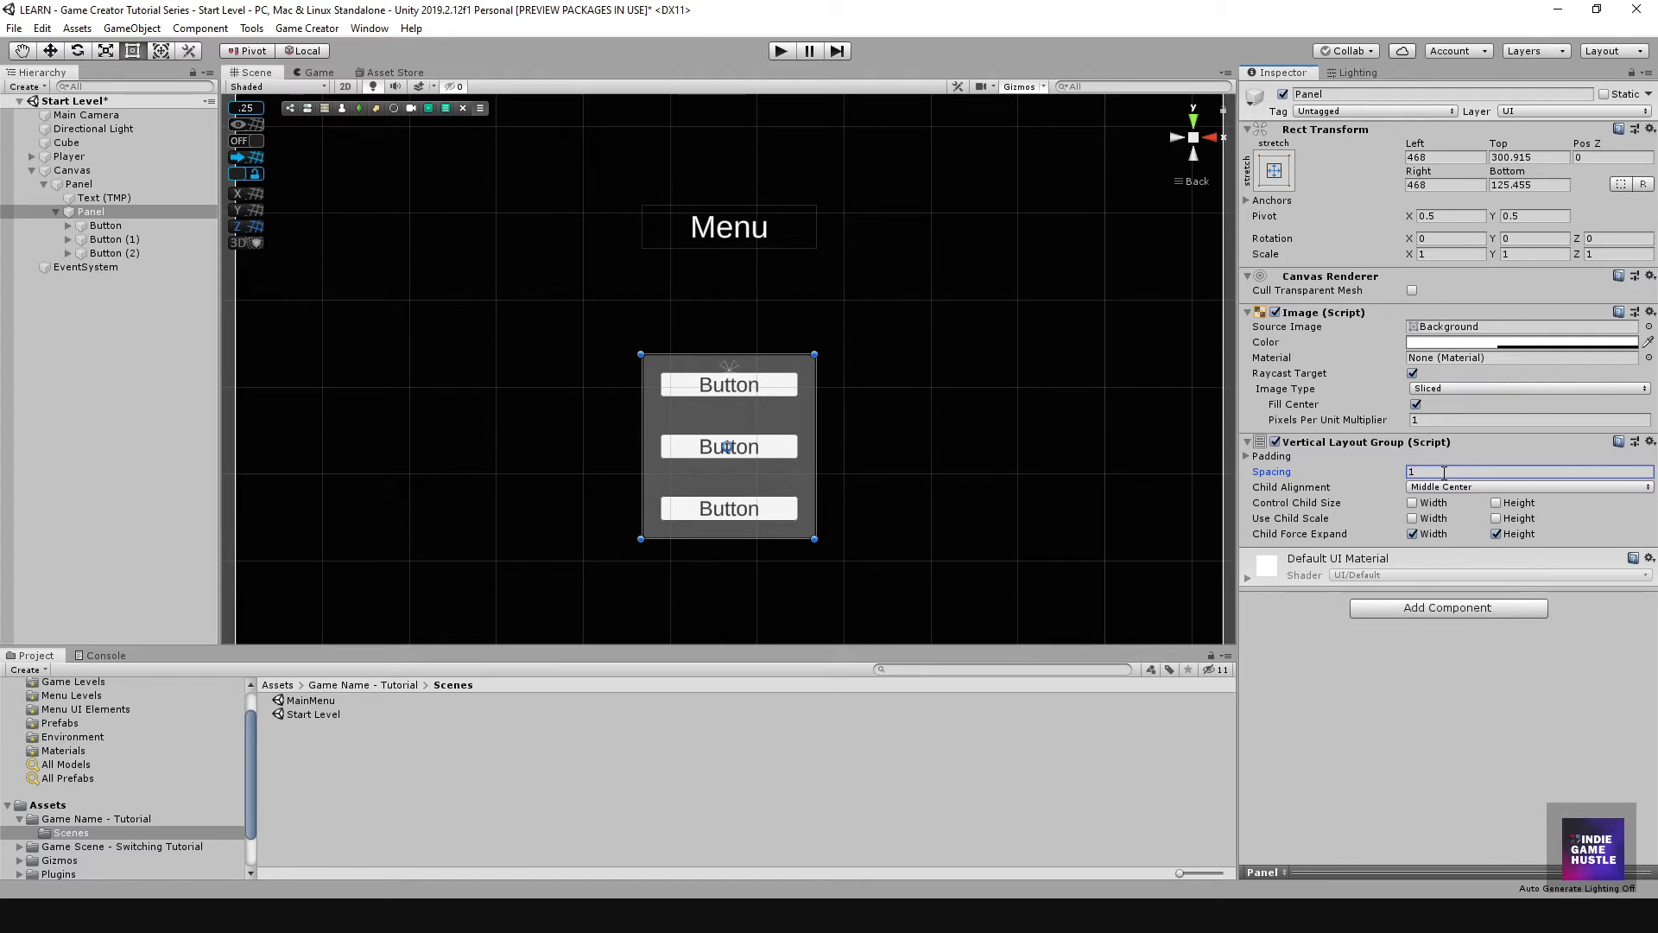
{"action": "left_click", "coordinate": [761, 355]}
Step: Move the inner panel up under 'Menu' (top 239.365, bottom 192.965) and collapse it in the Hierarchy
{"action": "mouse_move", "coordinate": [761, 355]}
{"action": "left_mouse_down"}
{"action": "mouse_move", "coordinate": [764, 385]}
{"action": "mouse_move", "coordinate": [763, 361]}
{"action": "left_mouse_up"}
{"action": "left_click", "coordinate": [899, 438]}
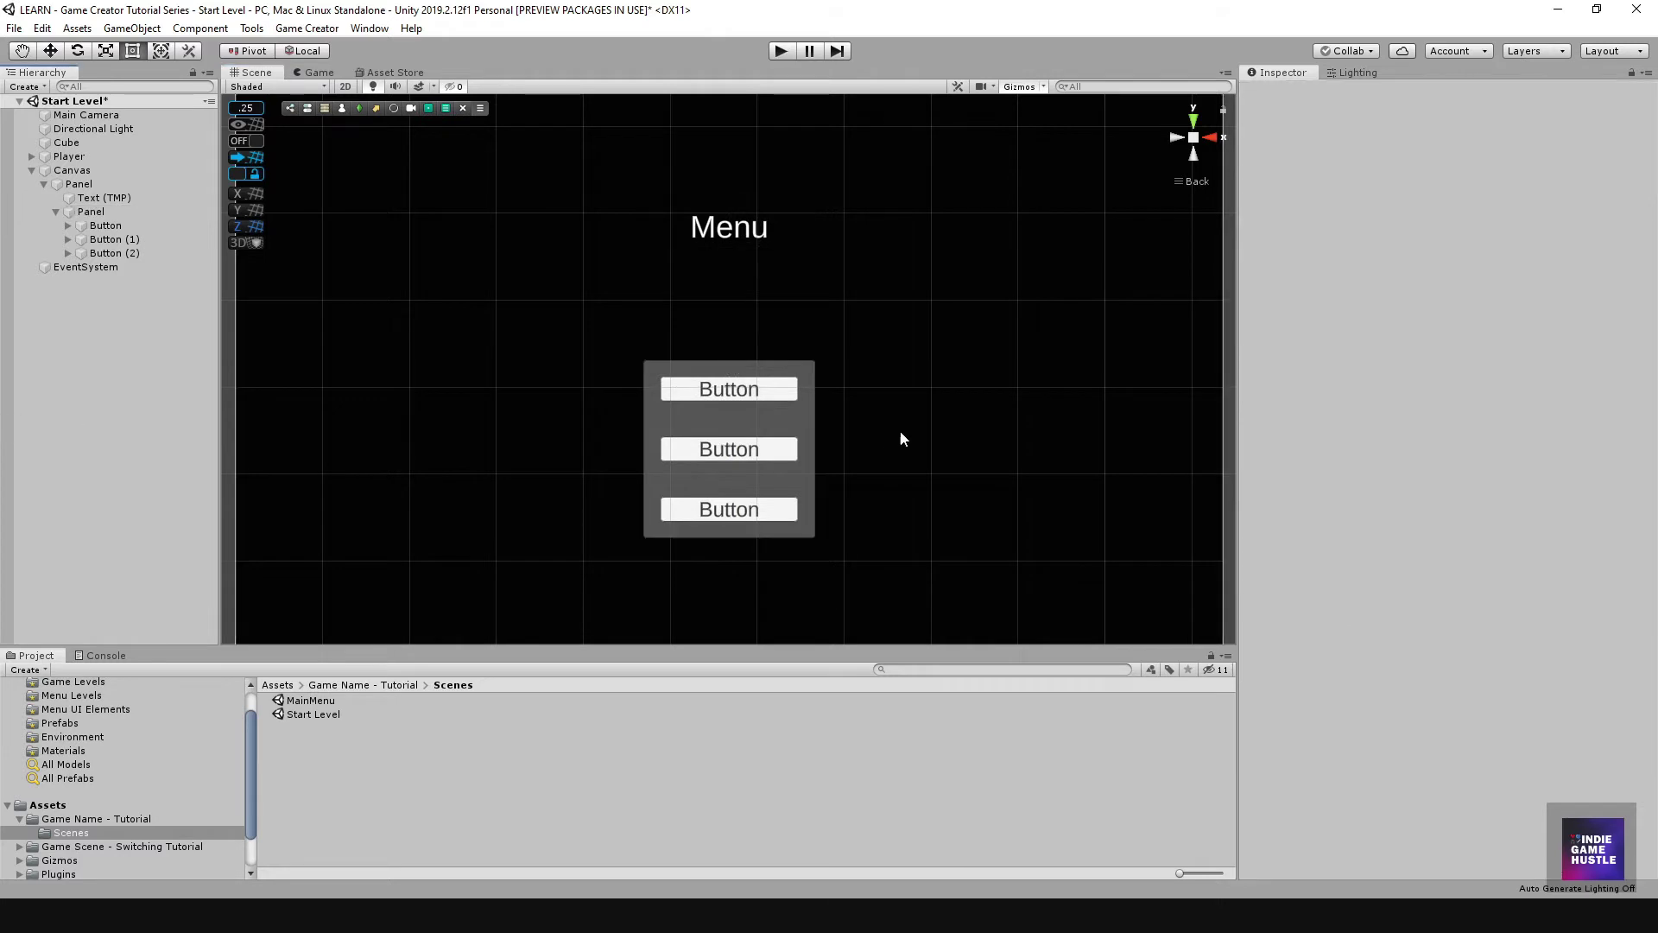
{"action": "left_click", "coordinate": [739, 417]}
{"action": "left_click_drag", "start_coordinate": [750, 421], "coordinate": [756, 360]}
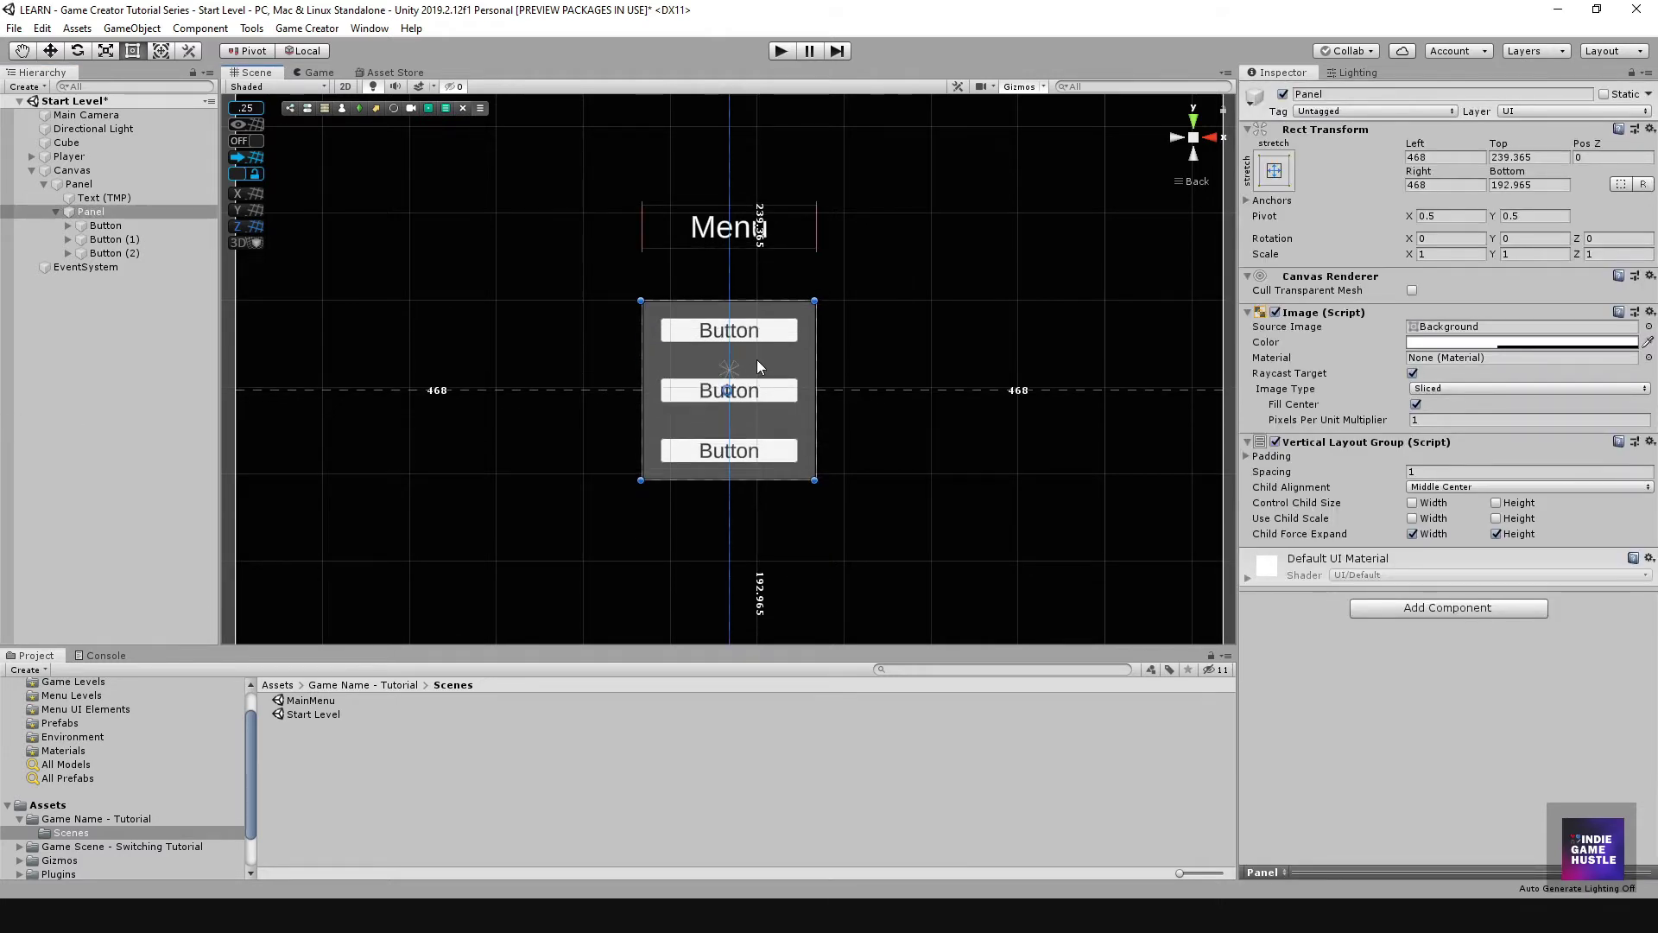
{"action": "scroll", "coordinate": [710, 398], "scroll_direction": "down", "scroll_amount": 4}
{"action": "scroll", "coordinate": [749, 403], "scroll_direction": "up", "scroll_amount": 1}
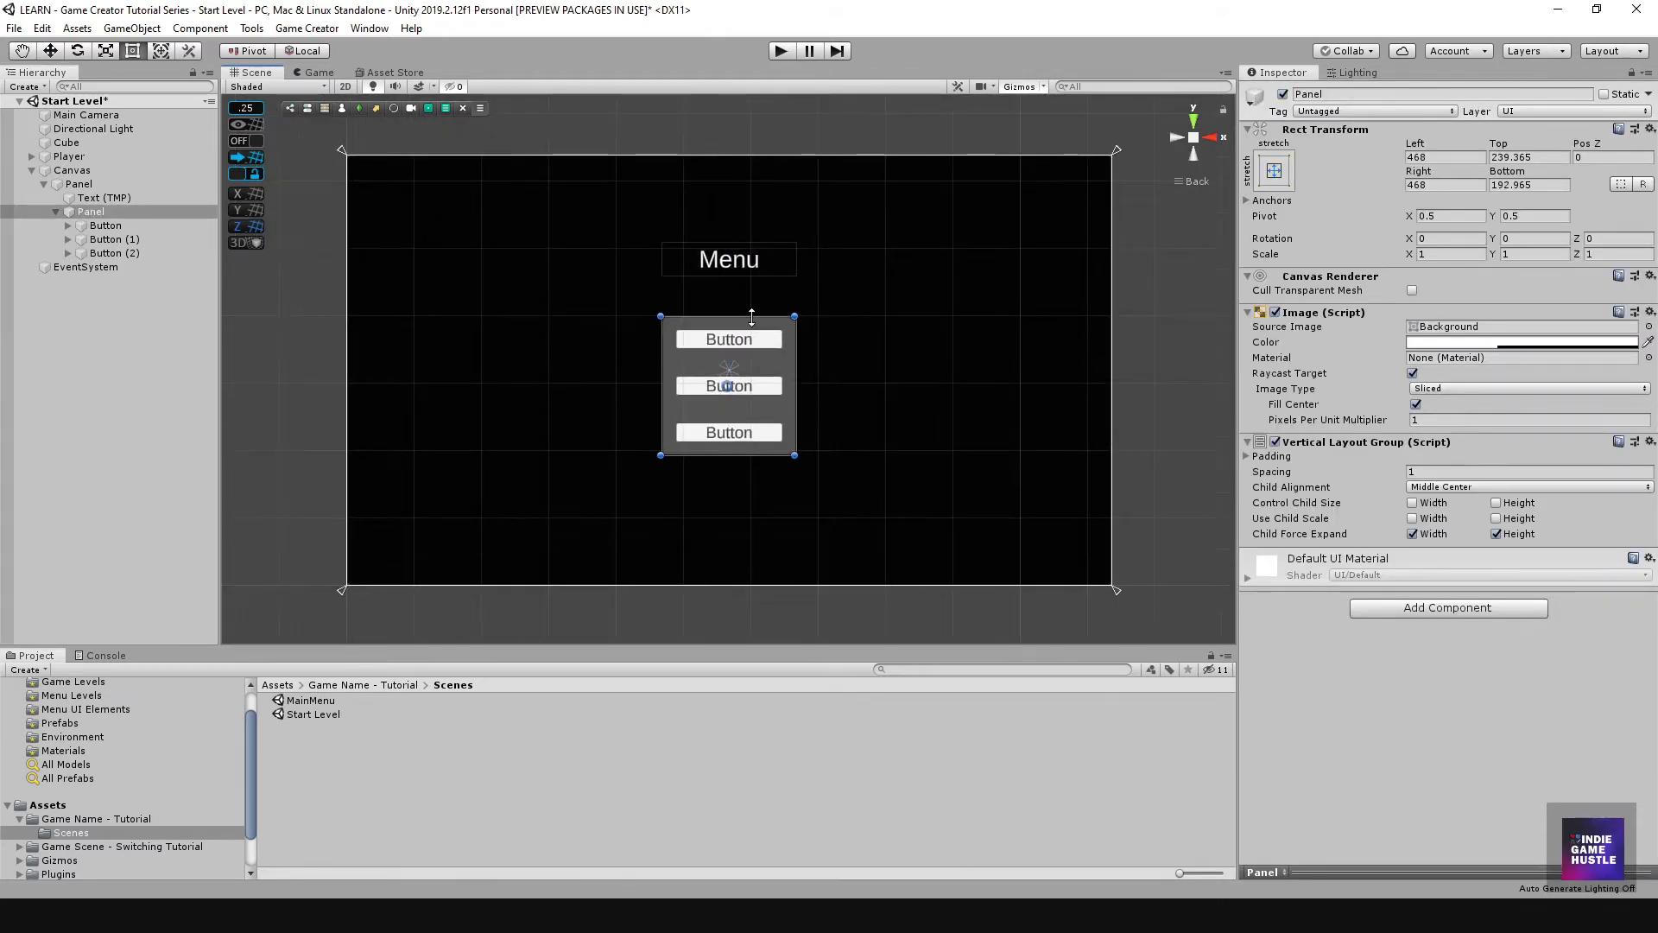
{"action": "middle_click_drag", "start_coordinate": [750, 403], "coordinate": [755, 432]}
{"action": "left_click", "coordinate": [59, 212]}
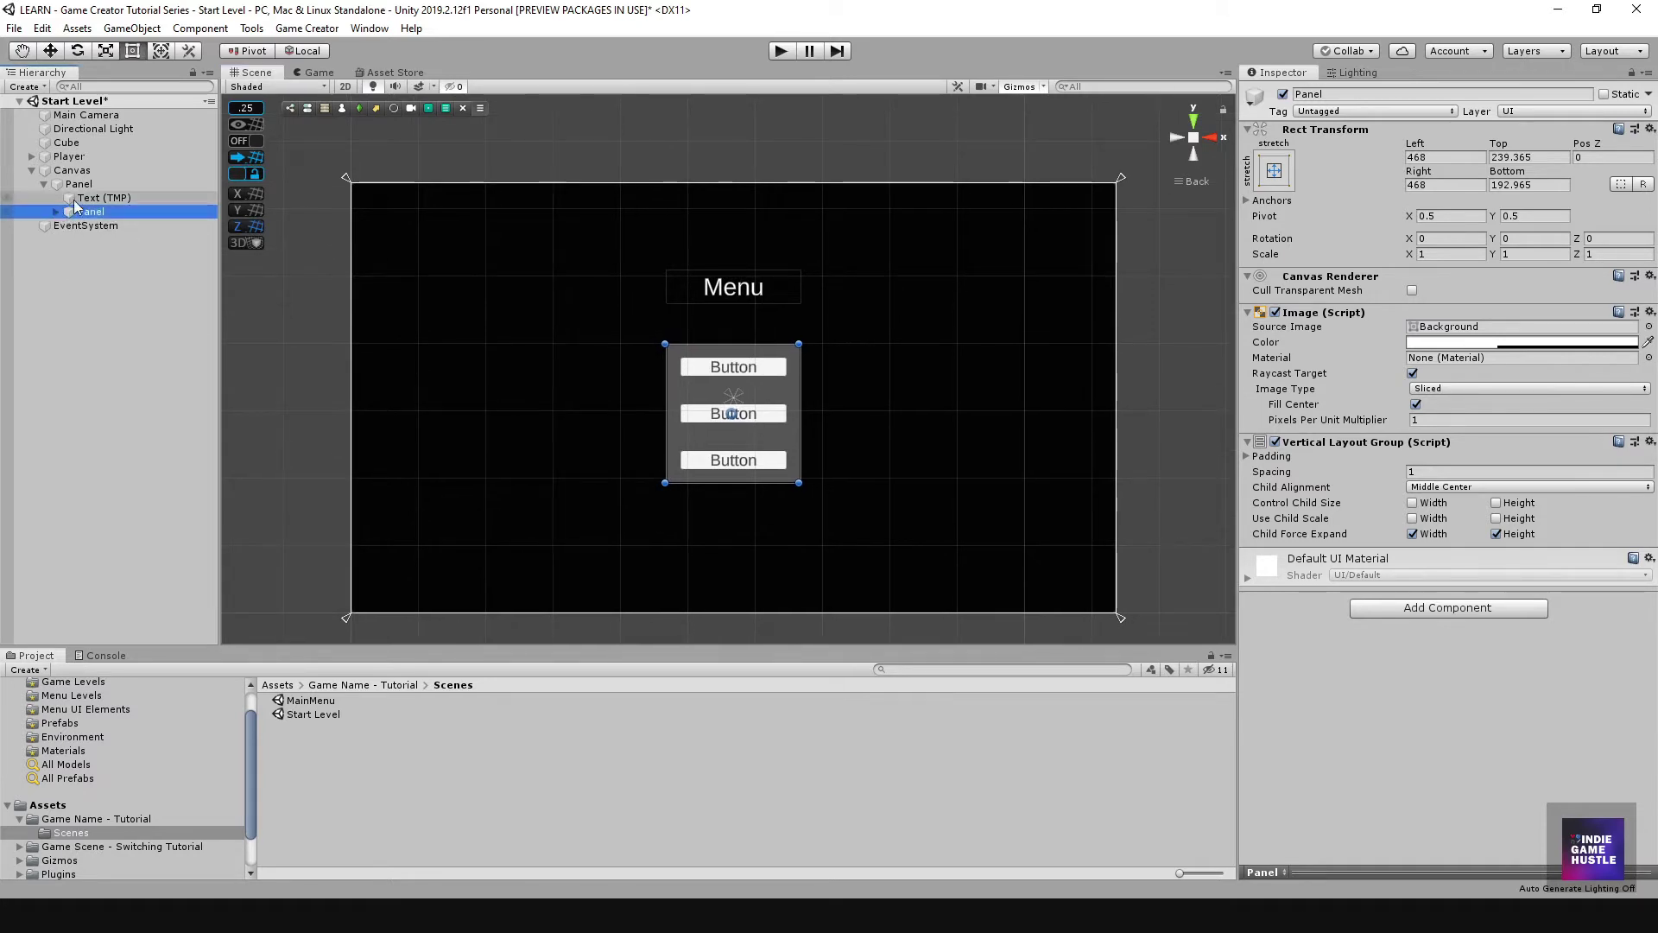
{"action": "left_click", "coordinate": [76, 172]}
{"action": "left_click", "coordinate": [81, 184]}
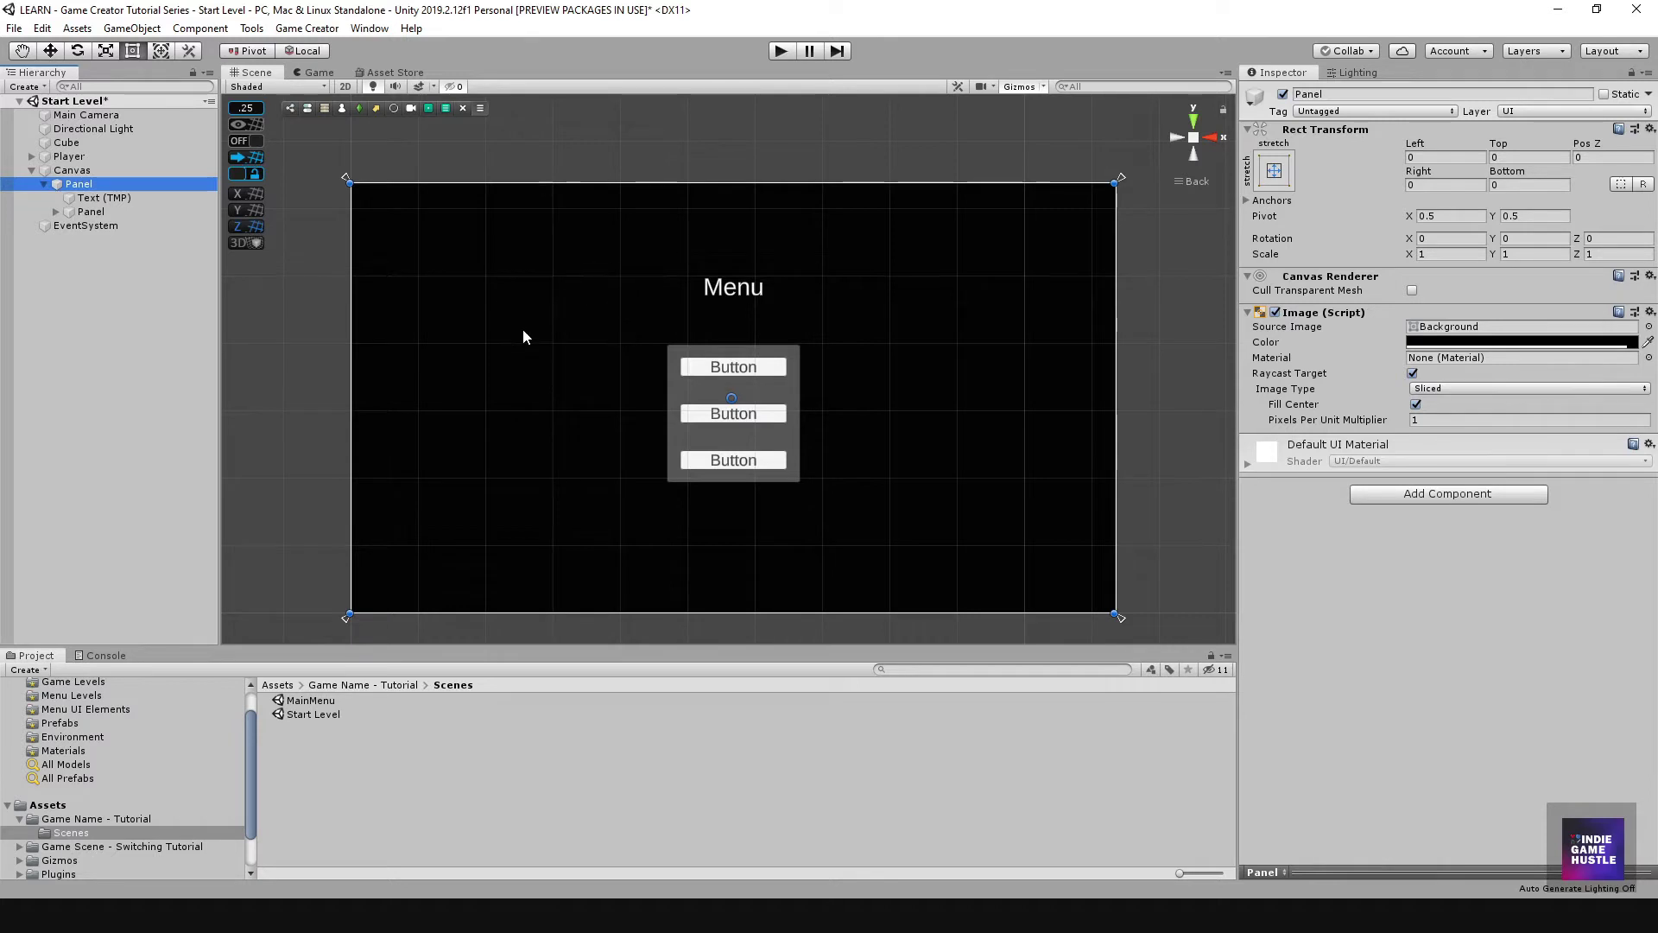
{"action": "left_click", "coordinate": [1499, 343]}
{"action": "left_click", "coordinate": [989, 420]}
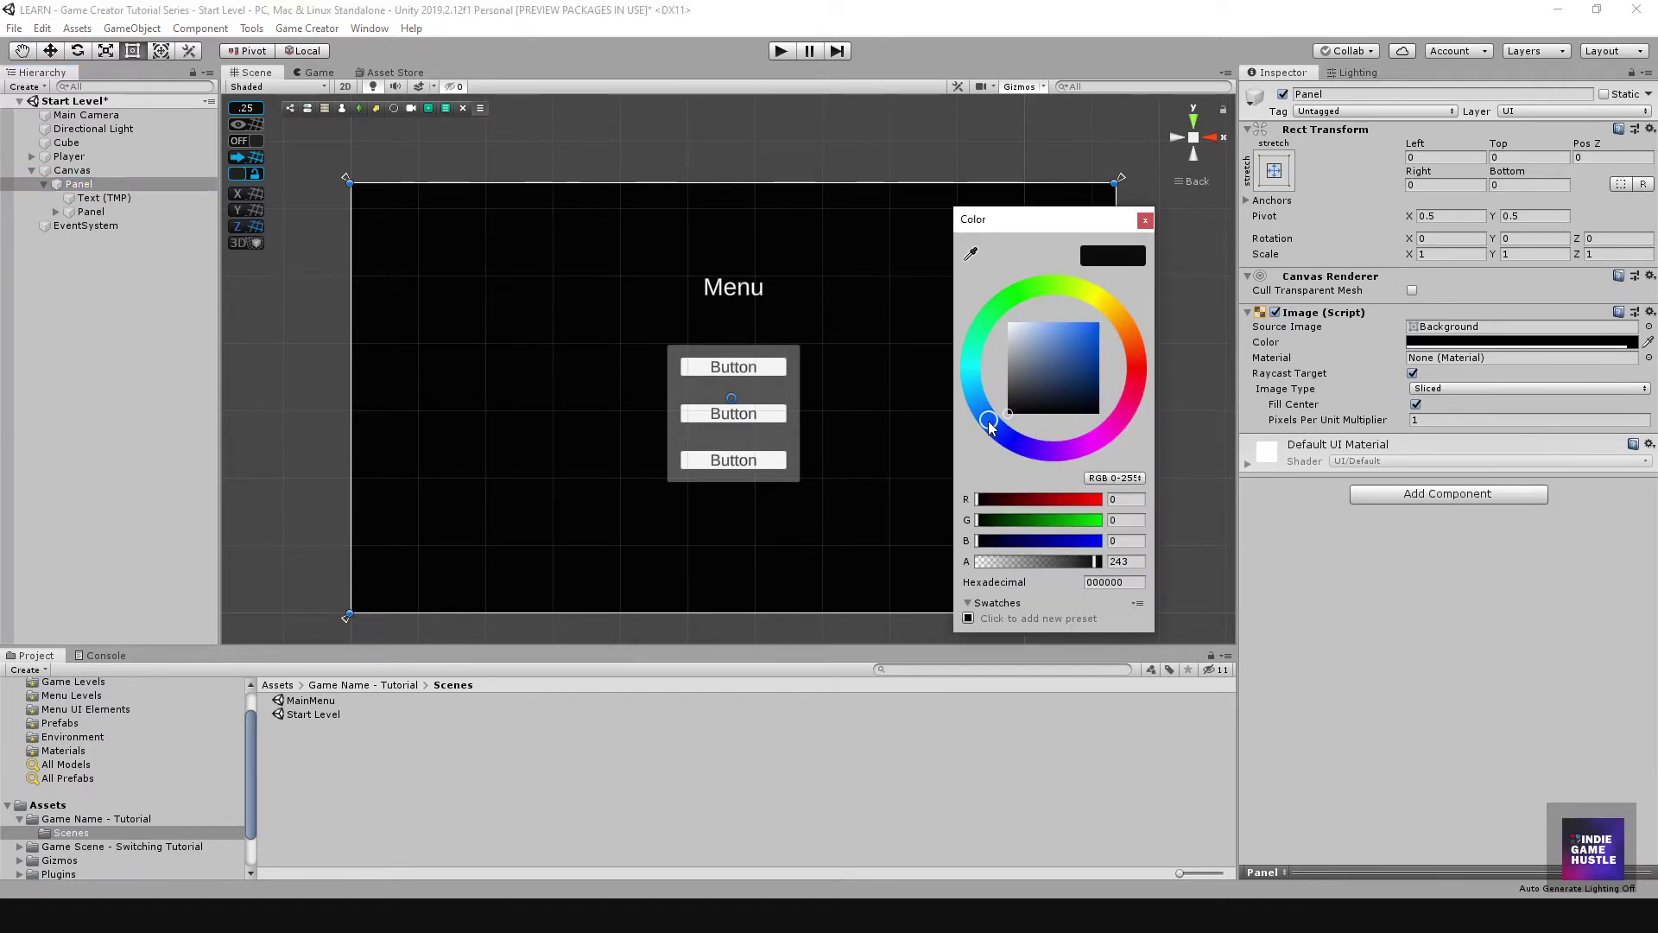
{"action": "mouse_move", "coordinate": [1067, 368]}
{"action": "left_mouse_down"}
{"action": "mouse_move", "coordinate": [1085, 358]}
{"action": "mouse_move", "coordinate": [1002, 404]}
{"action": "mouse_move", "coordinate": [961, 418]}
{"action": "mouse_move", "coordinate": [957, 402]}
{"action": "mouse_move", "coordinate": [951, 427]}
{"action": "left_mouse_up"}
{"action": "left_click", "coordinate": [1146, 219]}
Step: Rename the heading text object to 'Header - Text'
{"action": "left_click", "coordinate": [105, 199]}
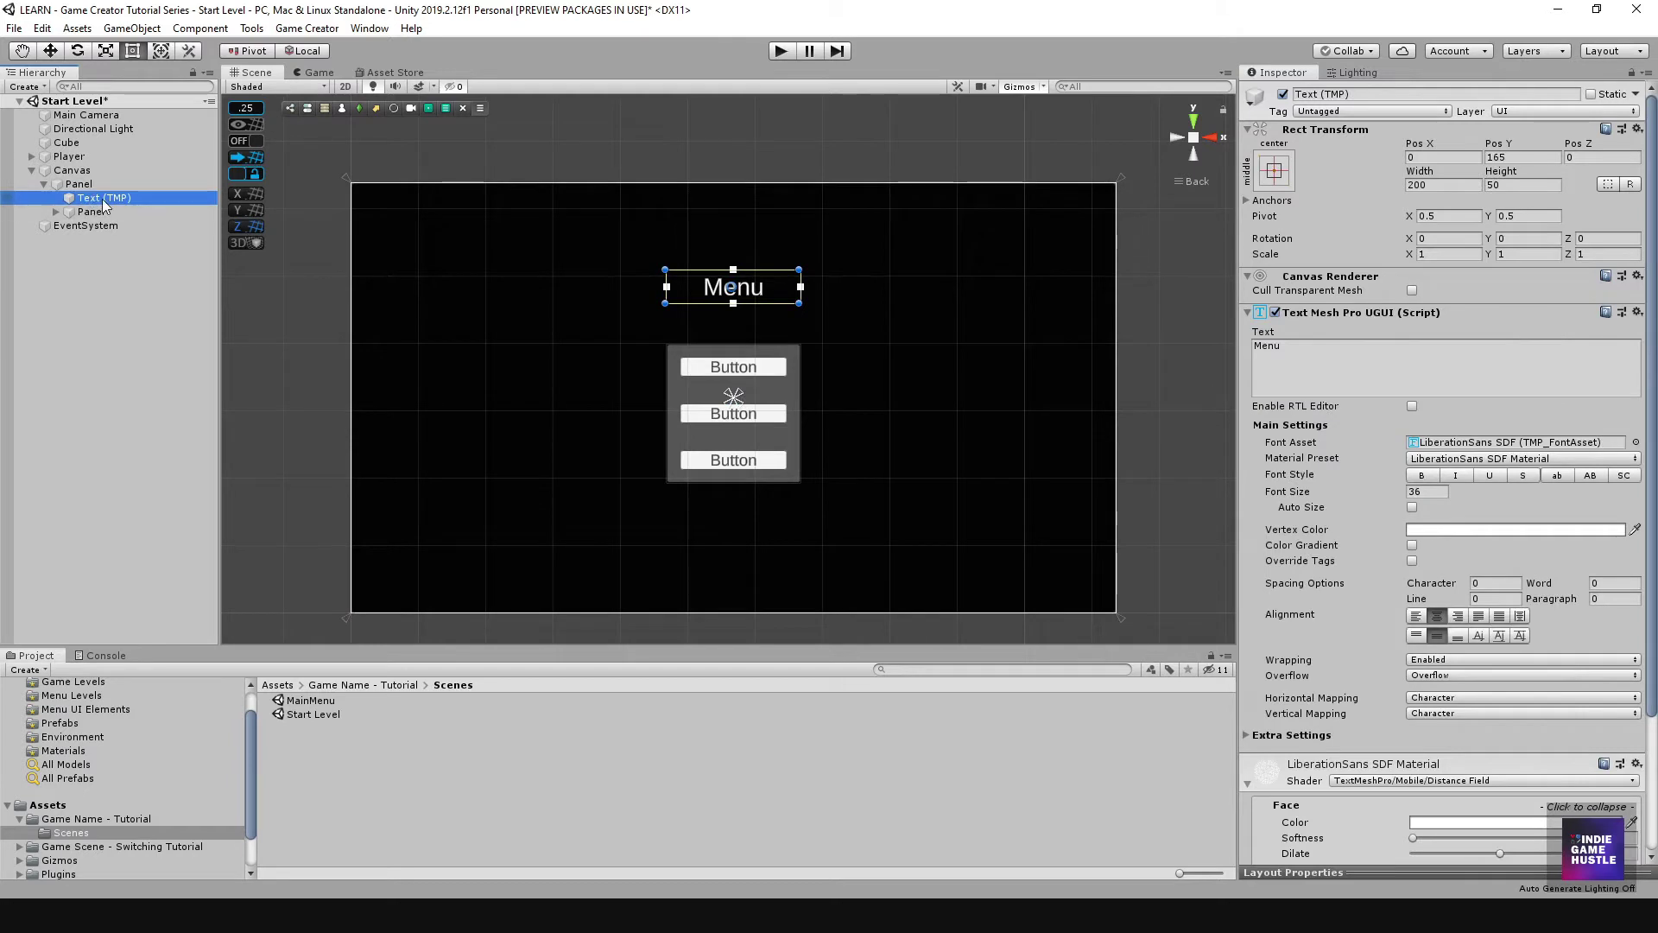
{"action": "left_click", "coordinate": [100, 201]}
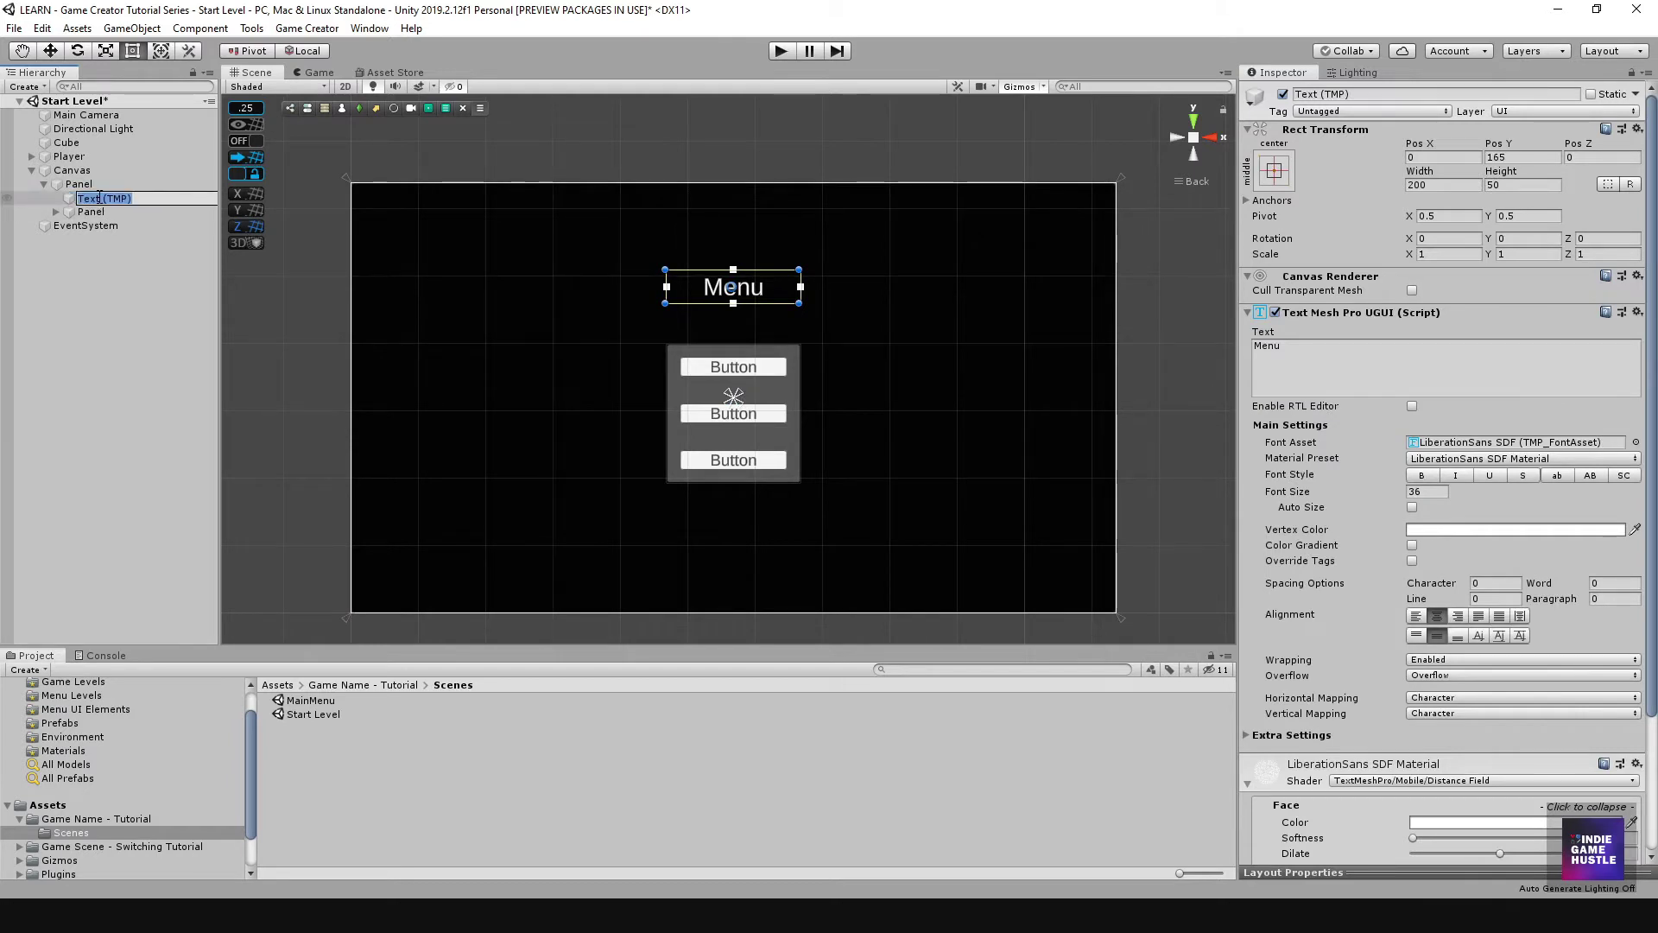
{"action": "type", "text": "Header - Text"}
{"action": "key", "text": "Return"}
{"action": "left_click", "coordinate": [101, 325]}
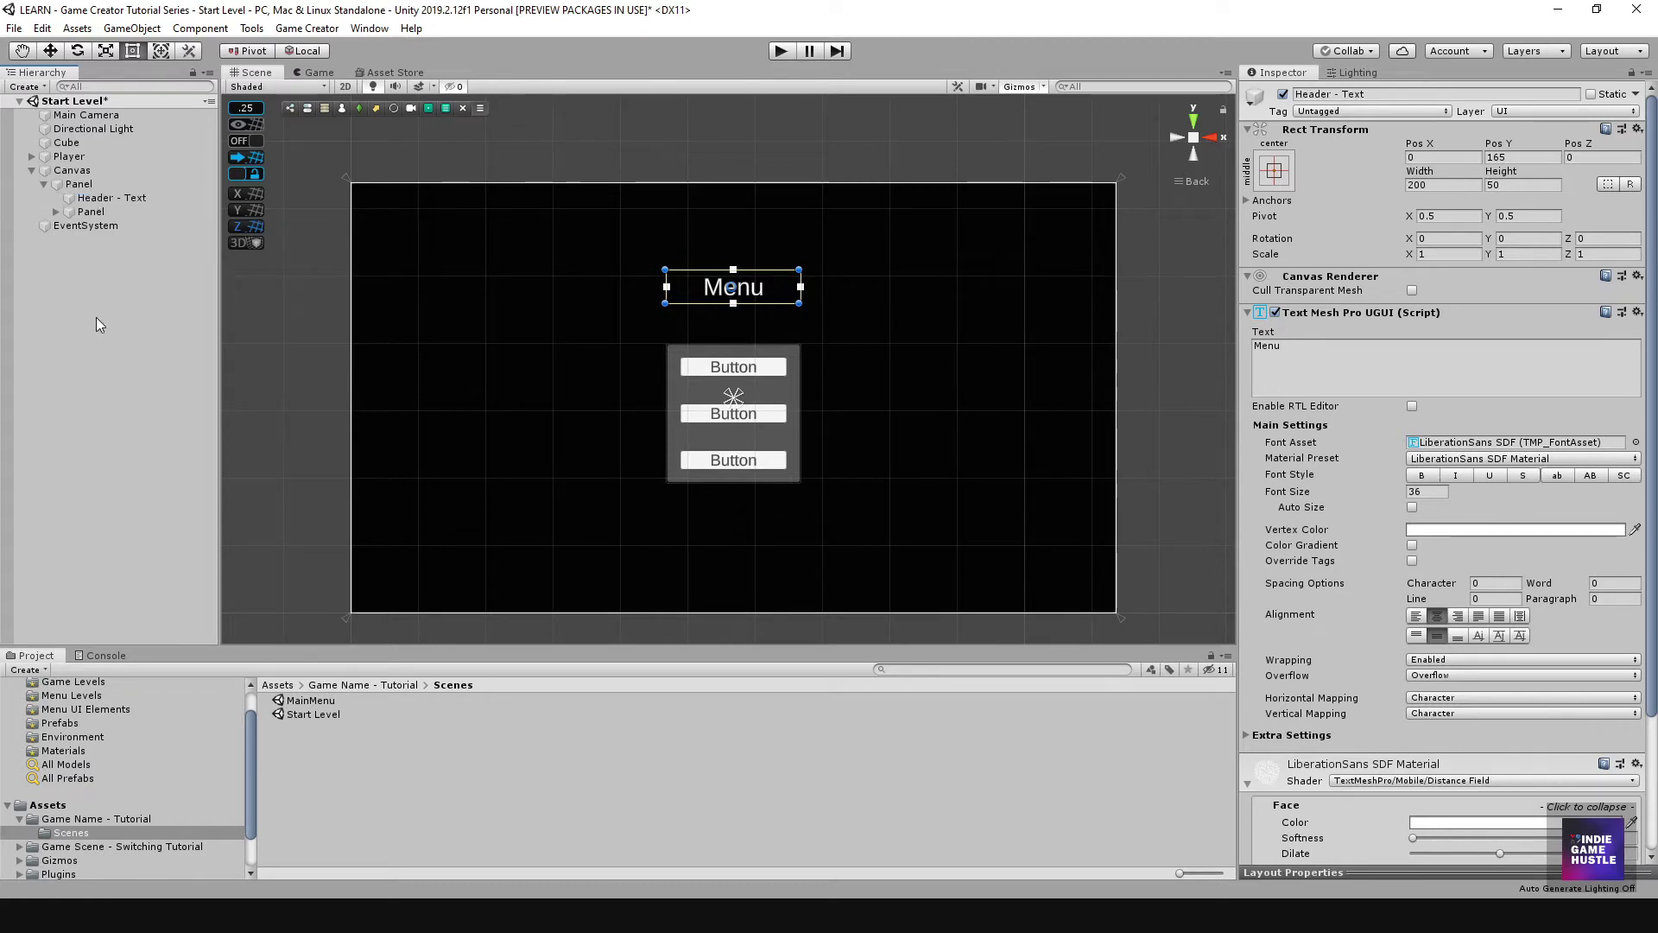
Step: Rename the outer panel to 'INGameMenu - Panel'
{"action": "left_click", "coordinate": [85, 185]}
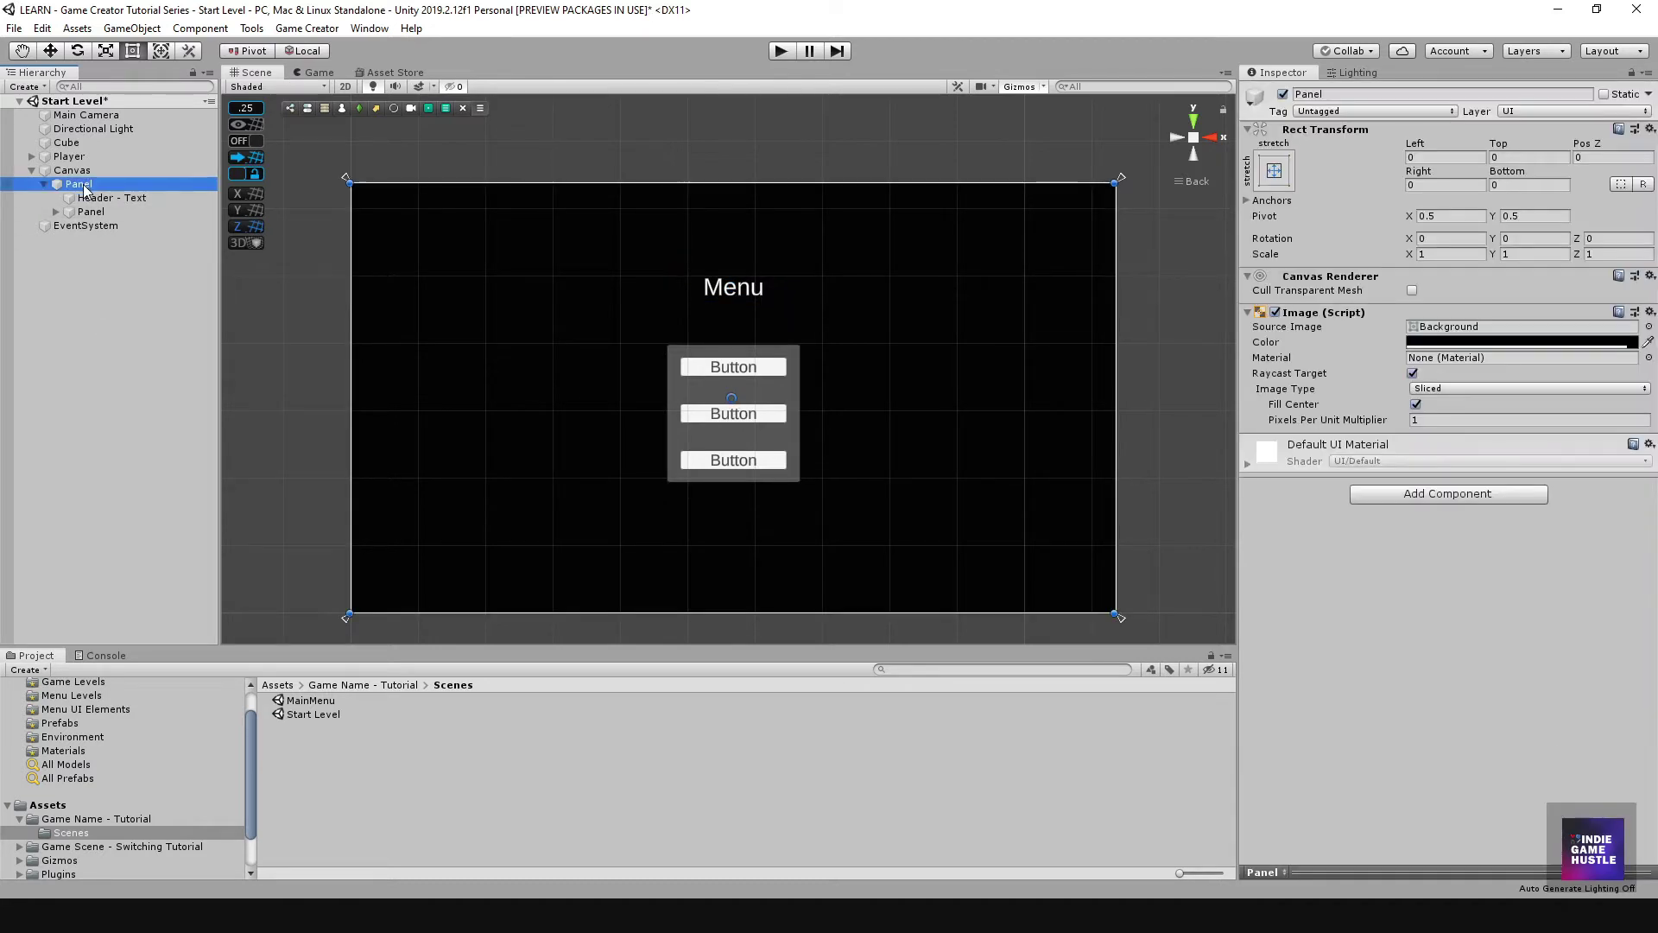
{"action": "left_click", "coordinate": [85, 186]}
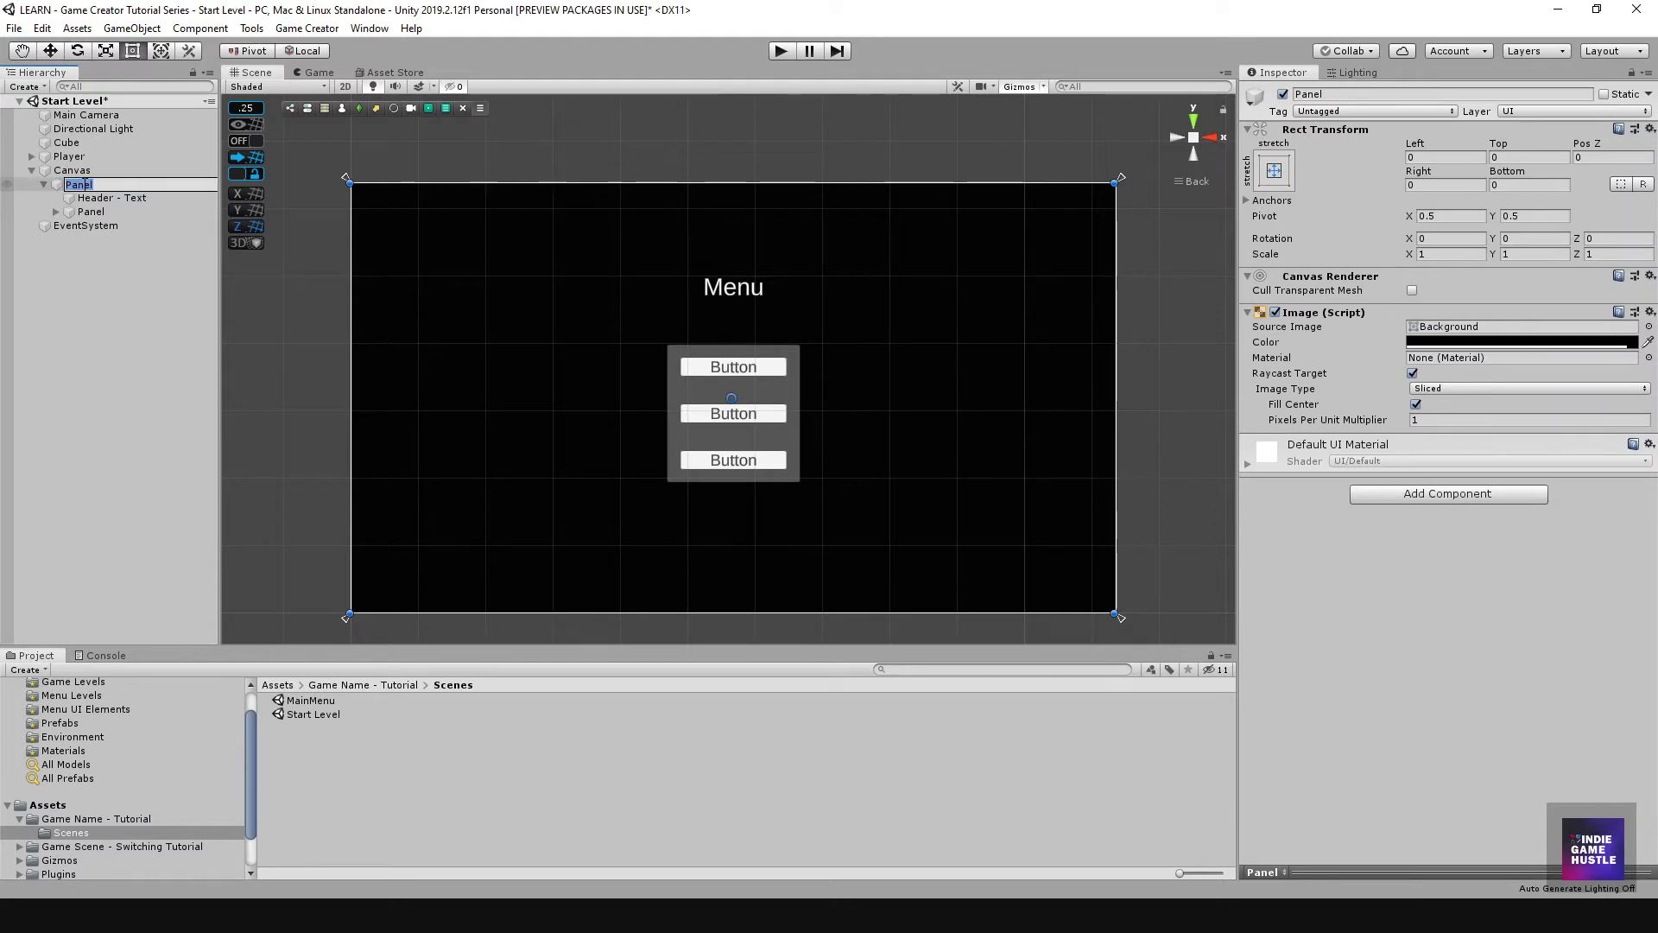
{"action": "left_click", "coordinate": [85, 184]}
{"action": "type", "text": "INGameMenu -"}
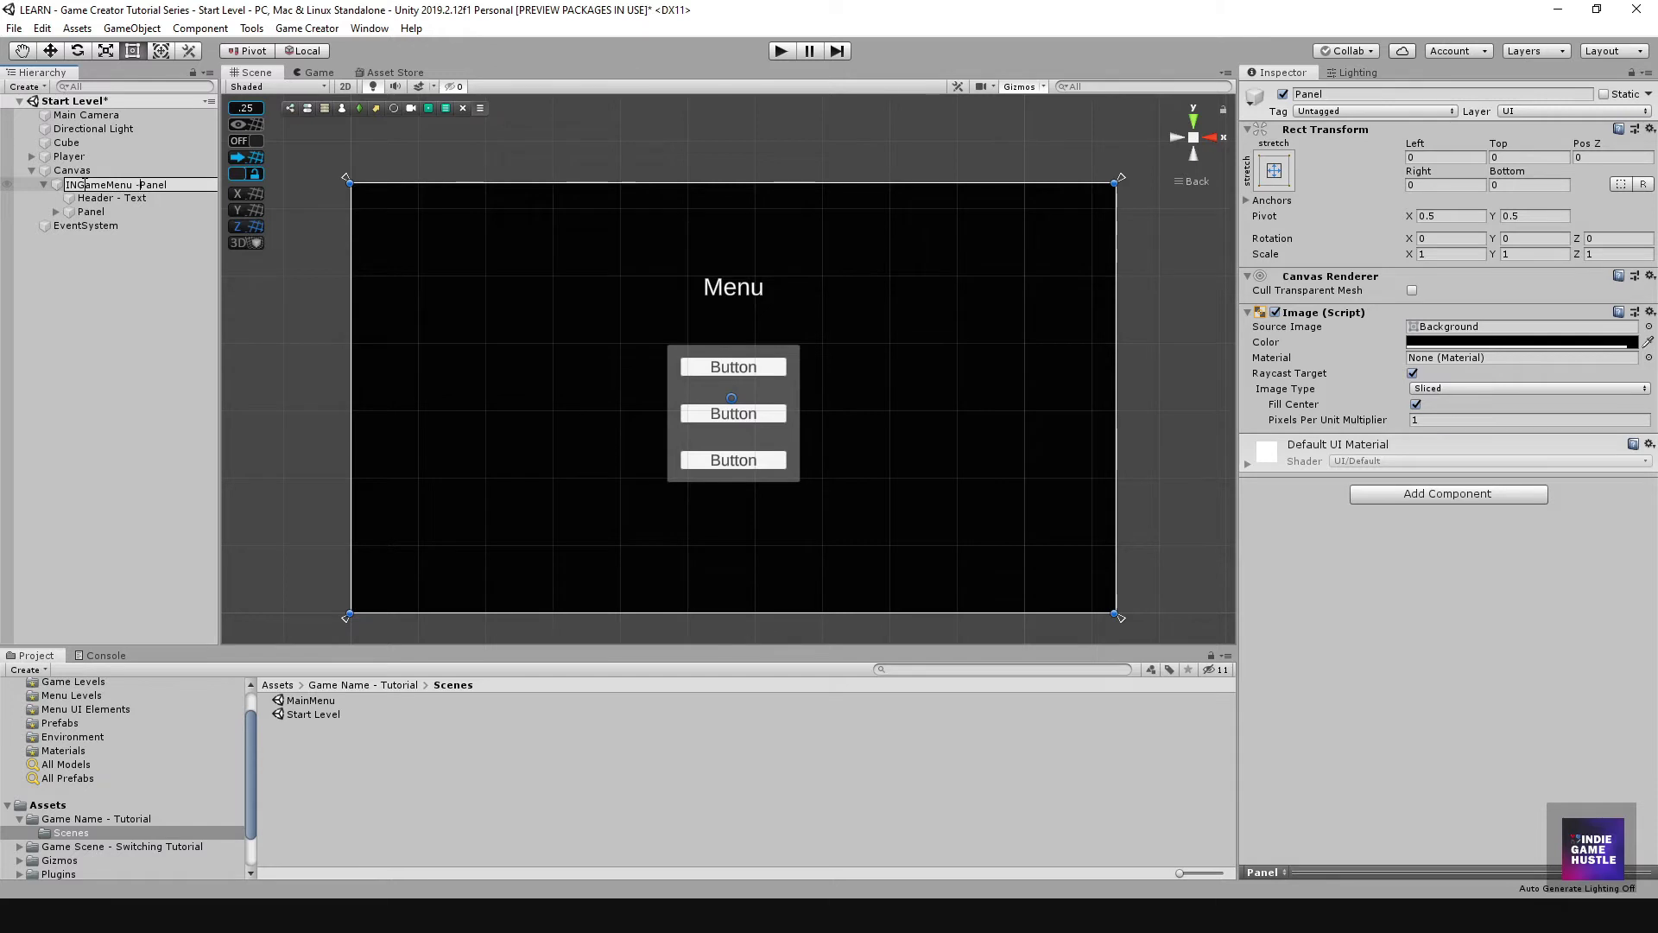
{"action": "key", "text": "Return"}
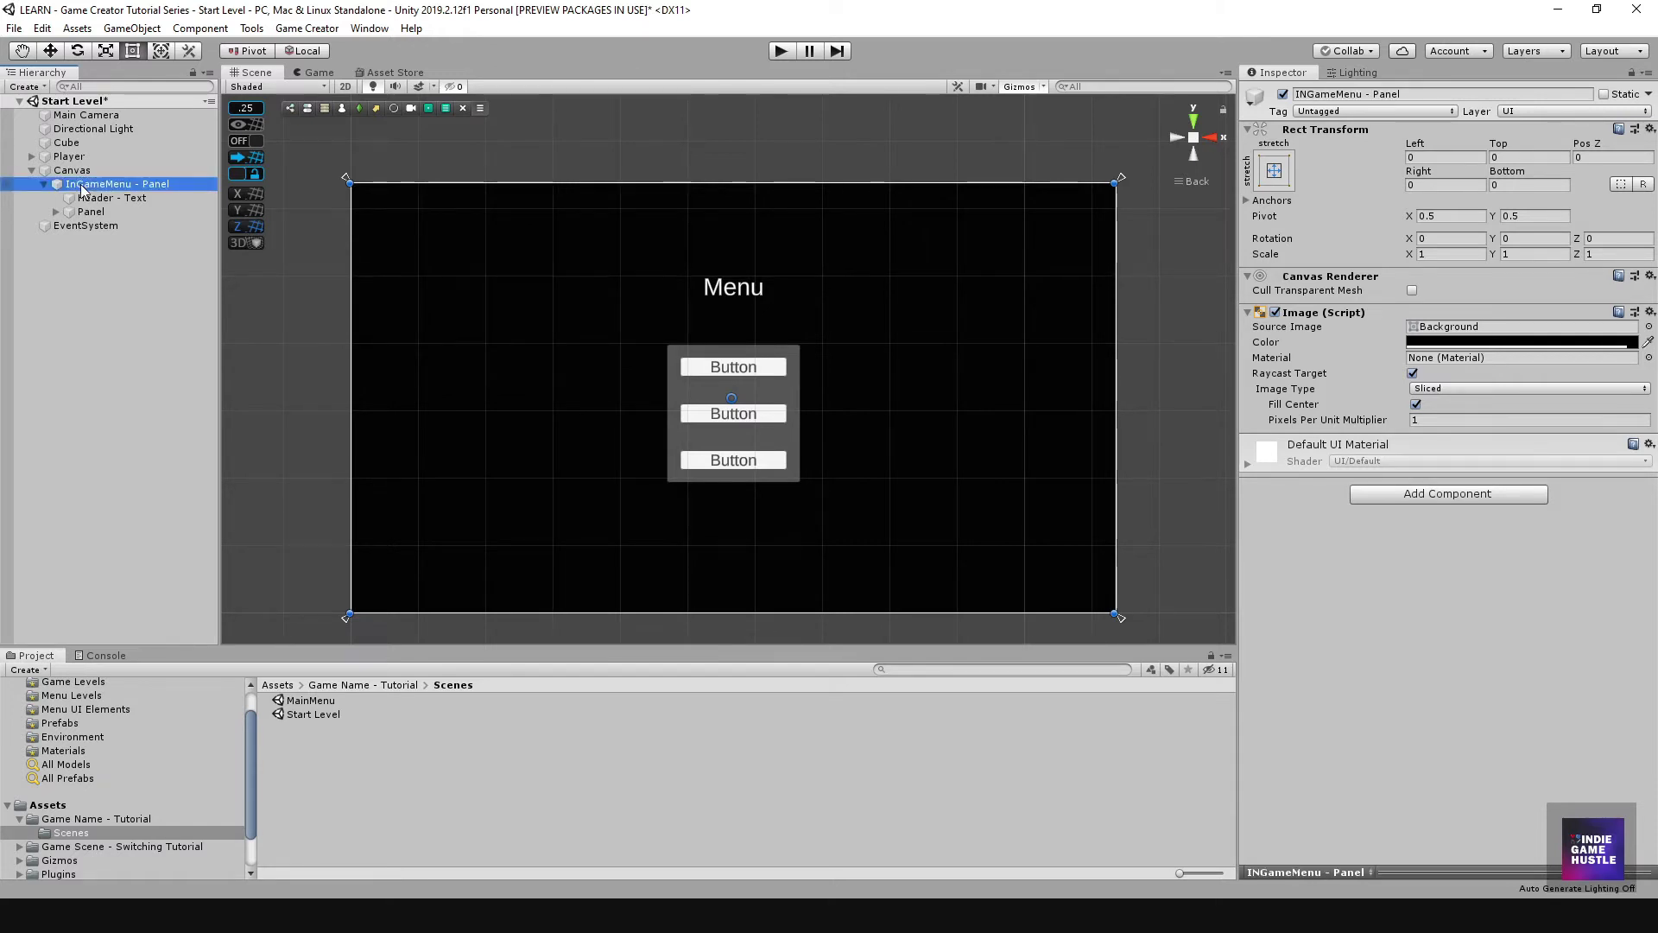
Step: Rename the inner panel to 'Buttons - Panel' and expand it to select its buttons
{"action": "left_click", "coordinate": [94, 213]}
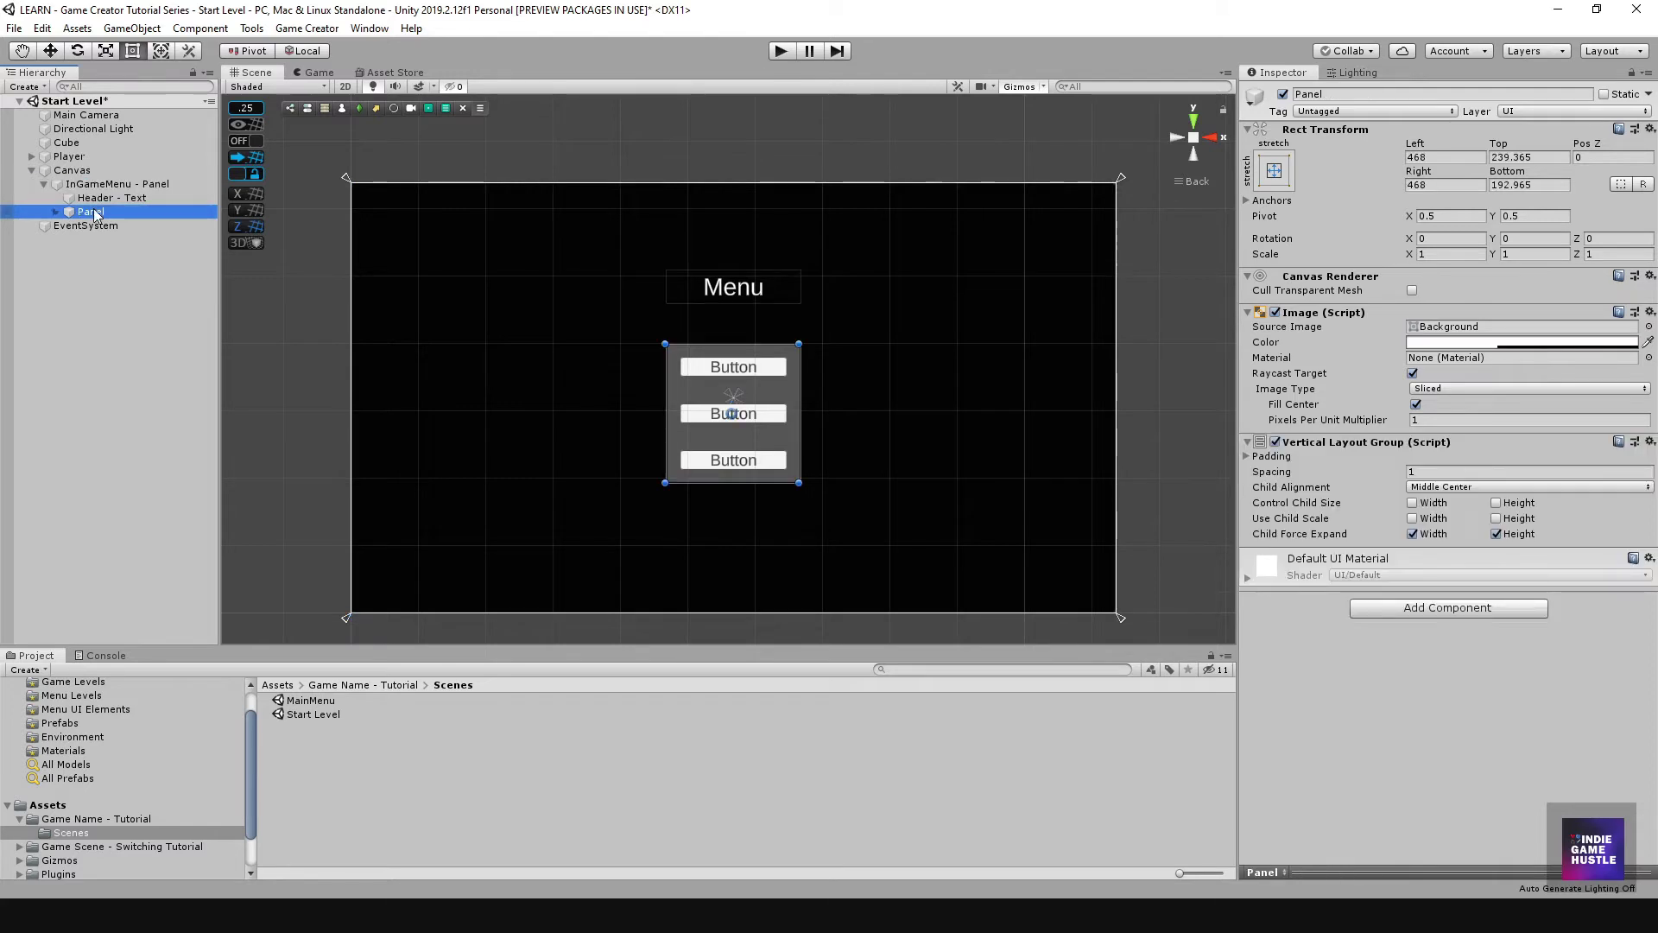
{"action": "left_click", "coordinate": [82, 213]}
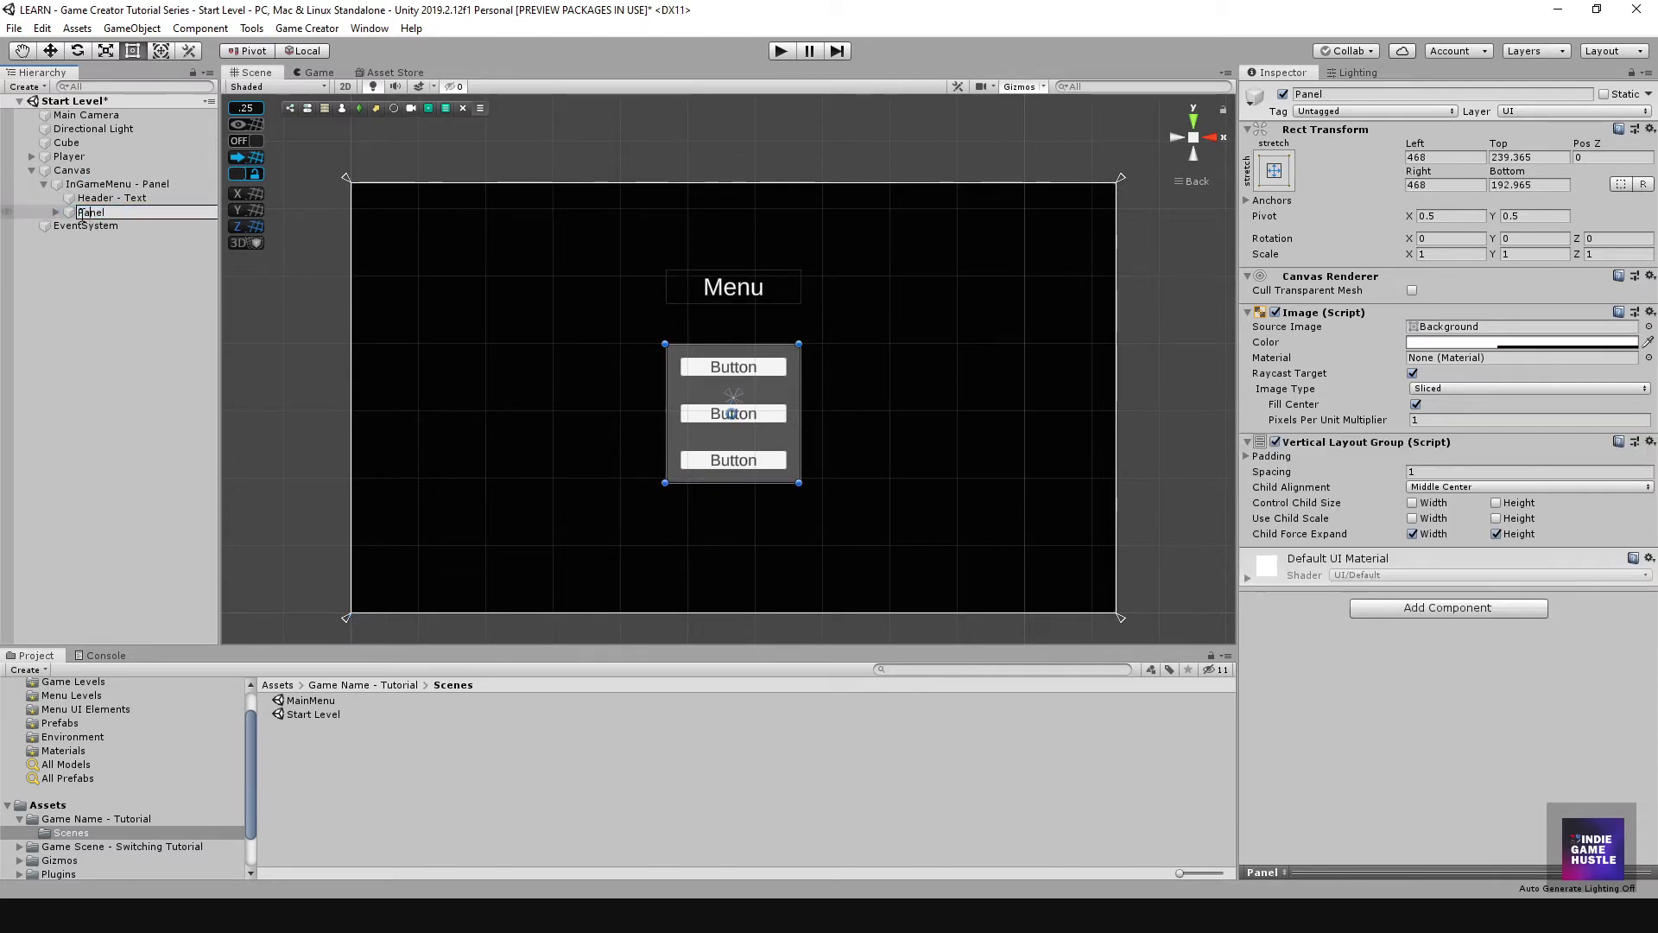
{"action": "type", "text": "Buttons -"}
{"action": "key", "text": "Return"}
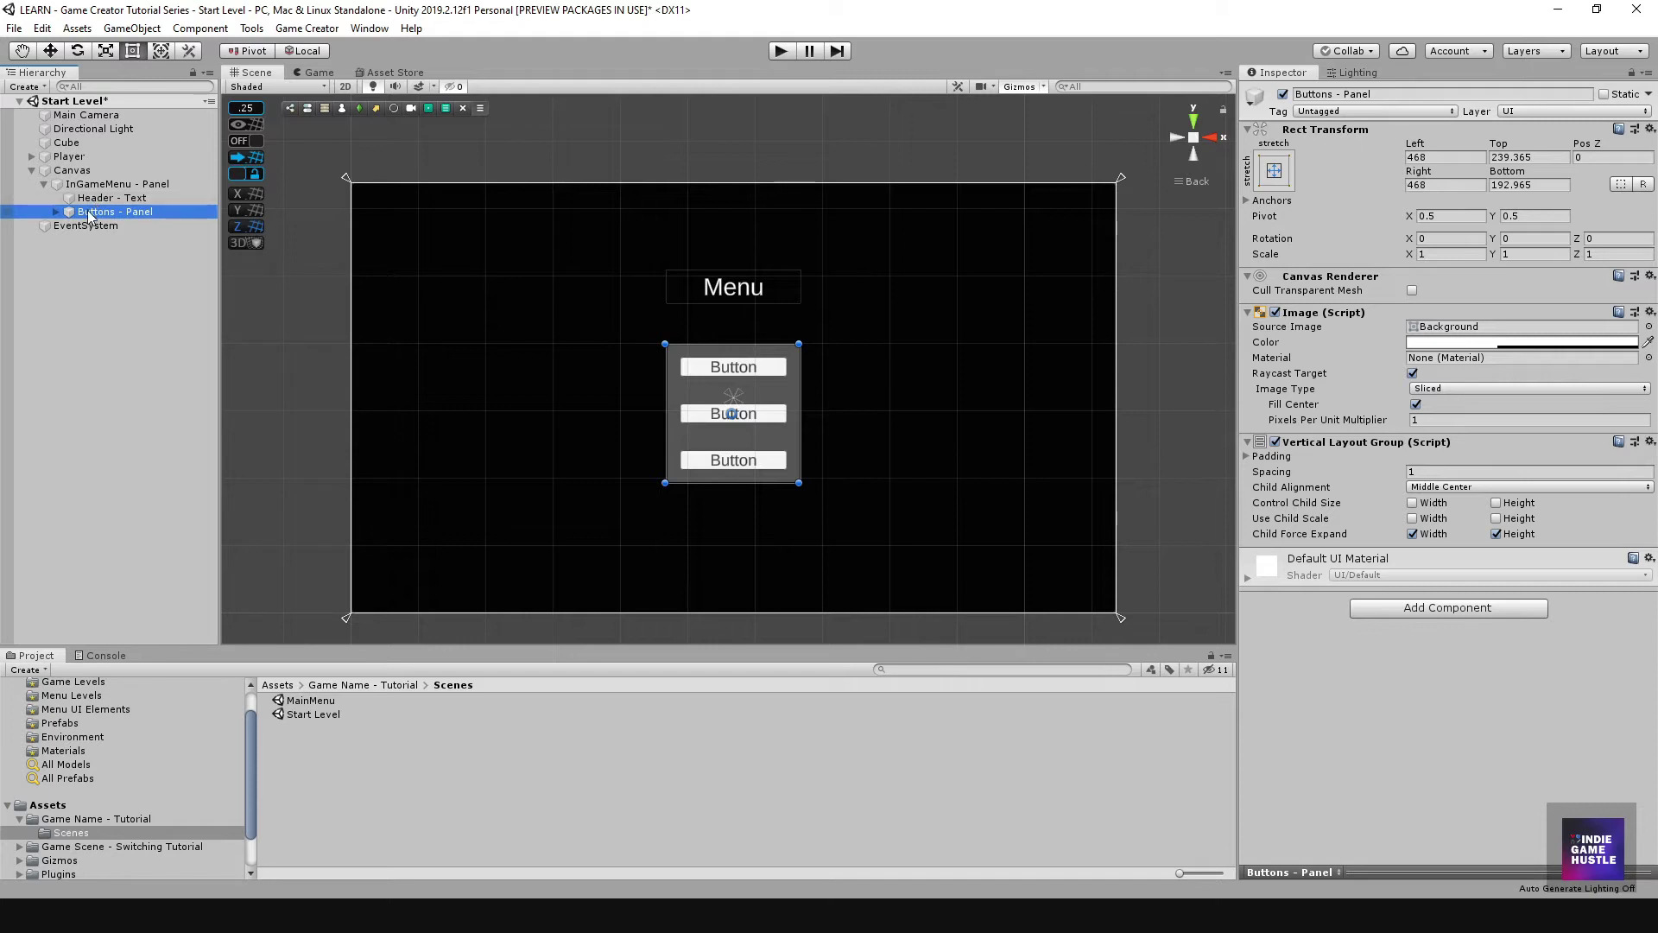
{"action": "left_click", "coordinate": [55, 211]}
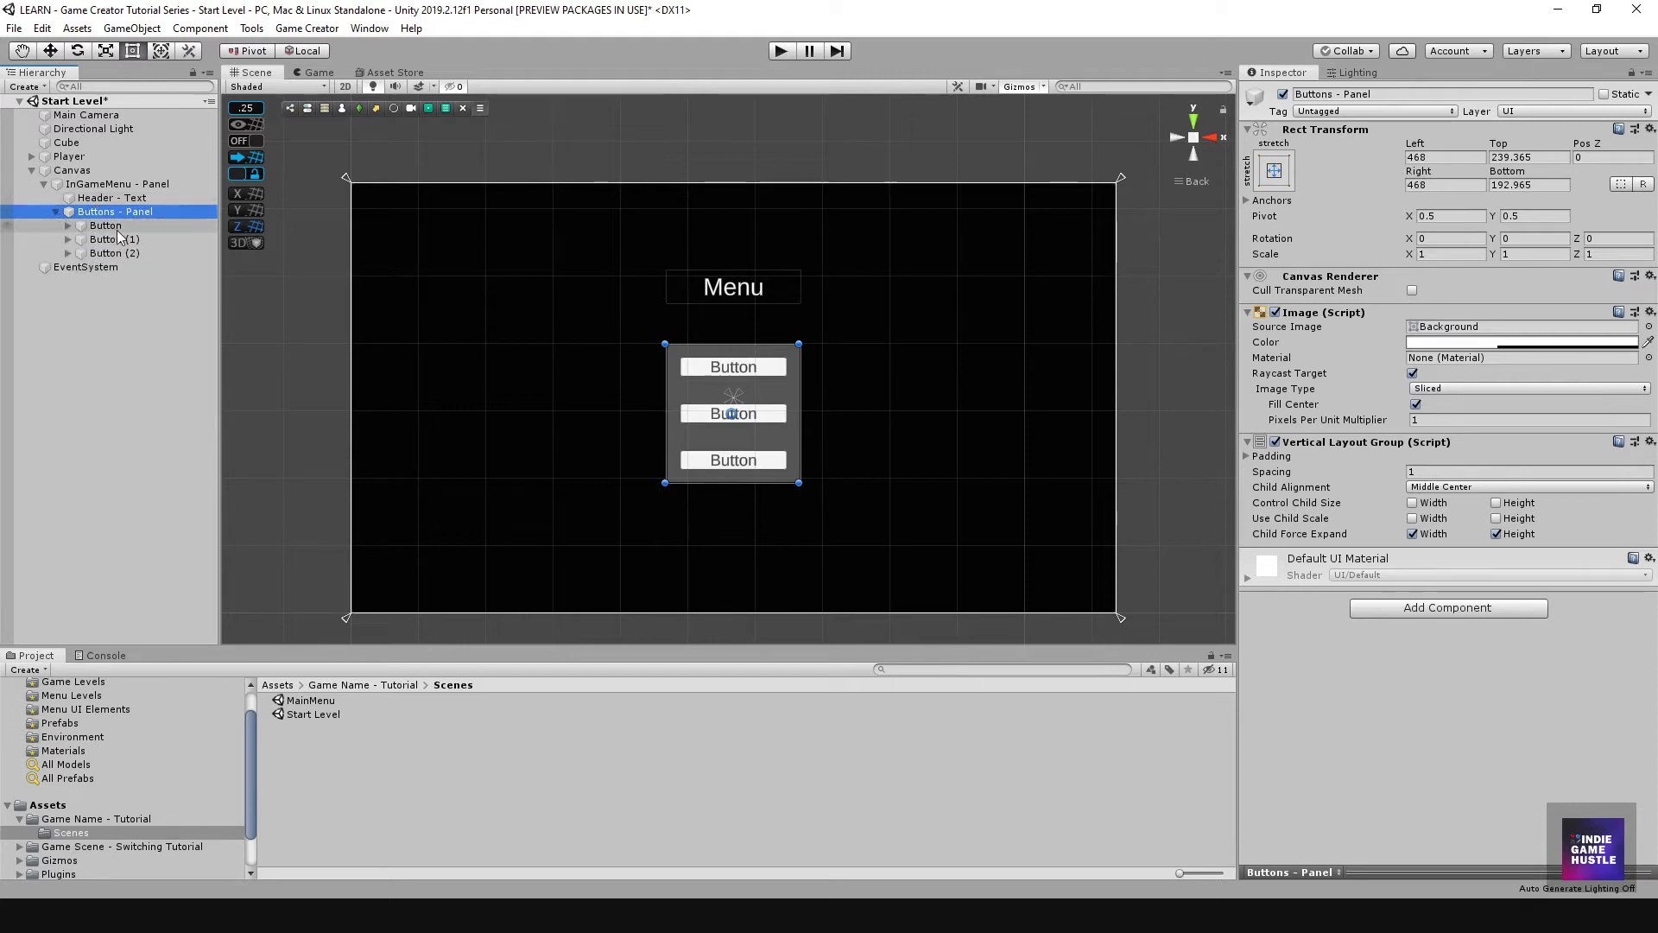
{"action": "left_click", "coordinate": [102, 239]}
{"action": "left_click", "coordinate": [110, 253]}
{"action": "key", "text": "Up"}
{"action": "key", "text": "Up"}
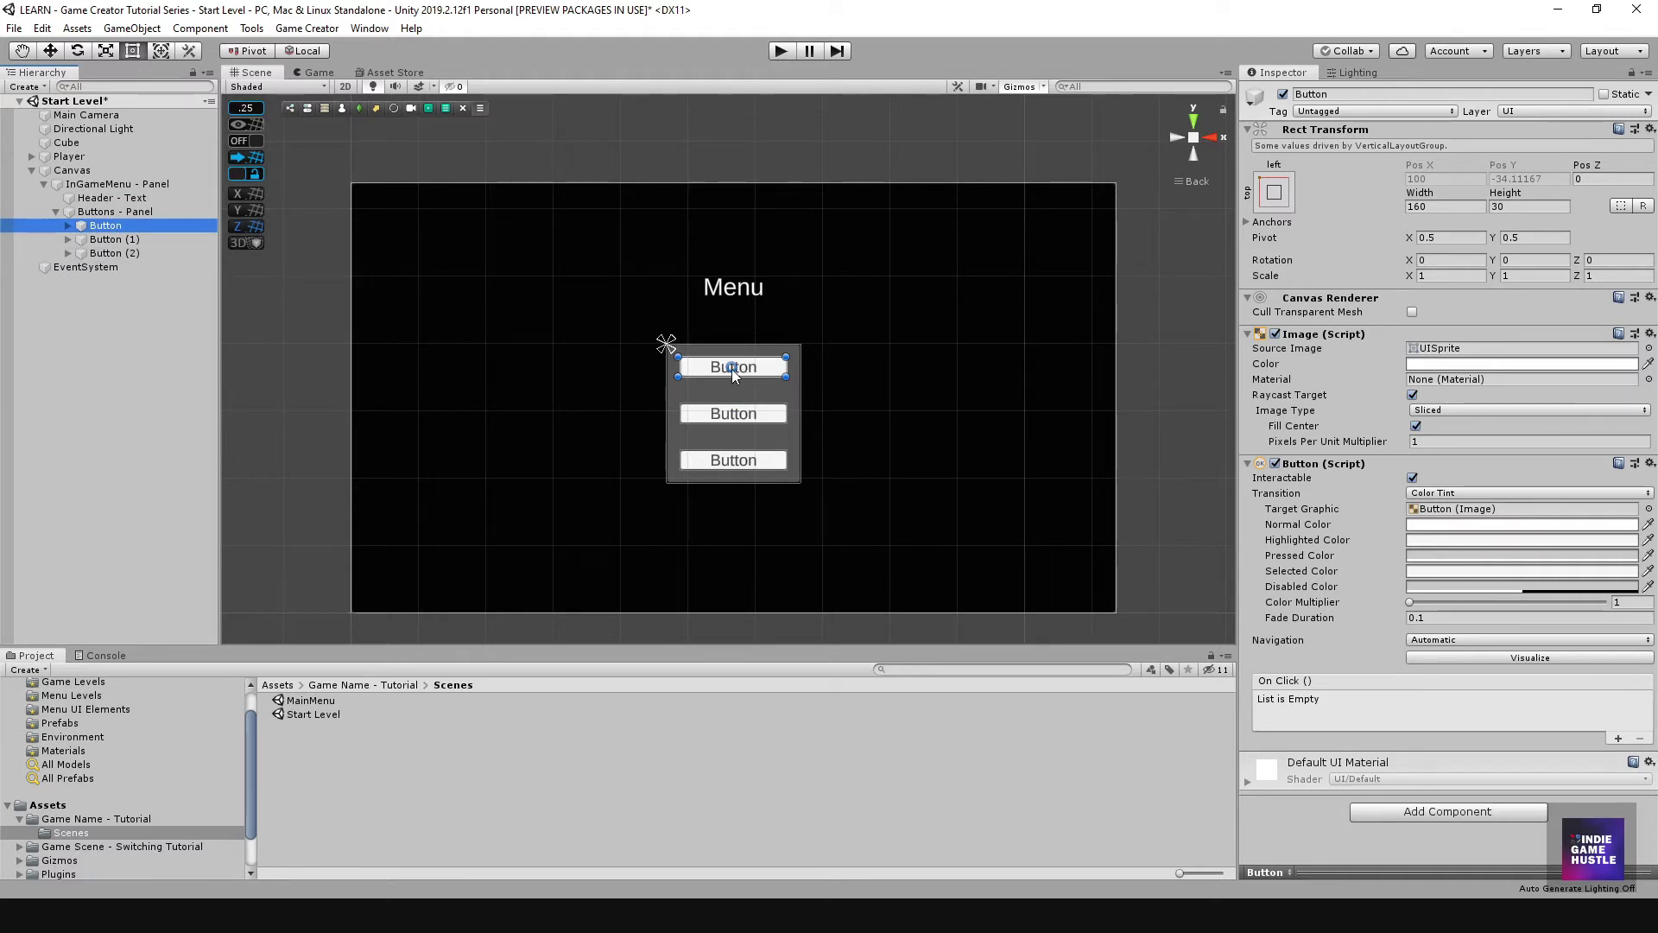
Step: Rename the top button object to 'Resume' in the Hierarchy
{"action": "double_click", "coordinate": [103, 227]}
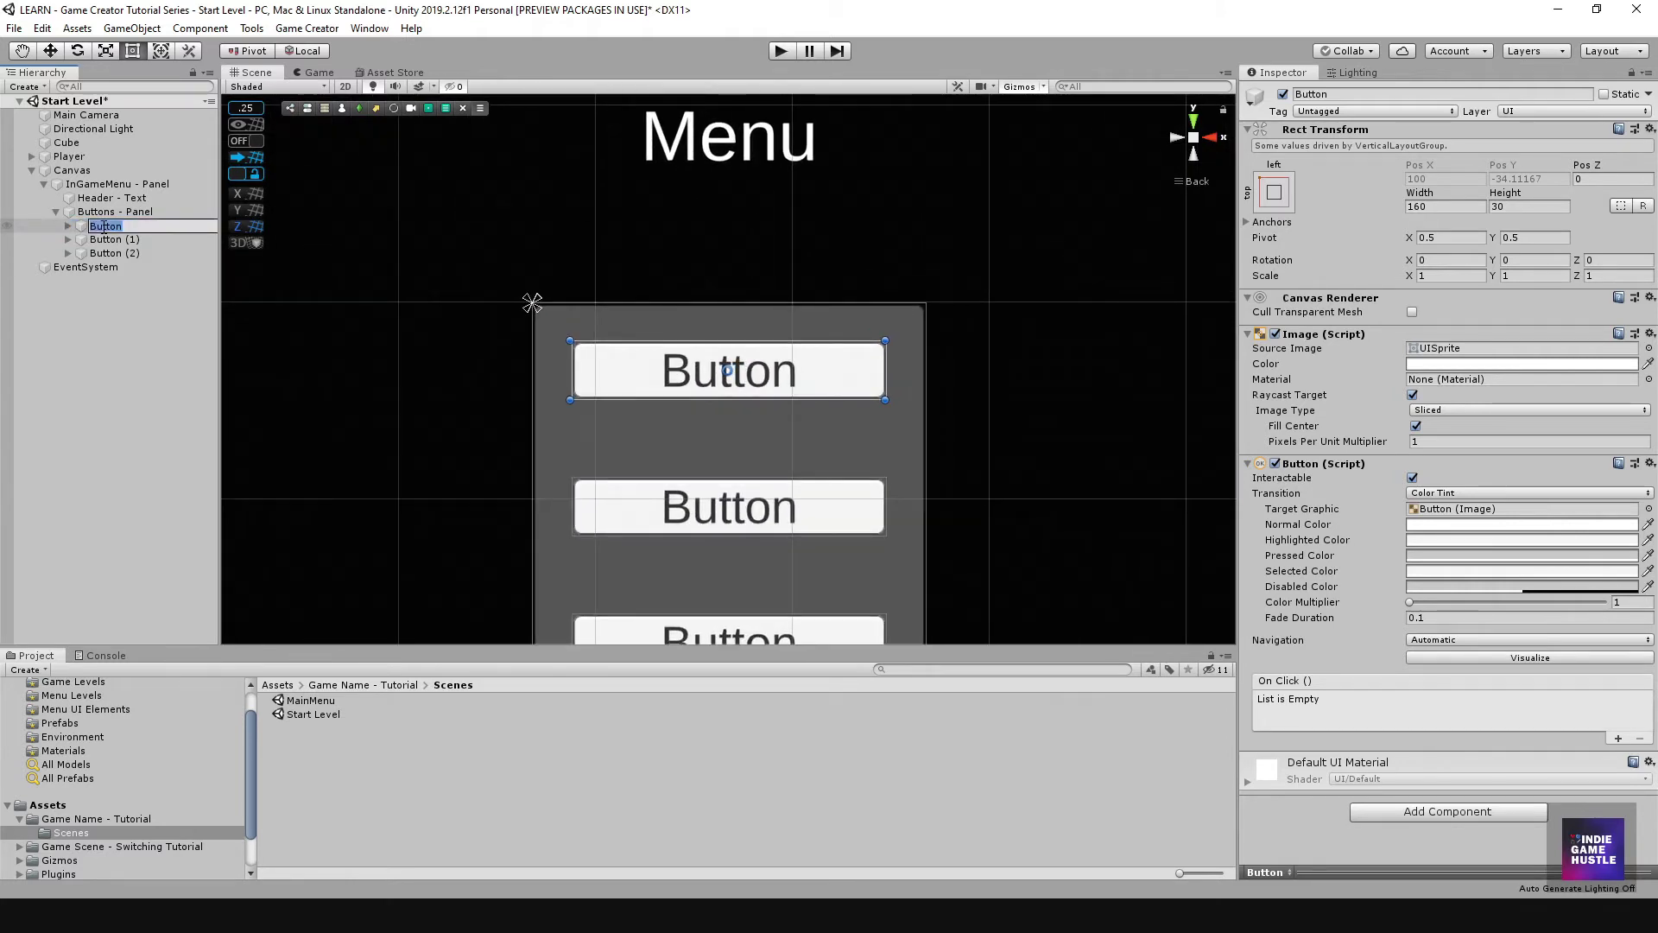
{"action": "type", "text": "Resume"}
{"action": "key", "text": "Return"}
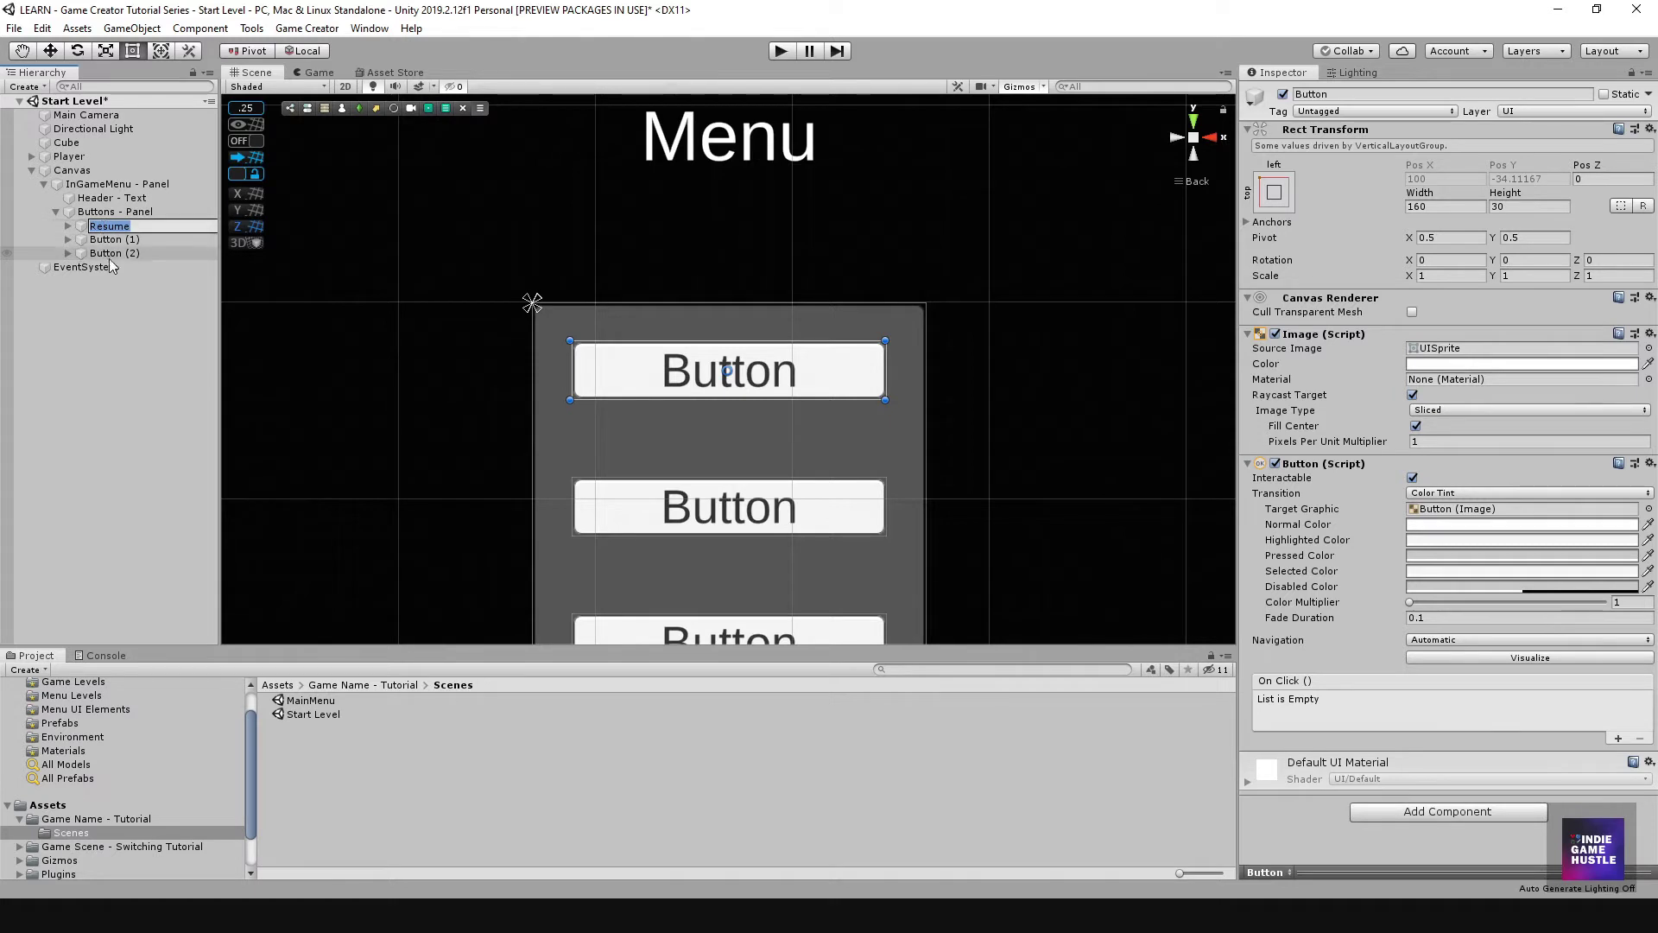
{"action": "left_click", "coordinate": [119, 307]}
{"action": "scroll", "coordinate": [650, 464], "scroll_direction": "down", "scroll_amount": 5}
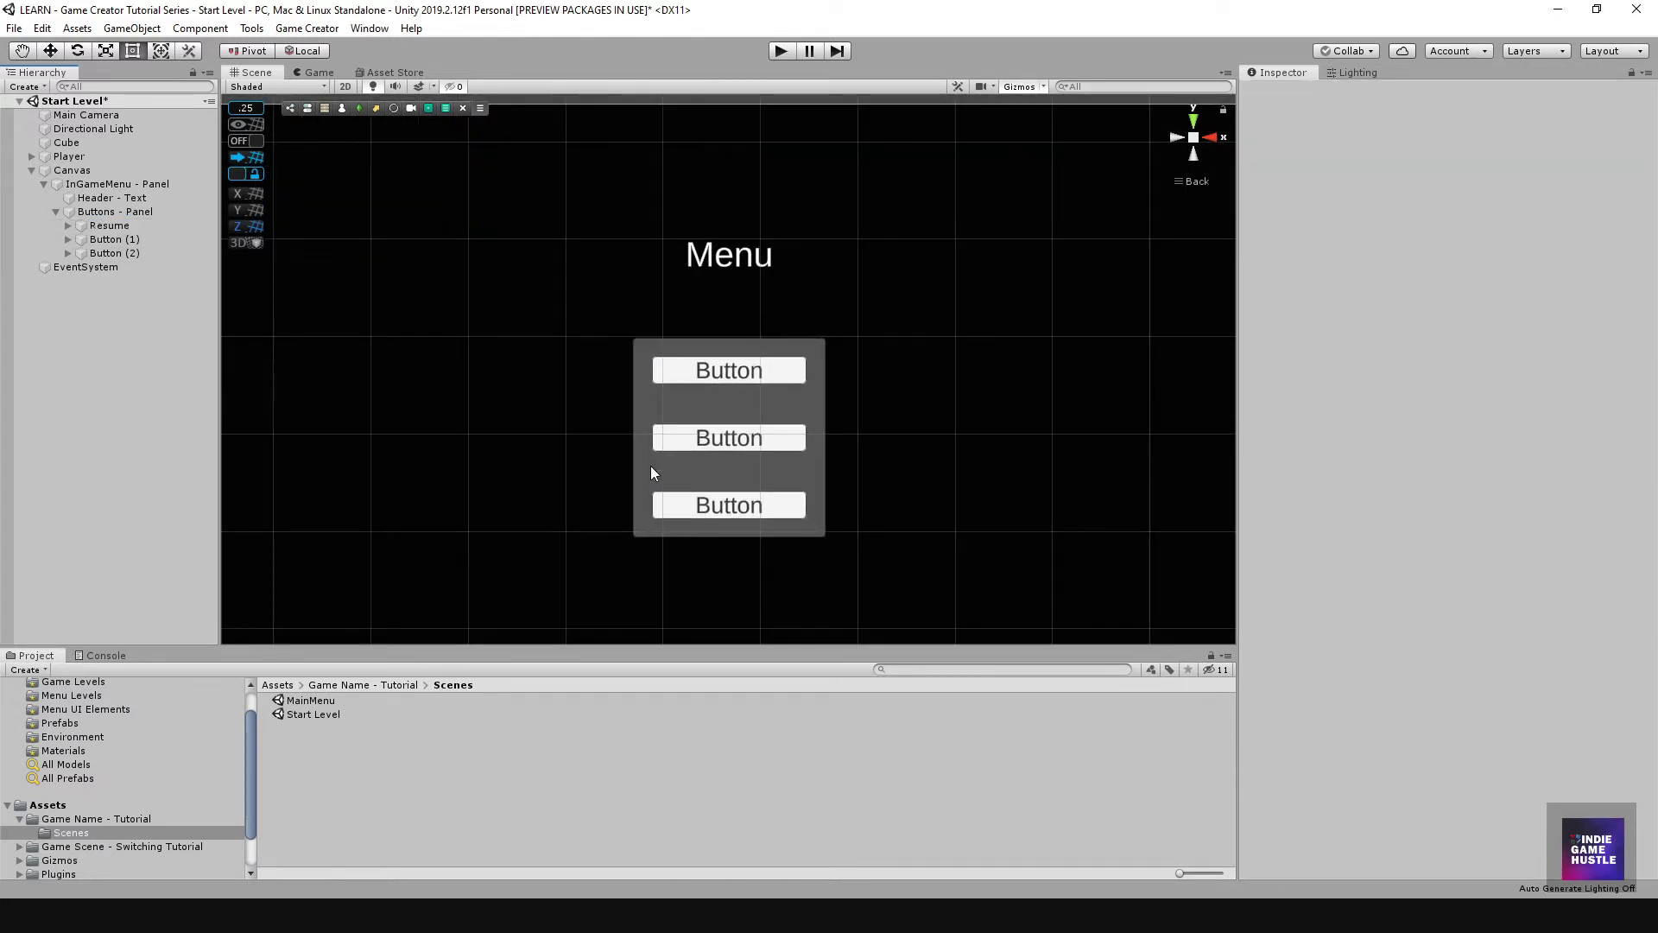
Step: Change the Resume button's Text (TMP) label from 'Button' to 'Resume'
{"action": "left_click", "coordinate": [101, 227]}
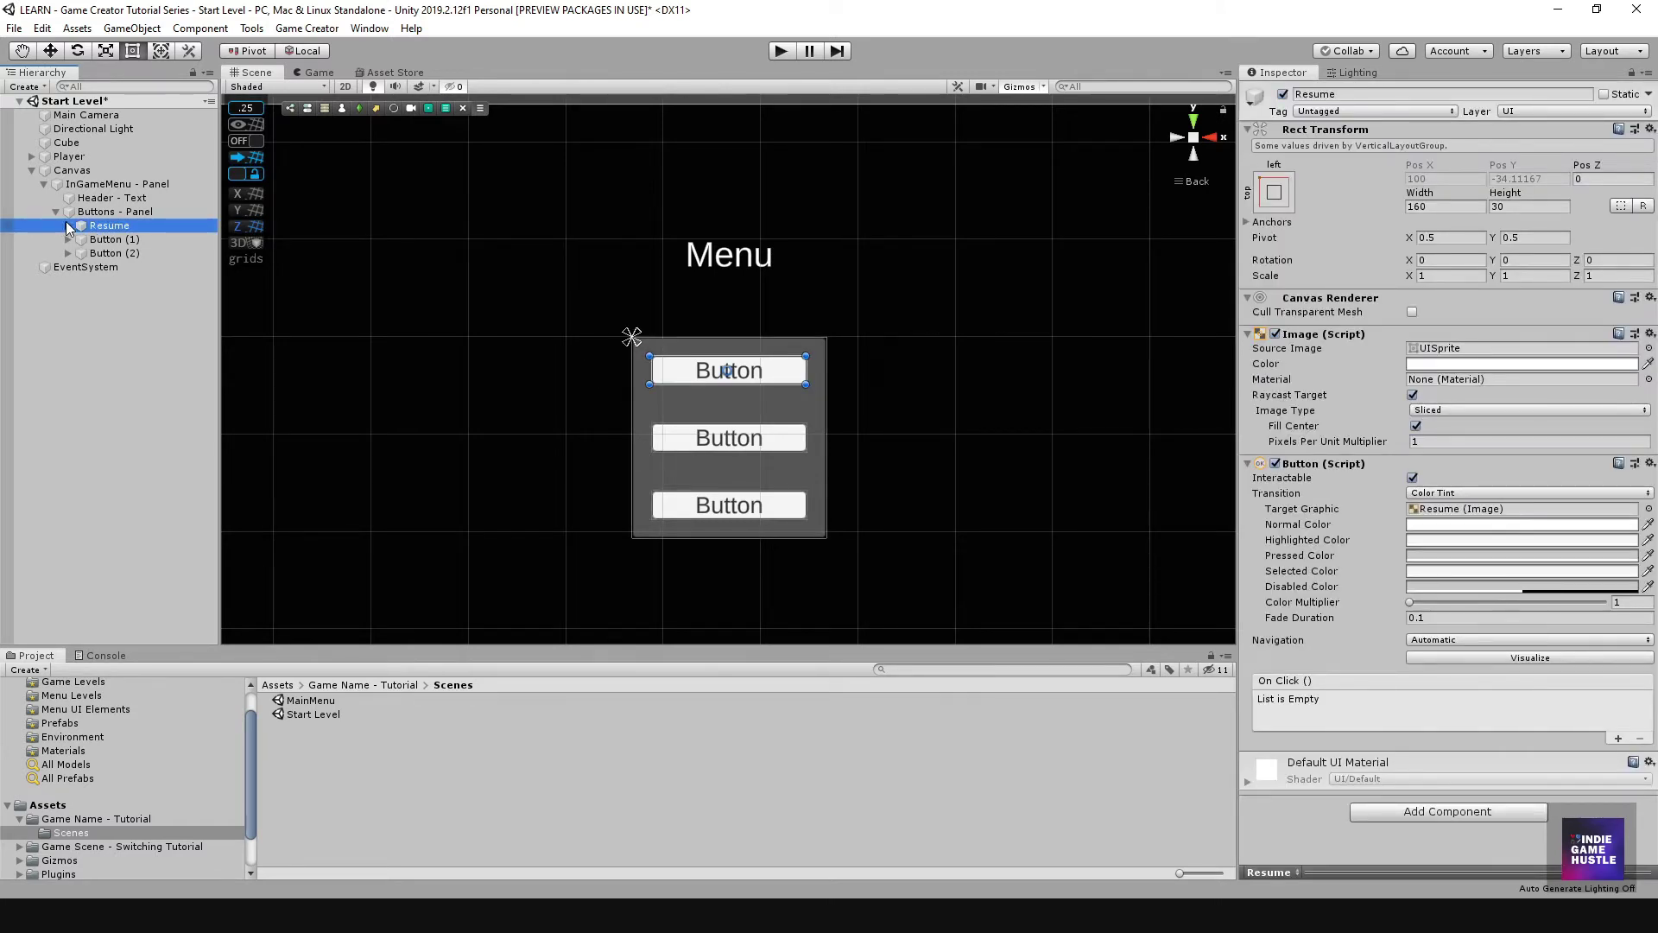
{"action": "left_click", "coordinate": [67, 224]}
{"action": "left_click", "coordinate": [121, 240]}
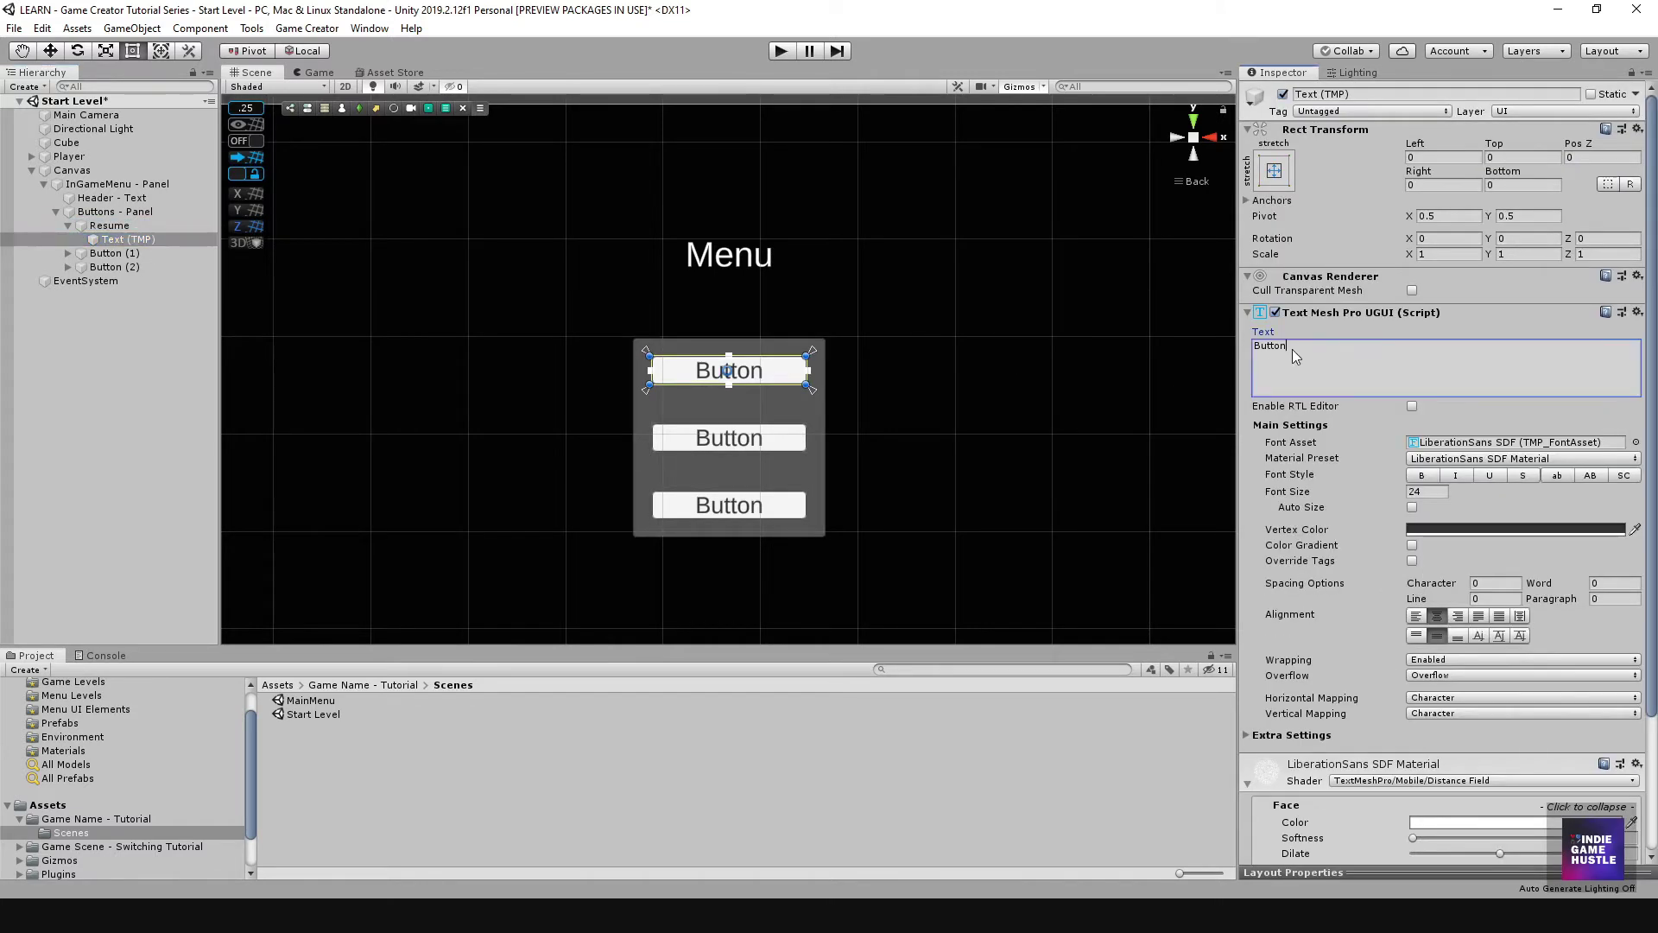
{"action": "double_click", "coordinate": [1285, 347]}
{"action": "type", "text": "Resume"}
{"action": "left_click", "coordinate": [183, 385]}
{"action": "left_click", "coordinate": [116, 252]}
{"action": "left_click", "coordinate": [68, 253]}
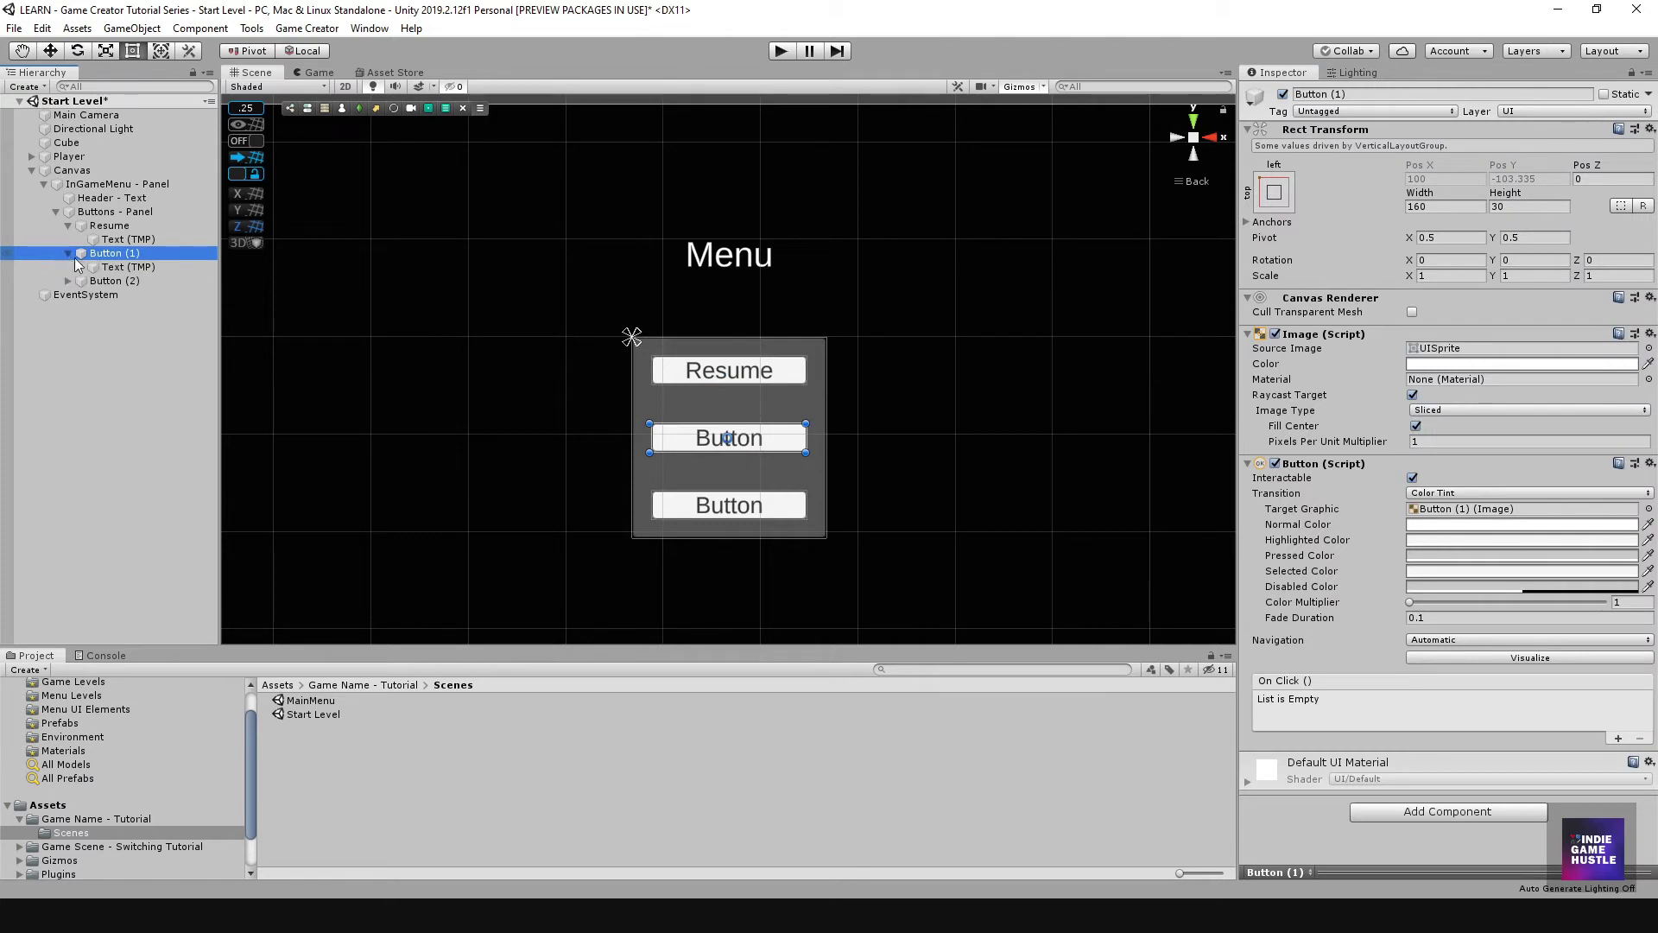
{"action": "left_click", "coordinate": [121, 267]}
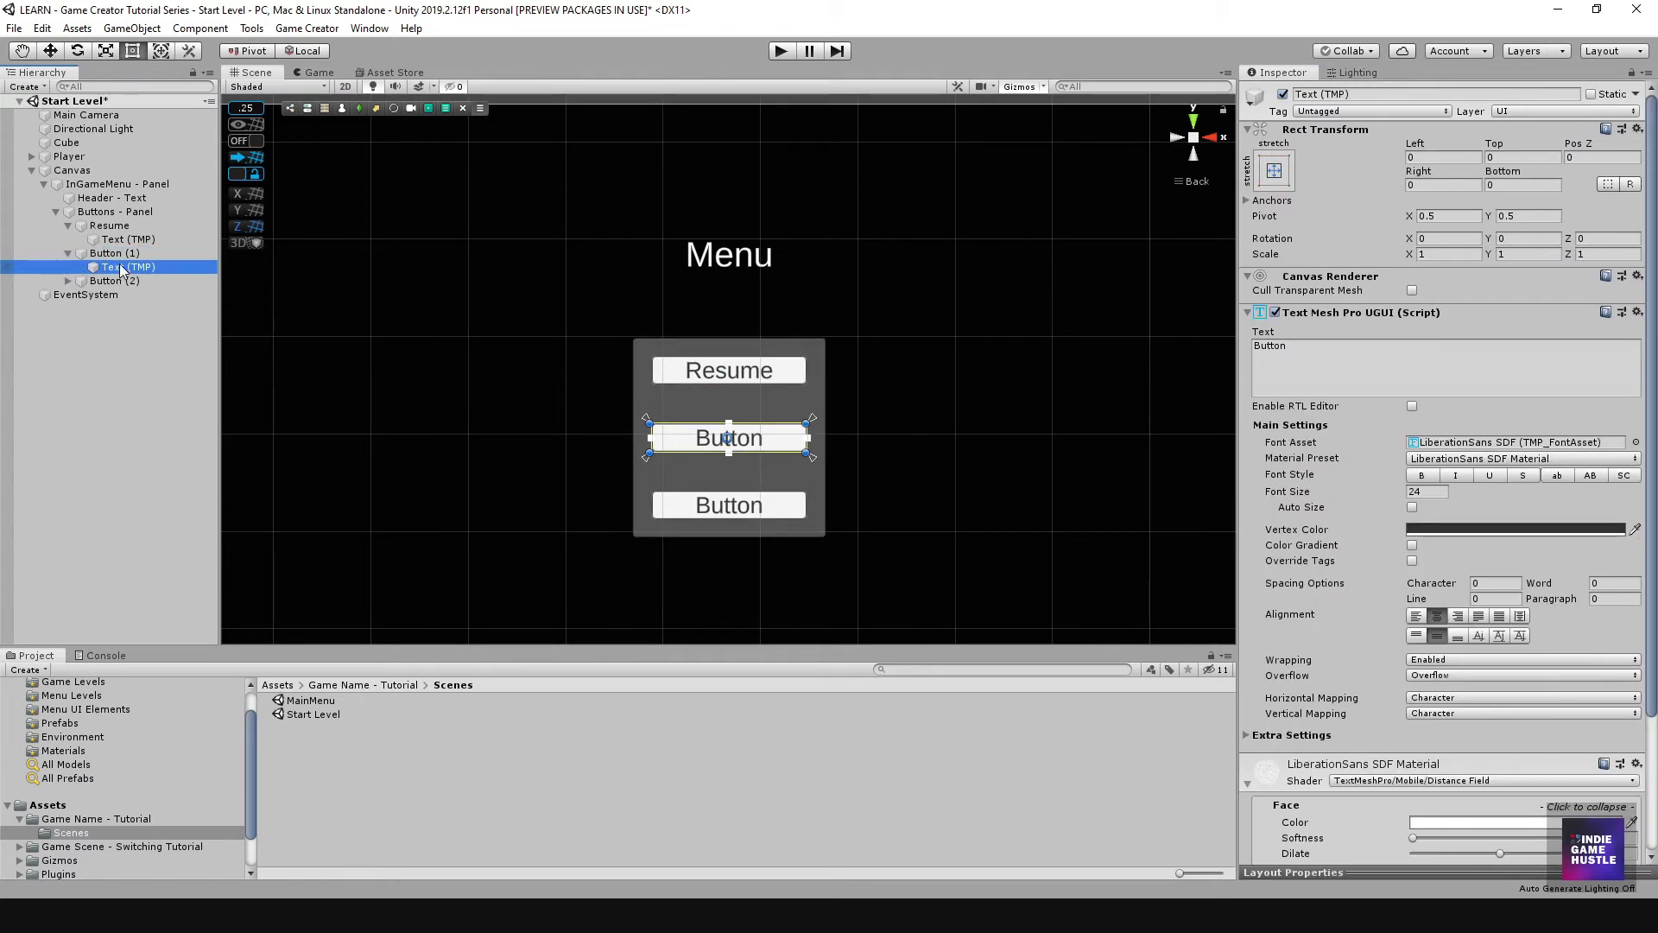
{"action": "left_click", "coordinate": [118, 253]}
Step: Rename the first two buttons to 'Save - BTN' and 'Resume - BTN'
{"action": "left_click", "coordinate": [119, 254]}
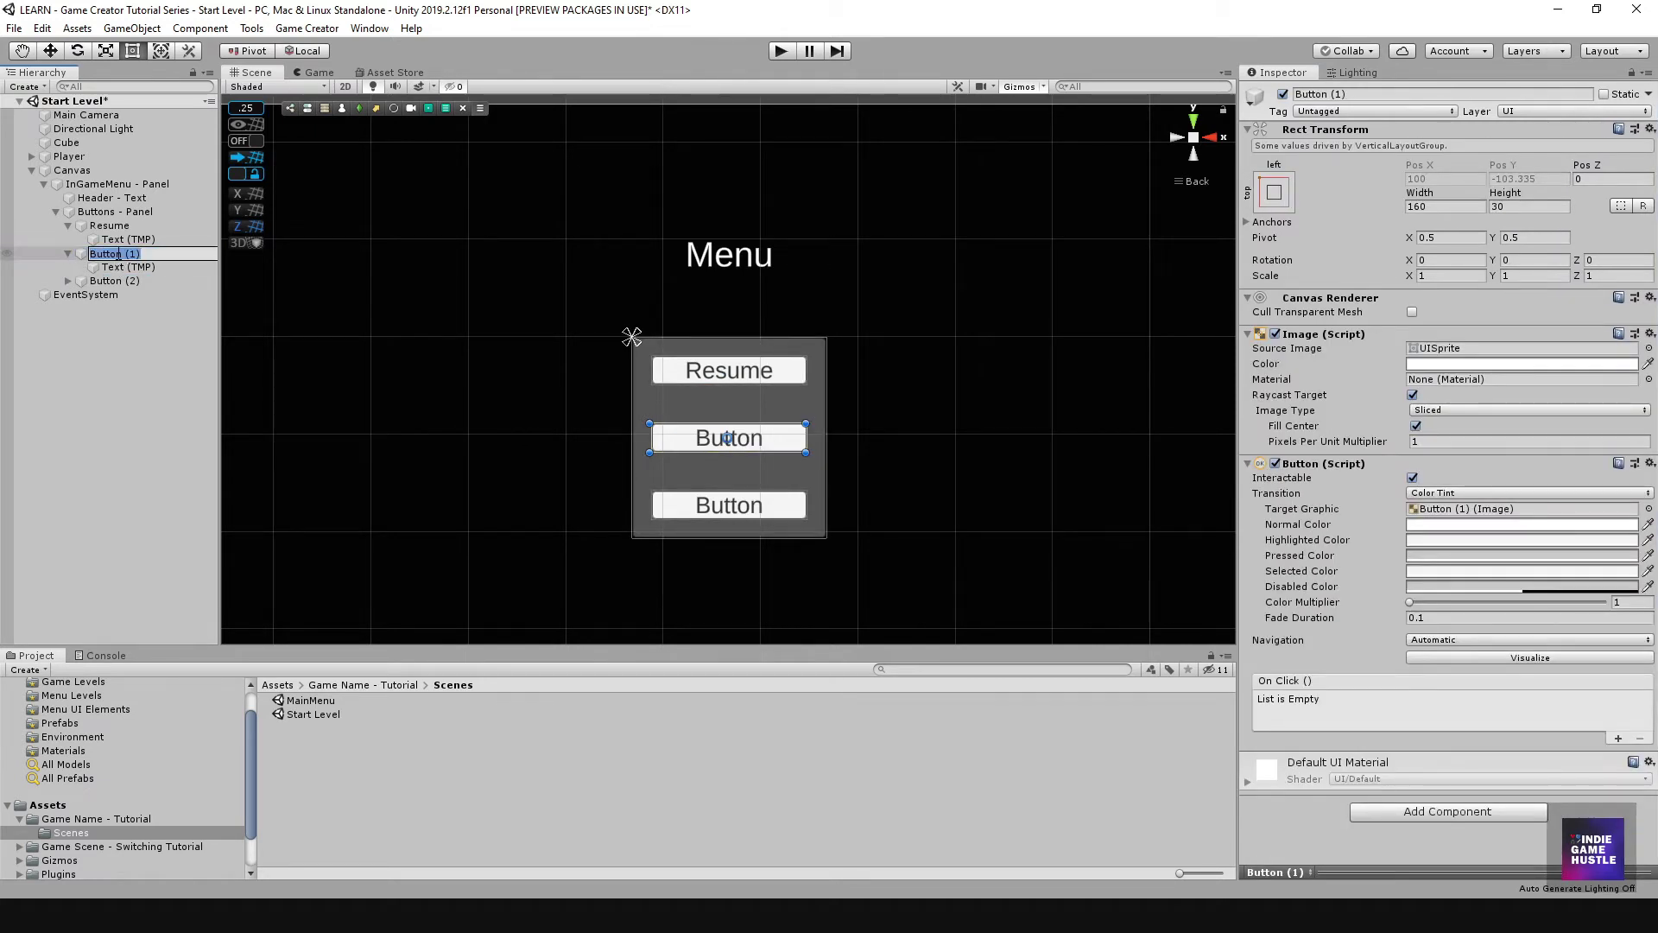
{"action": "type", "text": "Save - BTN"}
{"action": "key", "text": "Return"}
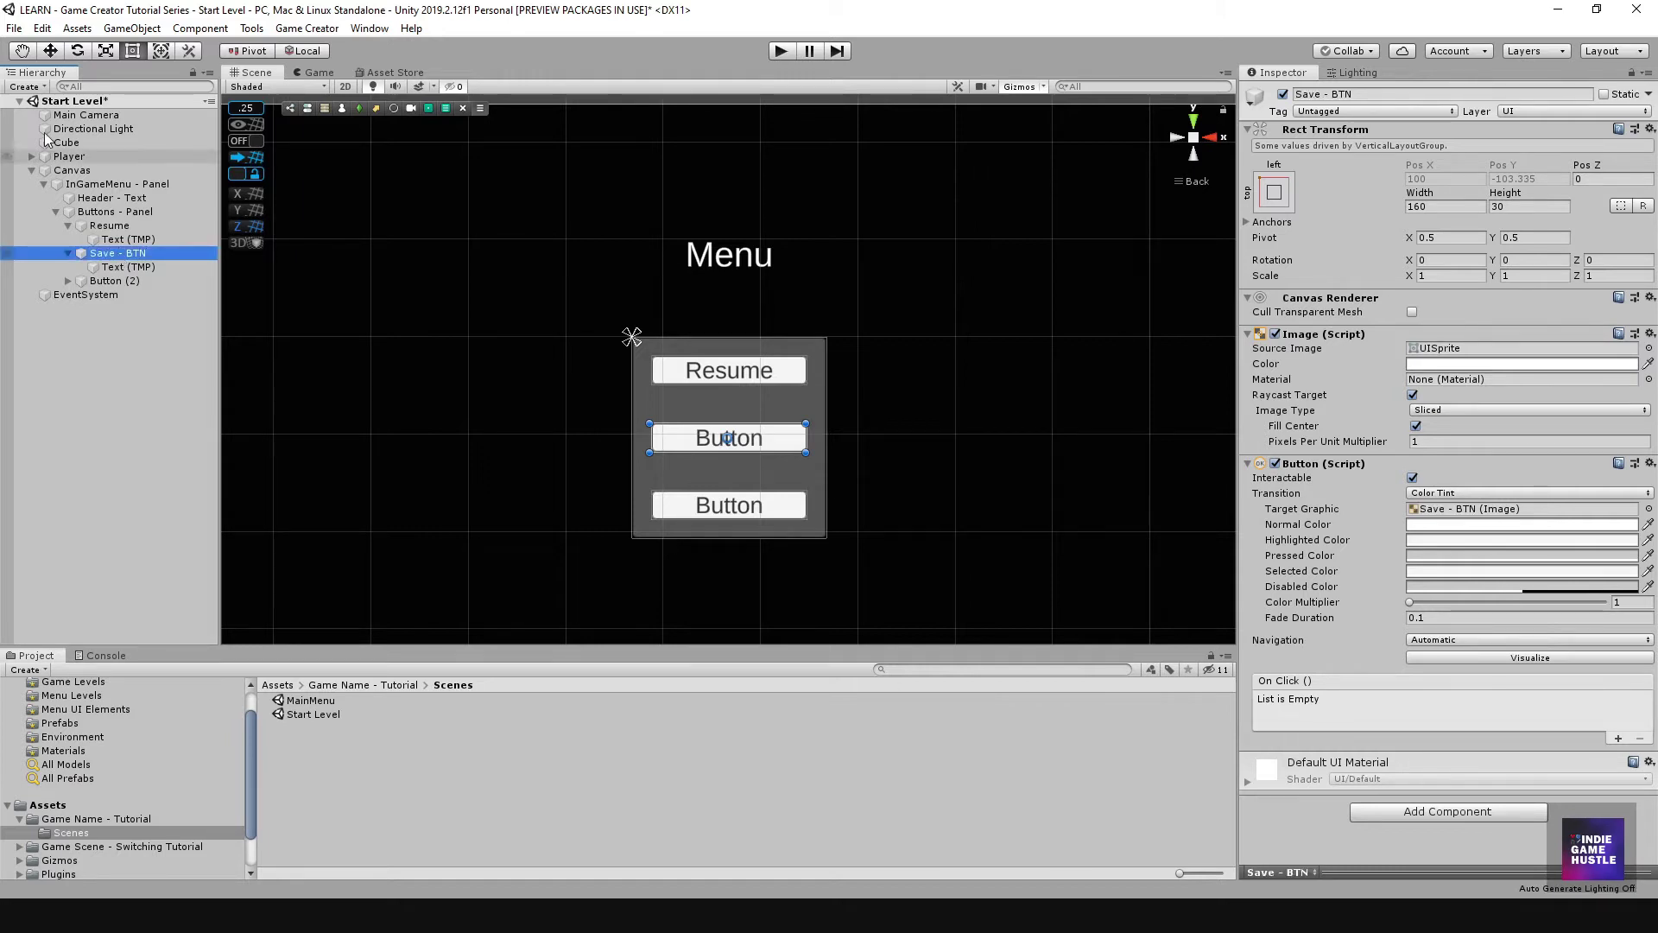
{"action": "left_click", "coordinate": [126, 229]}
{"action": "double_click", "coordinate": [126, 228]}
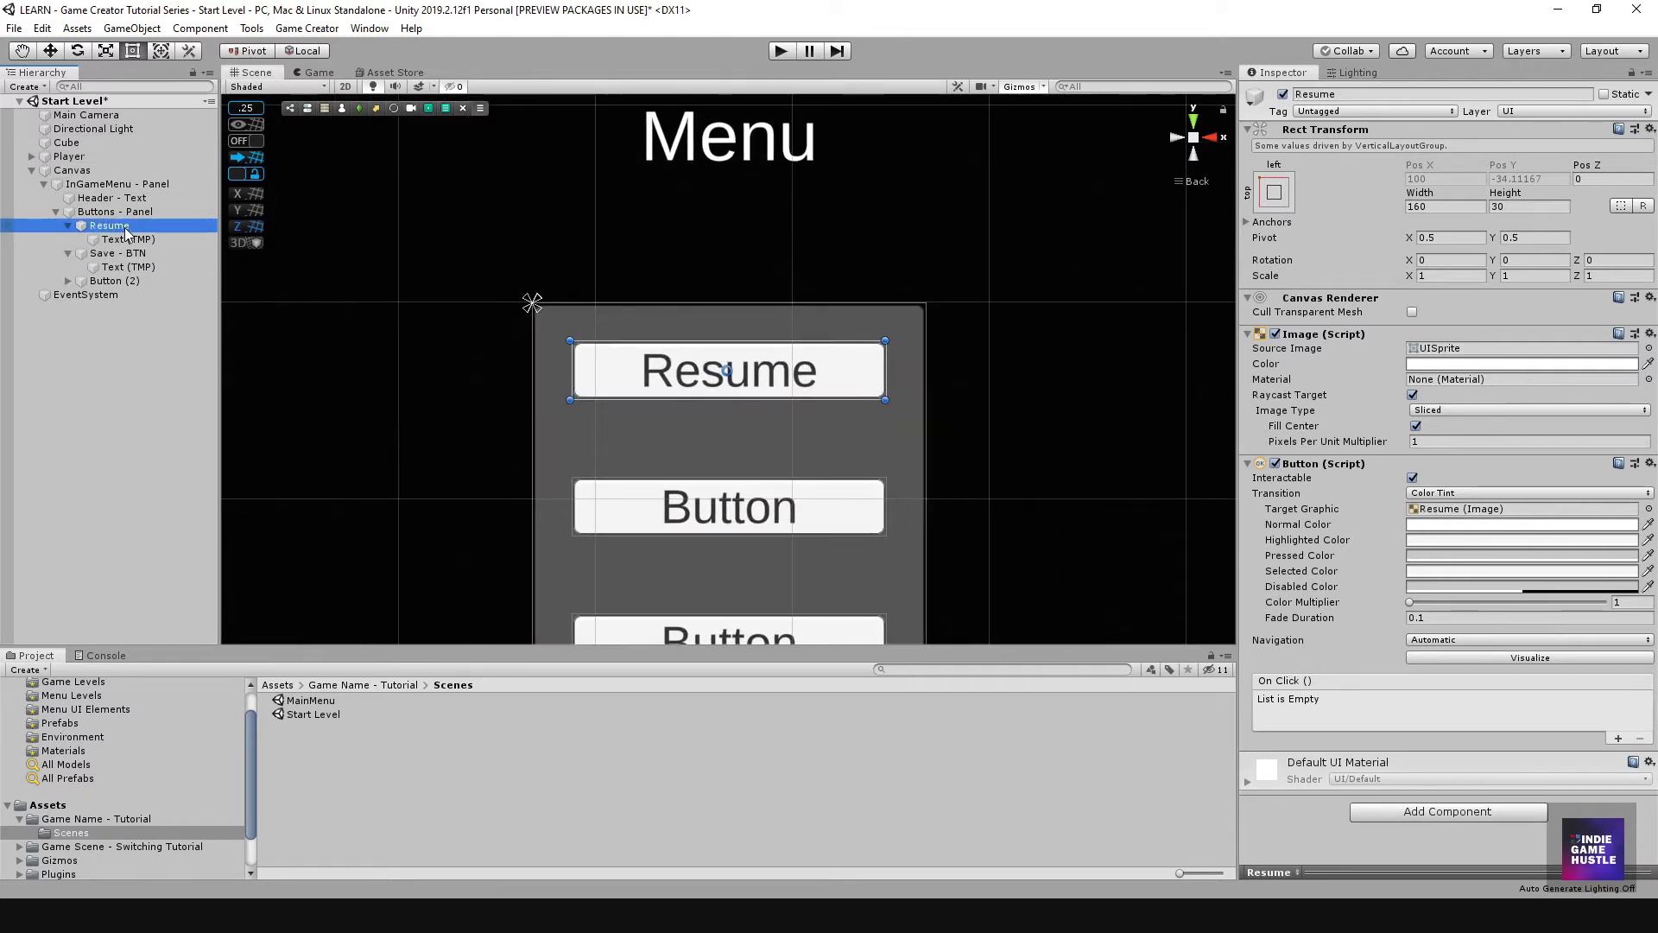
{"action": "left_click", "coordinate": [131, 227]}
{"action": "type", "text": "-"}
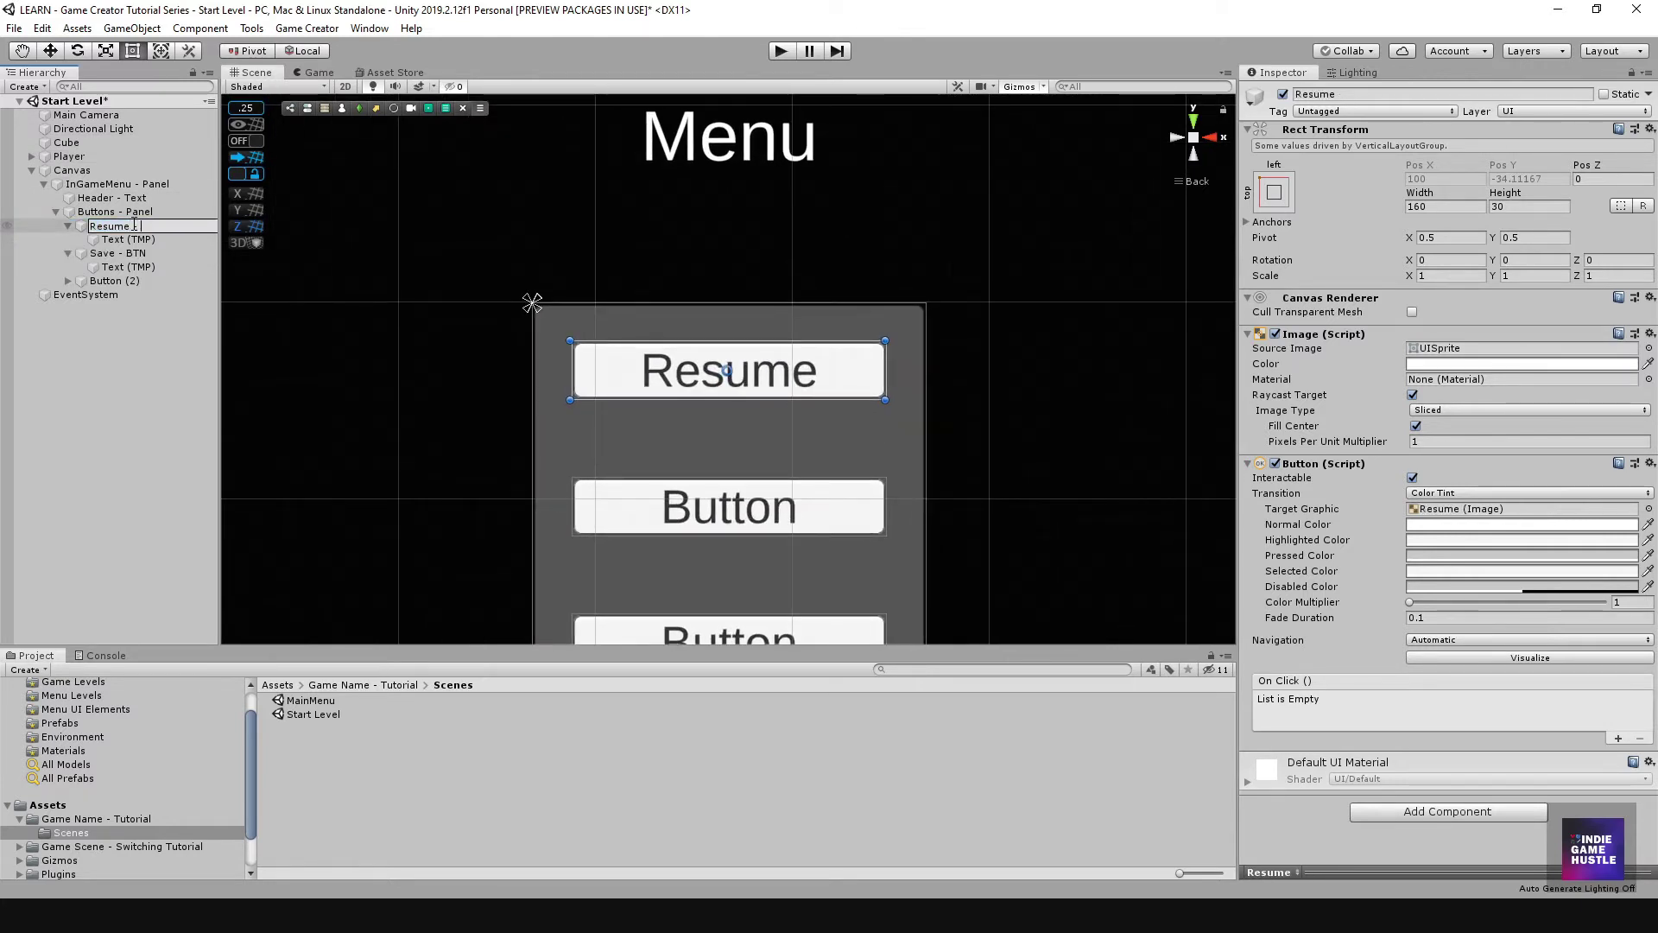
{"action": "type", "text": " BTN"}
{"action": "key", "text": "Return"}
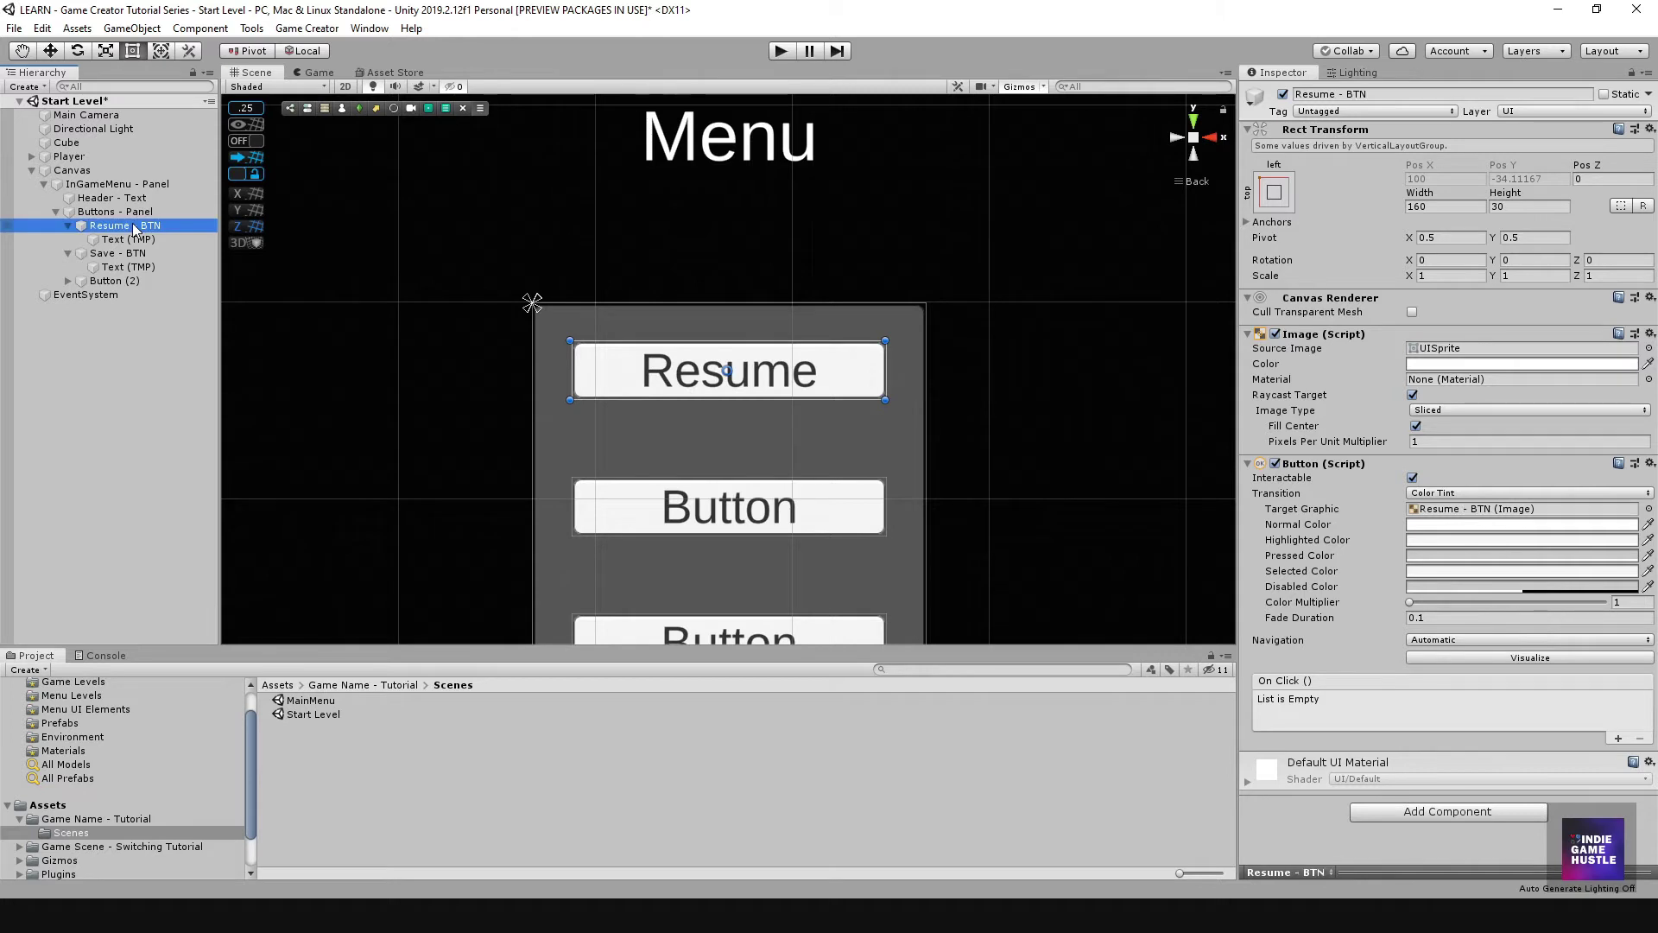
Step: Rename the bottom button to 'Goto Main Menu', correcting the 'Got' typo
{"action": "left_click", "coordinate": [118, 281]}
{"action": "double_click", "coordinate": [118, 281]}
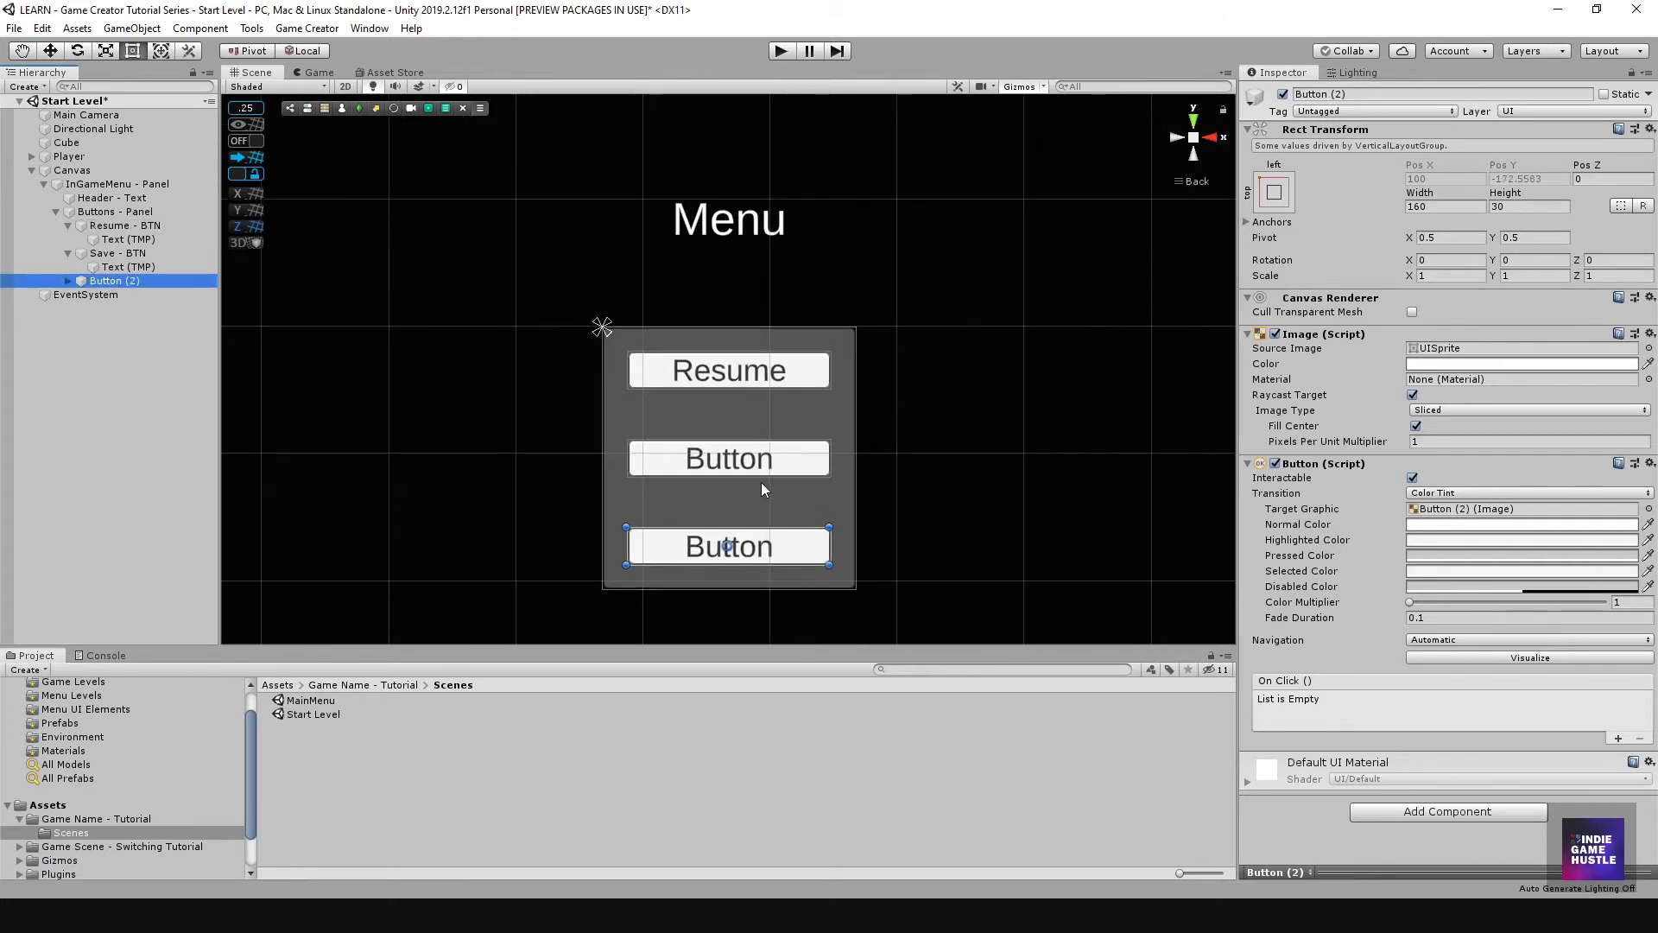
{"action": "left_click", "coordinate": [99, 284]}
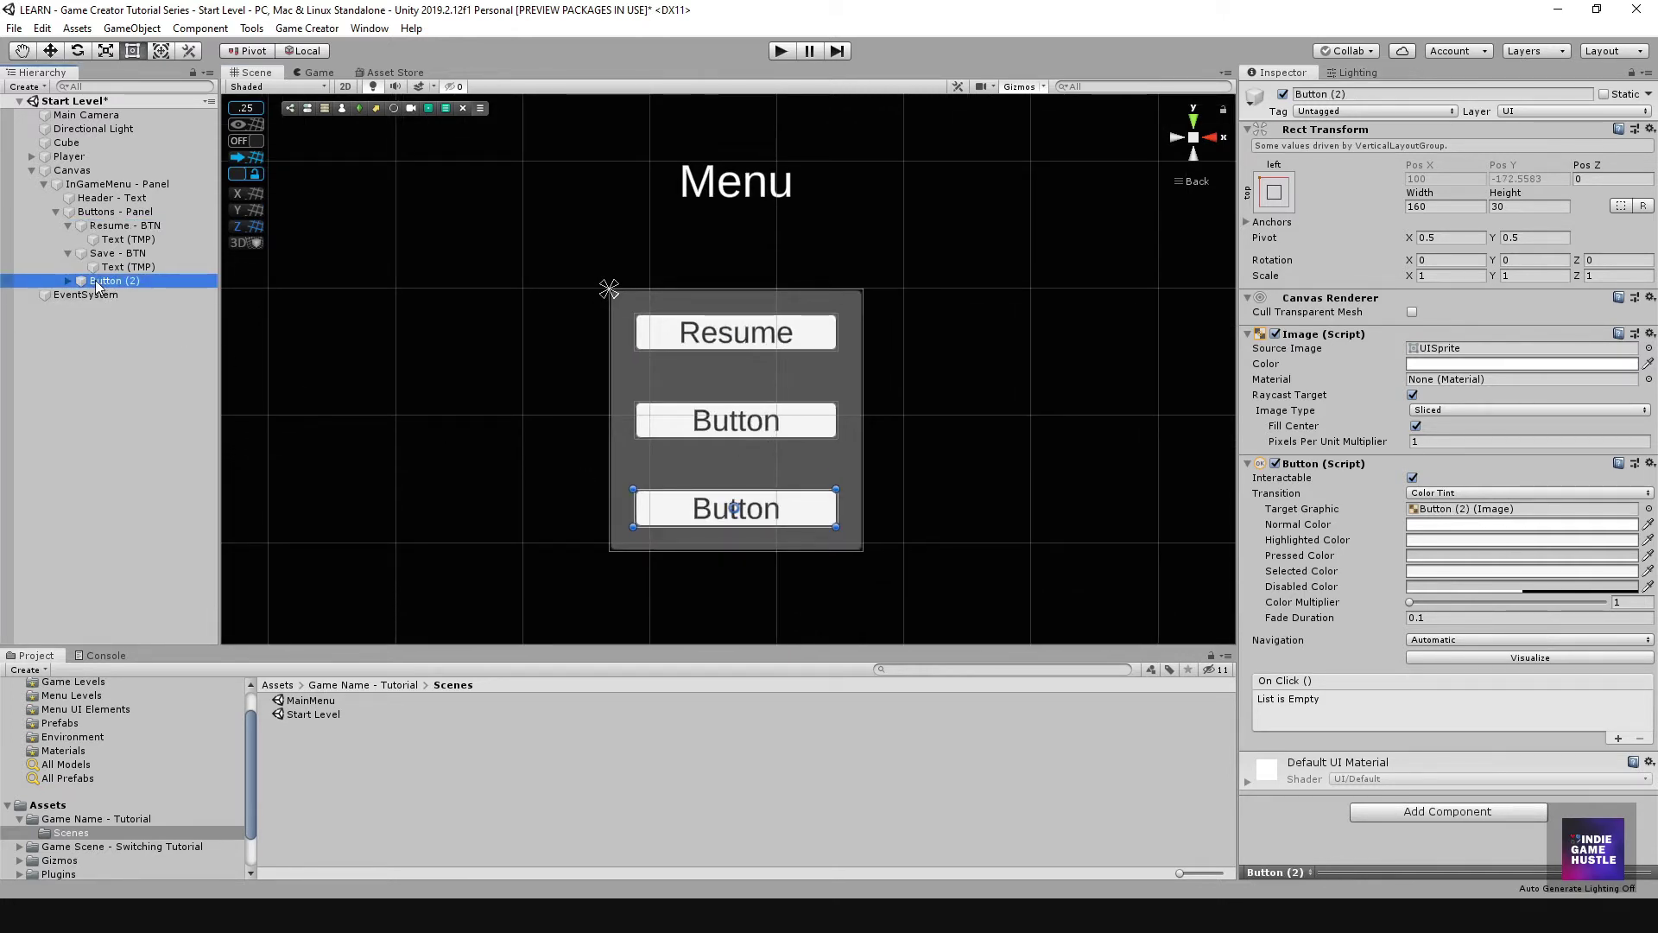
{"action": "left_click", "coordinate": [97, 284]}
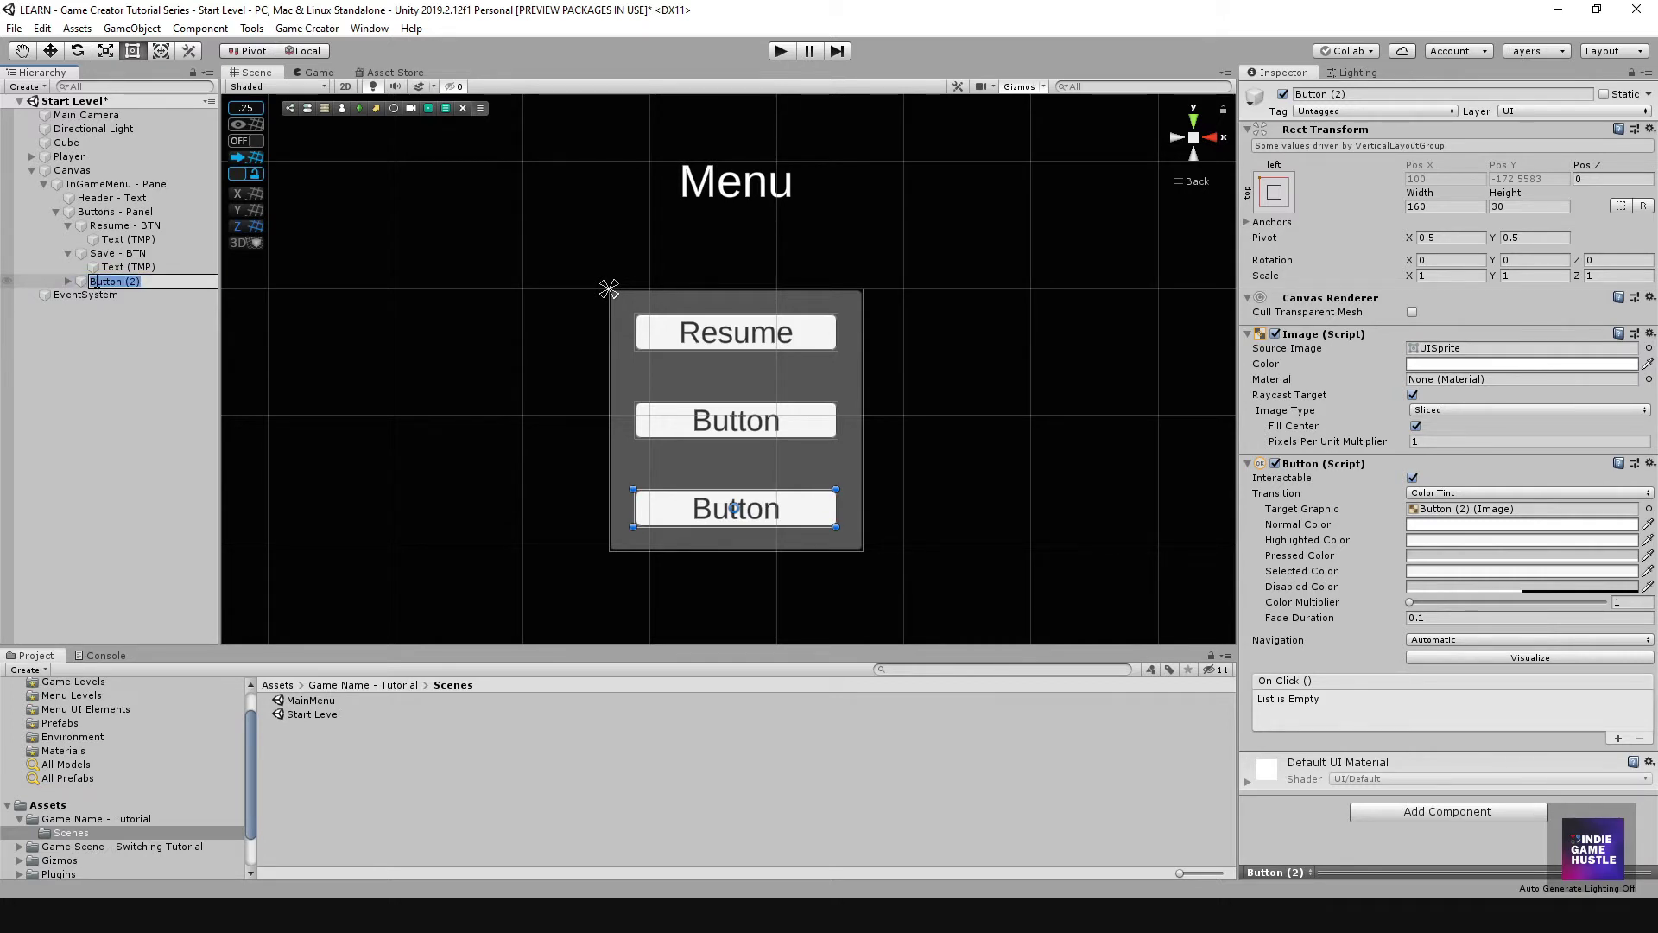
{"action": "type", "text": "R"}
{"action": "type", "text": "eturn"}
{"action": "type", "text": "Got Main"}
{"action": "type", "text": " Menu"}
{"action": "key", "text": "Return"}
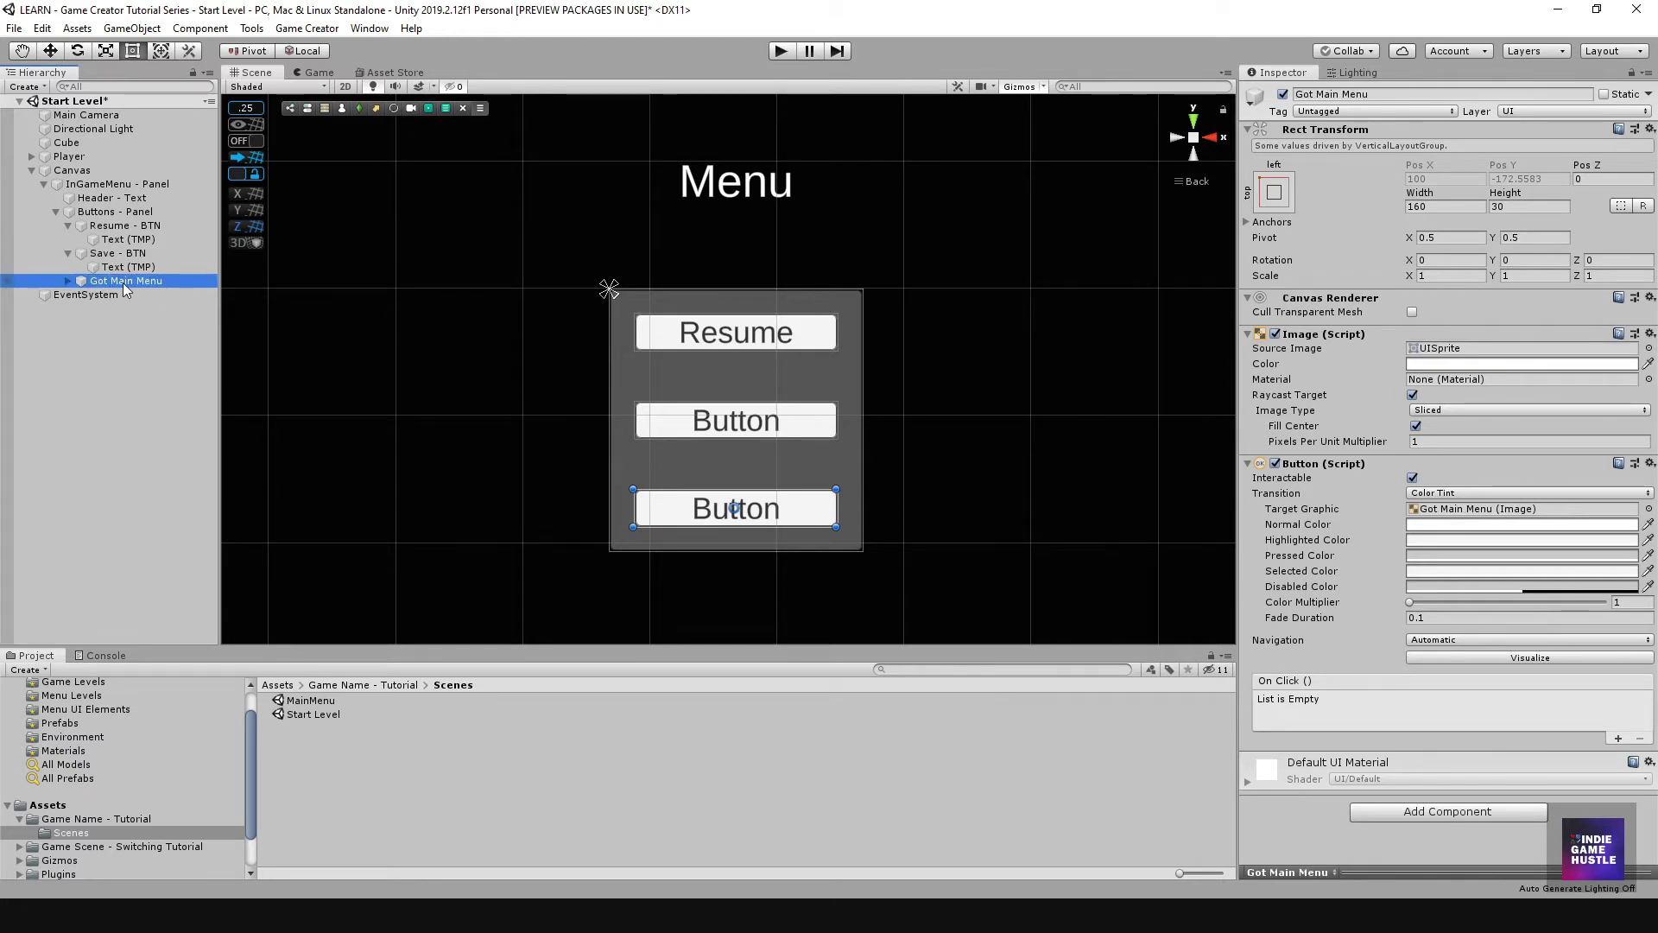
{"action": "left_click", "coordinate": [110, 288]}
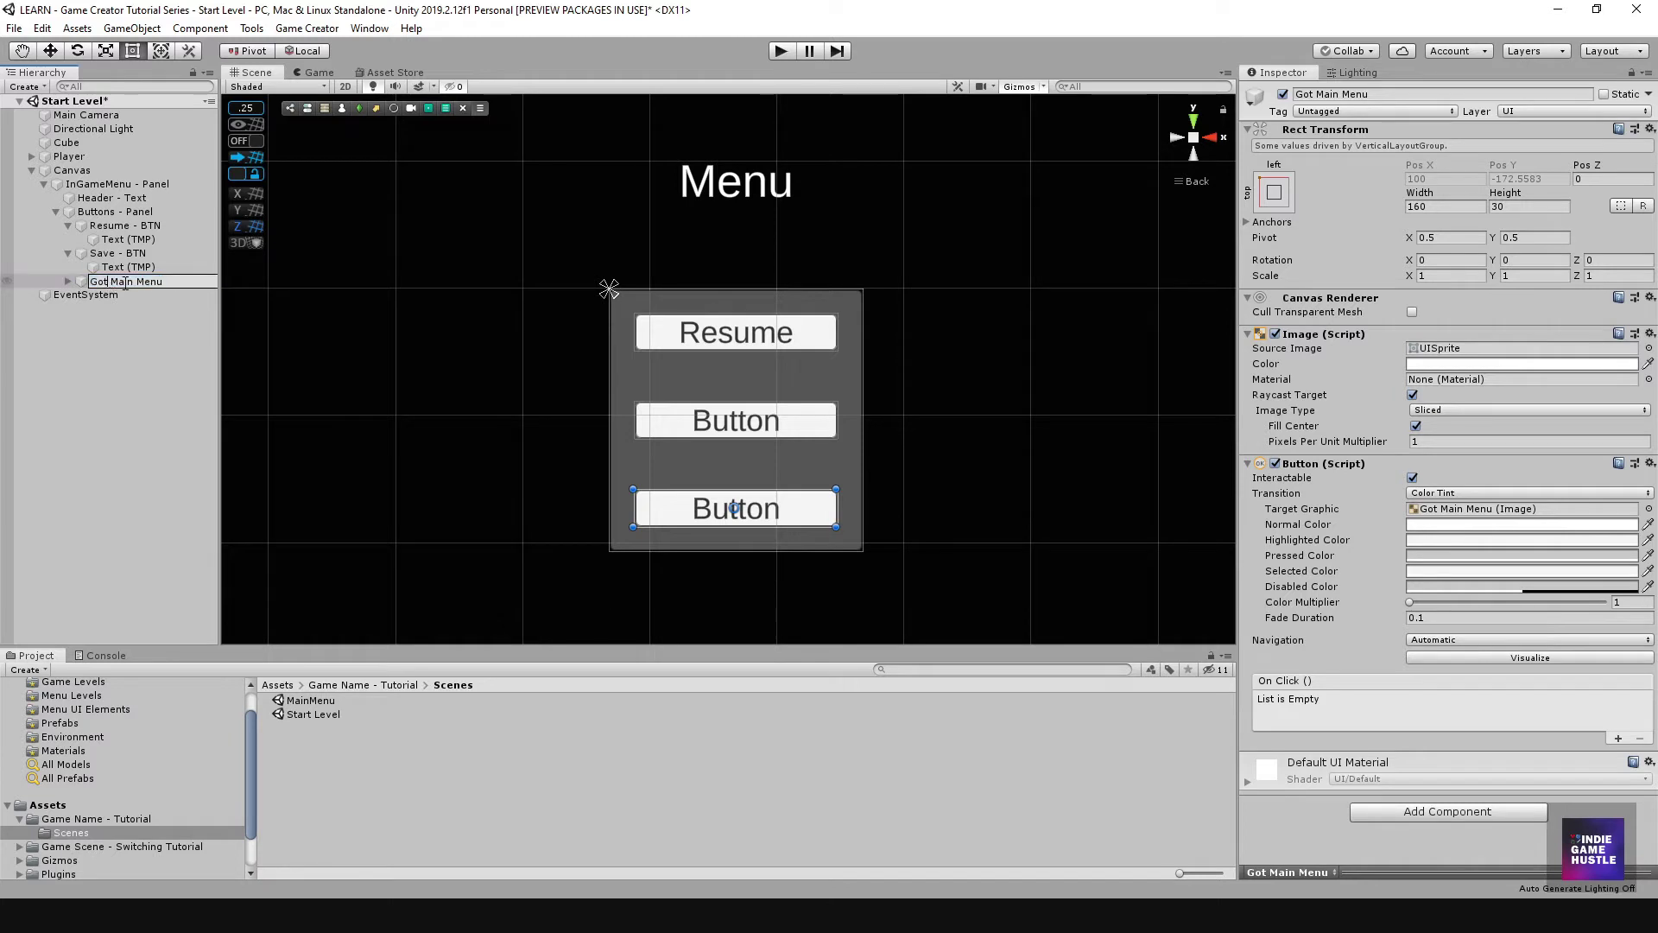
{"action": "type", "text": "o"}
{"action": "key", "text": "Return"}
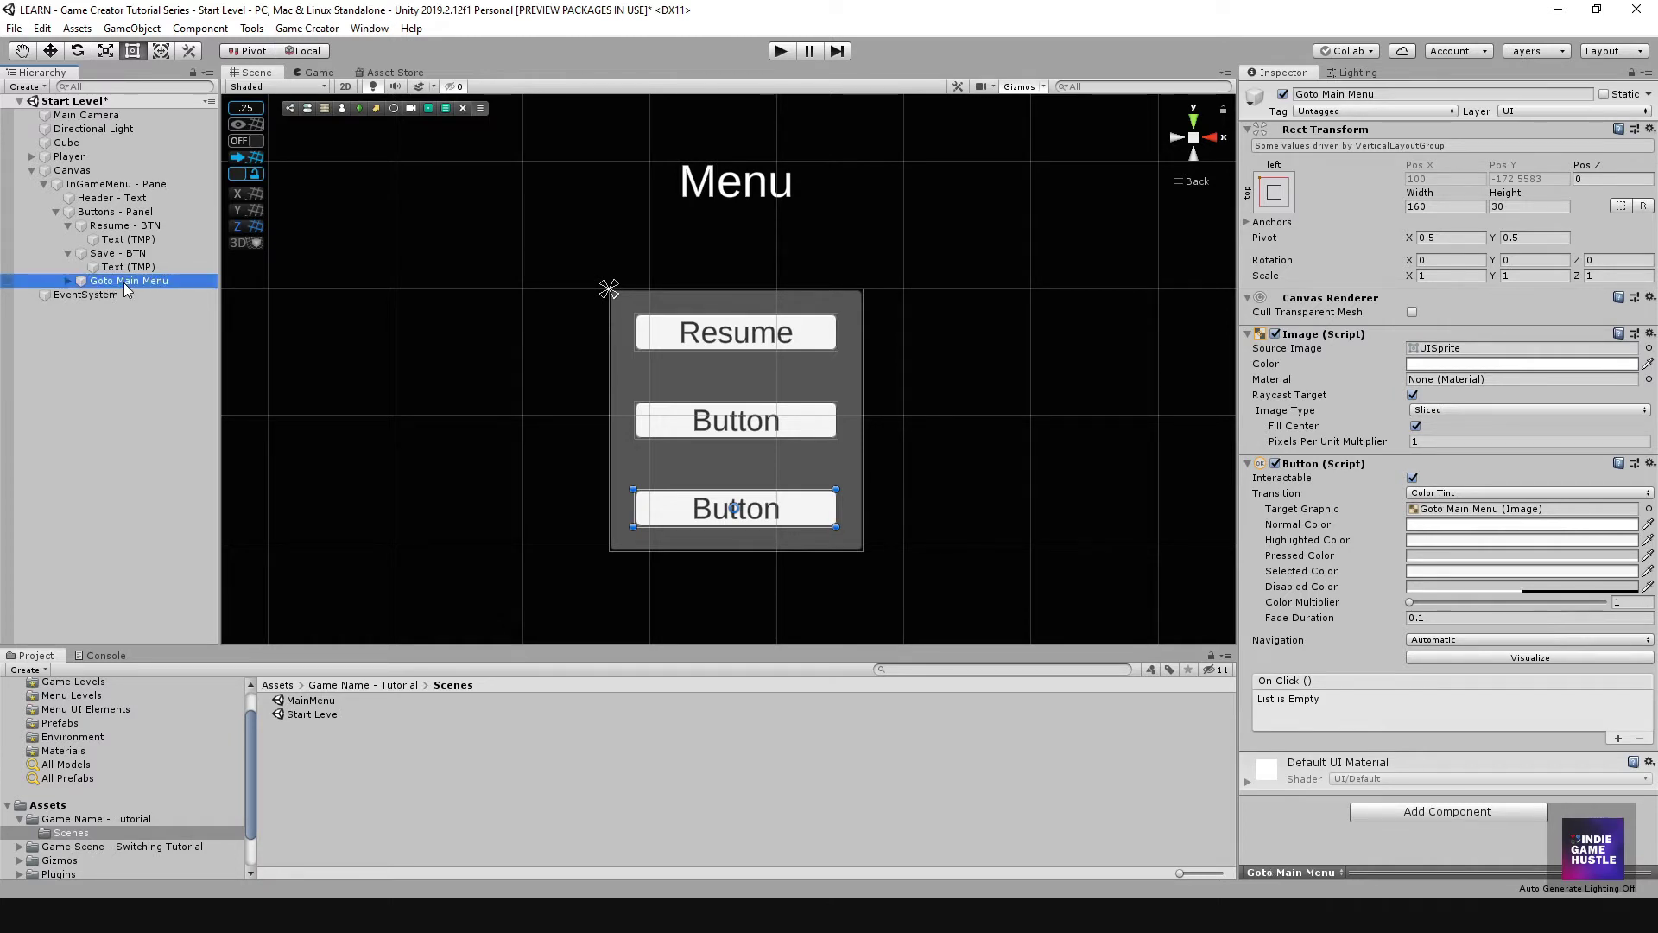
Step: Set the Goto Main Menu button's label text to 'Quit'
{"action": "left_click", "coordinate": [70, 282]}
{"action": "left_click", "coordinate": [137, 295]}
{"action": "left_click", "coordinate": [1324, 358]}
{"action": "double_click", "coordinate": [1321, 351]}
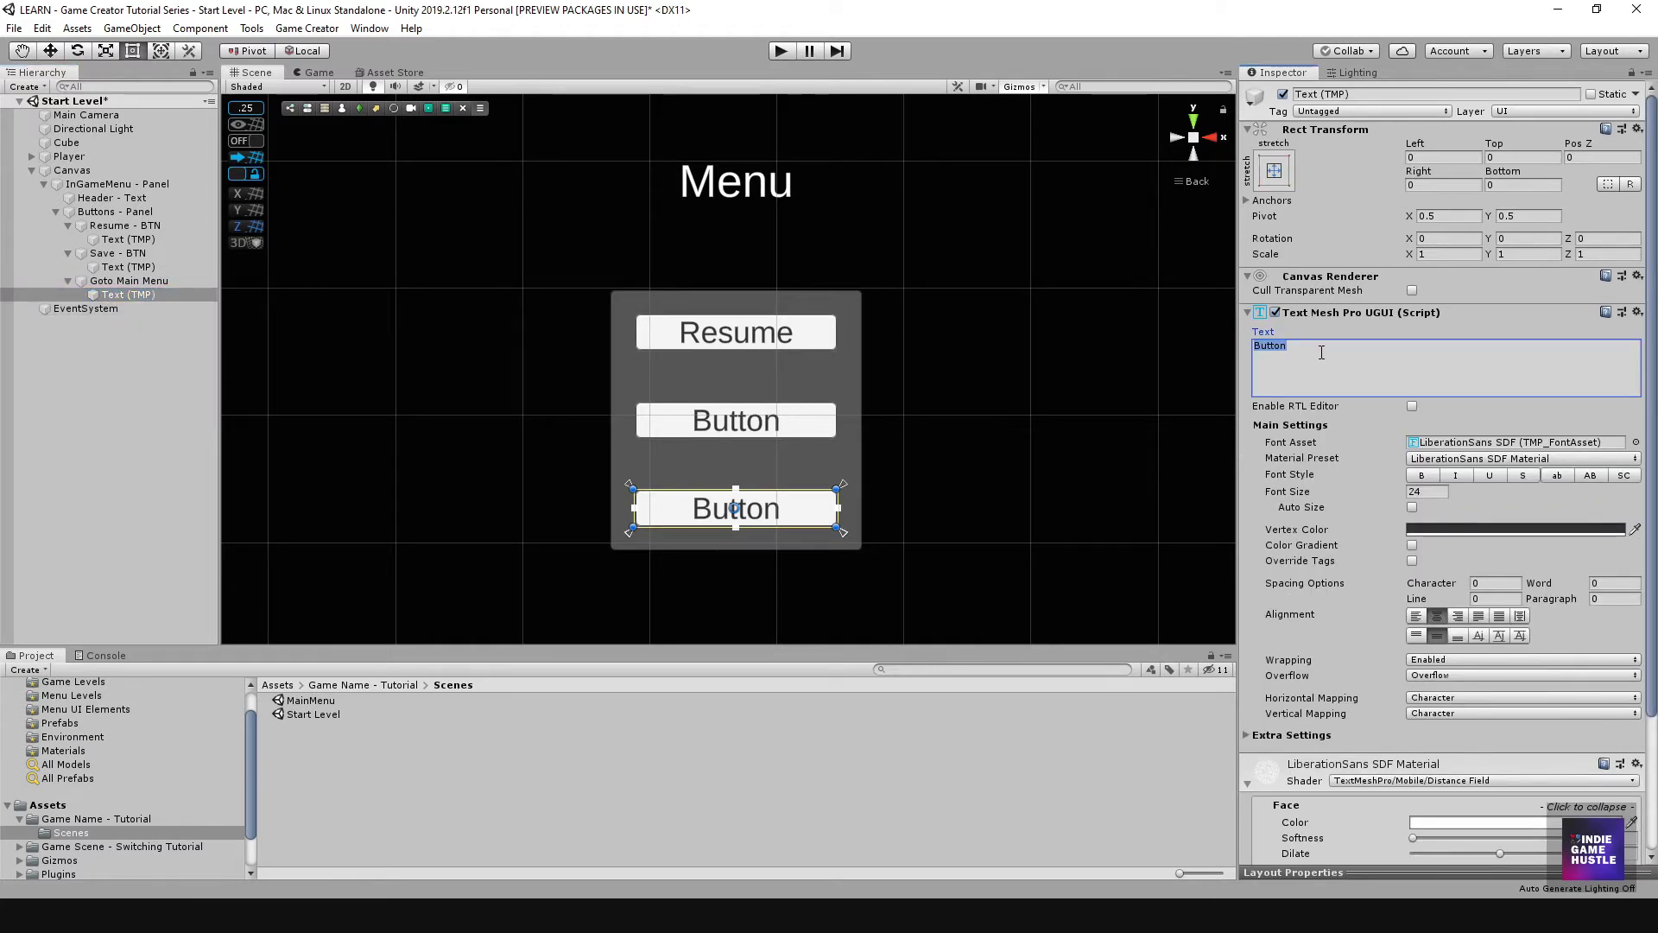
{"action": "type", "text": "Go"}
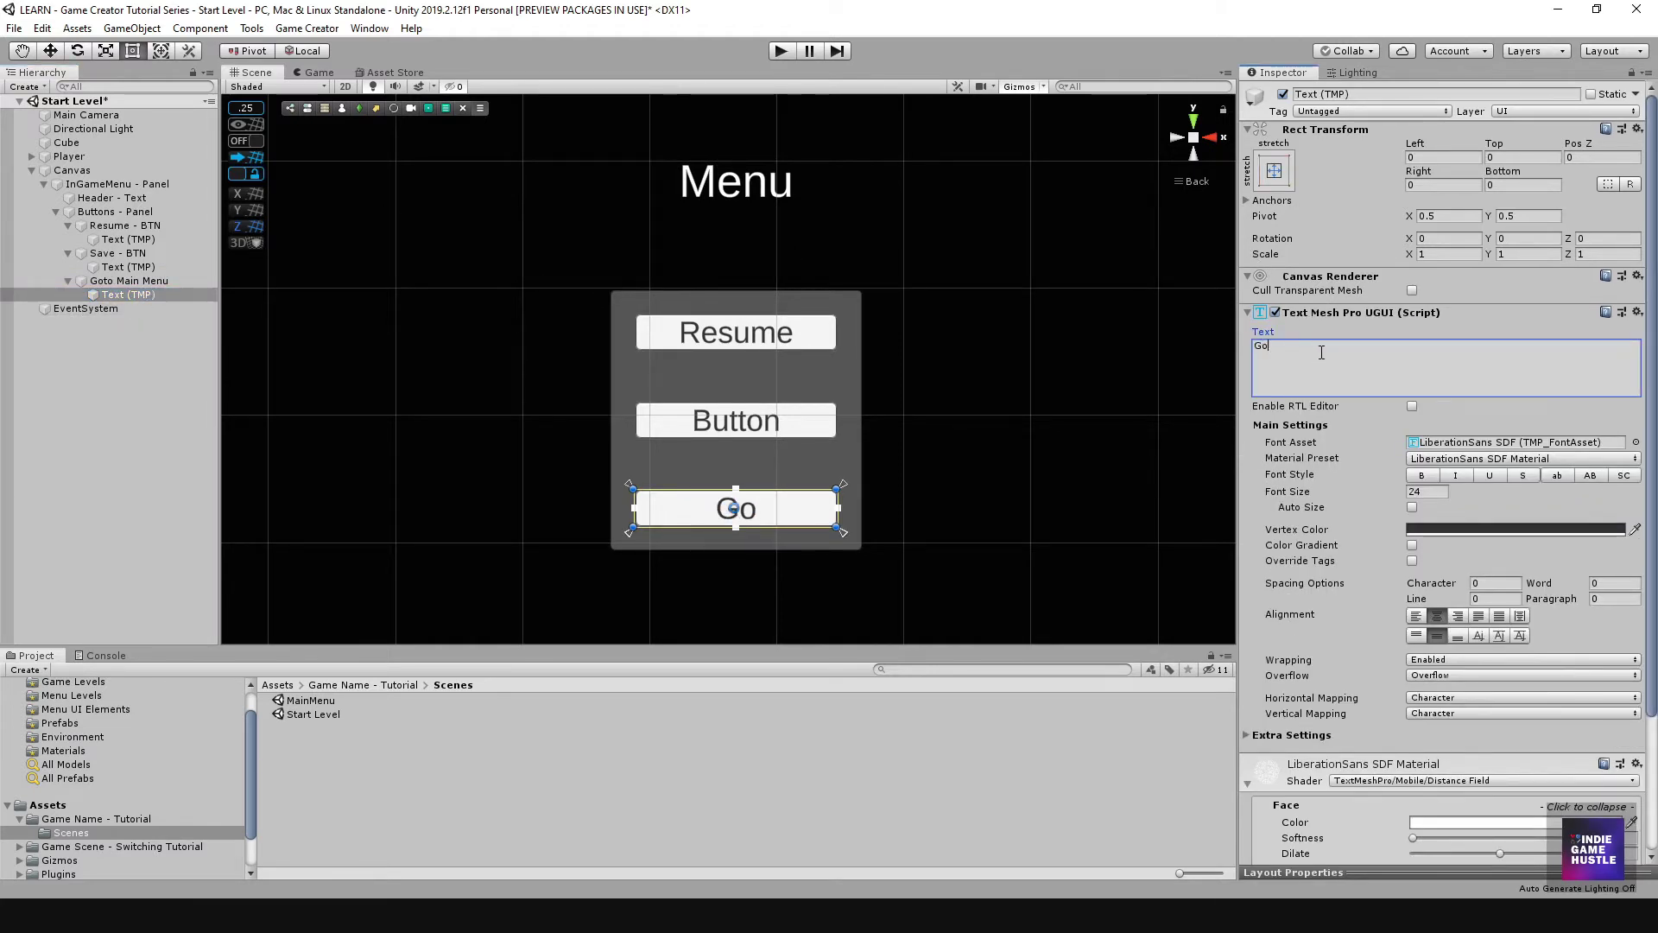
{"action": "type", "text": "to Main"}
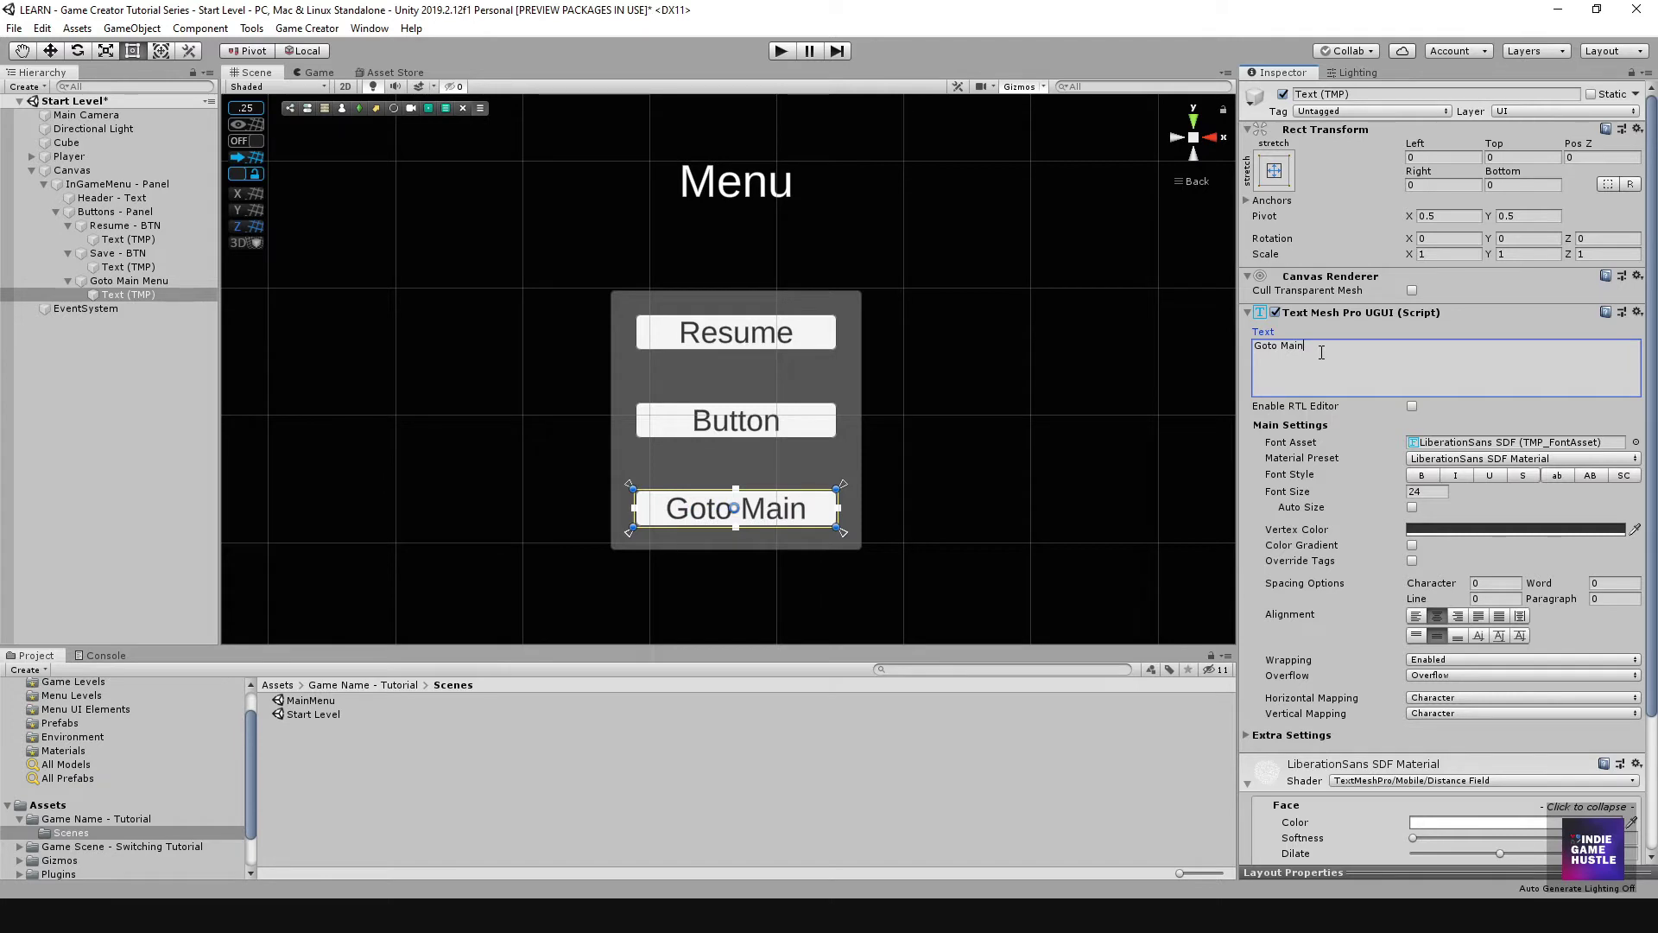
{"action": "type", "text": " Menu"}
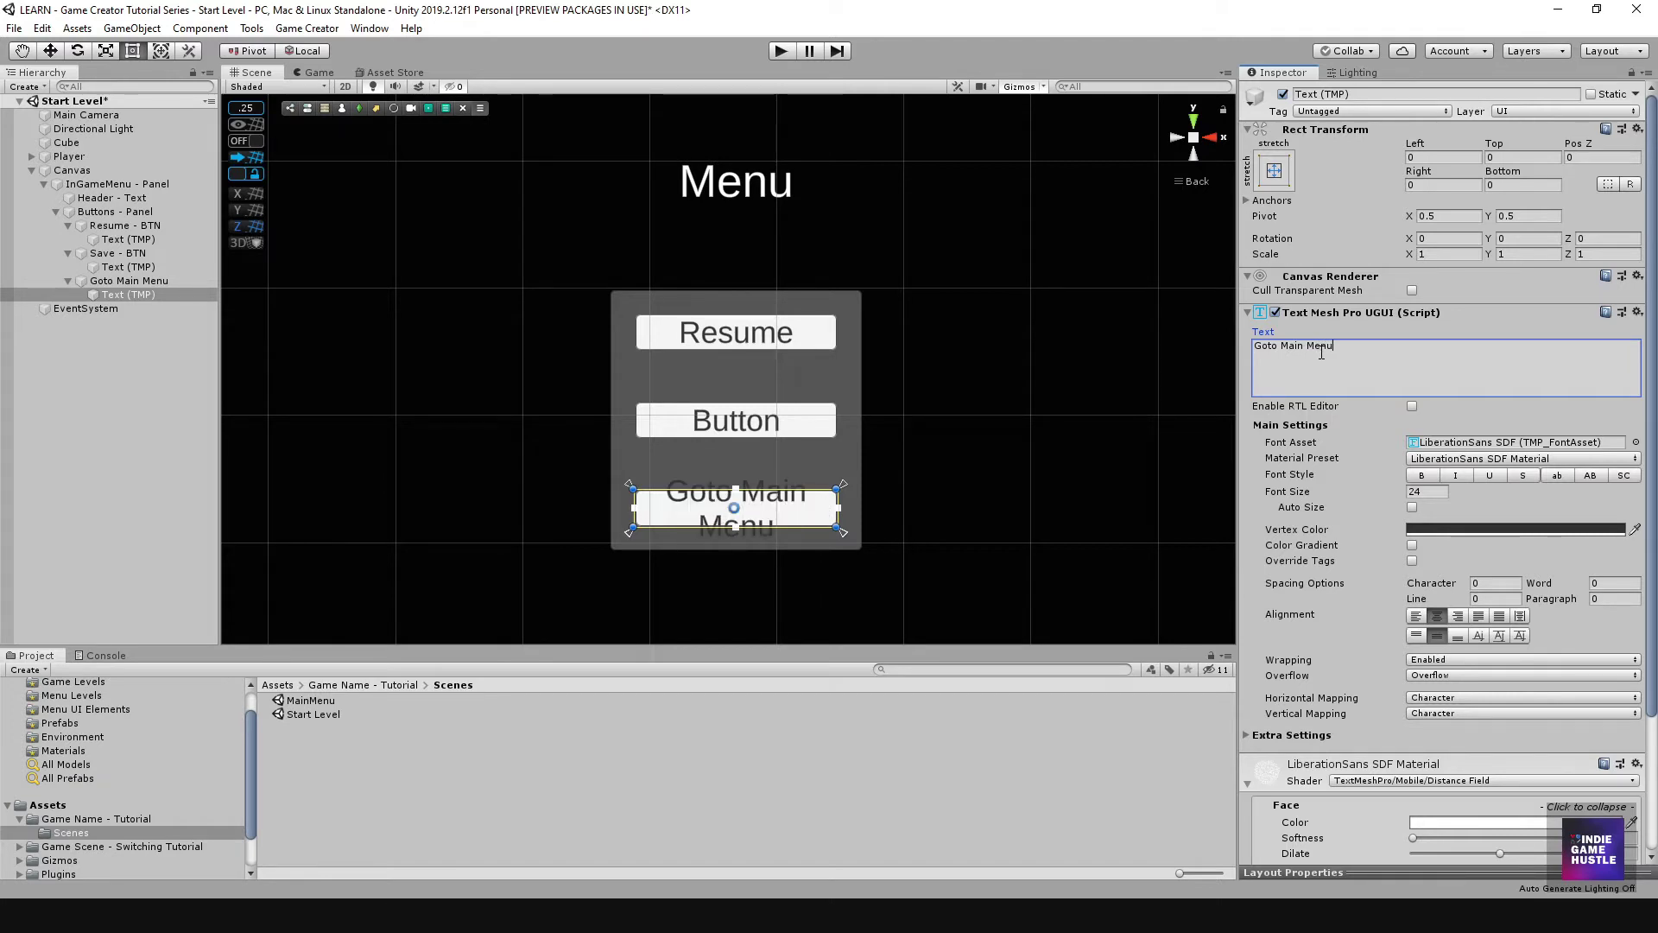
{"action": "key", "text": "BackSpace"}
{"action": "key", "text": "BackSpace"}
{"action": "key", "text": "BackSpace"}
{"action": "key", "text": "BackSpace"}
{"action": "key", "text": "BackSpace"}
{"action": "key", "text": "BackSpace"}
{"action": "key", "text": "BackSpace"}
{"action": "key", "text": "BackSpace"}
{"action": "key", "text": "BackSpace"}
{"action": "key", "text": "BackSpace"}
{"action": "key", "text": "BackSpace"}
{"action": "key", "text": "BackSpace"}
{"action": "key", "text": "BackSpace"}
{"action": "key", "text": "BackSpace"}
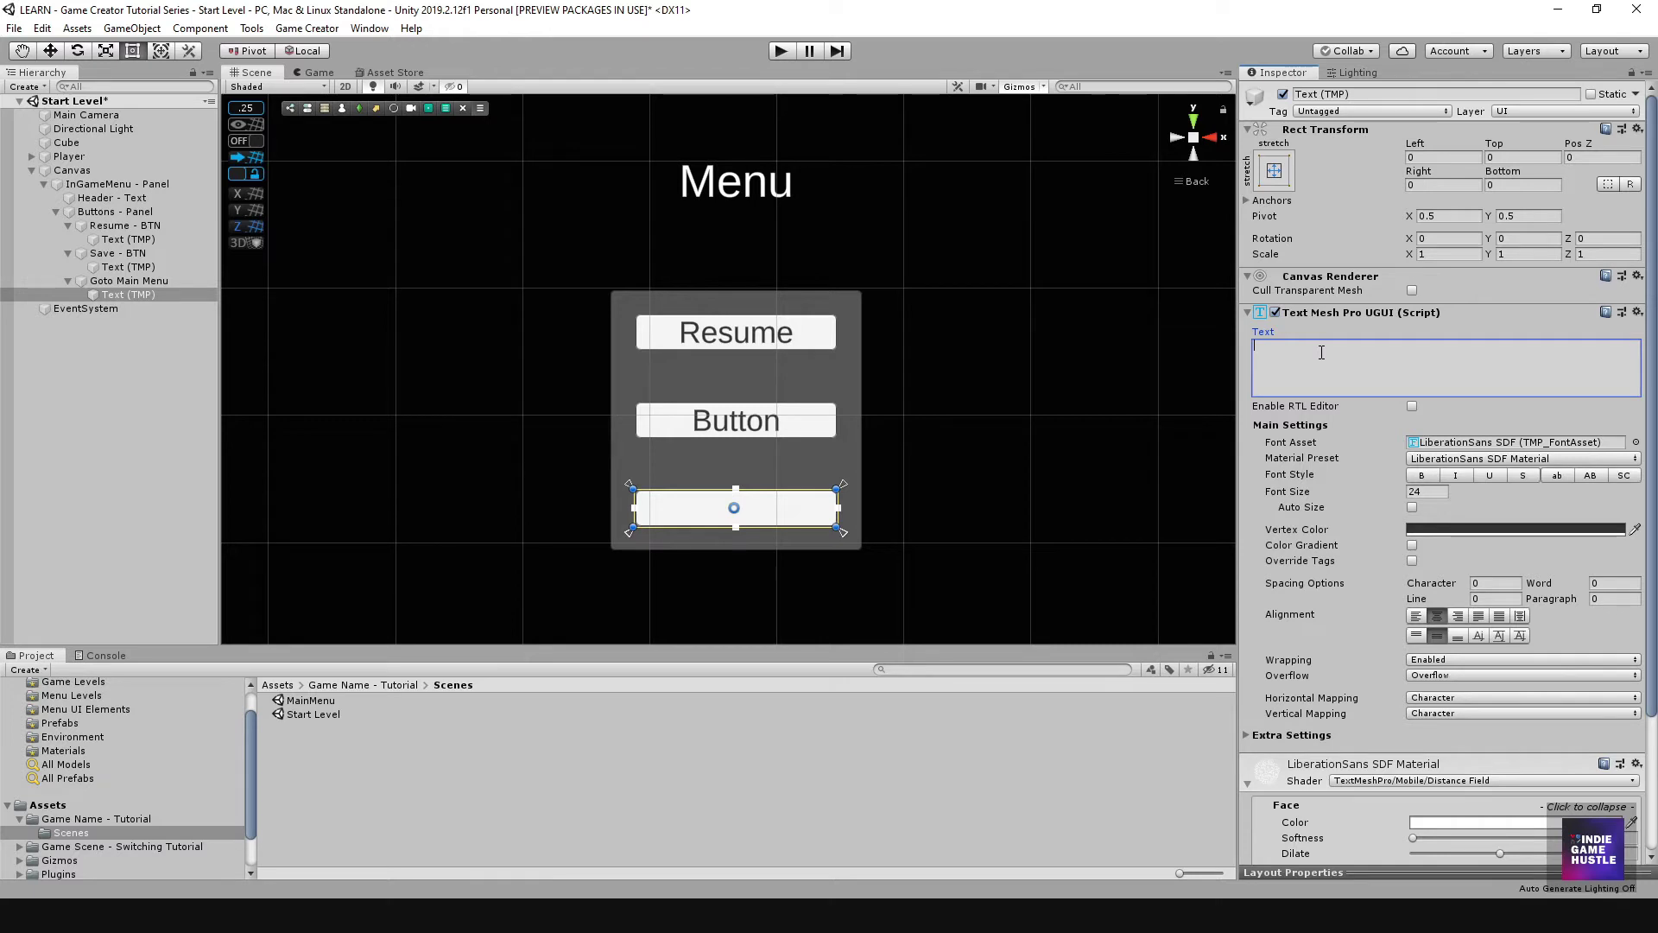
{"action": "type", "text": "Quit"}
{"action": "left_click", "coordinate": [113, 455]}
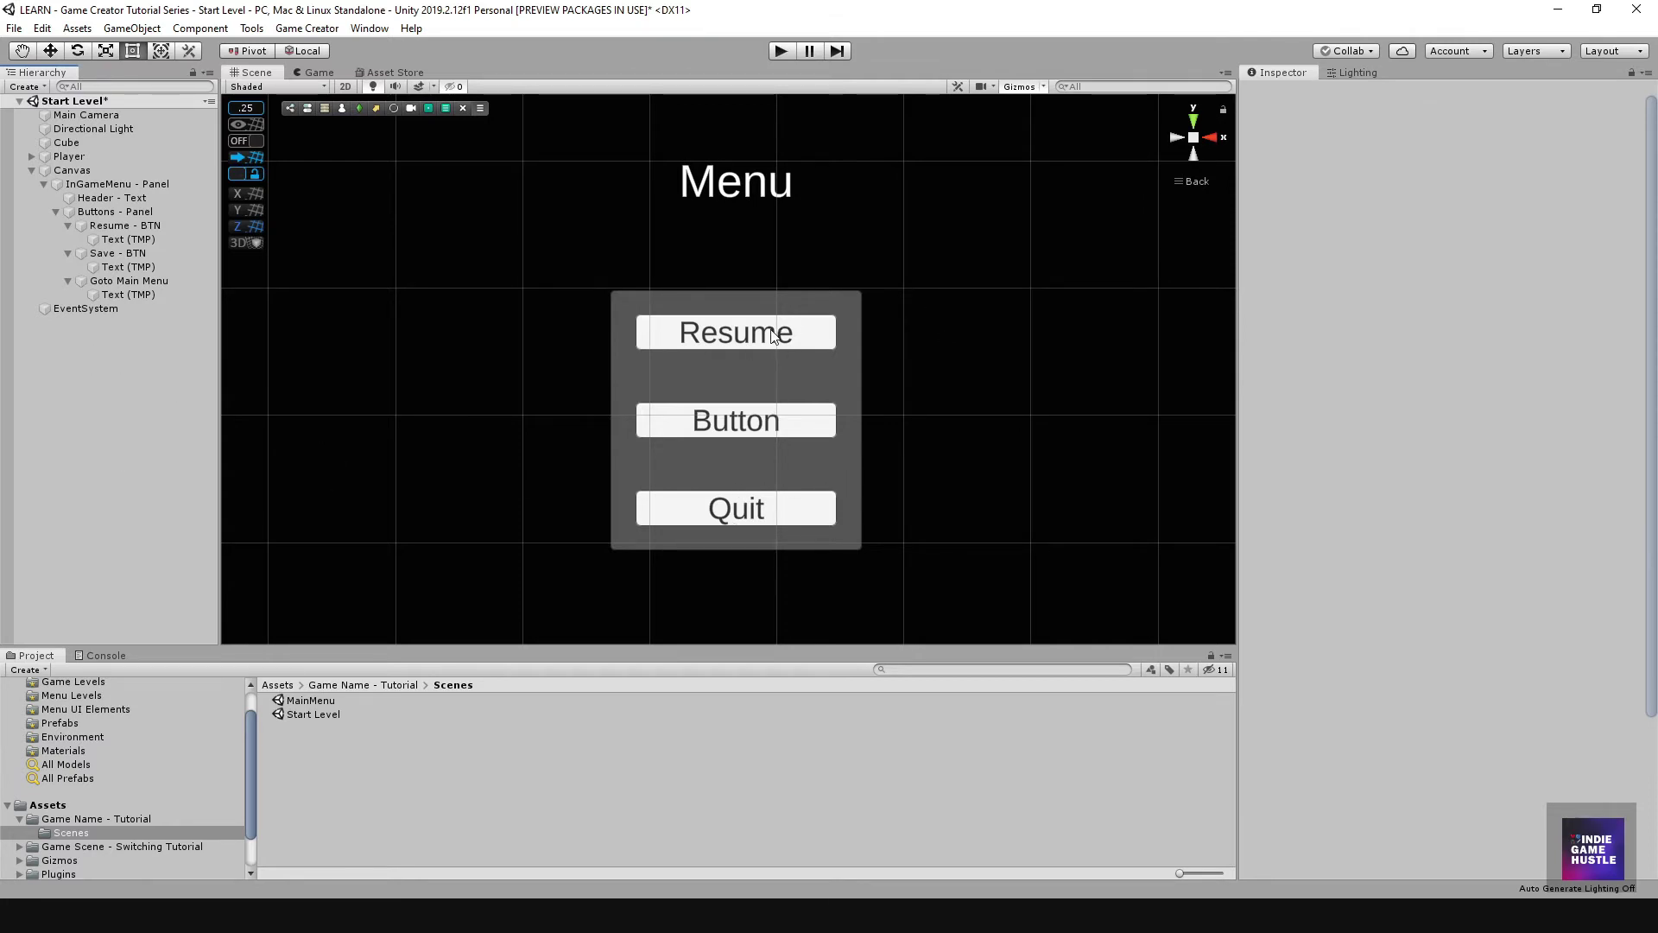
Step: Set the Save - BTN button's label text to 'Save'
{"action": "left_click", "coordinate": [107, 254]}
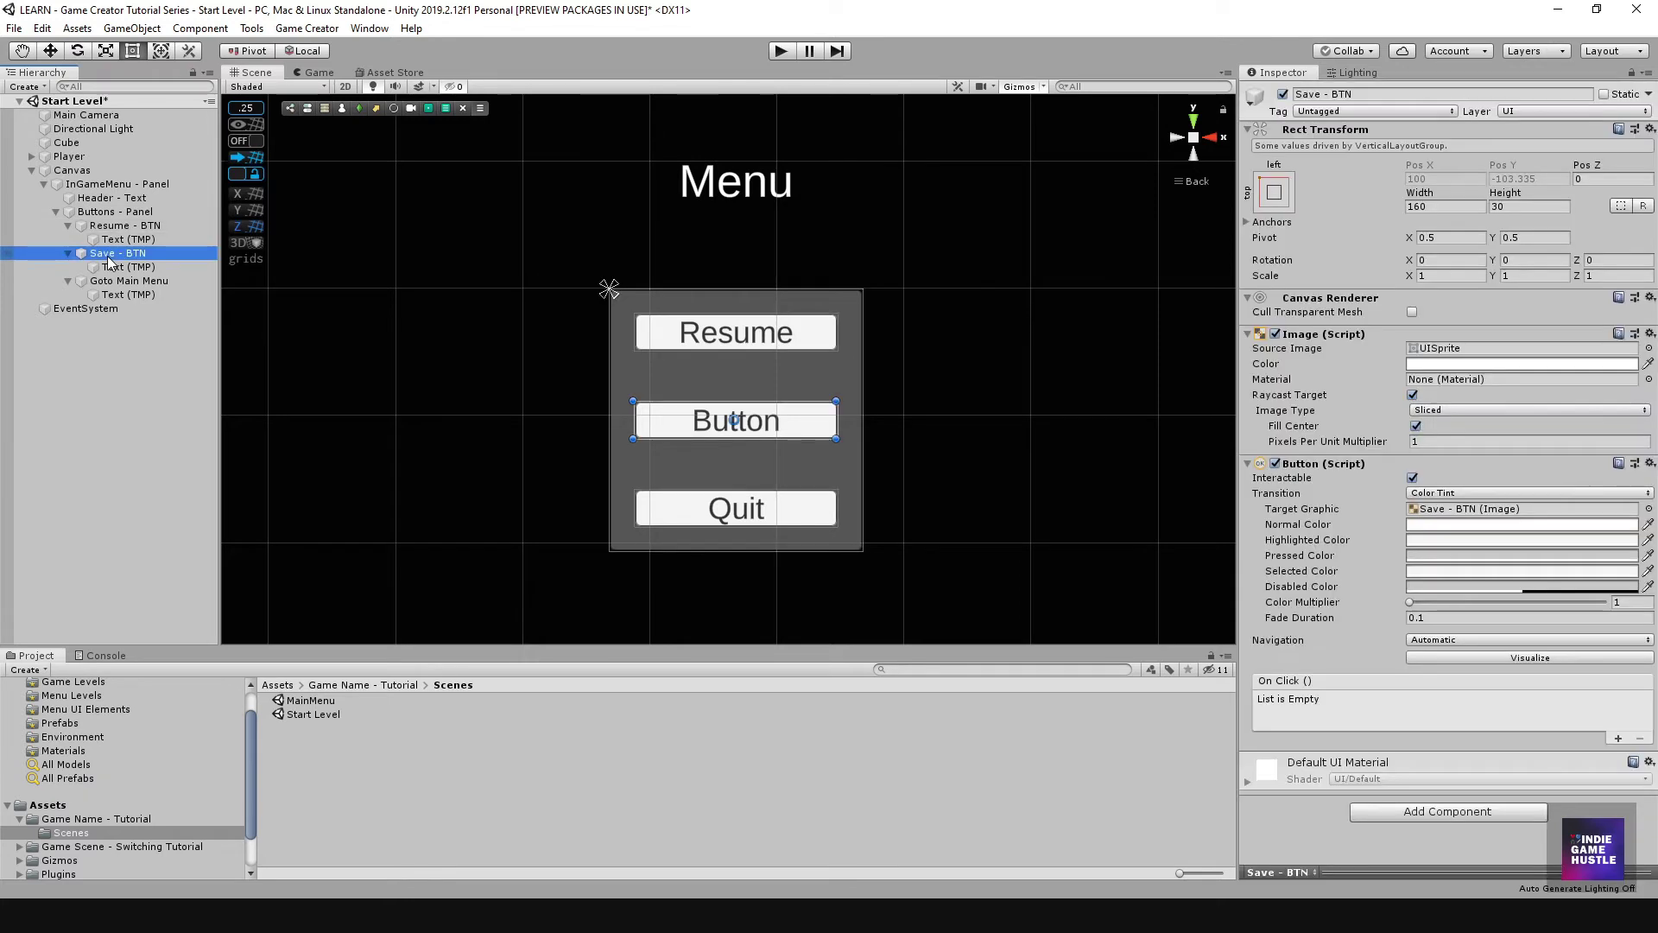
{"action": "left_click", "coordinate": [116, 271]}
{"action": "left_click", "coordinate": [1328, 351]}
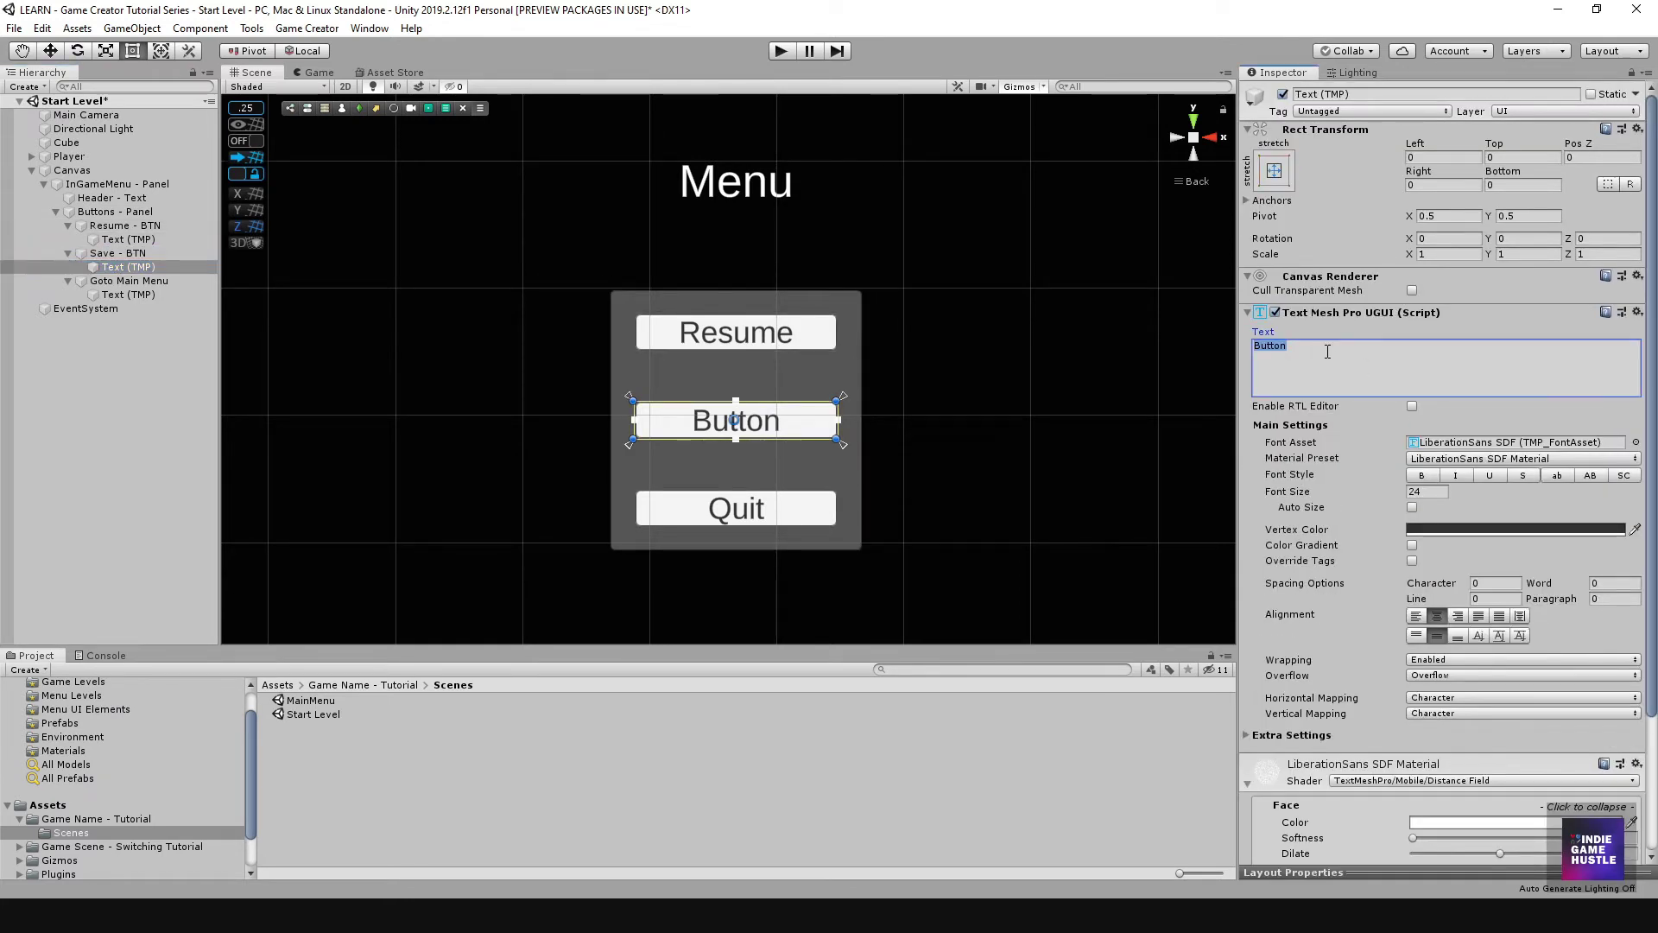
{"action": "type", "text": "Save"}
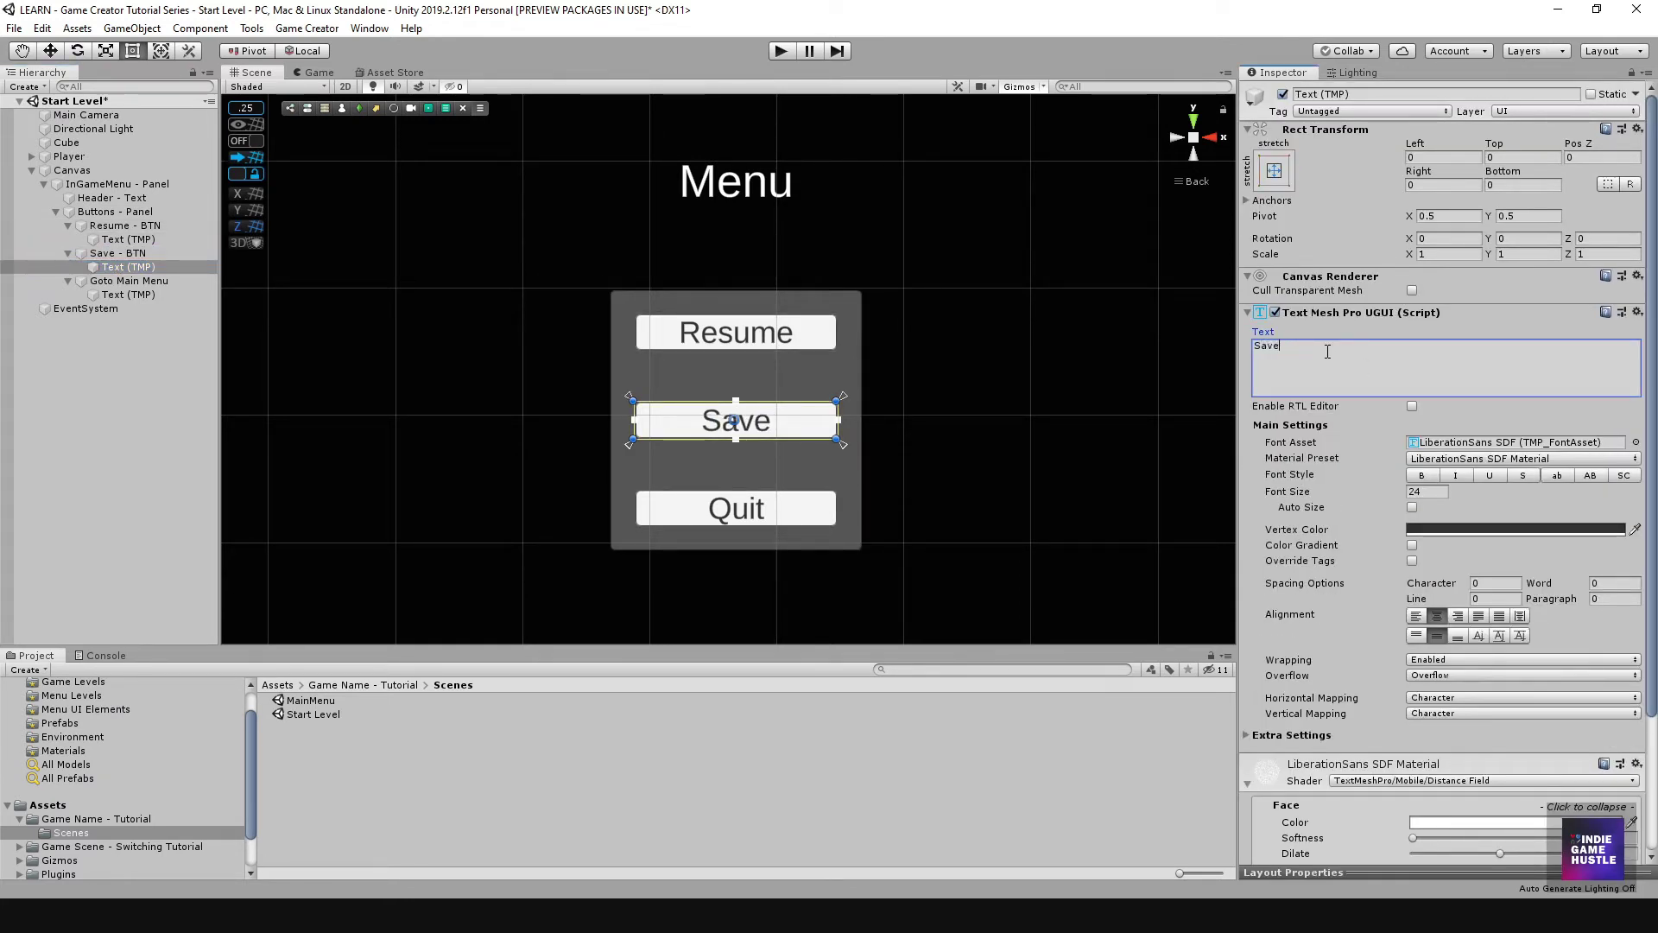
{"action": "key", "text": "Return"}
{"action": "left_click", "coordinate": [60, 387]}
{"action": "scroll", "coordinate": [724, 429], "scroll_direction": "down", "scroll_amount": 5}
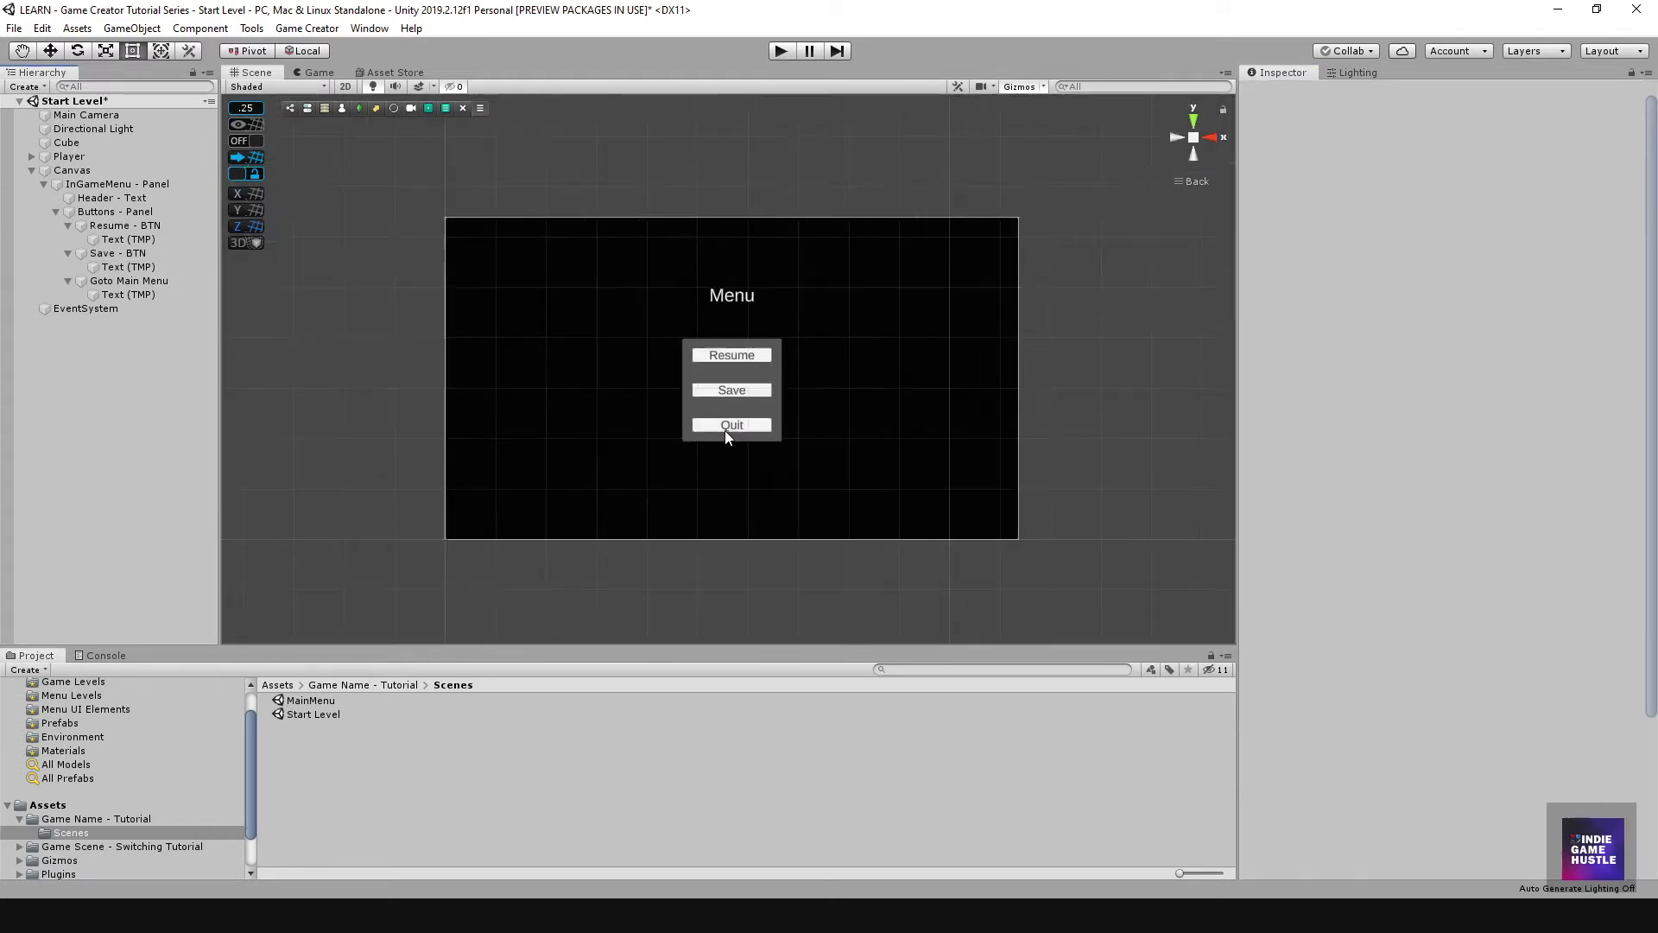
{"action": "scroll", "coordinate": [723, 430], "scroll_direction": "up", "scroll_amount": 4}
{"action": "scroll", "coordinate": [712, 416], "scroll_direction": "down", "scroll_amount": 2}
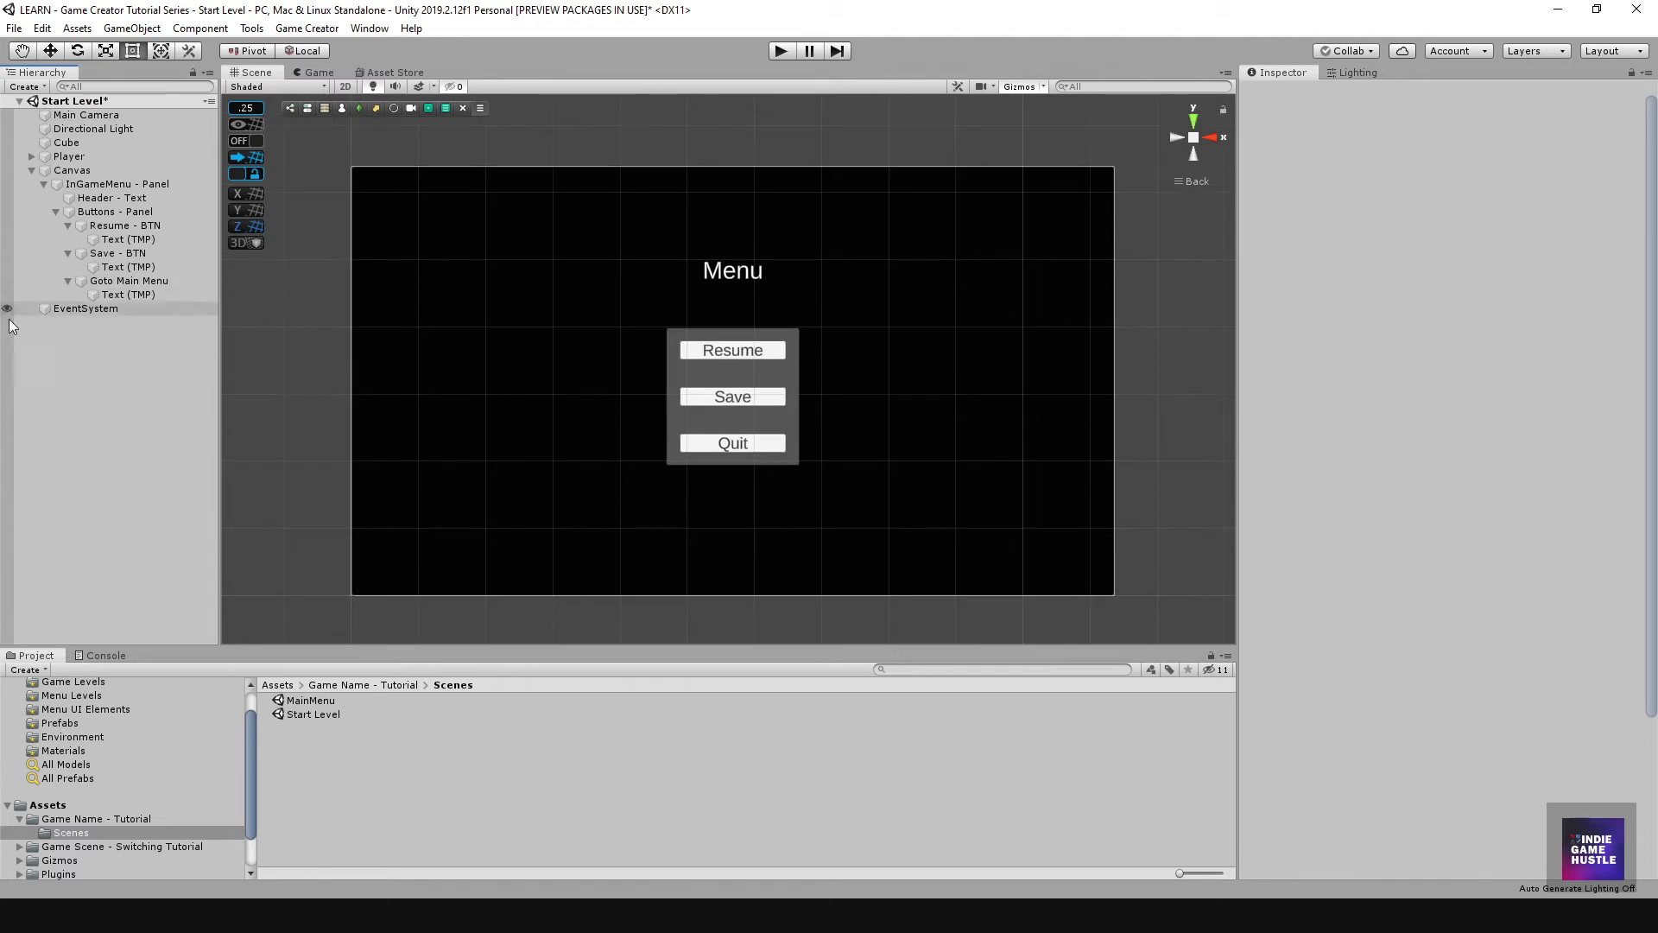
{"action": "left_click", "coordinate": [110, 281]}
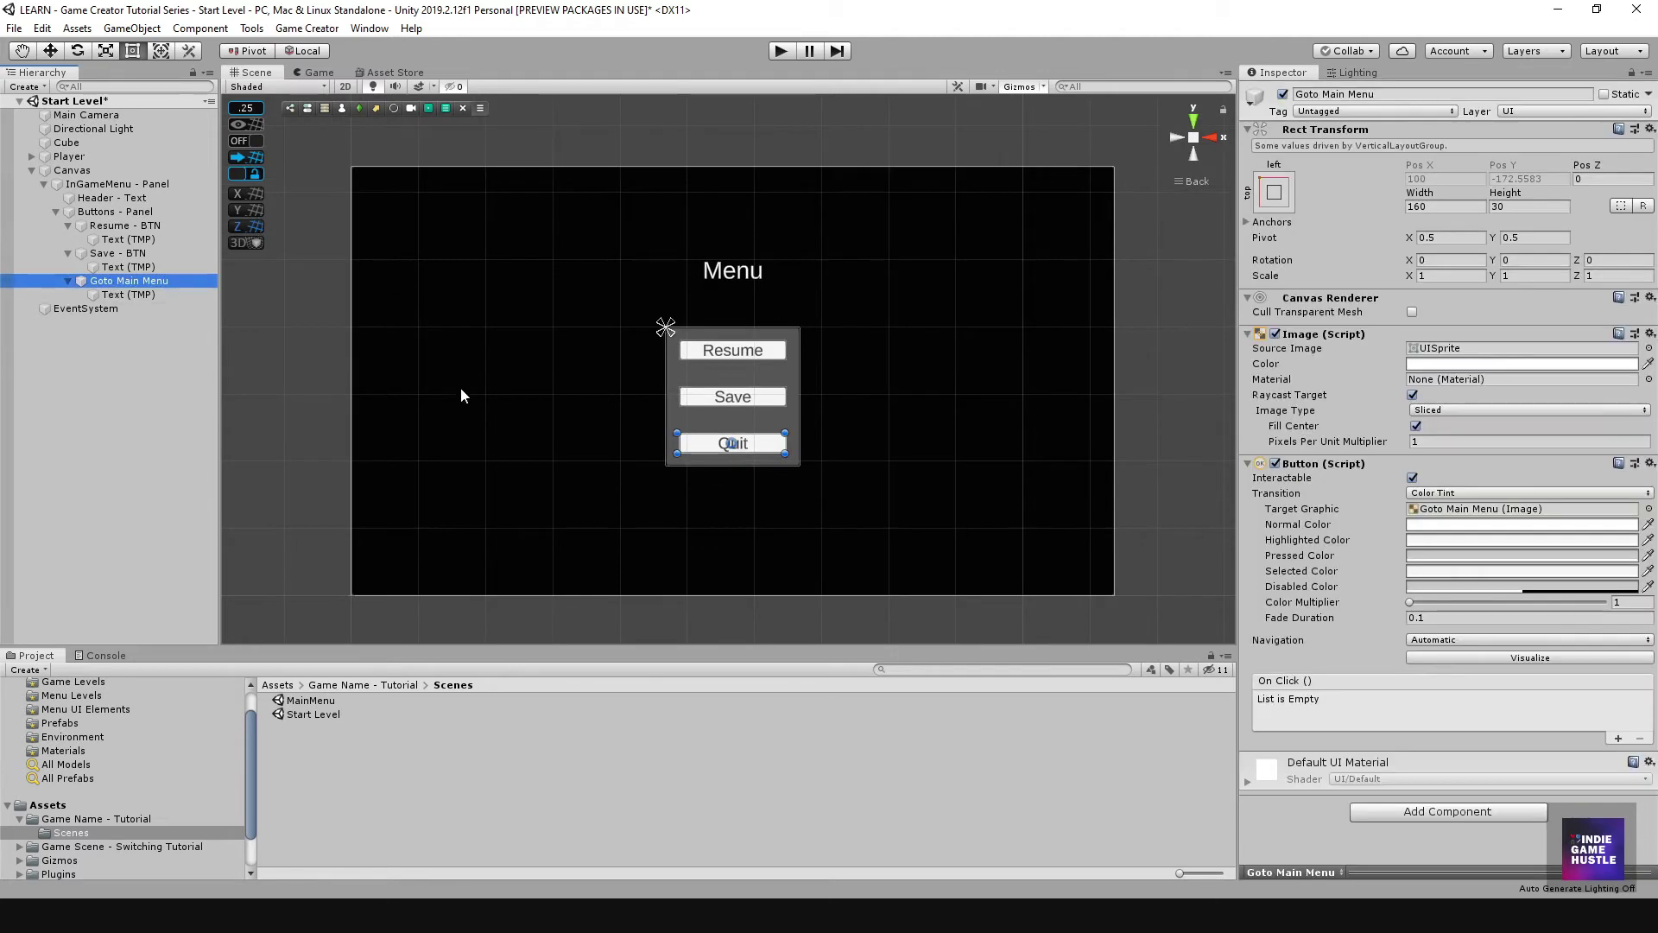
{"action": "left_click", "coordinate": [103, 440]}
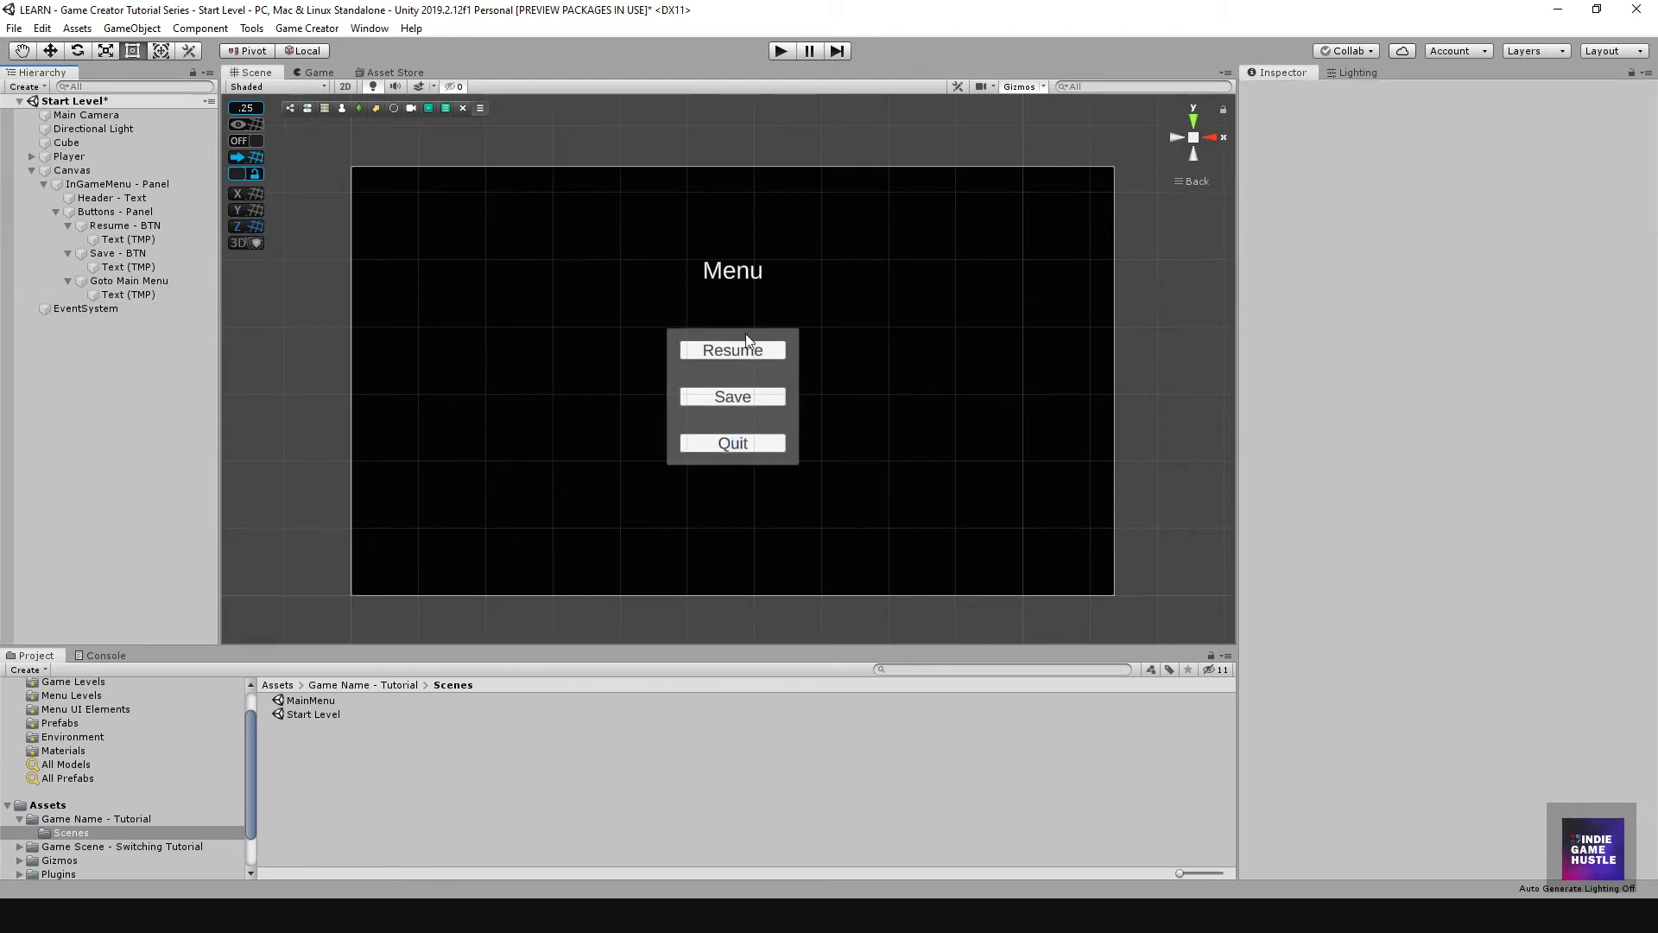
{"action": "scroll", "coordinate": [745, 334], "scroll_direction": "up", "scroll_amount": 3}
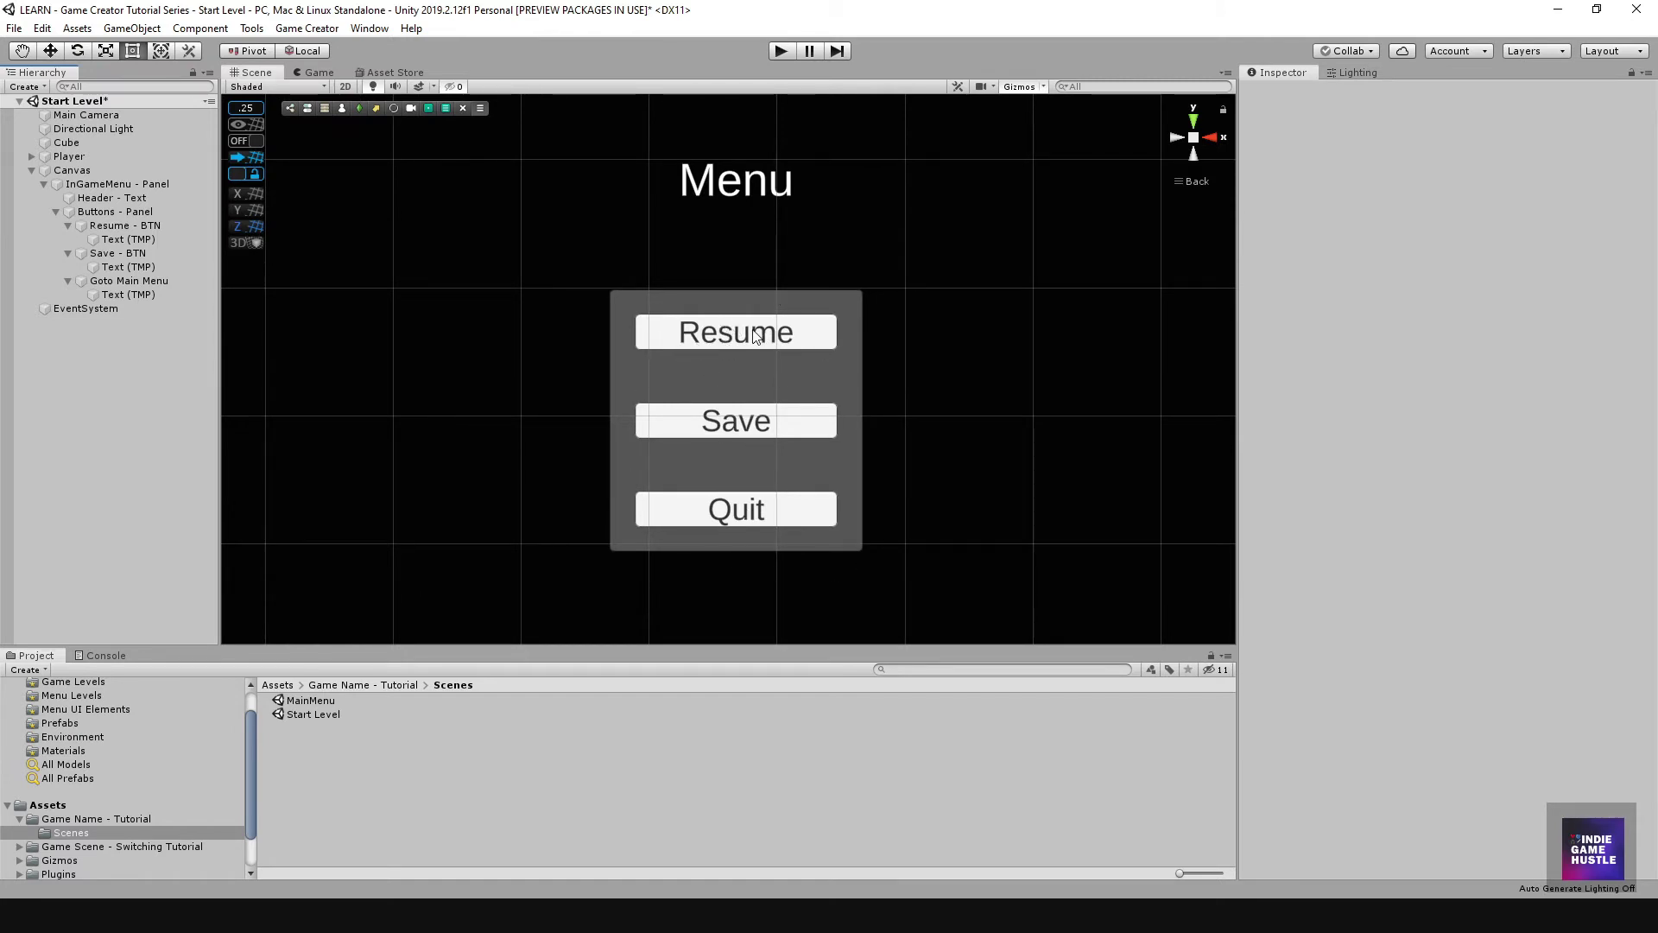
{"action": "scroll", "coordinate": [754, 335], "scroll_direction": "down", "scroll_amount": 3}
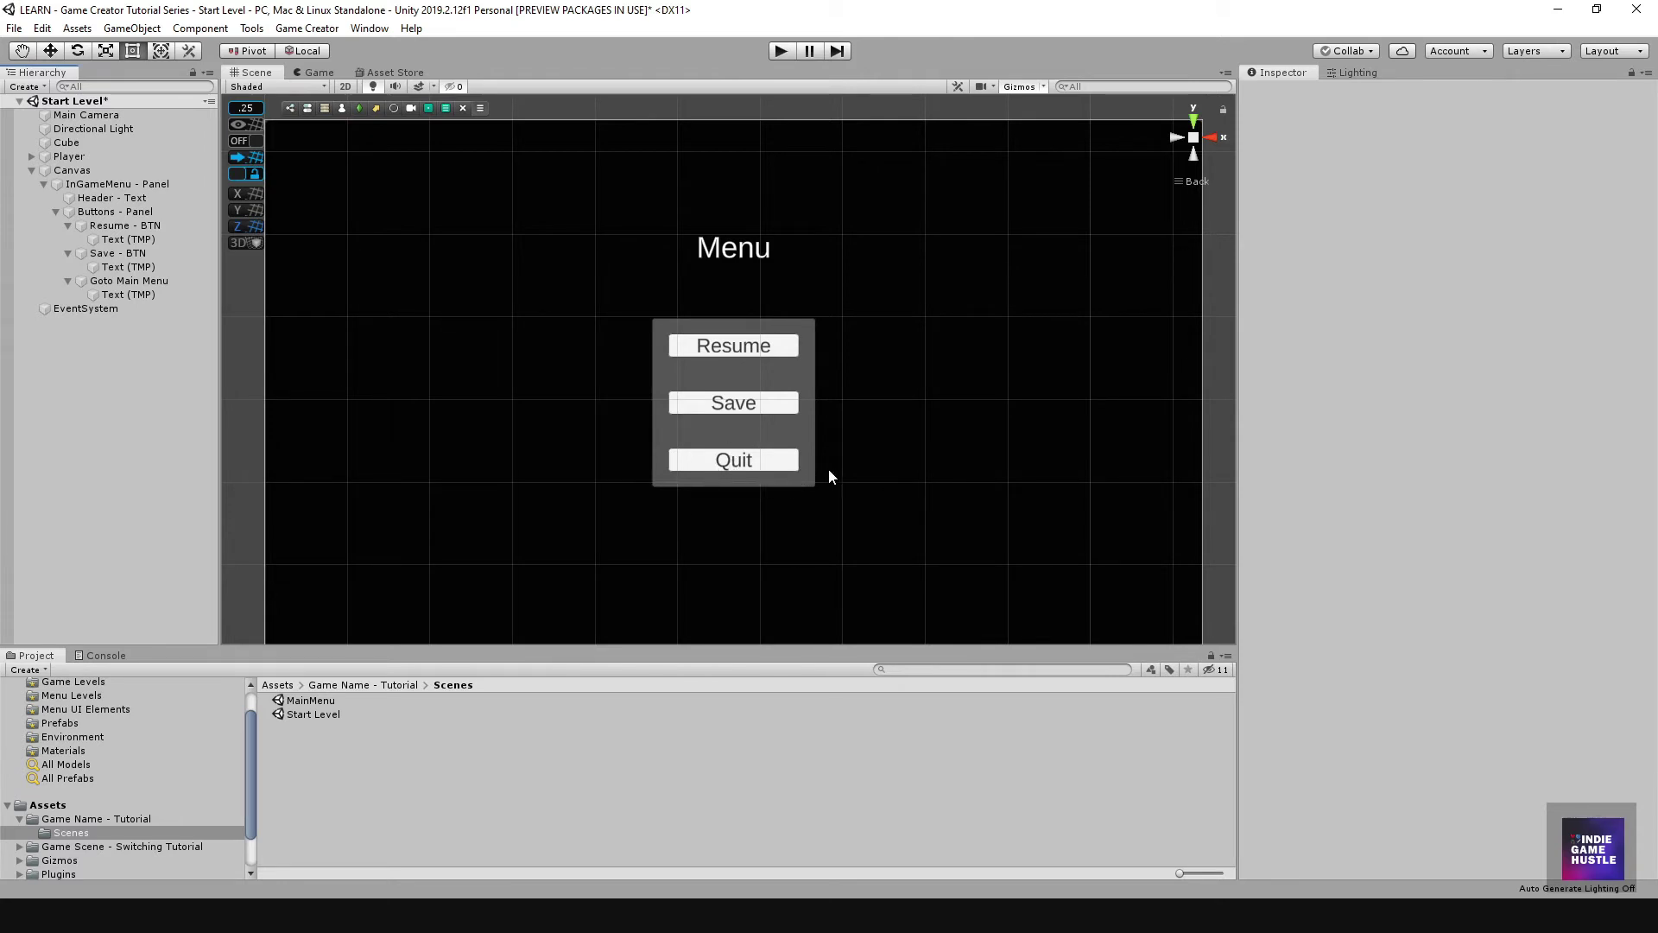
Step: Collapse the button and InGameMenu - Panel hierarchy, briefly toggling the panel's visibility
{"action": "left_click", "coordinate": [68, 226]}
{"action": "left_click", "coordinate": [68, 239]}
{"action": "left_click", "coordinate": [68, 253]}
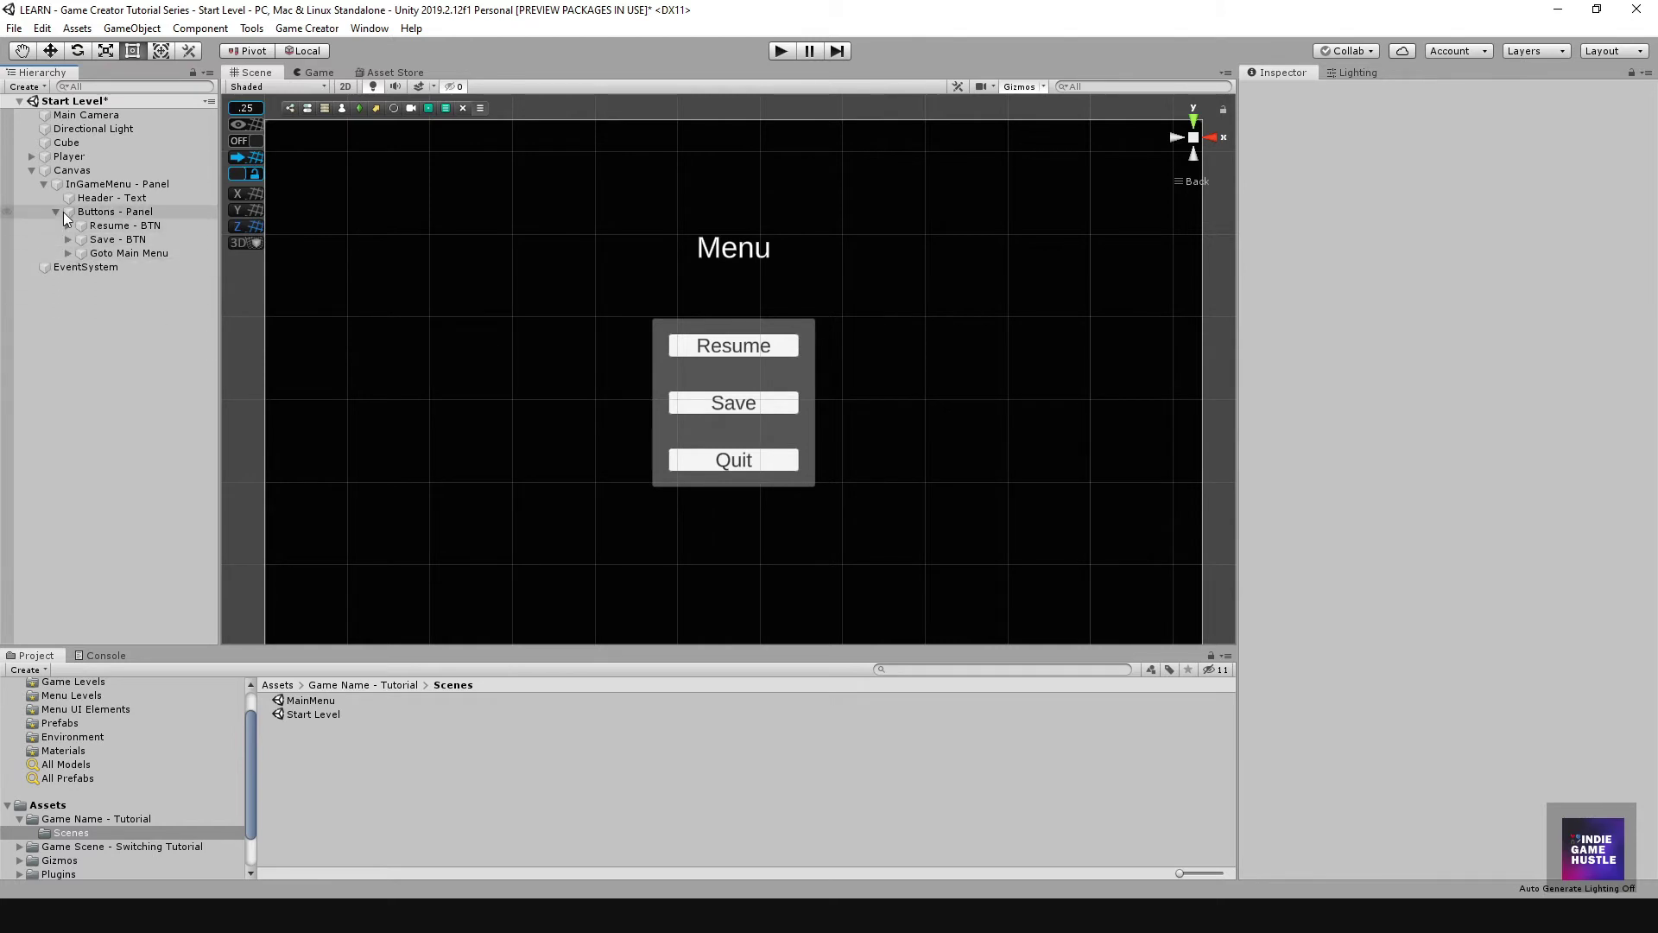
{"action": "left_click", "coordinate": [55, 212]}
{"action": "left_click", "coordinate": [114, 181]}
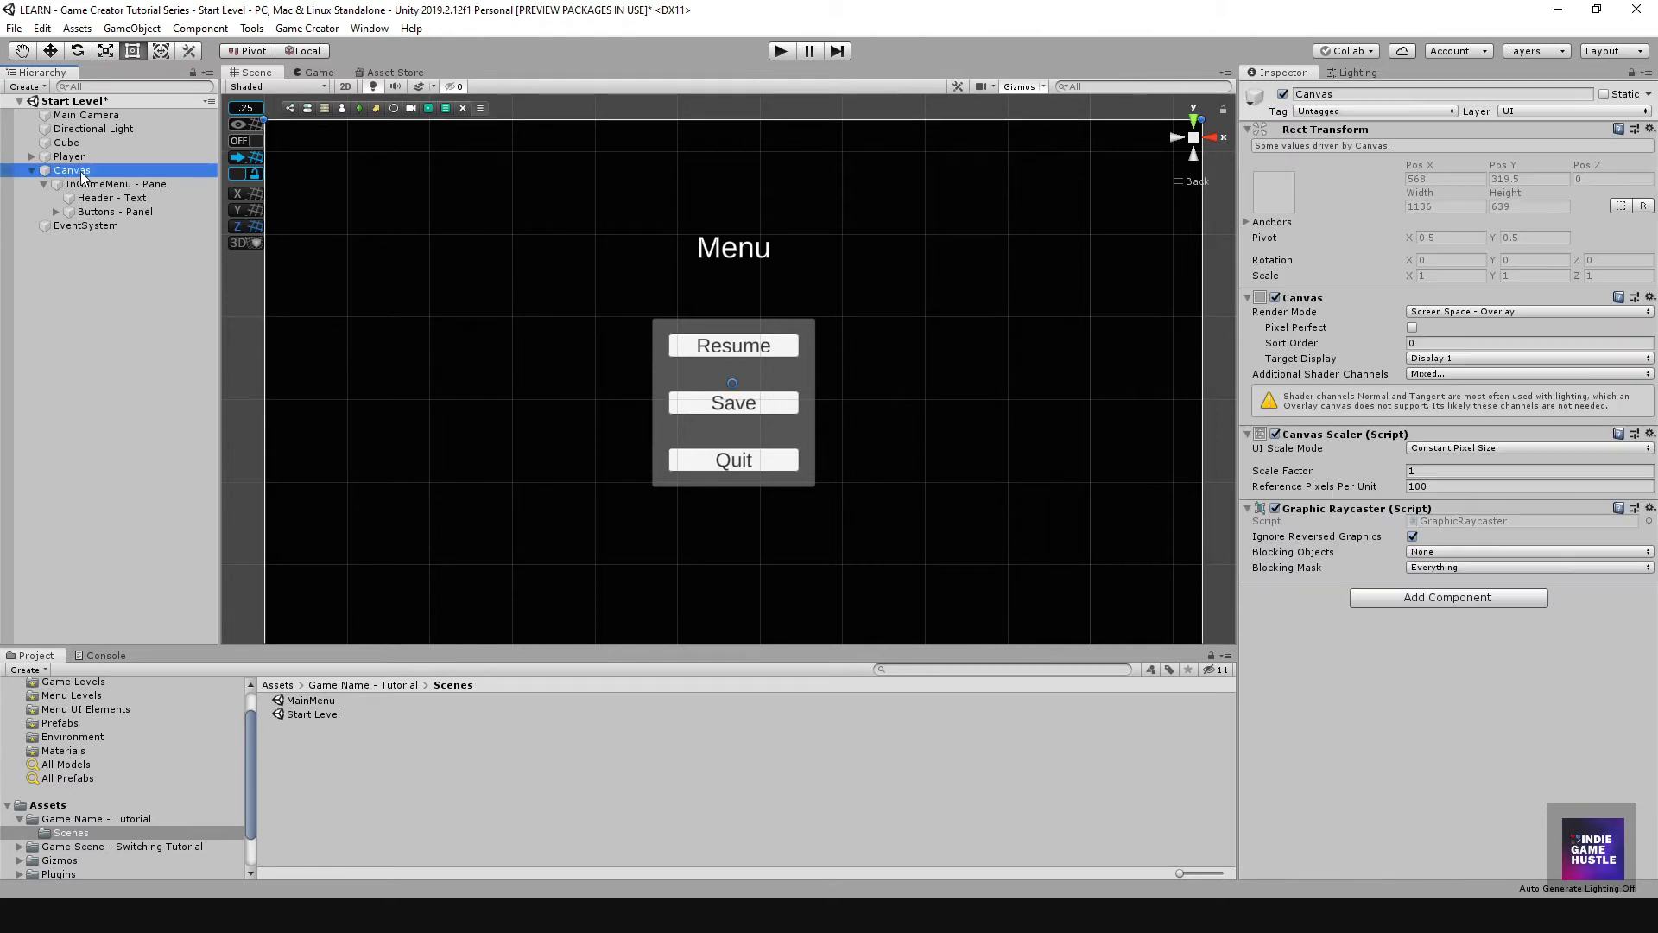
{"action": "left_click", "coordinate": [43, 184]}
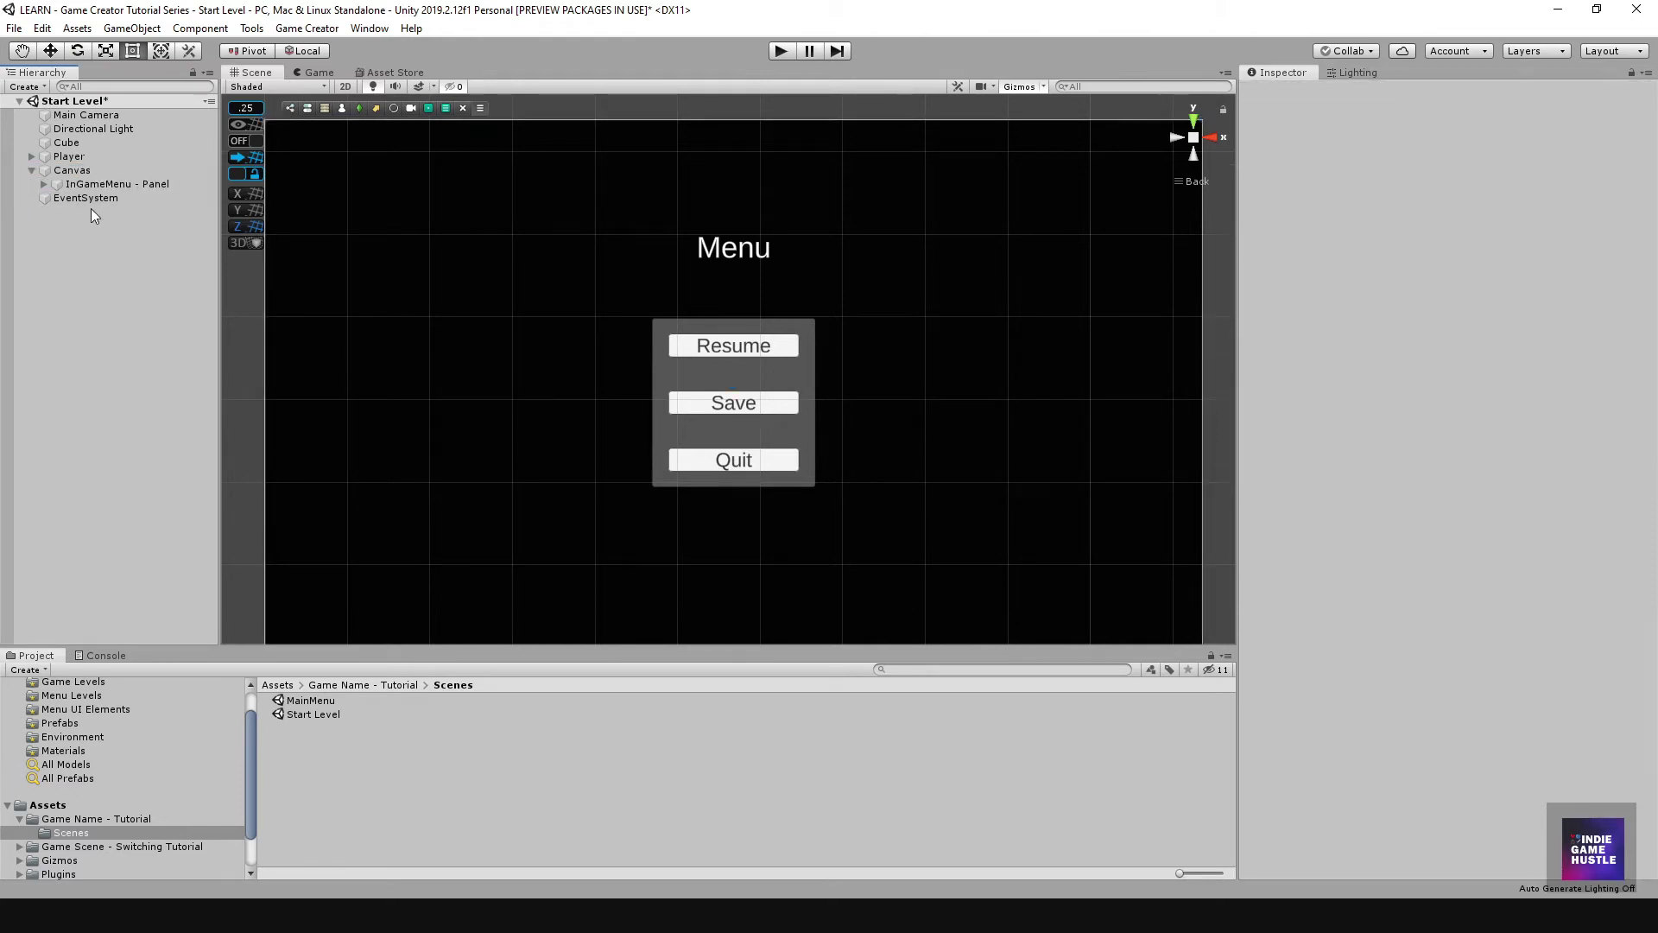
{"action": "left_click", "coordinate": [92, 185]}
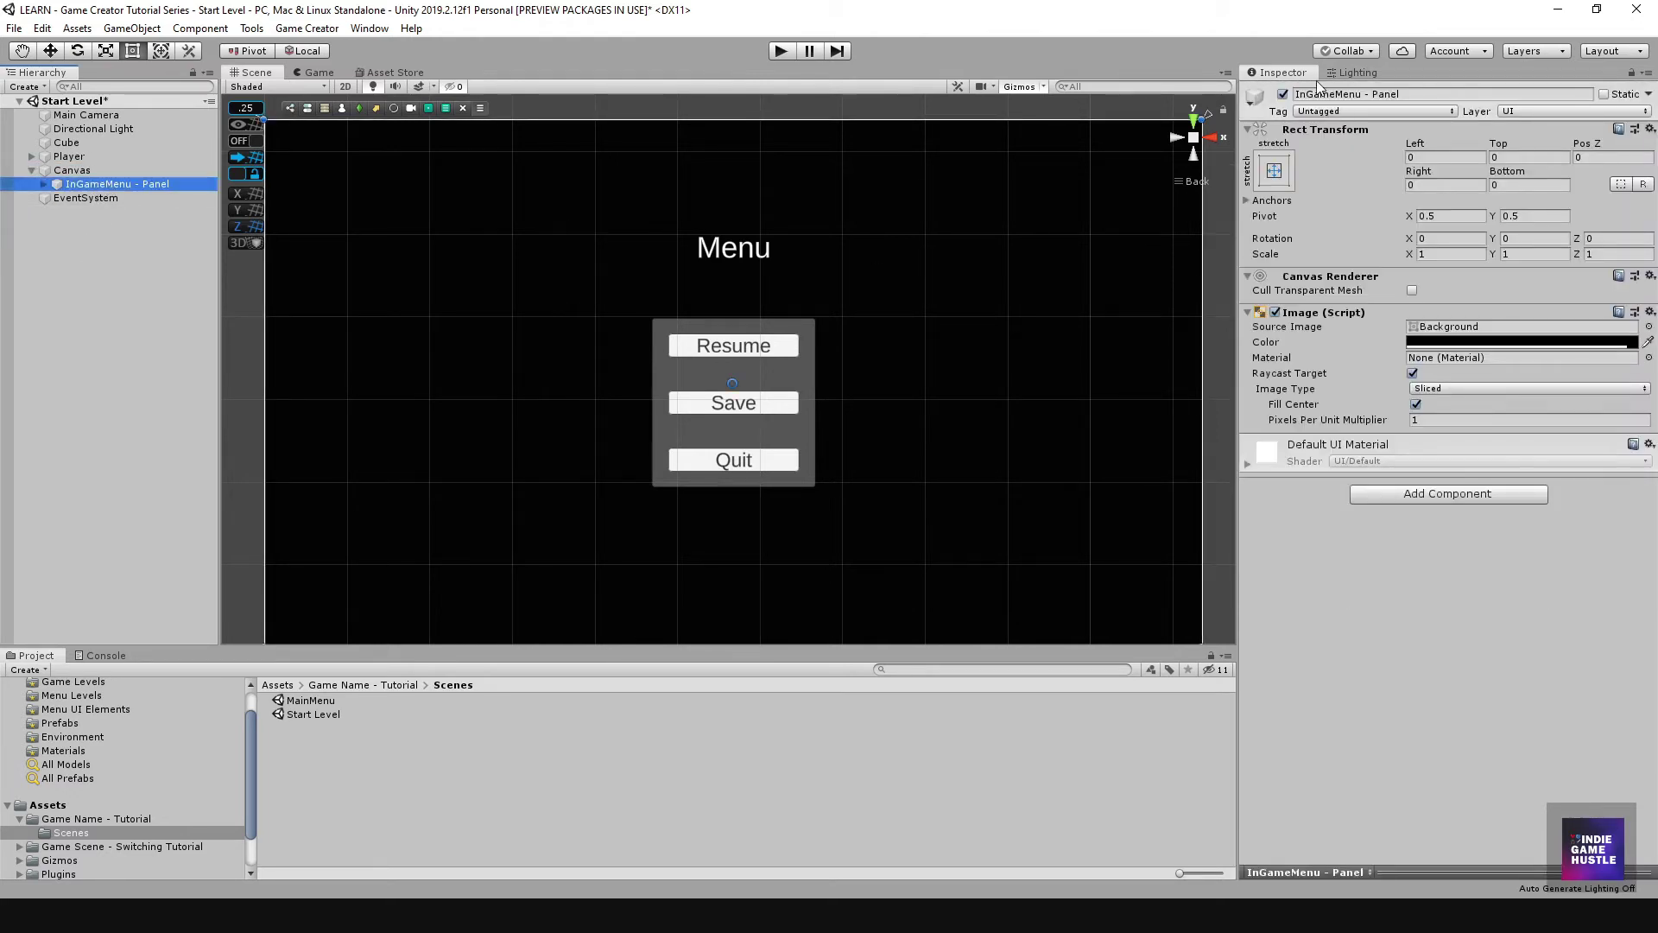
{"action": "left_click", "coordinate": [1284, 94]}
{"action": "left_click", "coordinate": [1284, 93]}
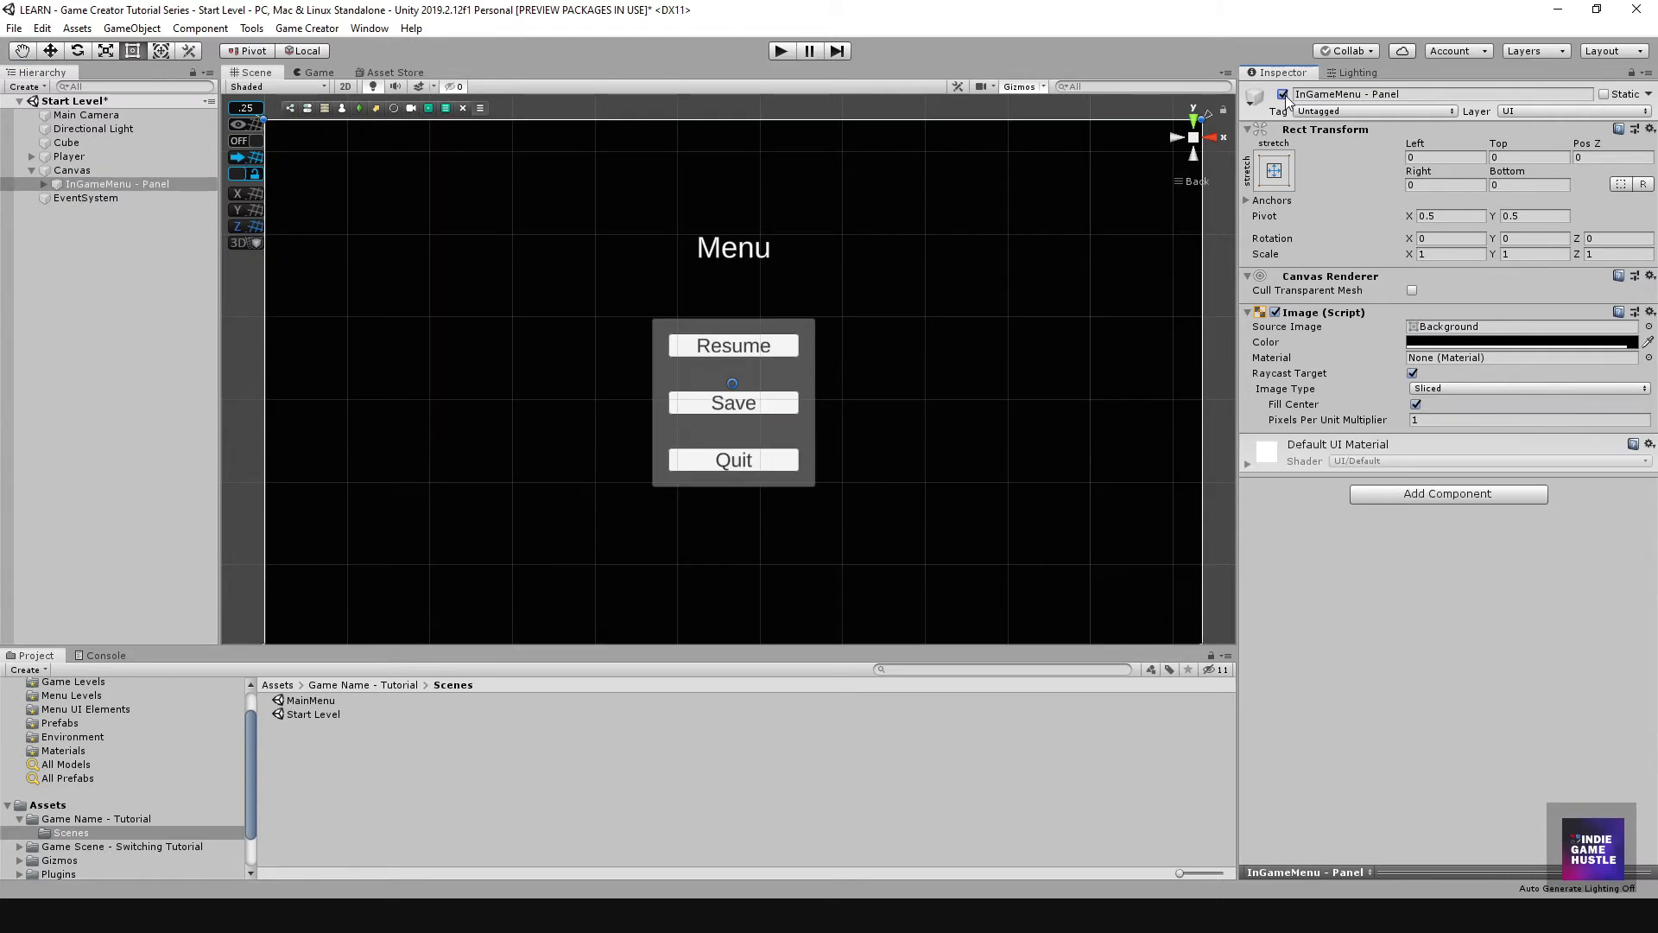
{"action": "left_click", "coordinate": [44, 184]}
{"action": "key", "text": "Down"}
{"action": "key", "text": "Down"}
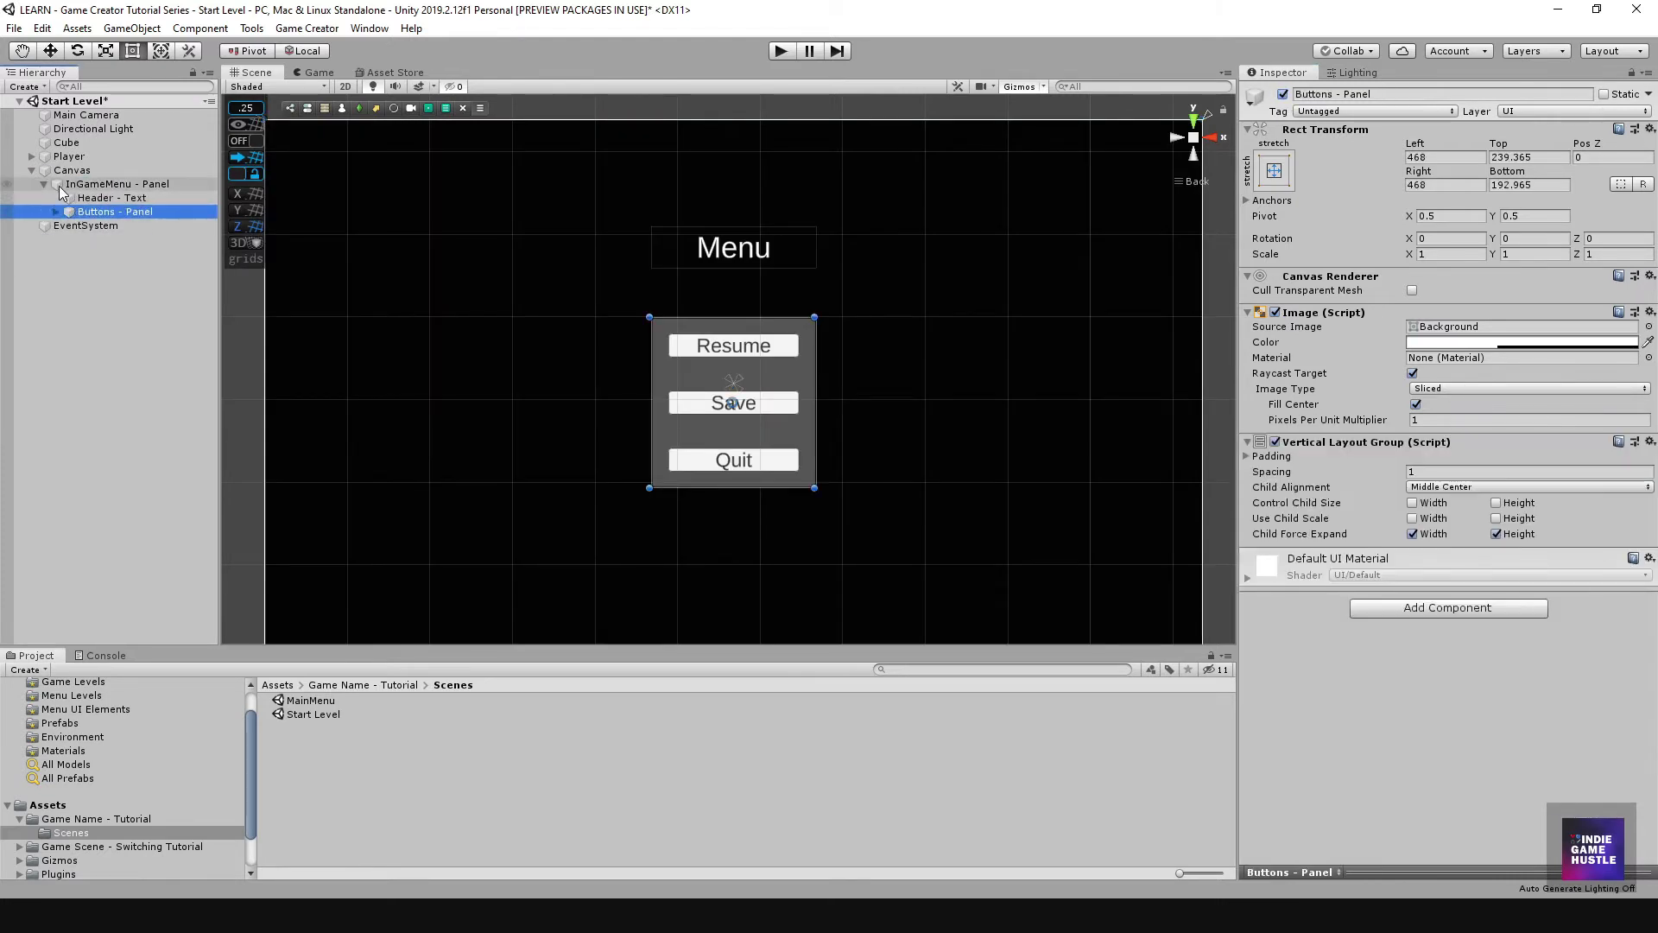
{"action": "left_click", "coordinate": [44, 186]}
Step: Add a UI Panel as a child of the Canvas
{"action": "left_click", "coordinate": [75, 172]}
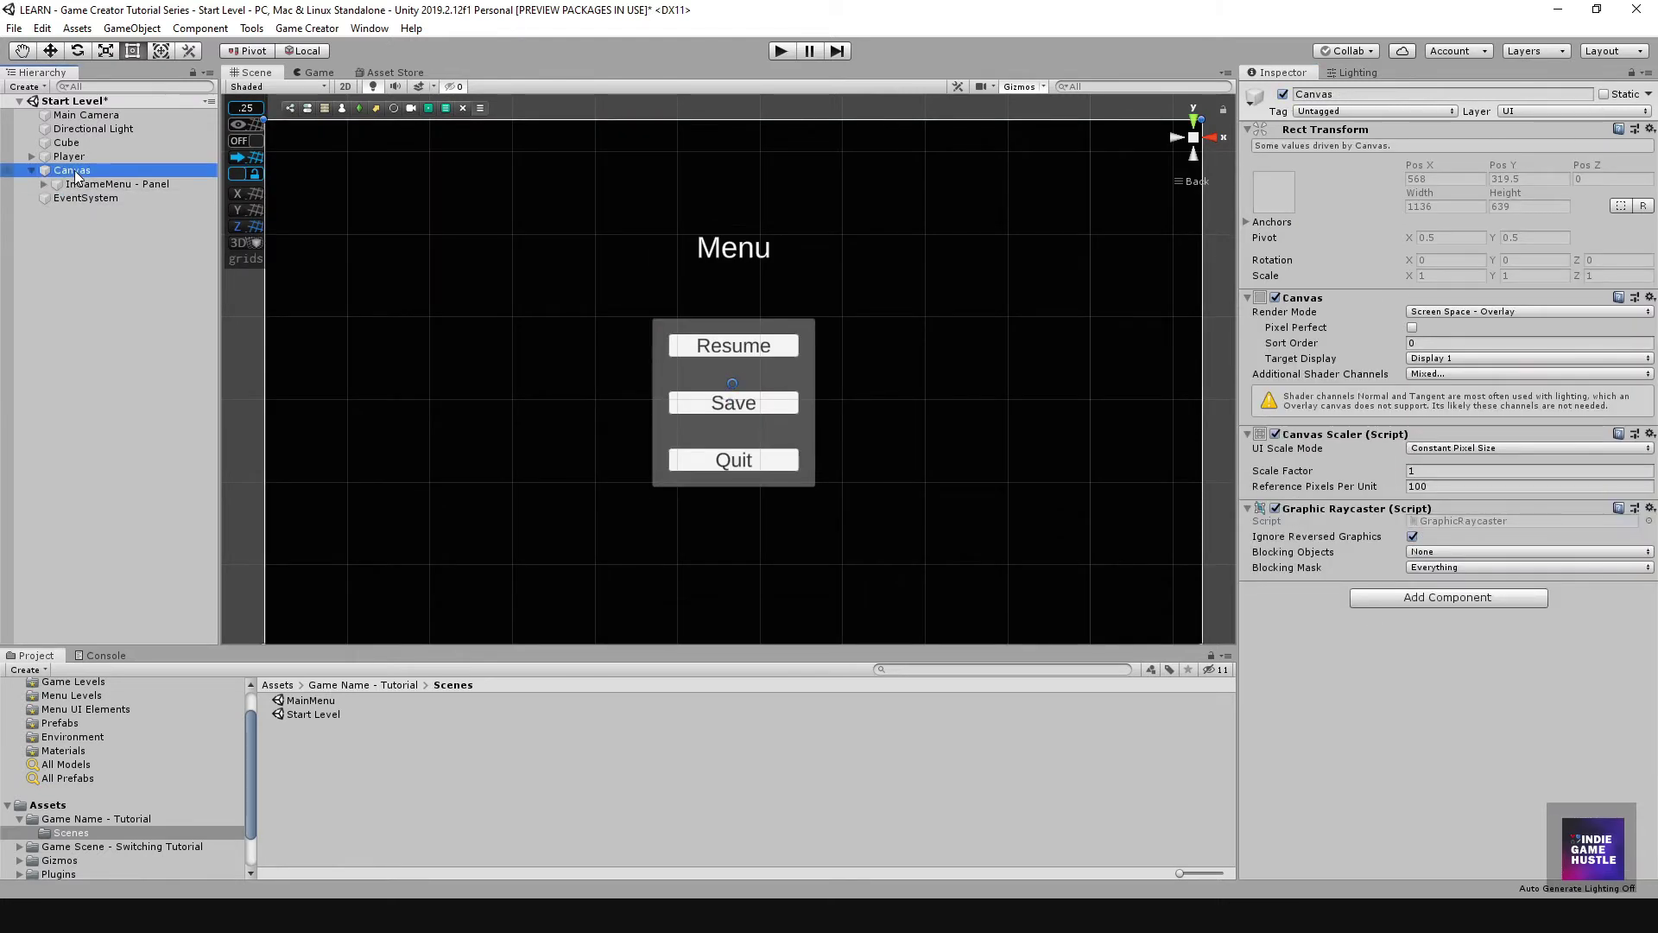
{"action": "right_click", "coordinate": [76, 174]}
{"action": "mouse_move", "coordinate": [174, 486]}
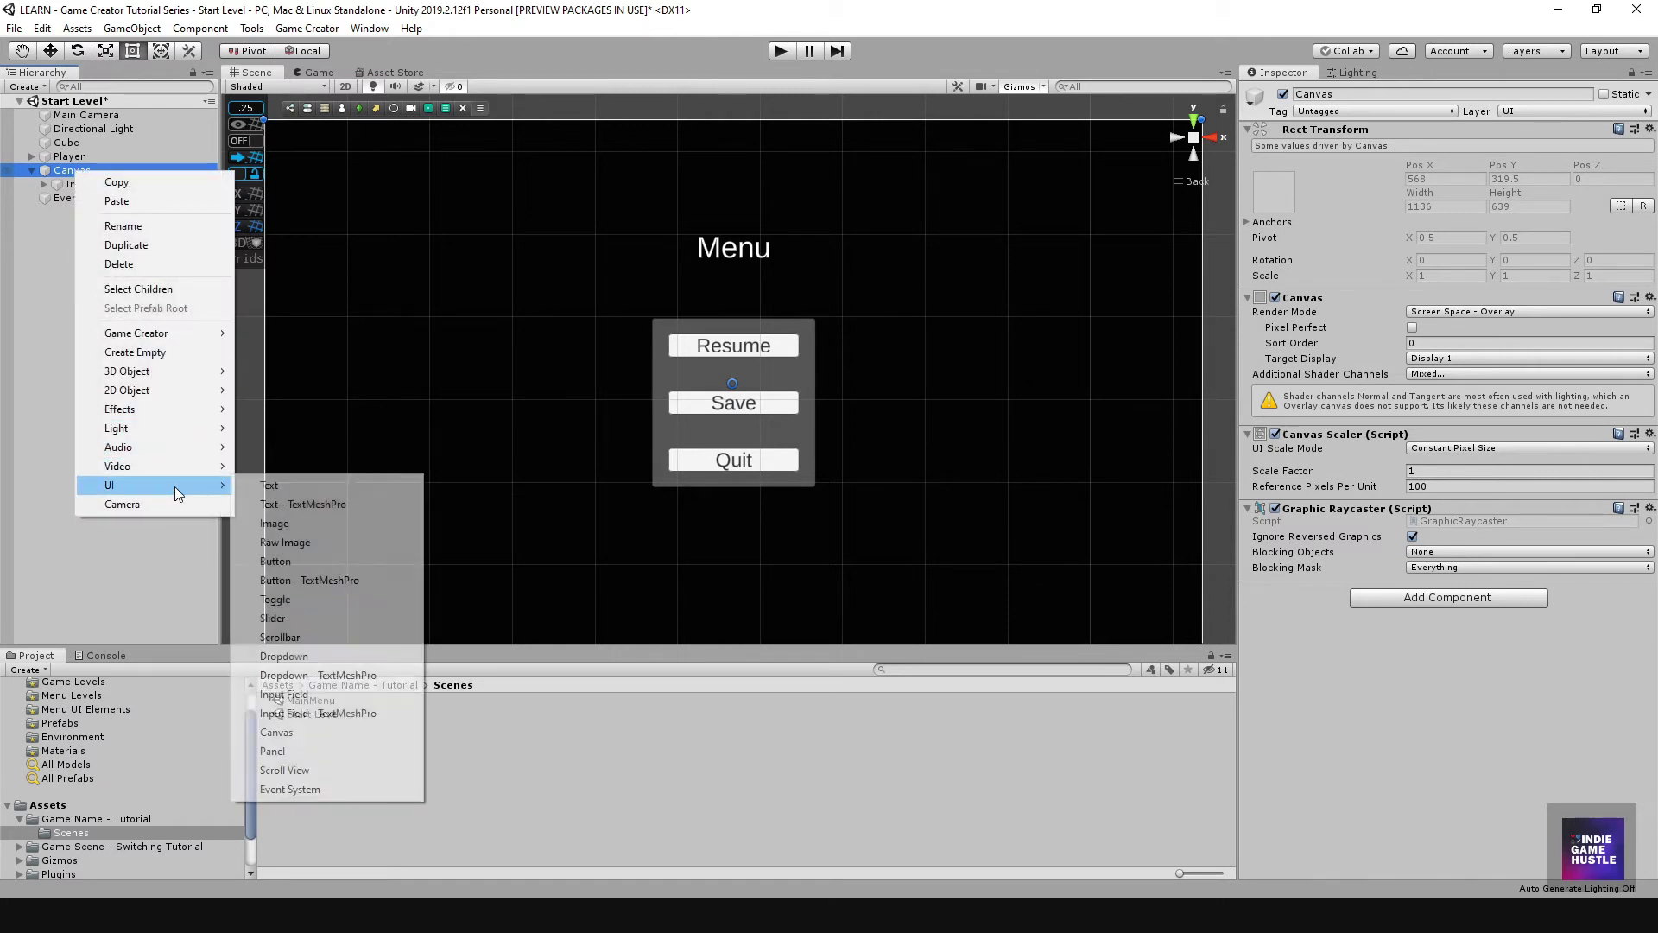
{"action": "left_click", "coordinate": [318, 750]}
{"action": "scroll", "coordinate": [649, 314], "scroll_direction": "down", "scroll_amount": 3}
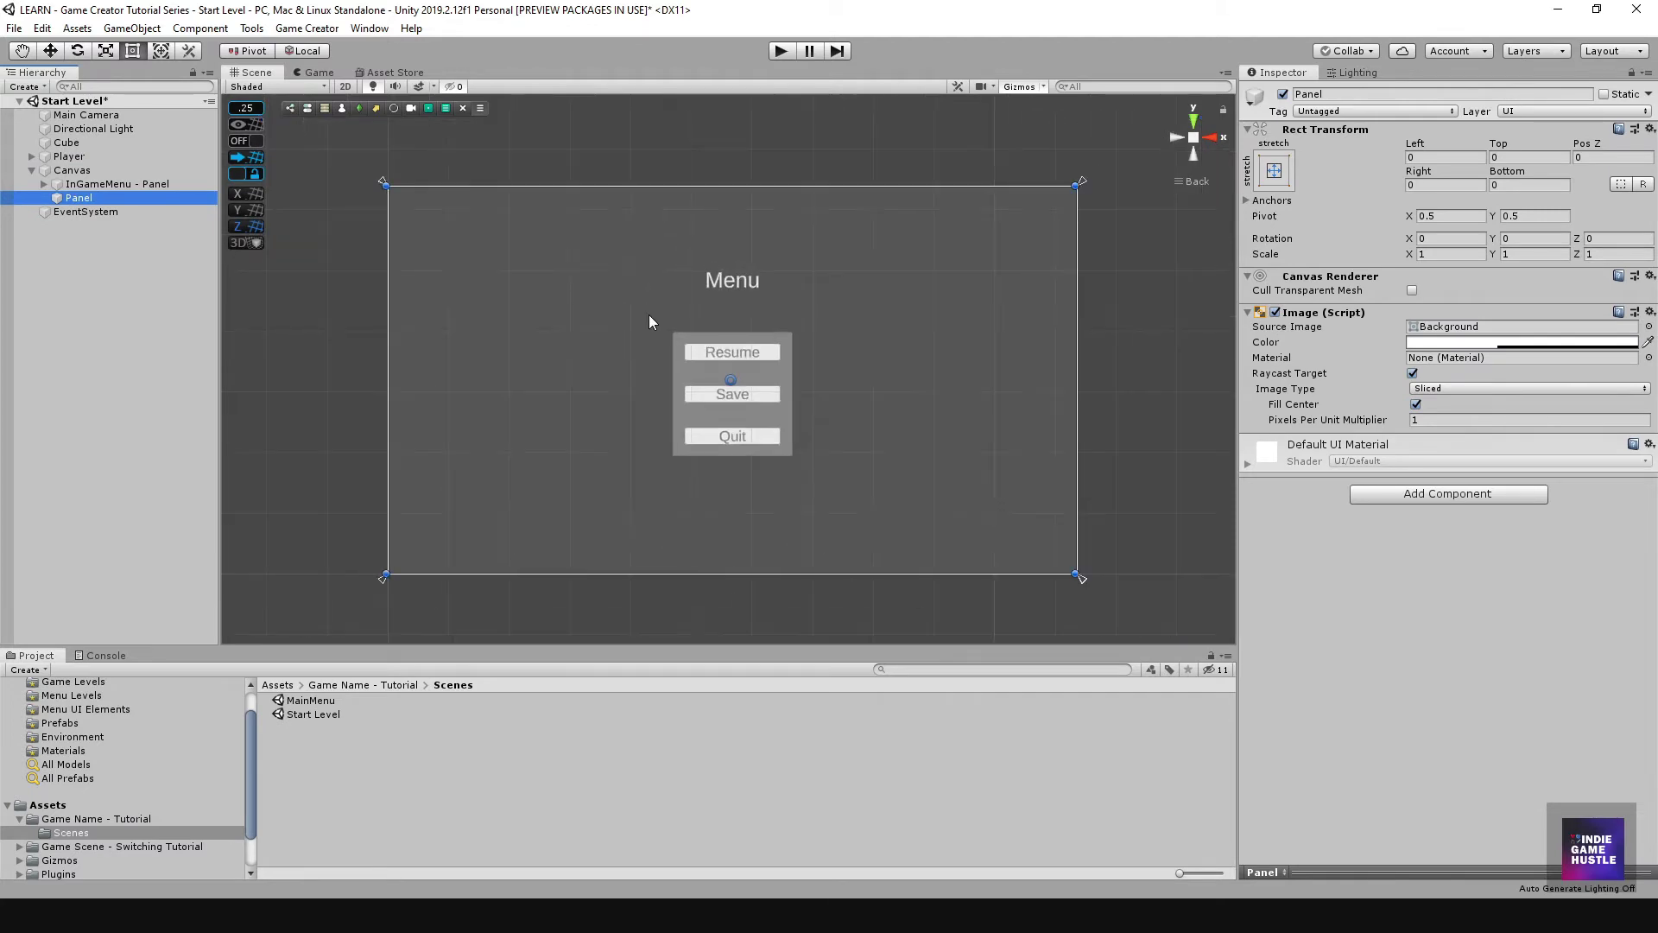
{"action": "scroll", "coordinate": [688, 344], "scroll_direction": "up", "scroll_amount": 1}
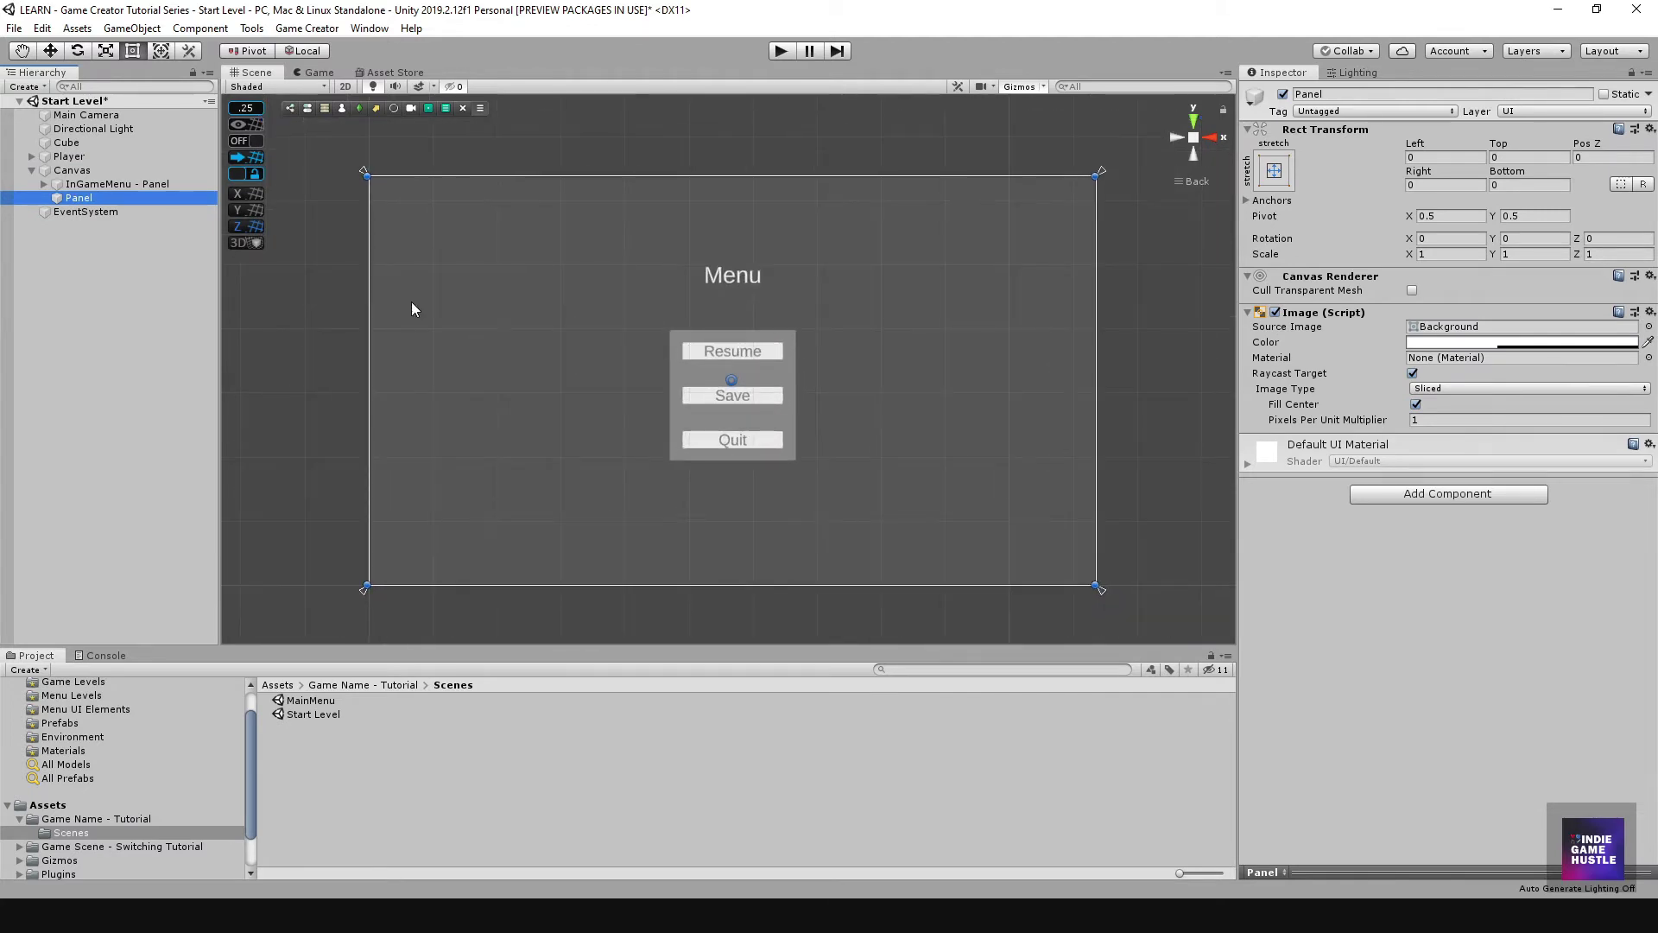
Step: Add a TextMeshPro text to the Panel reading 'Save Game', centre/middle aligned at Pos Y 167
{"action": "right_click", "coordinate": [79, 203]}
{"action": "mouse_move", "coordinate": [166, 512]}
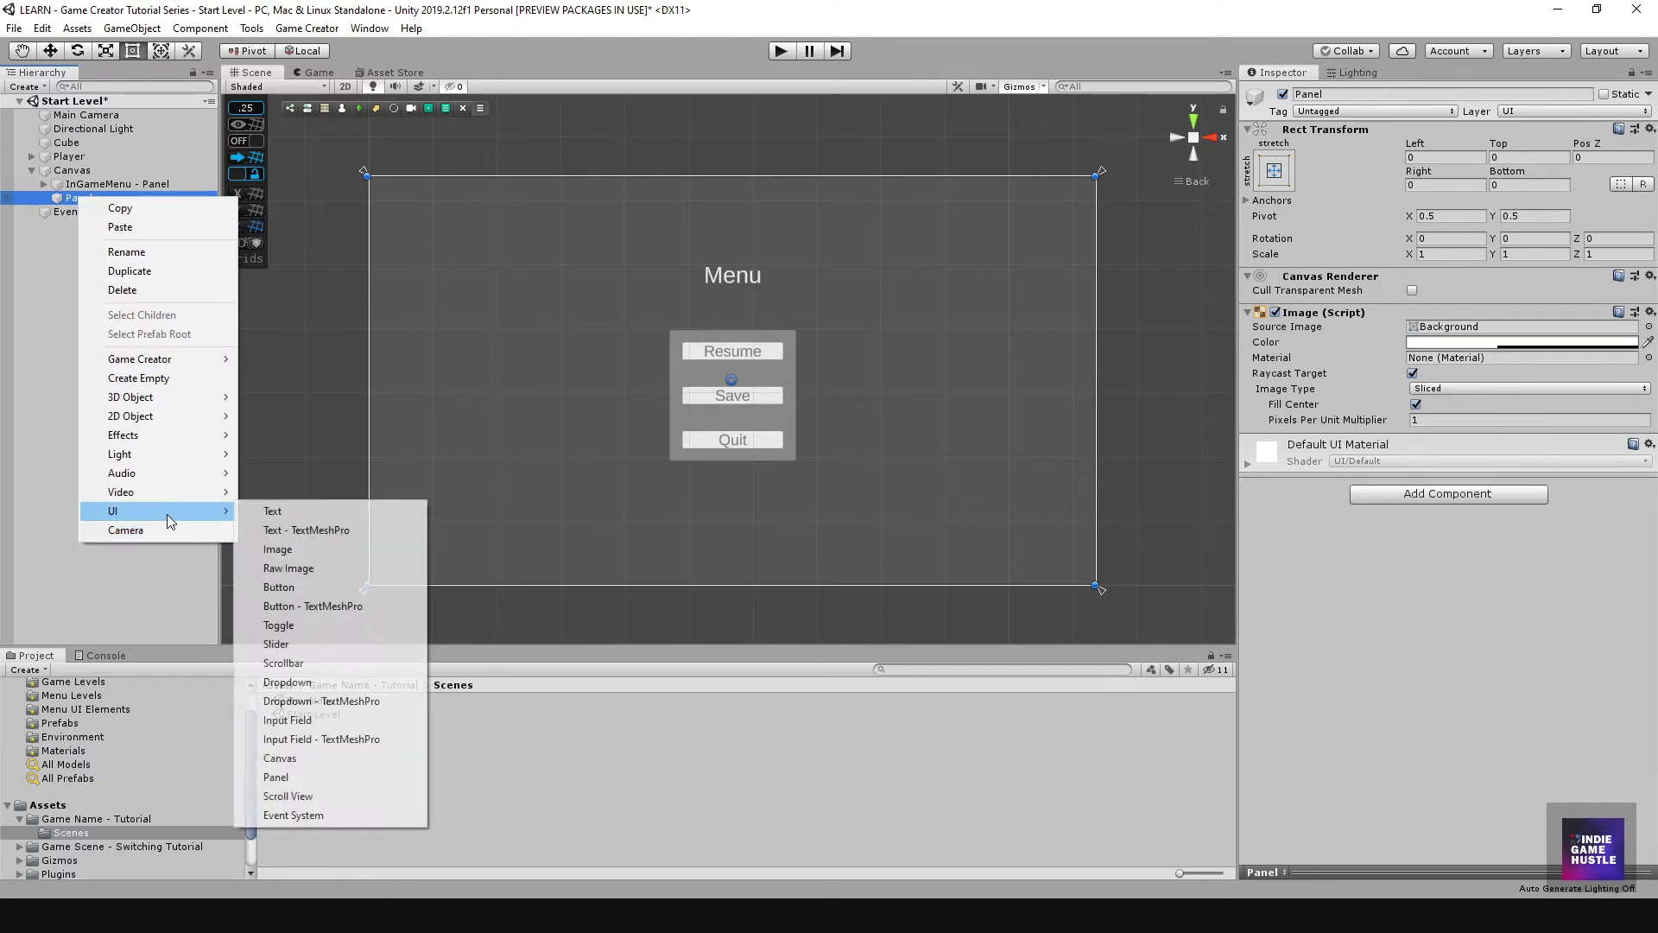
{"action": "left_click", "coordinate": [326, 531]}
{"action": "left_click_drag", "start_coordinate": [707, 381], "coordinate": [707, 279]}
{"action": "left_click", "coordinate": [1331, 349]}
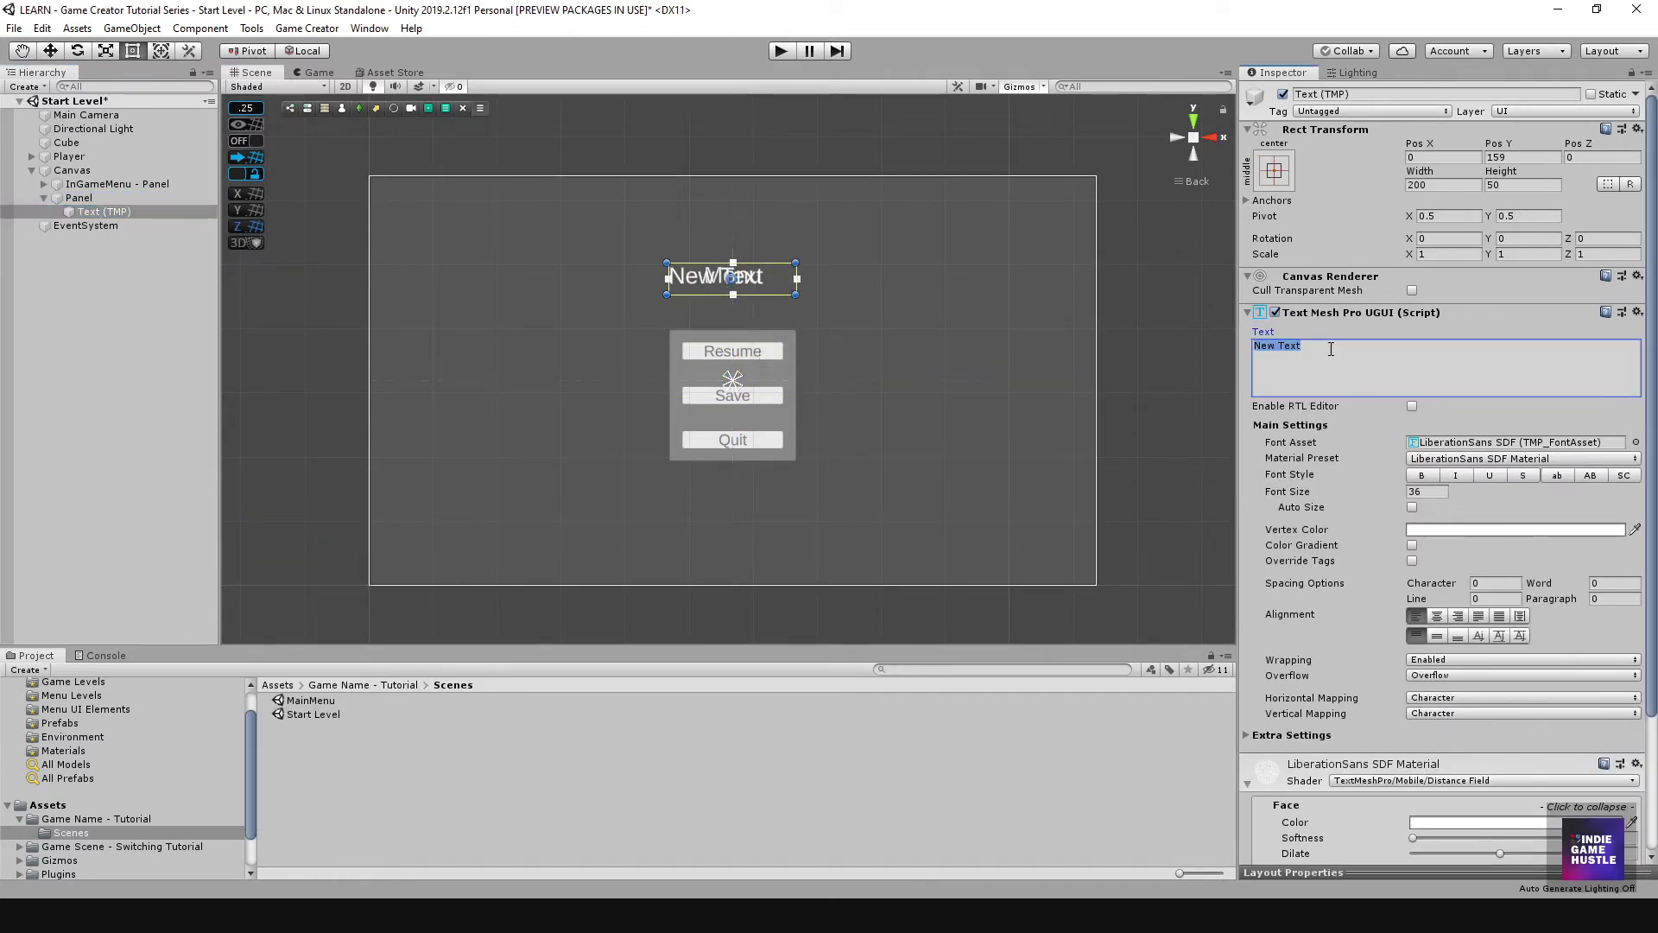
{"action": "type", "text": "Save Game"}
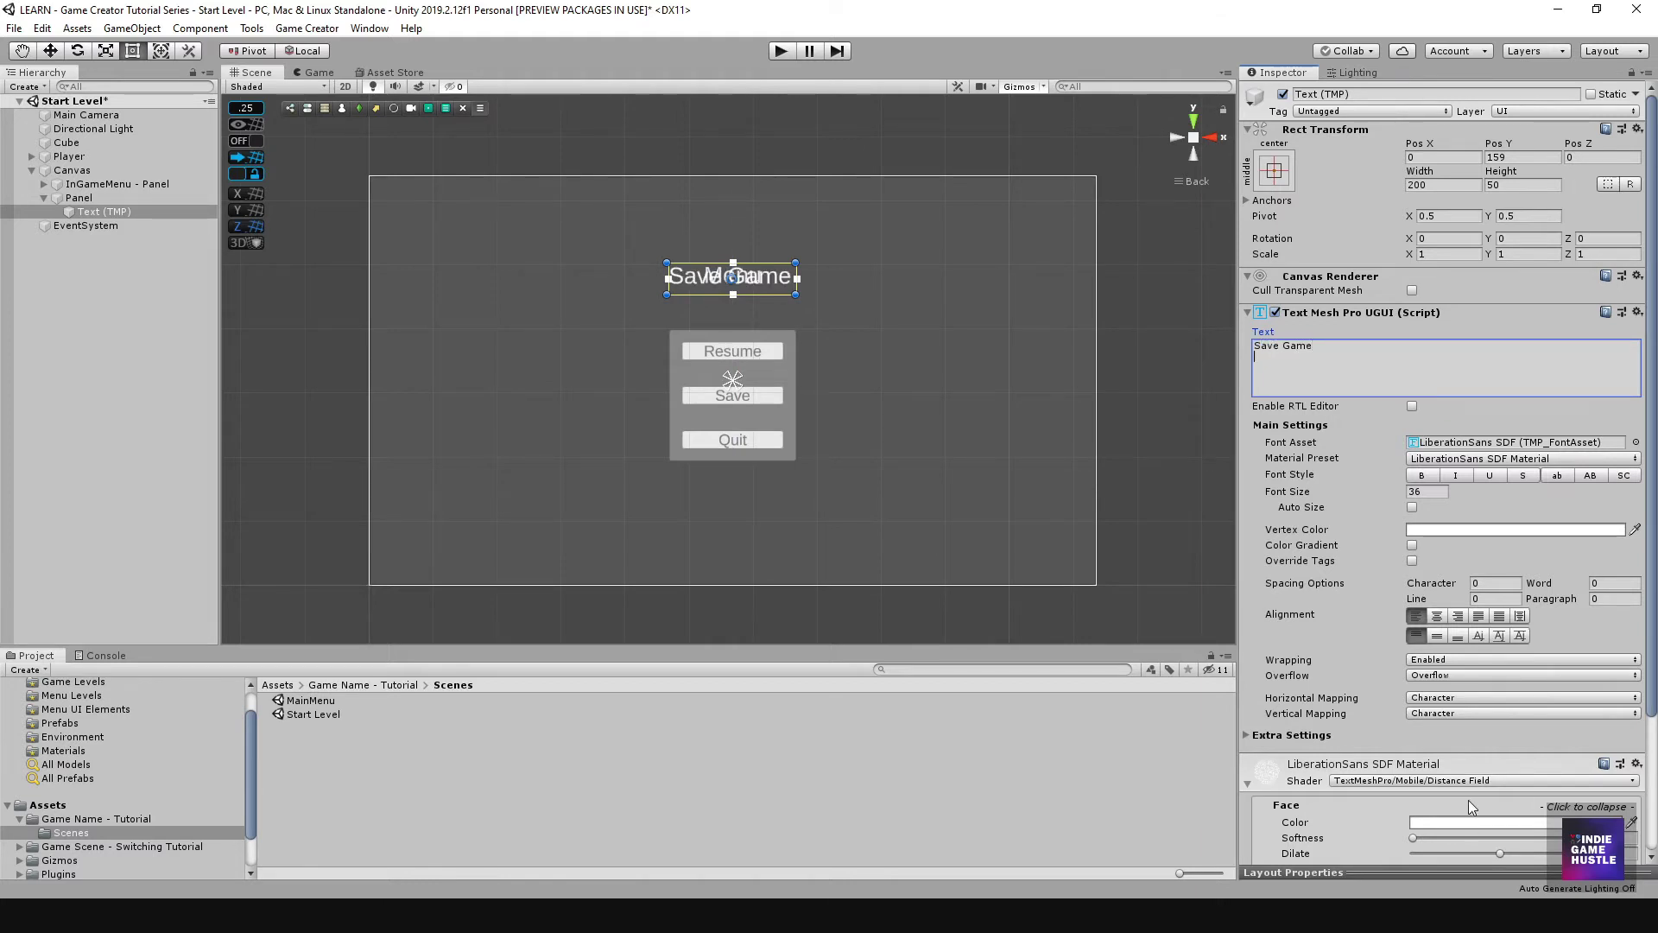
{"action": "left_click", "coordinate": [1438, 615]}
{"action": "left_click", "coordinate": [1438, 636]}
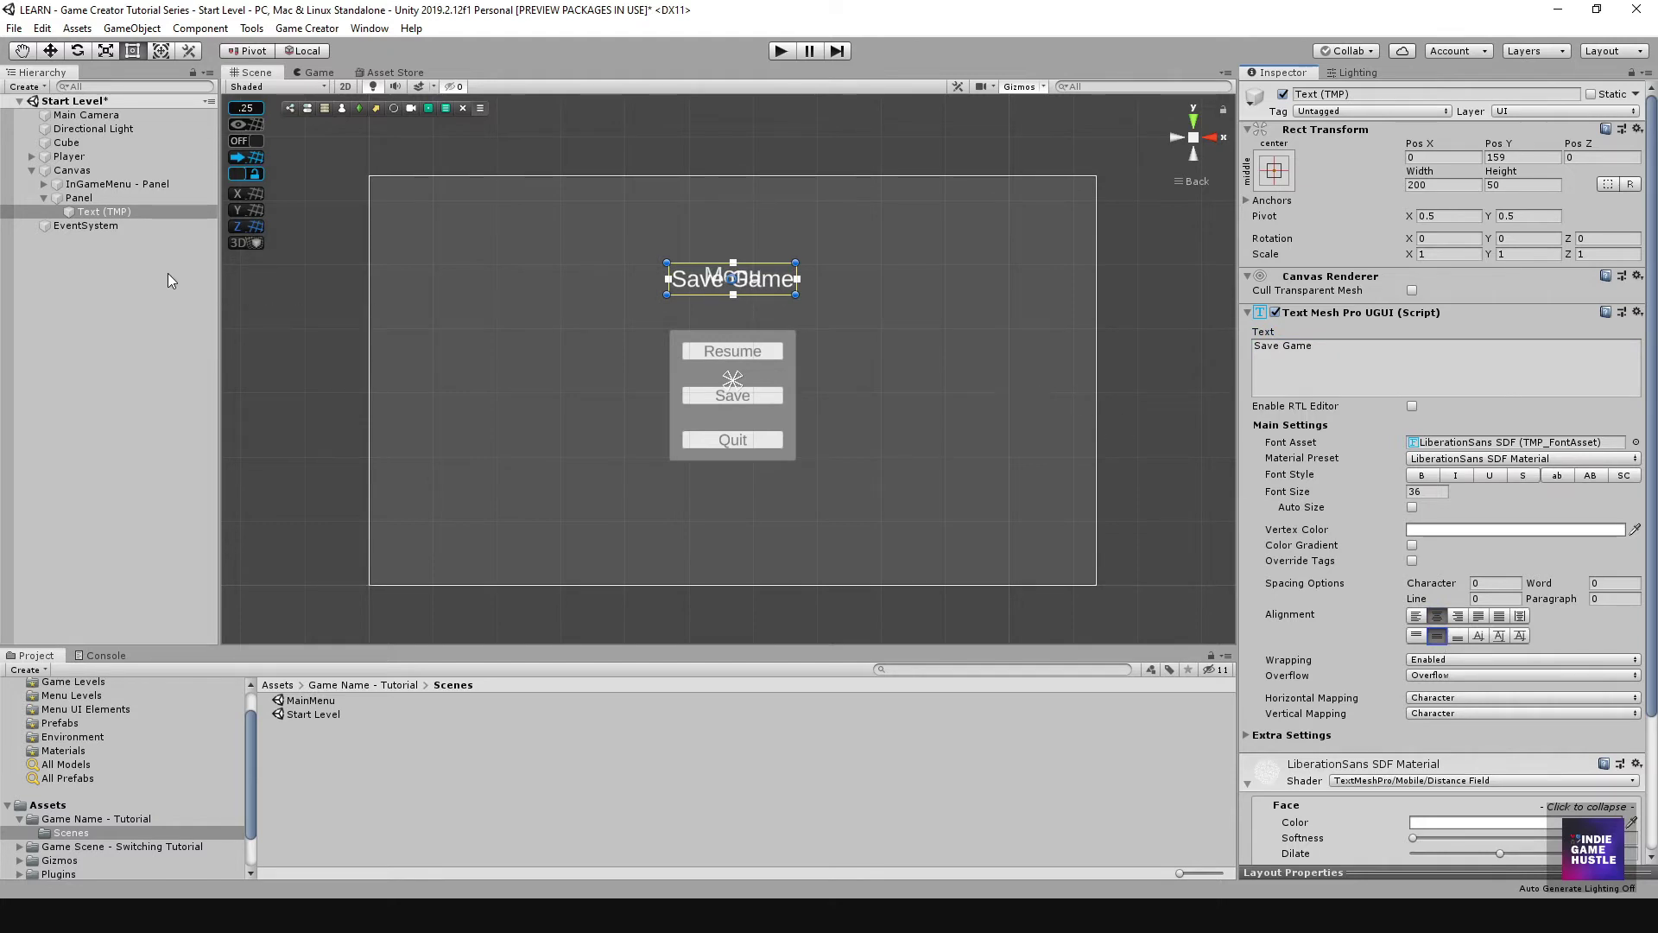
{"action": "left_click_drag", "start_coordinate": [760, 281], "coordinate": [760, 276]}
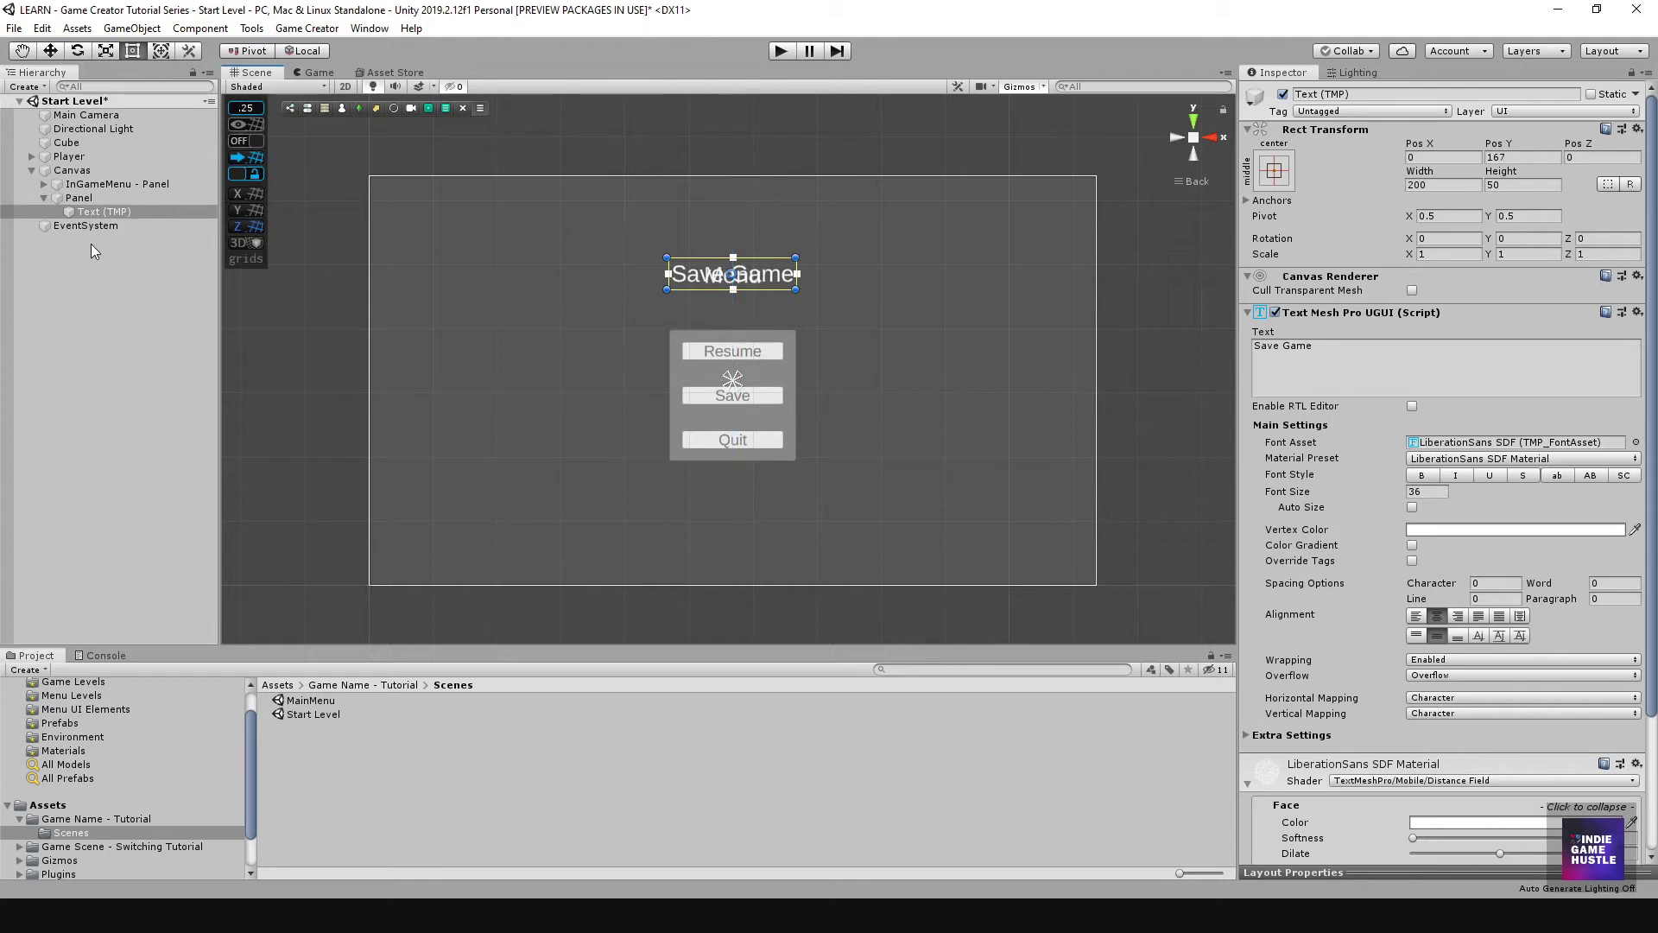
{"action": "left_click", "coordinate": [89, 199]}
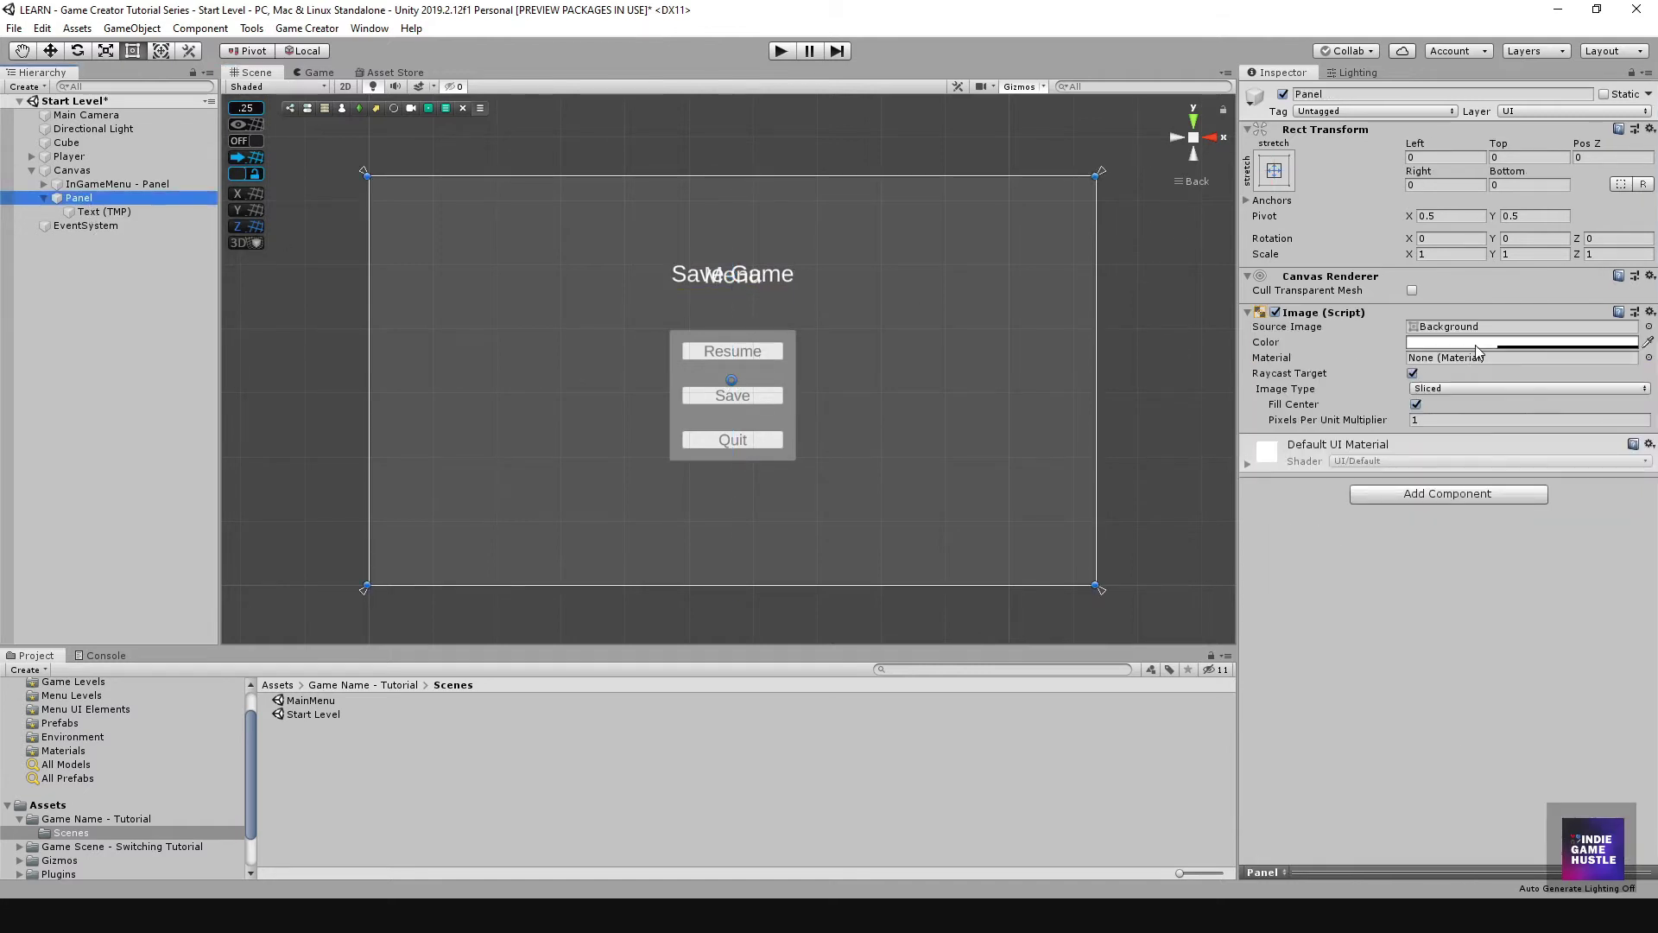
Step: Set the Panel's Image colour to near-black 030303 with alpha 255
{"action": "left_click", "coordinate": [1477, 344]}
{"action": "left_click_drag", "start_coordinate": [1022, 560], "coordinate": [1102, 561]}
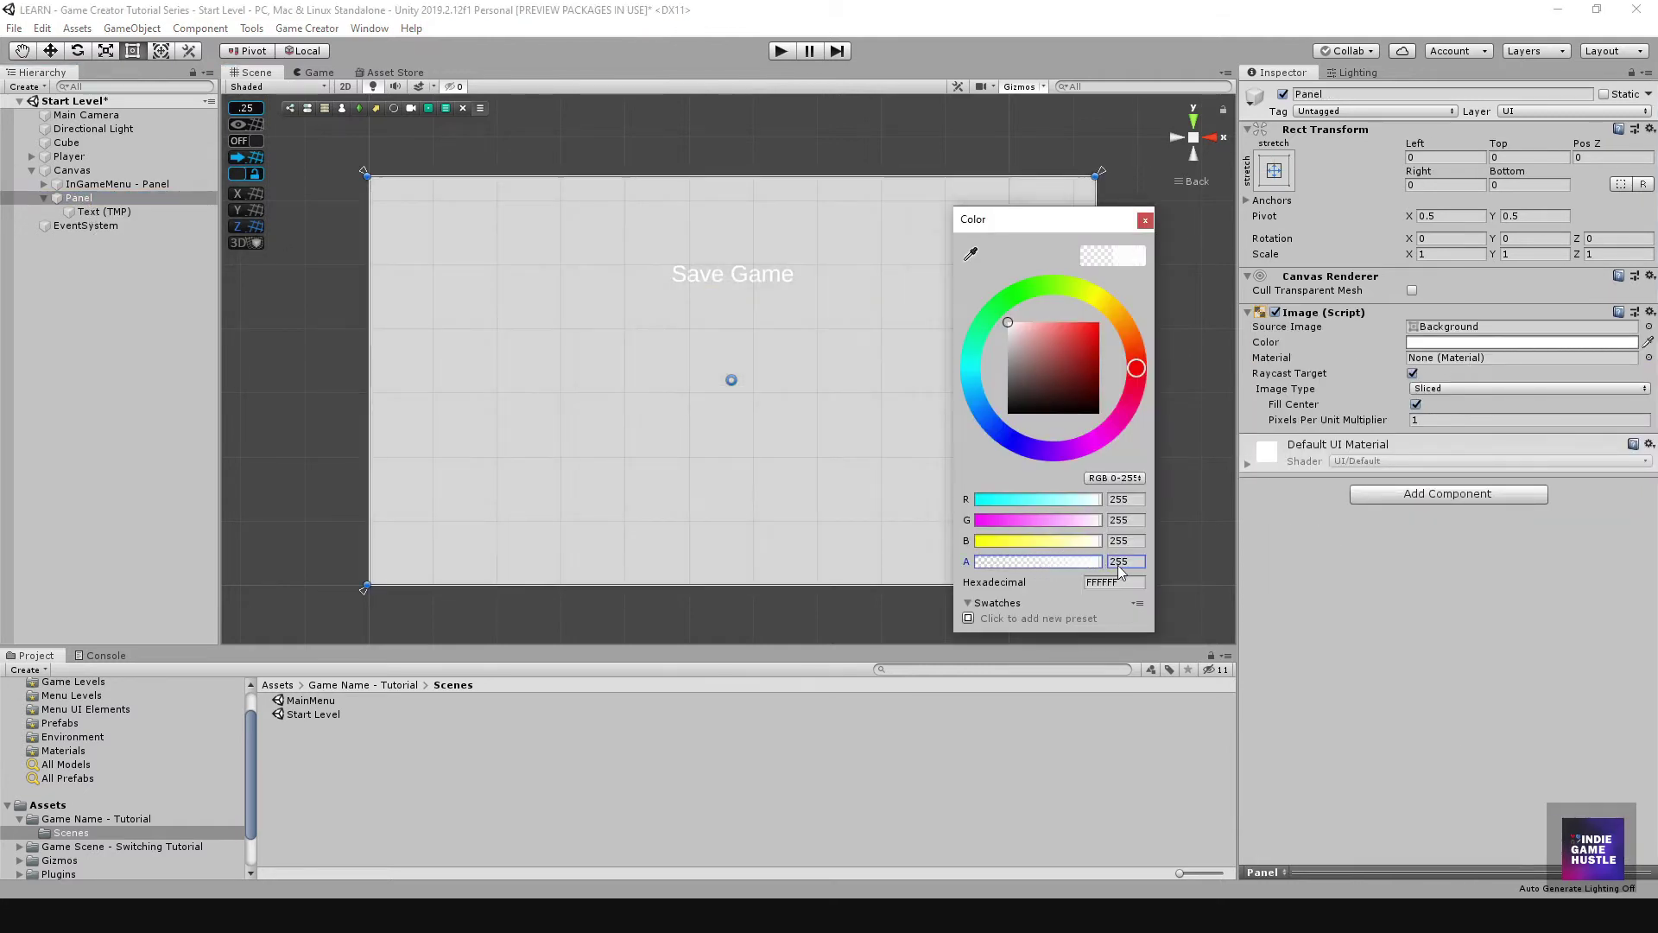
{"action": "left_click_drag", "start_coordinate": [1011, 371], "coordinate": [993, 422]}
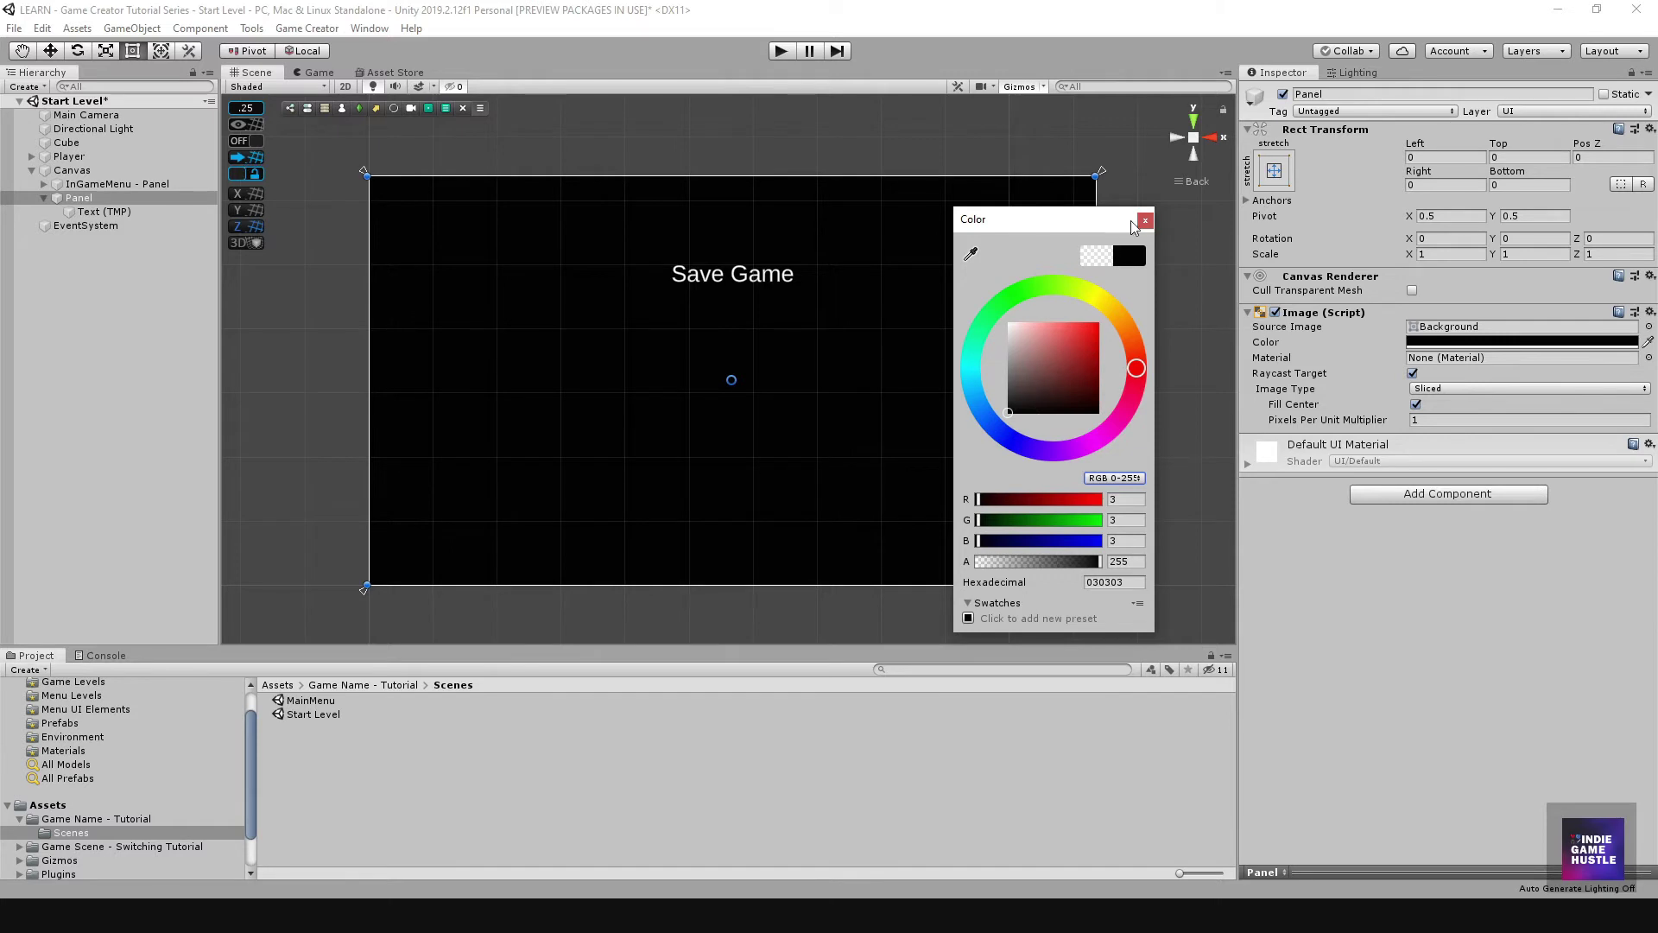
{"action": "left_click", "coordinate": [1145, 220]}
{"action": "left_click", "coordinate": [96, 214]}
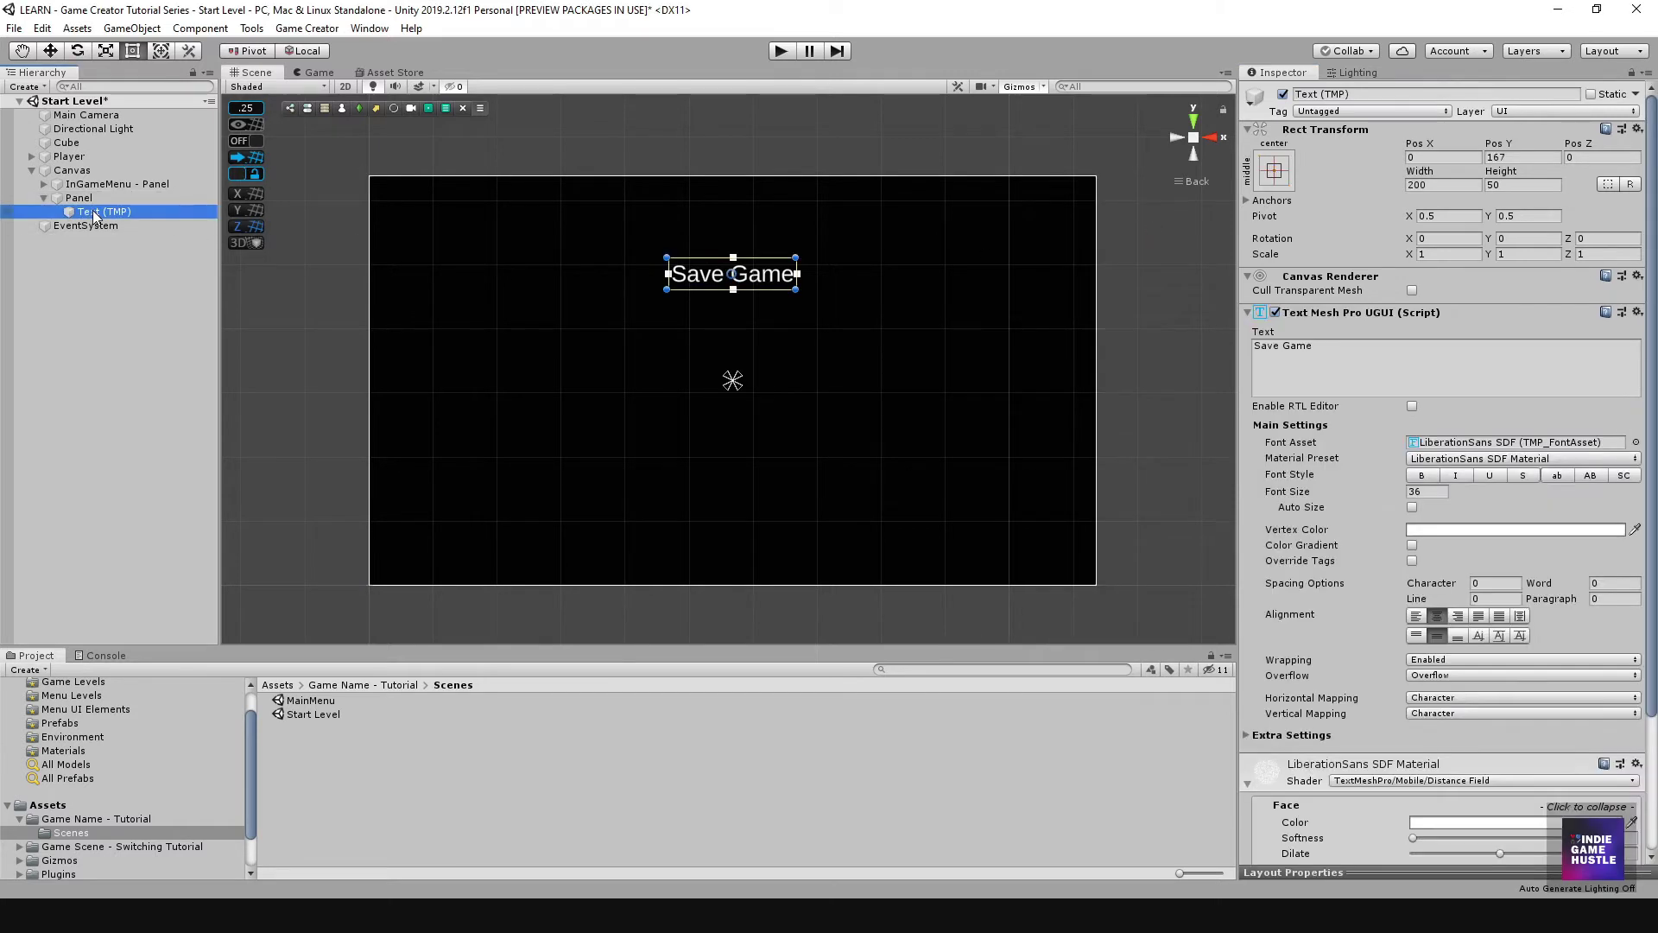
{"action": "left_click", "coordinate": [95, 199]}
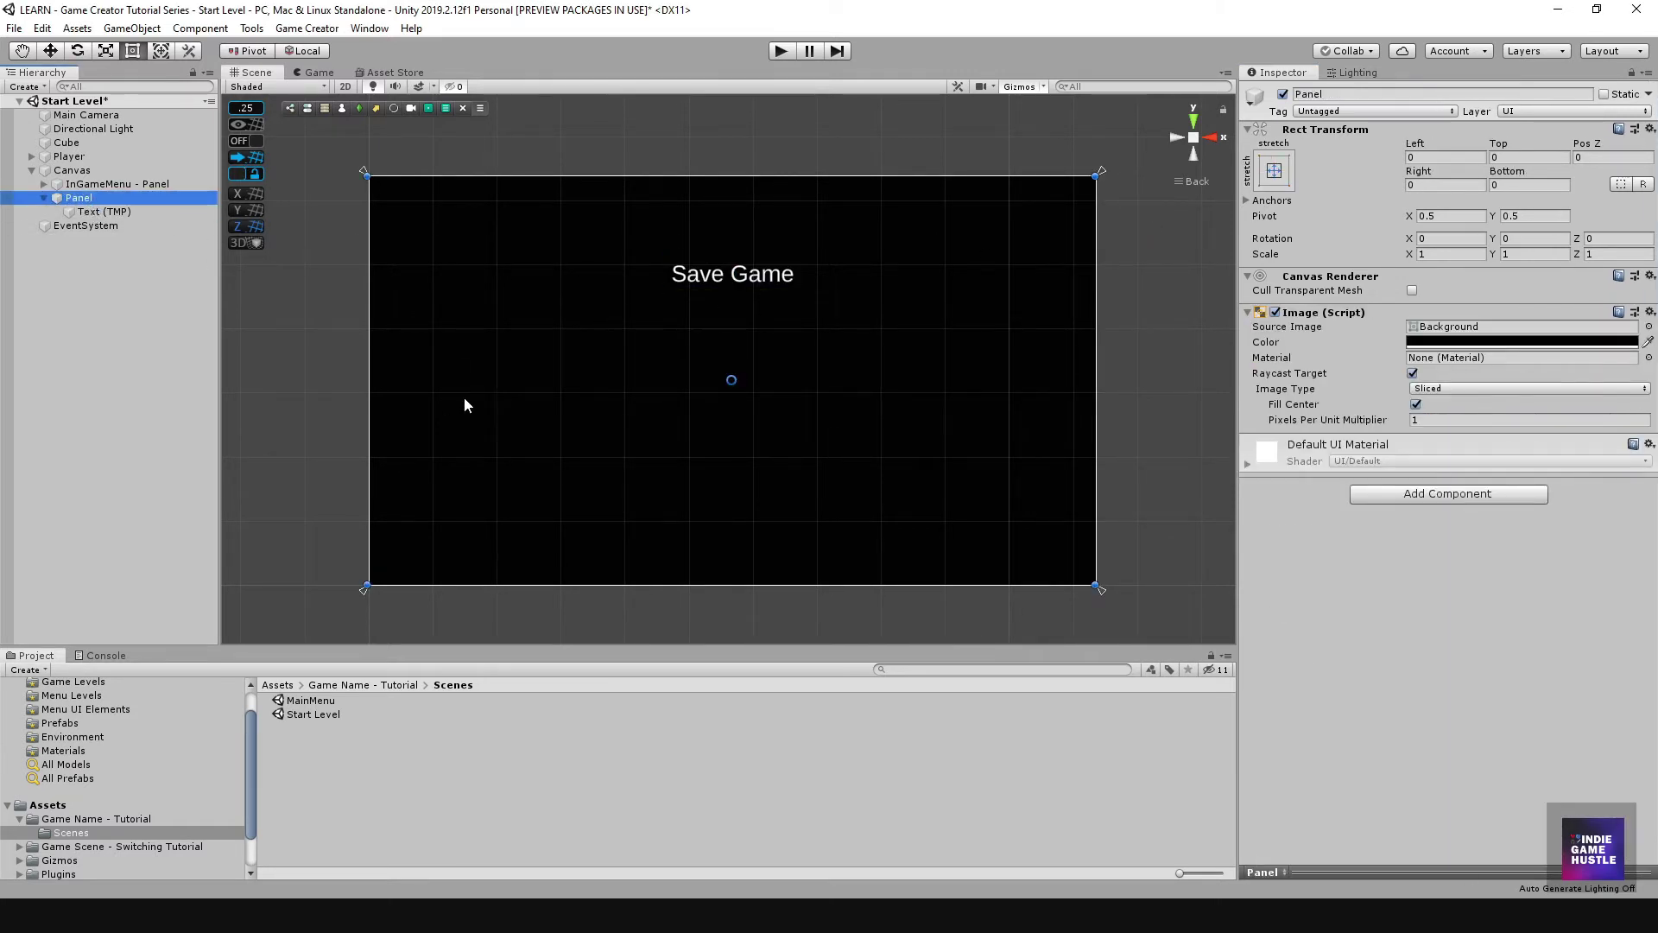
Step: Add a nested Panel inside the Save Game panel, shrink it, and centre it
{"action": "right_click", "coordinate": [73, 201]}
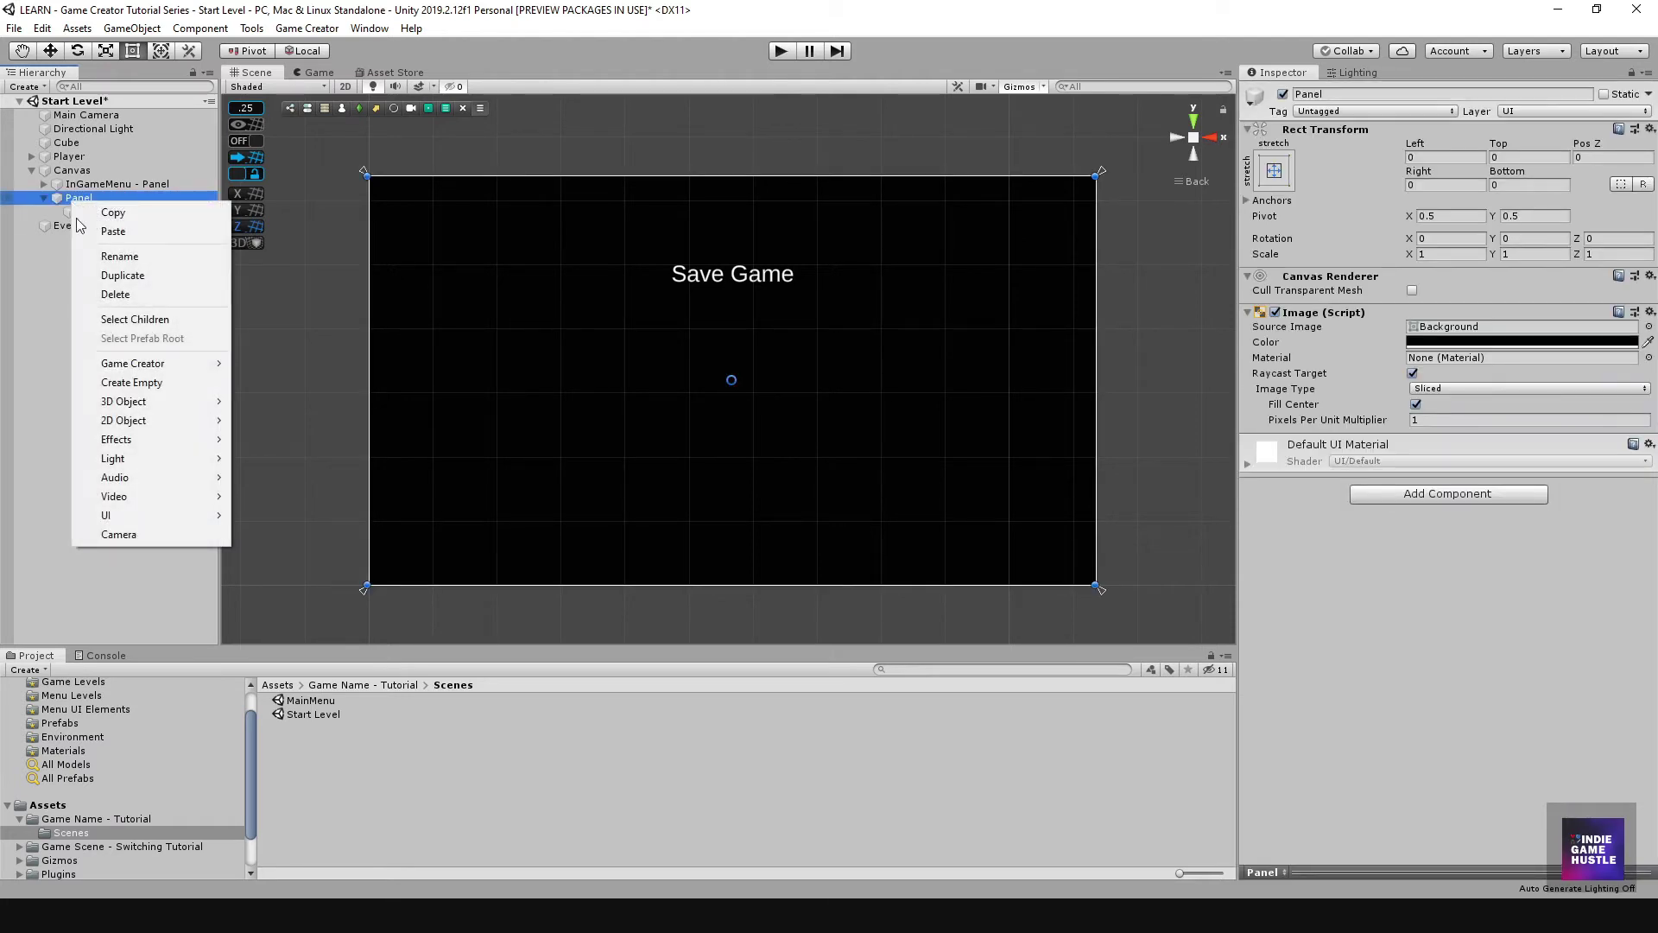
{"action": "mouse_move", "coordinate": [177, 519]}
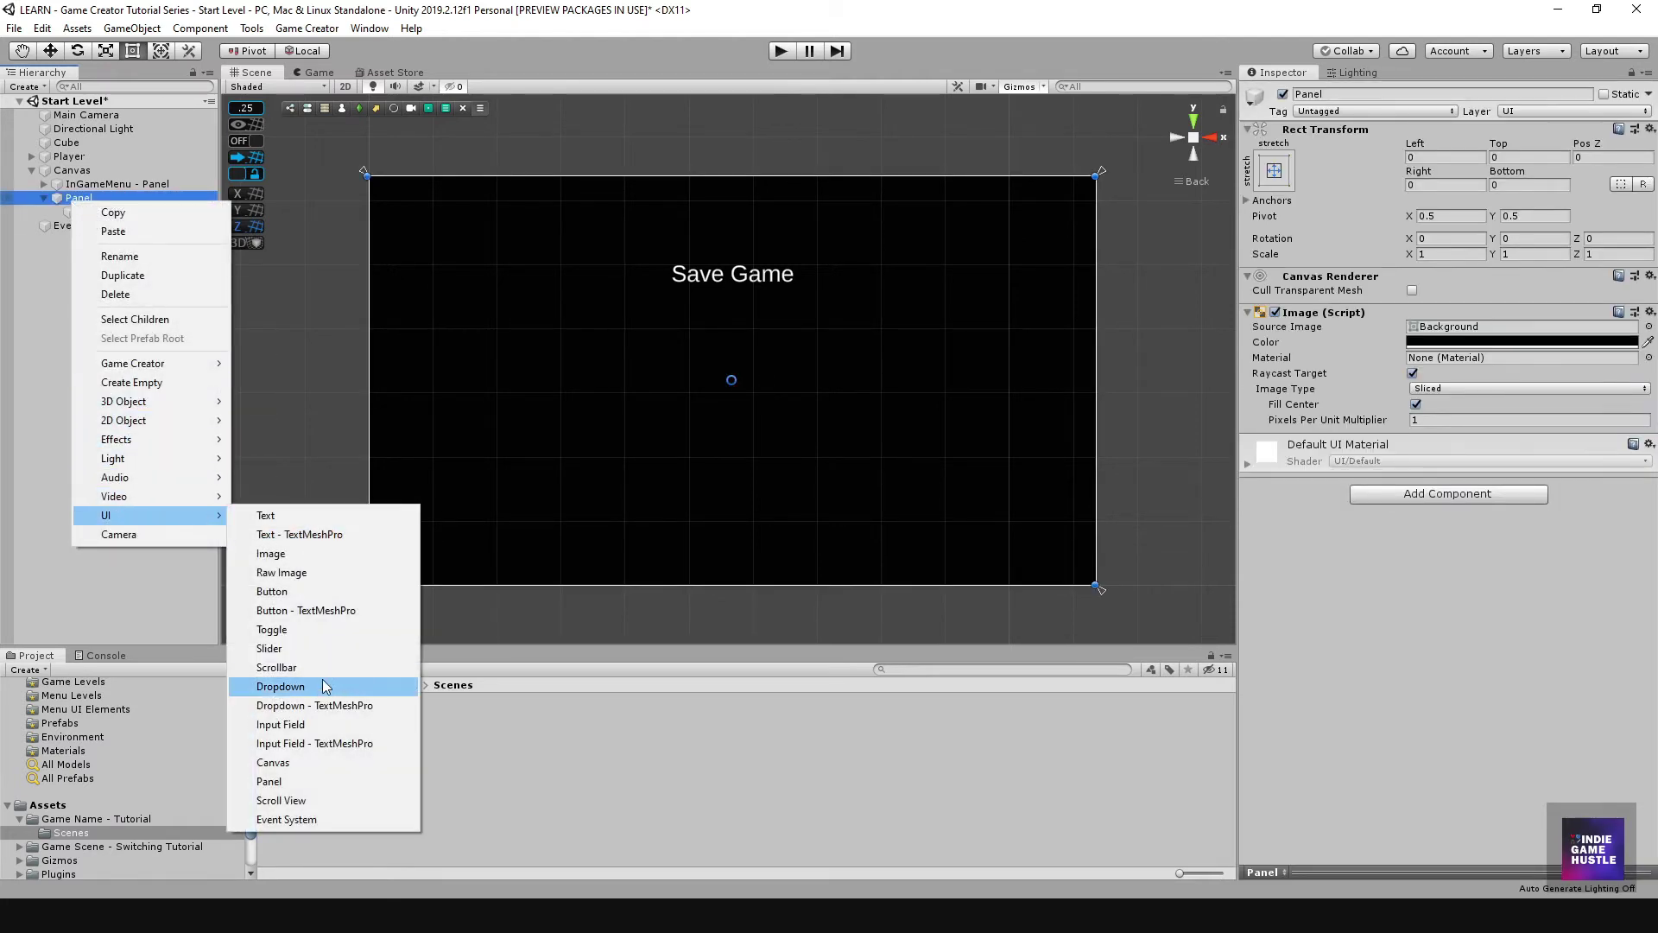
{"action": "left_click", "coordinate": [298, 781]}
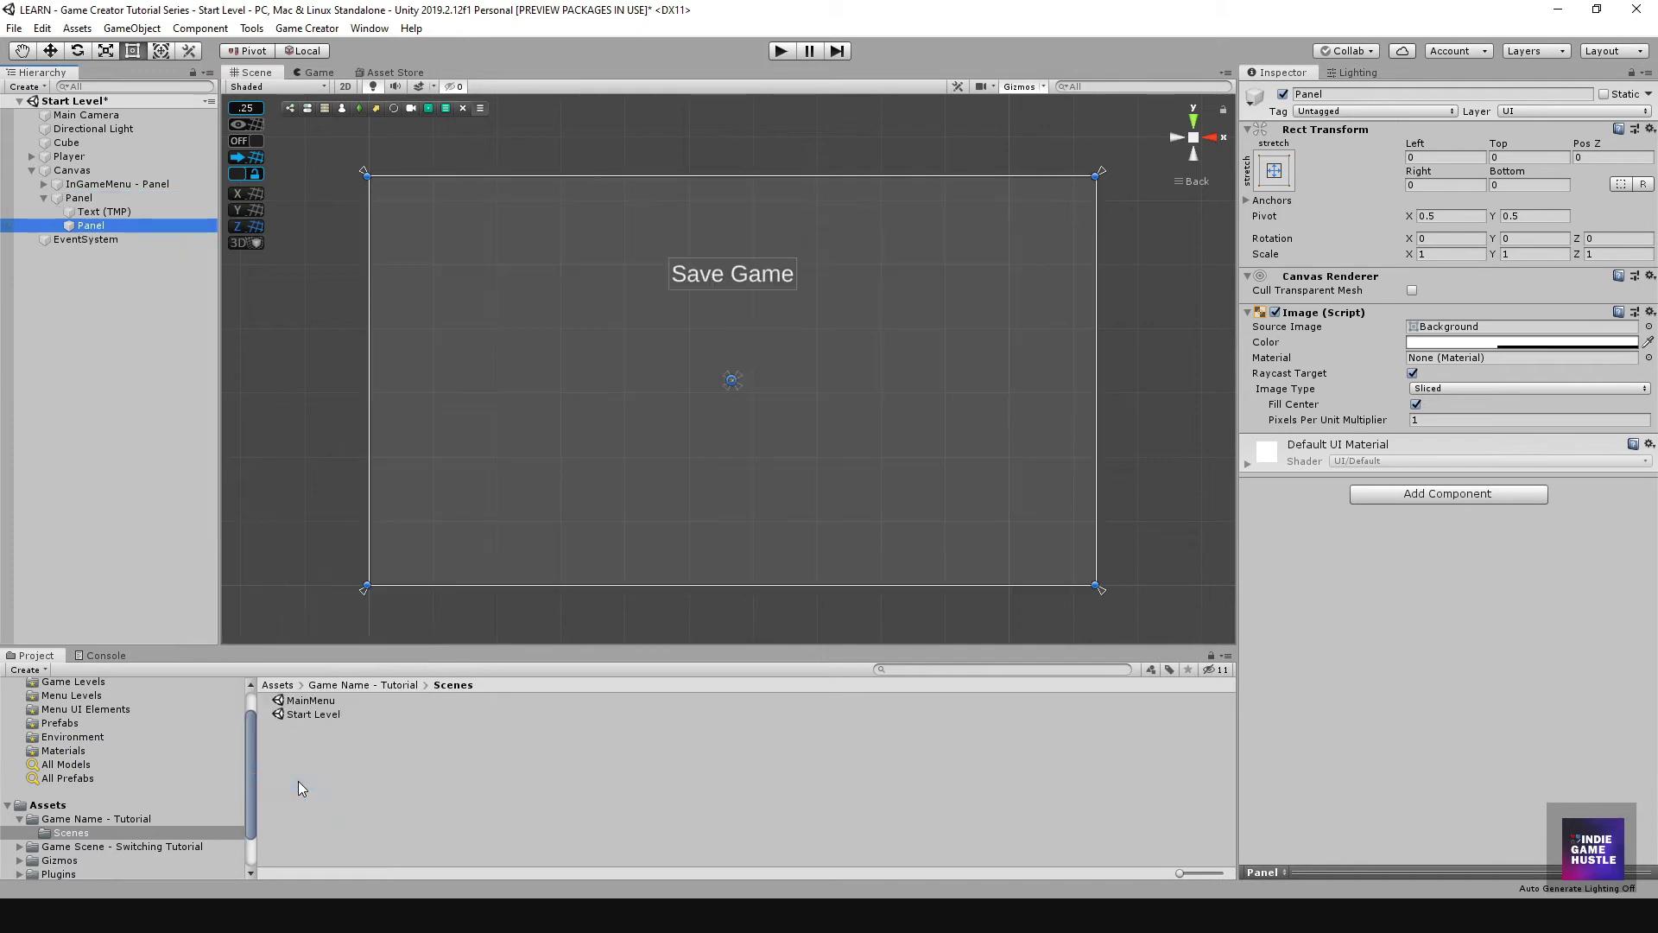
{"action": "left_click", "coordinate": [90, 492]}
{"action": "left_click", "coordinate": [423, 189]}
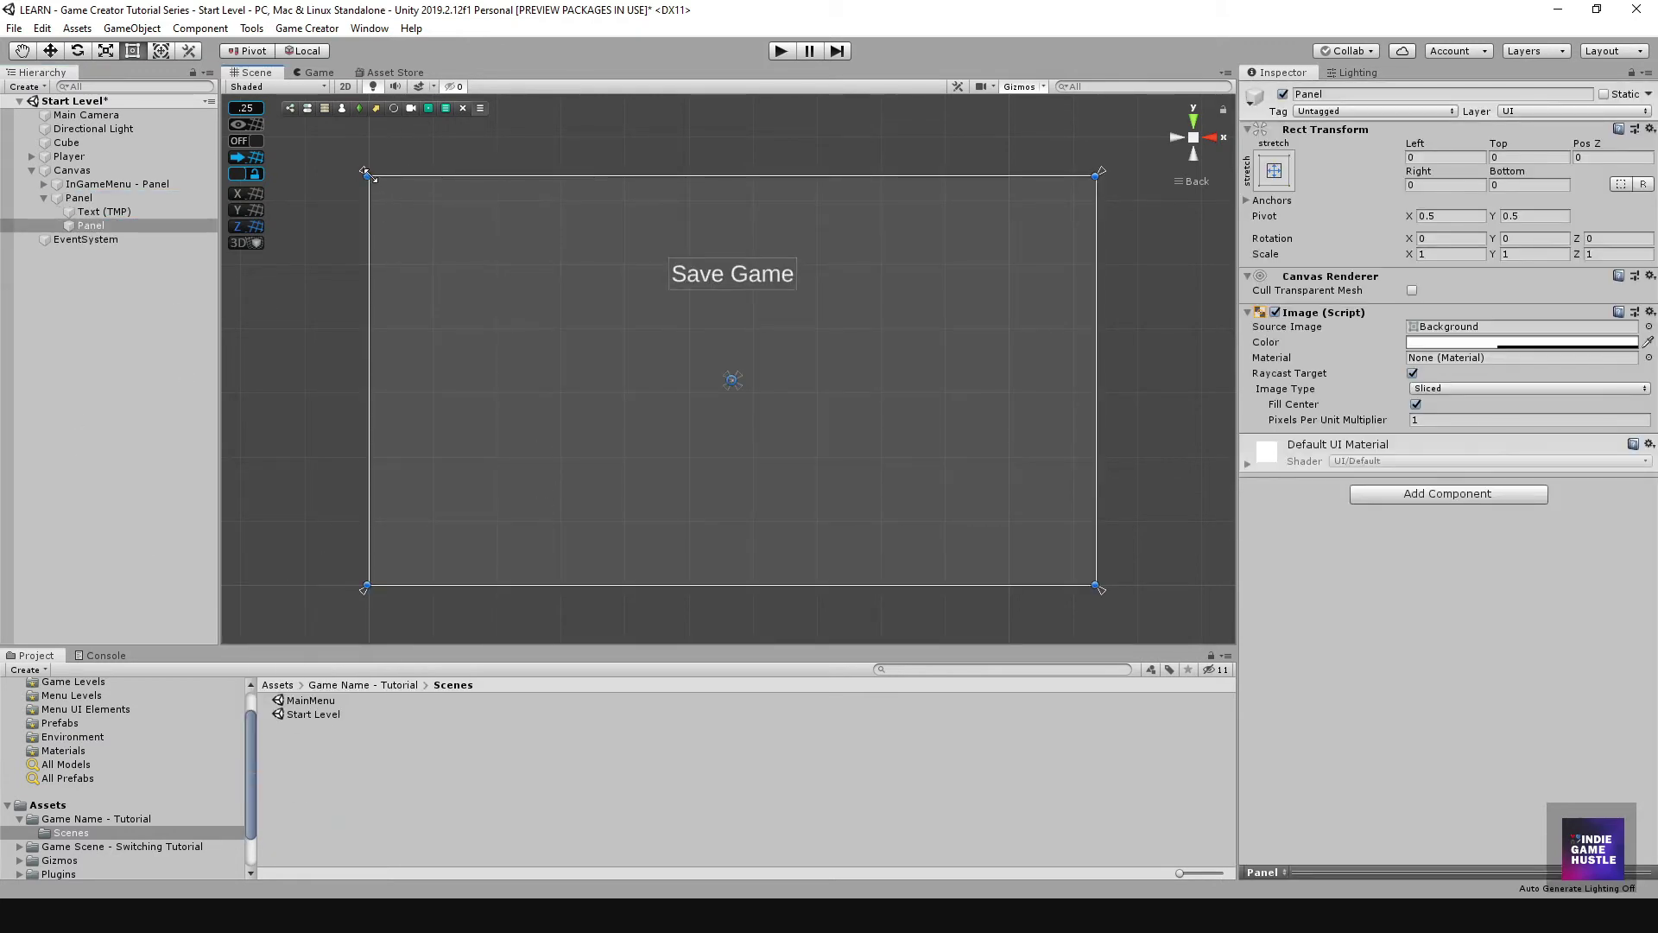
{"action": "left_click_drag", "start_coordinate": [369, 176], "coordinate": [681, 437]}
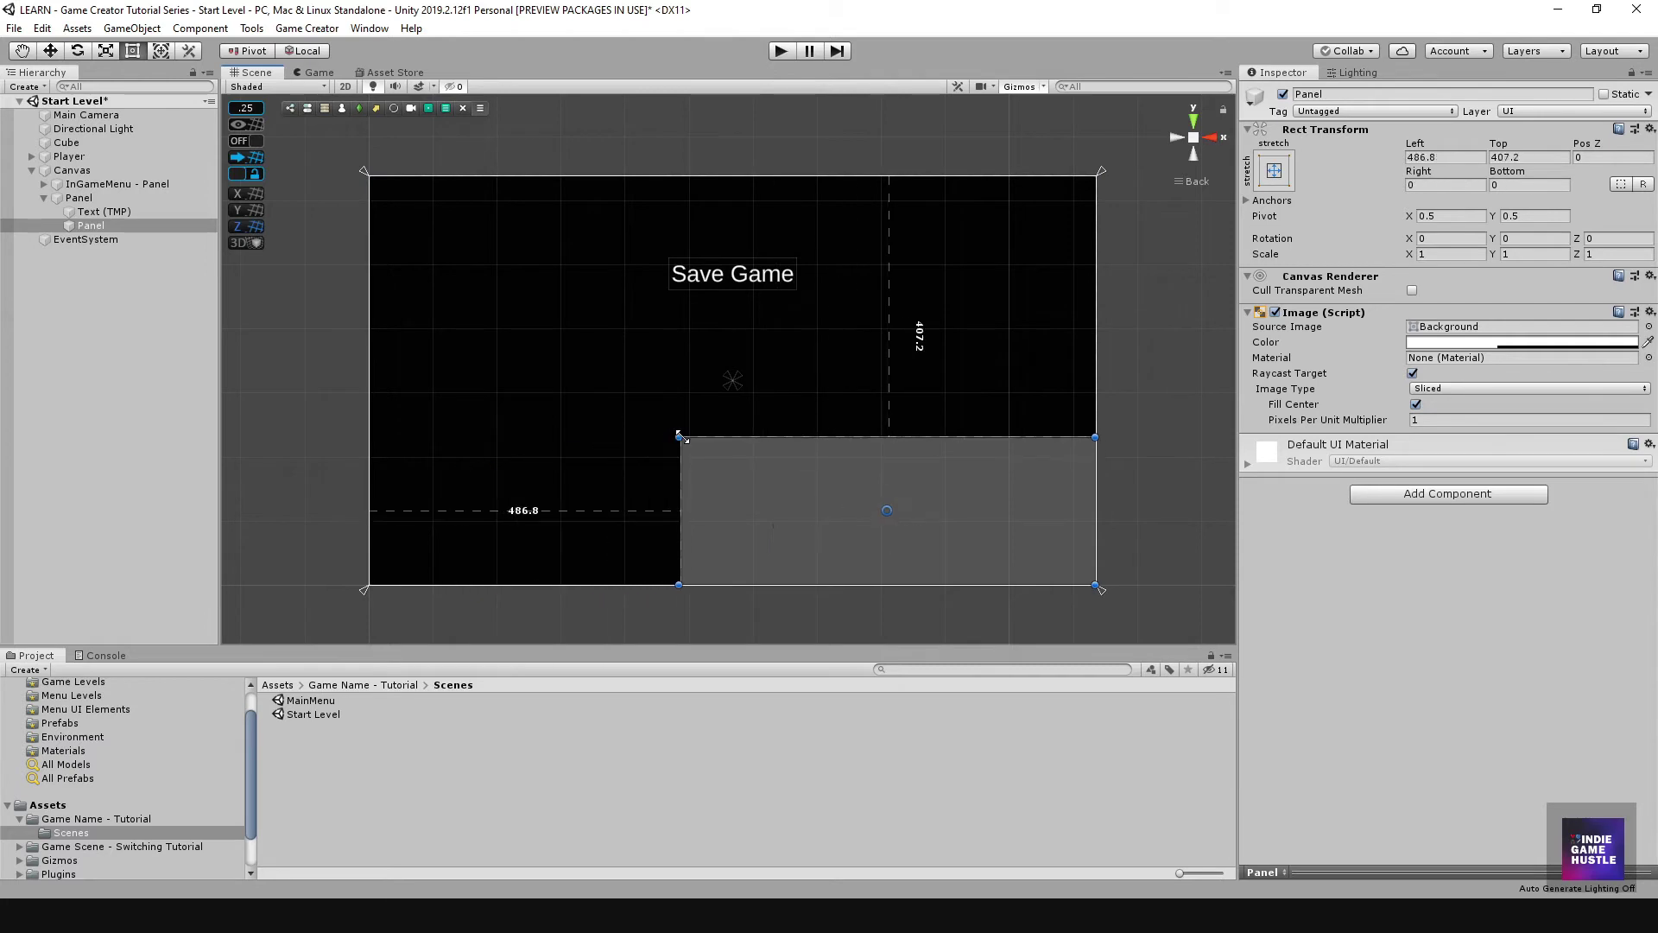
{"action": "left_click_drag", "start_coordinate": [933, 469], "coordinate": [748, 377]}
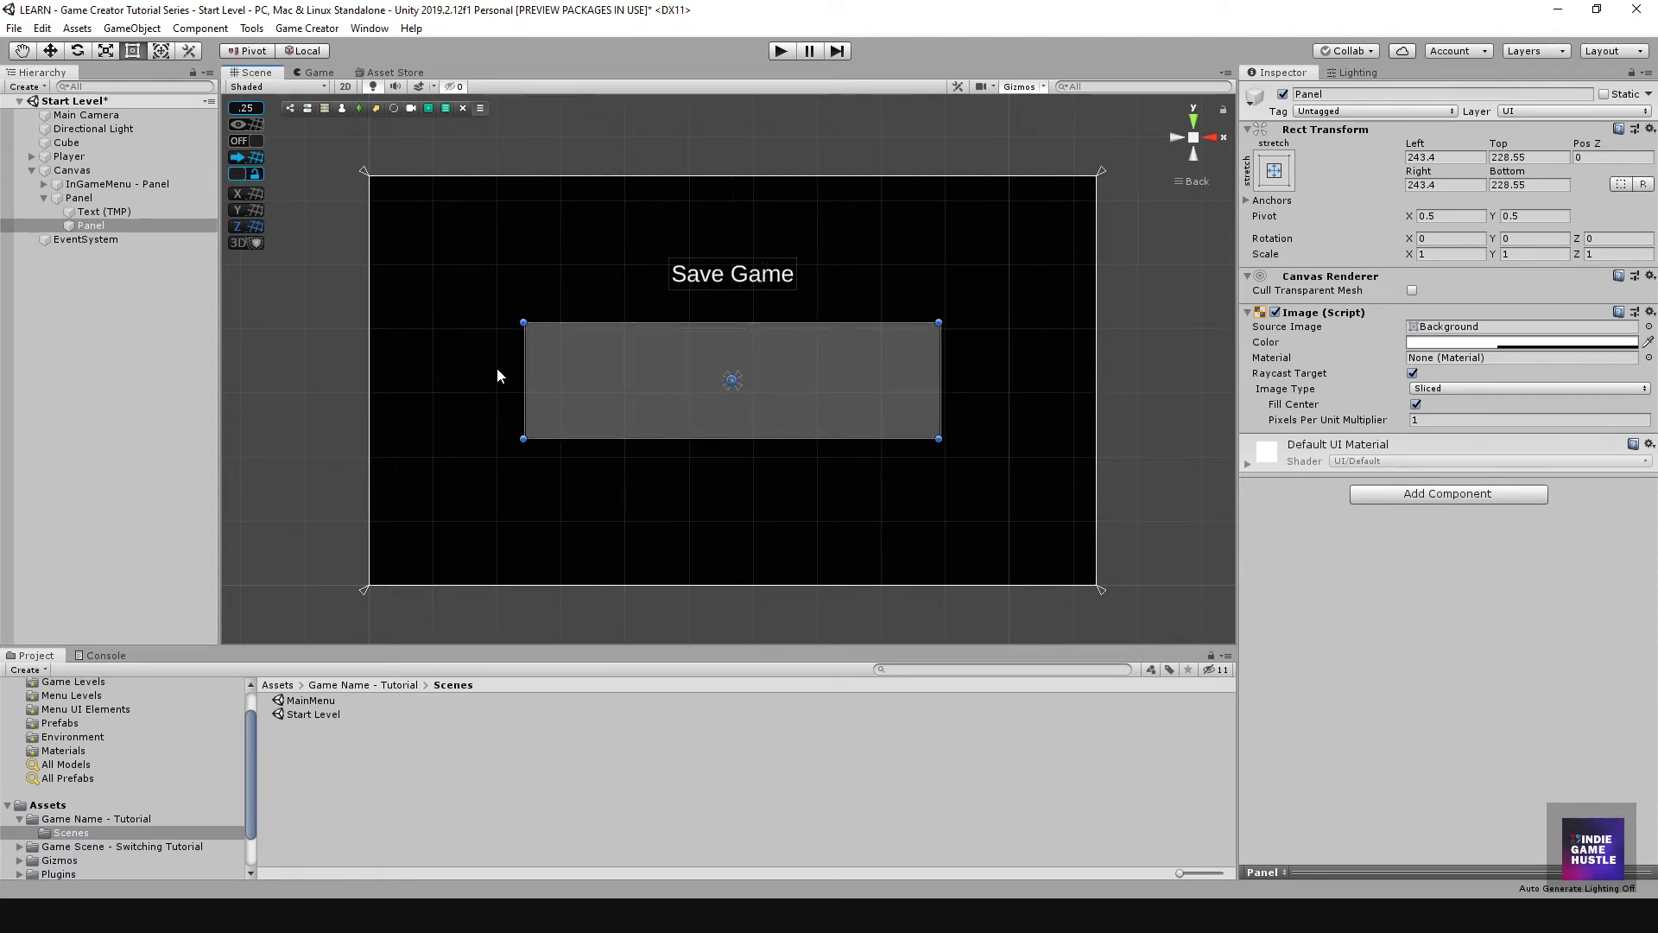
Step: Add a TextMeshPro button to the inner panel and duplicate it twice
{"action": "left_click", "coordinate": [99, 241]}
{"action": "left_click", "coordinate": [95, 227]}
{"action": "right_click", "coordinate": [98, 230]}
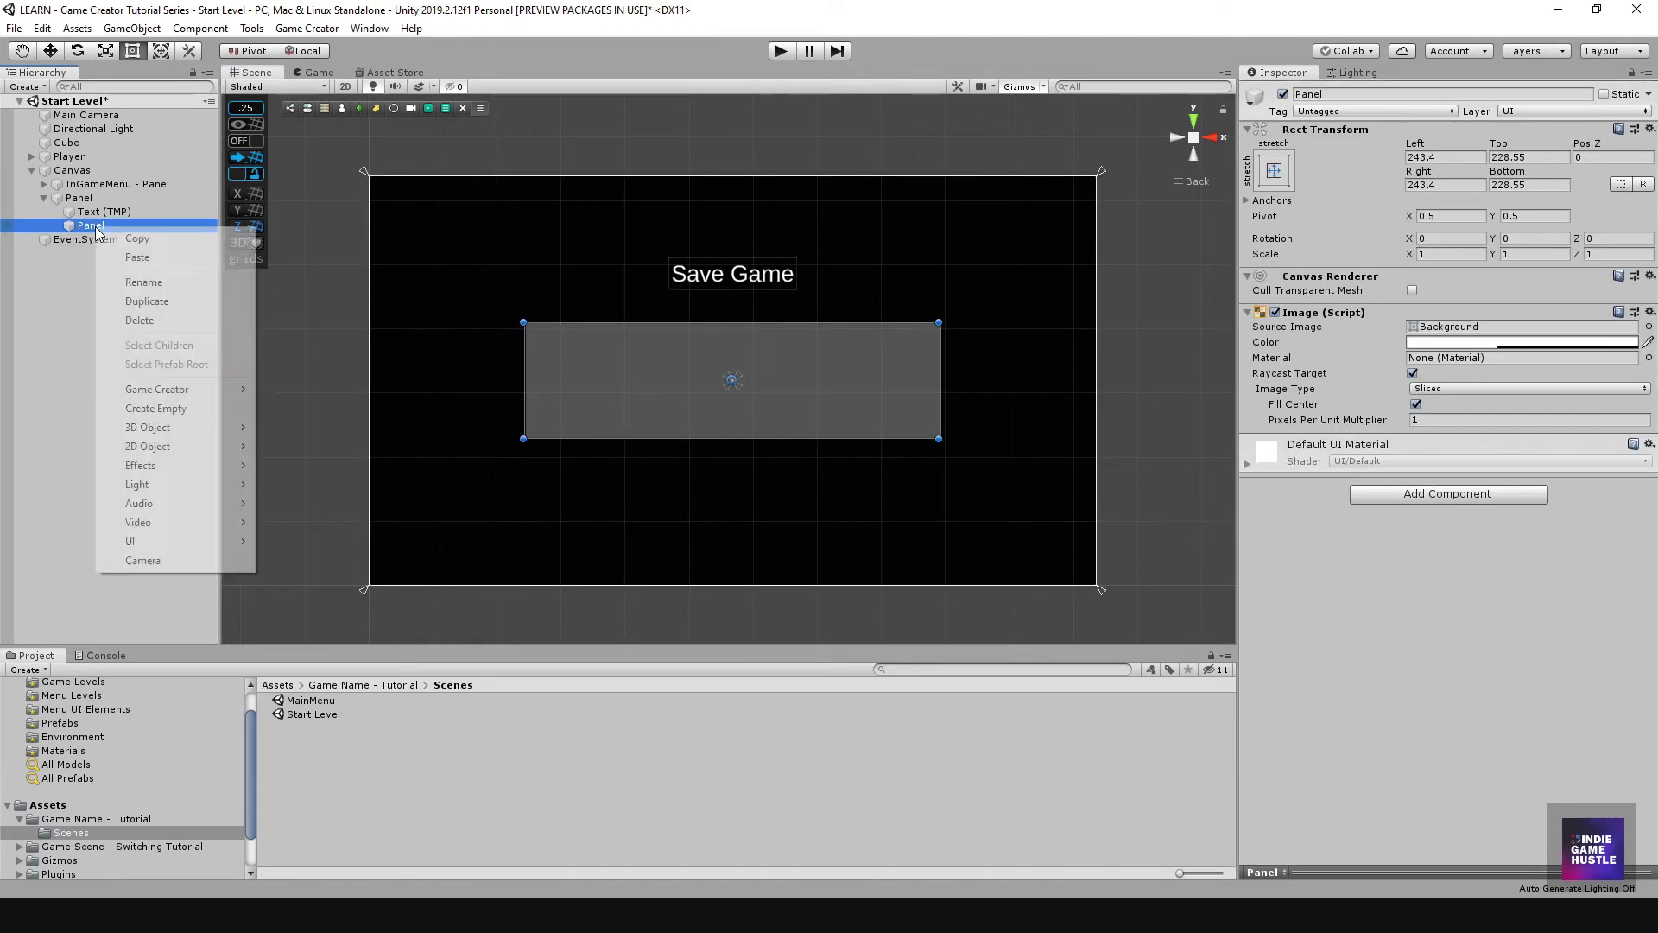
{"action": "mouse_move", "coordinate": [192, 548]}
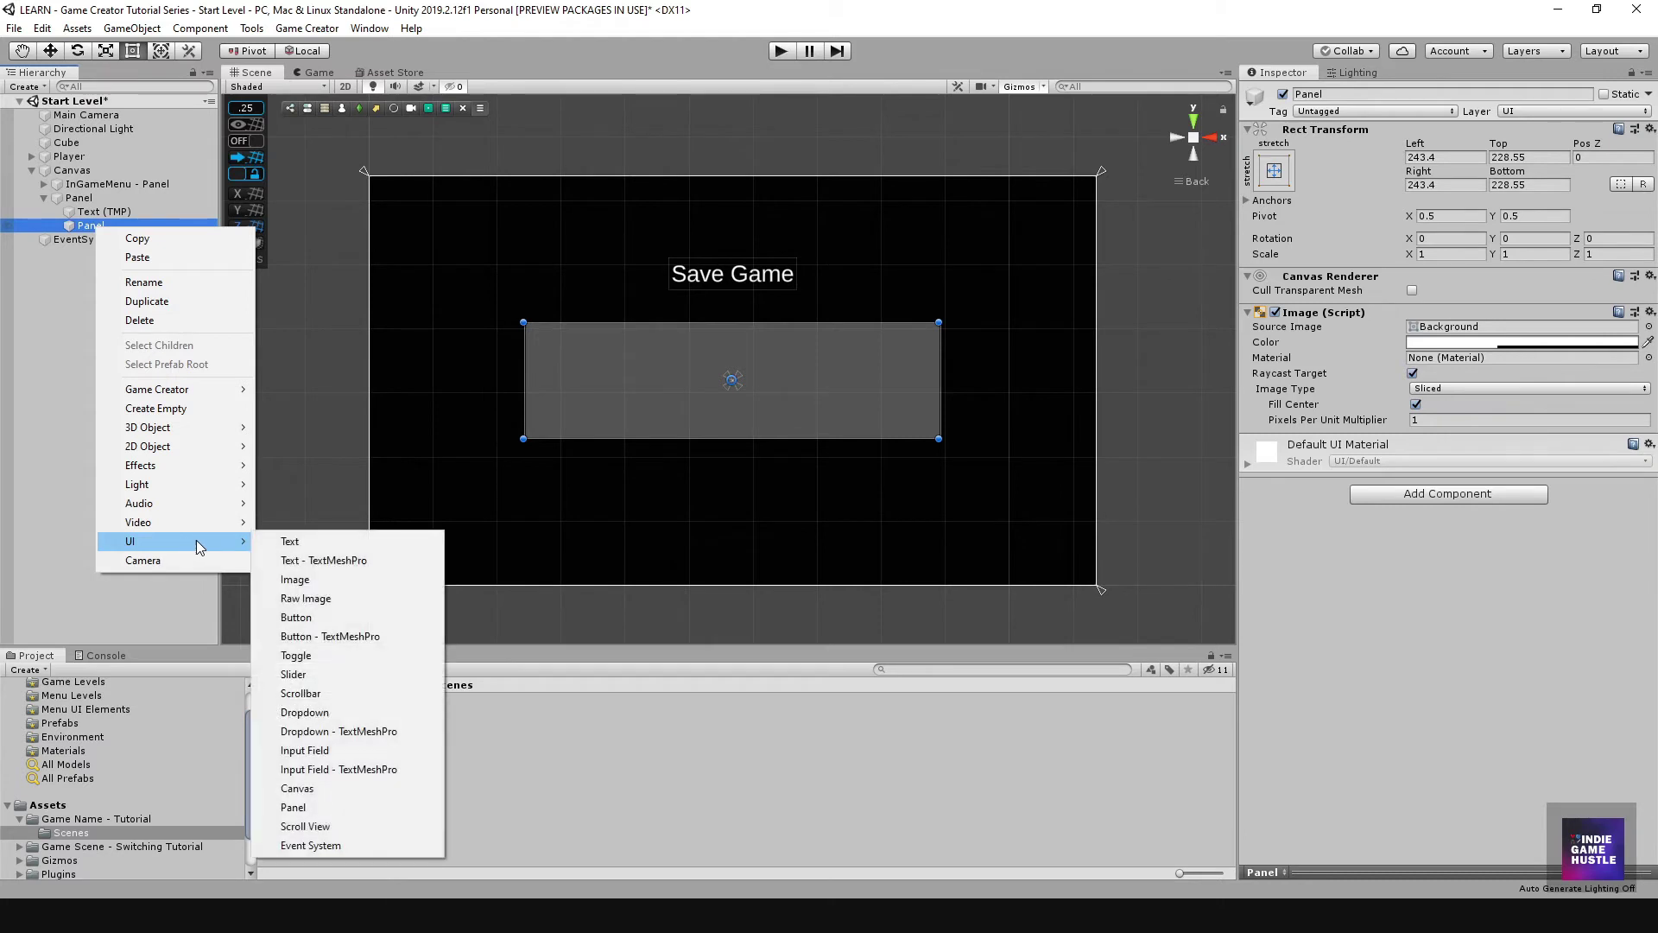
{"action": "left_click", "coordinate": [335, 639]}
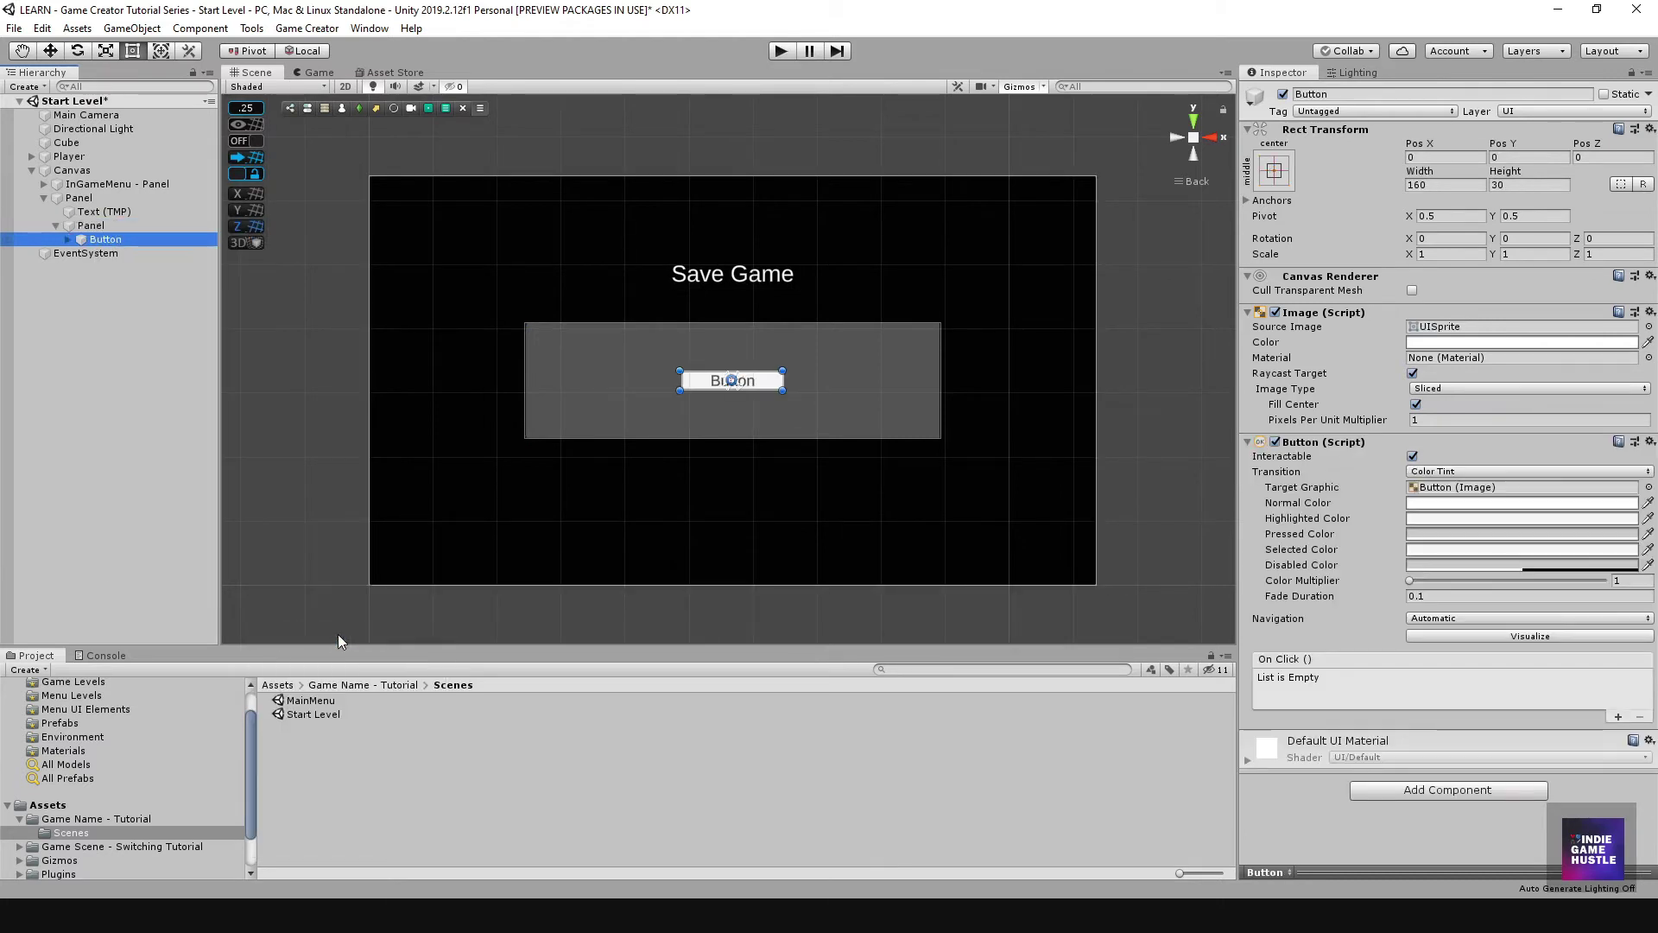
{"action": "key", "text": "ctrl+d"}
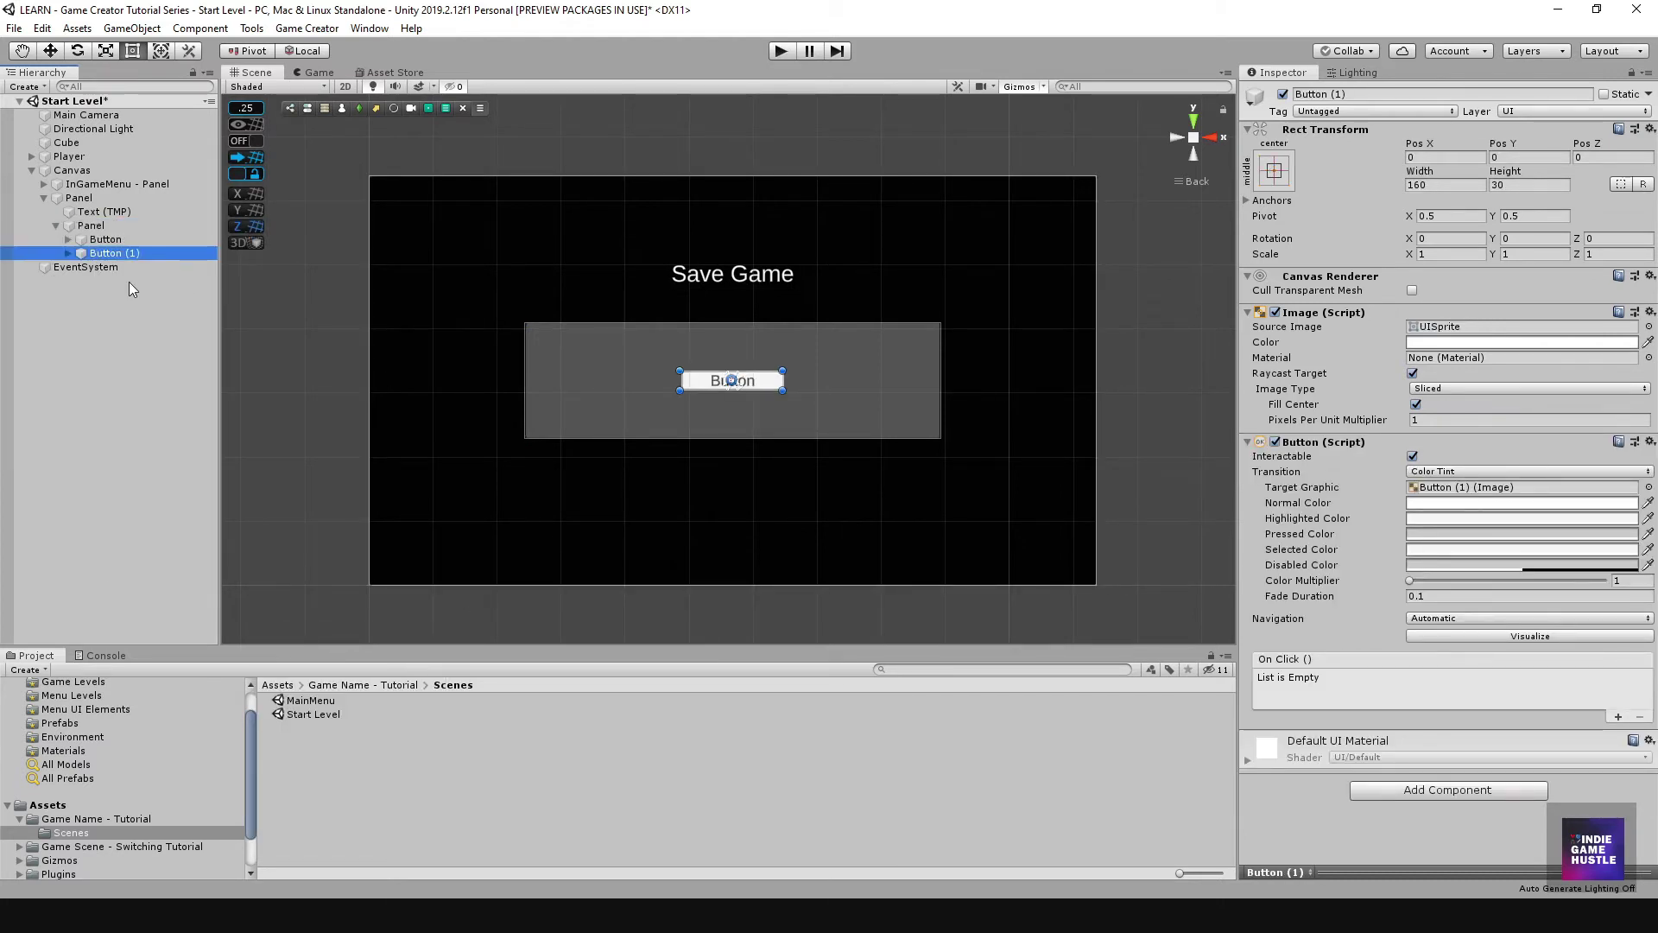
{"action": "key", "text": "ctrl+d"}
Step: Give the inner panel a Middle Center Horizontal Layout Group and lower its top edge
{"action": "left_click", "coordinate": [87, 226]}
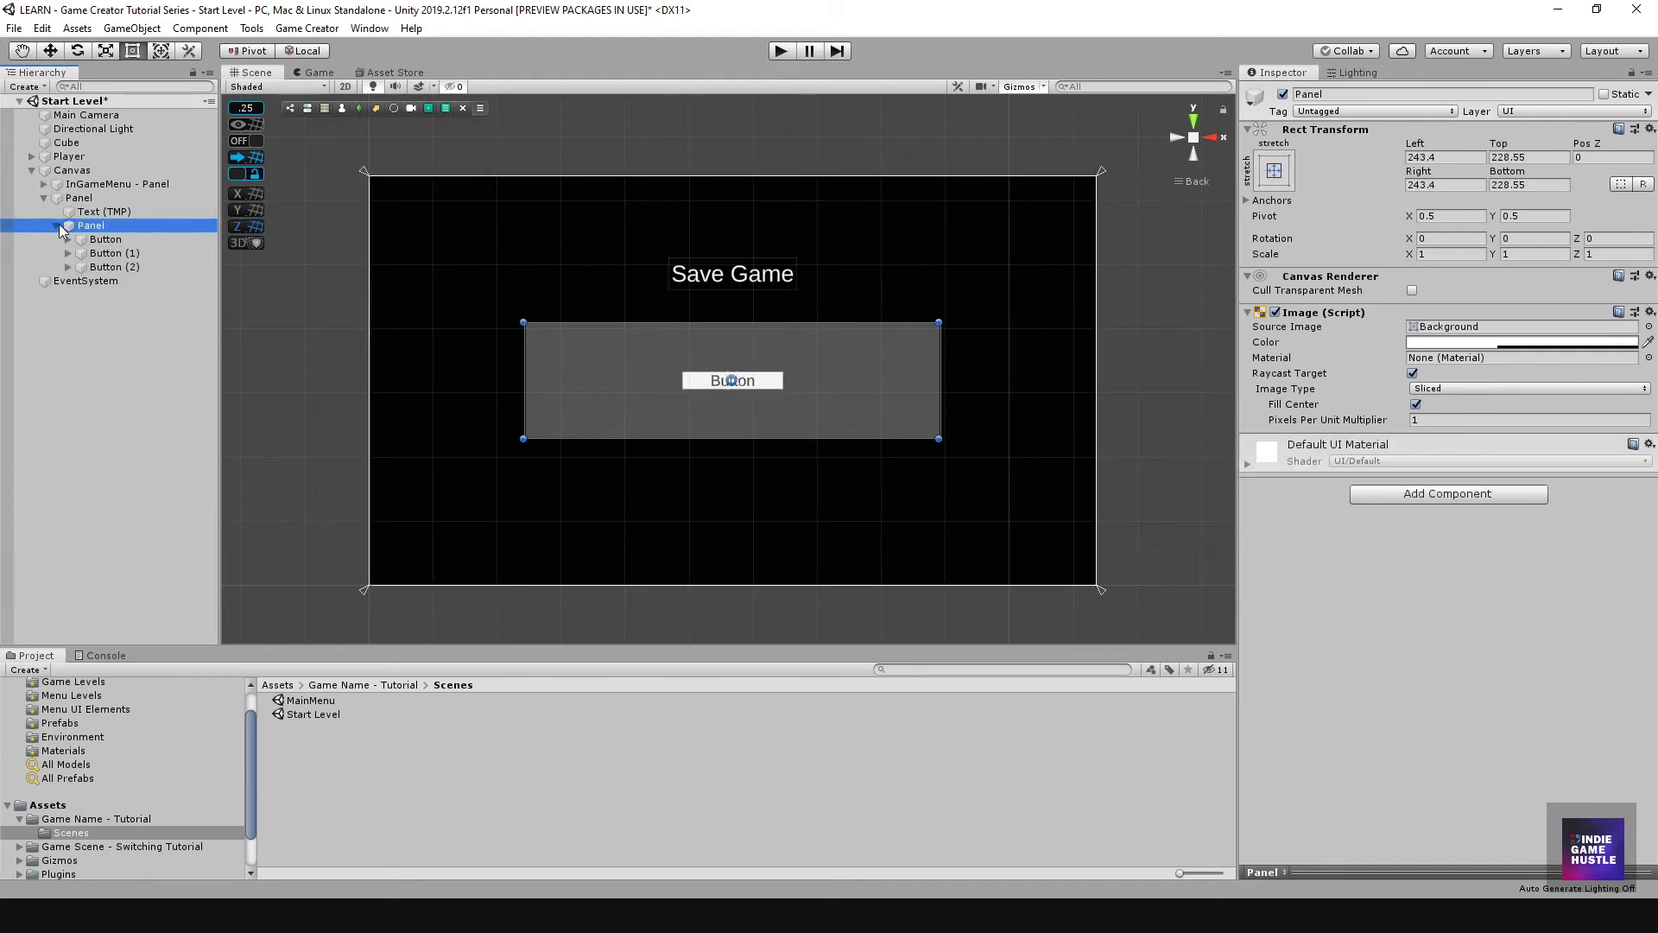
{"action": "left_click", "coordinate": [1420, 493]}
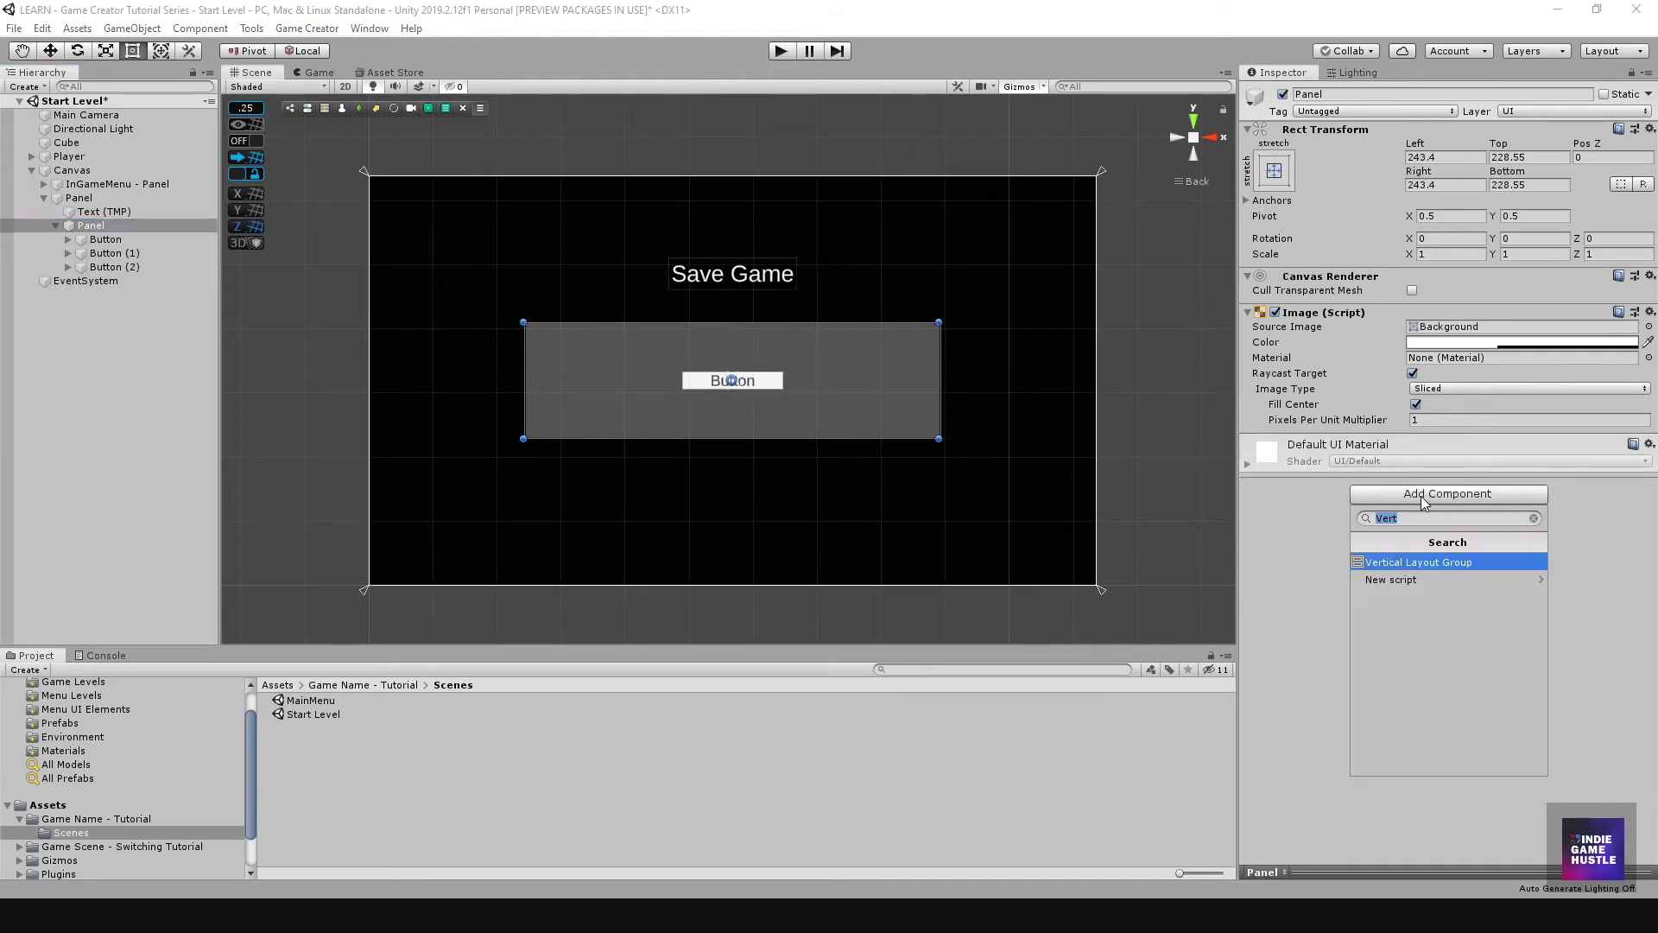
{"action": "type", "text": "Hor"}
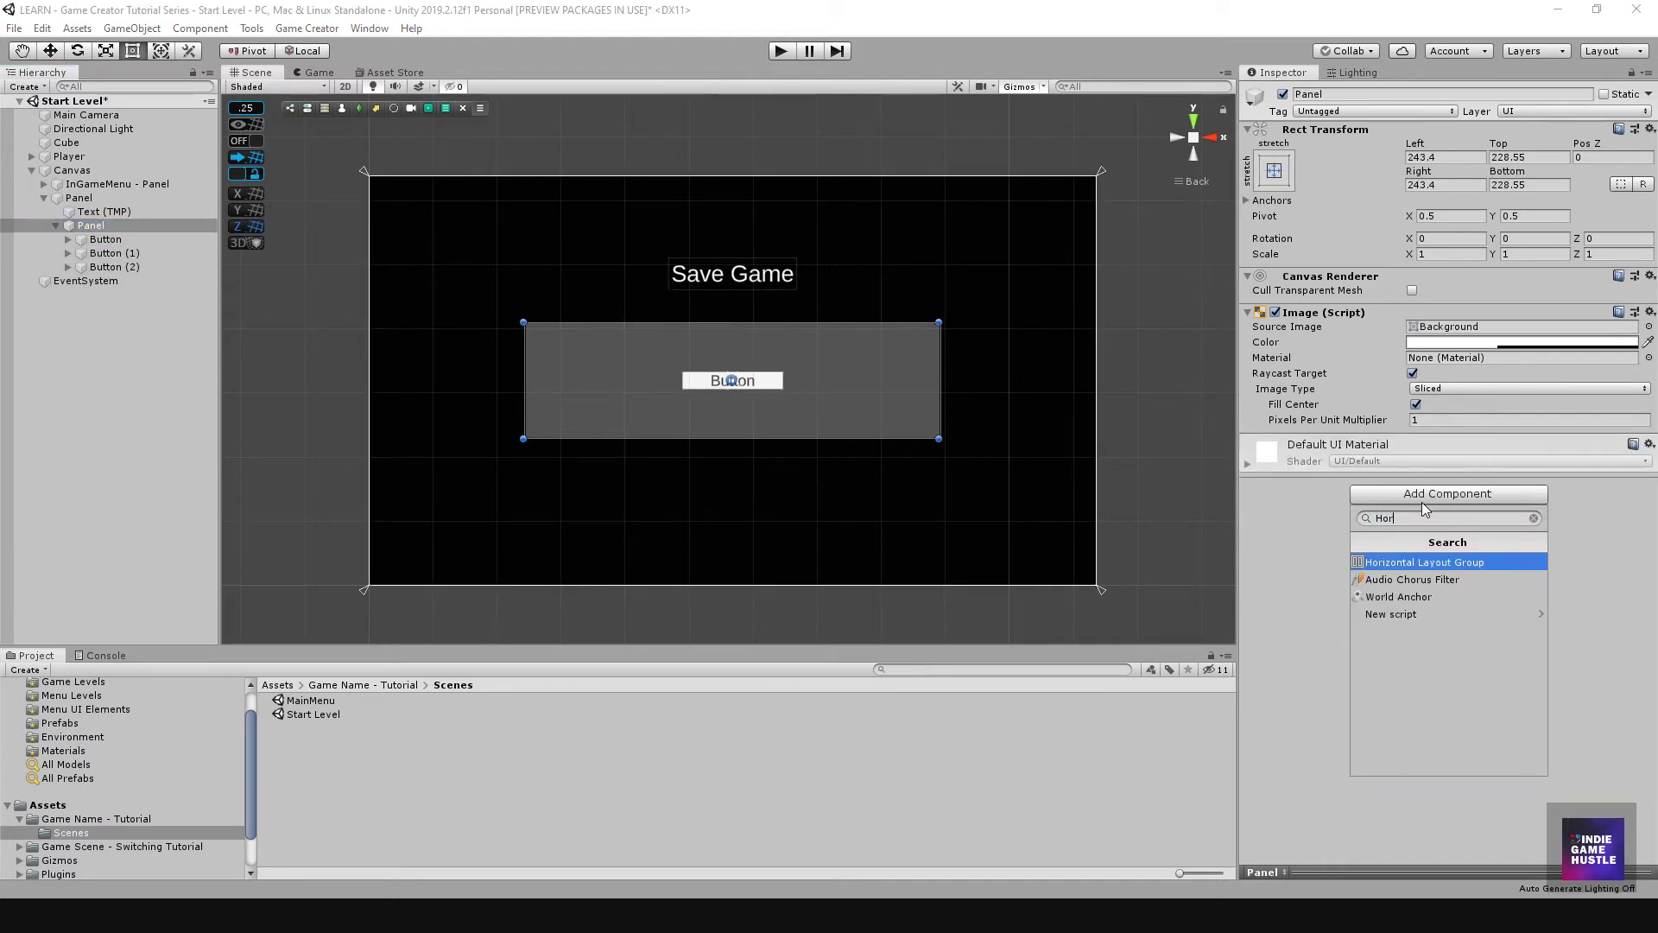
{"action": "left_click", "coordinate": [1412, 562]}
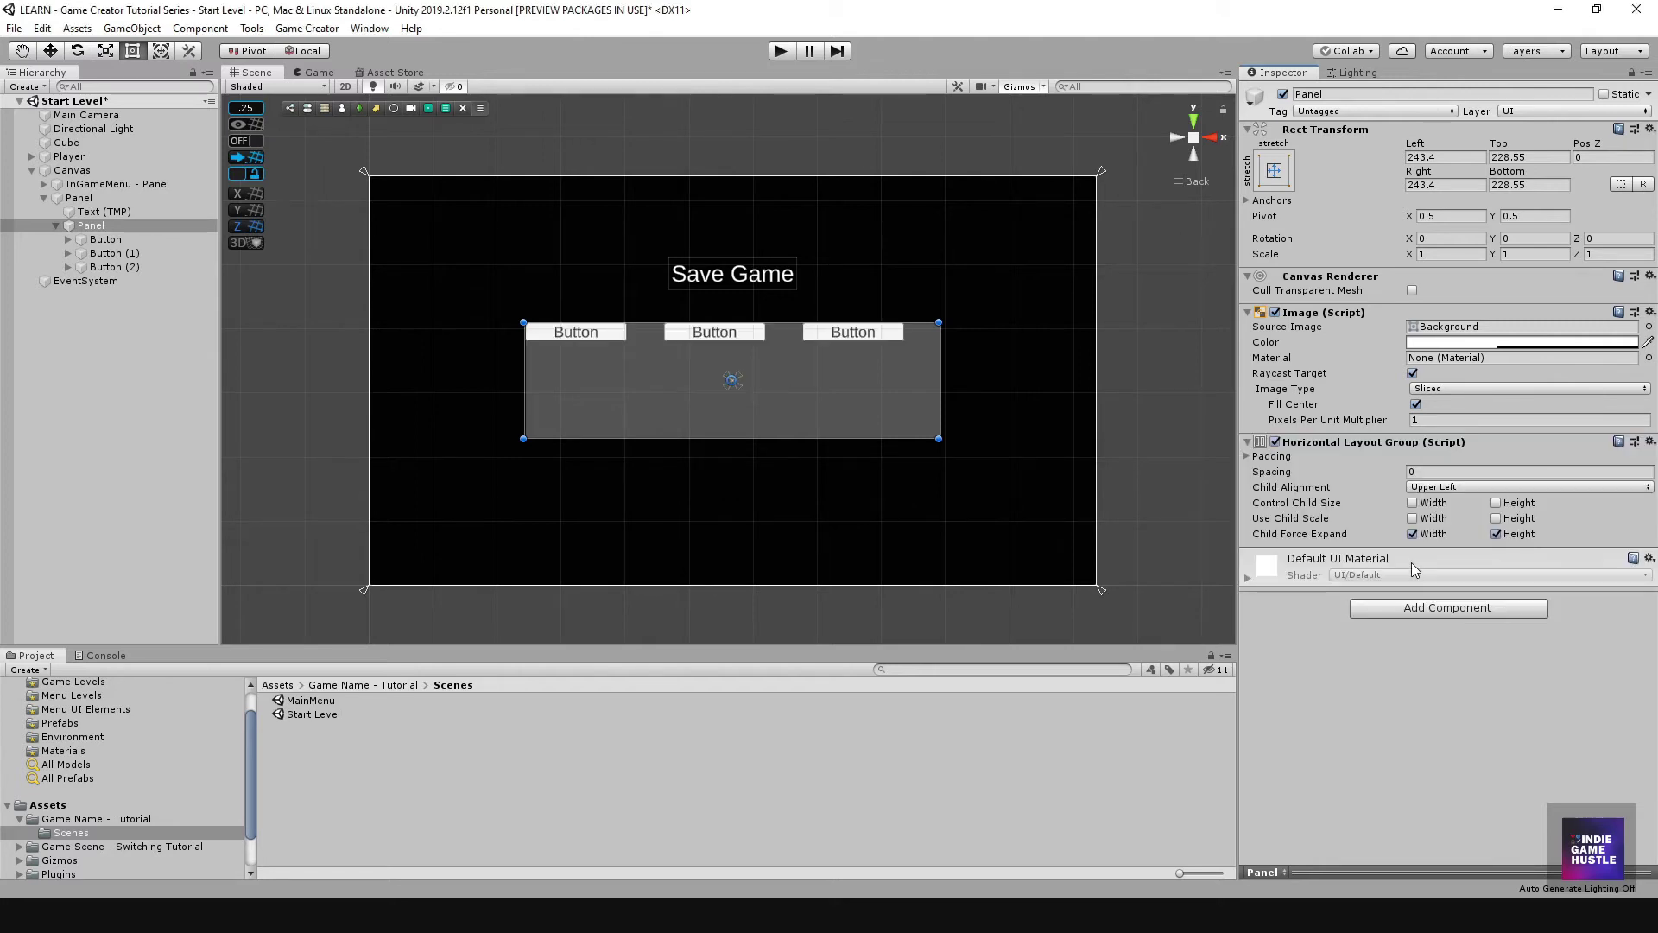
{"action": "left_click", "coordinate": [1452, 488]}
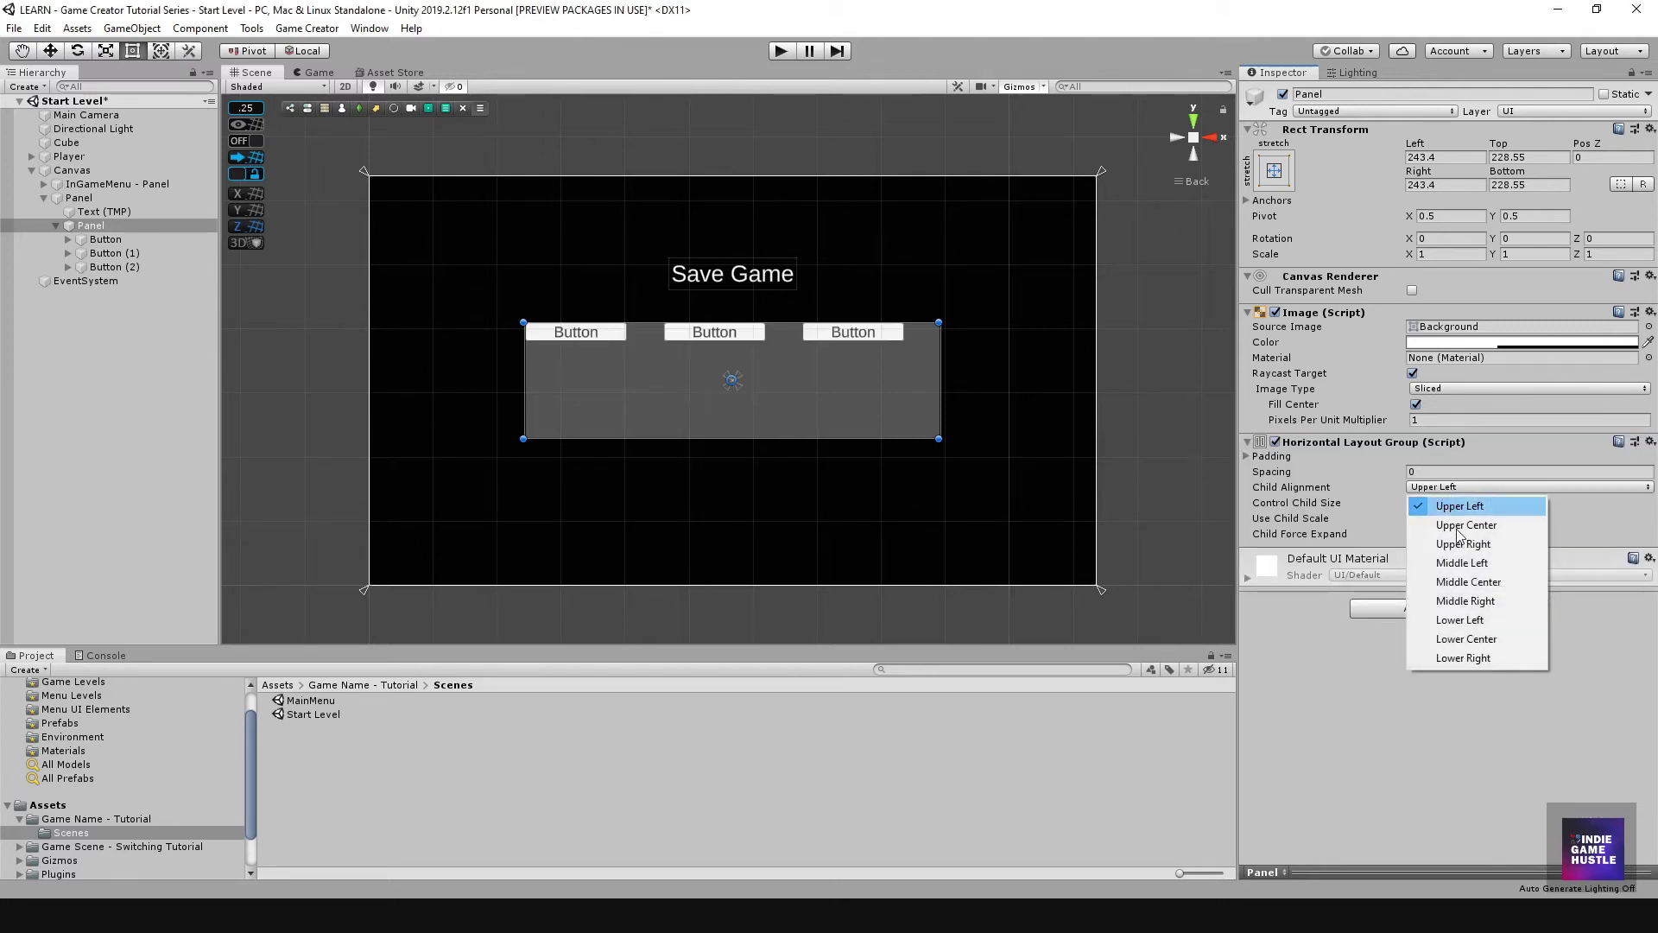
{"action": "left_click", "coordinate": [1474, 586]}
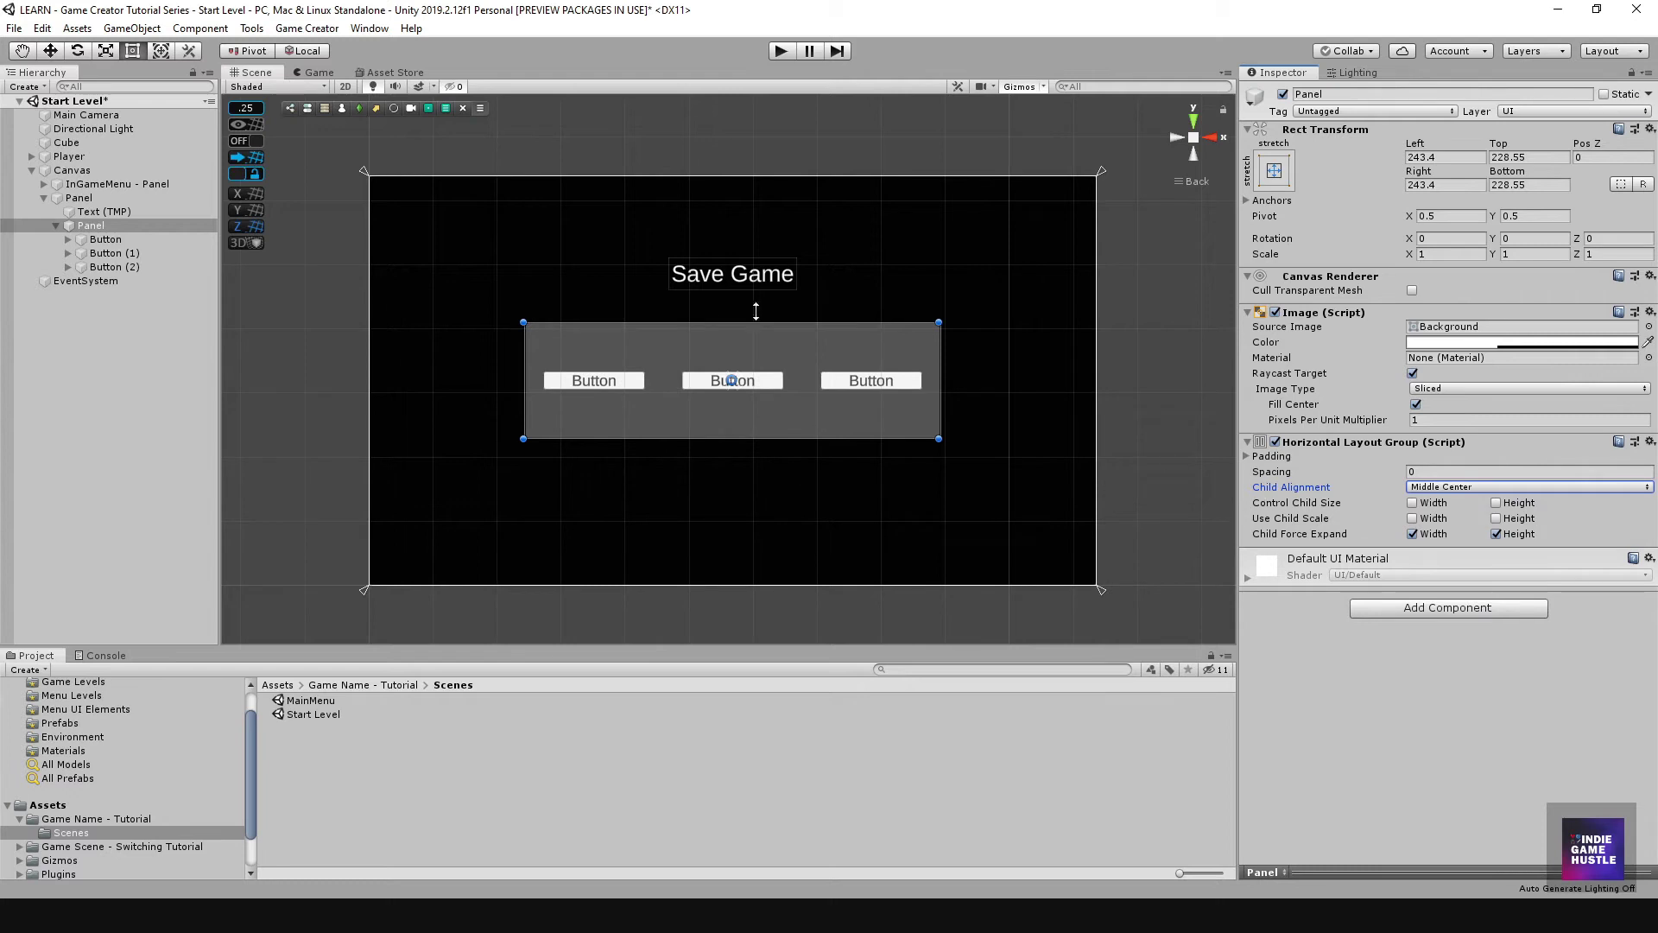
{"action": "left_click_drag", "start_coordinate": [730, 325], "coordinate": [741, 396]}
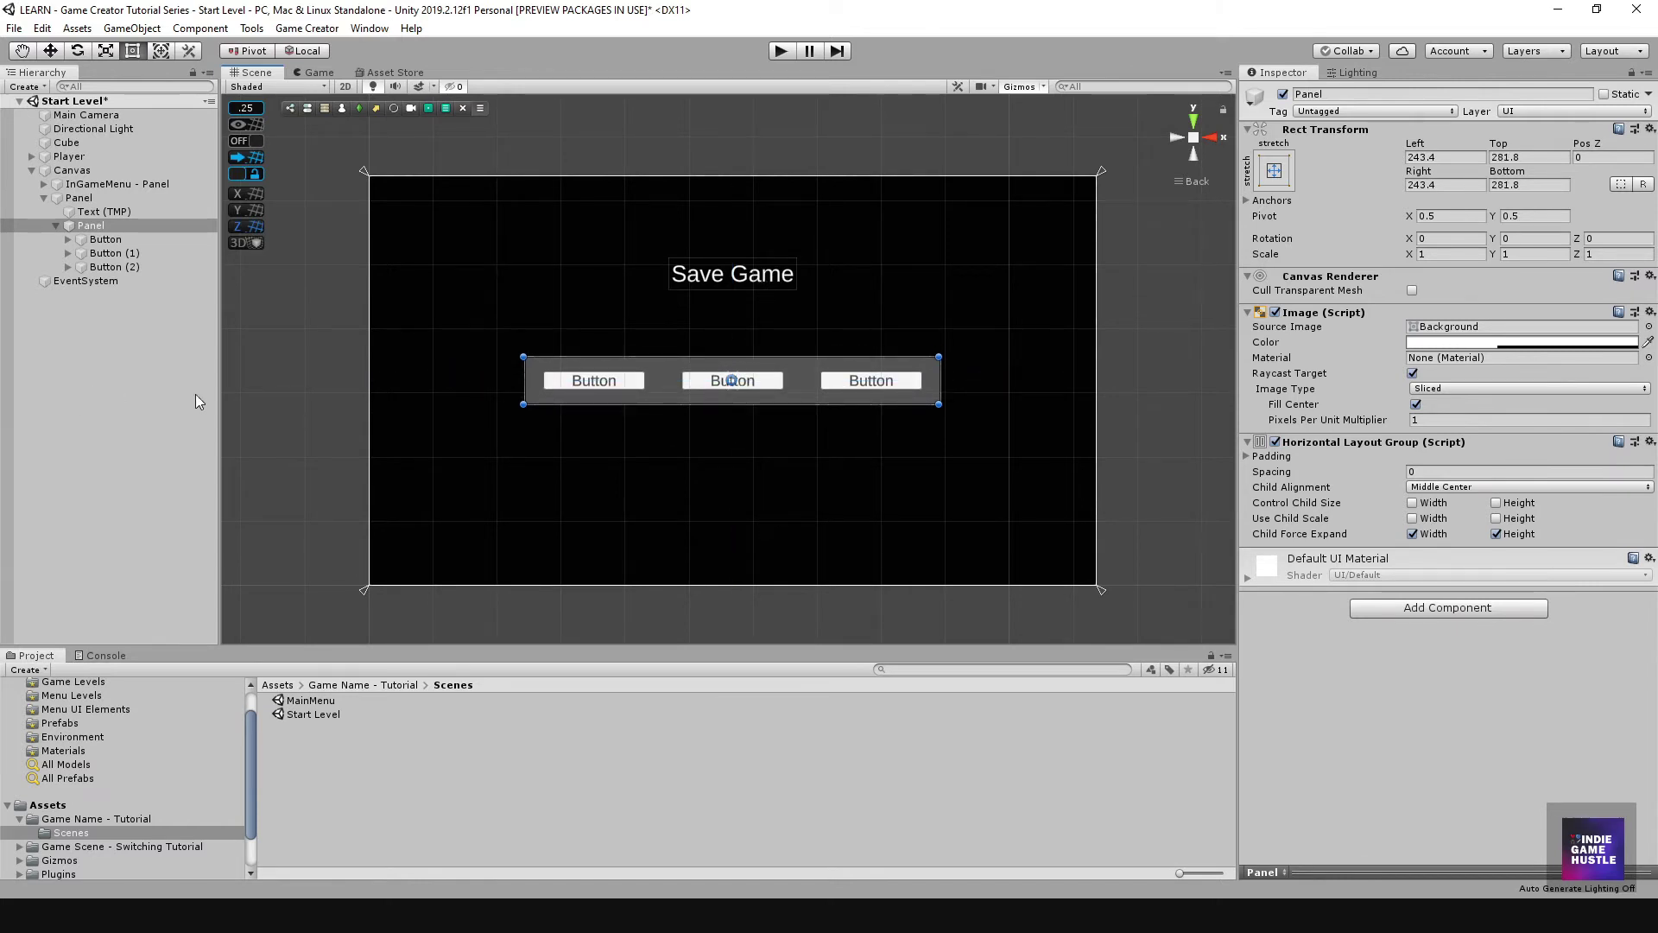
{"action": "left_click", "coordinate": [78, 446]}
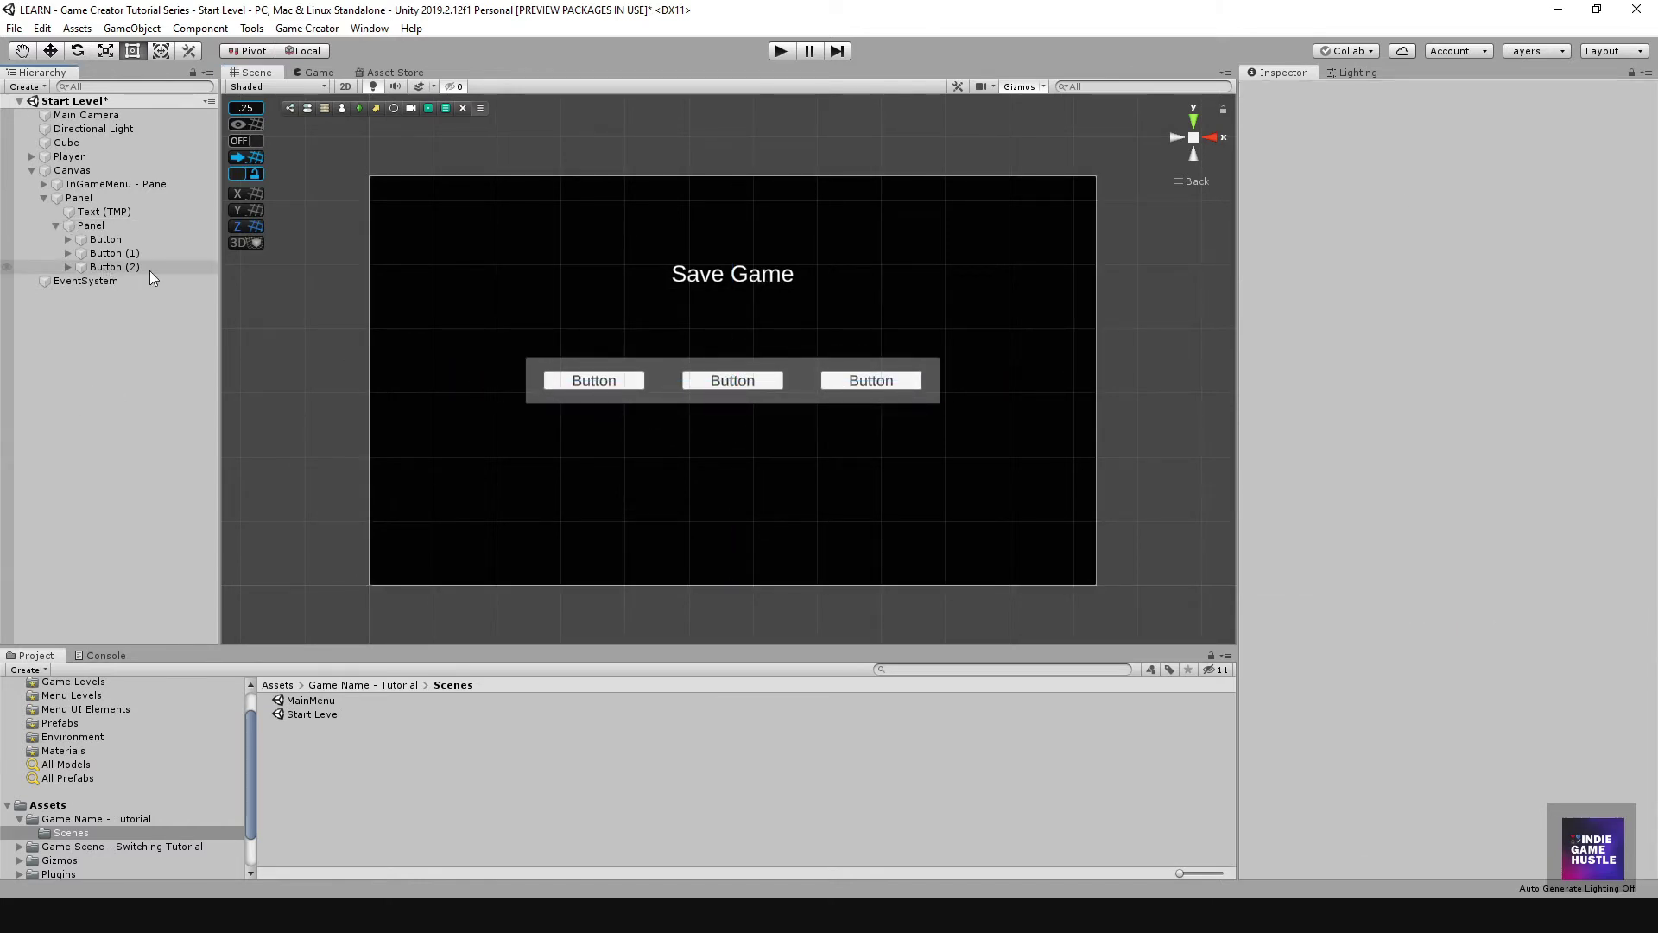
Step: Rename the first button to 'Load 1'
{"action": "left_click", "coordinate": [110, 243]}
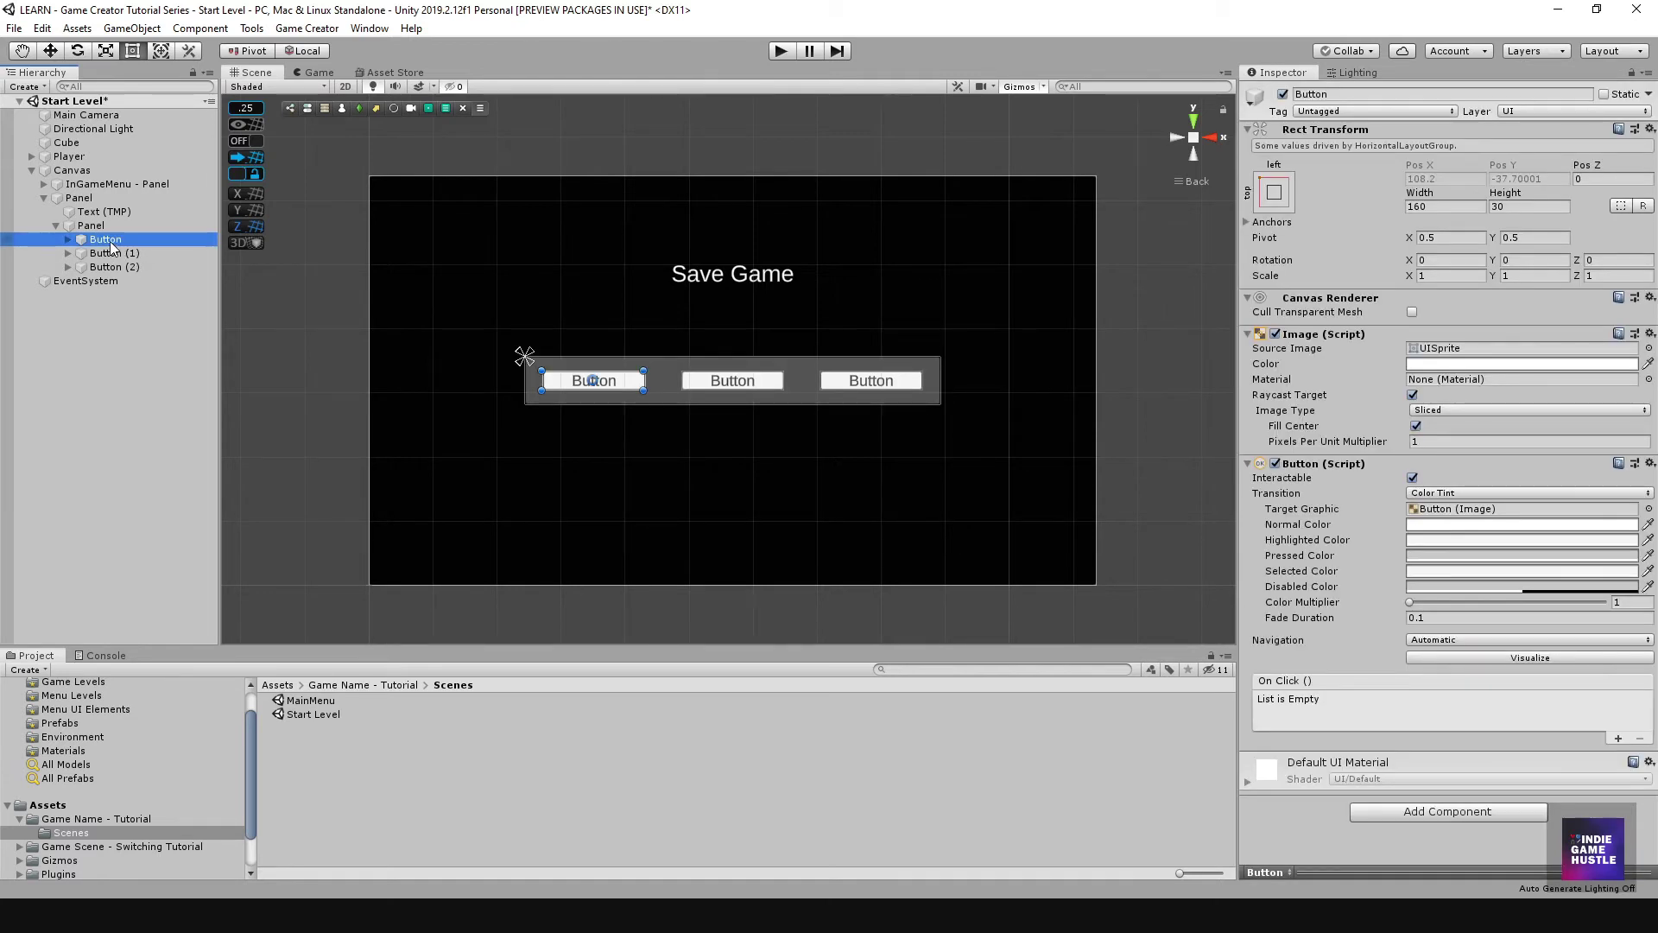
{"action": "left_click", "coordinate": [109, 251]}
{"action": "left_click", "coordinate": [105, 245]}
{"action": "left_click", "coordinate": [110, 242]}
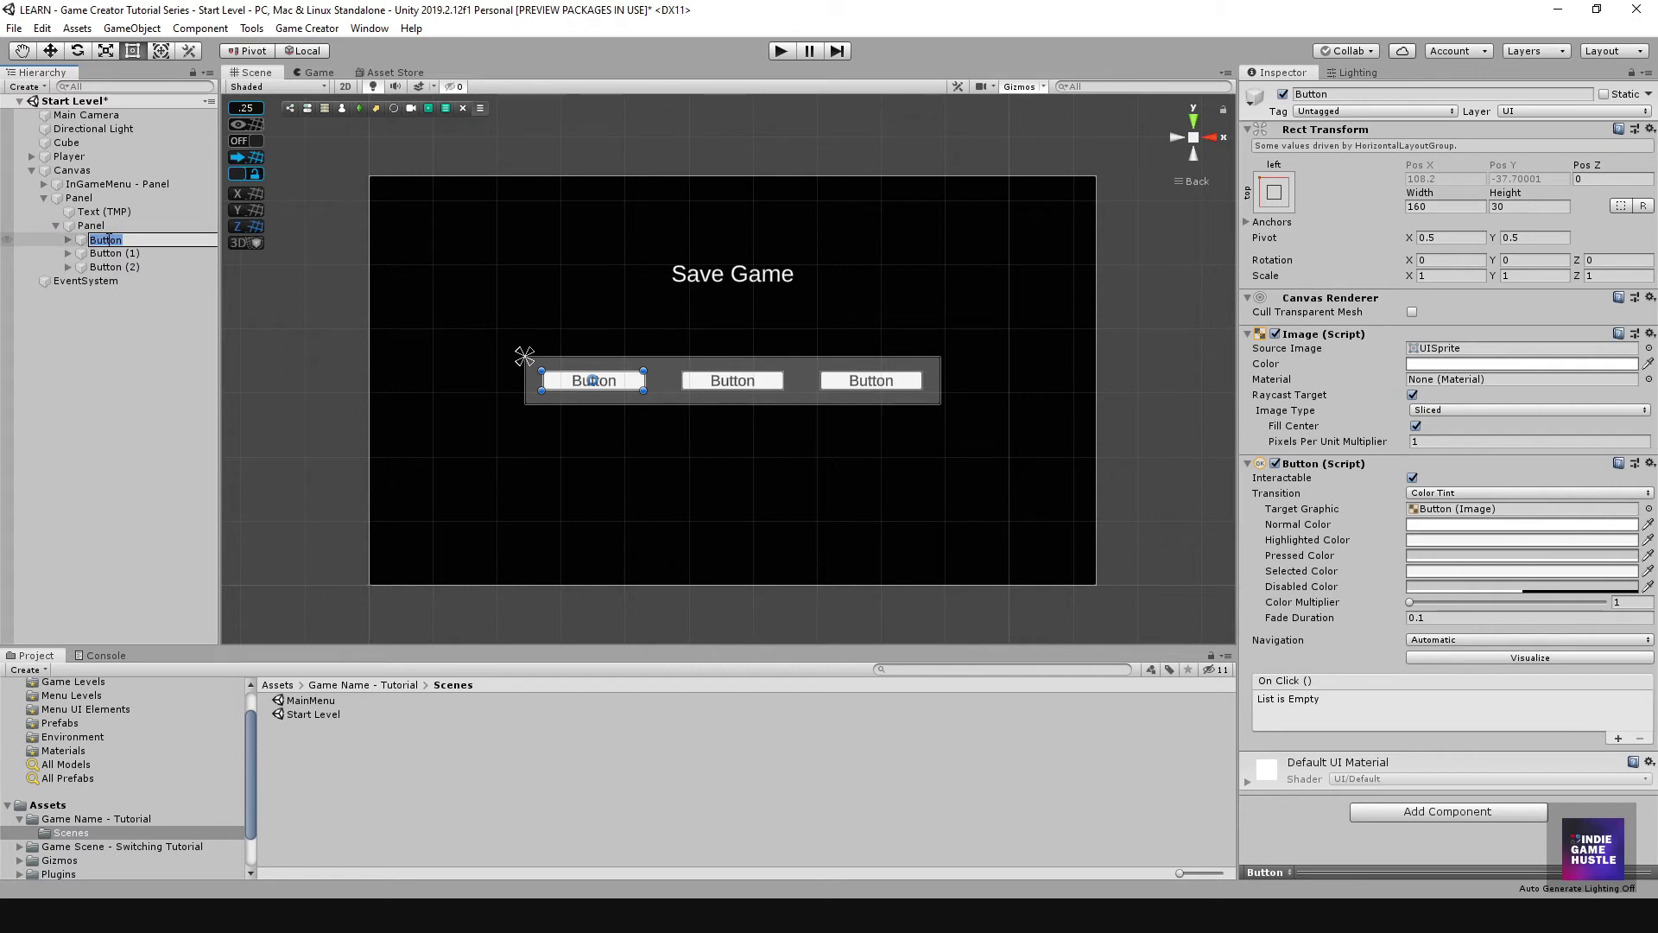
{"action": "type", "text": "Load 1"}
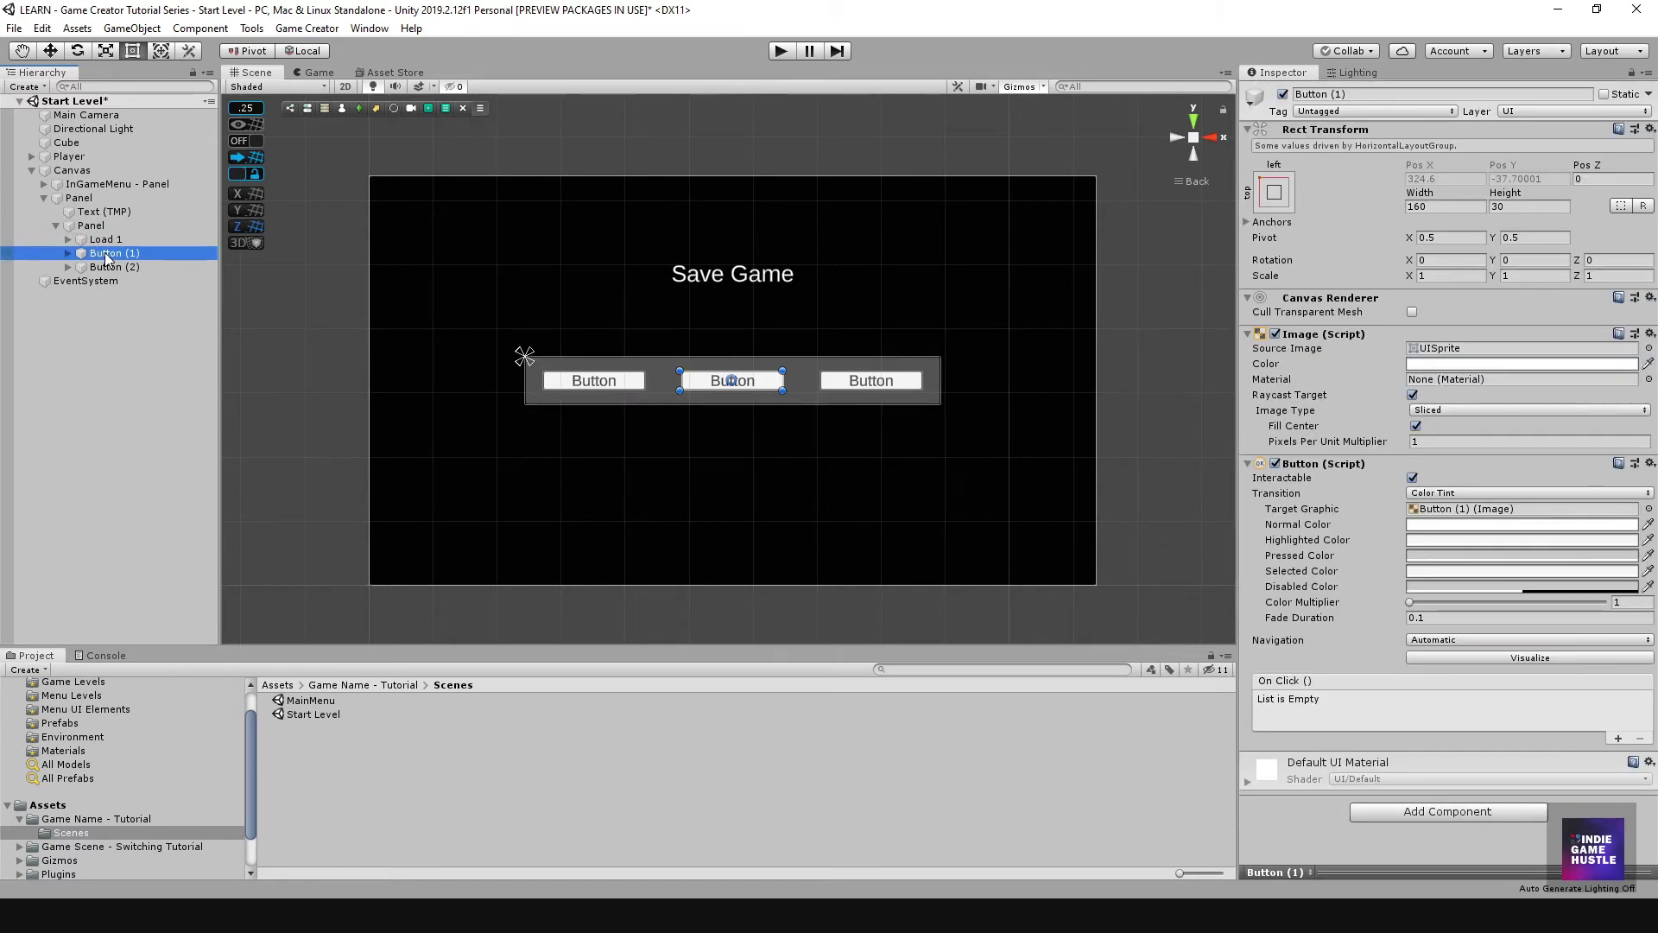
{"action": "double_click", "coordinate": [105, 253]}
Step: Rename the second and third buttons to 'Load 2' and 'Load 3'
{"action": "left_click", "coordinate": [106, 256]}
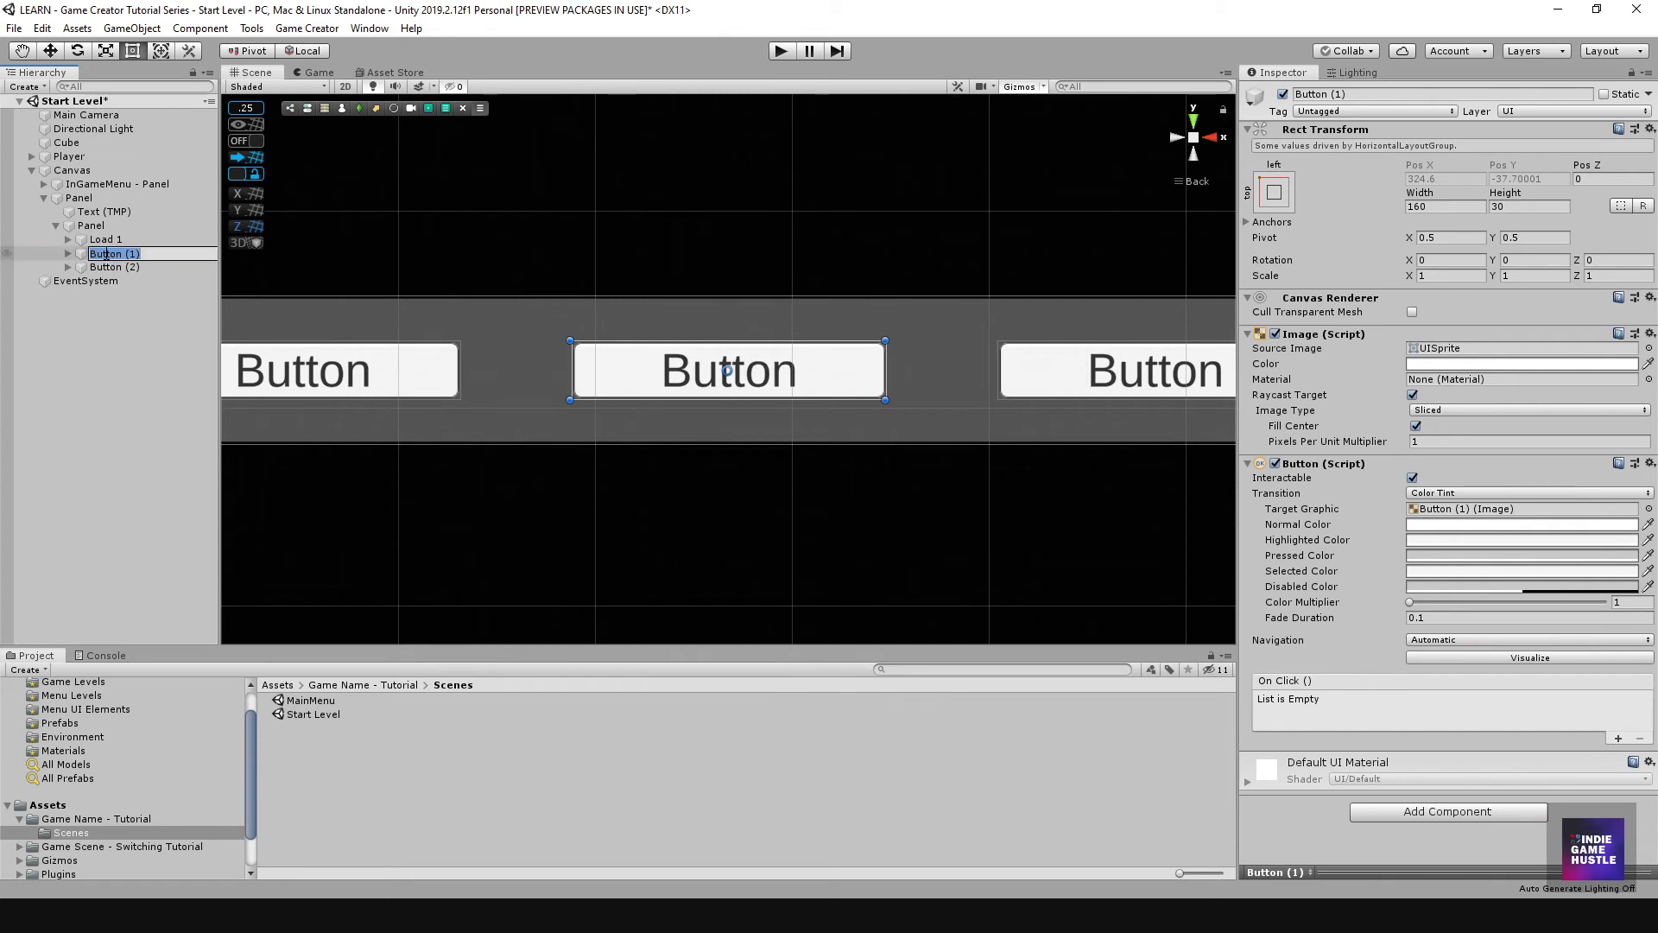
{"action": "type", "text": "Load 2"}
{"action": "key", "text": "Return"}
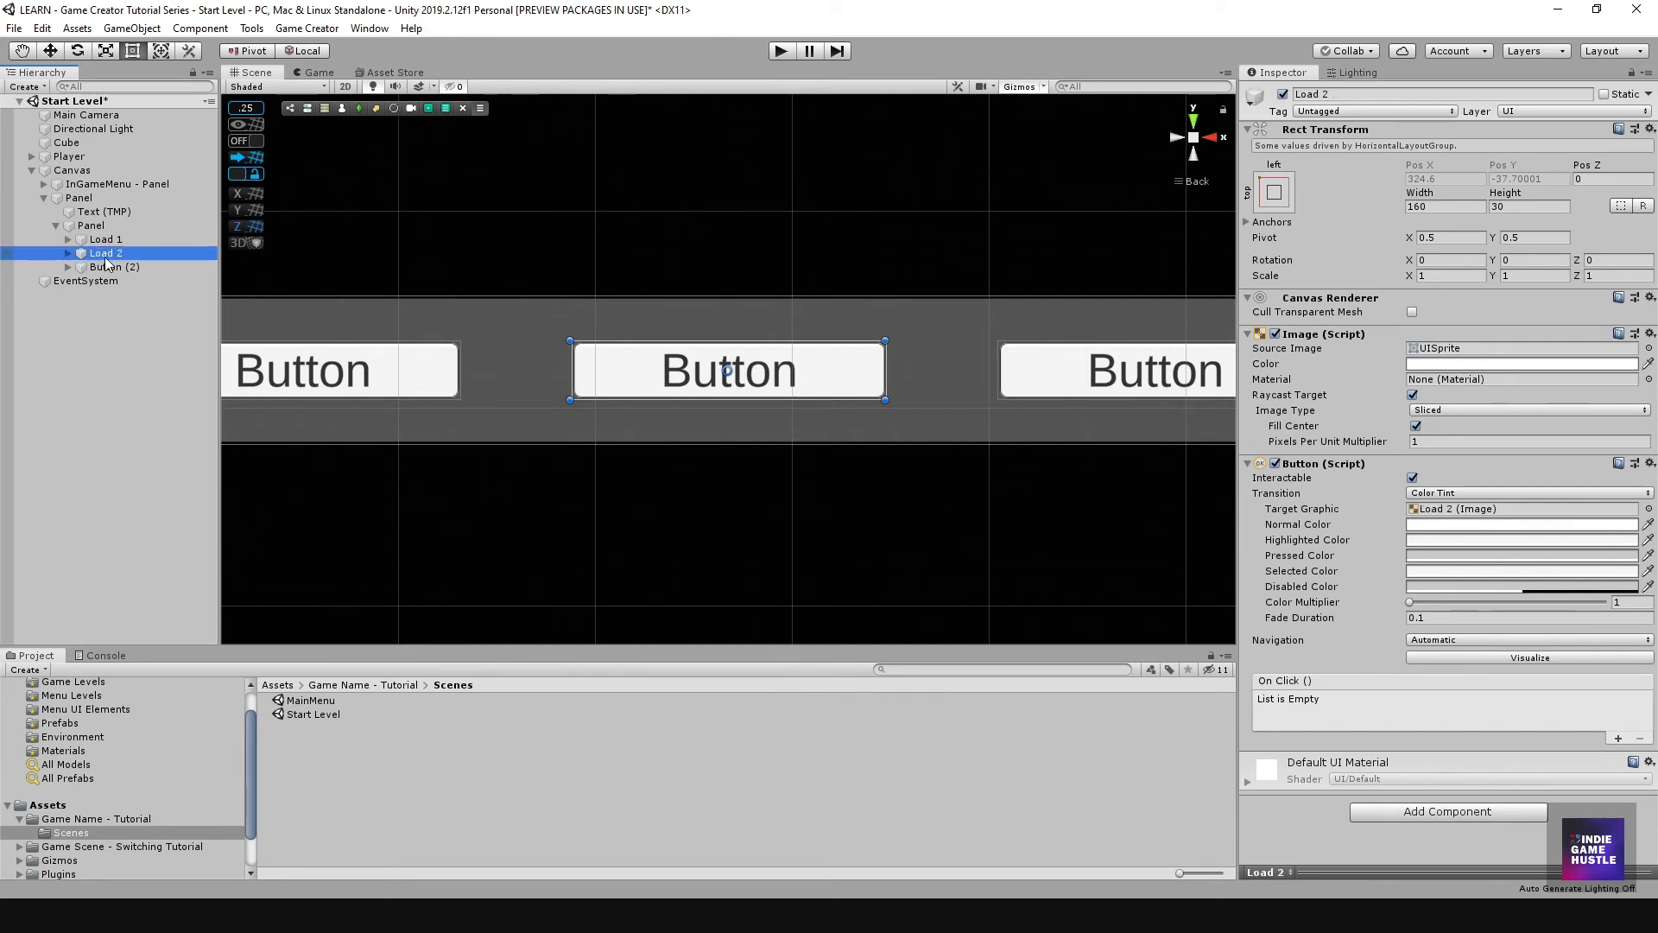
{"action": "left_click", "coordinate": [107, 265]}
{"action": "left_click", "coordinate": [106, 267]}
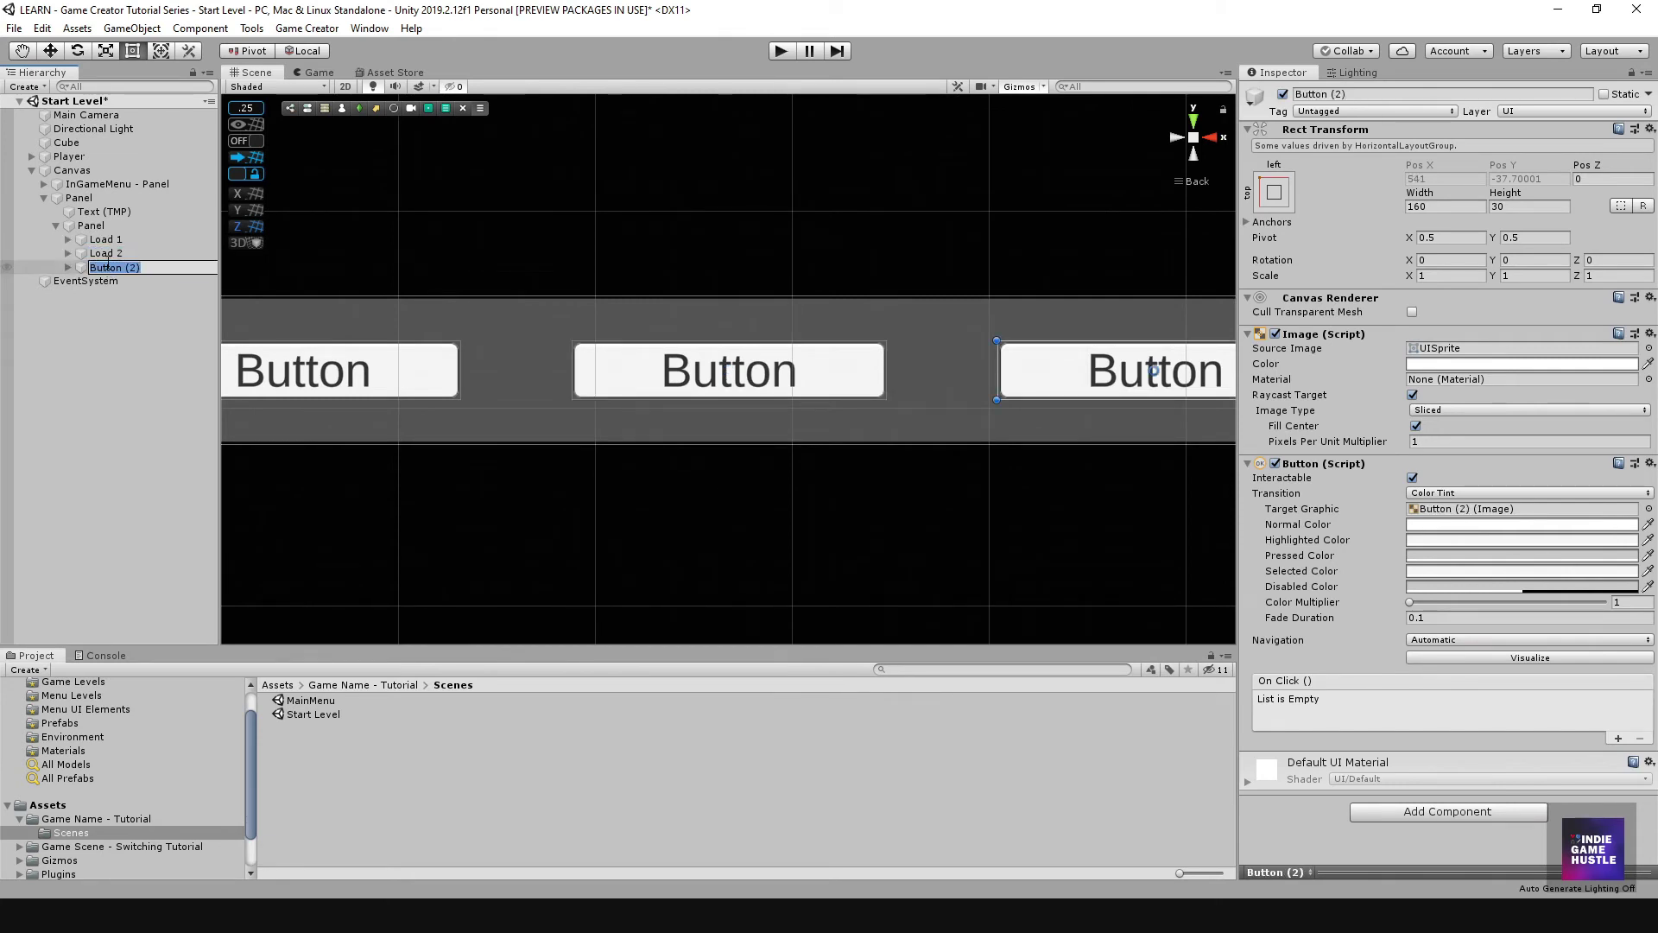
{"action": "type", "text": "Load 3"}
{"action": "key", "text": "Return"}
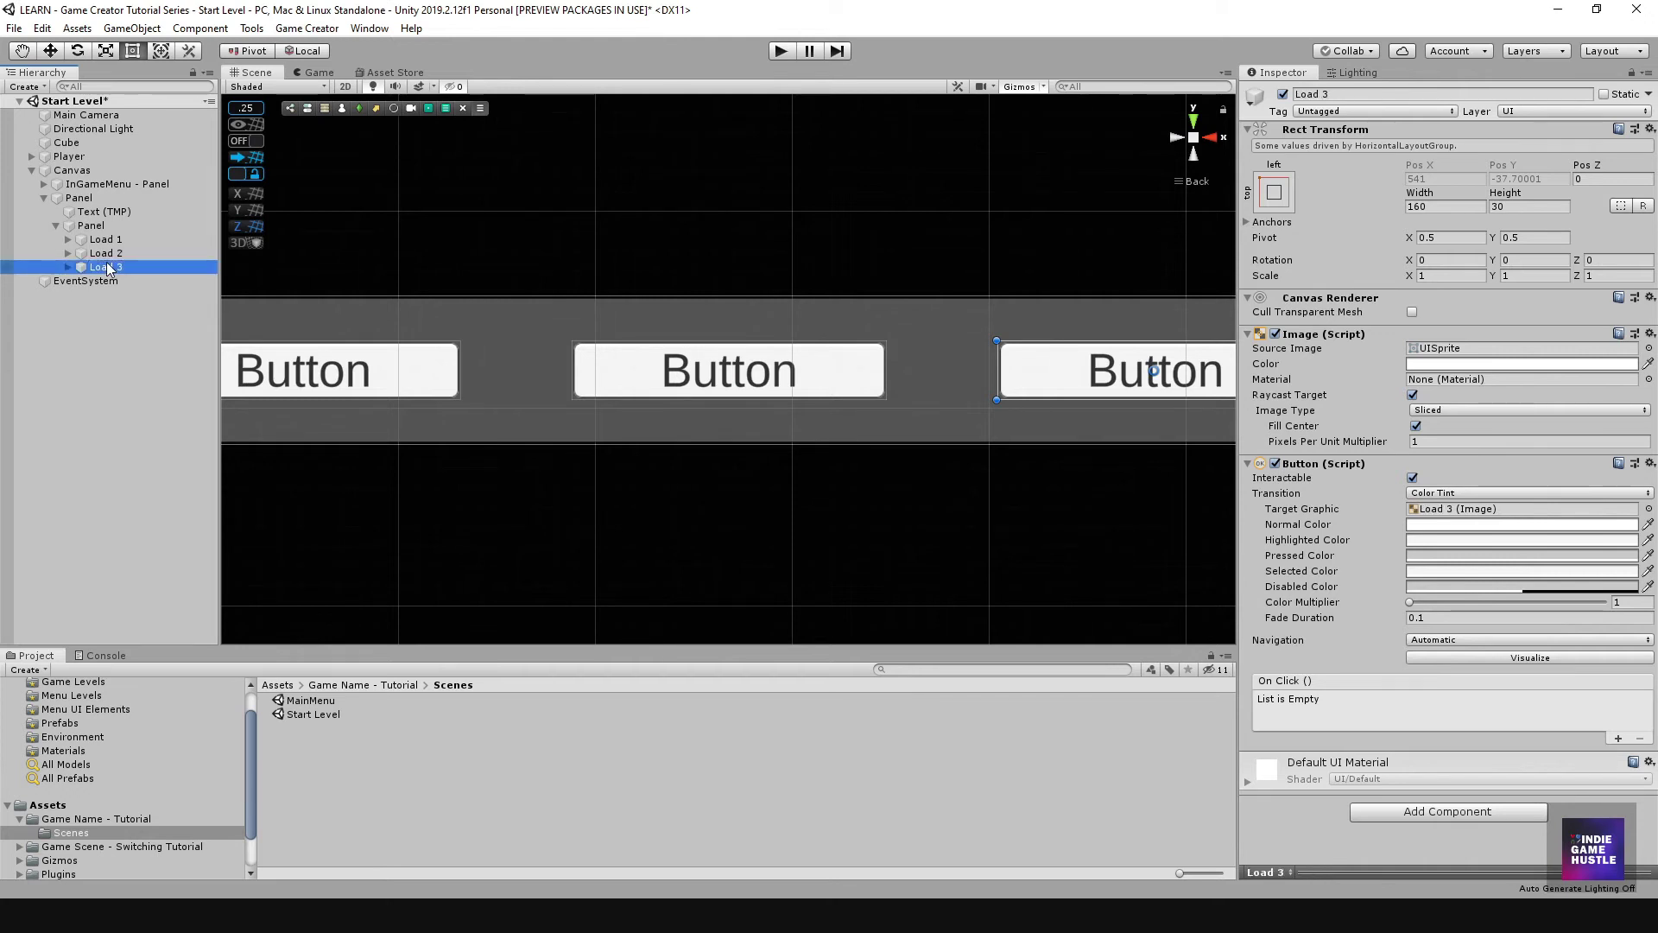
{"action": "left_click", "coordinate": [106, 239]}
{"action": "scroll", "coordinate": [775, 453], "scroll_direction": "down", "scroll_amount": 5}
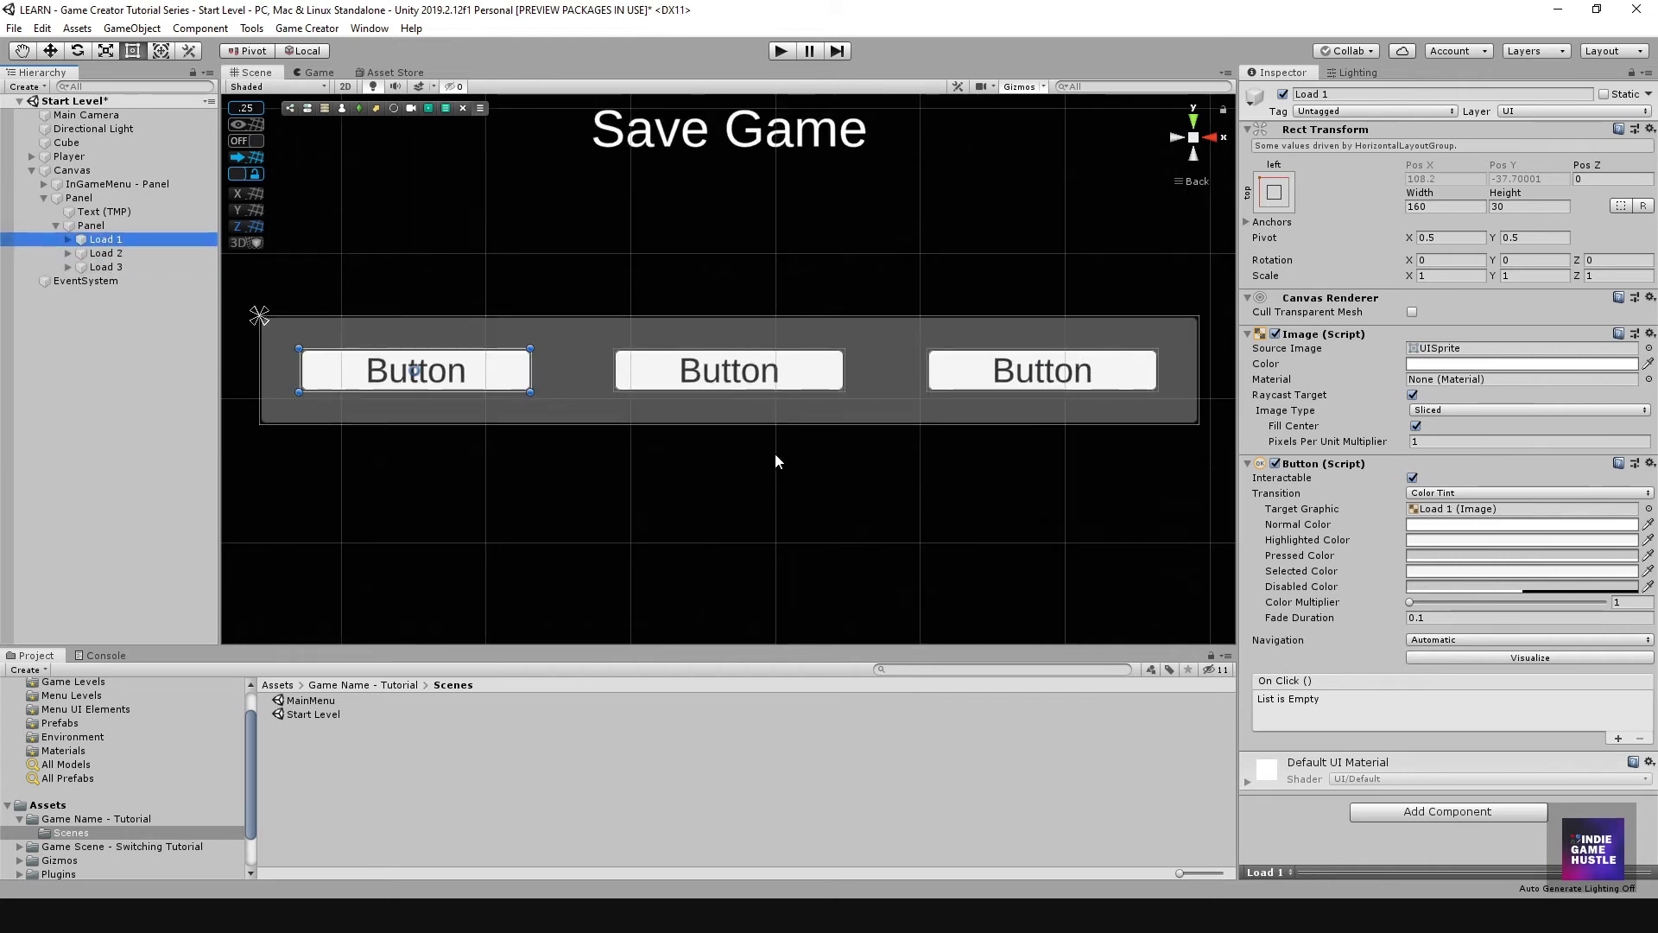
{"action": "left_click", "coordinate": [68, 267]}
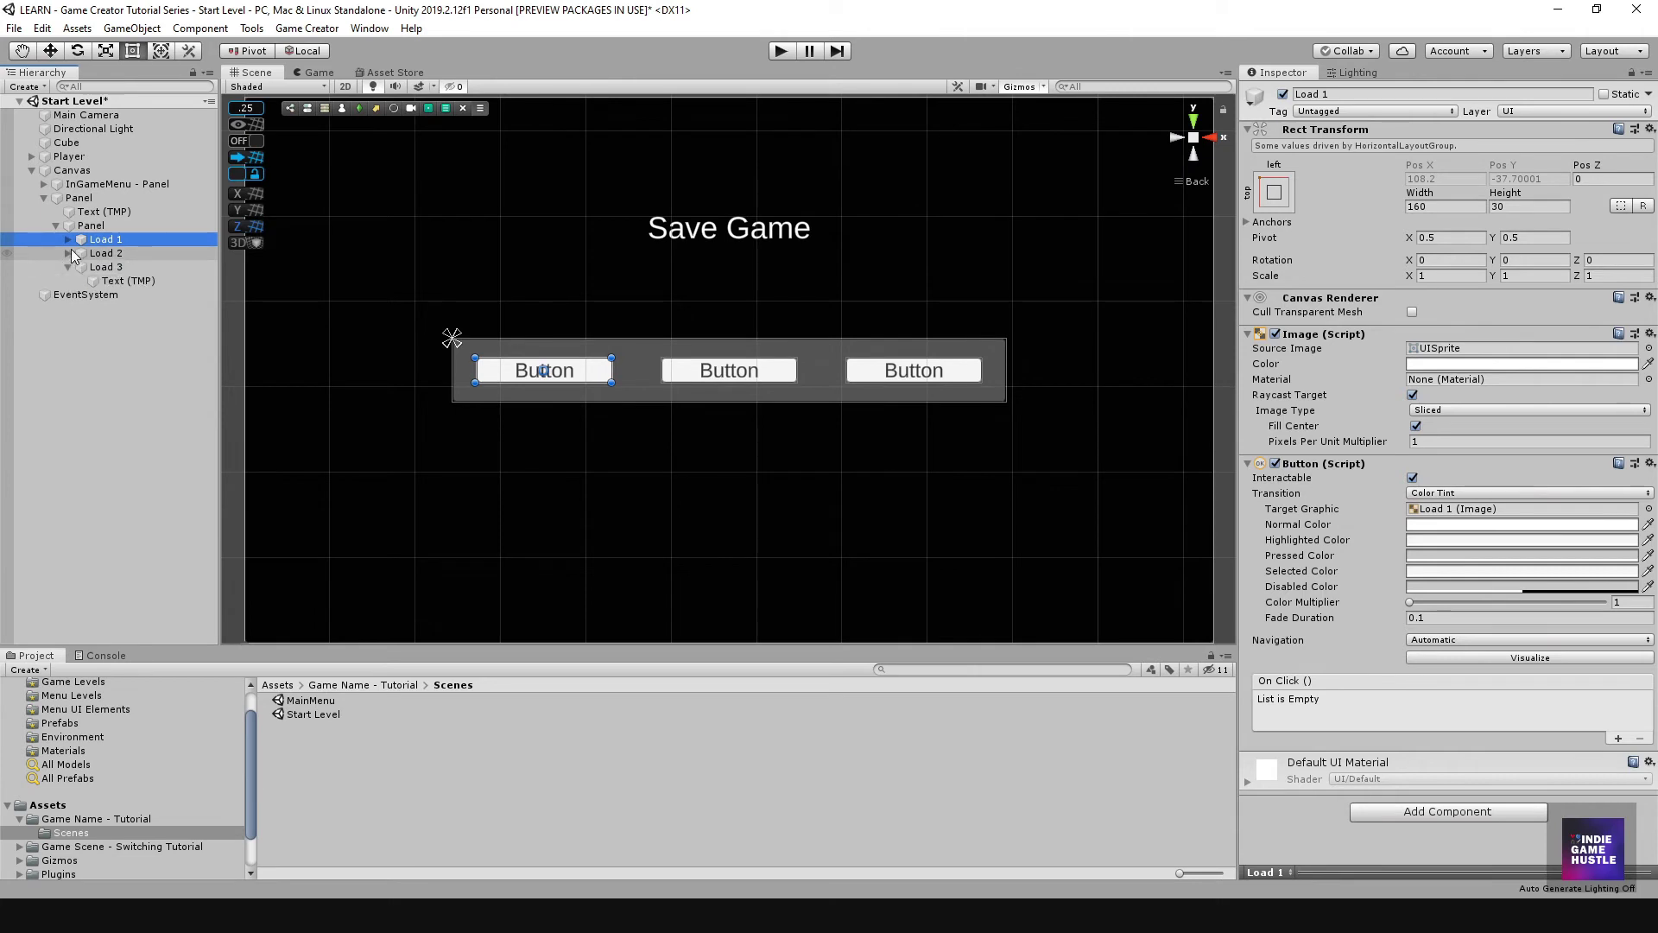
Step: Set the first two buttons' label texts to 'Load 1' and 'Load 2'
{"action": "left_click", "coordinate": [68, 253]}
{"action": "left_click", "coordinate": [68, 239]}
{"action": "left_click", "coordinate": [109, 254]}
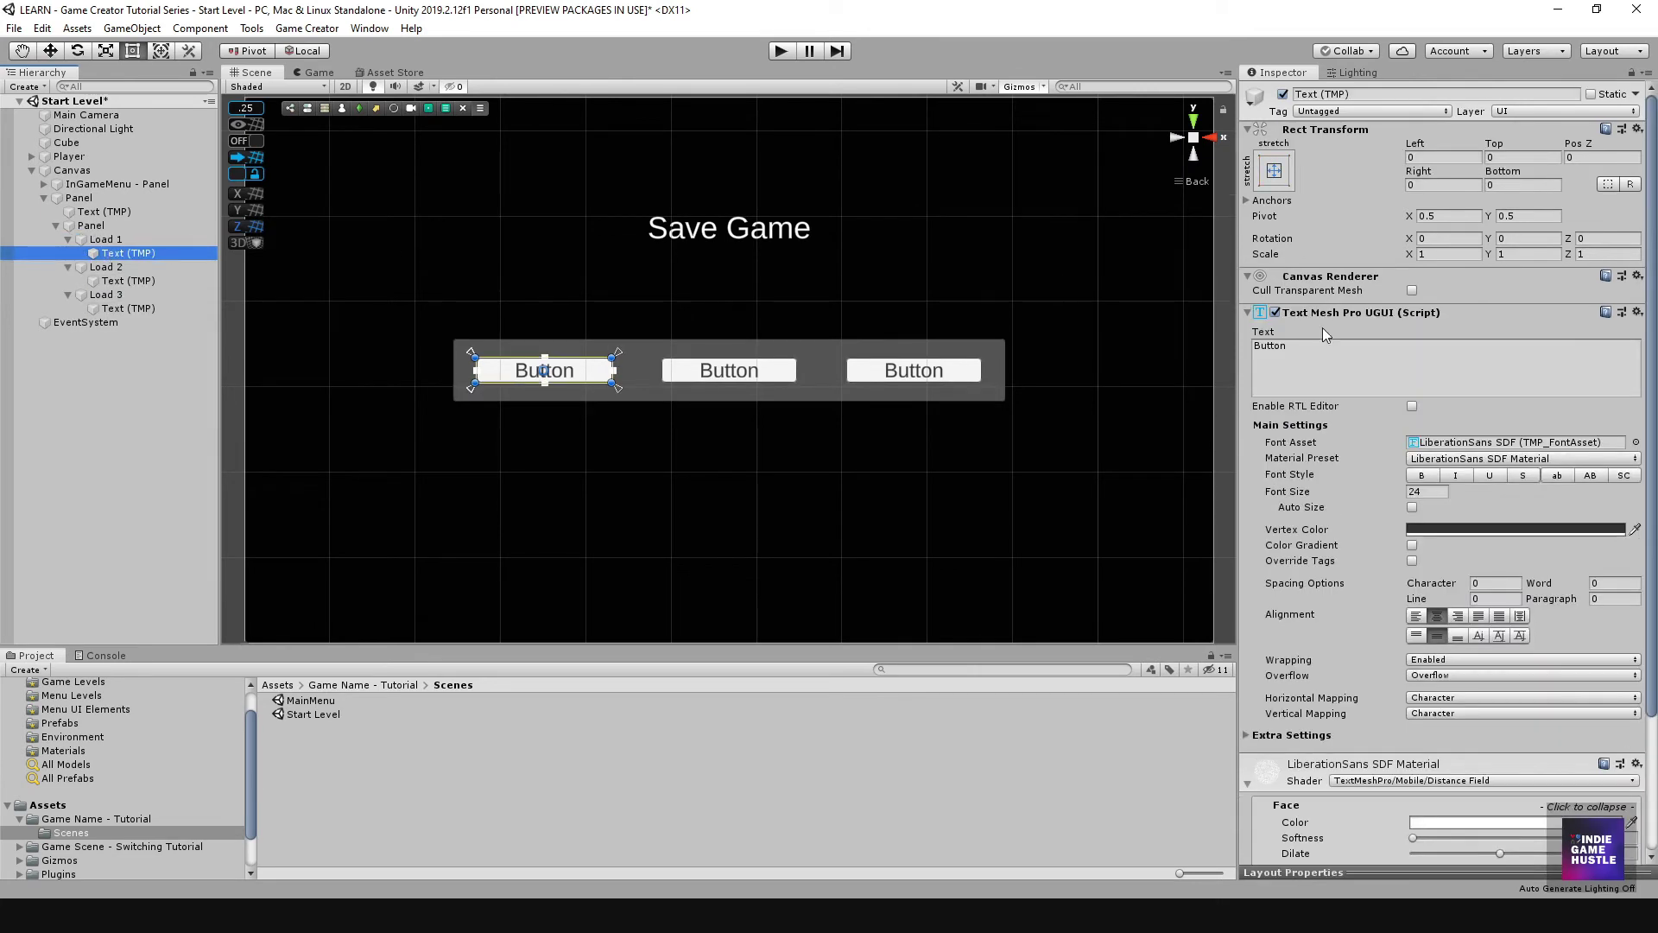
{"action": "left_click", "coordinate": [1309, 356]}
{"action": "type", "text": "Load "}
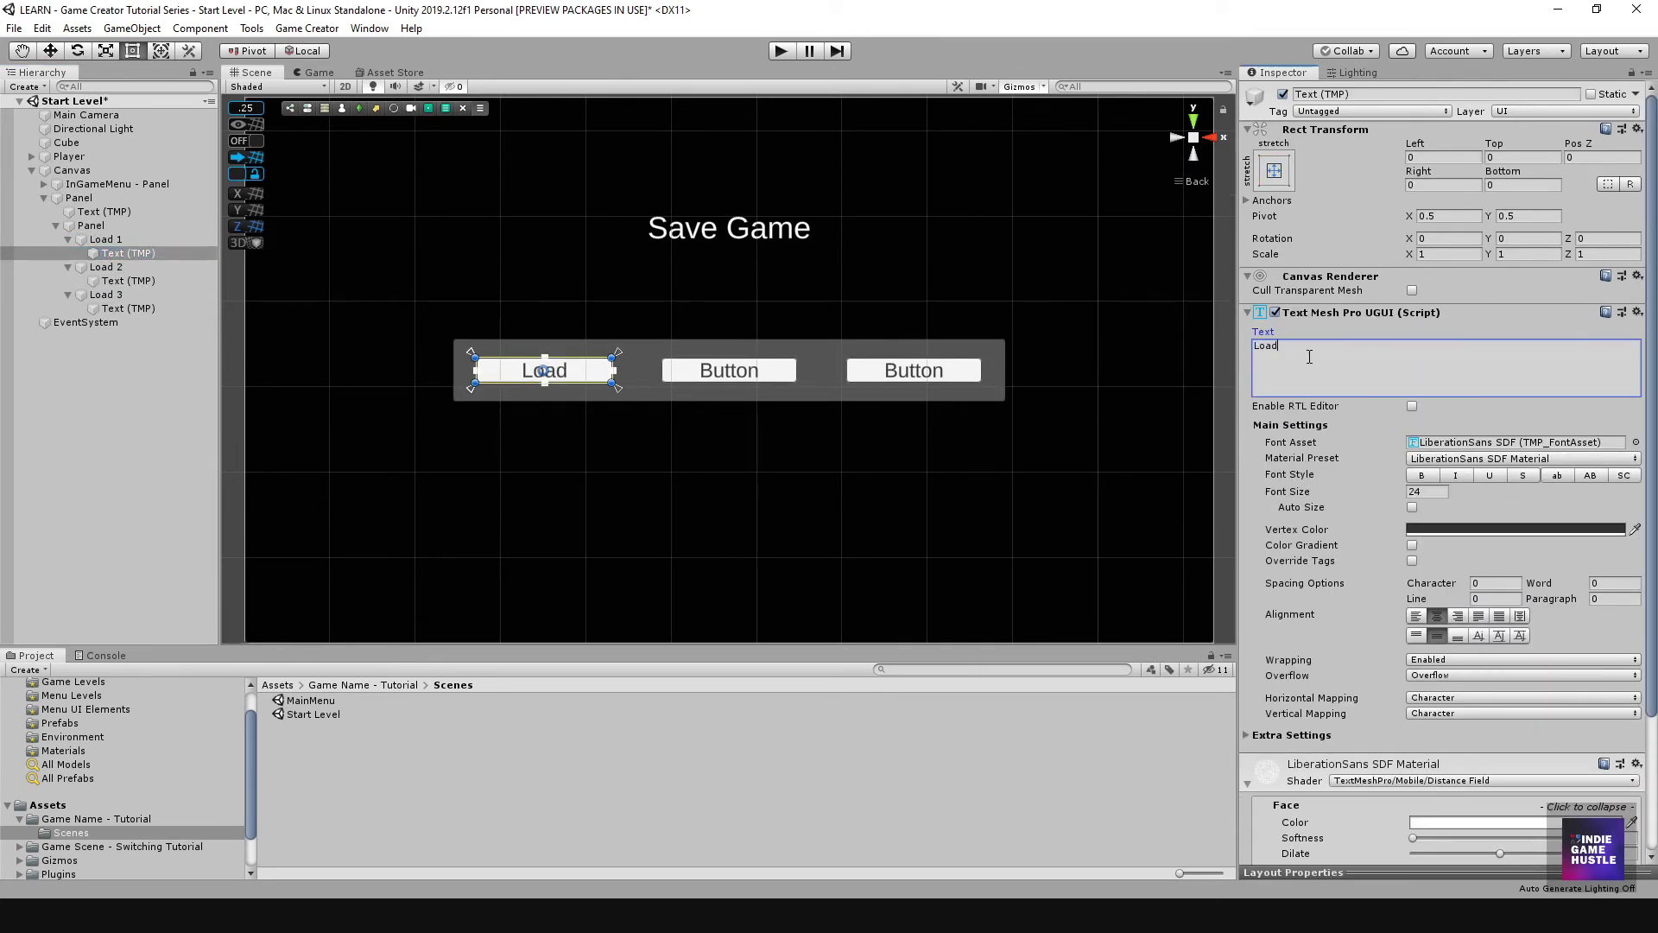
{"action": "type", "text": "1"}
{"action": "left_click", "coordinate": [112, 280]}
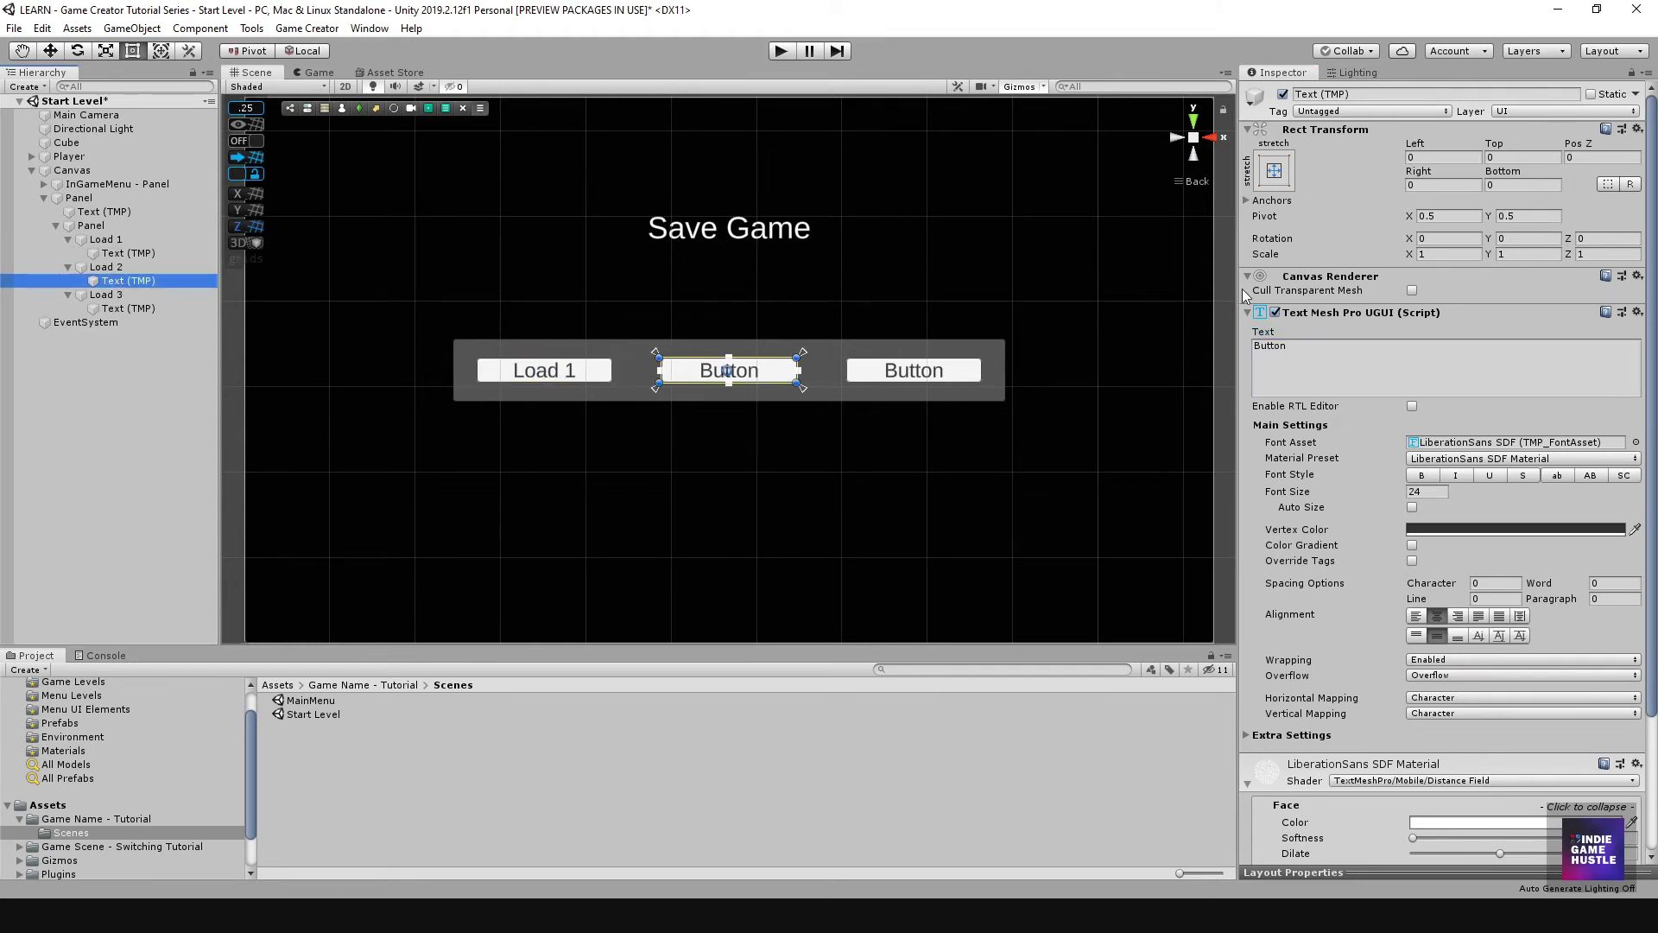
{"action": "double_click", "coordinate": [1306, 346]}
{"action": "type", "text": "Load 2"}
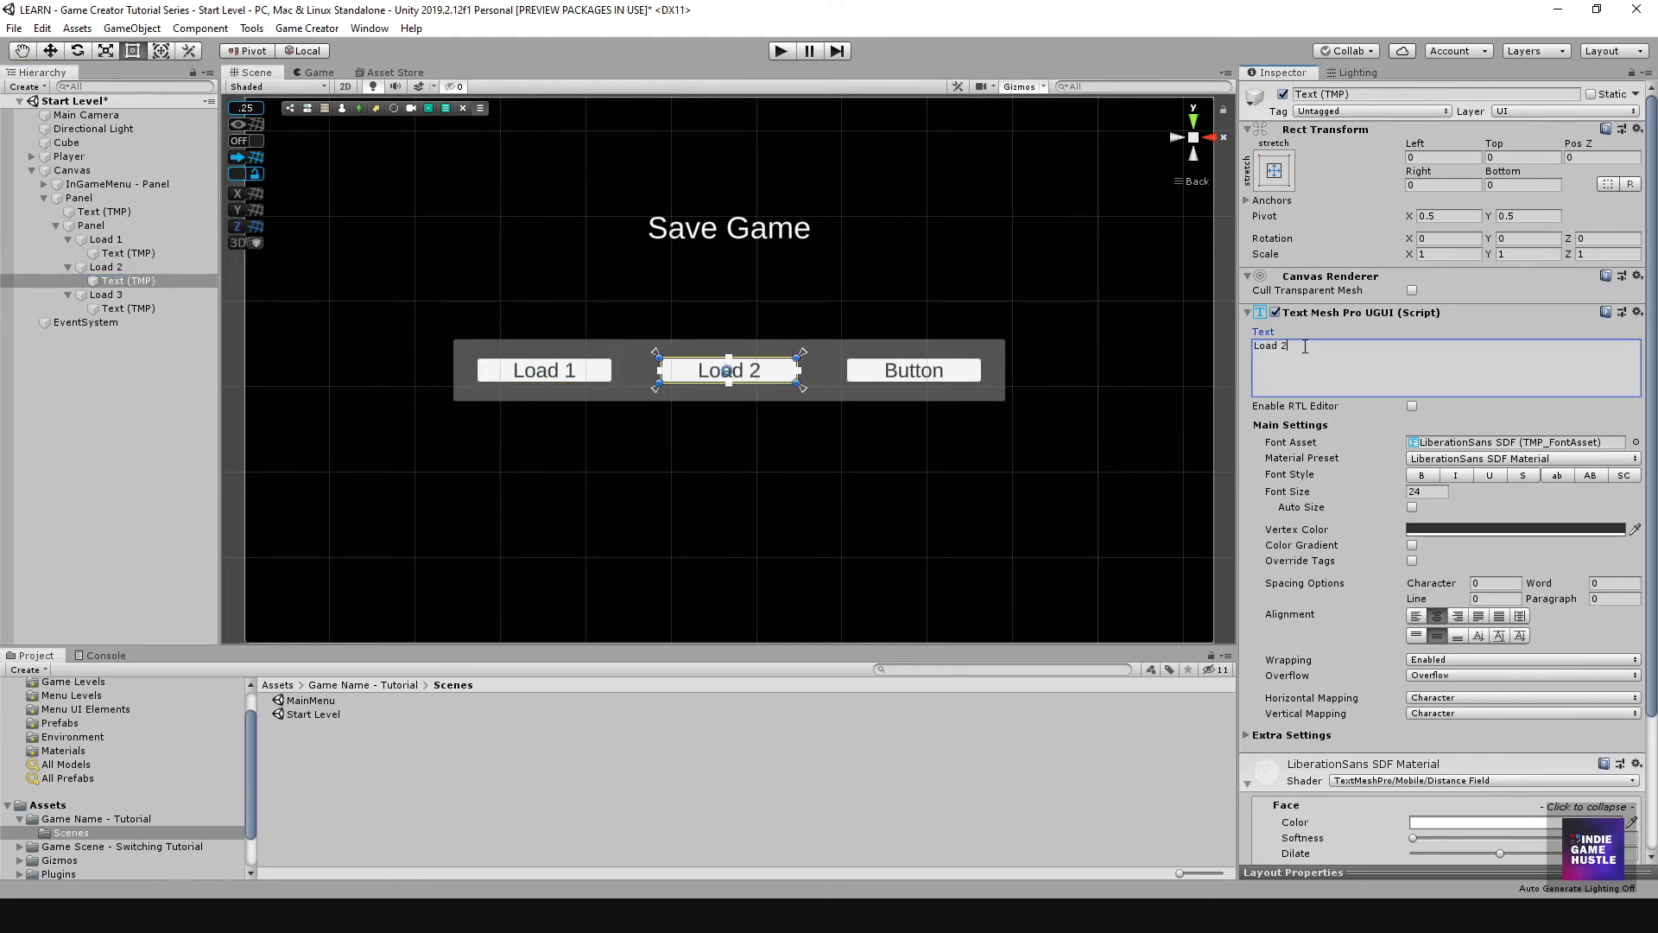
{"action": "left_click", "coordinate": [129, 281]}
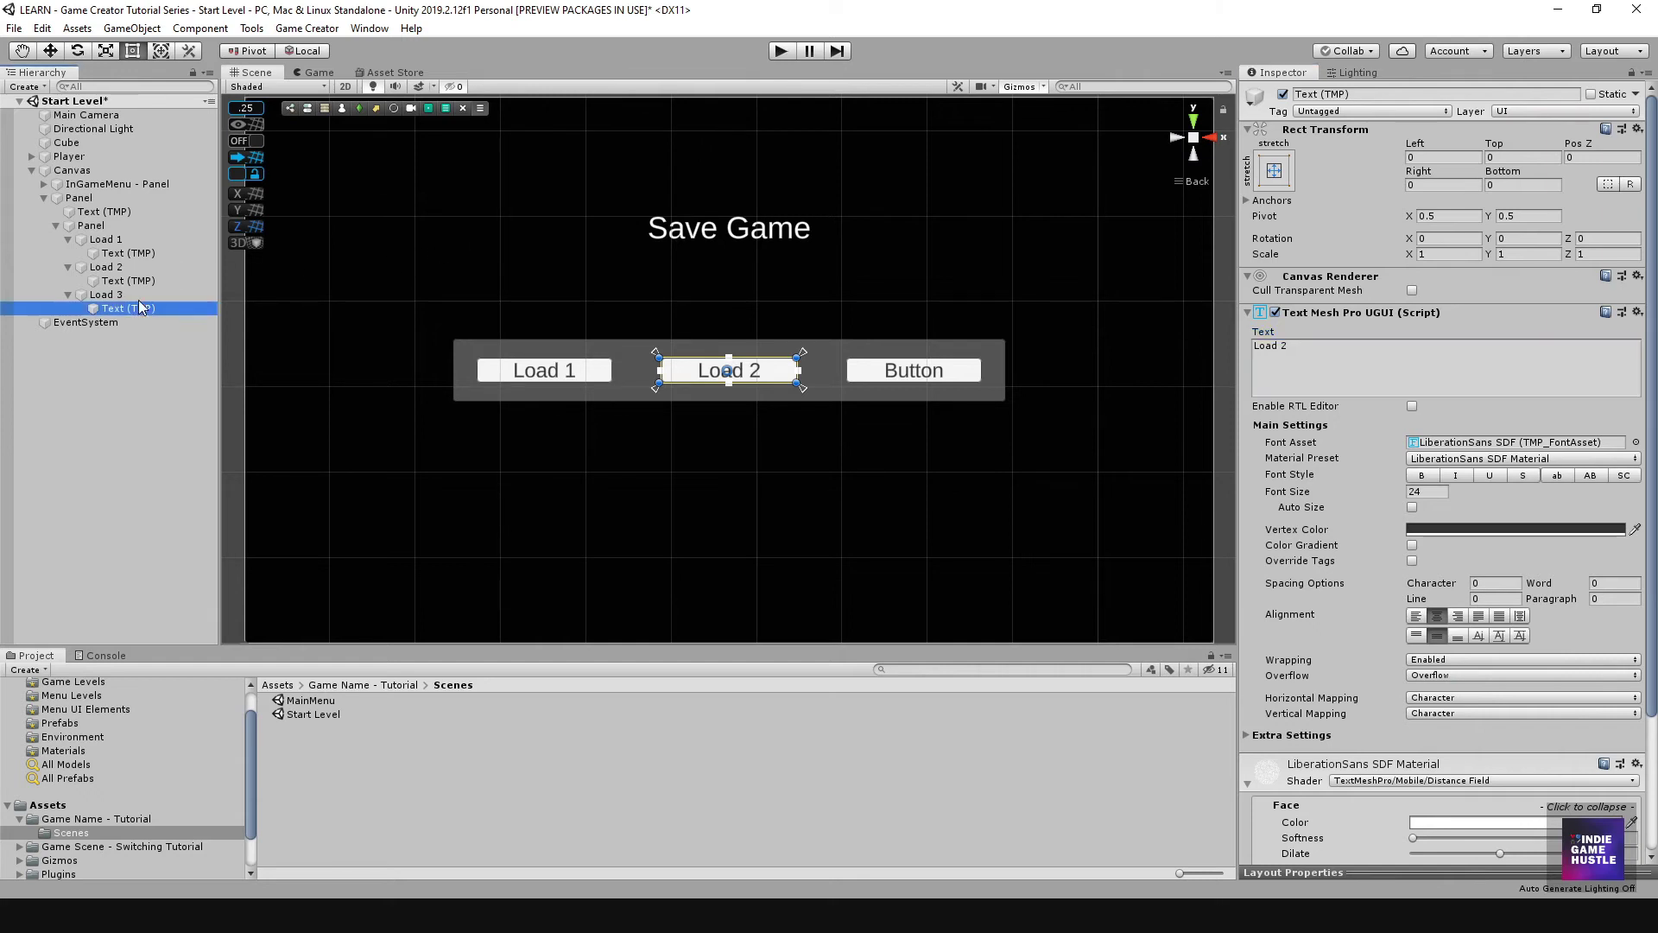
Step: Set the third button's label text to 'Load 3'
{"action": "left_click", "coordinate": [130, 308]}
{"action": "double_click", "coordinate": [1303, 347]}
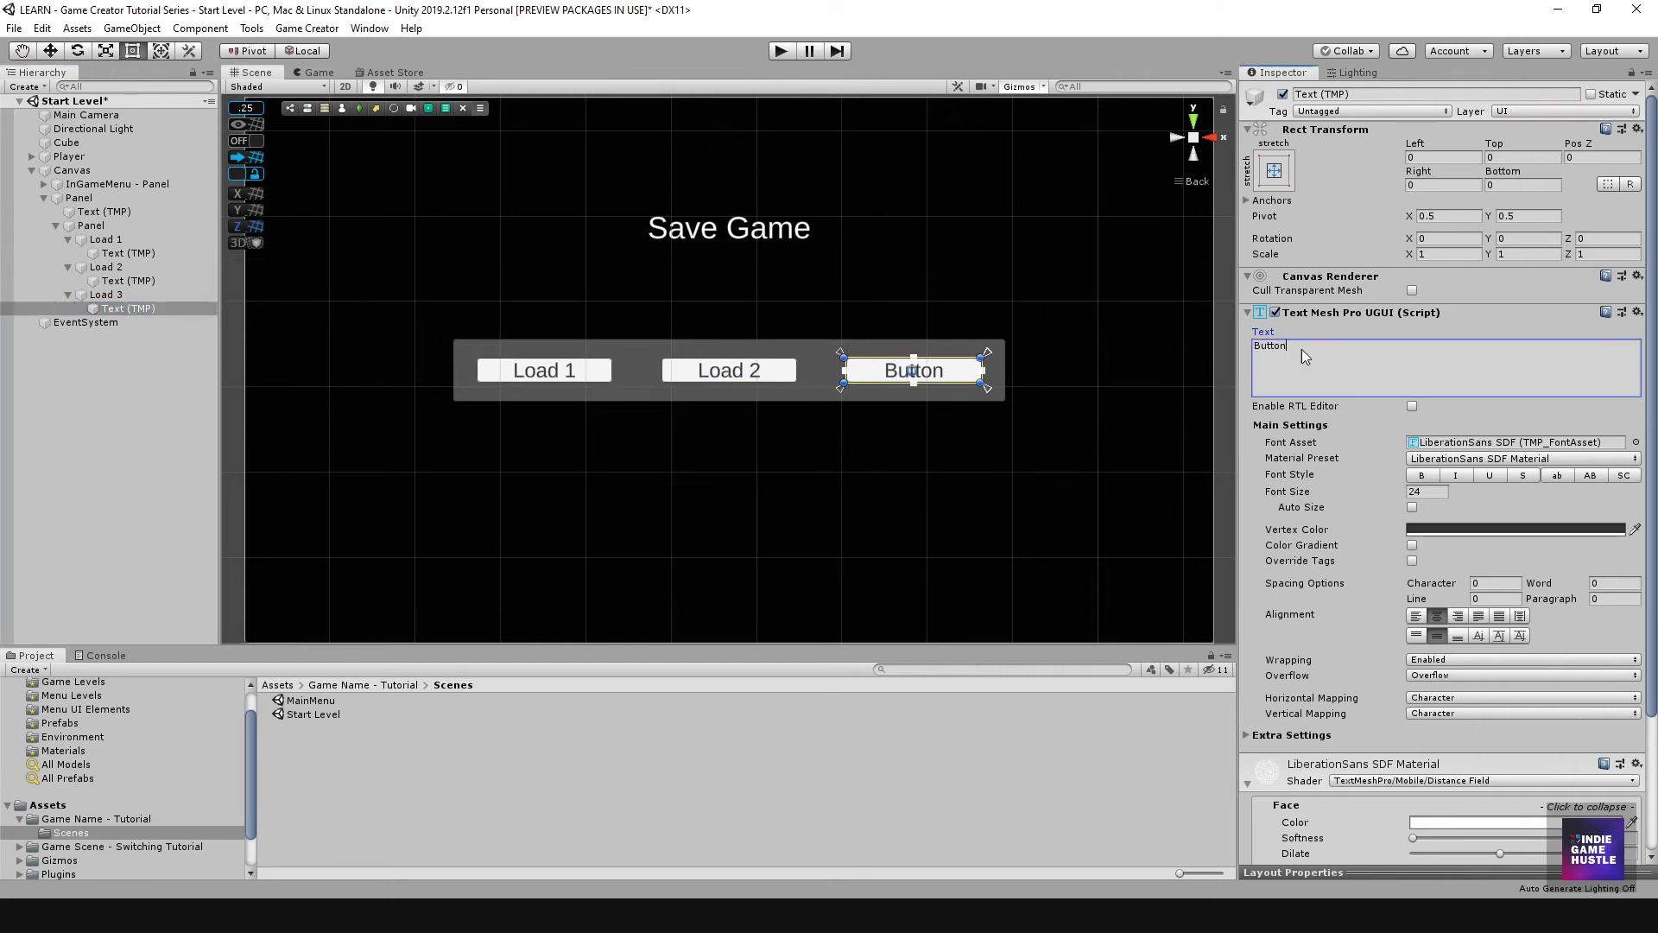
{"action": "type", "text": "Load 3"}
{"action": "scroll", "coordinate": [670, 408], "scroll_direction": "up", "scroll_amount": 1}
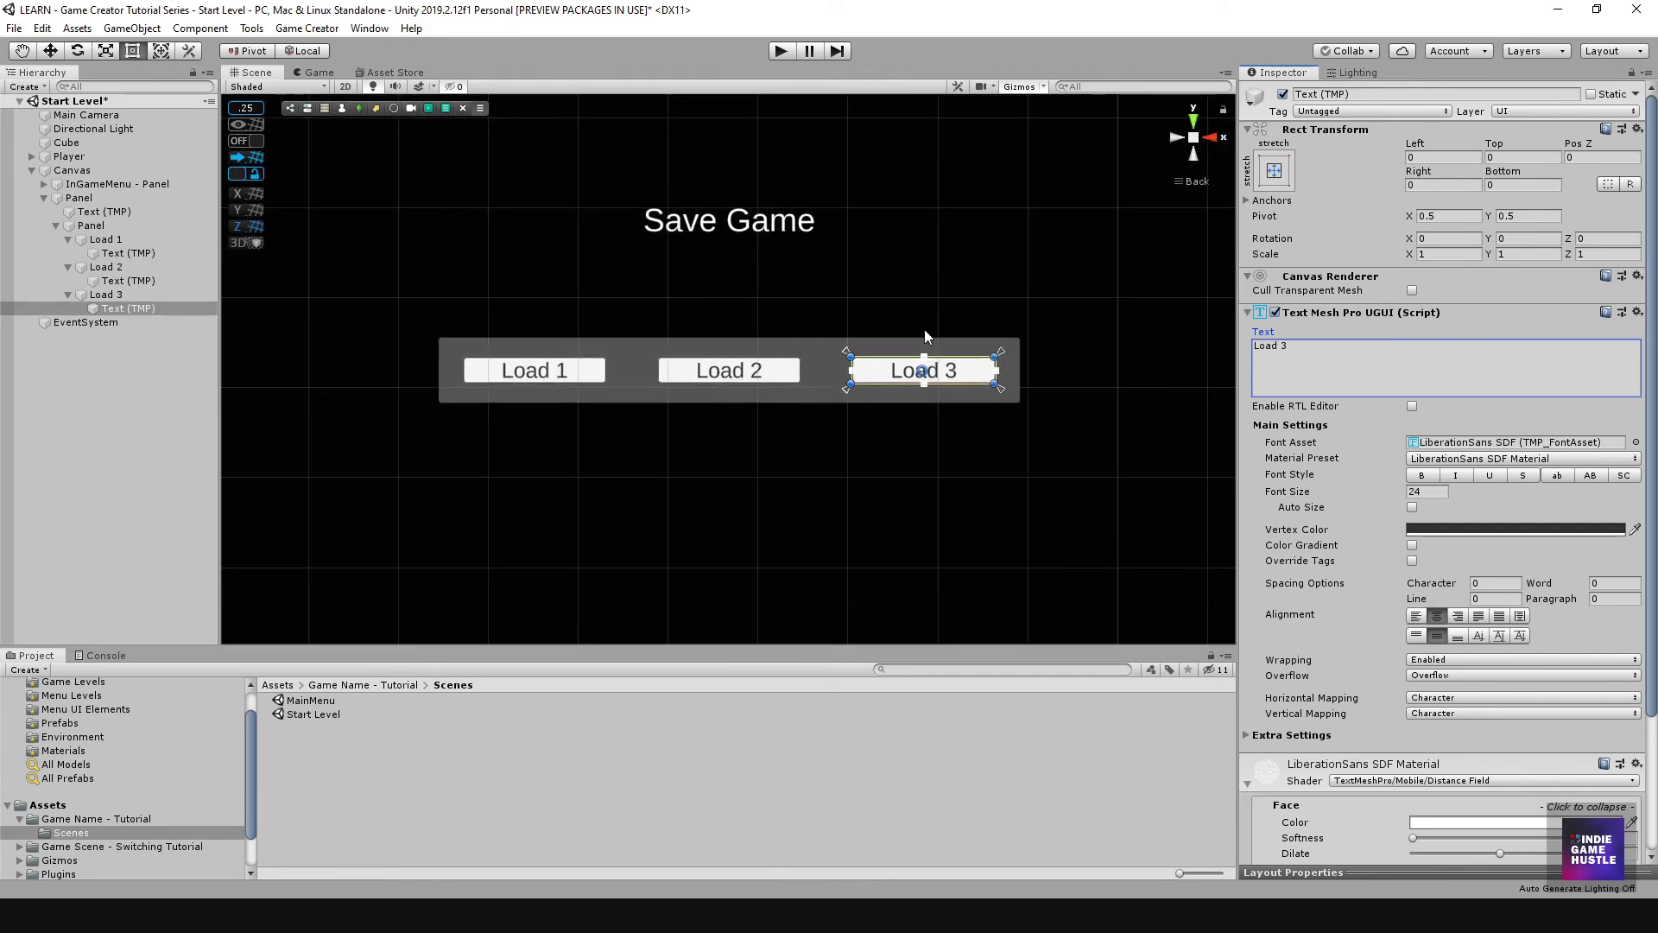
{"action": "left_click", "coordinate": [106, 294]}
{"action": "left_click", "coordinate": [118, 310]}
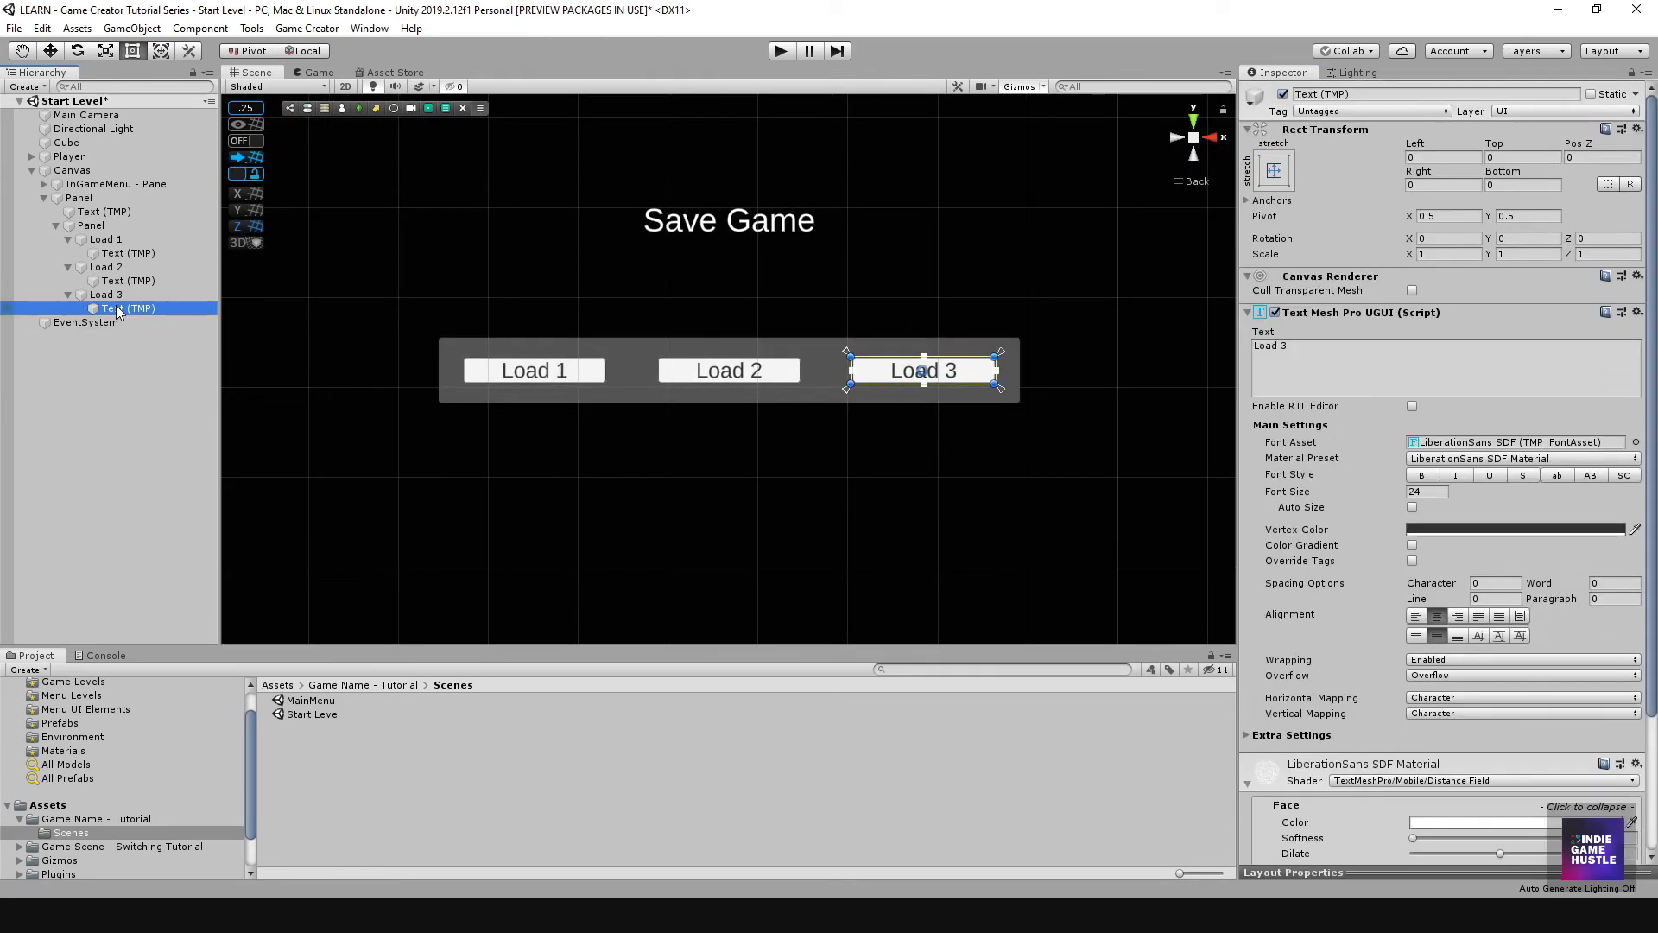
{"action": "left_click", "coordinate": [115, 294]}
{"action": "left_click", "coordinate": [115, 281]}
{"action": "left_click", "coordinate": [113, 267]}
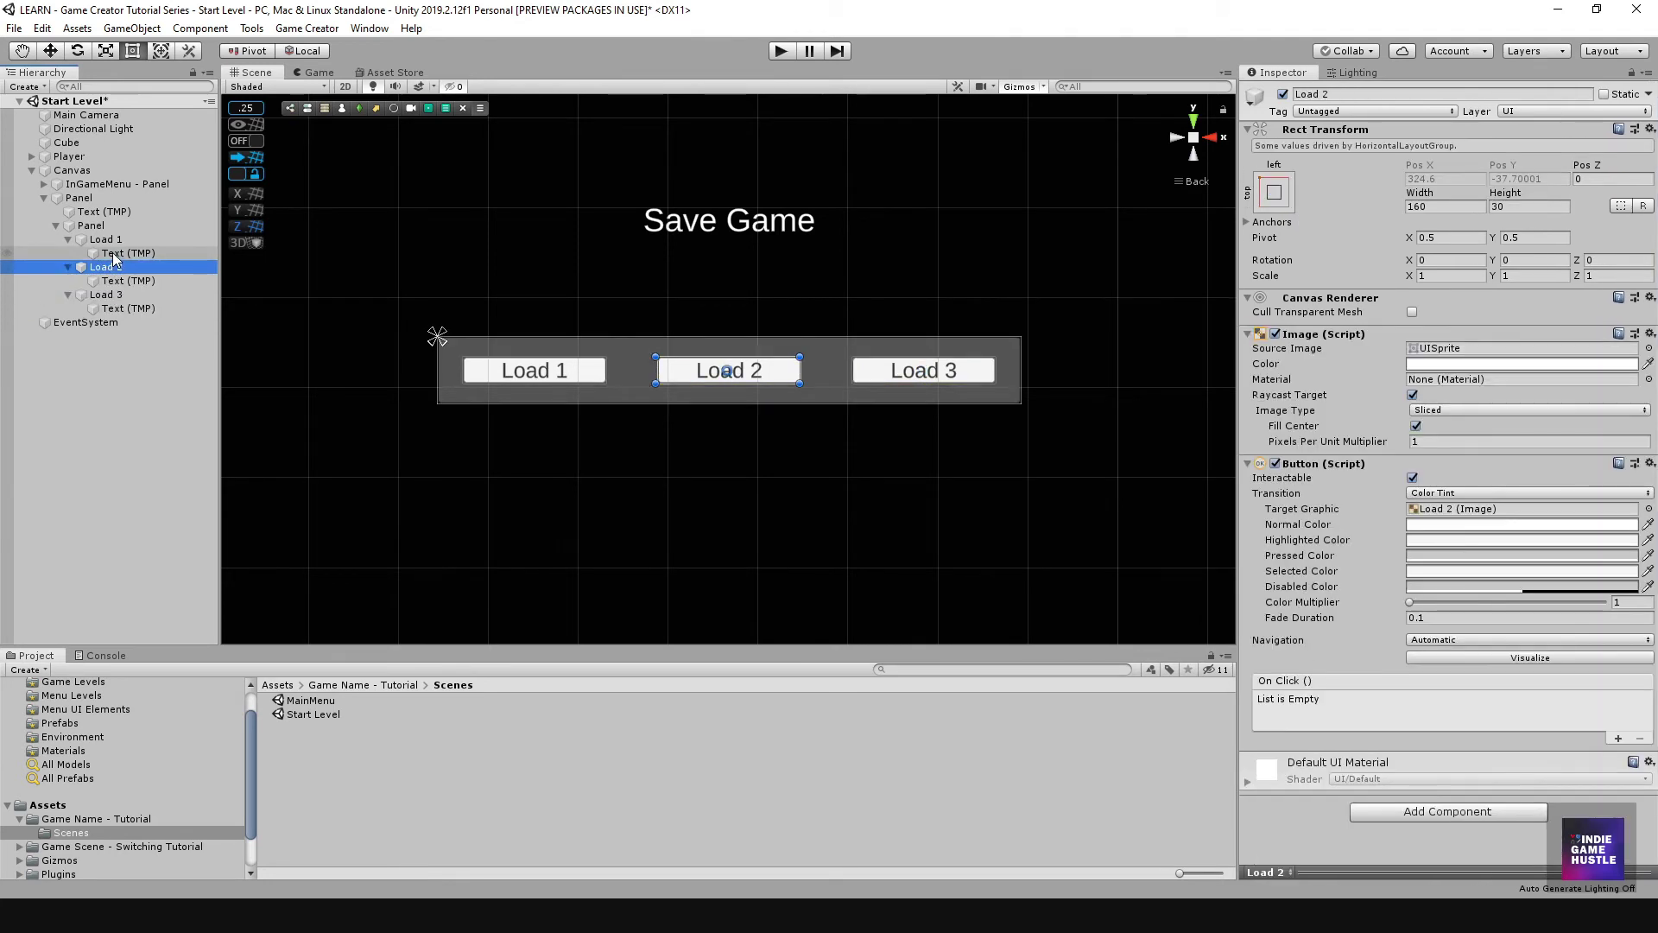
Step: Rename the Load 1 button object to Save 1 in the Hierarchy
{"action": "left_click", "coordinate": [113, 239]}
{"action": "scroll", "coordinate": [691, 386], "scroll_direction": "down", "scroll_amount": 2}
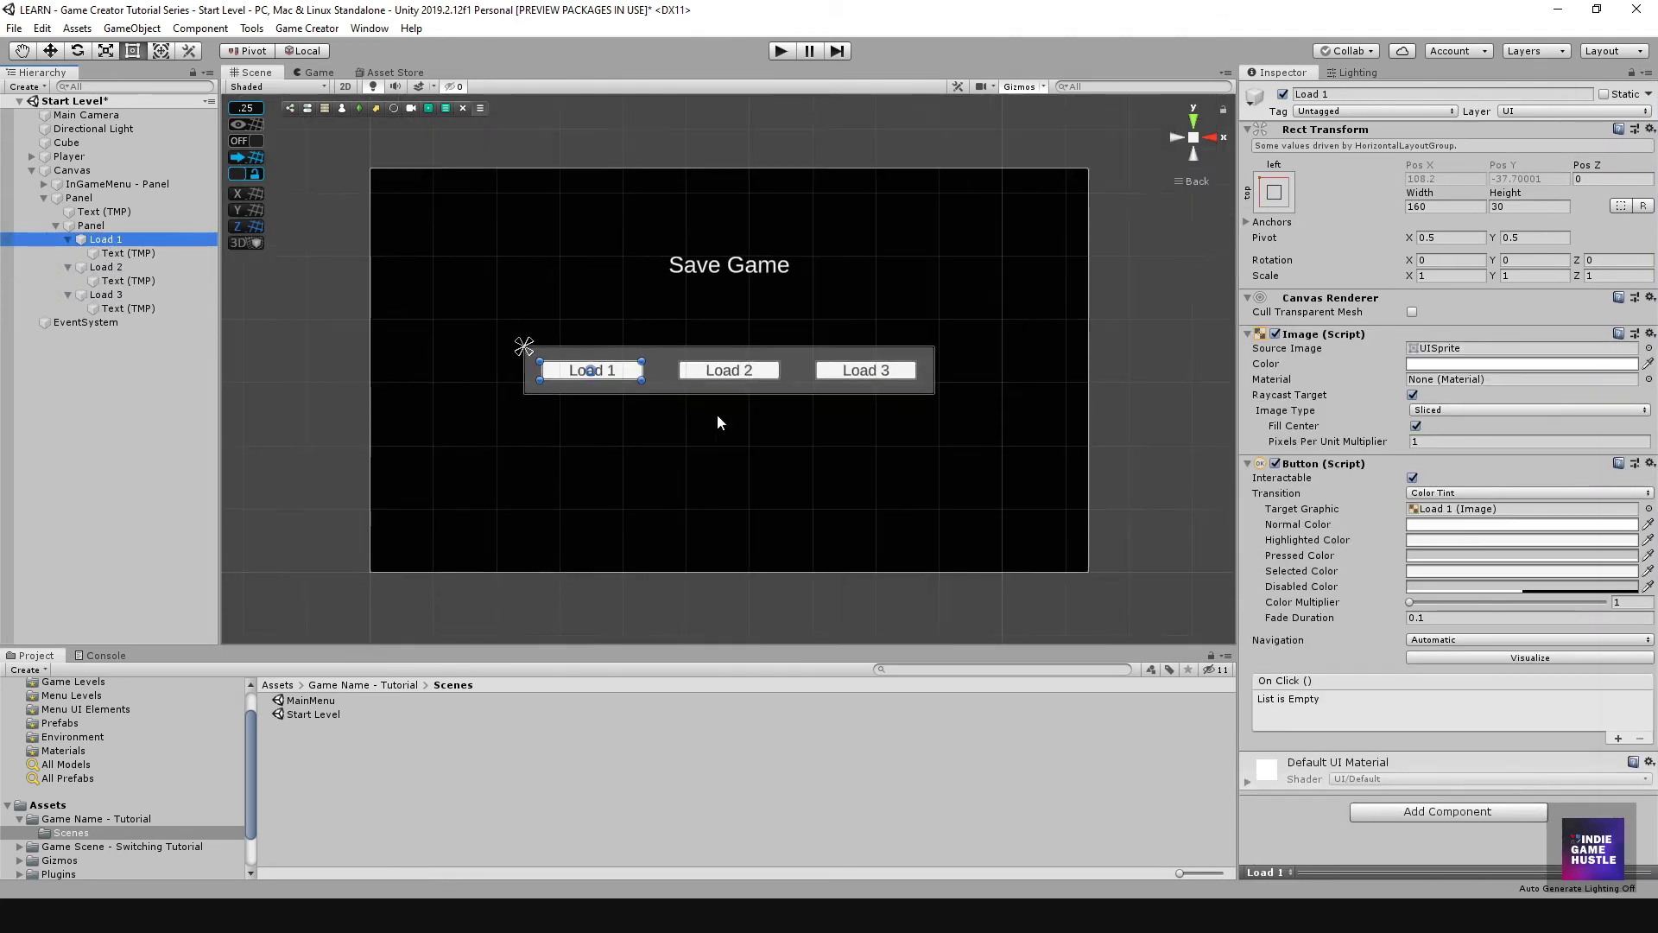
{"action": "scroll", "coordinate": [662, 412], "scroll_direction": "up", "scroll_amount": 1}
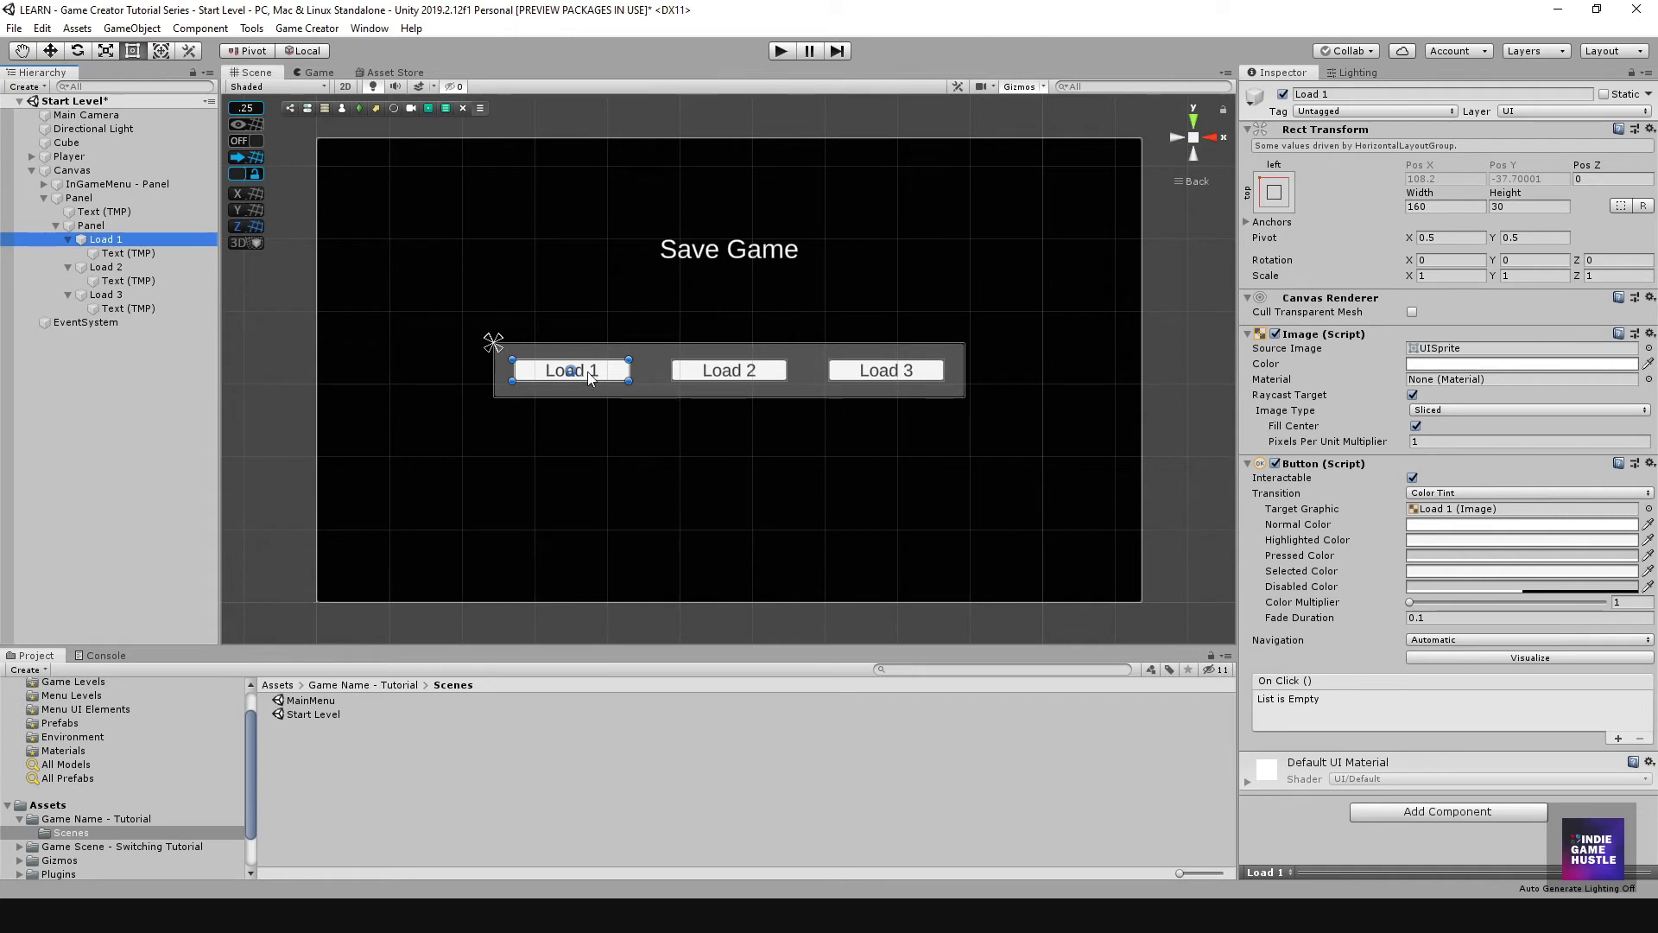
{"action": "left_click", "coordinate": [104, 239]}
{"action": "left_click", "coordinate": [115, 240]}
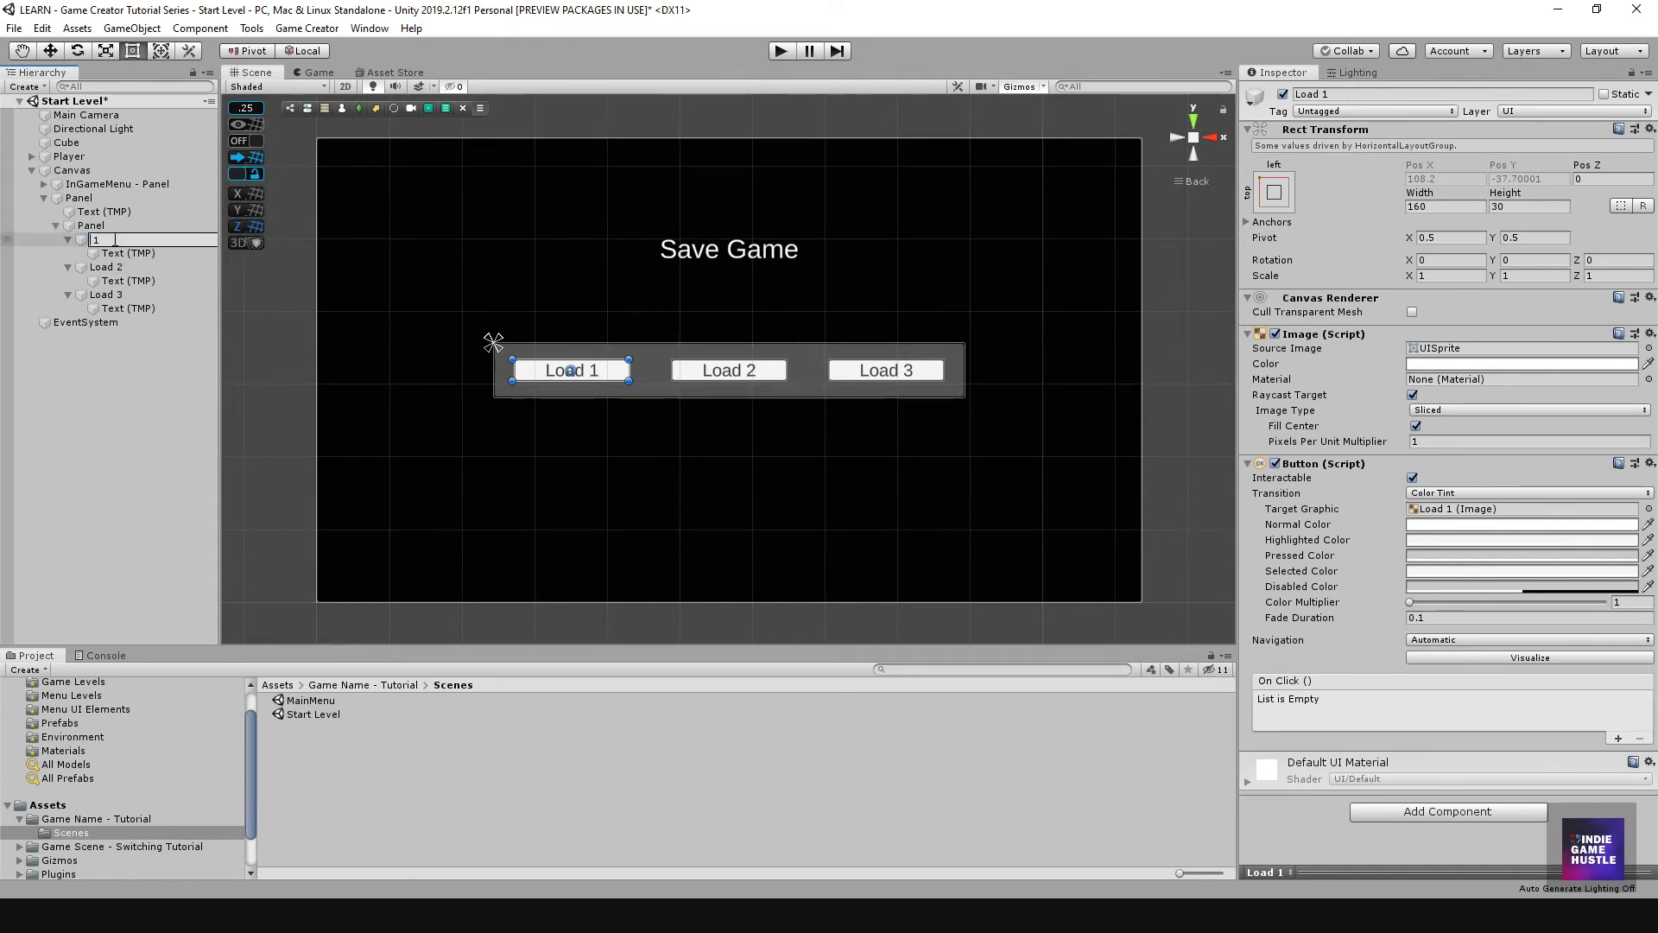
{"action": "type", "text": "Save"}
{"action": "left_click", "coordinate": [116, 267]}
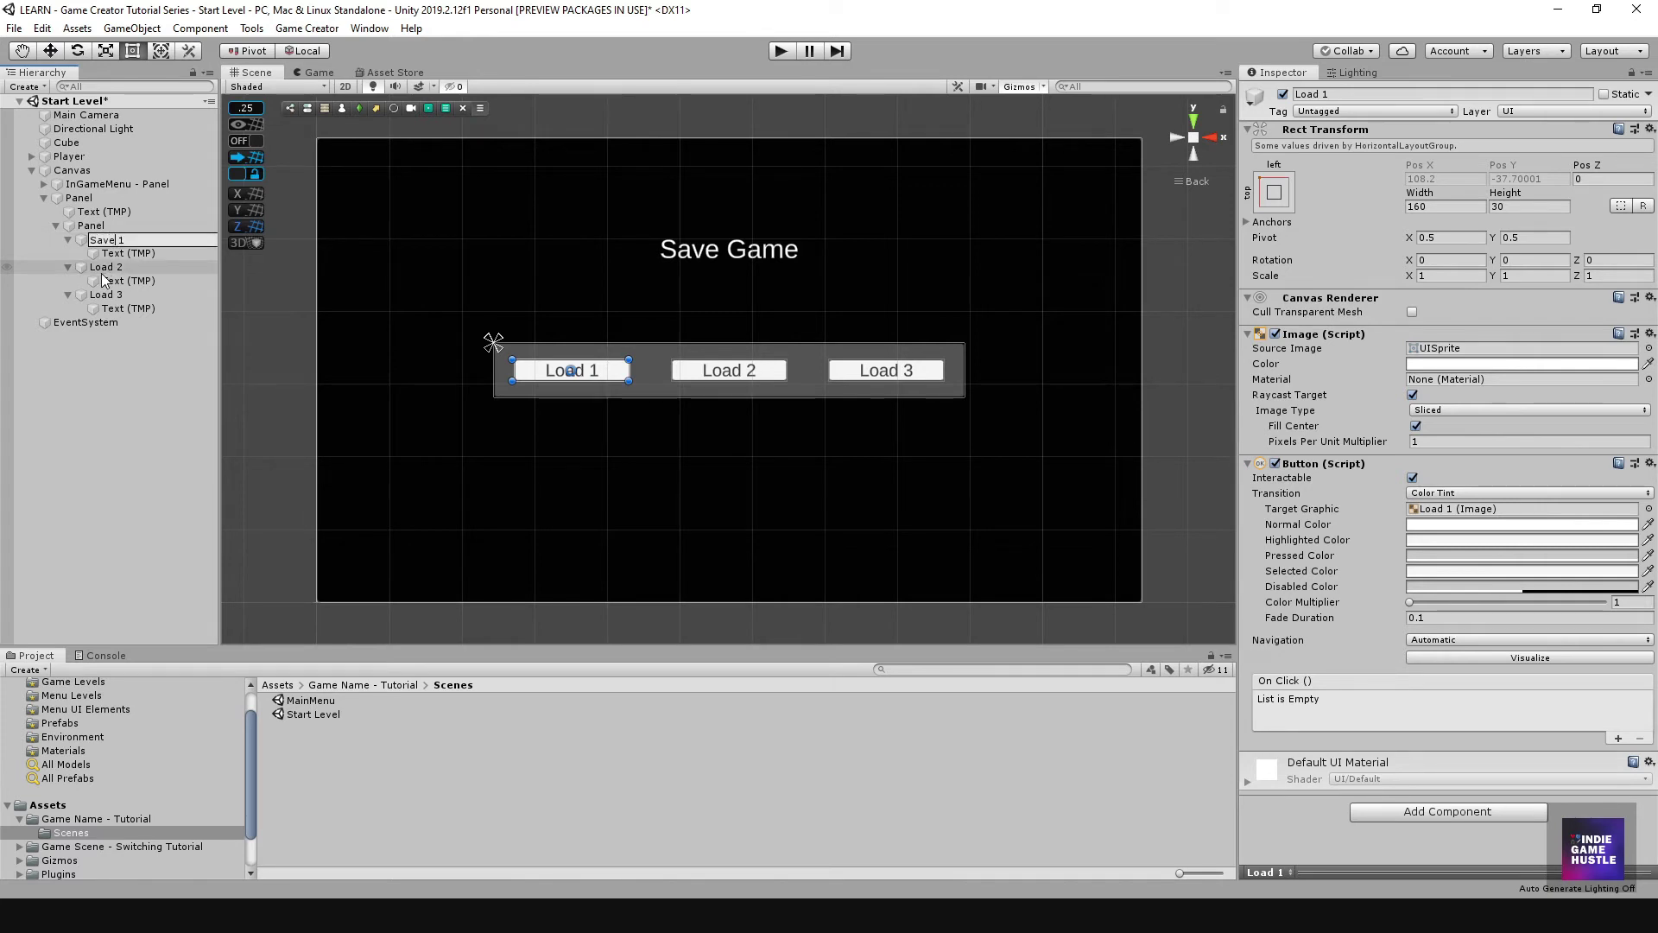
Step: Rename Load 2 and Load 3 to Save 2 and Save 3, then recheck Save 1's name
{"action": "left_click", "coordinate": [115, 267]}
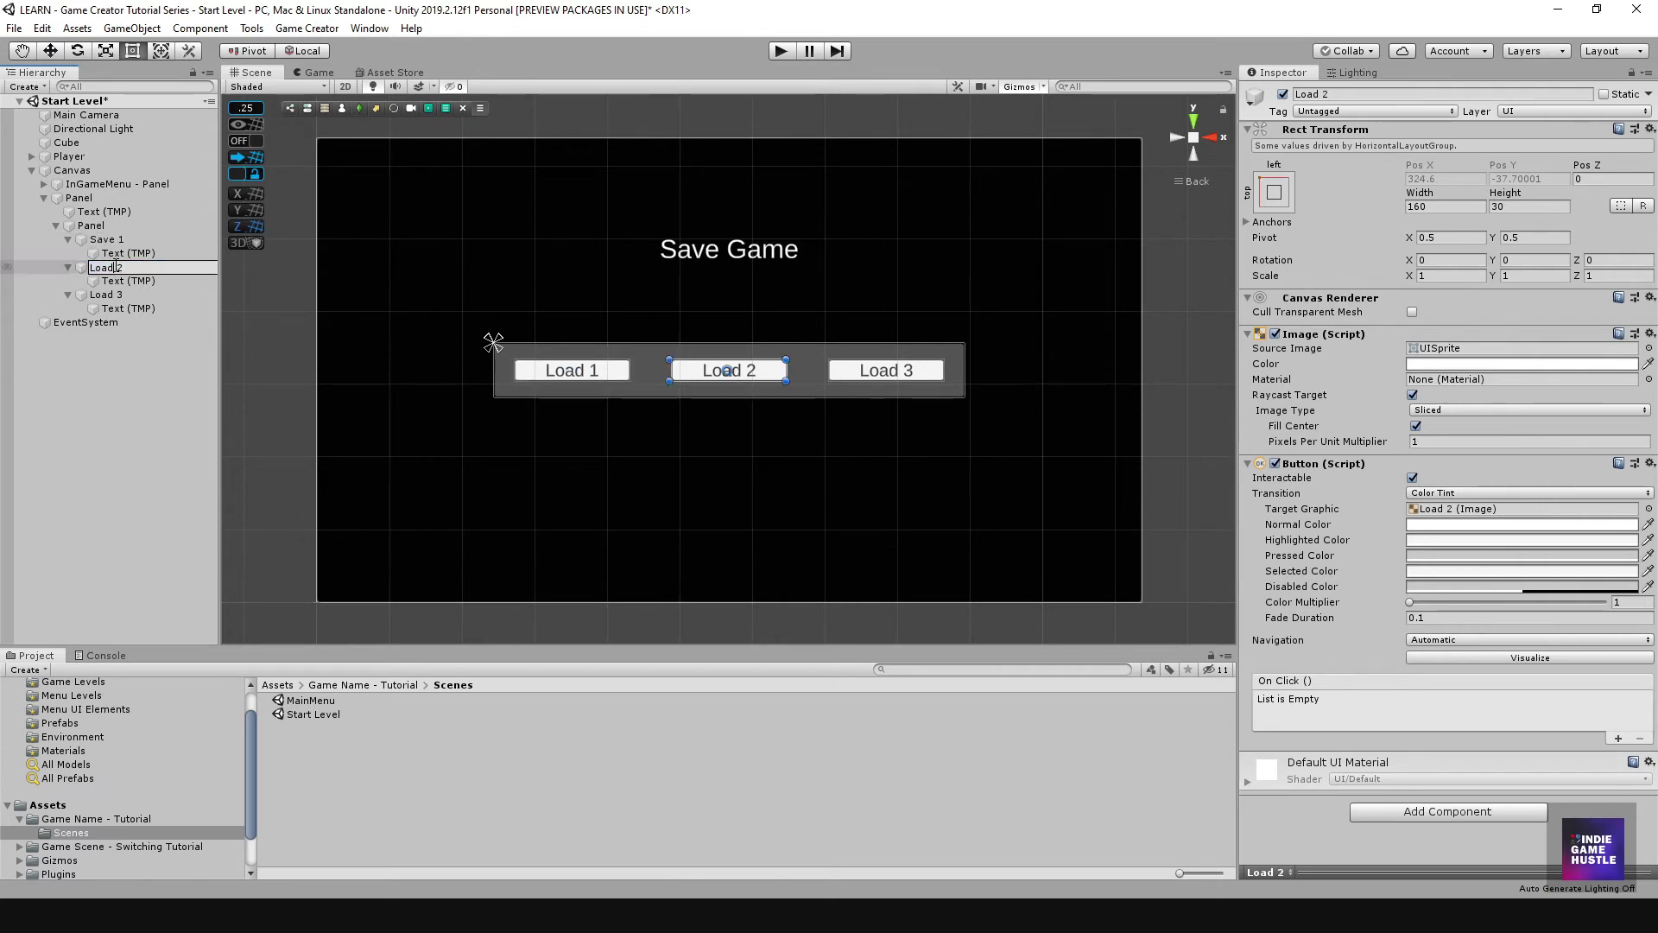
{"action": "key", "text": "BackSpace"}
{"action": "key", "text": "BackSpace"}
{"action": "type", "text": "Save"}
{"action": "left_click", "coordinate": [110, 298]}
{"action": "left_click", "coordinate": [109, 298]}
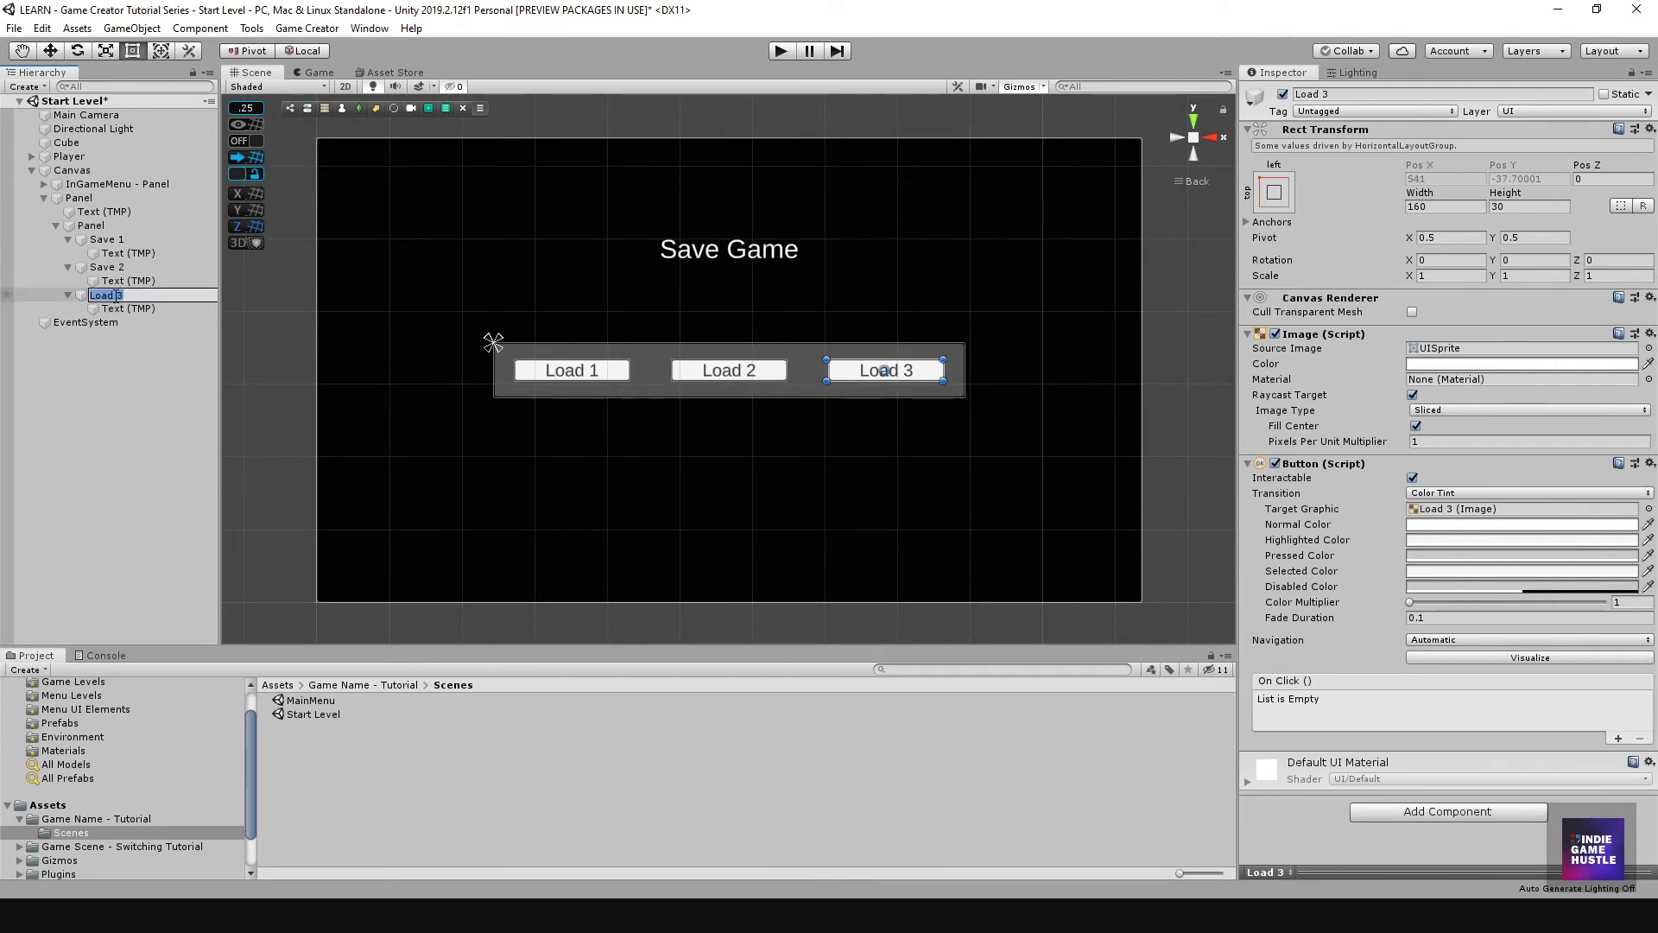
{"action": "left_click", "coordinate": [117, 296]}
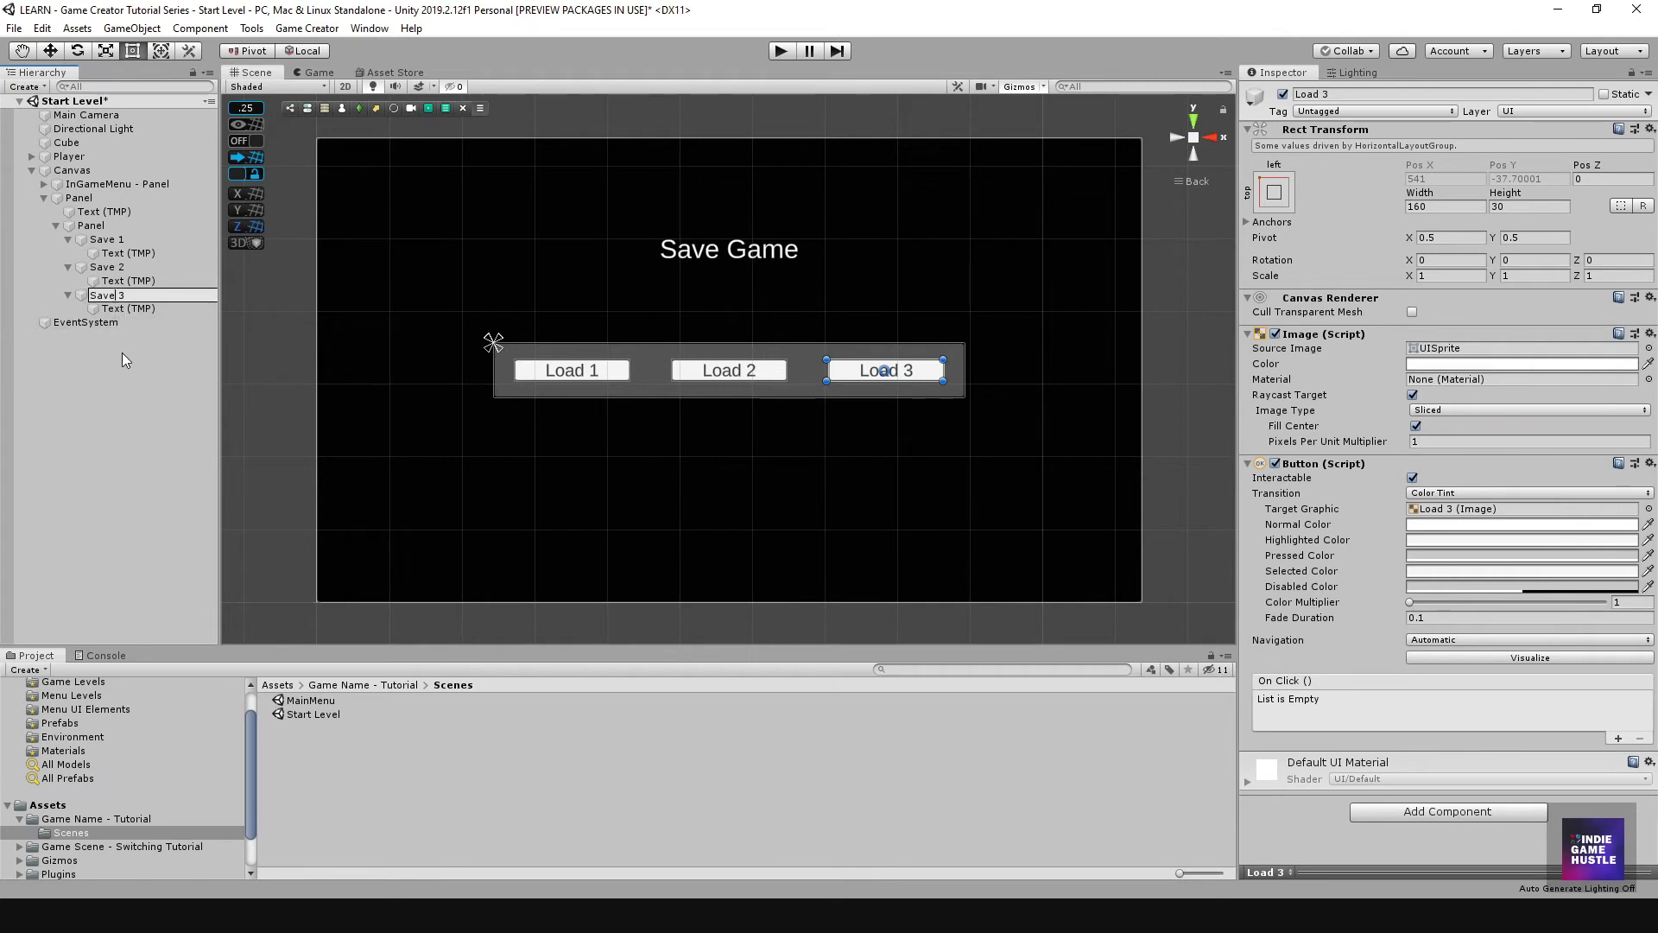
{"action": "left_click", "coordinate": [112, 239]}
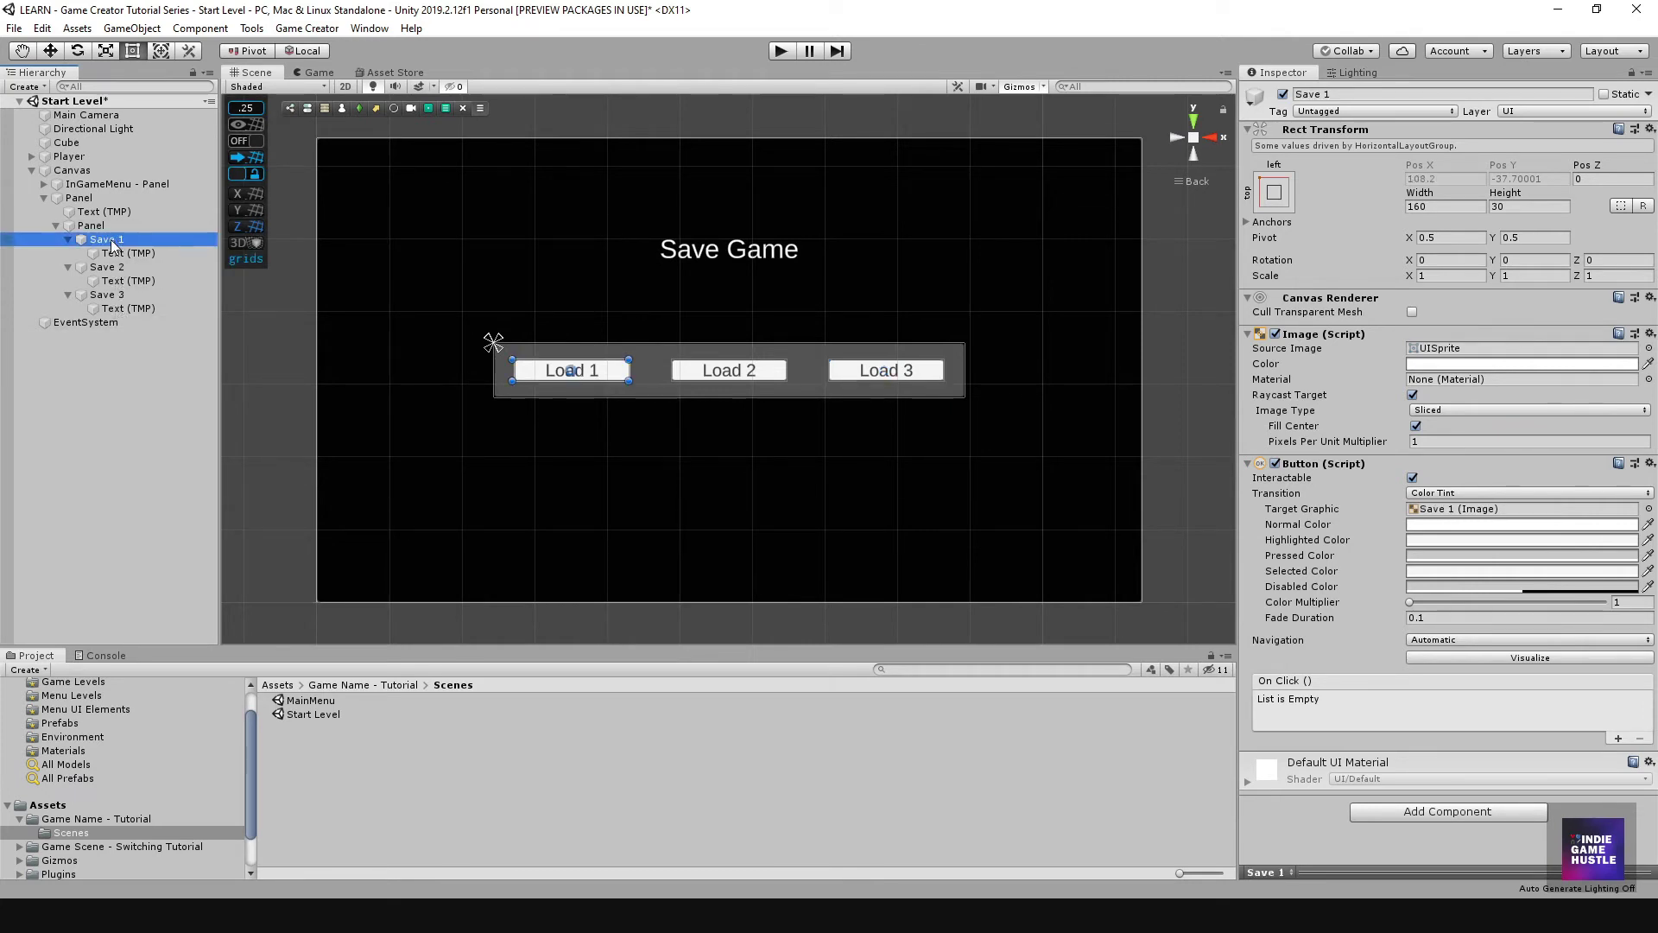
{"action": "left_click", "coordinate": [110, 240]}
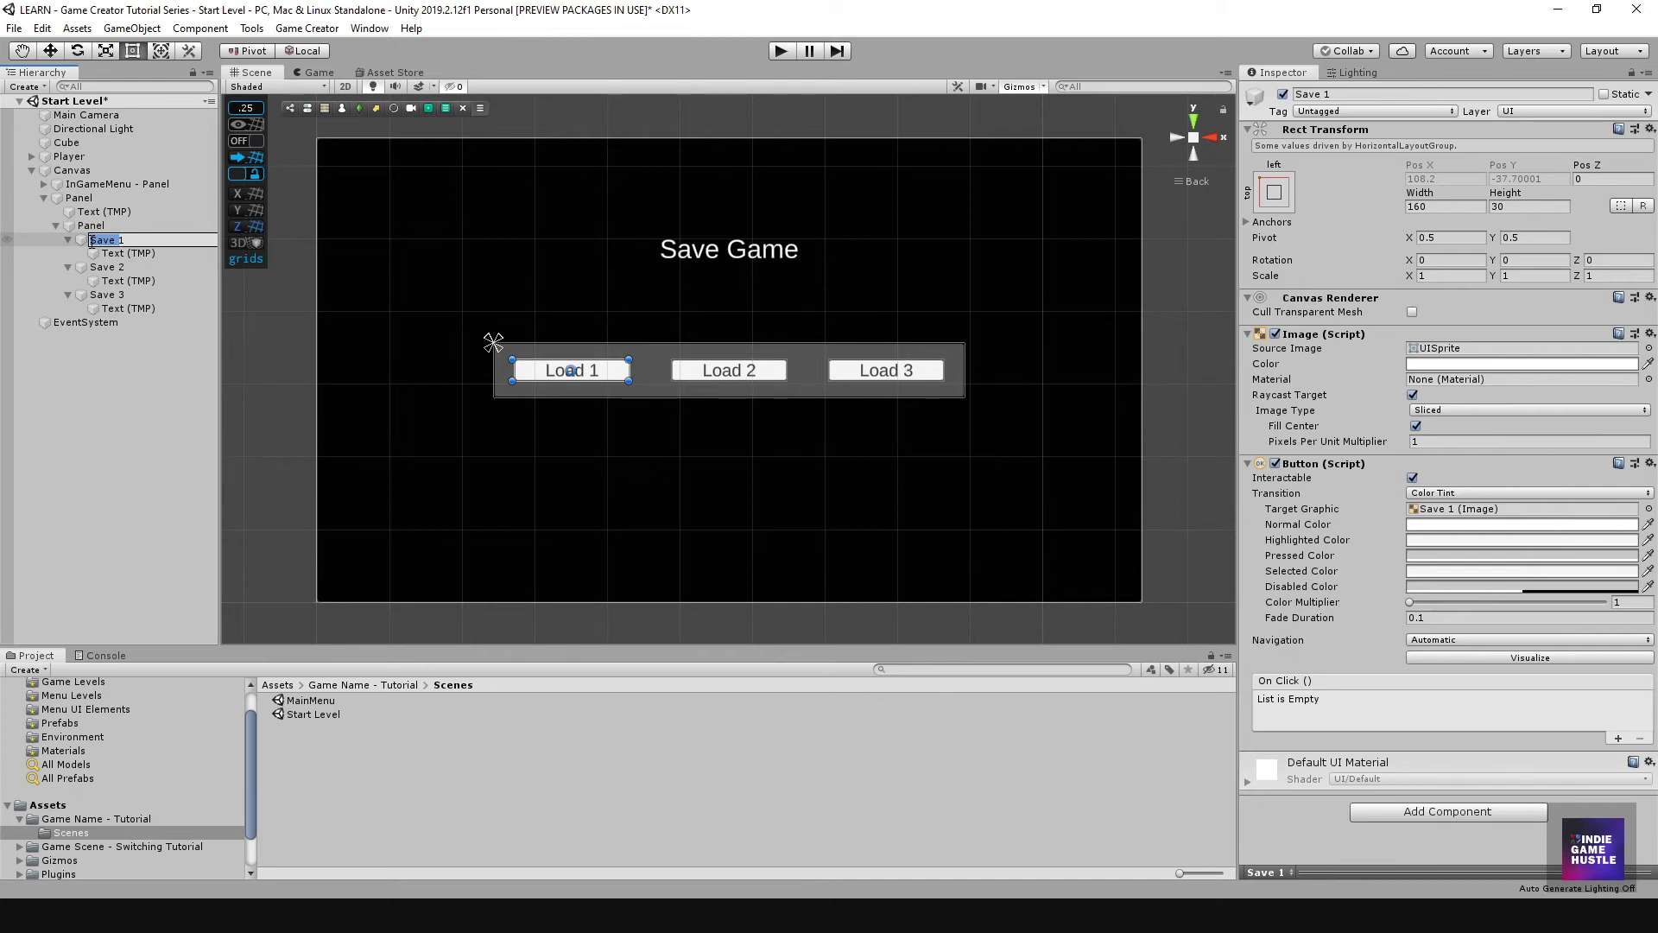
{"action": "key", "text": "Return"}
Step: Set the first two buttons' Text (TMP) labels to 'Save 1' and 'Save 2'
{"action": "left_click", "coordinate": [128, 253]}
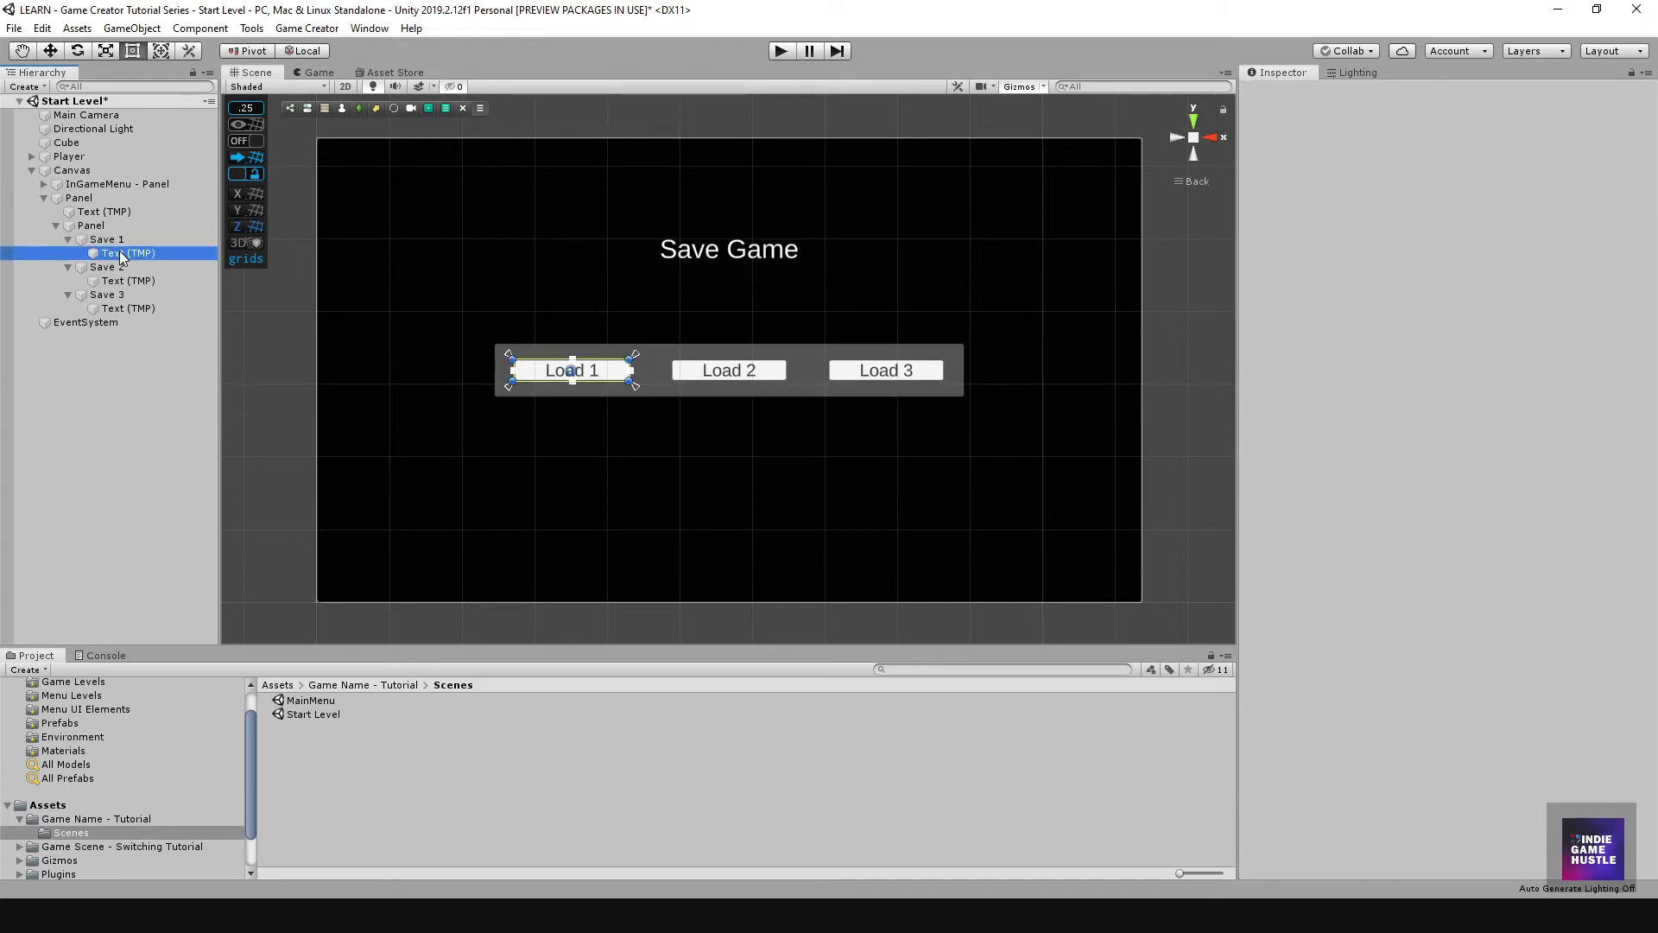
{"action": "left_click", "coordinate": [1255, 347]}
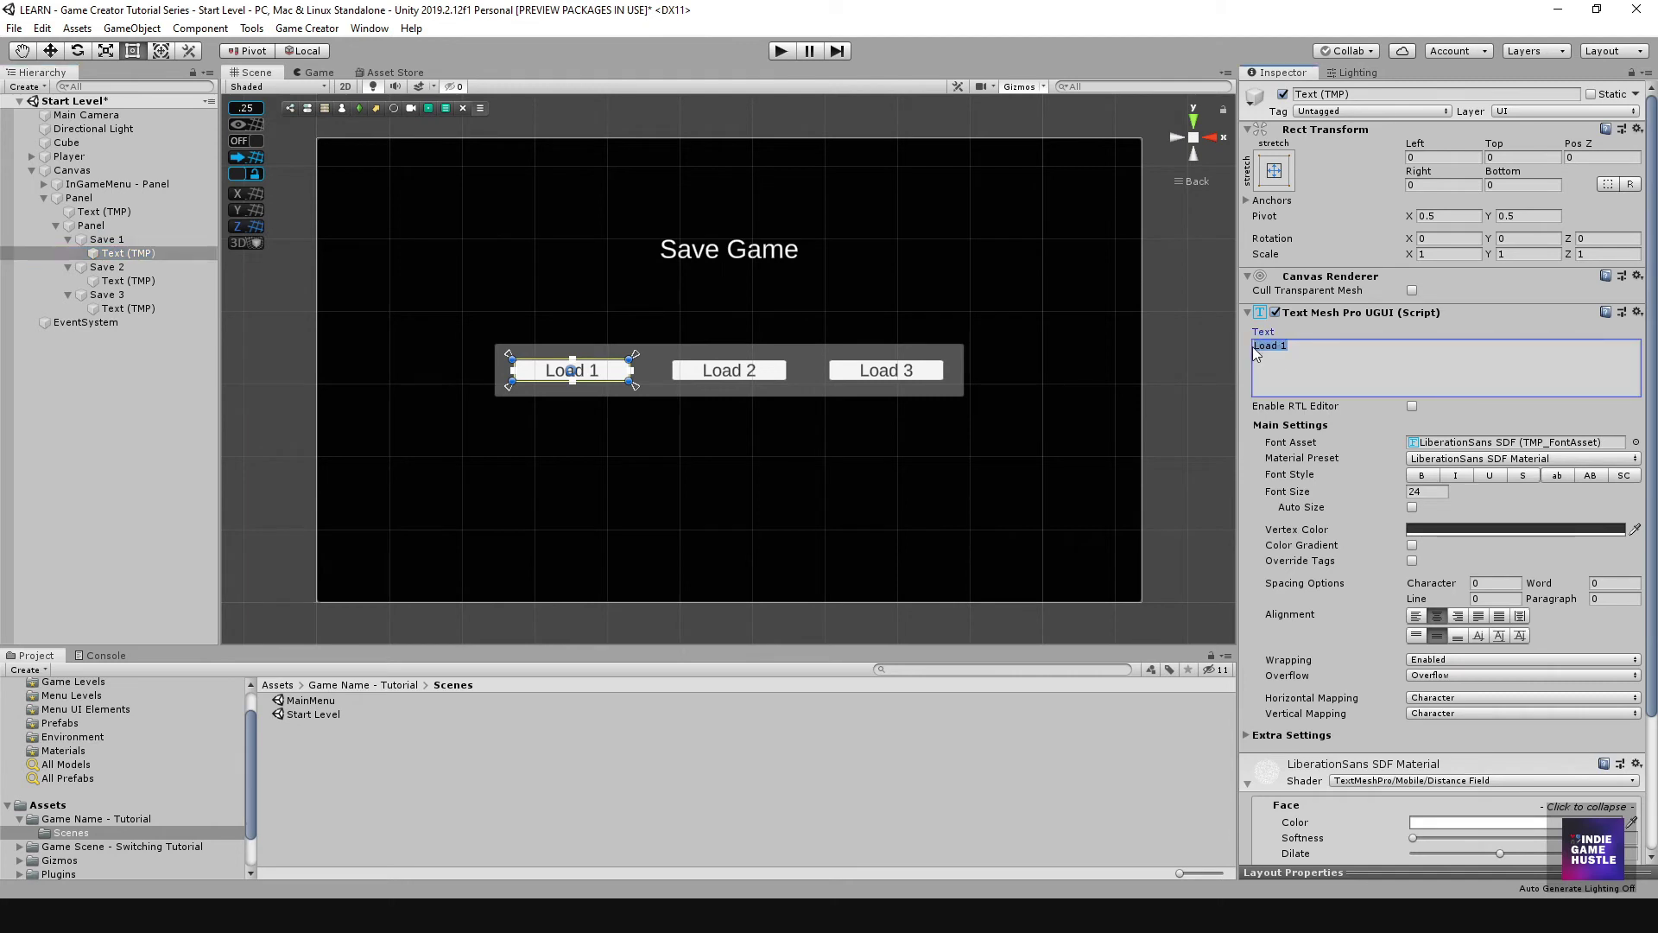
{"action": "type", "text": "Save 1"}
{"action": "key", "text": "ctrl+a"}
{"action": "key", "text": "ctrl+c"}
{"action": "left_click", "coordinate": [121, 281]}
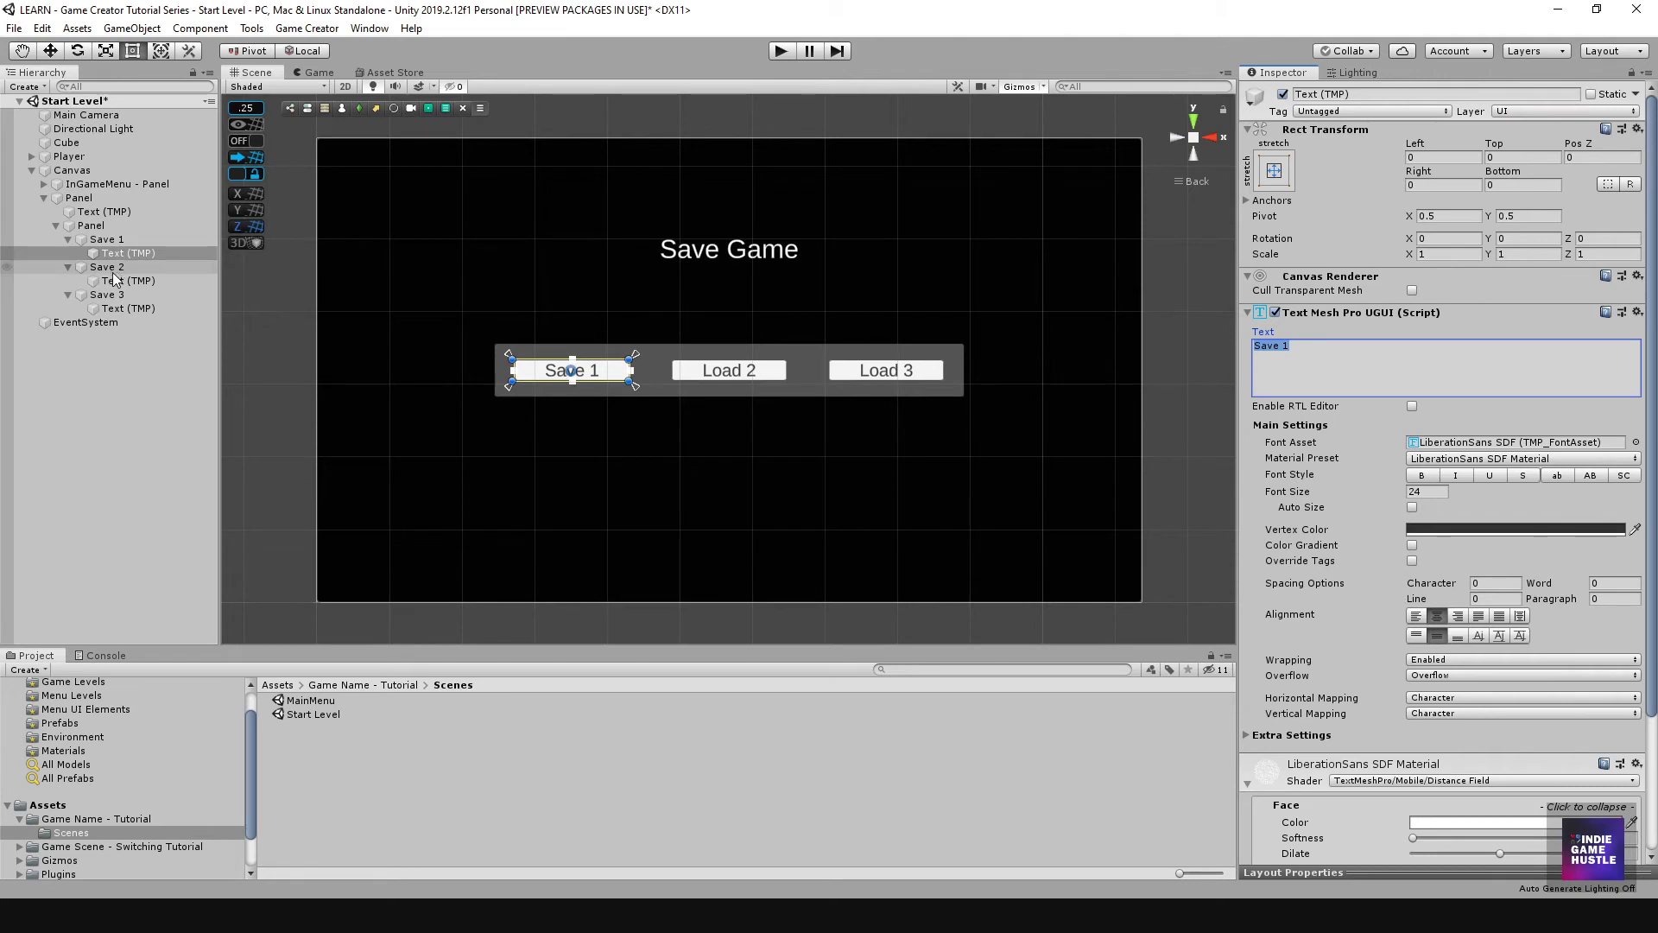
{"action": "left_click", "coordinate": [1259, 345]}
{"action": "key", "text": "ctrl+a"}
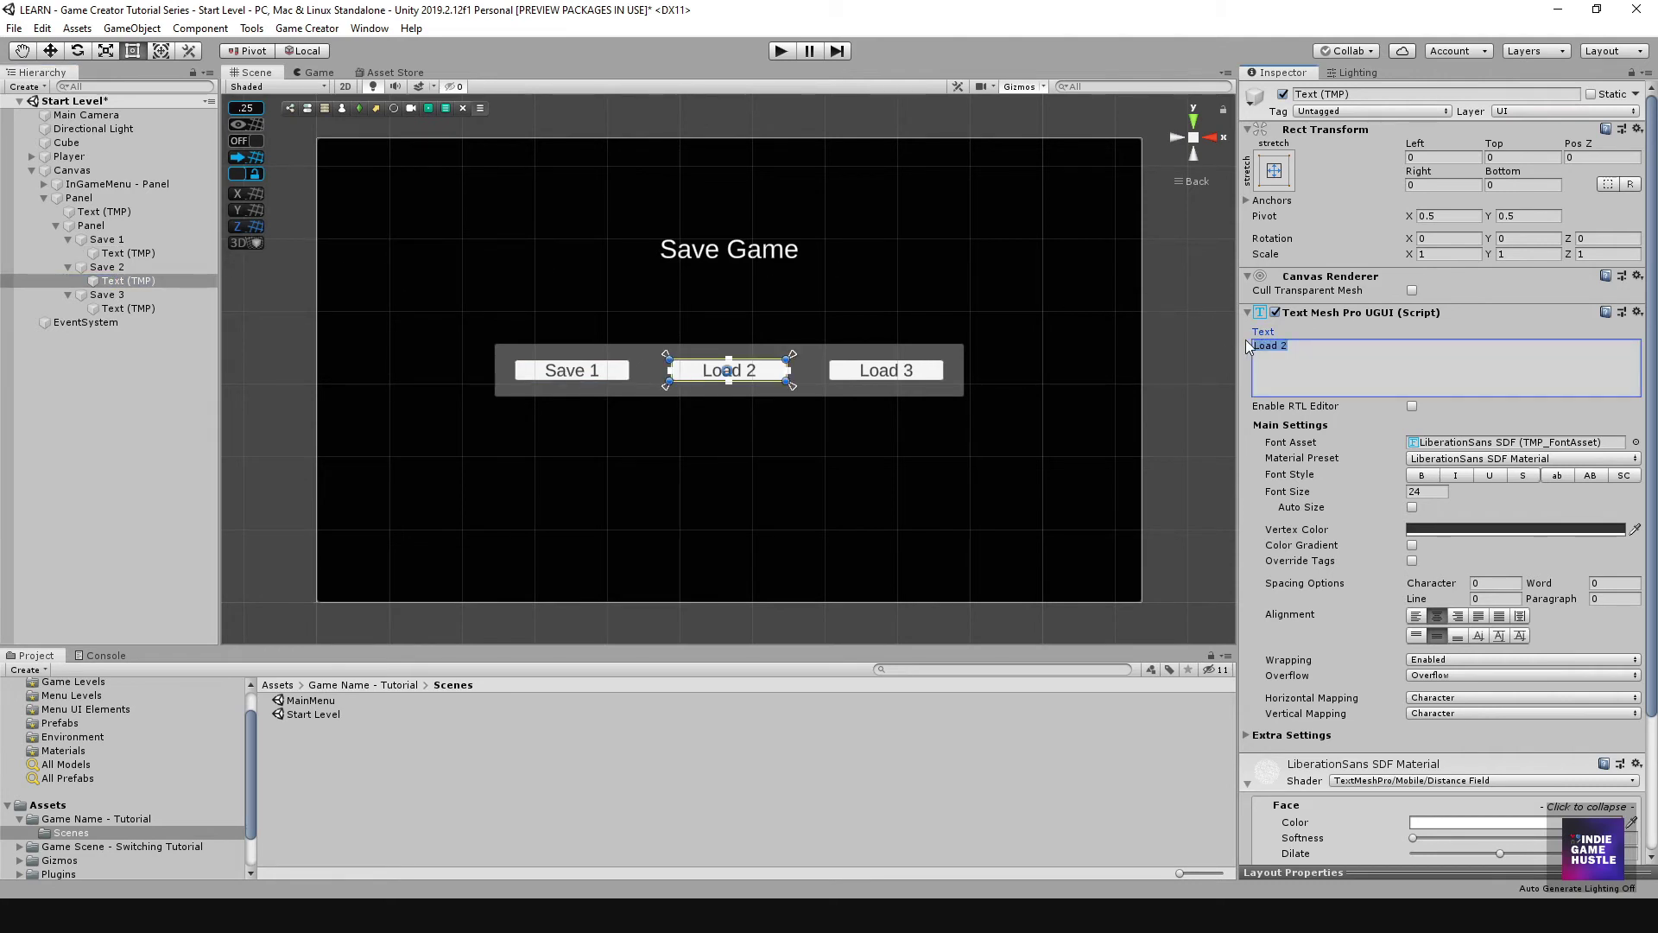
{"action": "key", "text": "ctrl+v"}
{"action": "key", "text": "BackSpace"}
{"action": "type", "text": "2"}
Step: Set the third button's label to 'Save 3'
{"action": "left_click", "coordinate": [121, 308]}
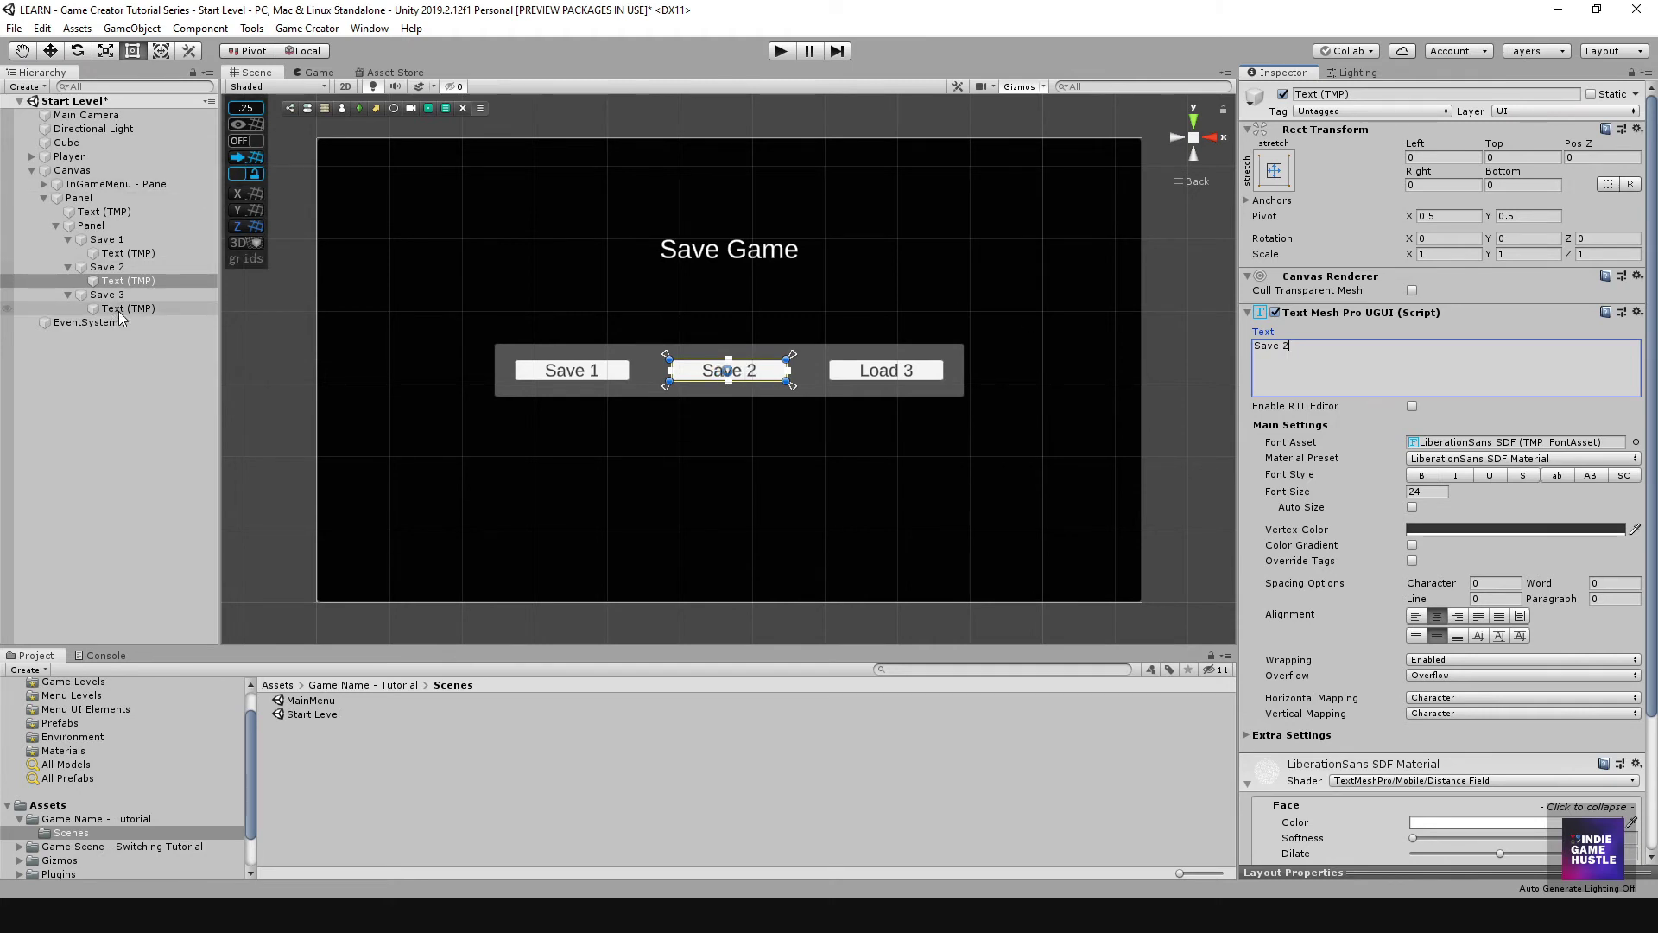
{"action": "left_click", "coordinate": [1295, 355]}
{"action": "key", "text": "ctrl+v"}
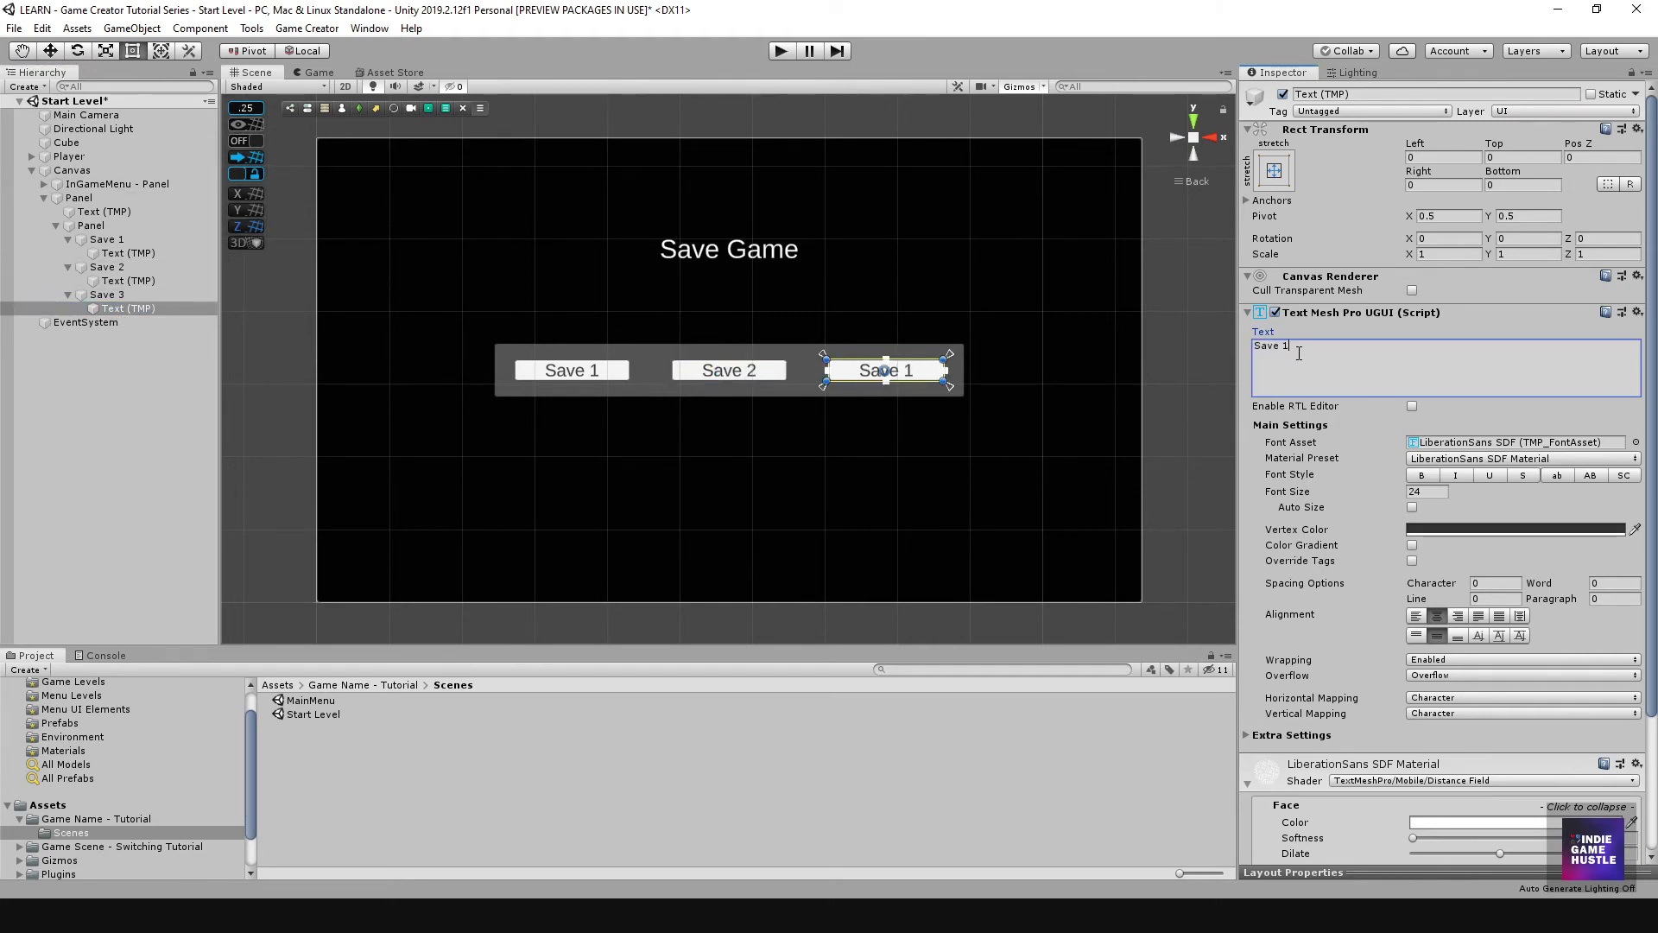
{"action": "key", "text": "BackSpace"}
{"action": "type", "text": "3"}
{"action": "left_click", "coordinate": [129, 368]}
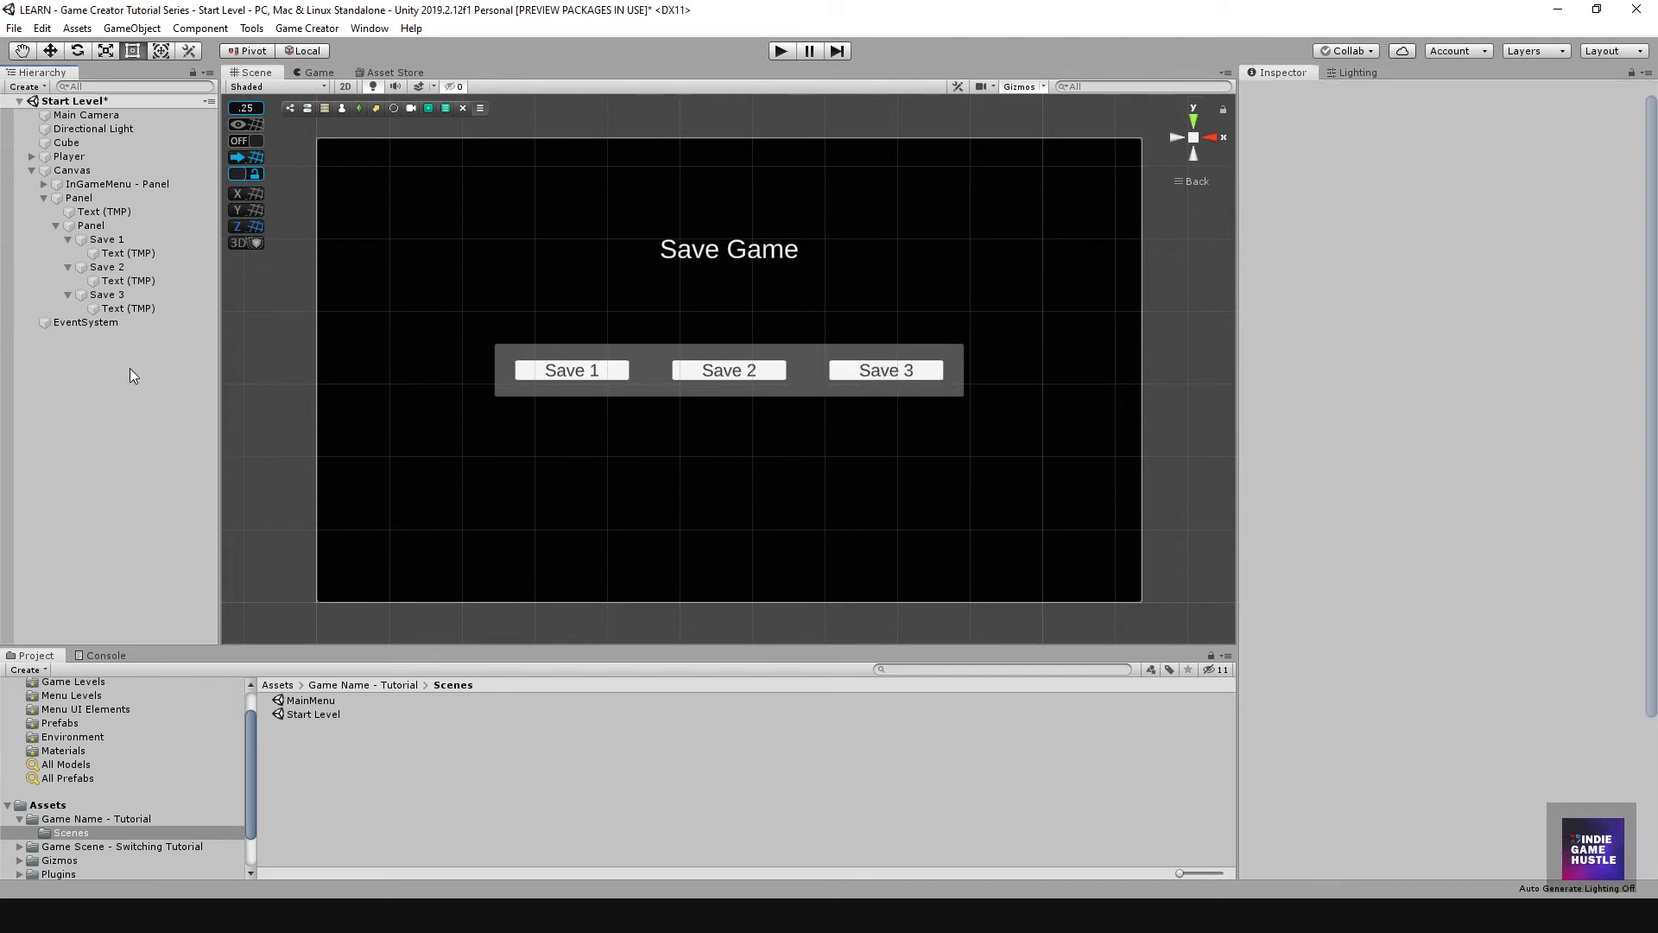
Step: Collapse the Save 1–3 buttons and the inner button panel in the Hierarchy
{"action": "left_click", "coordinate": [121, 306]}
{"action": "left_click", "coordinate": [68, 294]}
{"action": "left_click", "coordinate": [68, 267]}
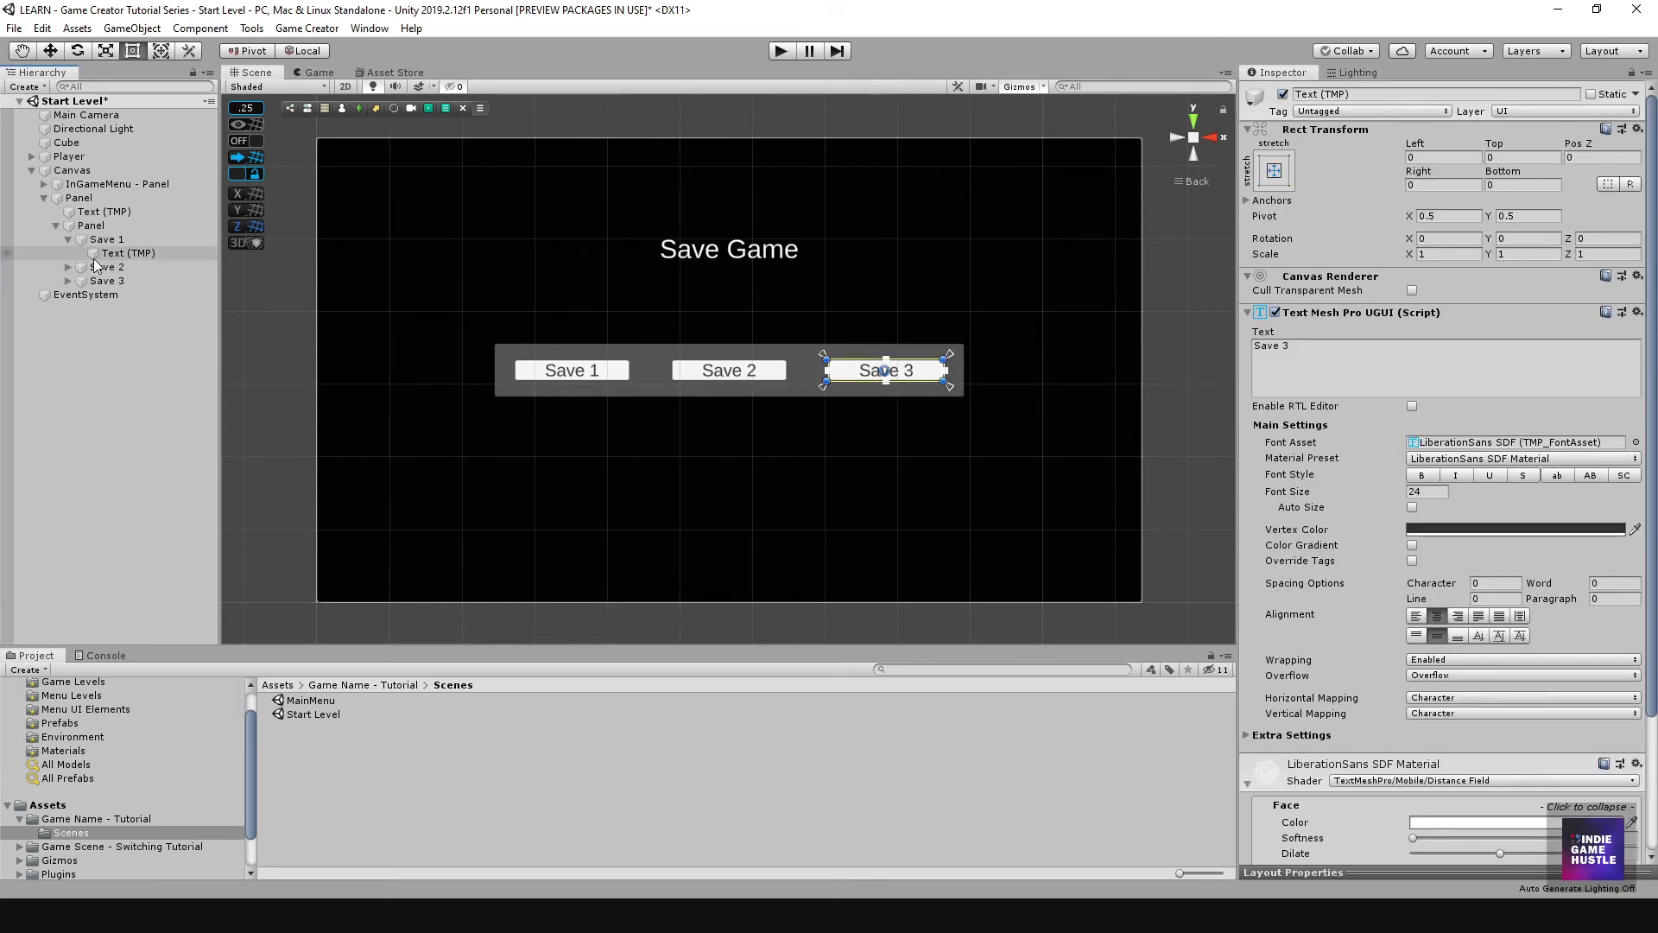
{"action": "left_click", "coordinate": [71, 250]}
{"action": "left_click", "coordinate": [68, 239]}
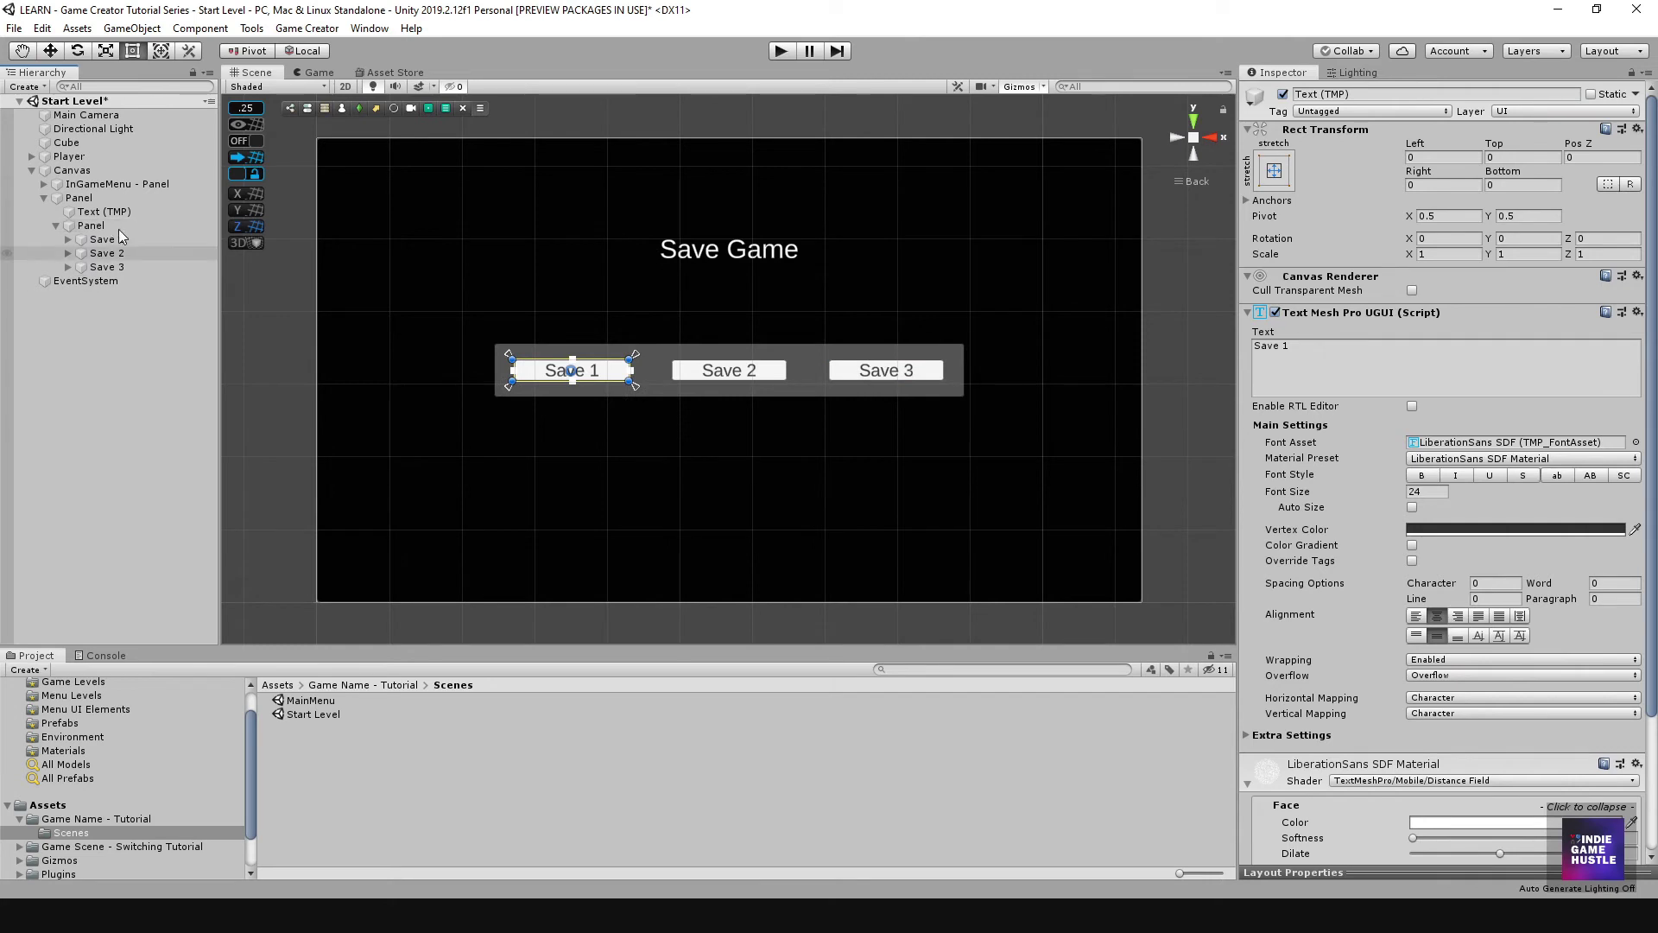
{"action": "left_click", "coordinate": [56, 225]}
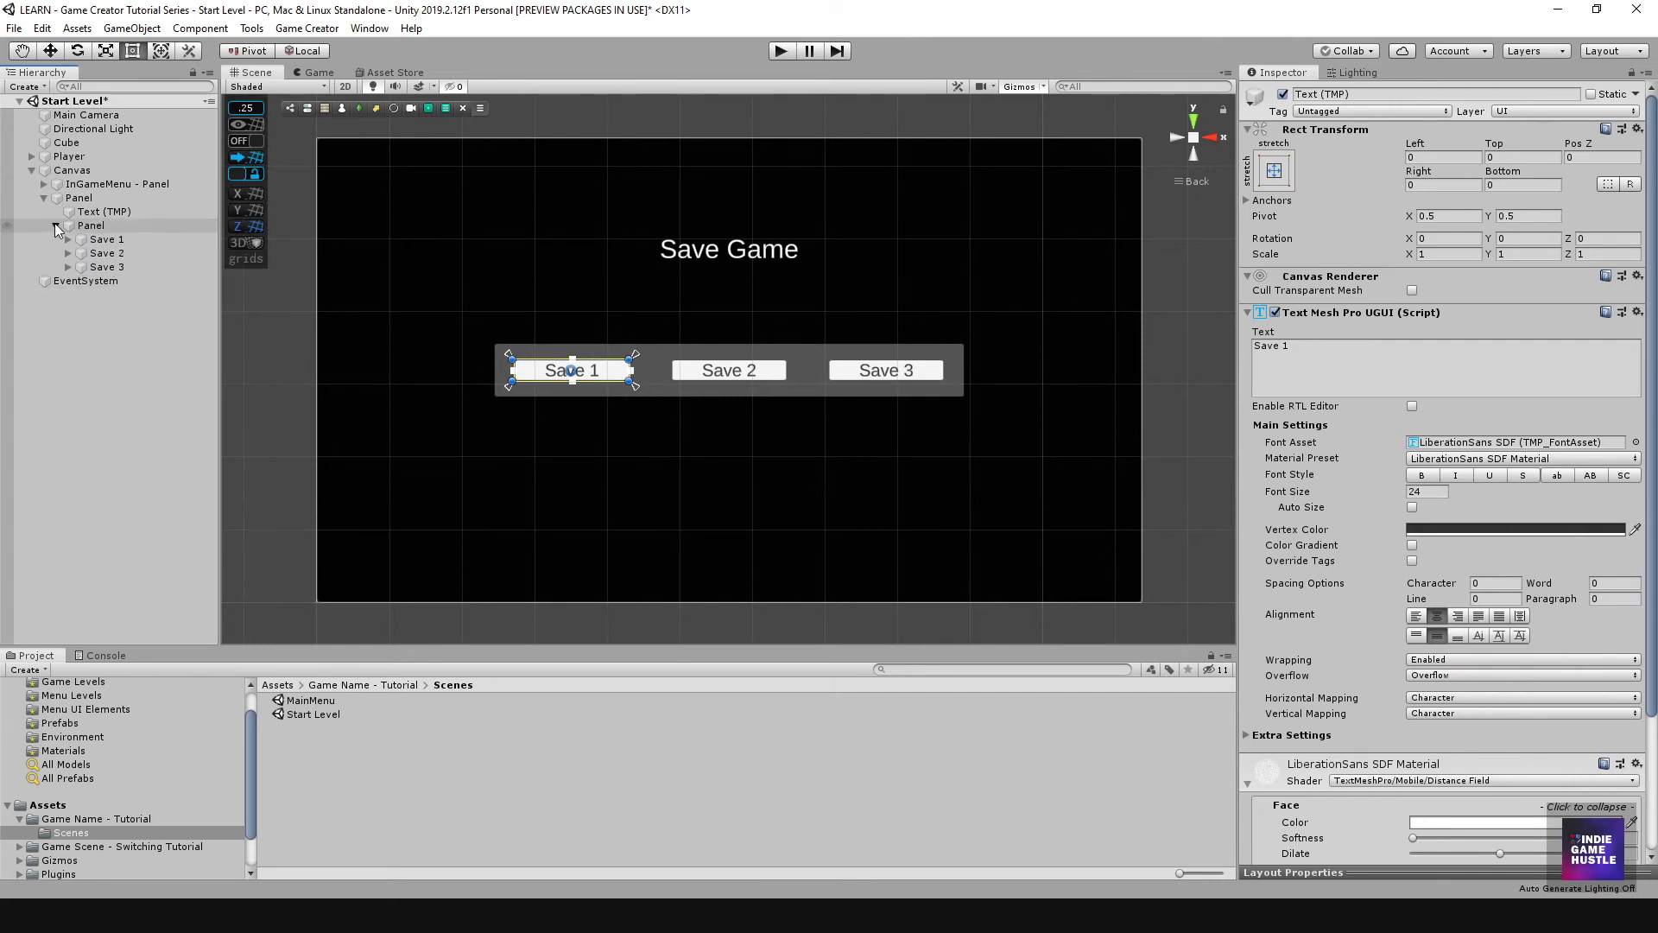
{"action": "left_click", "coordinate": [86, 212]}
Step: Rename the outer save-game panel to 'SaveGame - Panel'
{"action": "left_click", "coordinate": [81, 200]}
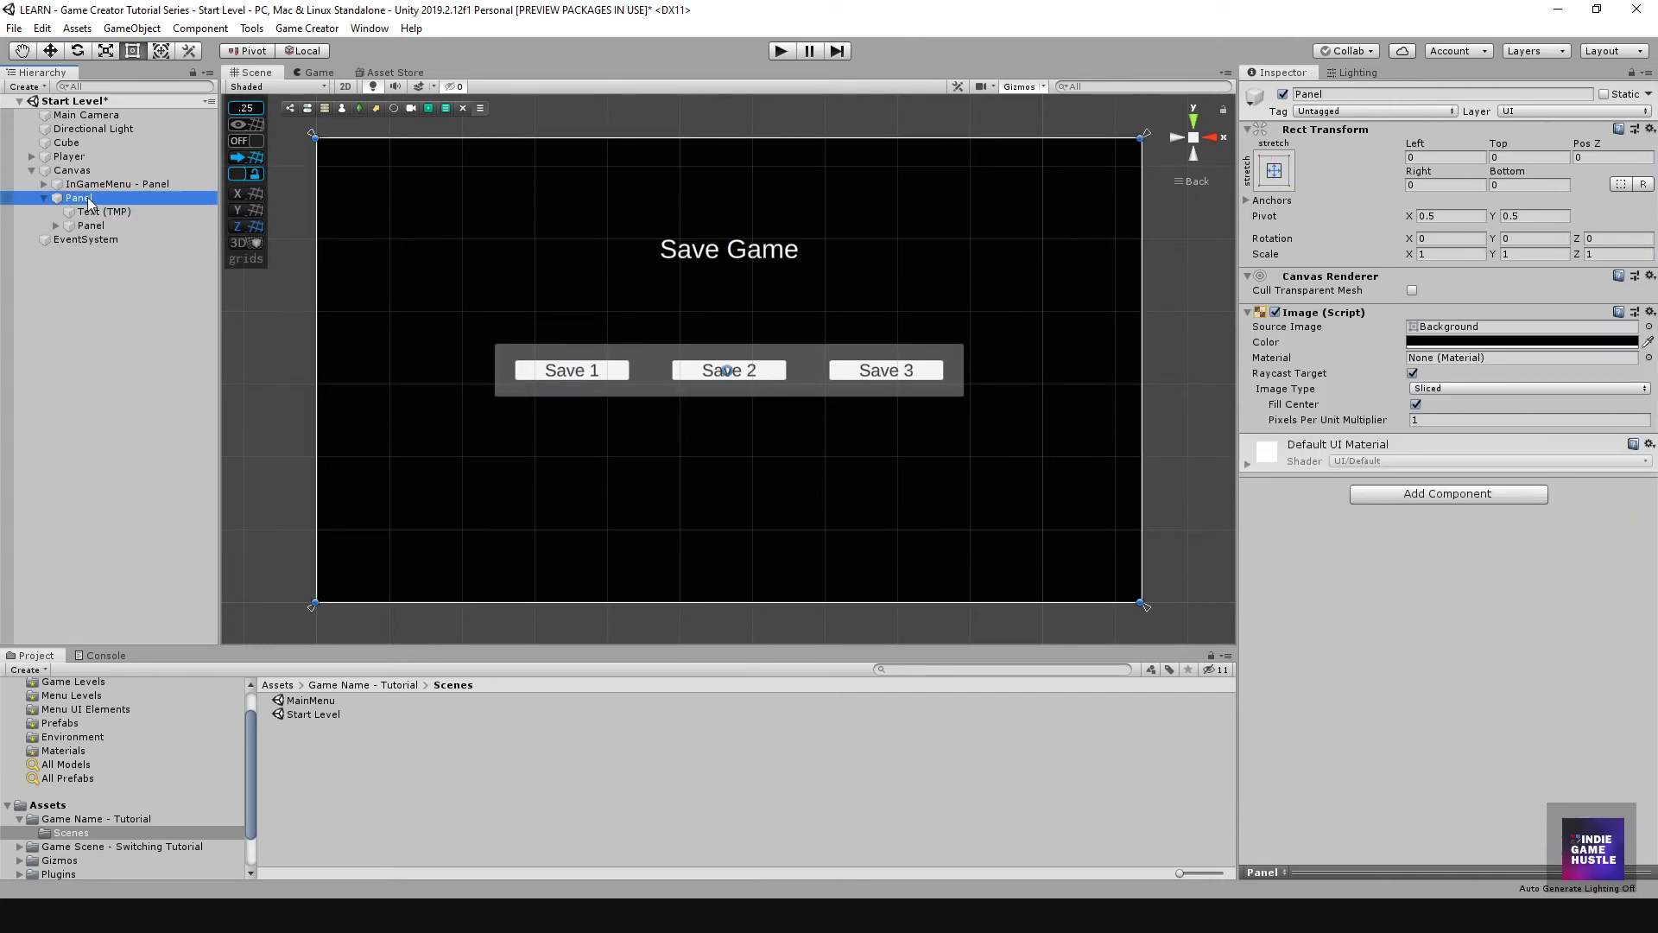
{"action": "left_click", "coordinate": [76, 200]}
{"action": "left_click", "coordinate": [64, 198]}
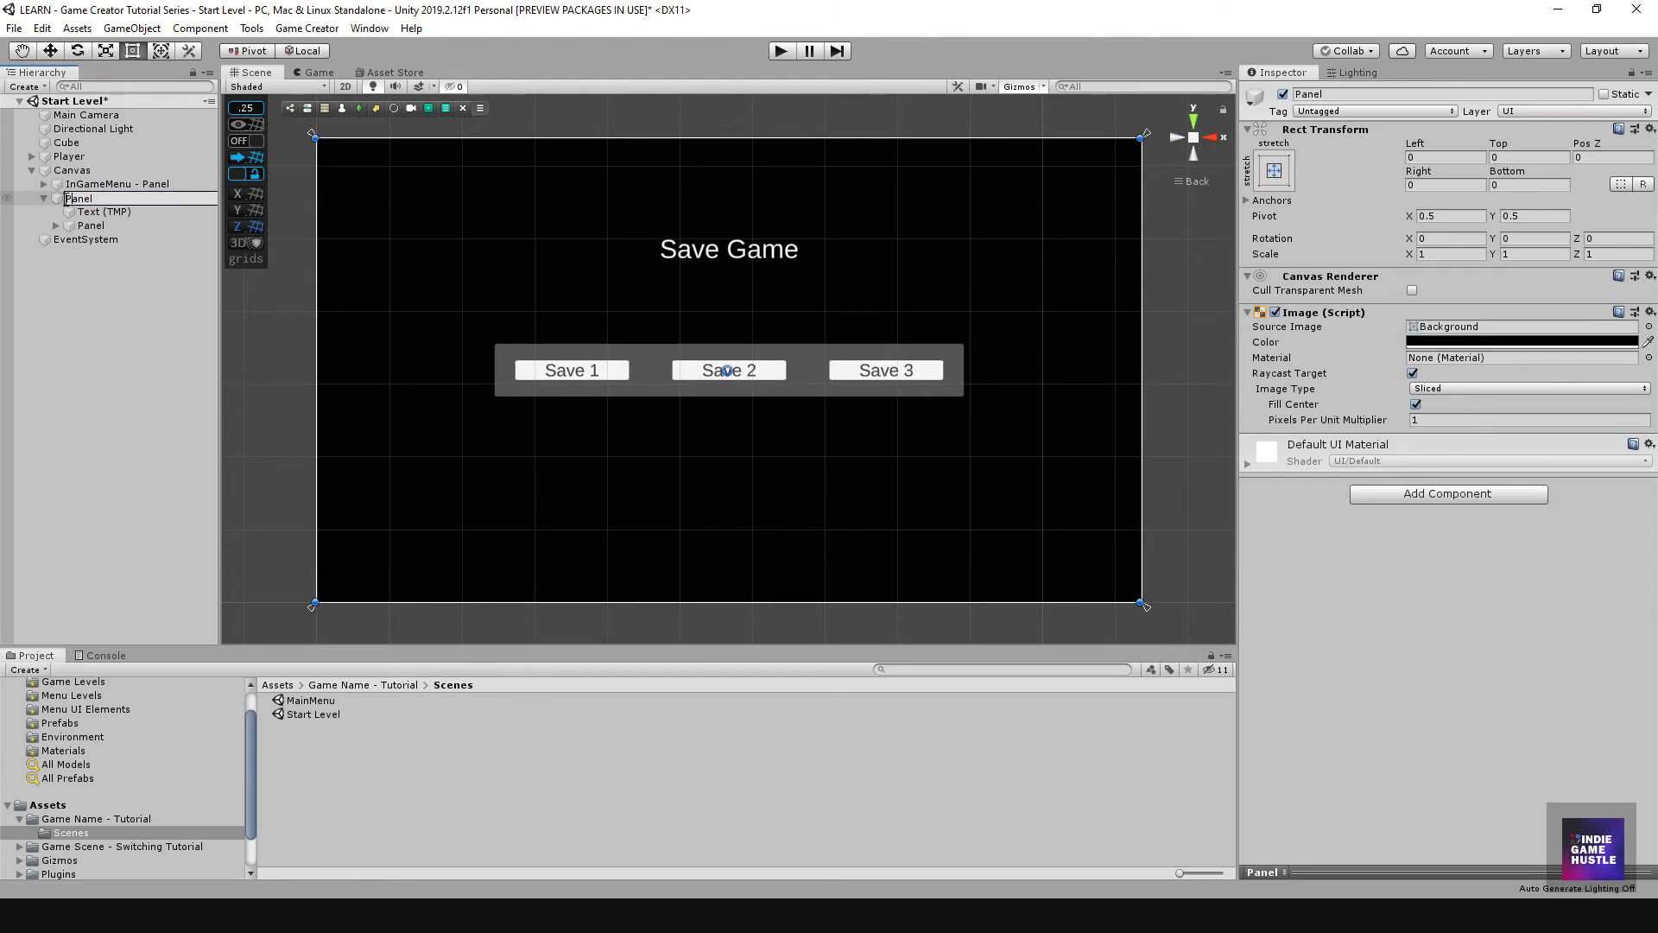
{"action": "left_click", "coordinate": [73, 197]}
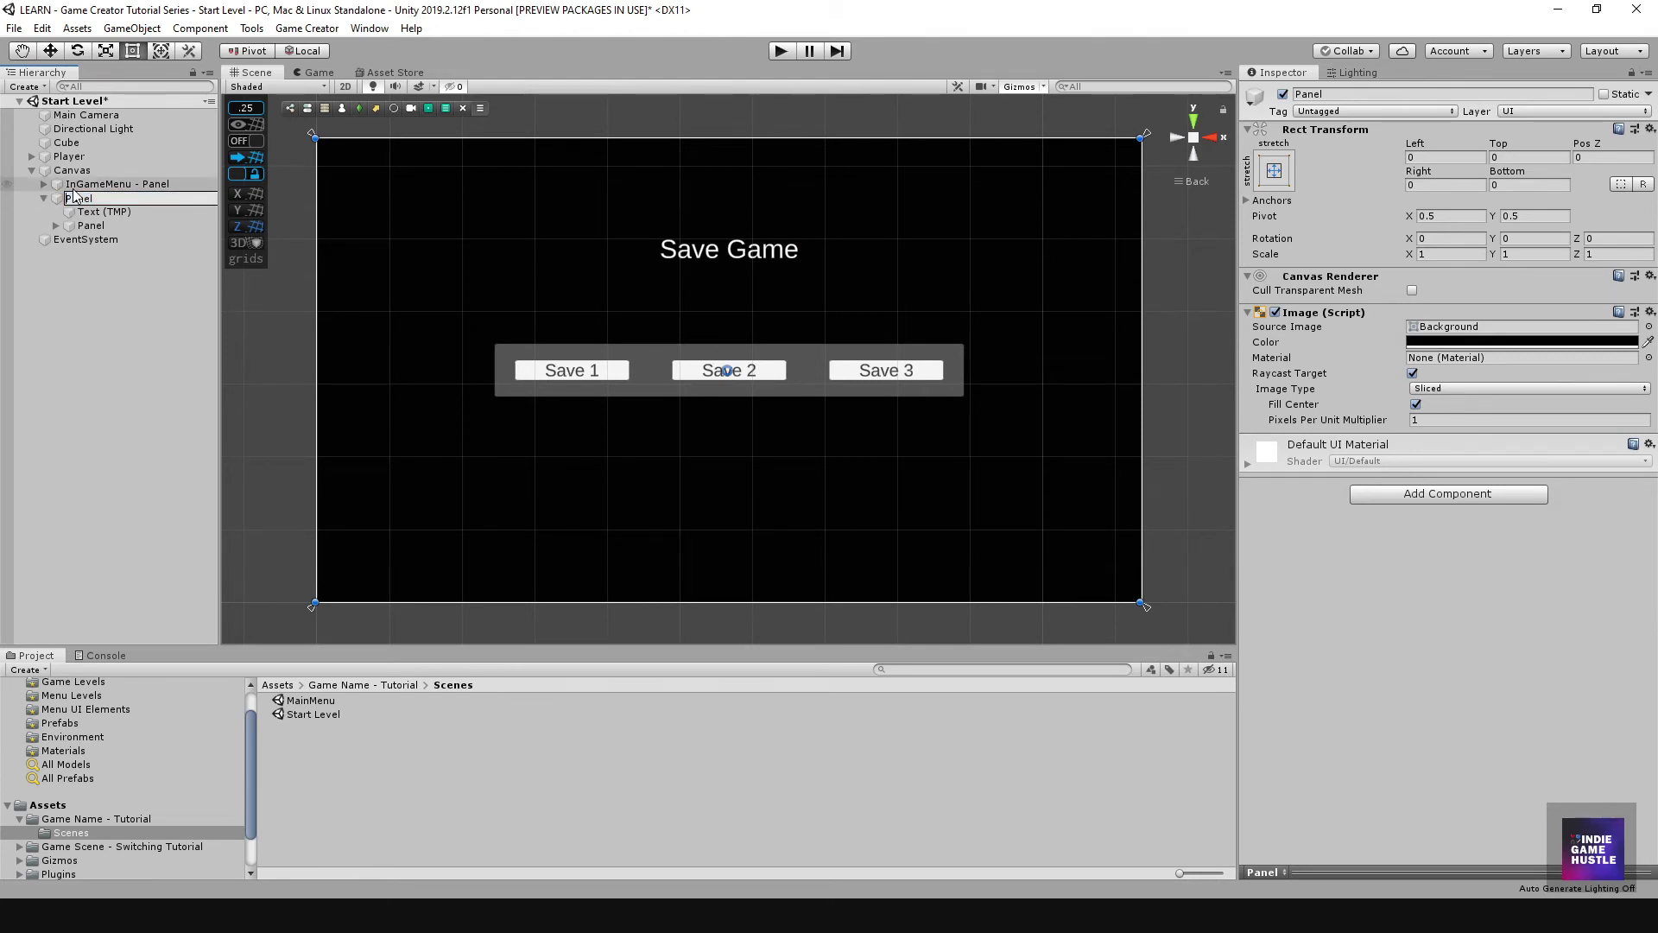
{"action": "type", "text": "SaveGame -"}
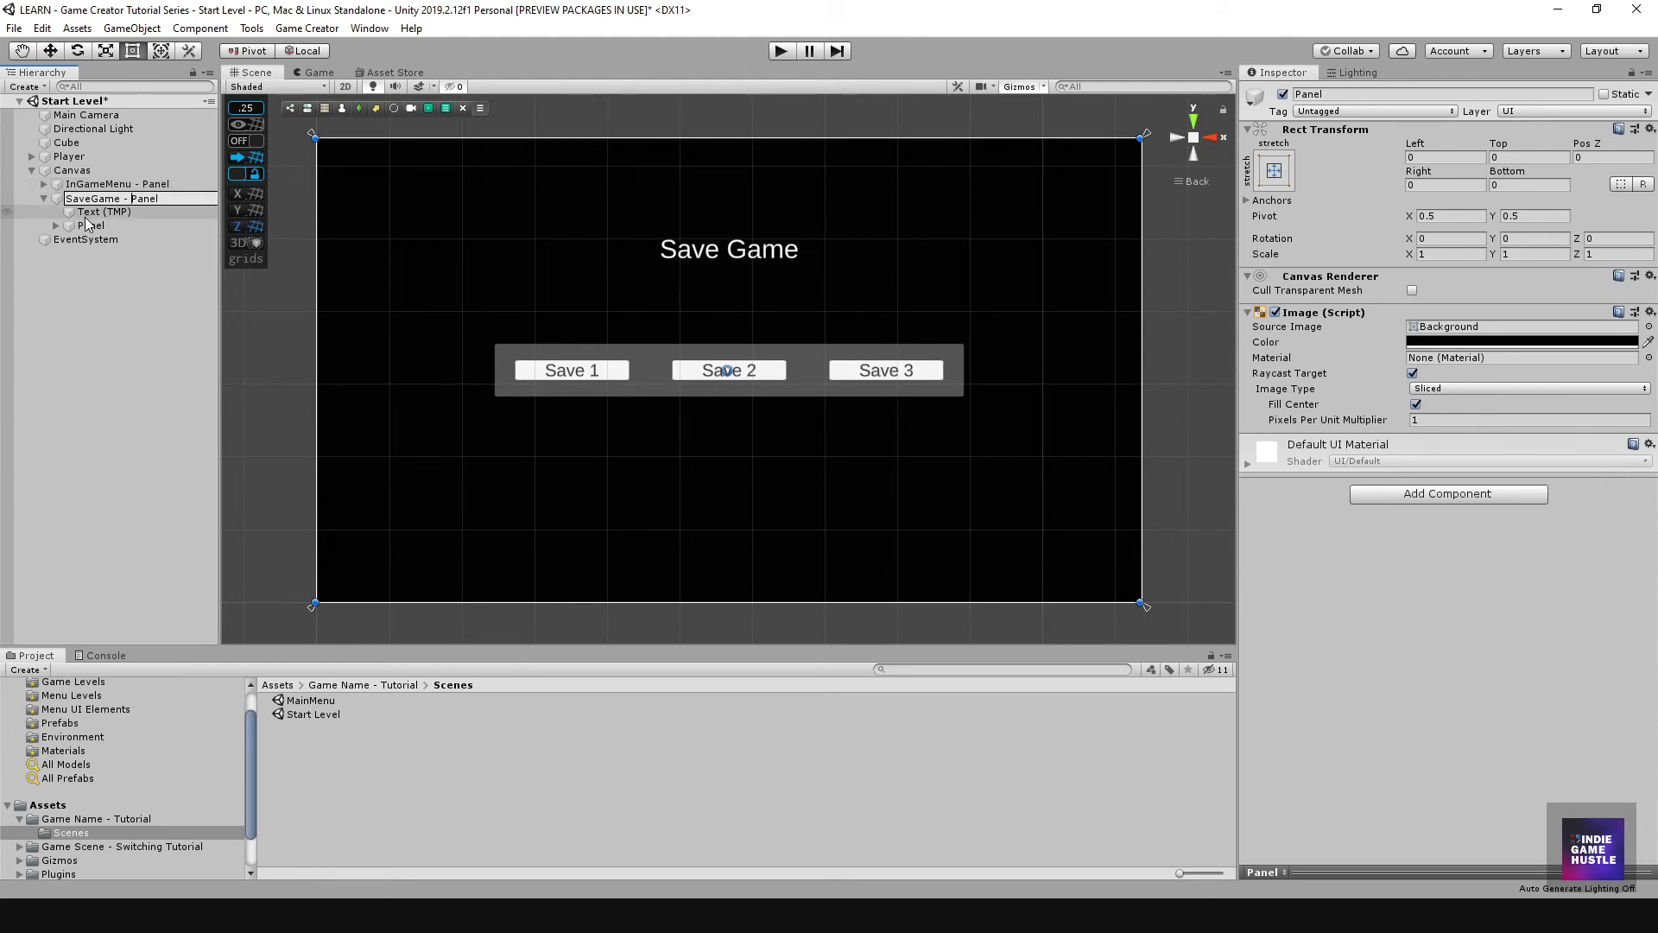
{"action": "left_click", "coordinate": [97, 226]}
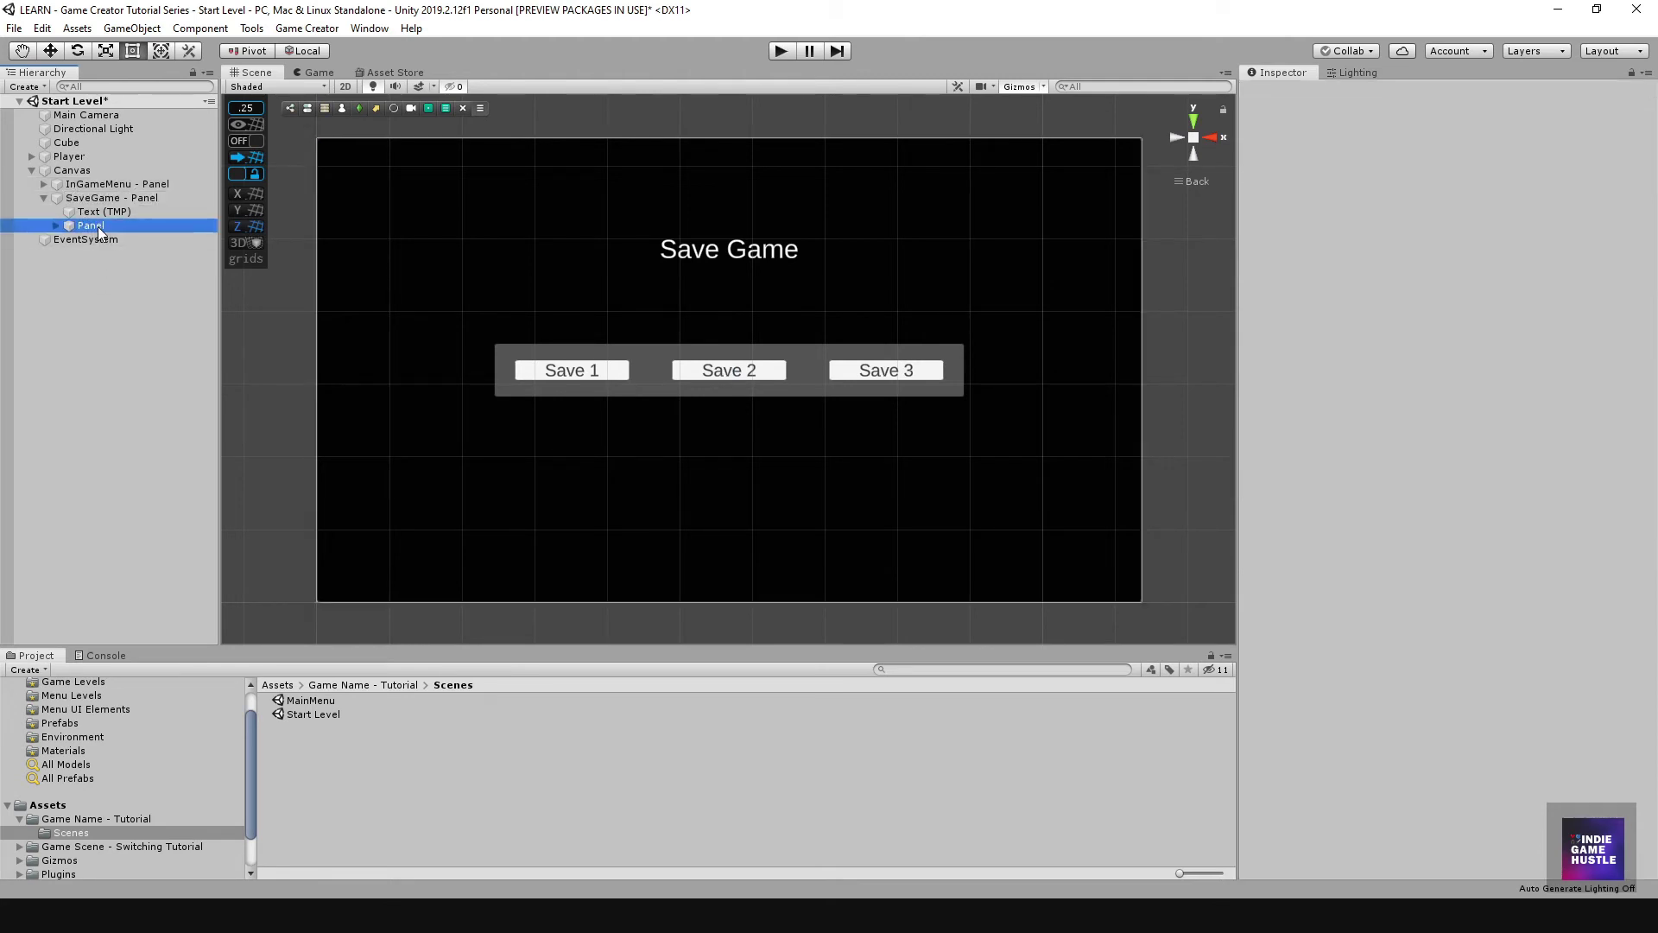
Step: Rename the inner panel to 'Buttons - Panel' and collapse SaveGame - Panel
{"action": "left_click", "coordinate": [97, 226]}
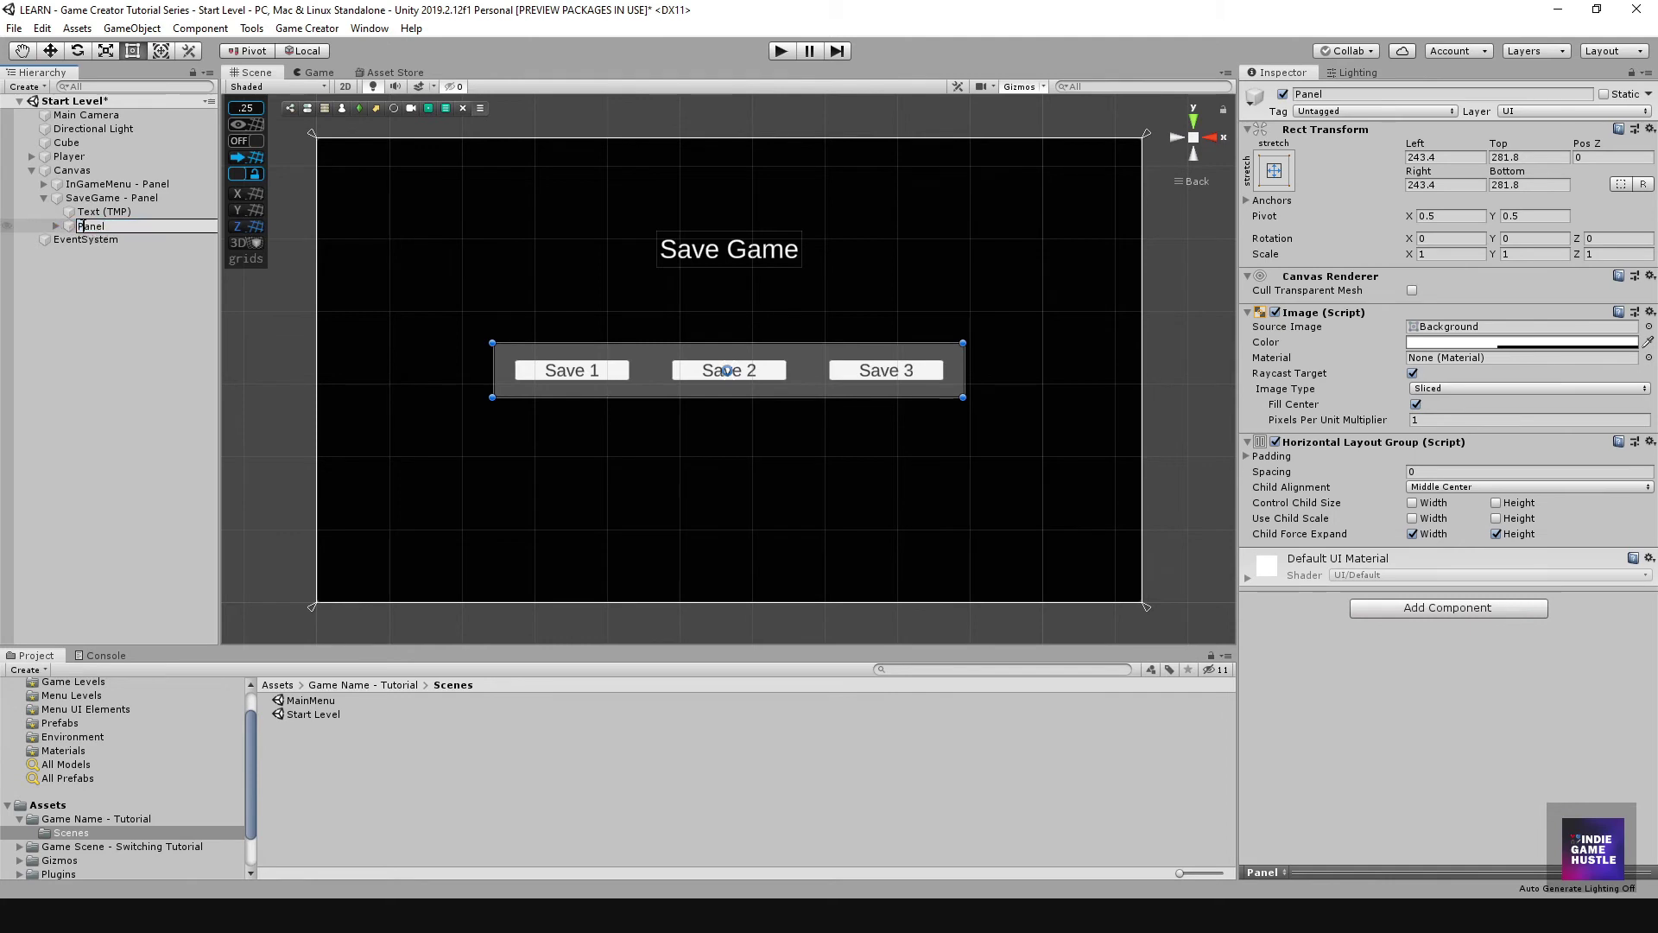
{"action": "type", "text": "Buttons -"}
{"action": "key", "text": "Return"}
{"action": "key", "text": "Left"}
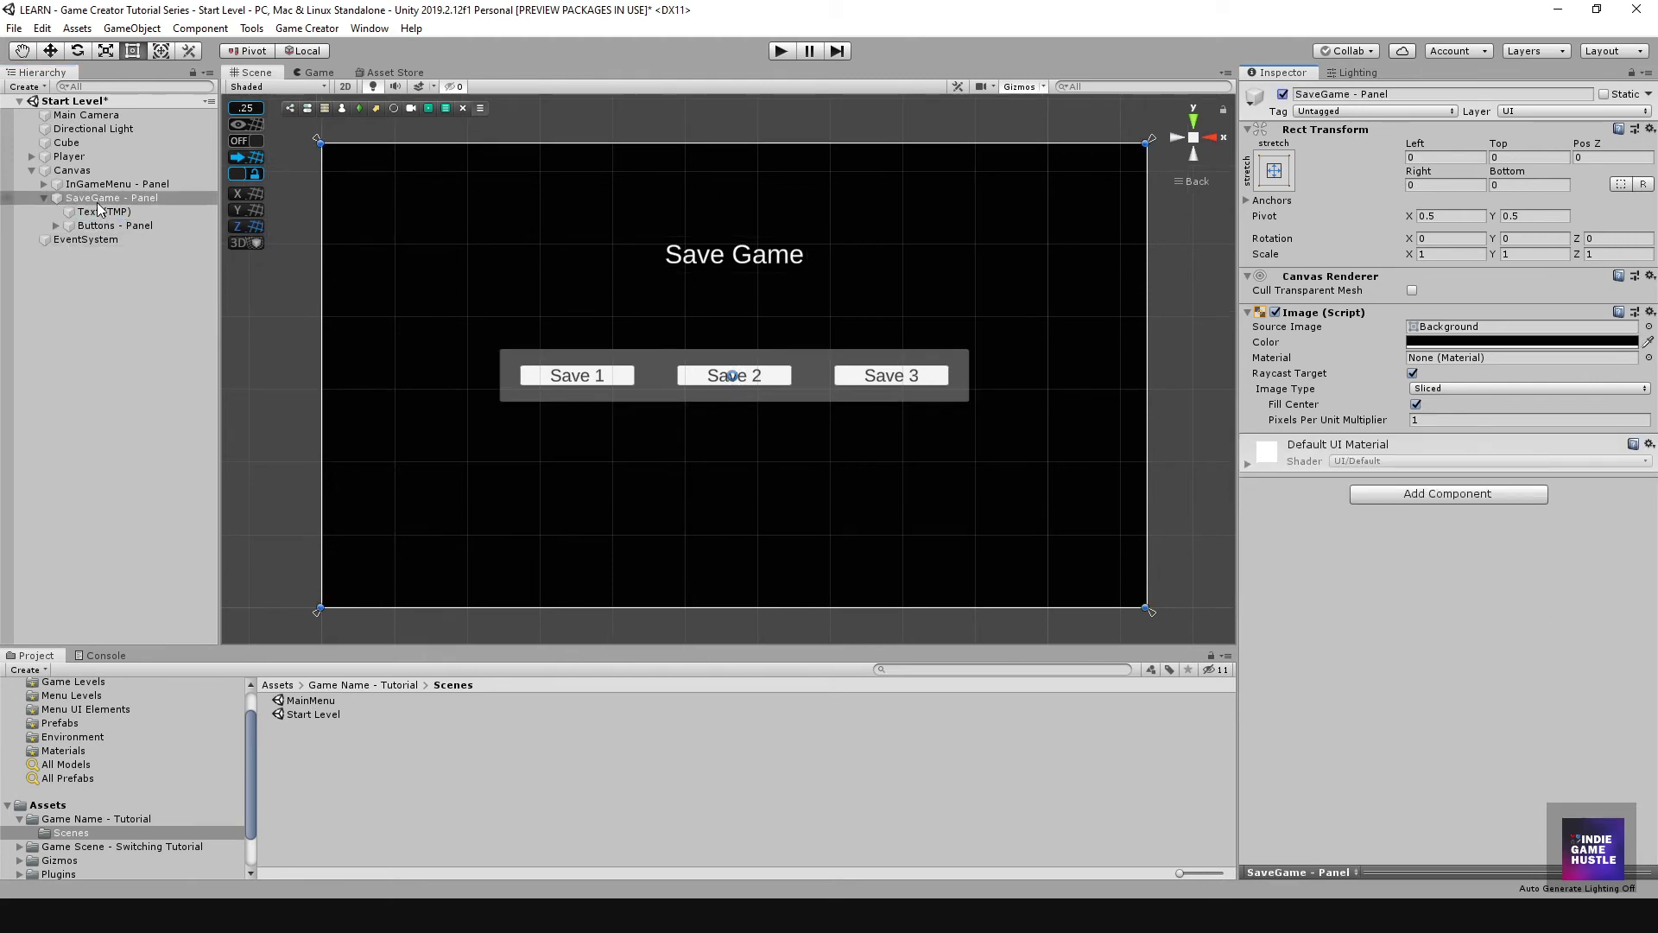
{"action": "left_click", "coordinate": [43, 197]}
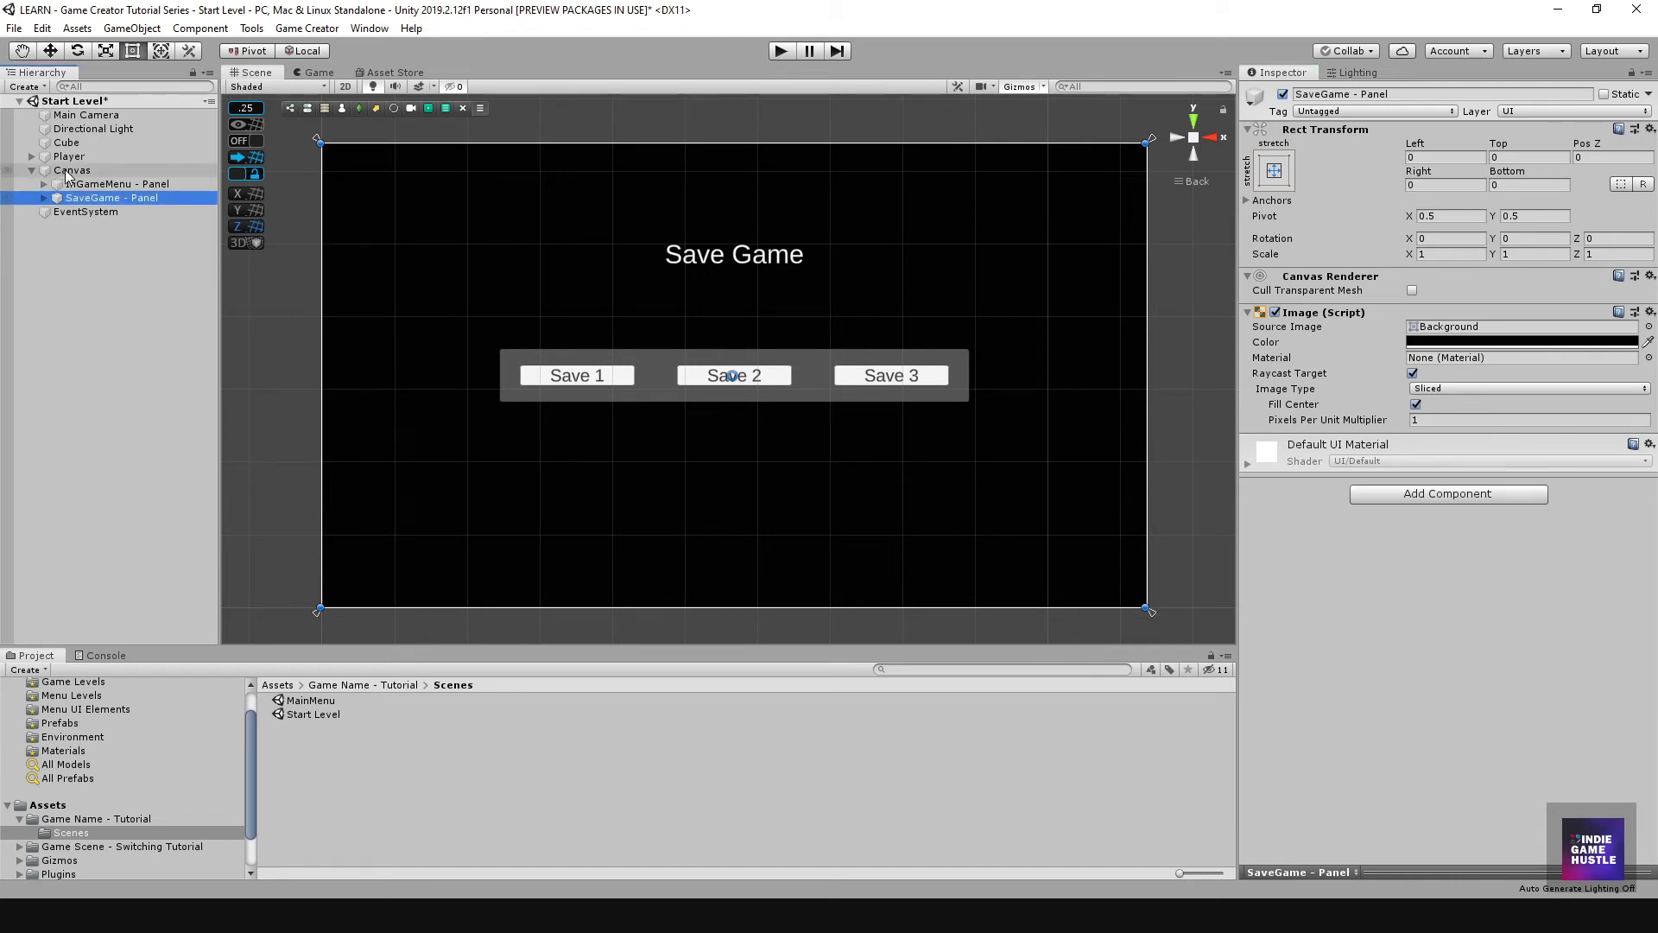
Step: Duplicate SaveGame - Panel with Ctrl+D and rename the copy 'Goto Main Menu - Panel'
{"action": "left_click", "coordinate": [79, 274]}
{"action": "left_click", "coordinate": [100, 198]}
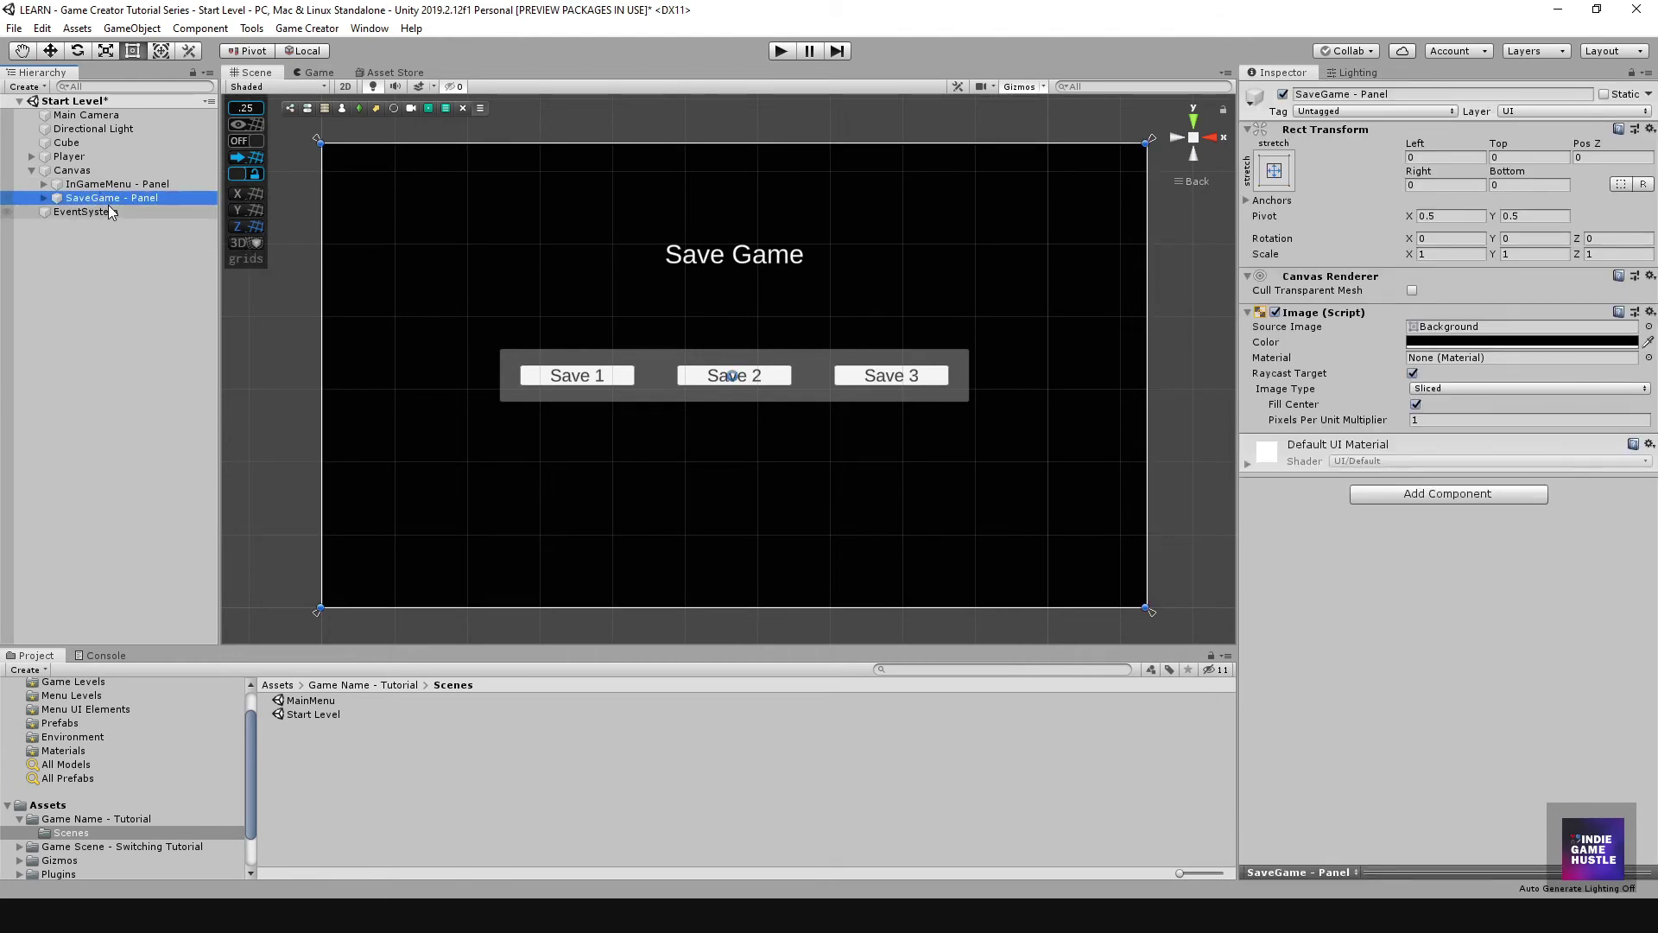
{"action": "key", "text": "ctrl+d"}
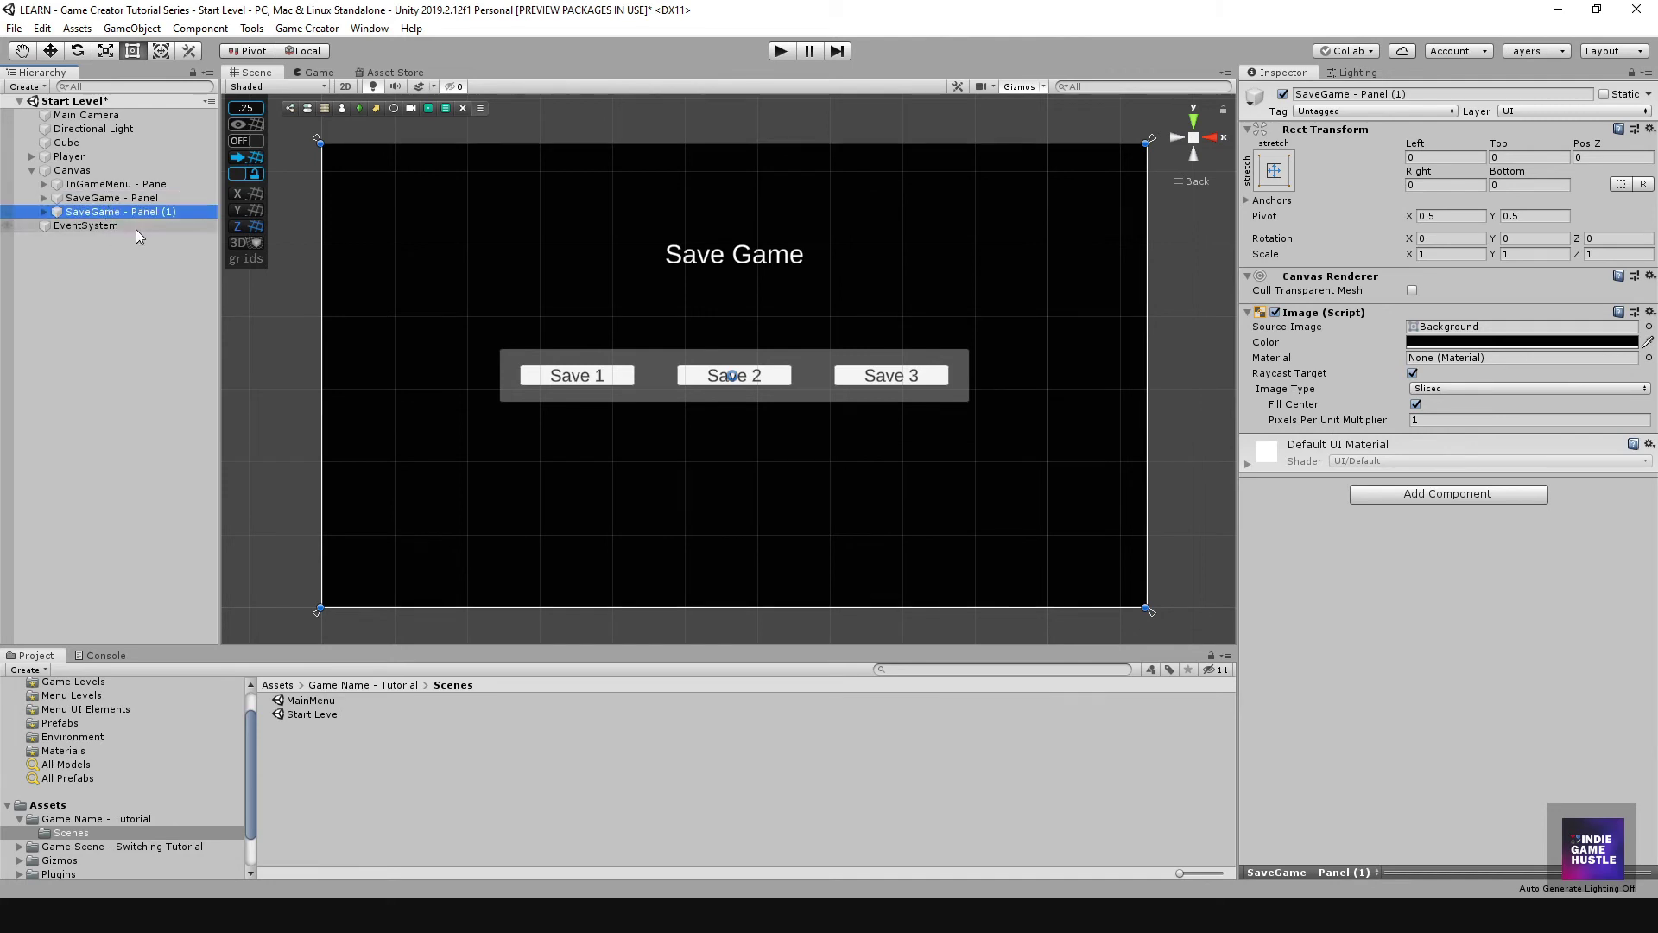
{"action": "left_click", "coordinate": [111, 216]}
{"action": "left_click", "coordinate": [116, 214]}
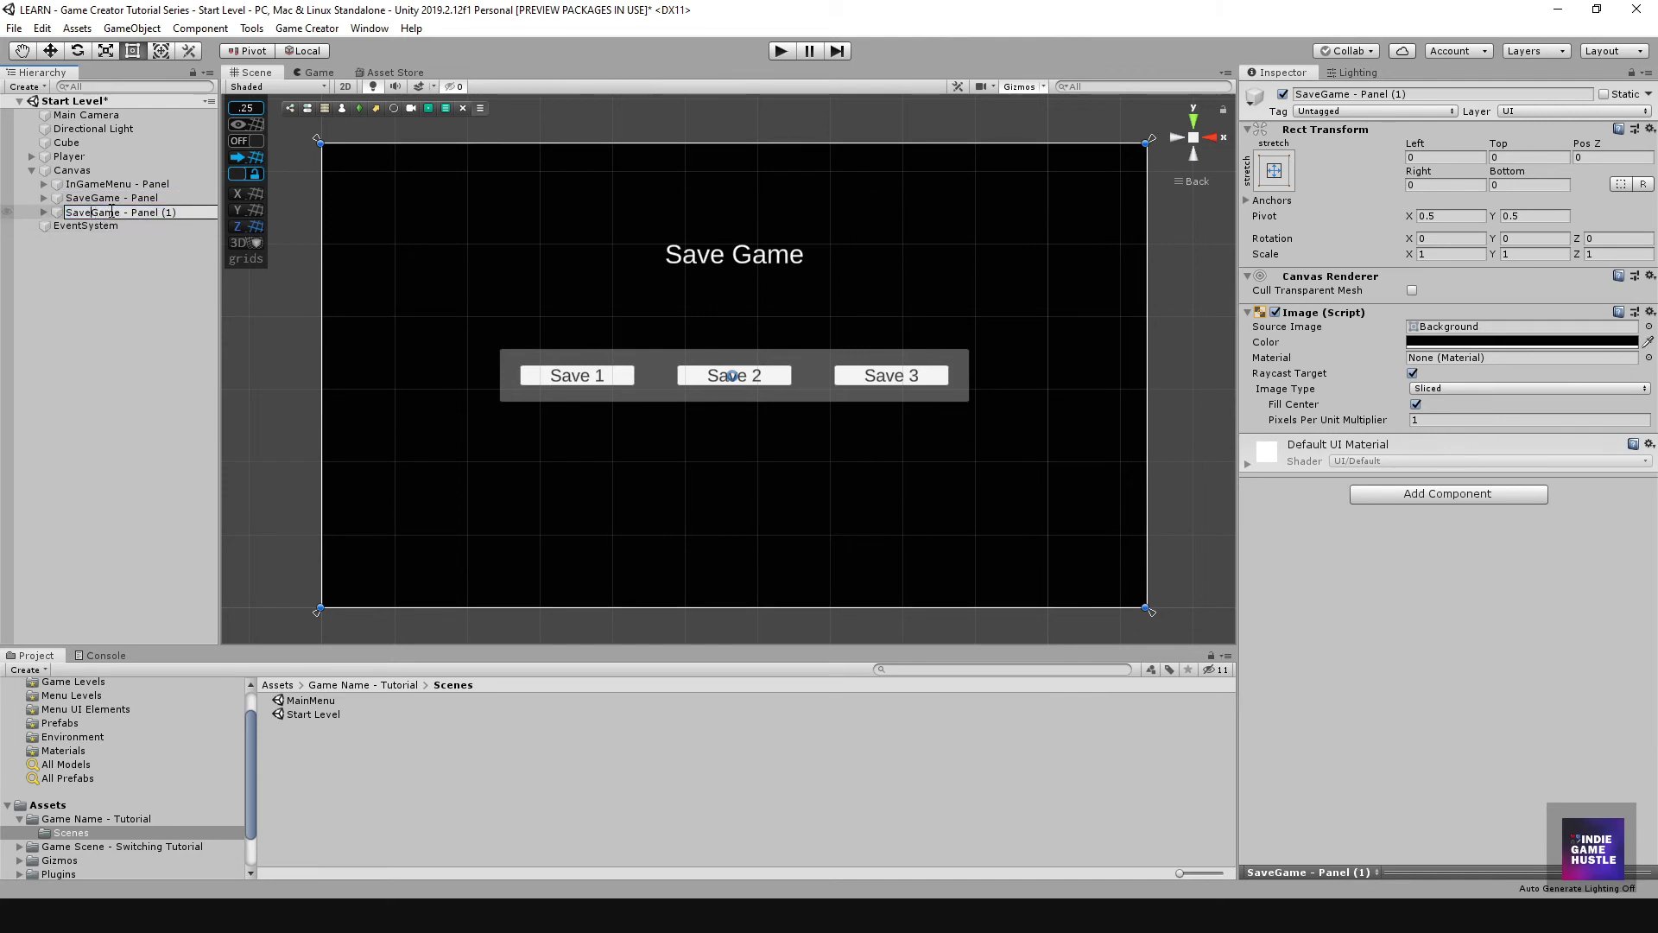
{"action": "left_click_drag", "start_coordinate": [119, 215], "coordinate": [66, 216]}
{"action": "type", "text": "Loto"}
{"action": "type", "text": " Main Menu"}
{"action": "key", "text": "BackSpace"}
{"action": "key", "text": "BackSpace"}
{"action": "key", "text": "BackSpace"}
{"action": "key", "text": "BackSpace"}
{"action": "key", "text": "Return"}
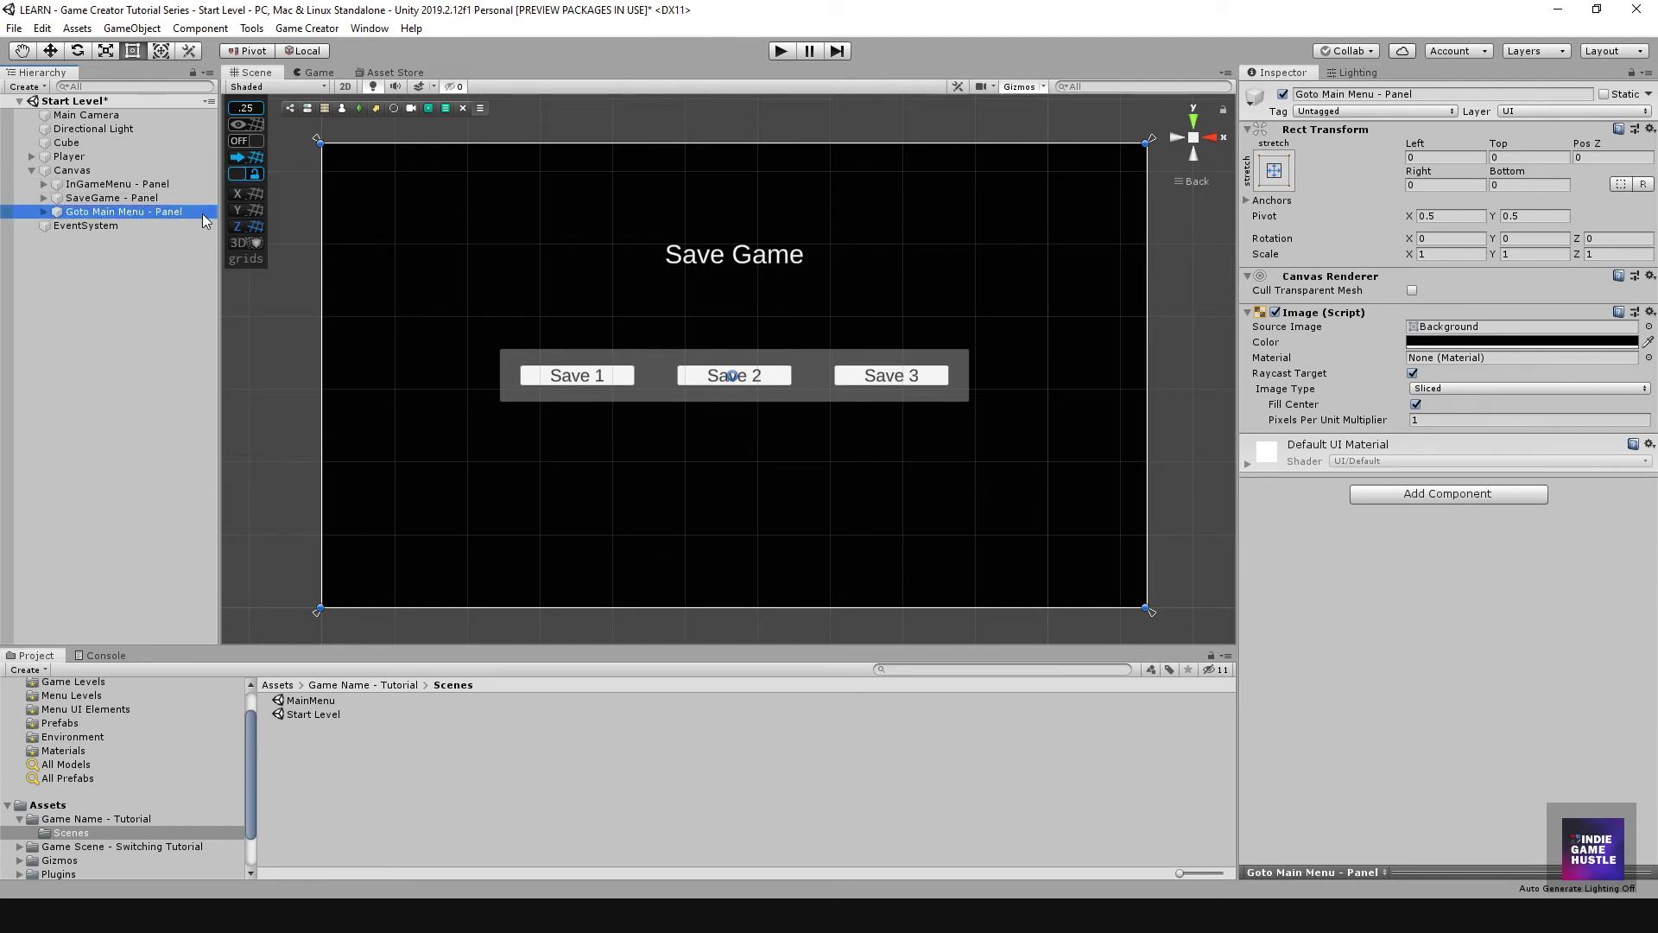
Step: Delete the Save 3 button from the copy's Buttons - Panel
{"action": "left_click", "coordinate": [44, 212]}
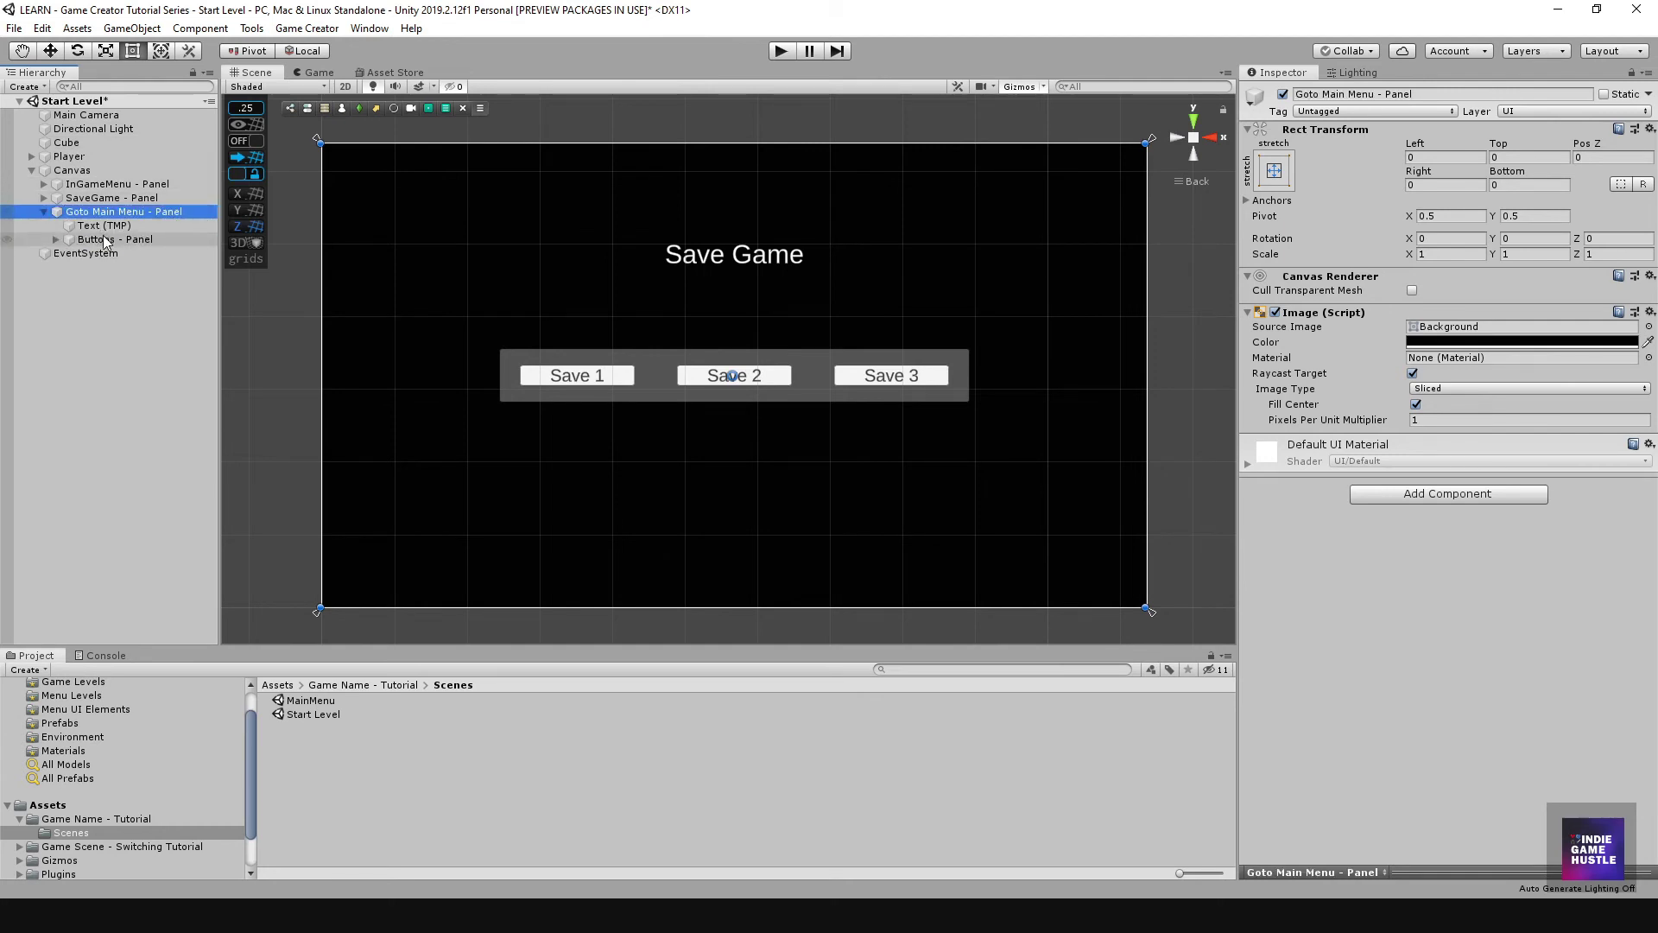
{"action": "left_click", "coordinate": [103, 240]}
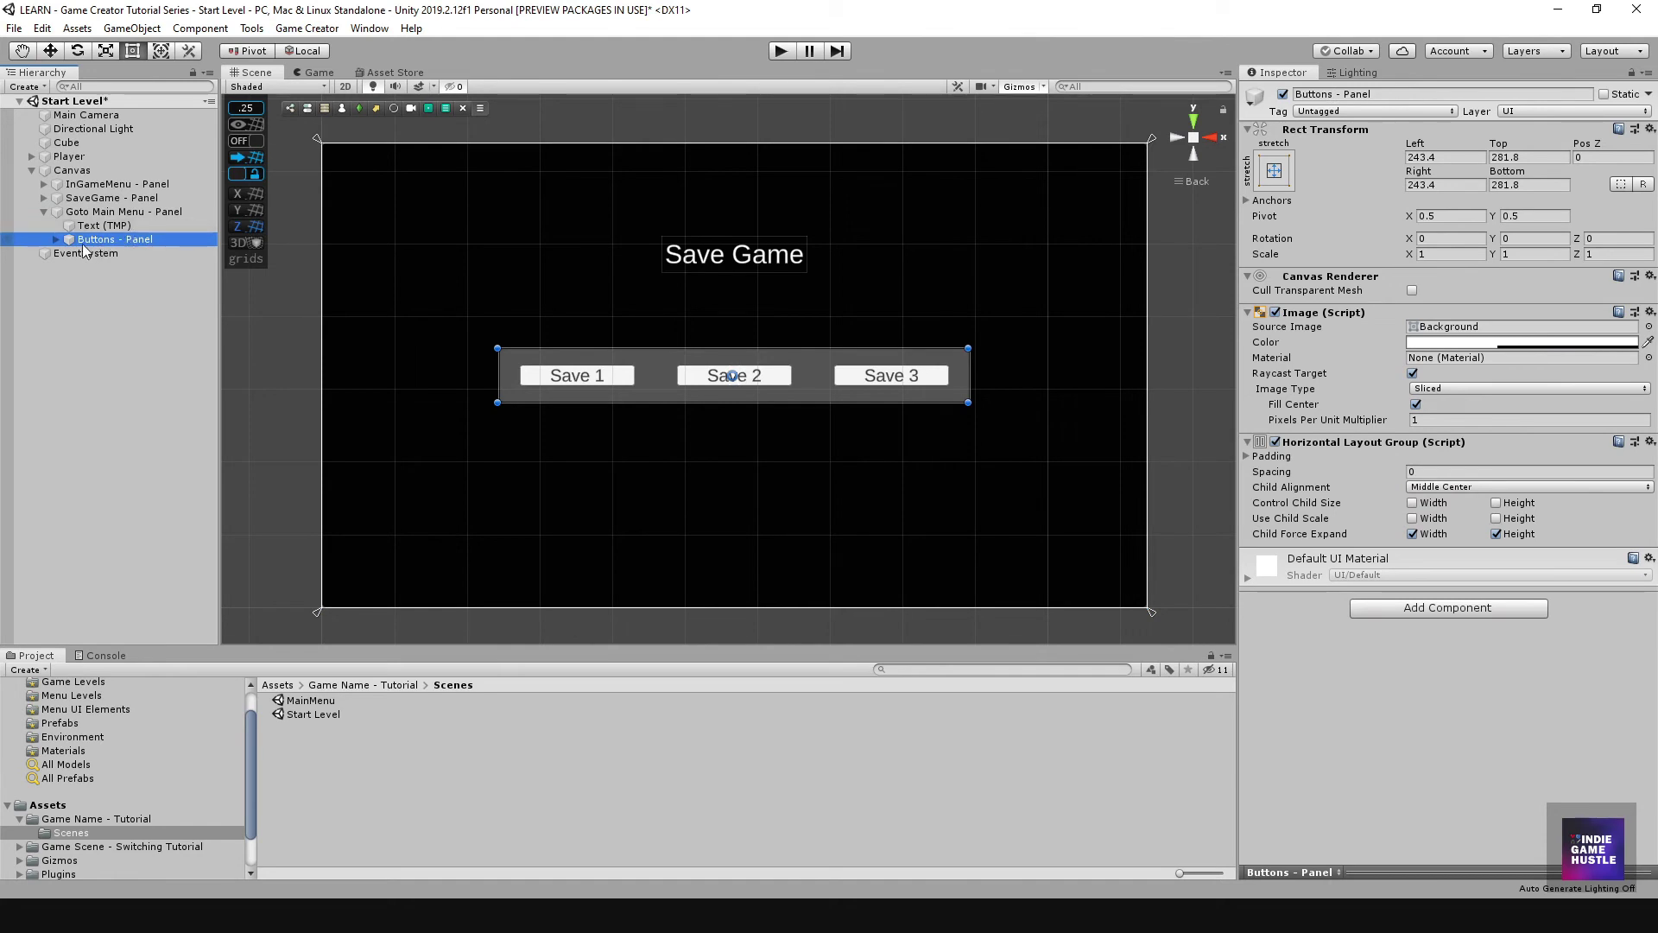
{"action": "left_click", "coordinate": [56, 240]}
{"action": "left_click", "coordinate": [102, 280]}
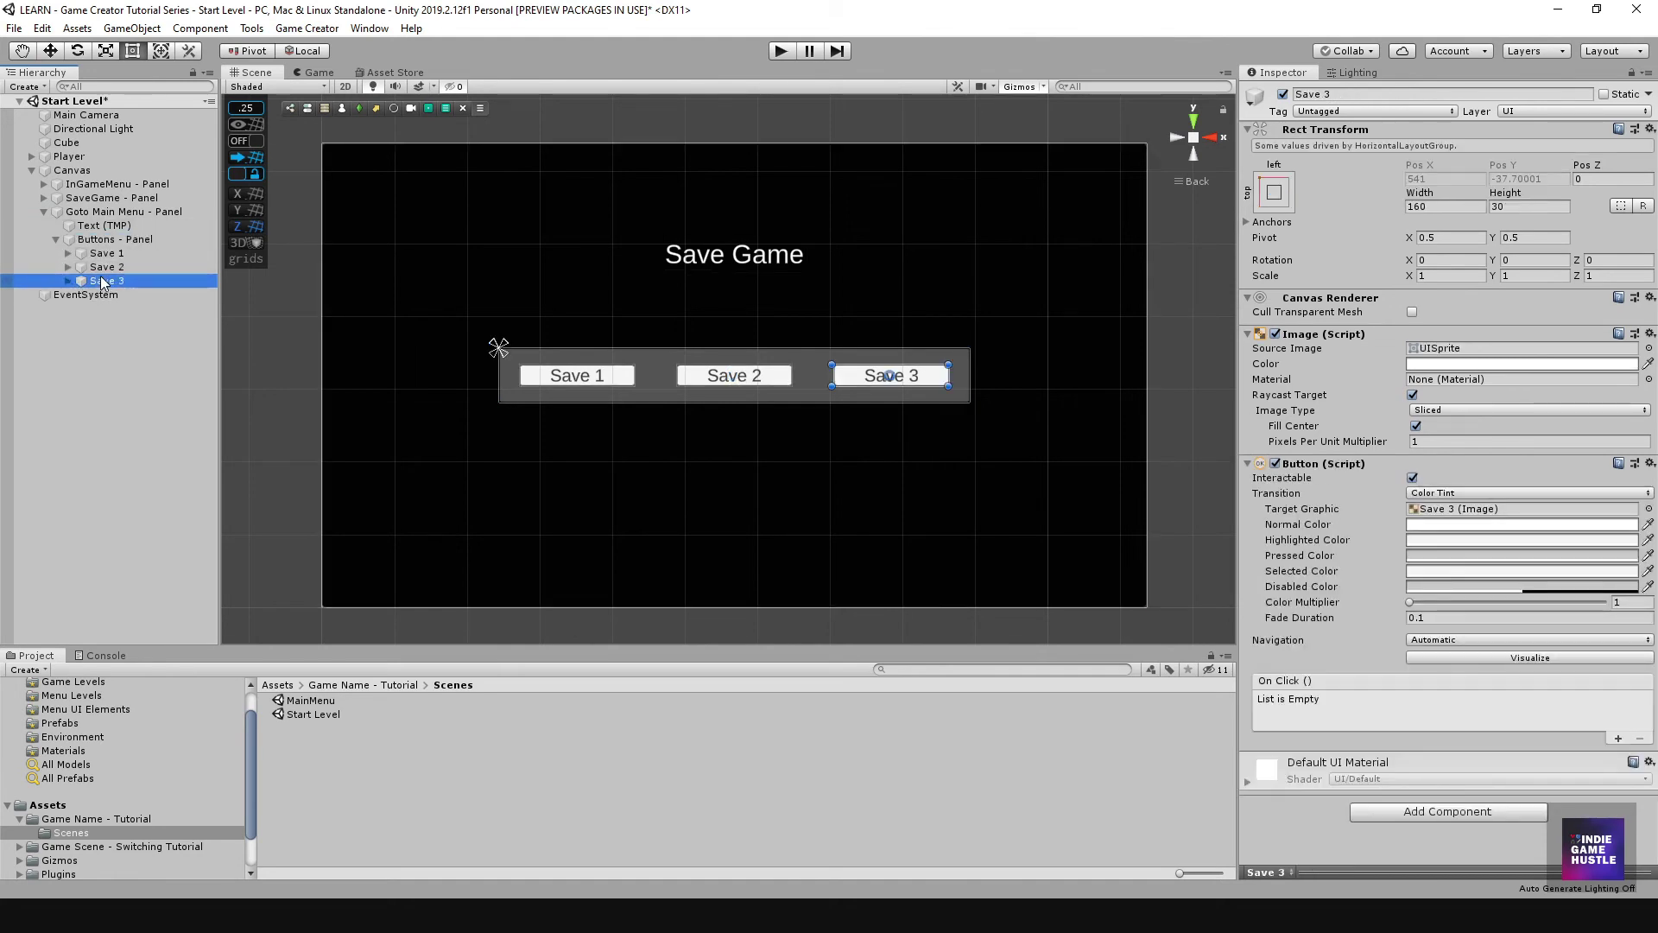
{"action": "key", "text": "Delete"}
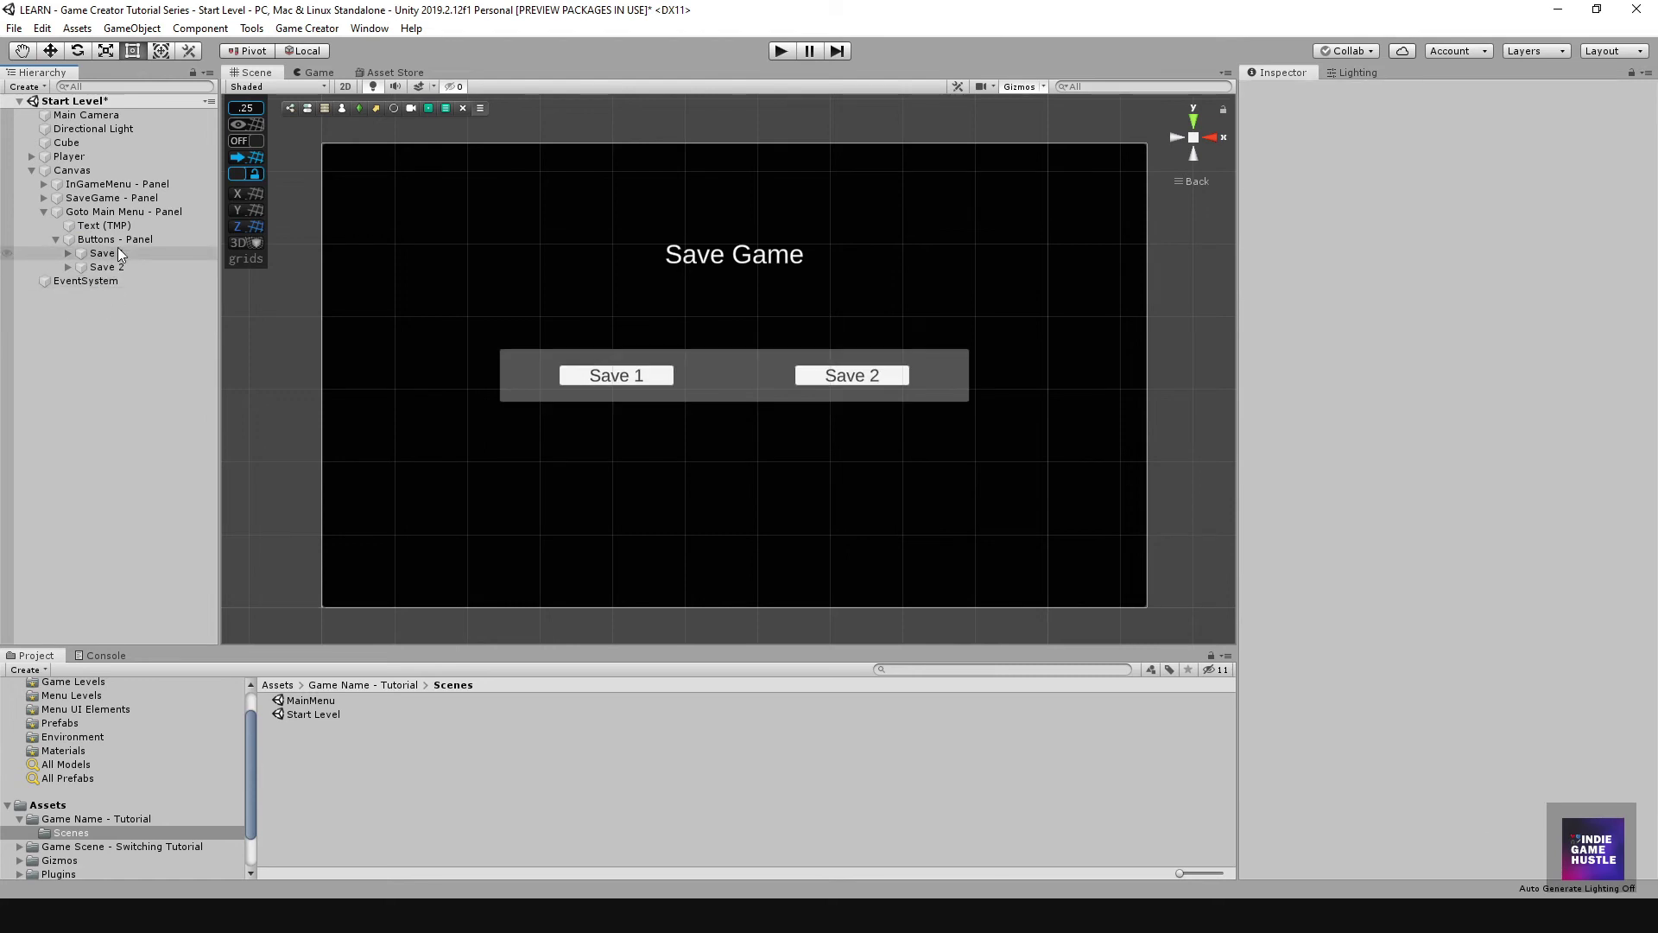
{"action": "left_click", "coordinate": [121, 240]}
{"action": "left_click", "coordinate": [104, 225]}
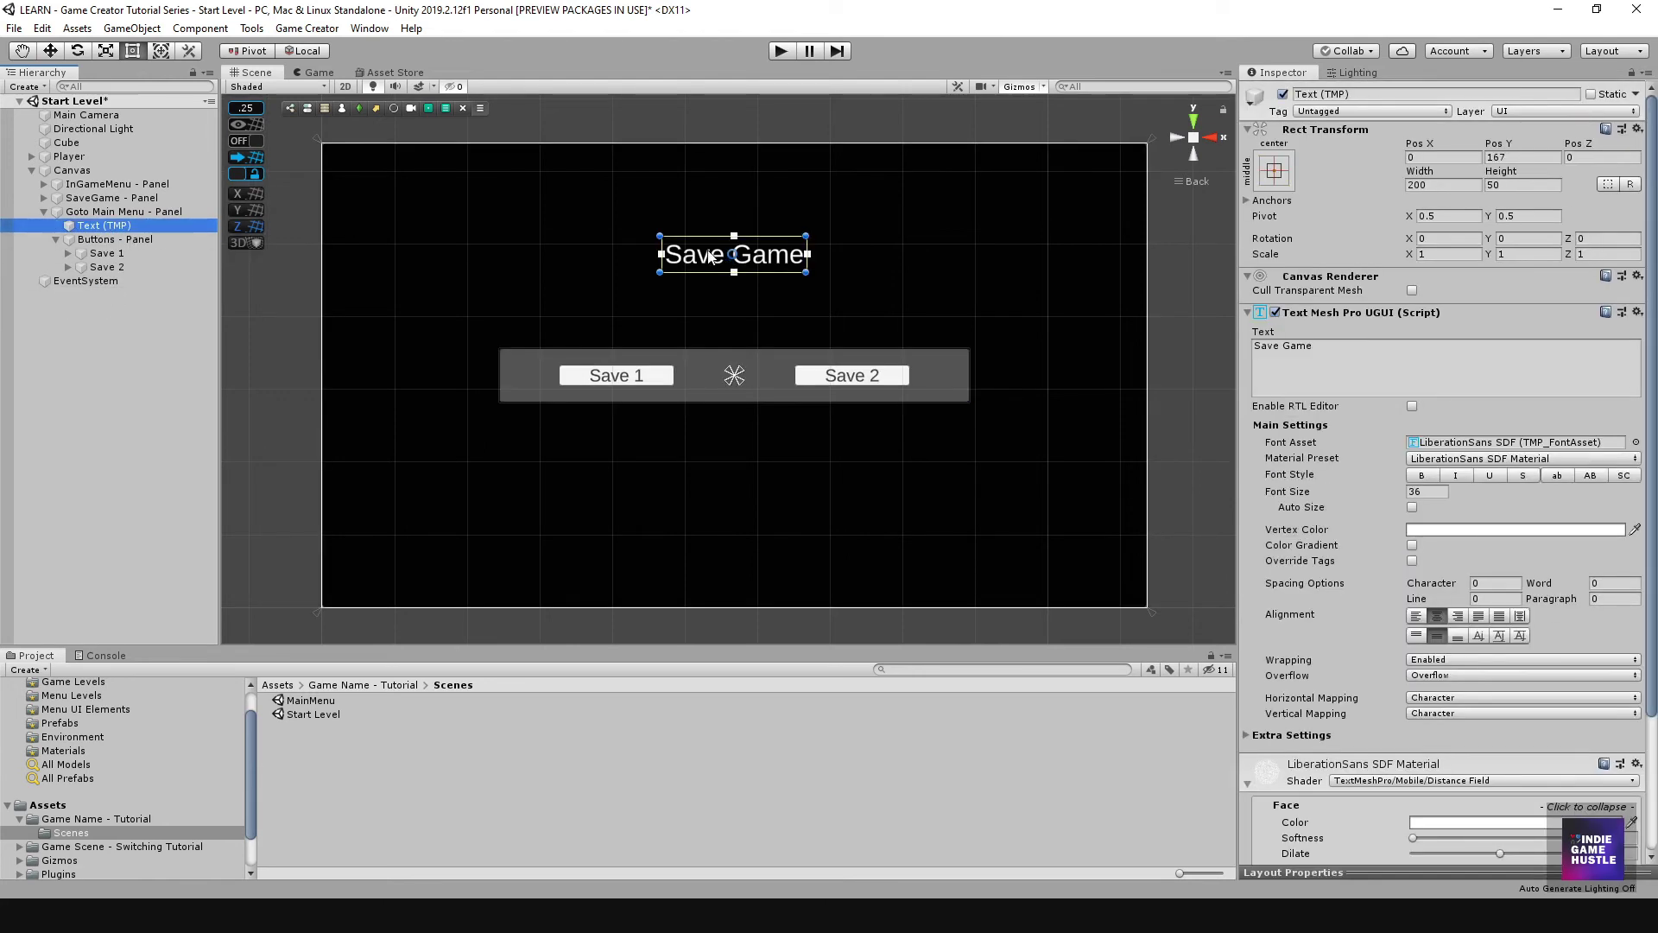
Step: Type the title 'Are you sure you want to goto the Main Menu' and widen its box to two lines
{"action": "left_click", "coordinate": [1317, 347]}
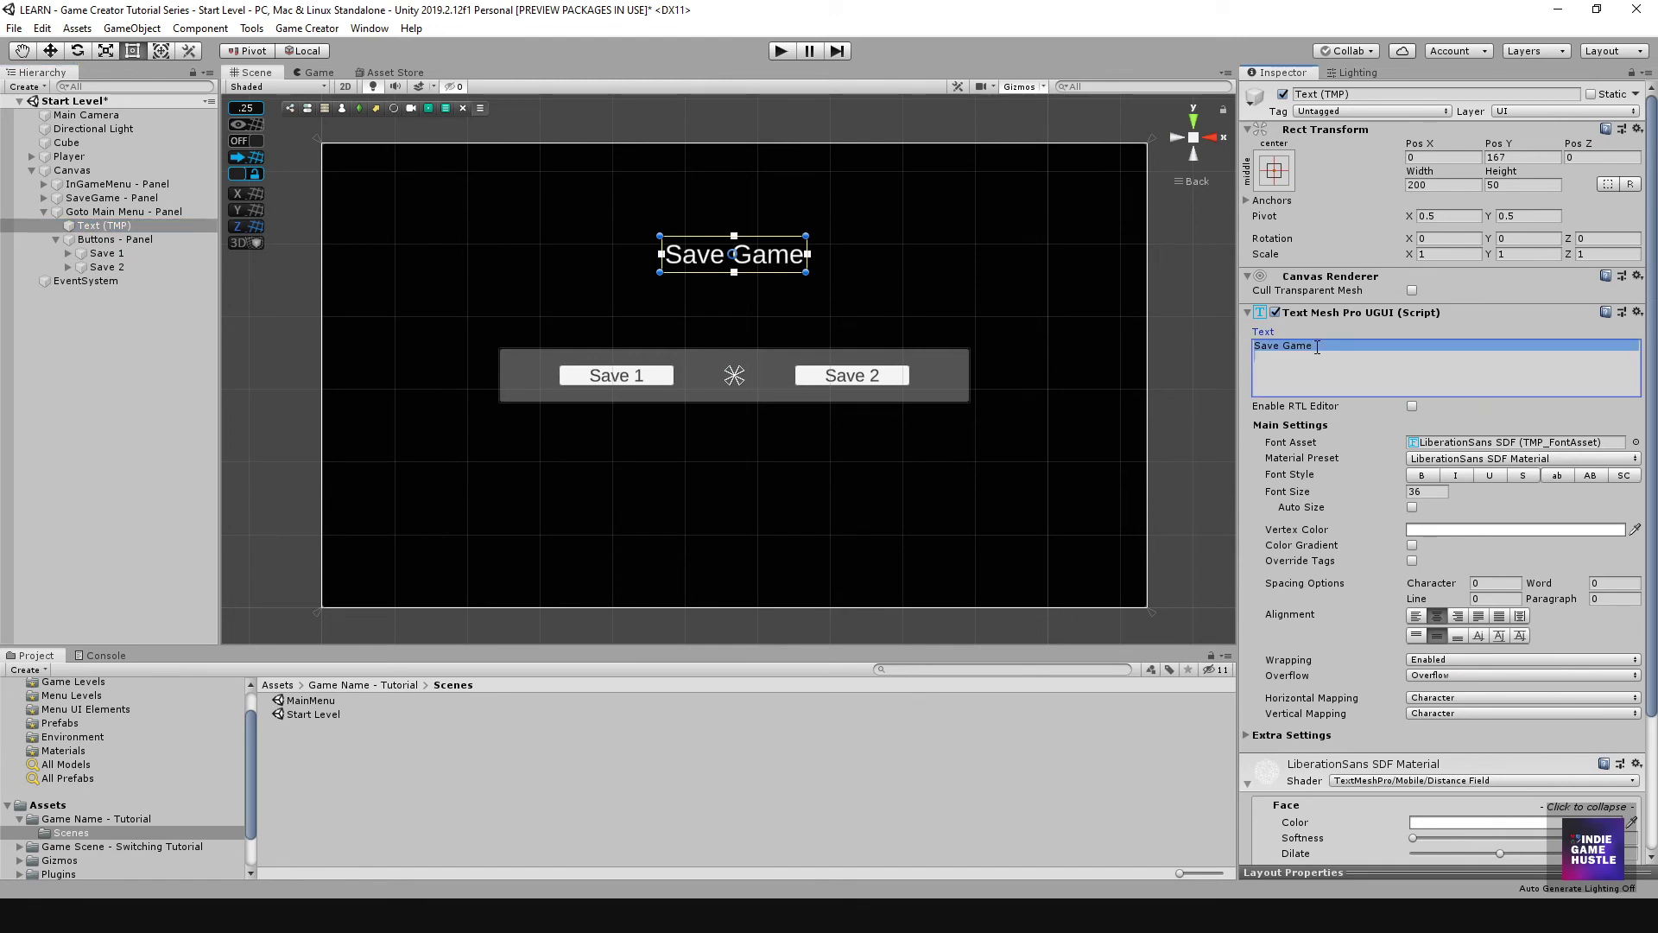
{"action": "type", "text": "Wou"}
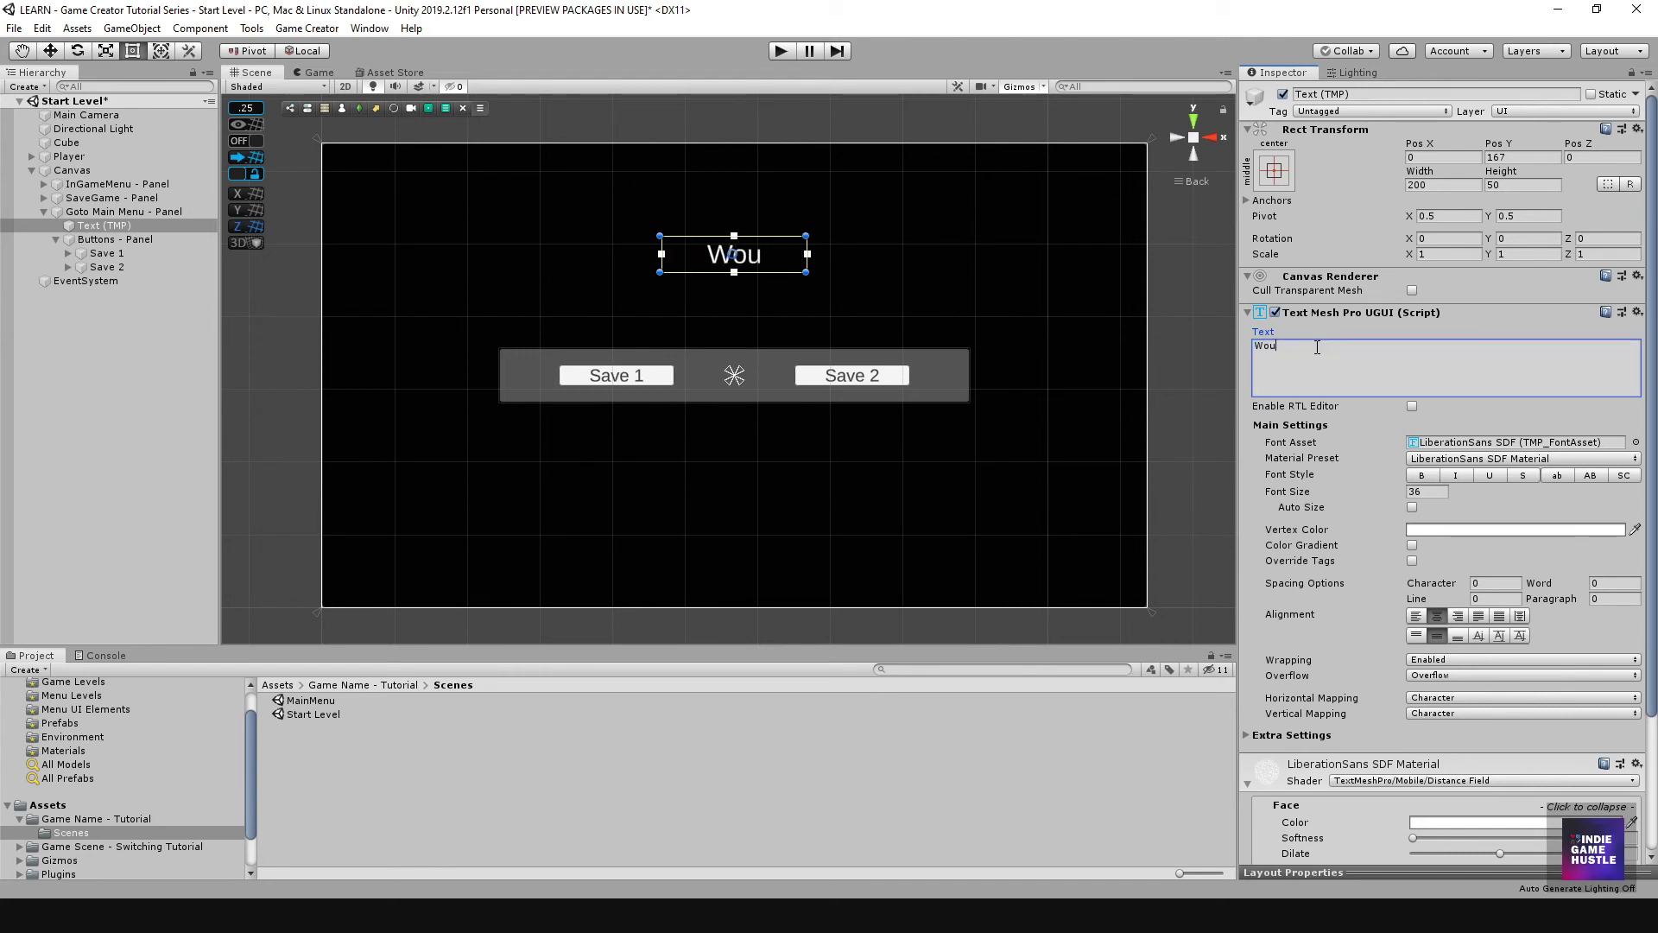
{"action": "key", "text": "BackSpace"}
{"action": "key", "text": "BackSpace"}
{"action": "key", "text": "BackSpace"}
{"action": "type", "text": "Are you you"}
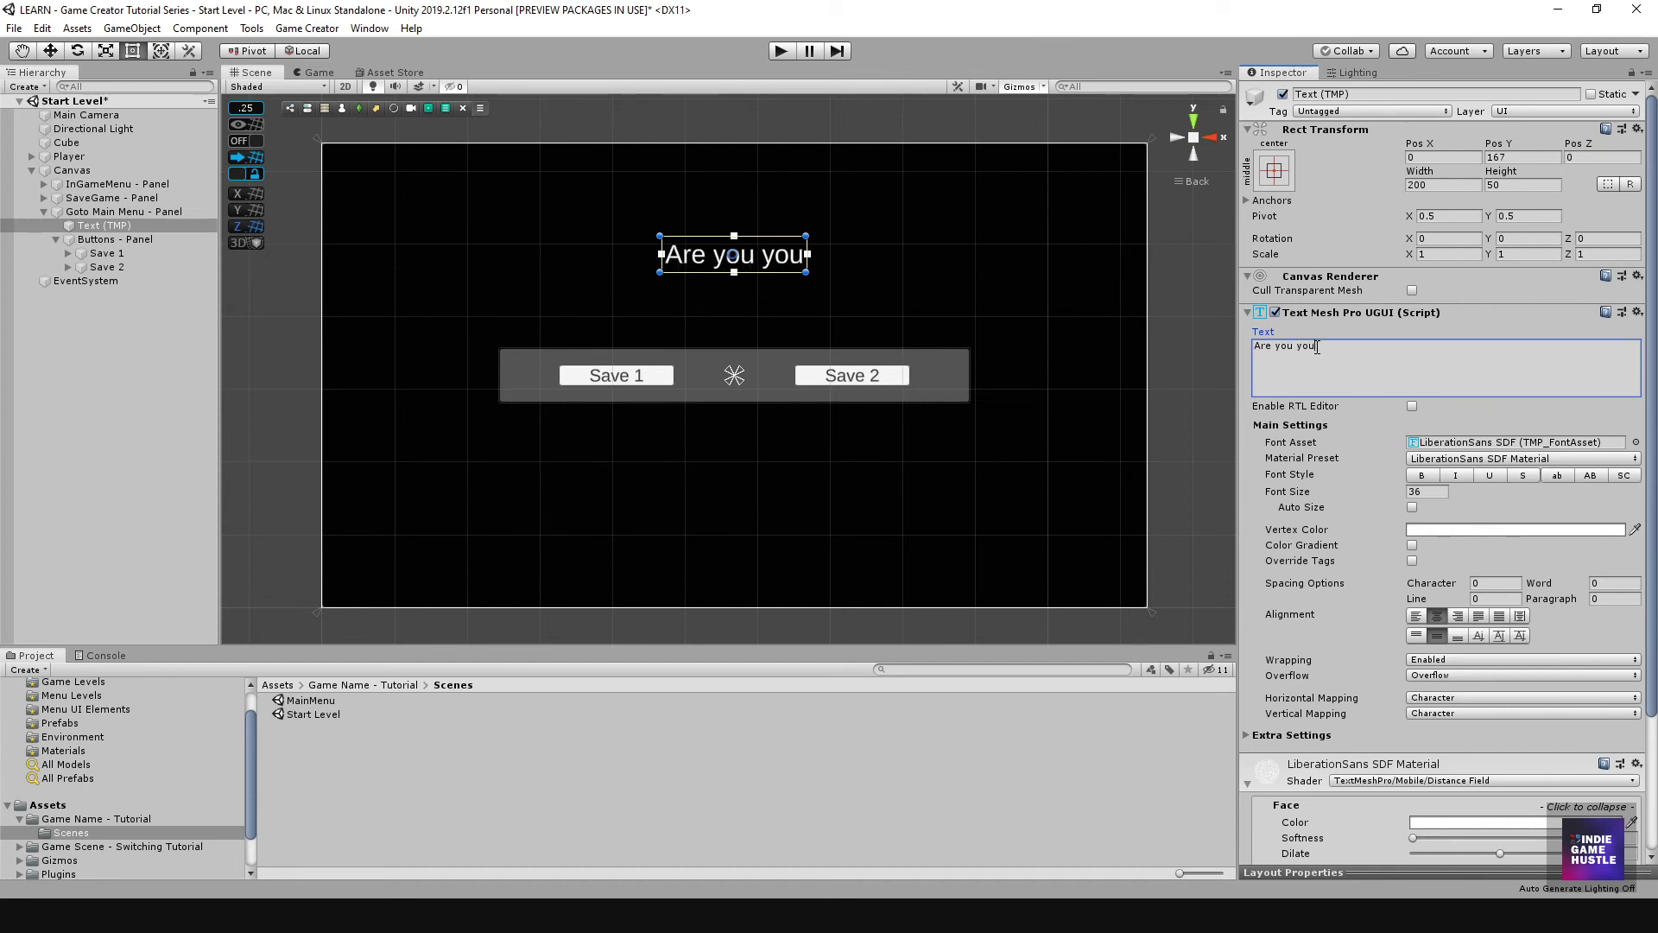
{"action": "key", "text": "BackSpace"}
{"action": "key", "text": "BackSpace"}
{"action": "key", "text": "BackSpace"}
{"action": "type", "text": "sure"}
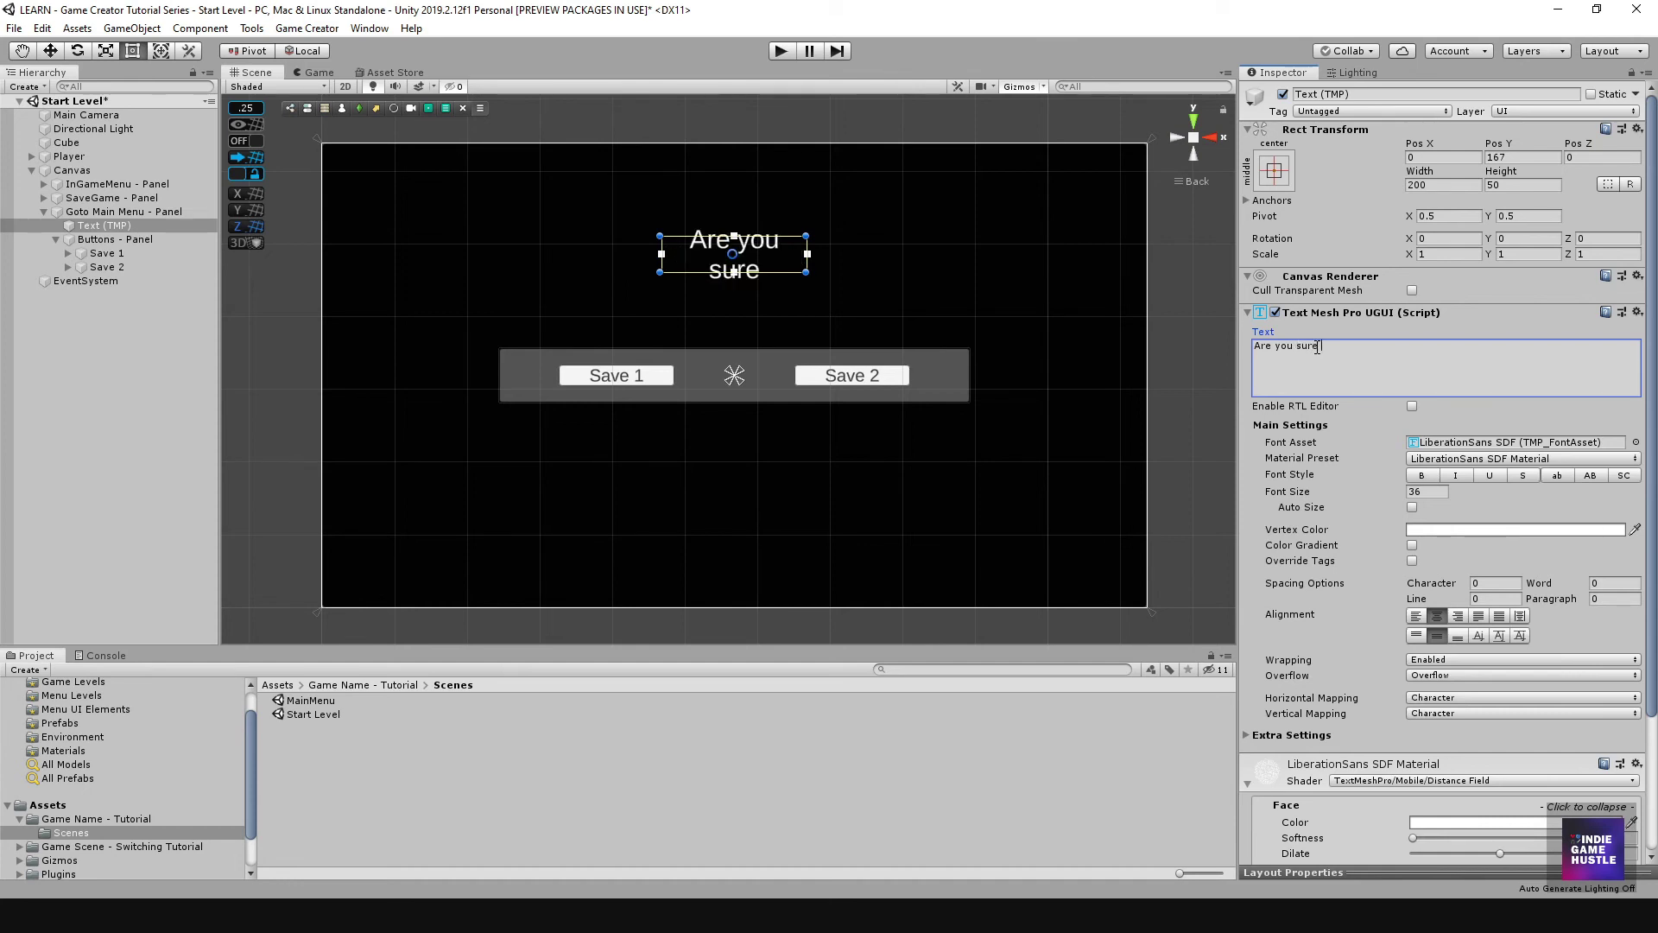
{"action": "type", "text": " you want to"}
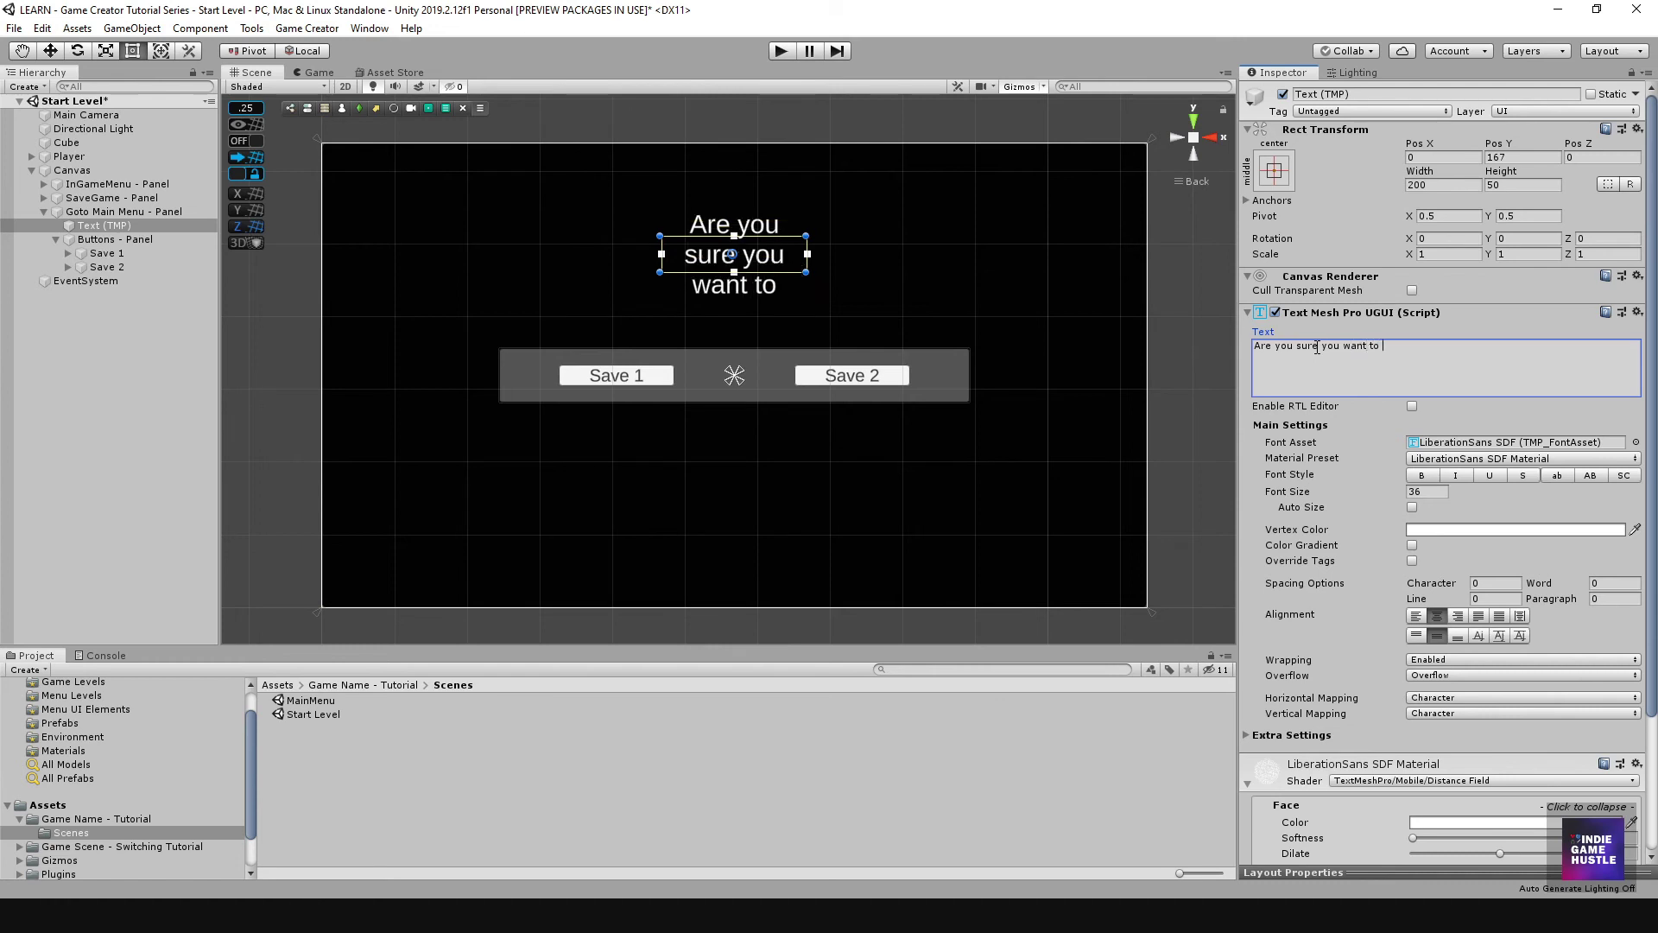
{"action": "type", "text": " go"}
{"action": "key", "text": "BackSpace"}
{"action": "type", "text": "to"}
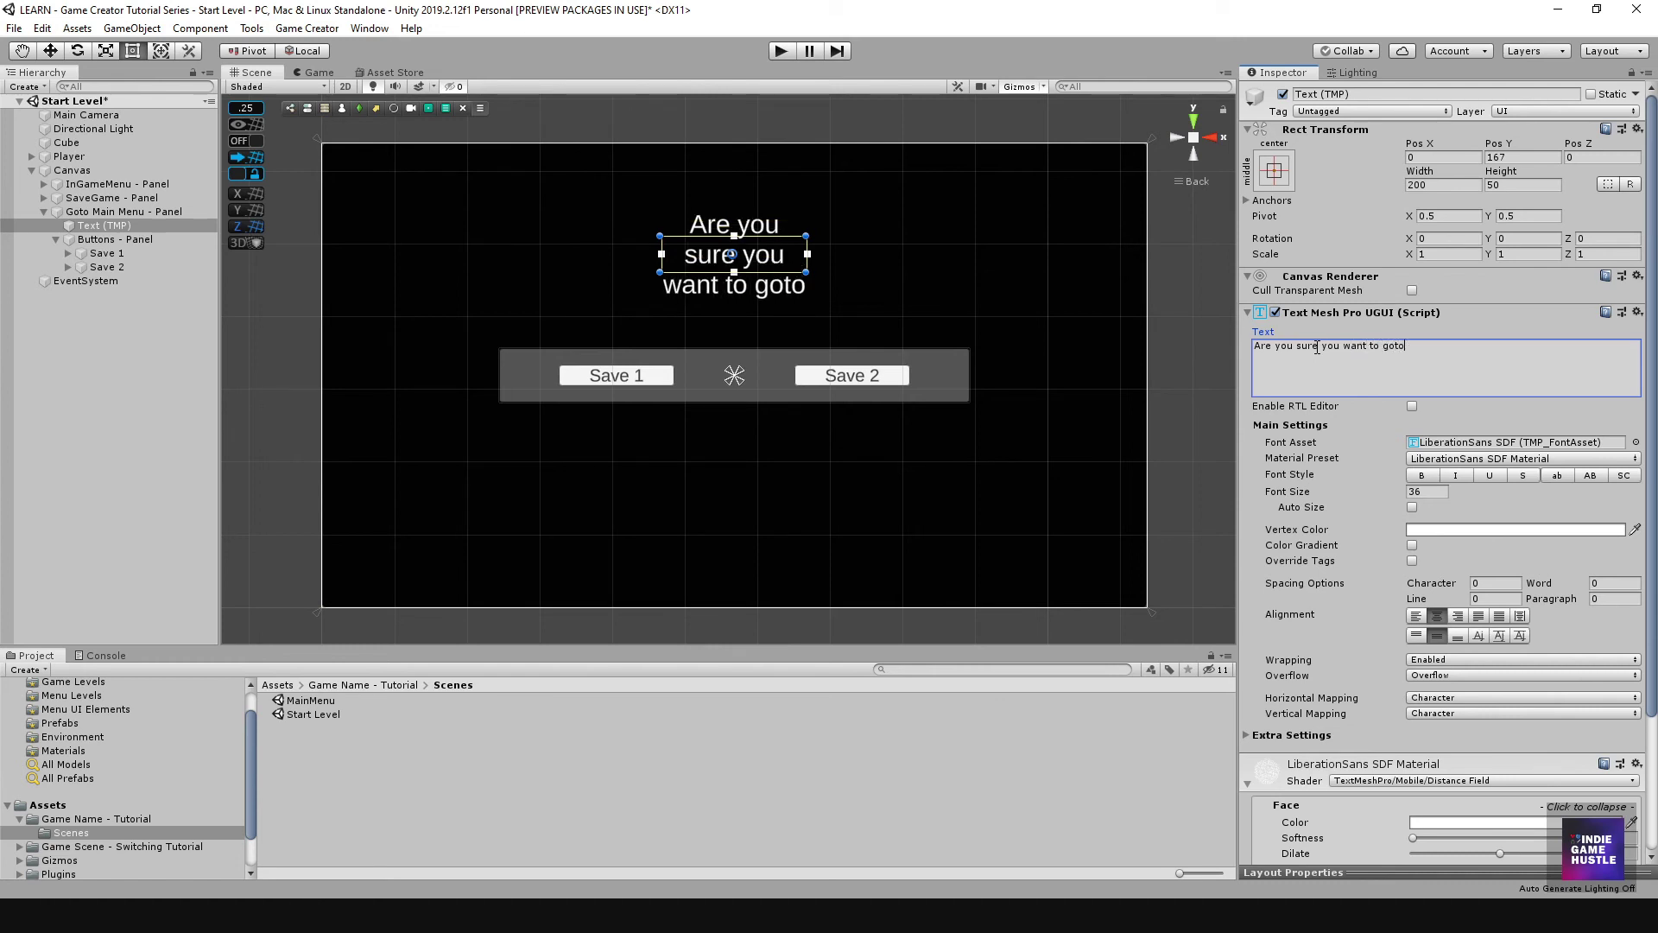
{"action": "type", "text": " the m"}
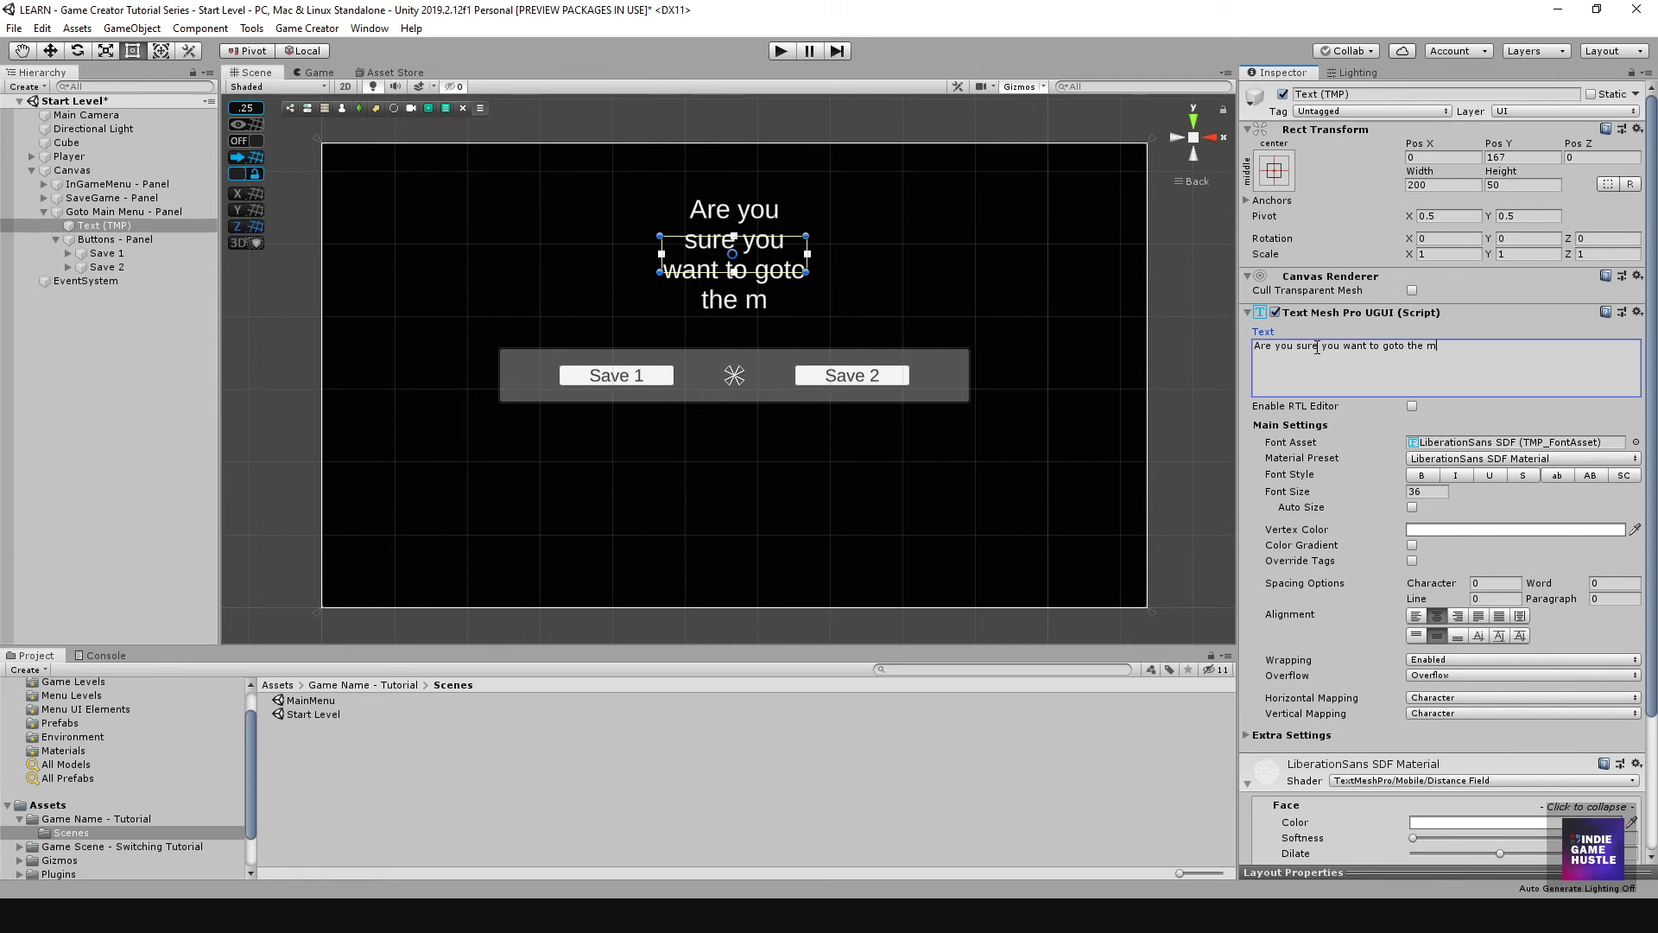
{"action": "key", "text": "BackSpace"}
{"action": "type", "text": "Main "}
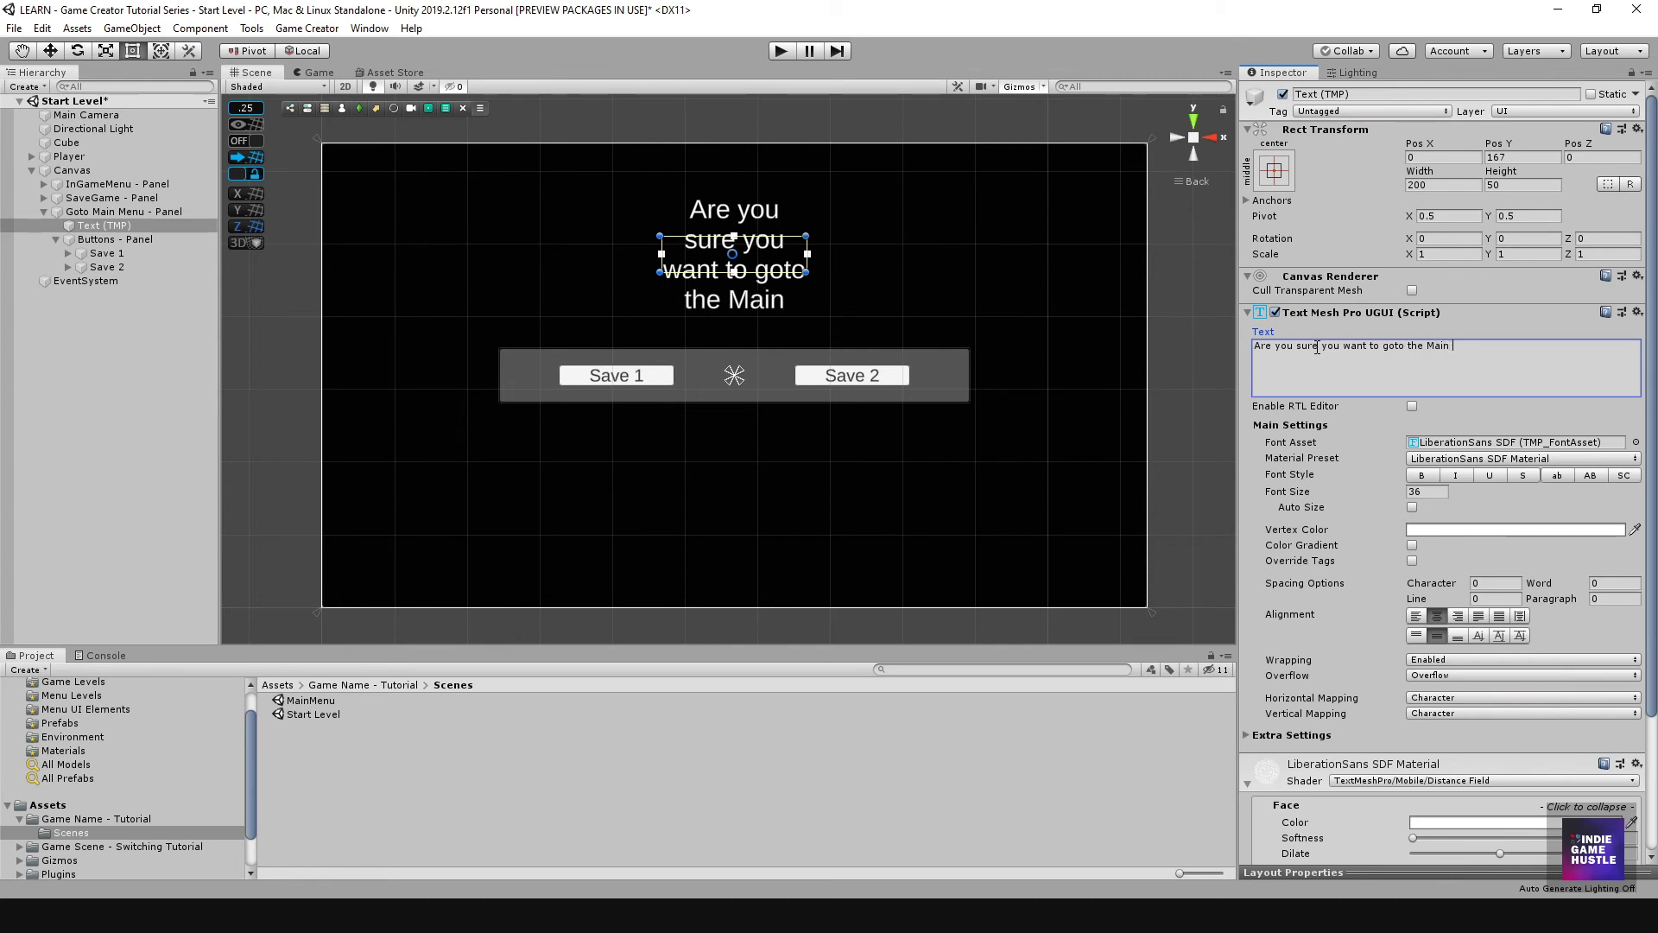
{"action": "type", "text": "Meni"}
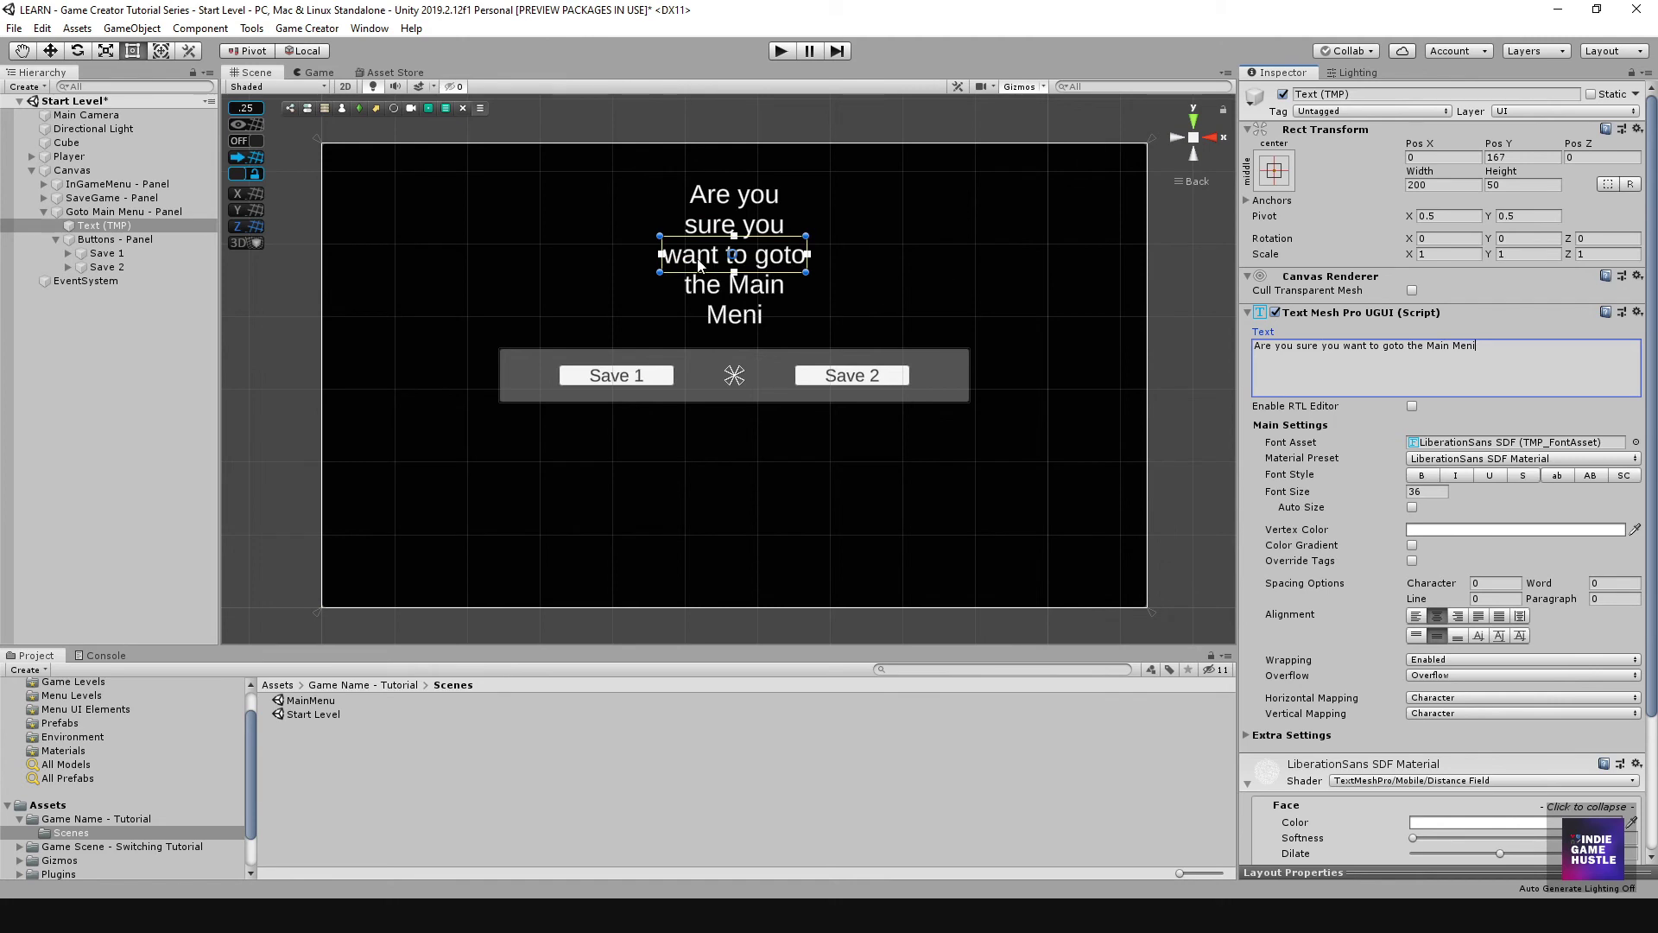
{"action": "left_click_drag", "start_coordinate": [658, 271], "coordinate": [412, 312]}
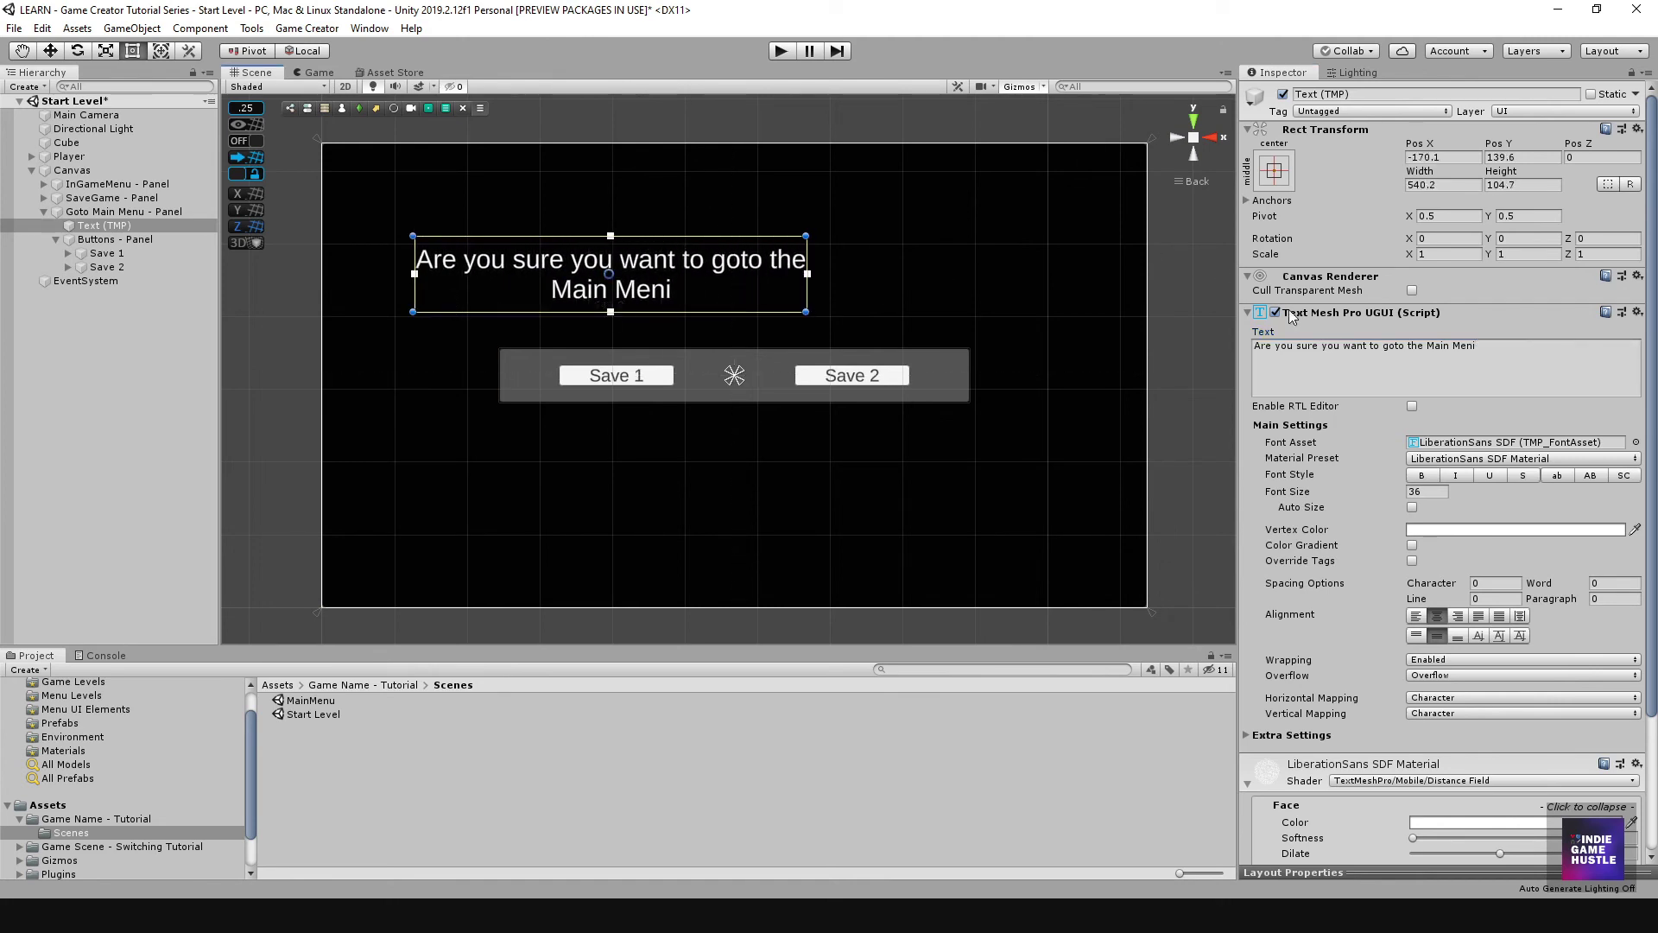
Step: Fix the 'Meni' typo, centre the title above the buttons and add the question mark
{"action": "left_click", "coordinate": [1489, 349]}
{"action": "left_click", "coordinate": [1488, 349]}
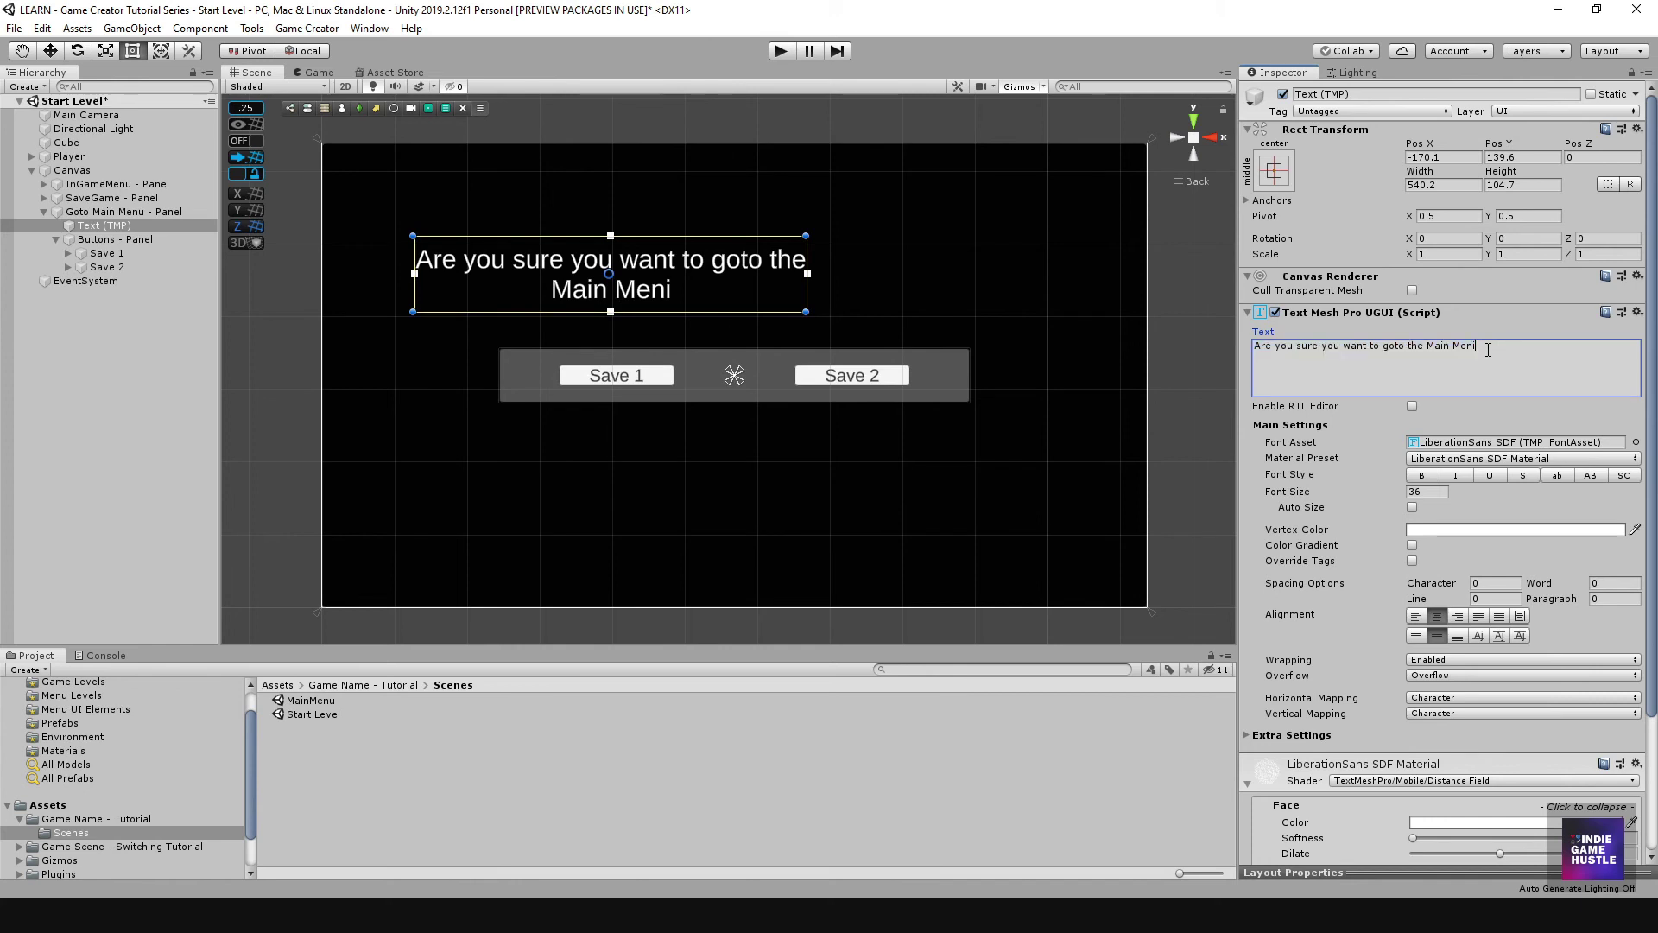
{"action": "key", "text": "BackSpace"}
{"action": "type", "text": "u"}
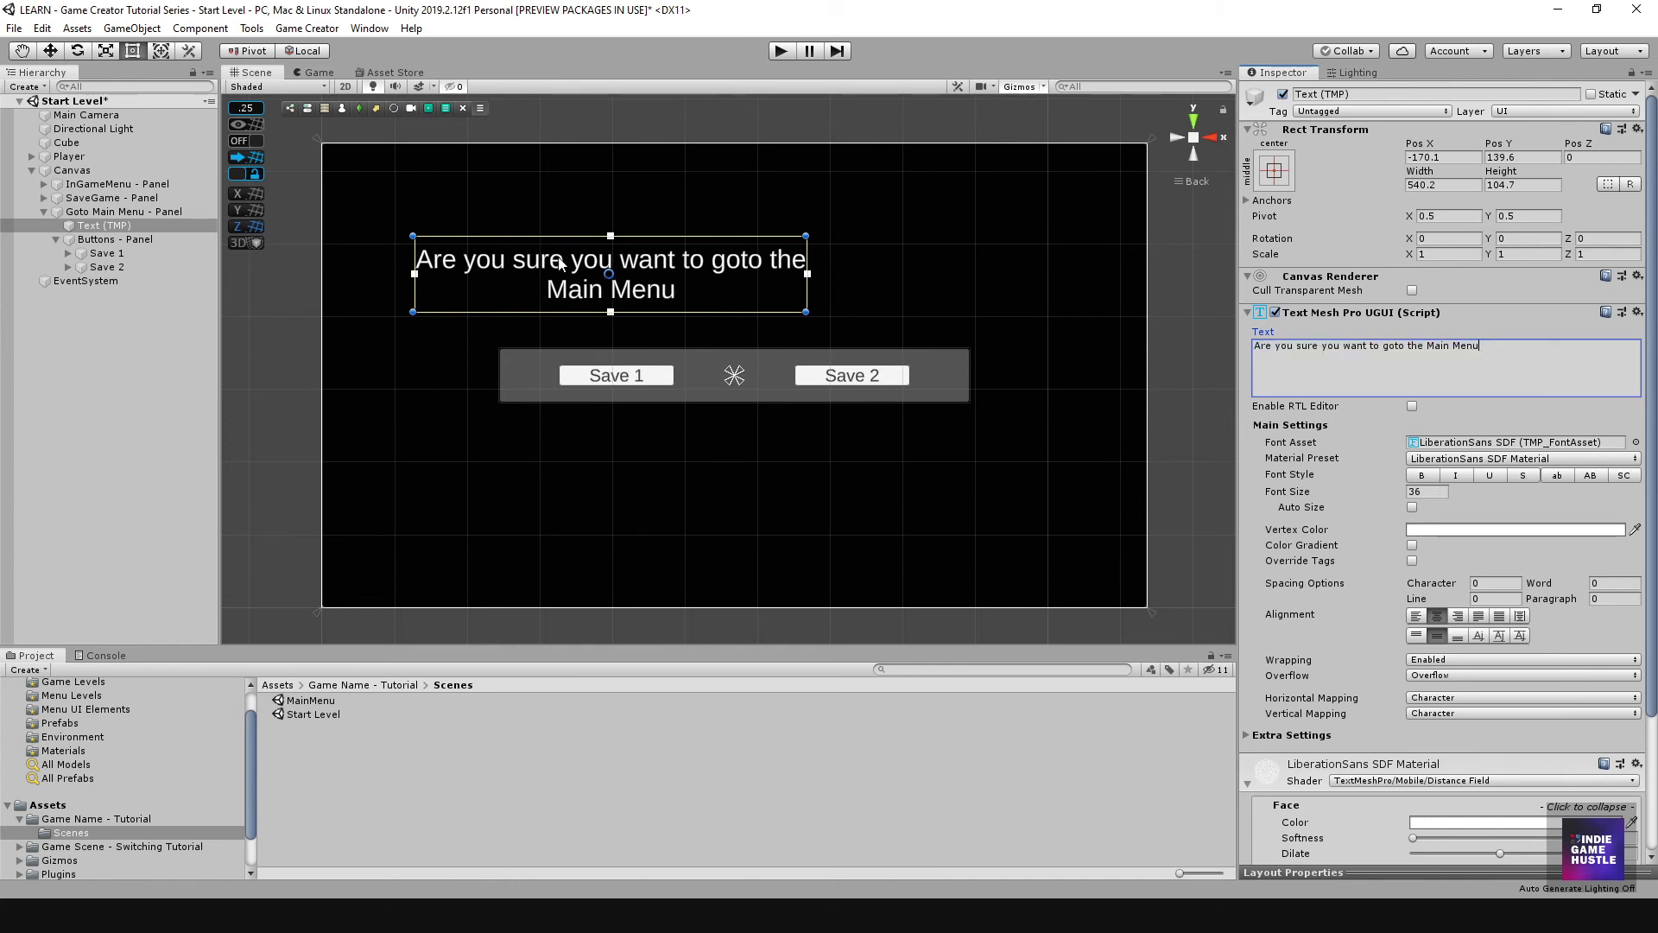
{"action": "left_click_drag", "start_coordinate": [566, 267], "coordinate": [696, 250]}
{"action": "left_click", "coordinate": [1517, 354]}
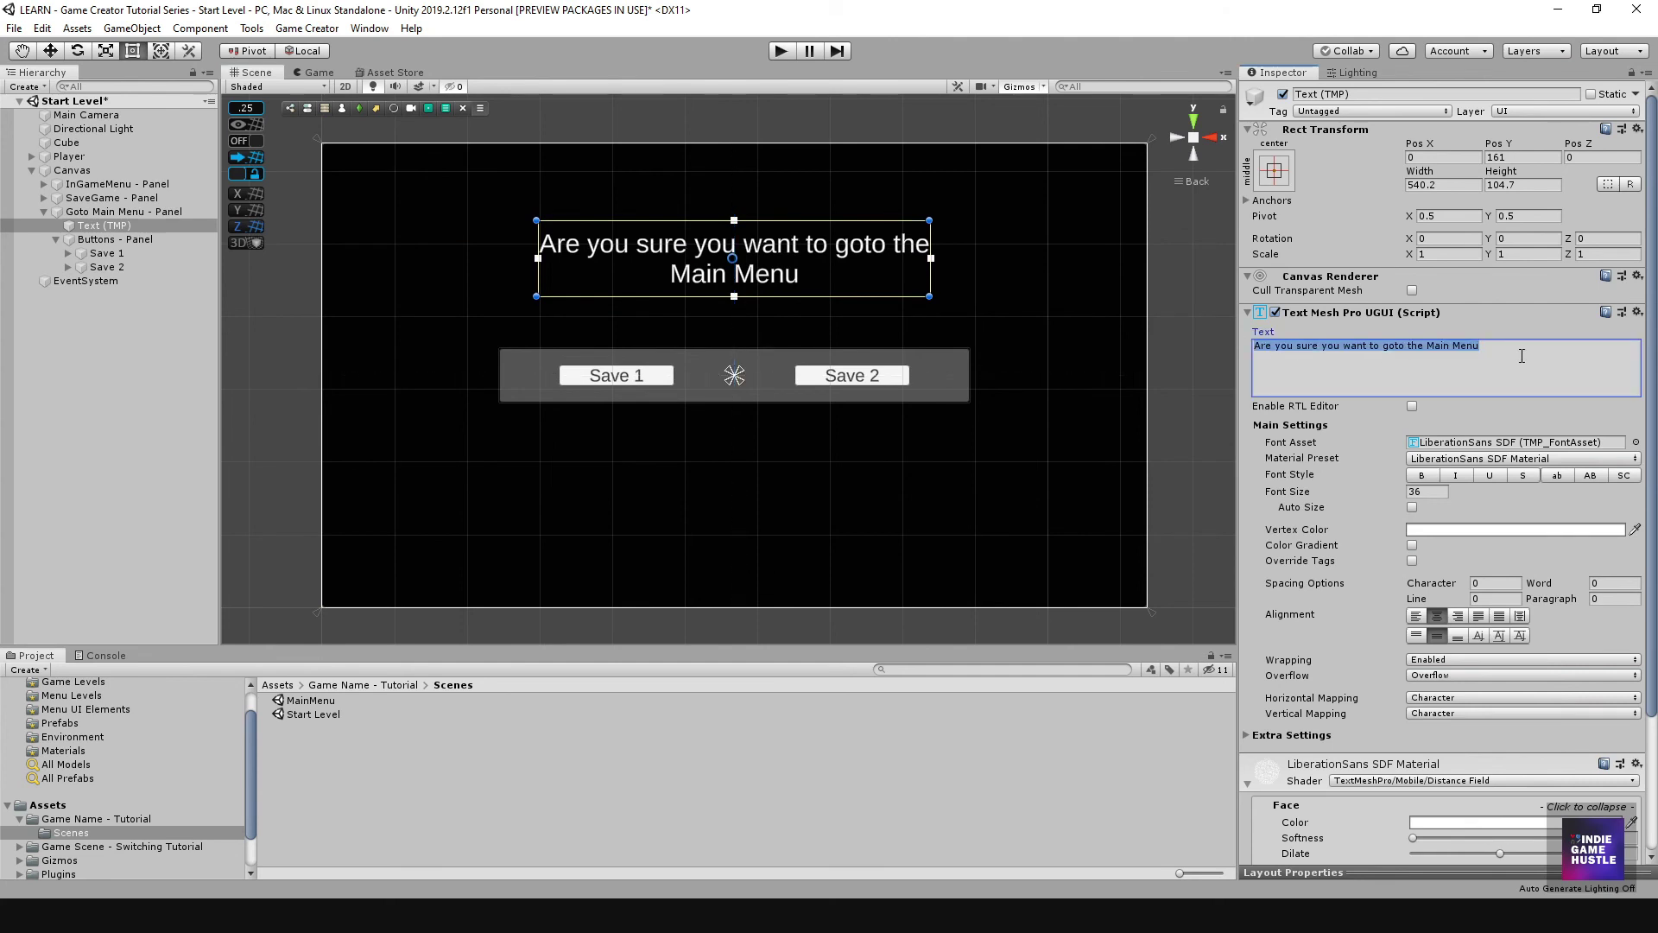
{"action": "left_click", "coordinate": [1522, 356]}
{"action": "type", "text": "?"}
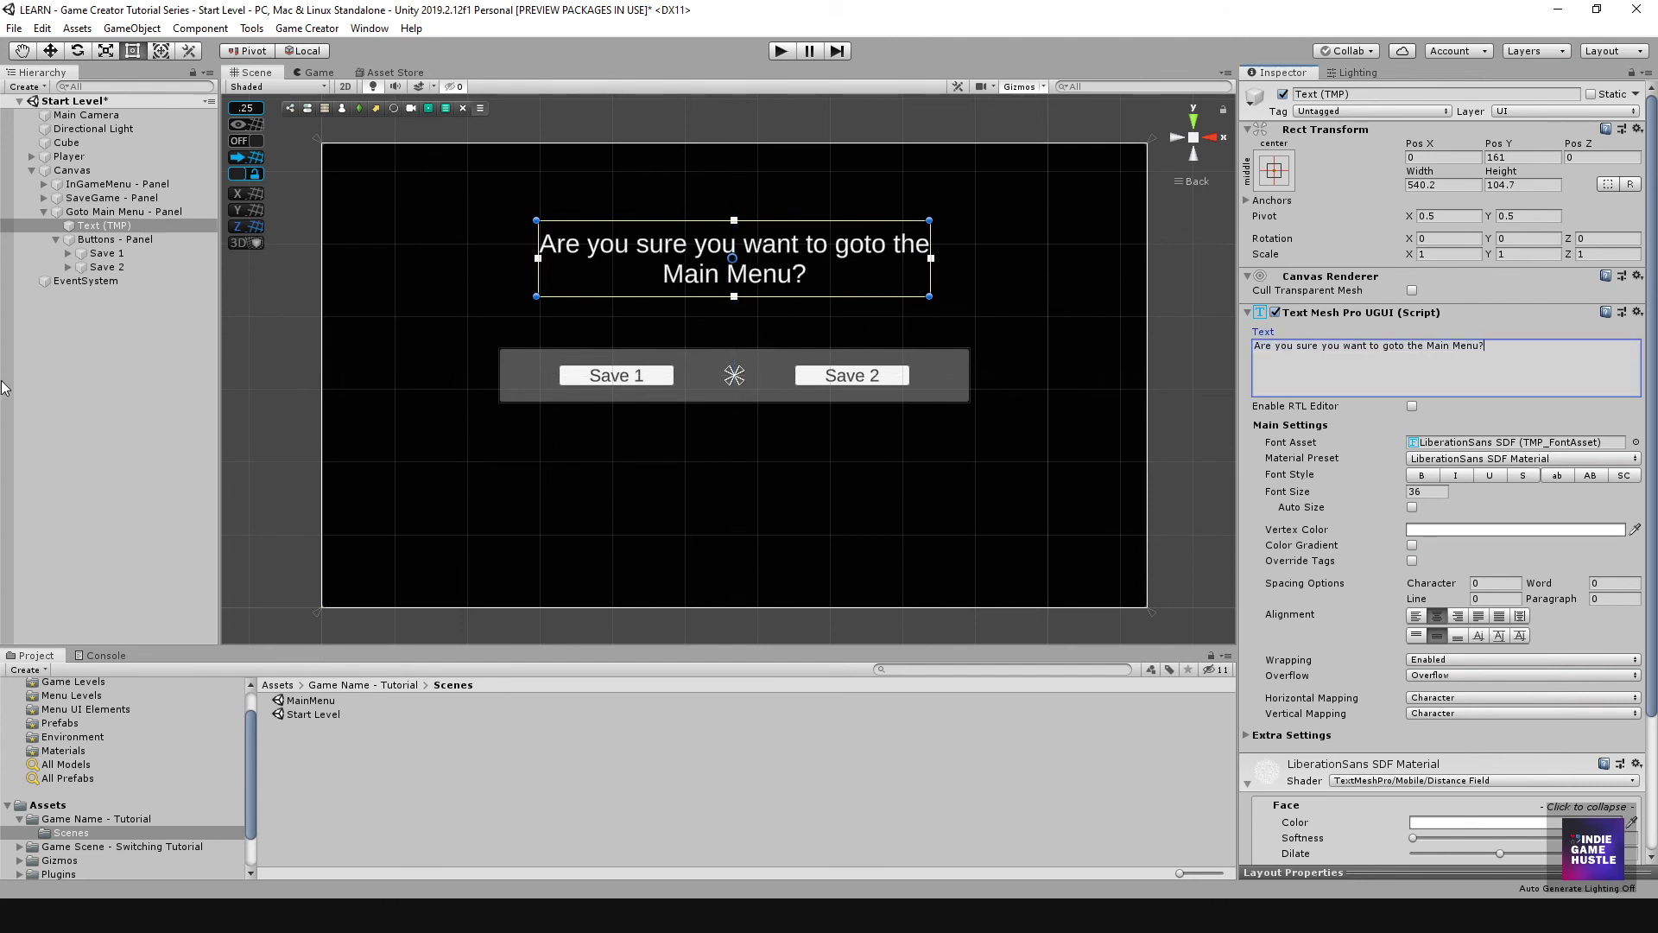
{"action": "left_click", "coordinate": [127, 255]}
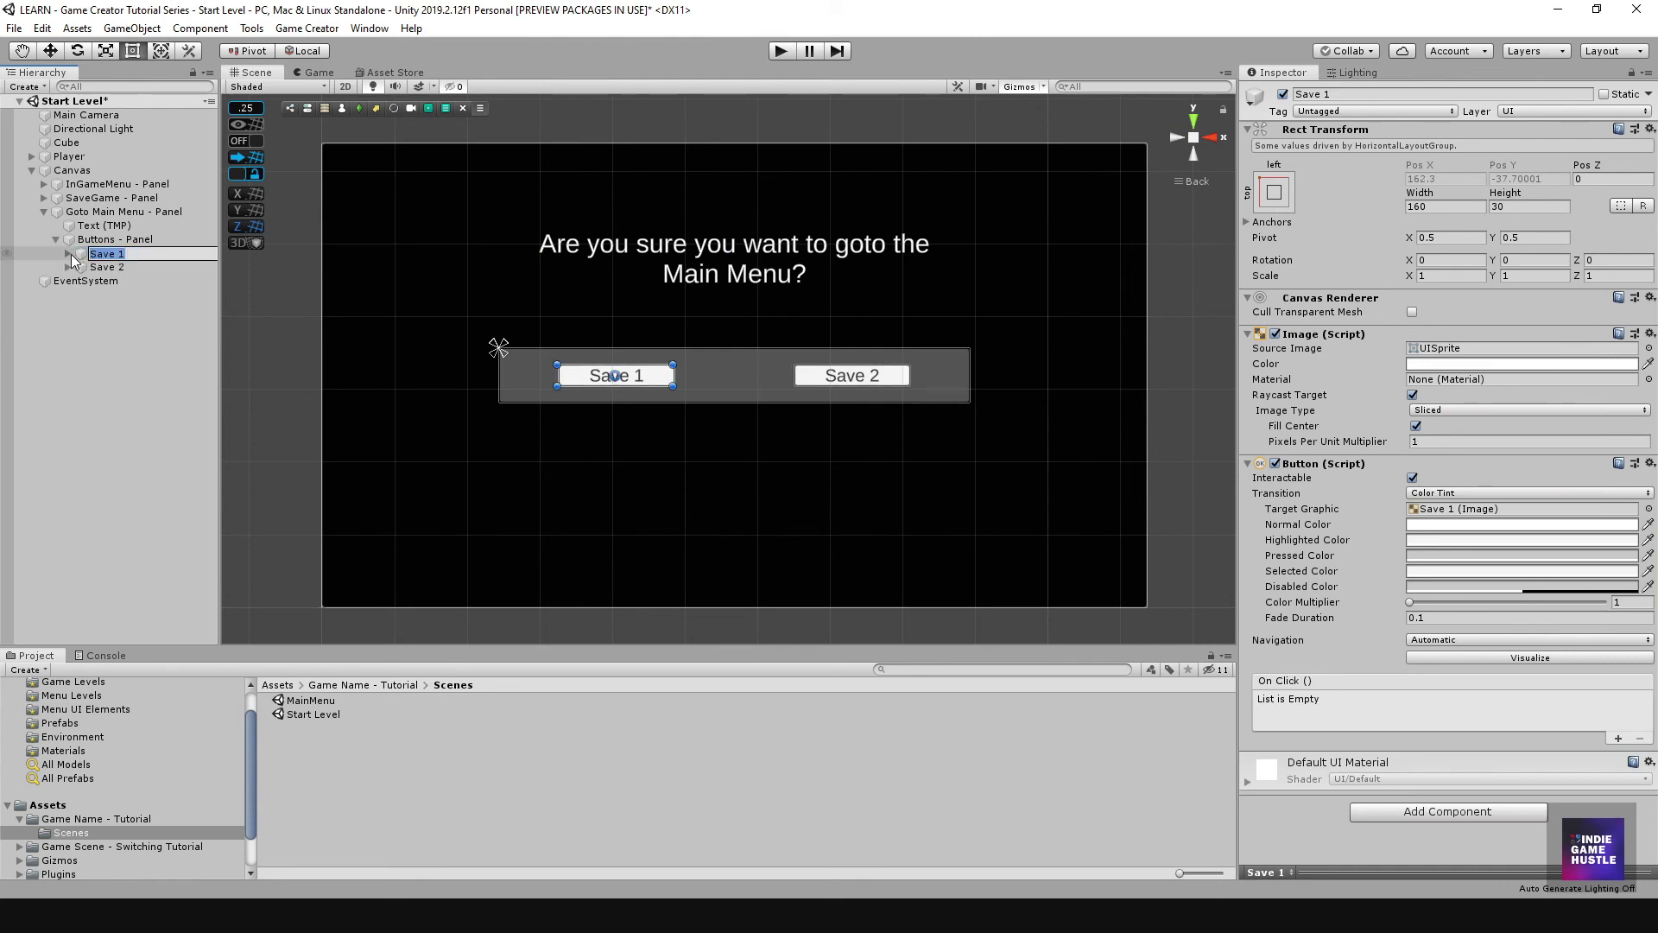
Step: Rename the Save 1 and Save 2 button objects to 'Yes' and 'No'
{"action": "left_click", "coordinate": [97, 256]}
{"action": "left_click_drag", "start_coordinate": [158, 251], "coordinate": [89, 251]}
{"action": "type", "text": "Yes"}
{"action": "left_click", "coordinate": [109, 268]}
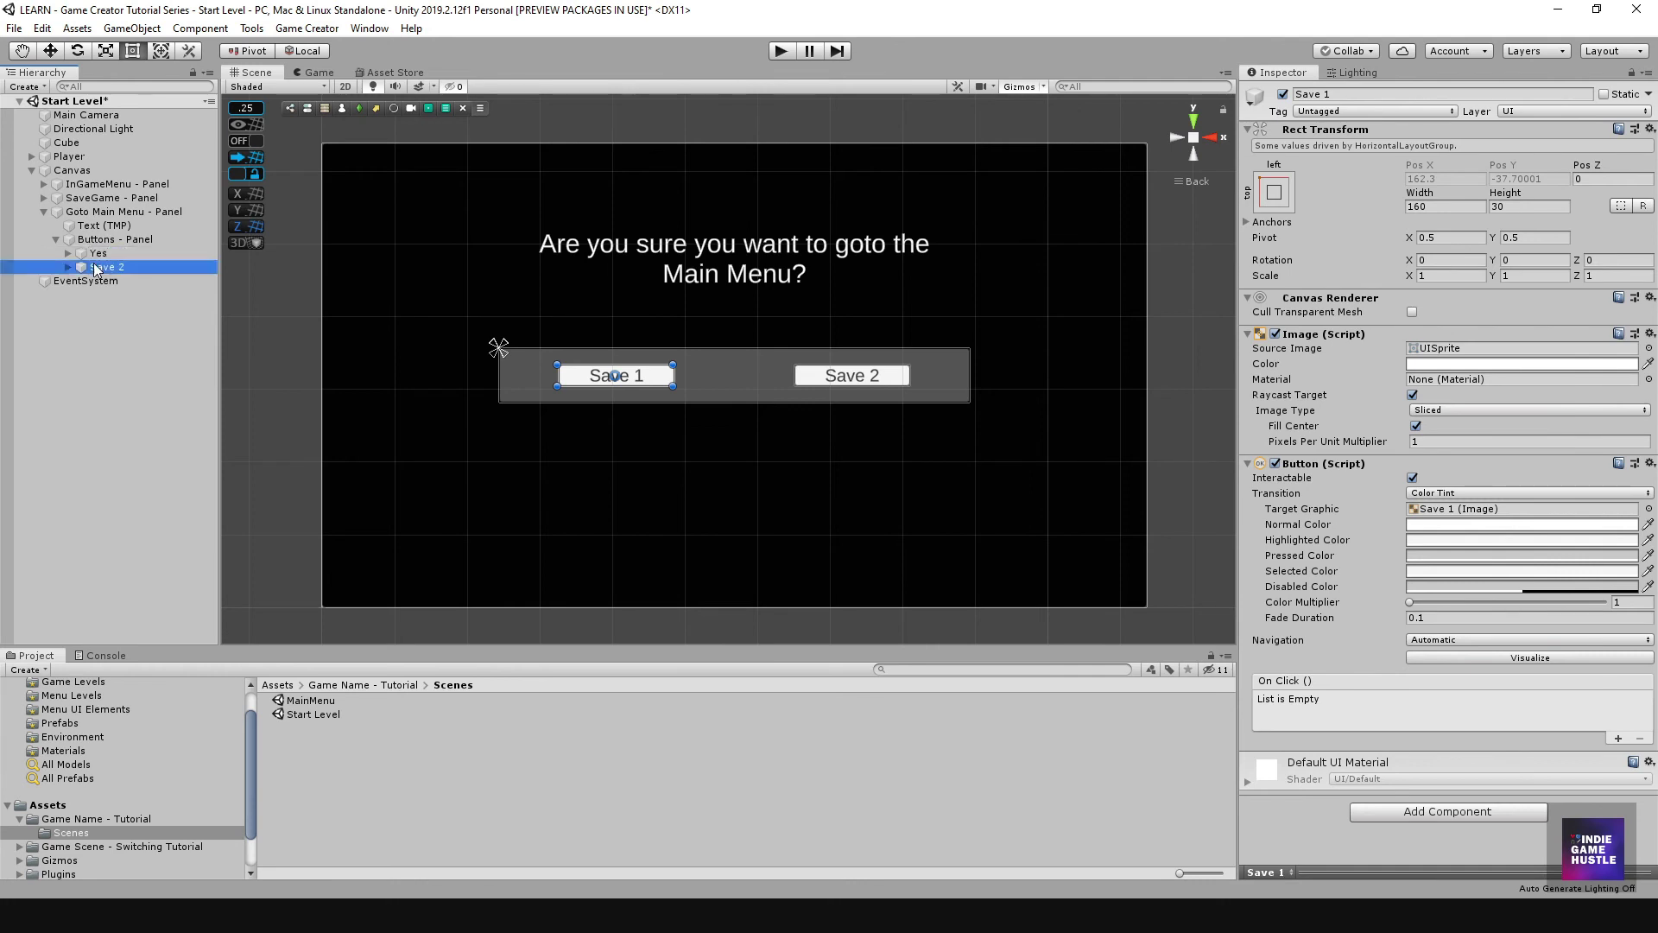
{"action": "left_click", "coordinate": [109, 268]}
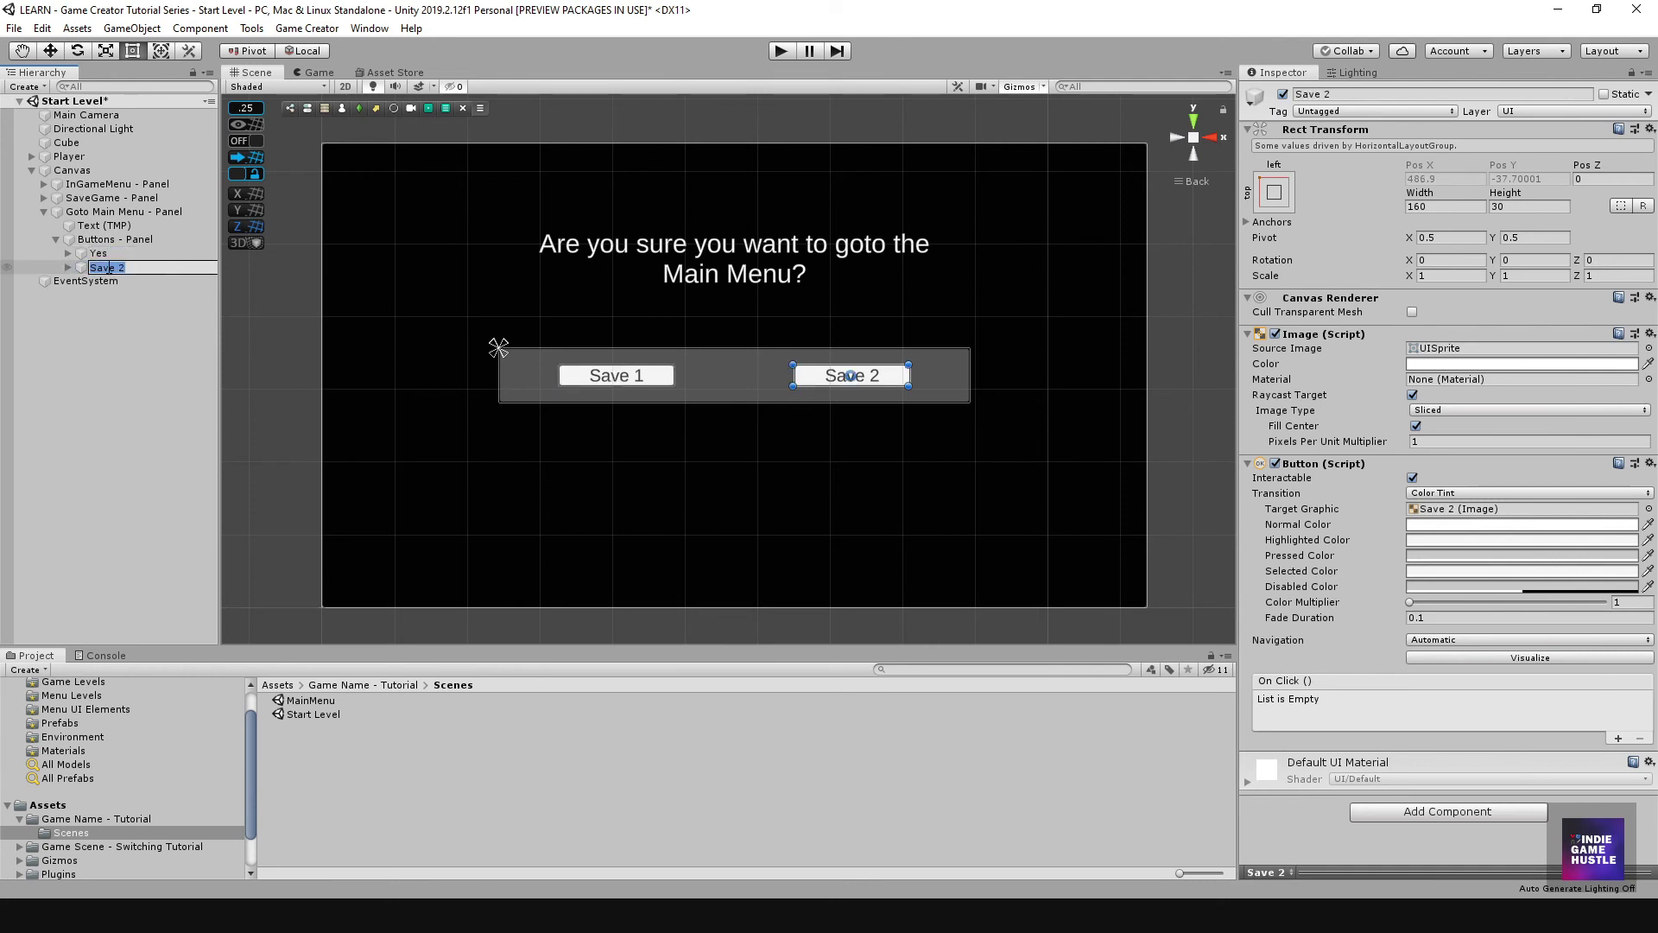
{"action": "type", "text": "No"}
{"action": "left_click", "coordinate": [73, 346]}
Step: Set the two buttons' Text (TMP) labels to 'Yes' and 'No'
{"action": "left_click", "coordinate": [68, 253]}
{"action": "left_click", "coordinate": [67, 281]}
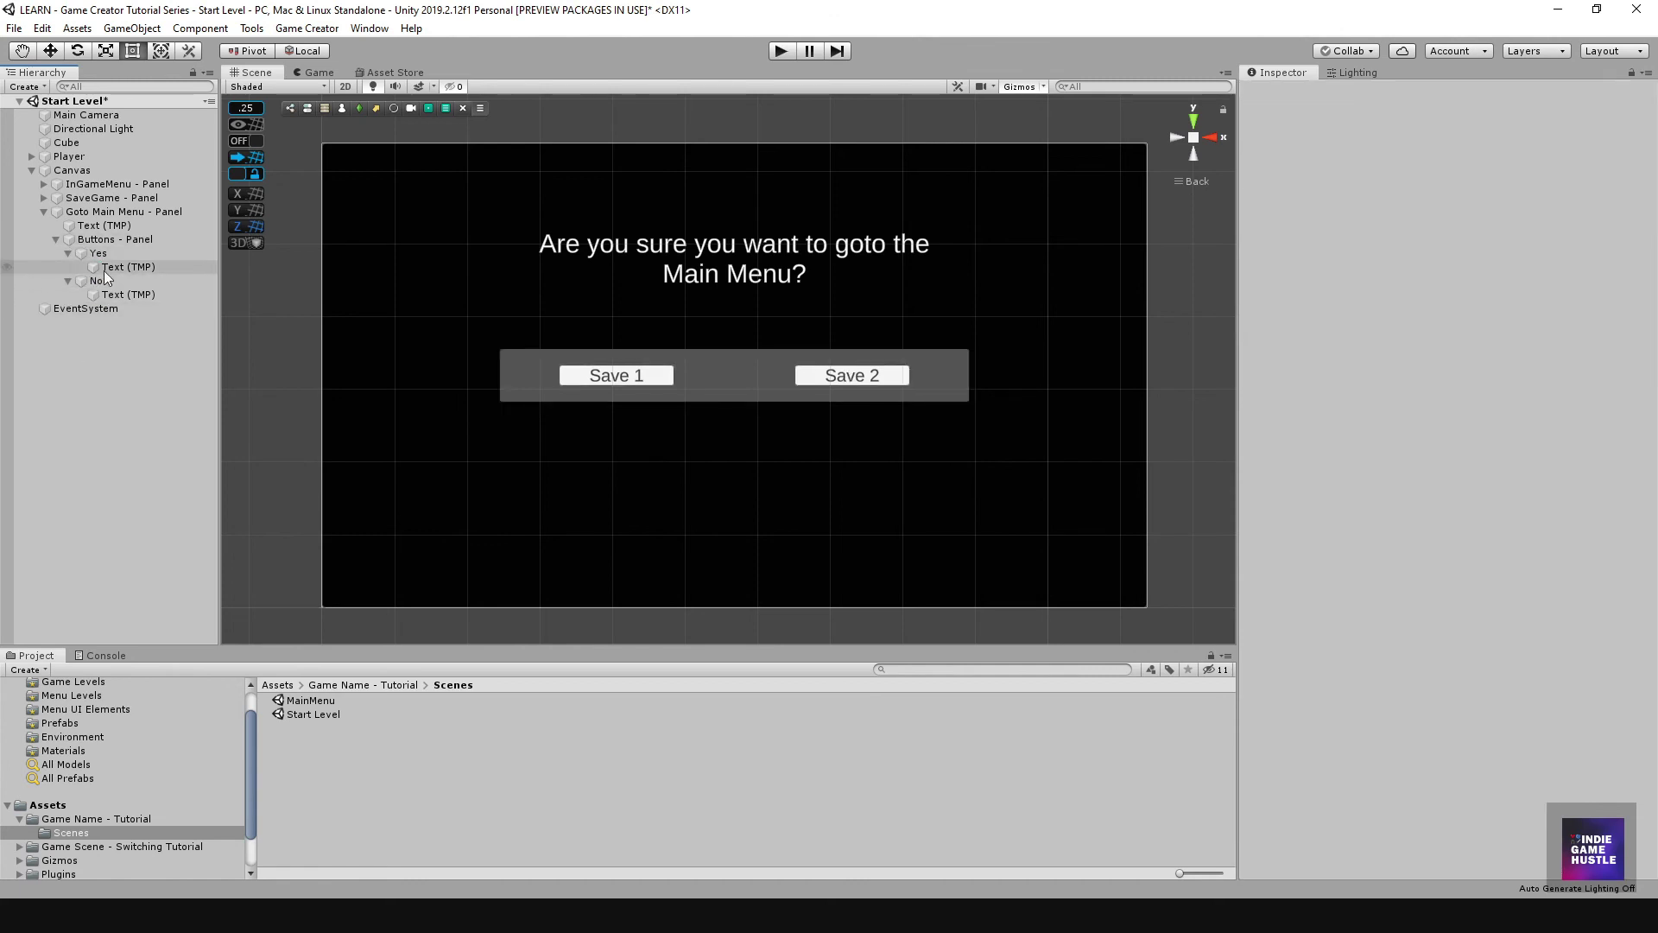
{"action": "left_click", "coordinate": [121, 267]}
{"action": "left_click", "coordinate": [1297, 359]}
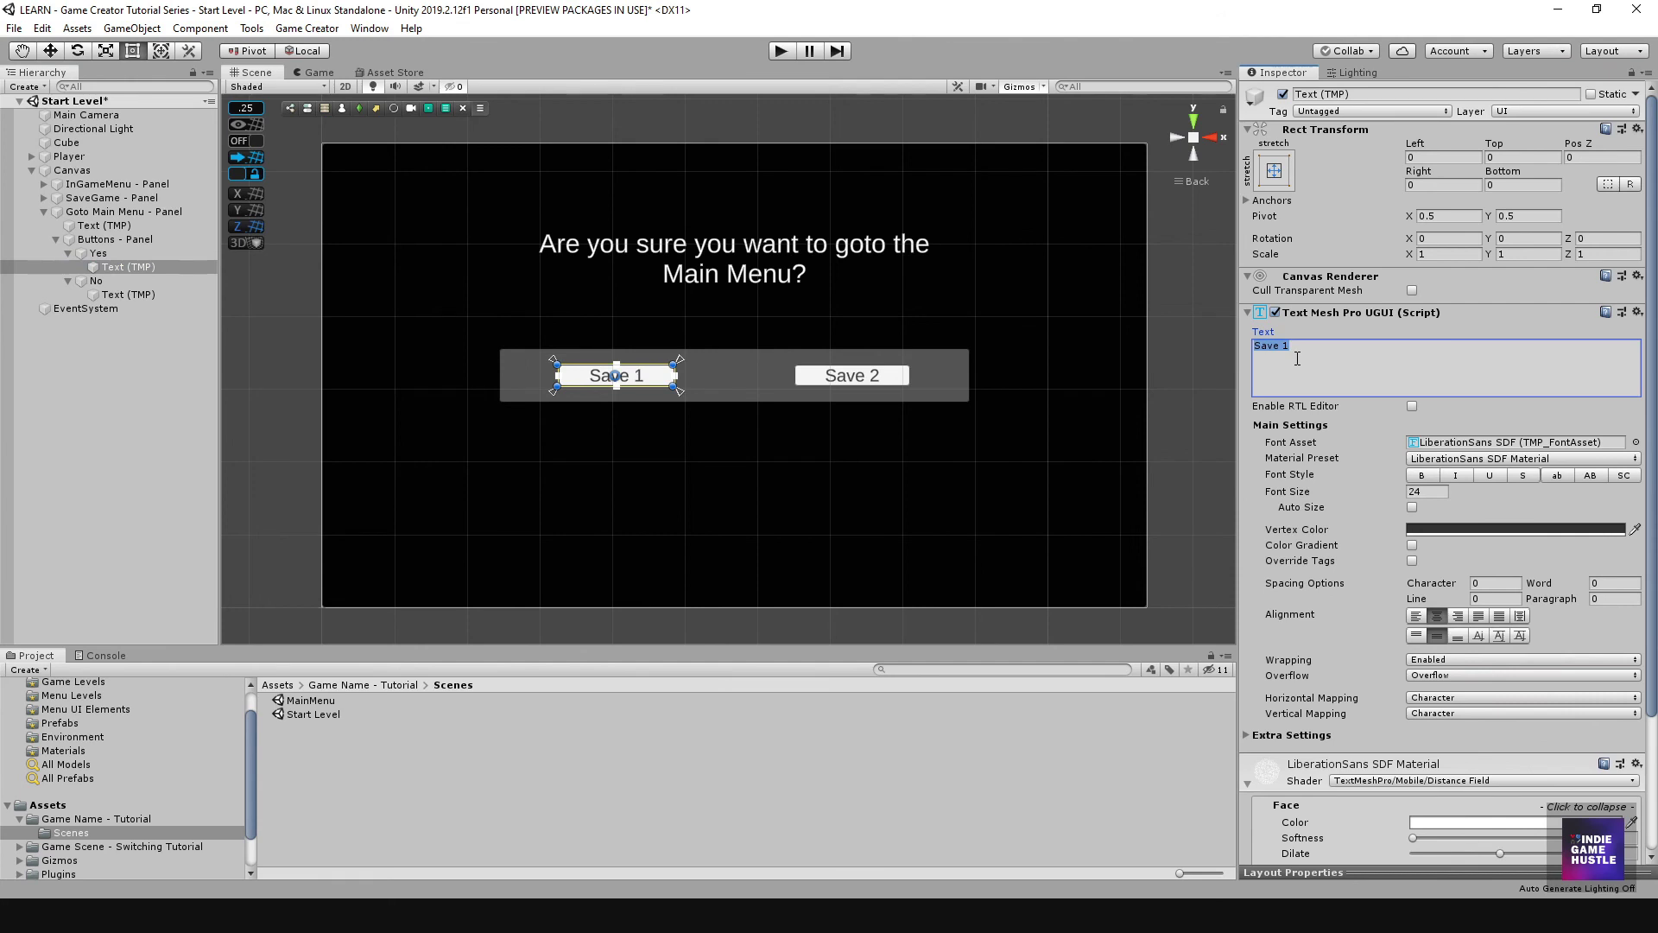
{"action": "type", "text": "Yes"}
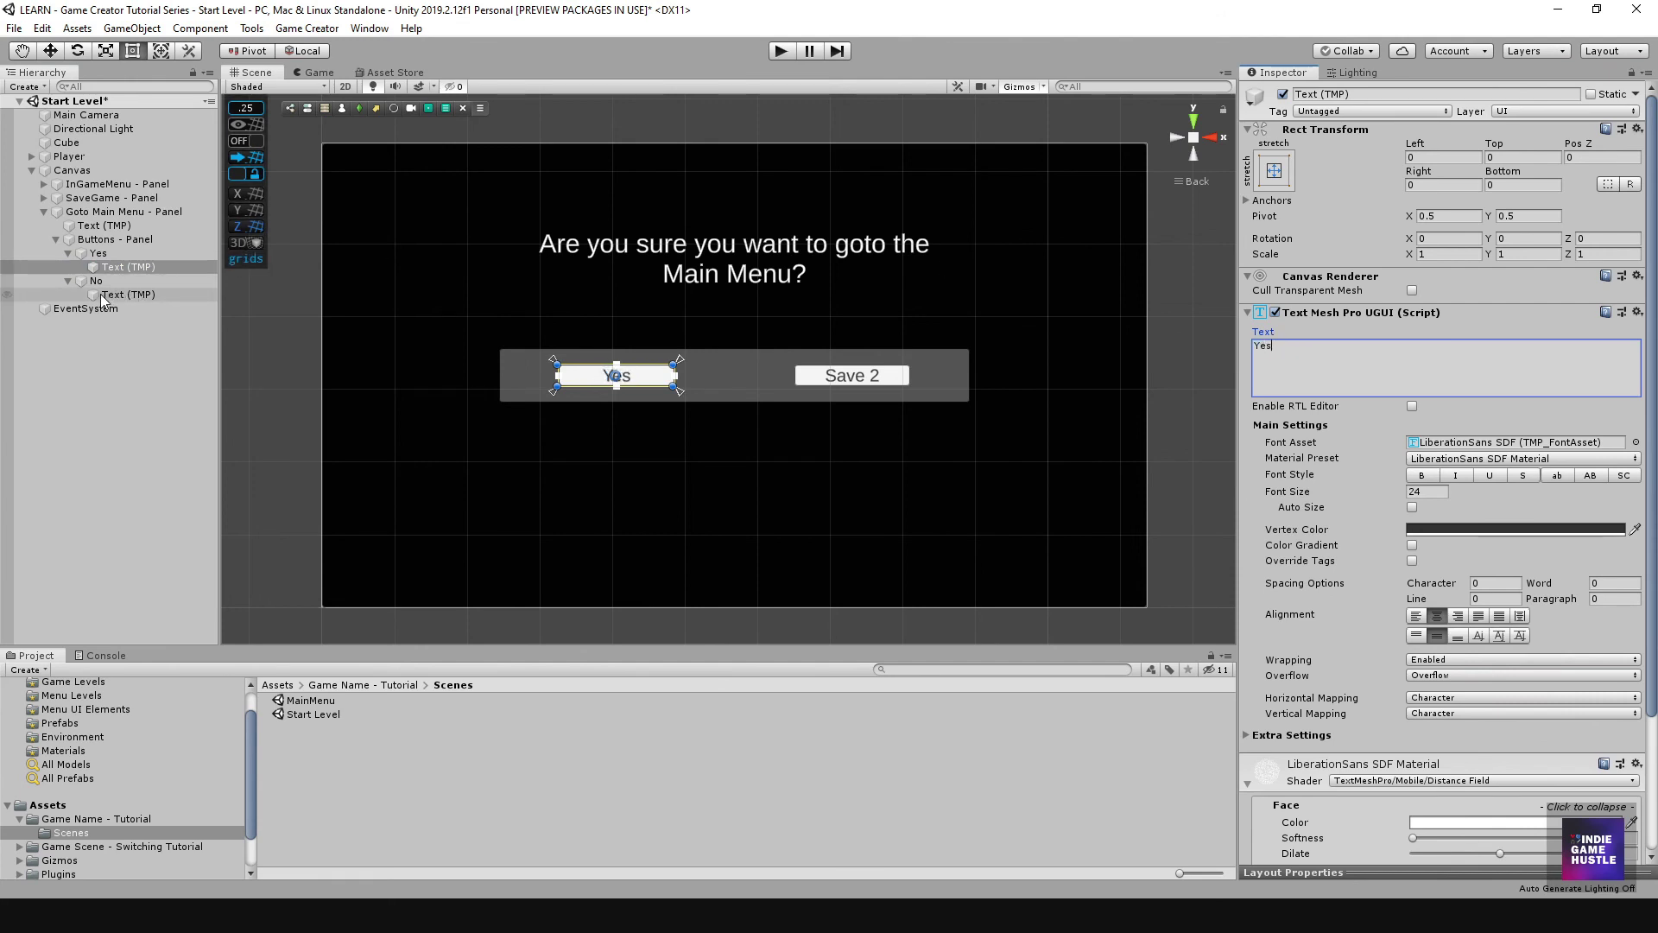
{"action": "left_click", "coordinate": [112, 294]}
{"action": "left_click", "coordinate": [1325, 349]}
{"action": "type", "text": "N"}
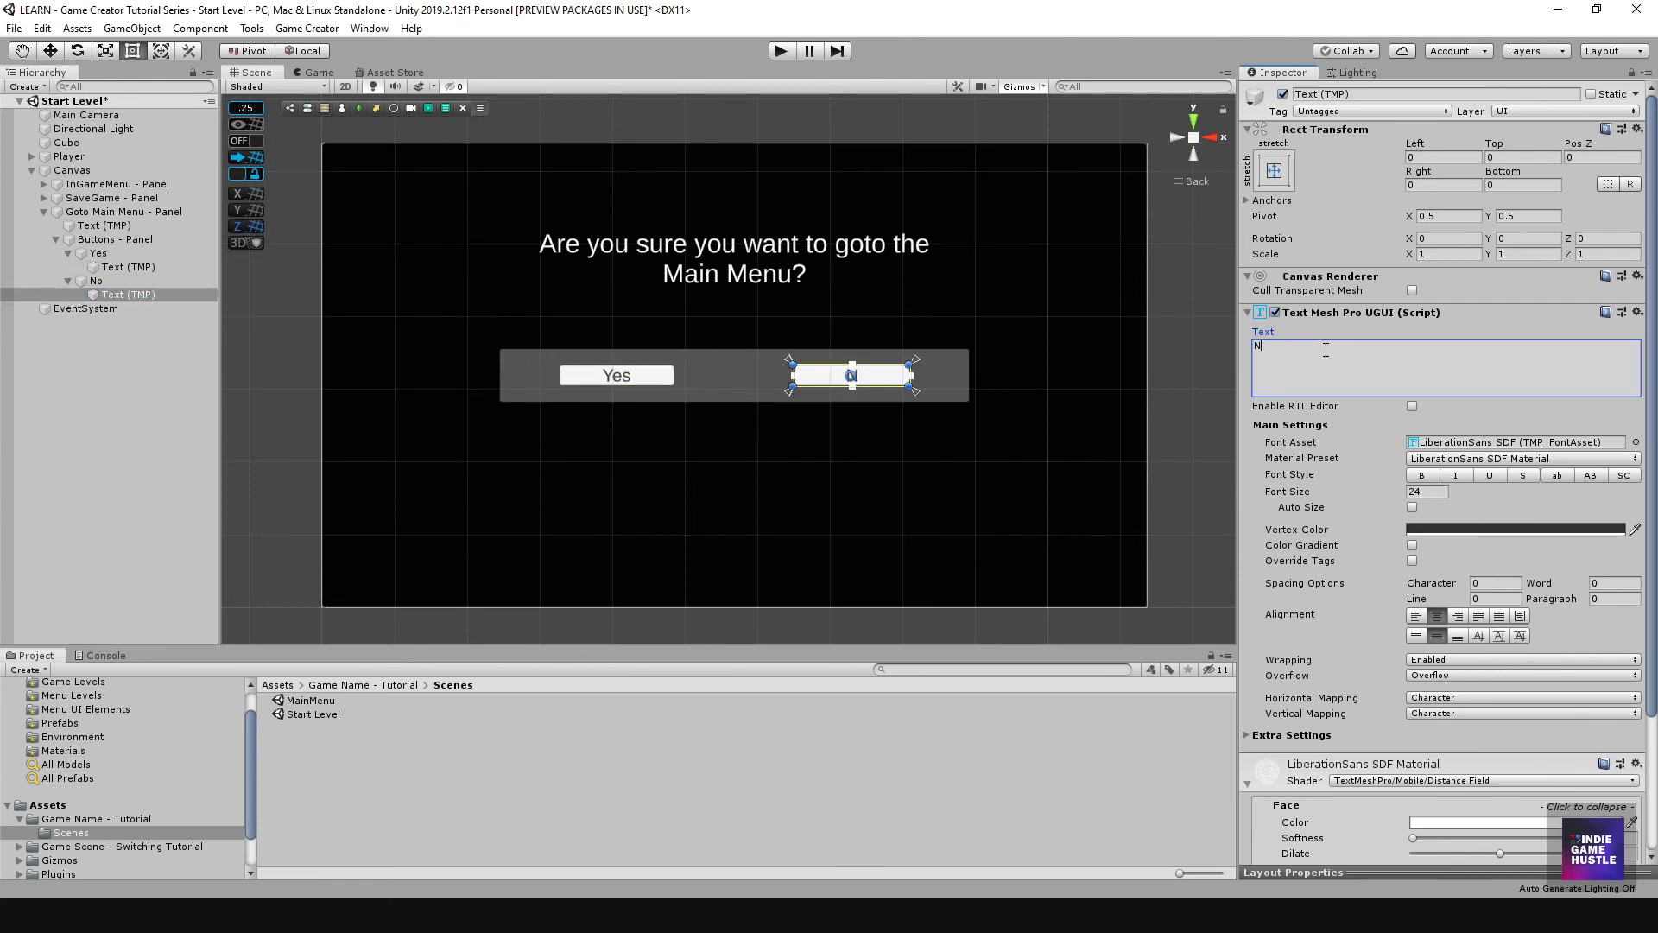
{"action": "type", "text": "o"}
Step: Step up through No, Yes and Buttons - Panel in the Hierarchy to check the layout
{"action": "left_click", "coordinate": [88, 381]}
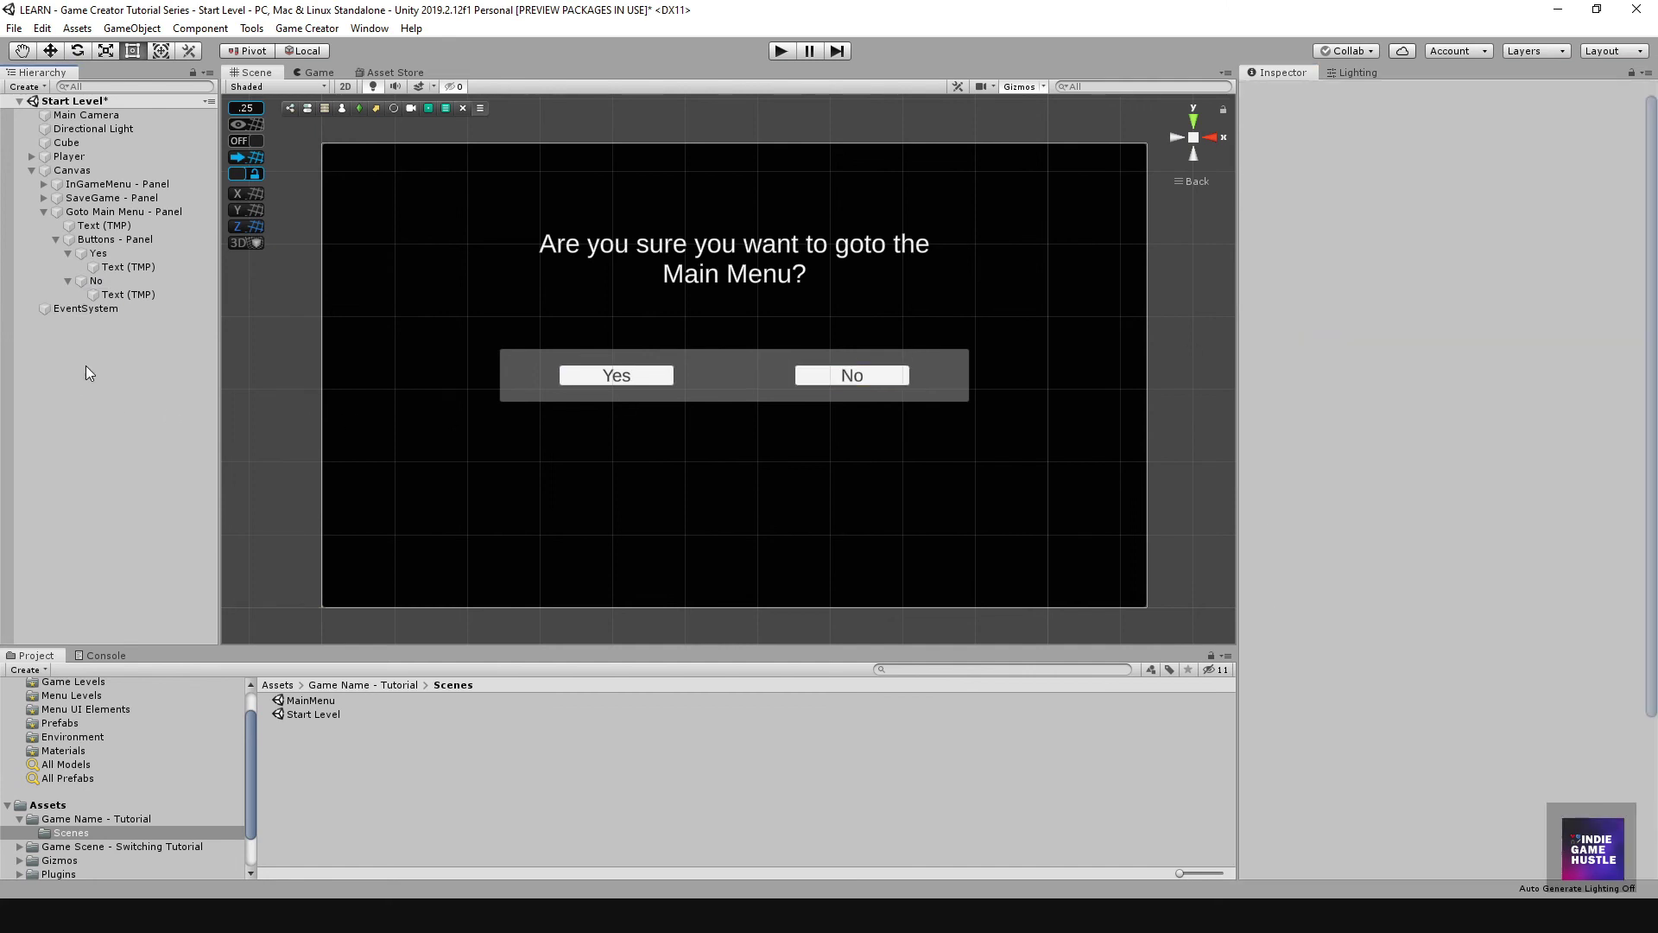
{"action": "left_click", "coordinate": [104, 292]}
{"action": "left_click", "coordinate": [101, 282]}
{"action": "left_click", "coordinate": [99, 253]}
{"action": "left_click", "coordinate": [118, 240]}
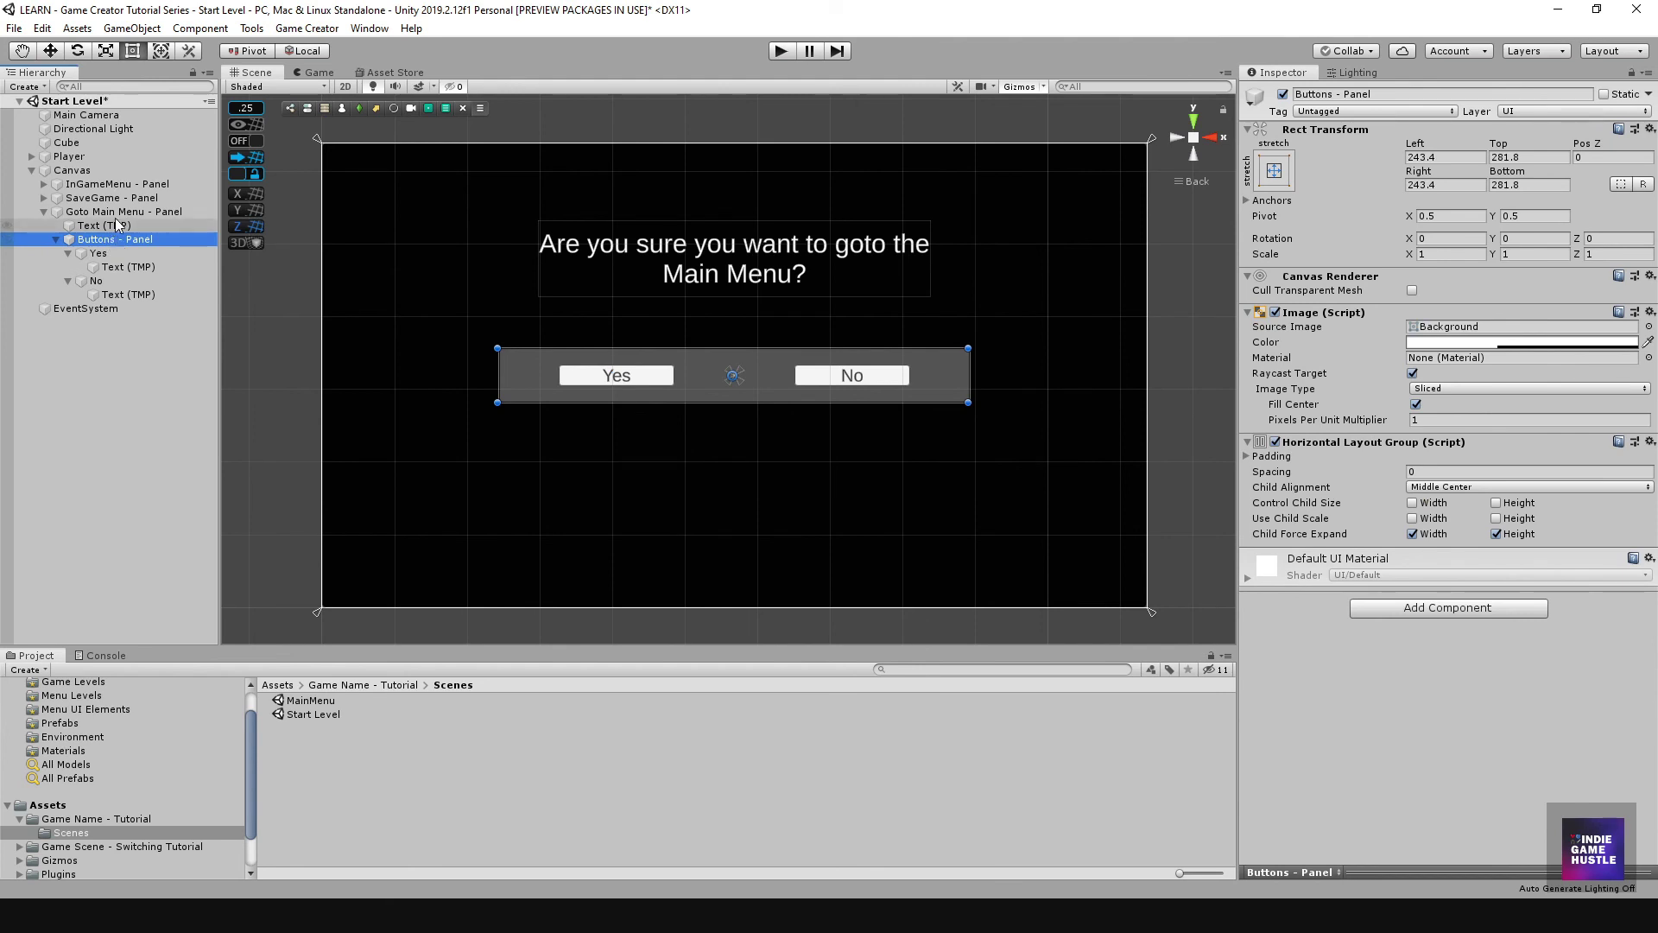
Step: Untick the active checkbox of Goto Main Menu - Panel so the SaveGame panel shows
{"action": "left_click", "coordinate": [120, 212]}
{"action": "left_click", "coordinate": [44, 213]}
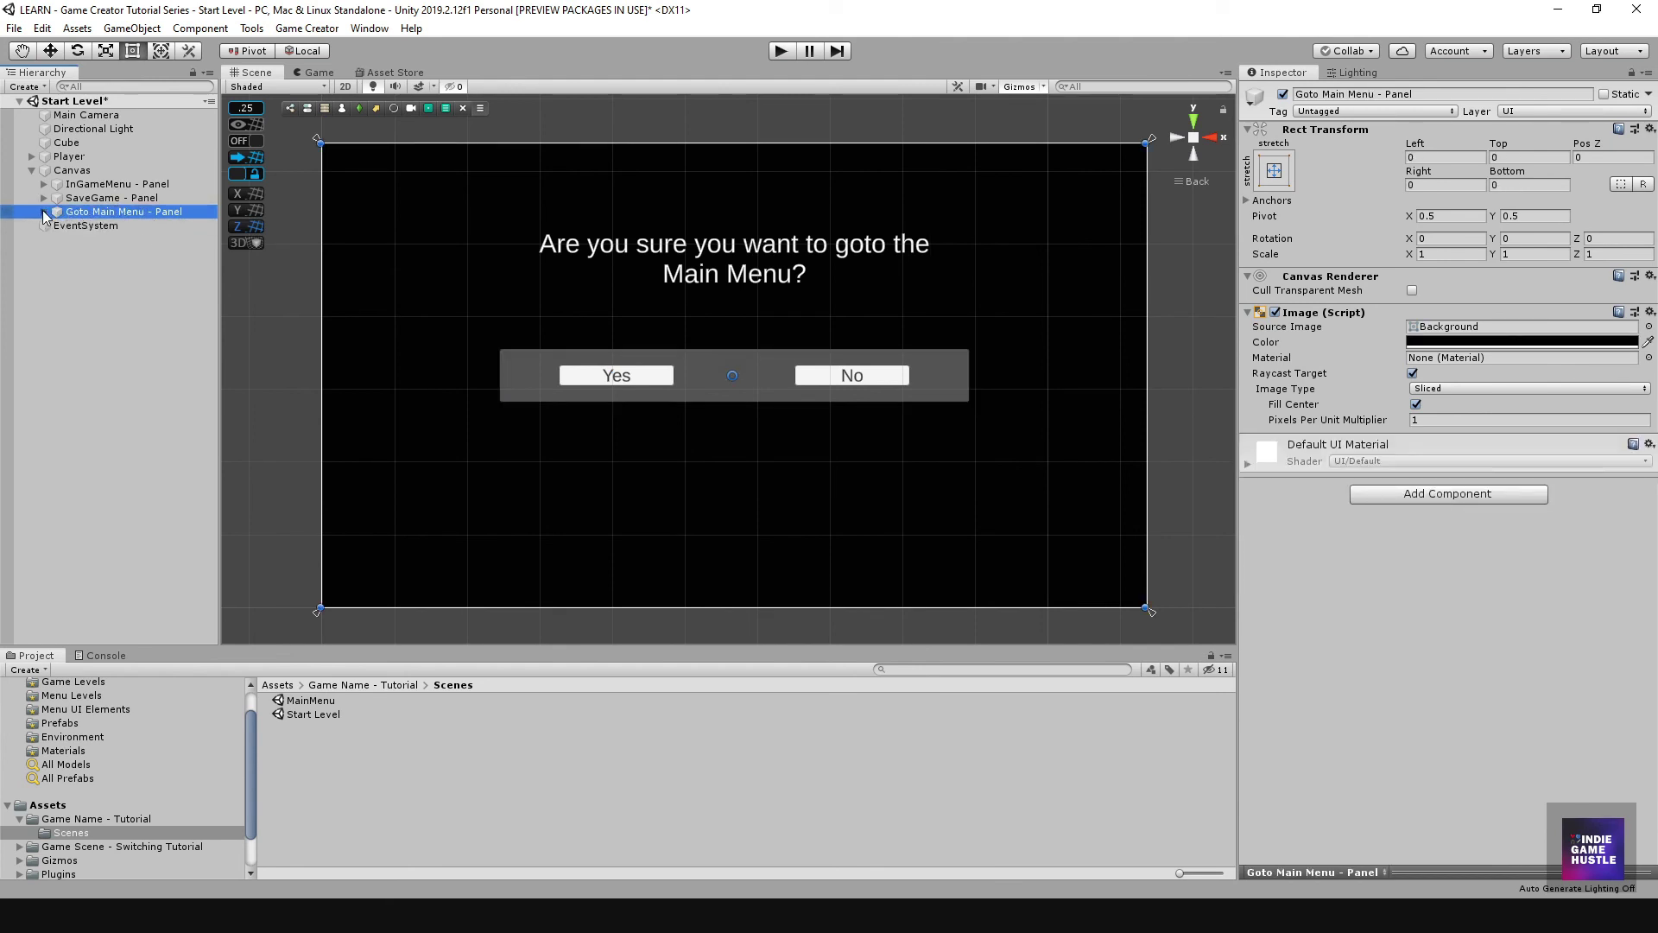
{"action": "left_click", "coordinate": [102, 198]}
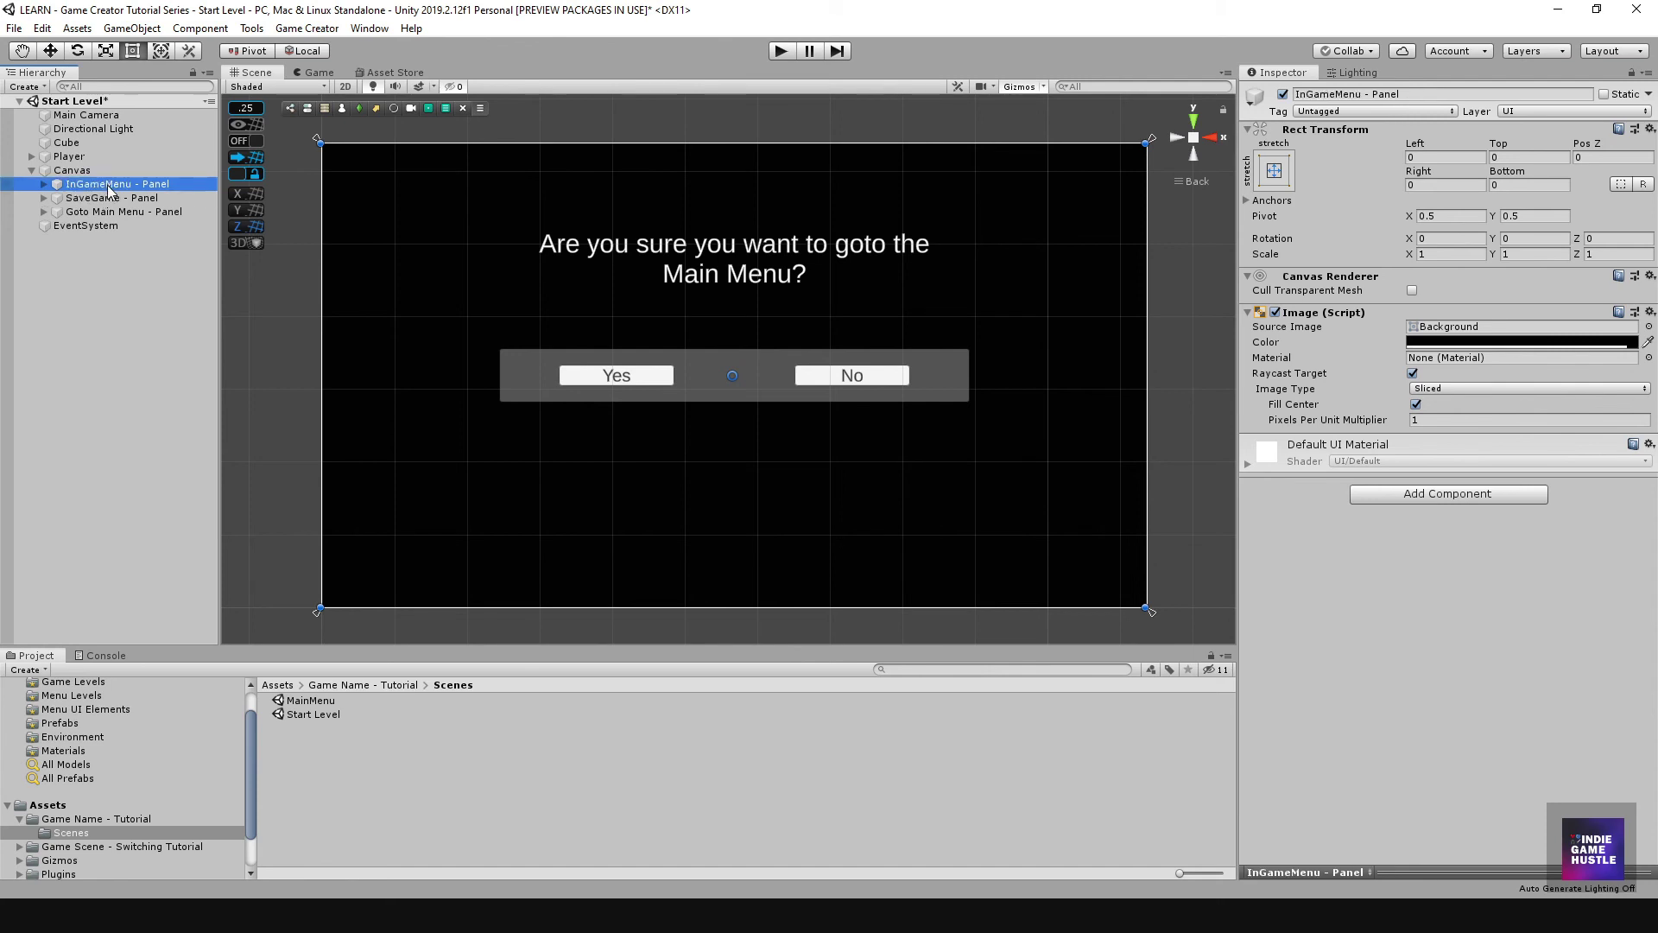
{"action": "left_click", "coordinate": [97, 213]}
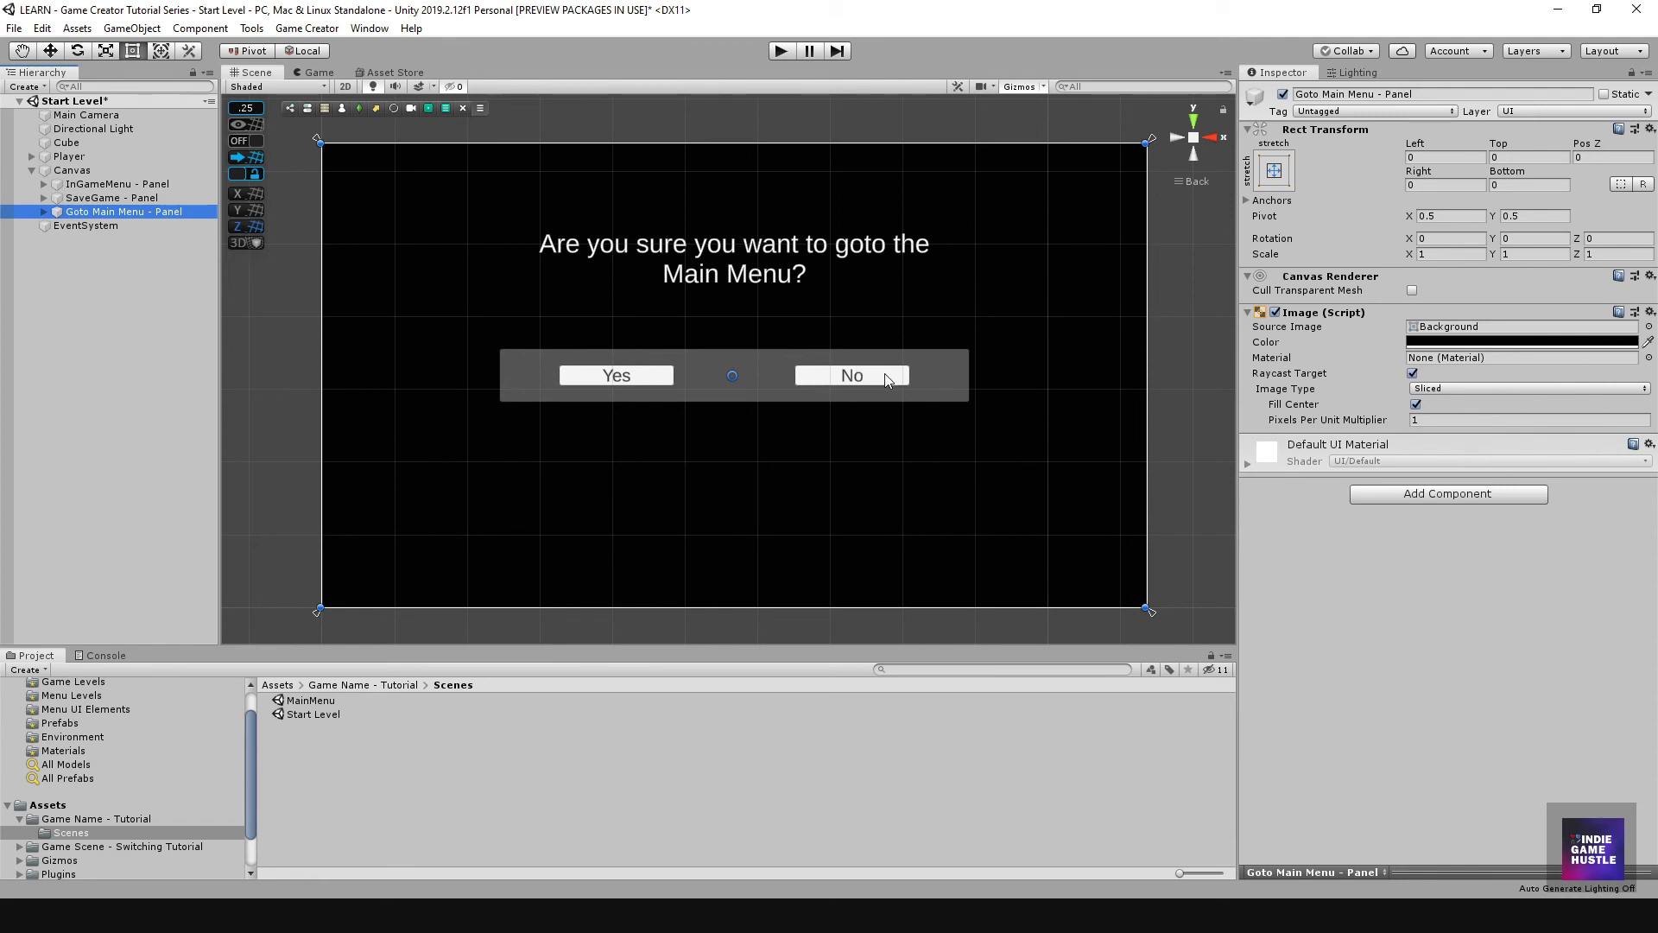
{"action": "left_click", "coordinate": [1284, 94]}
{"action": "left_click", "coordinate": [1283, 94]}
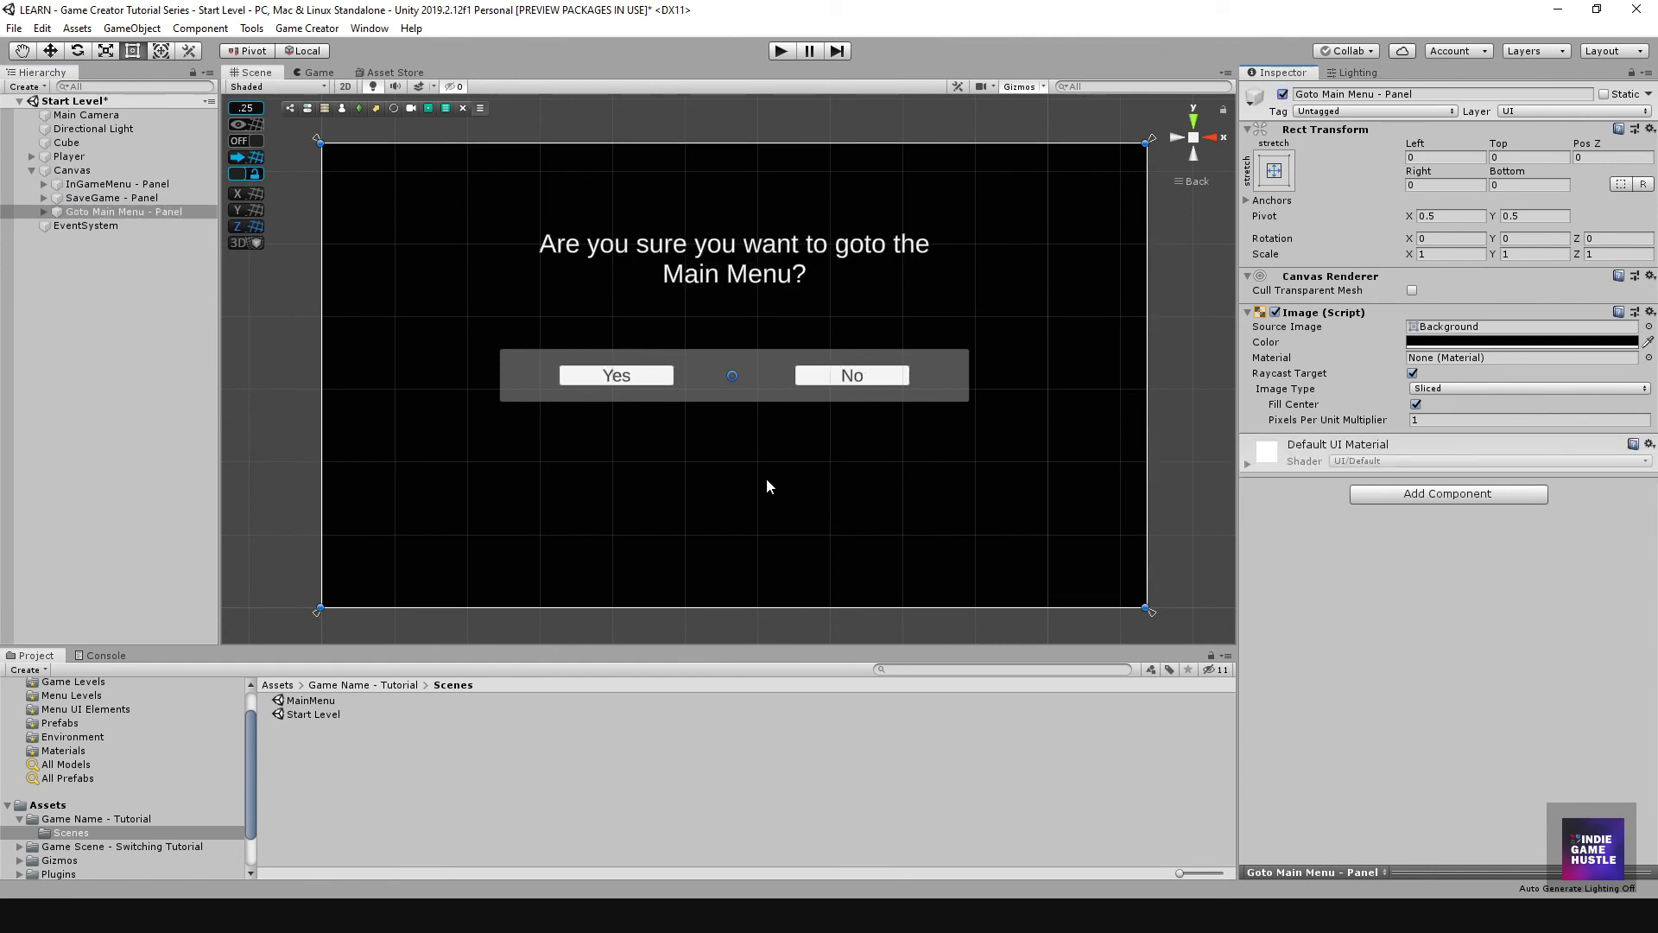
{"action": "left_click", "coordinate": [121, 187]}
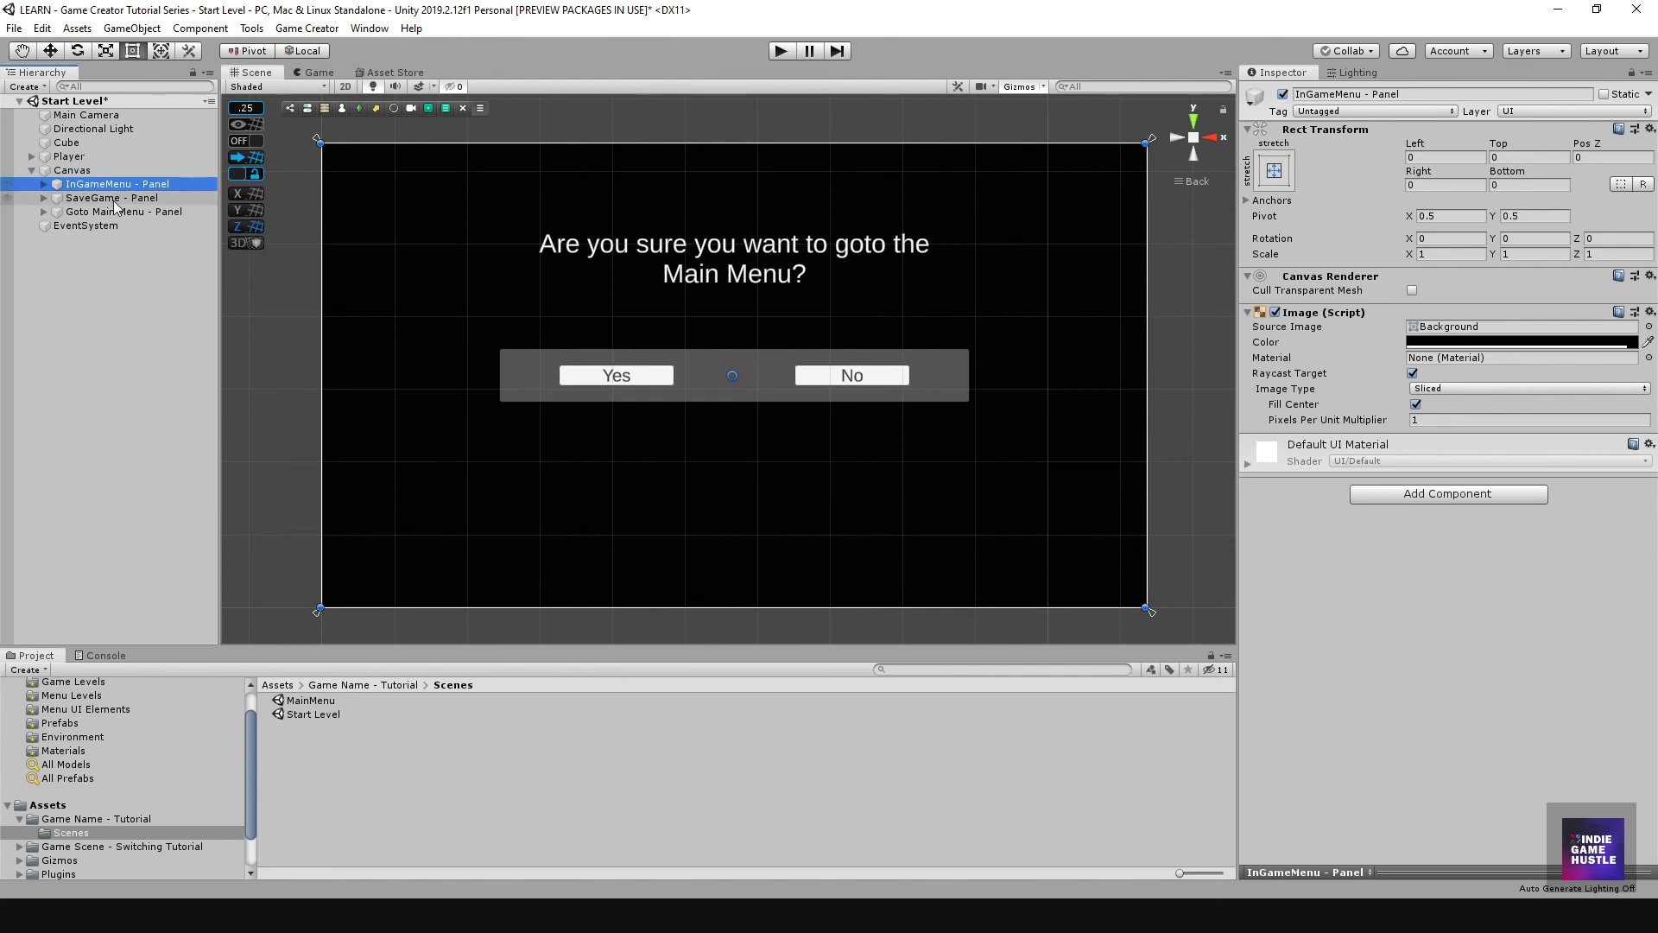
{"action": "left_click", "coordinate": [123, 211]}
{"action": "left_click", "coordinate": [1282, 94]}
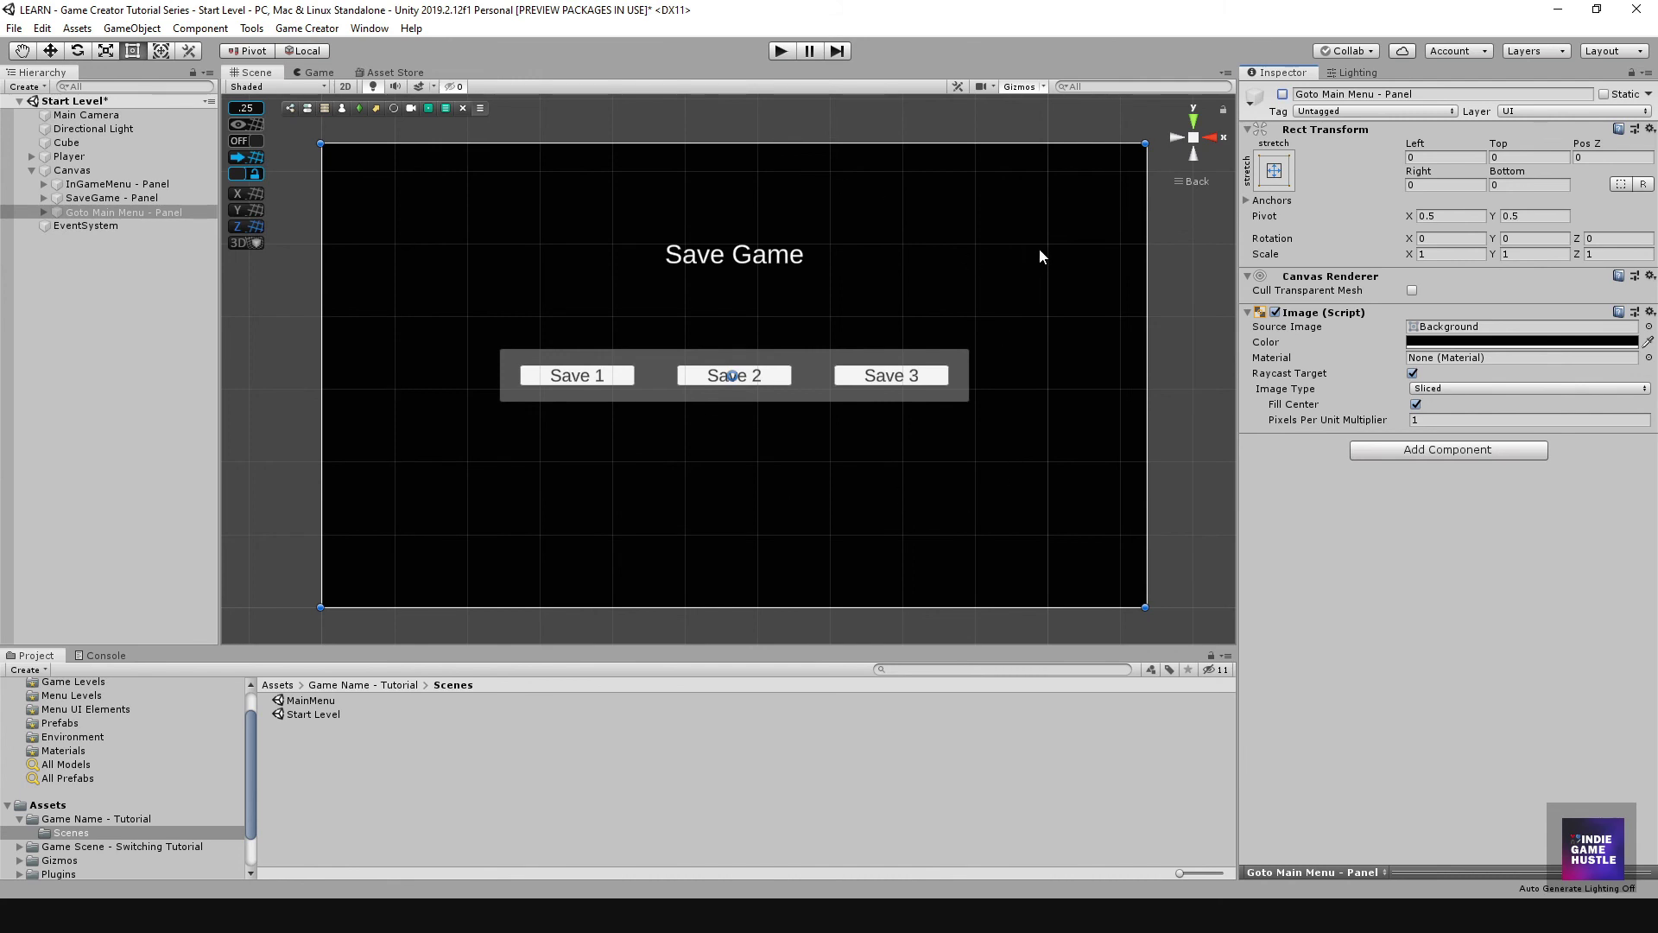
Step: Add a UI Button - TextMeshPro inside SaveGame - Panel and move it below the Save row
{"action": "left_click", "coordinate": [92, 198]}
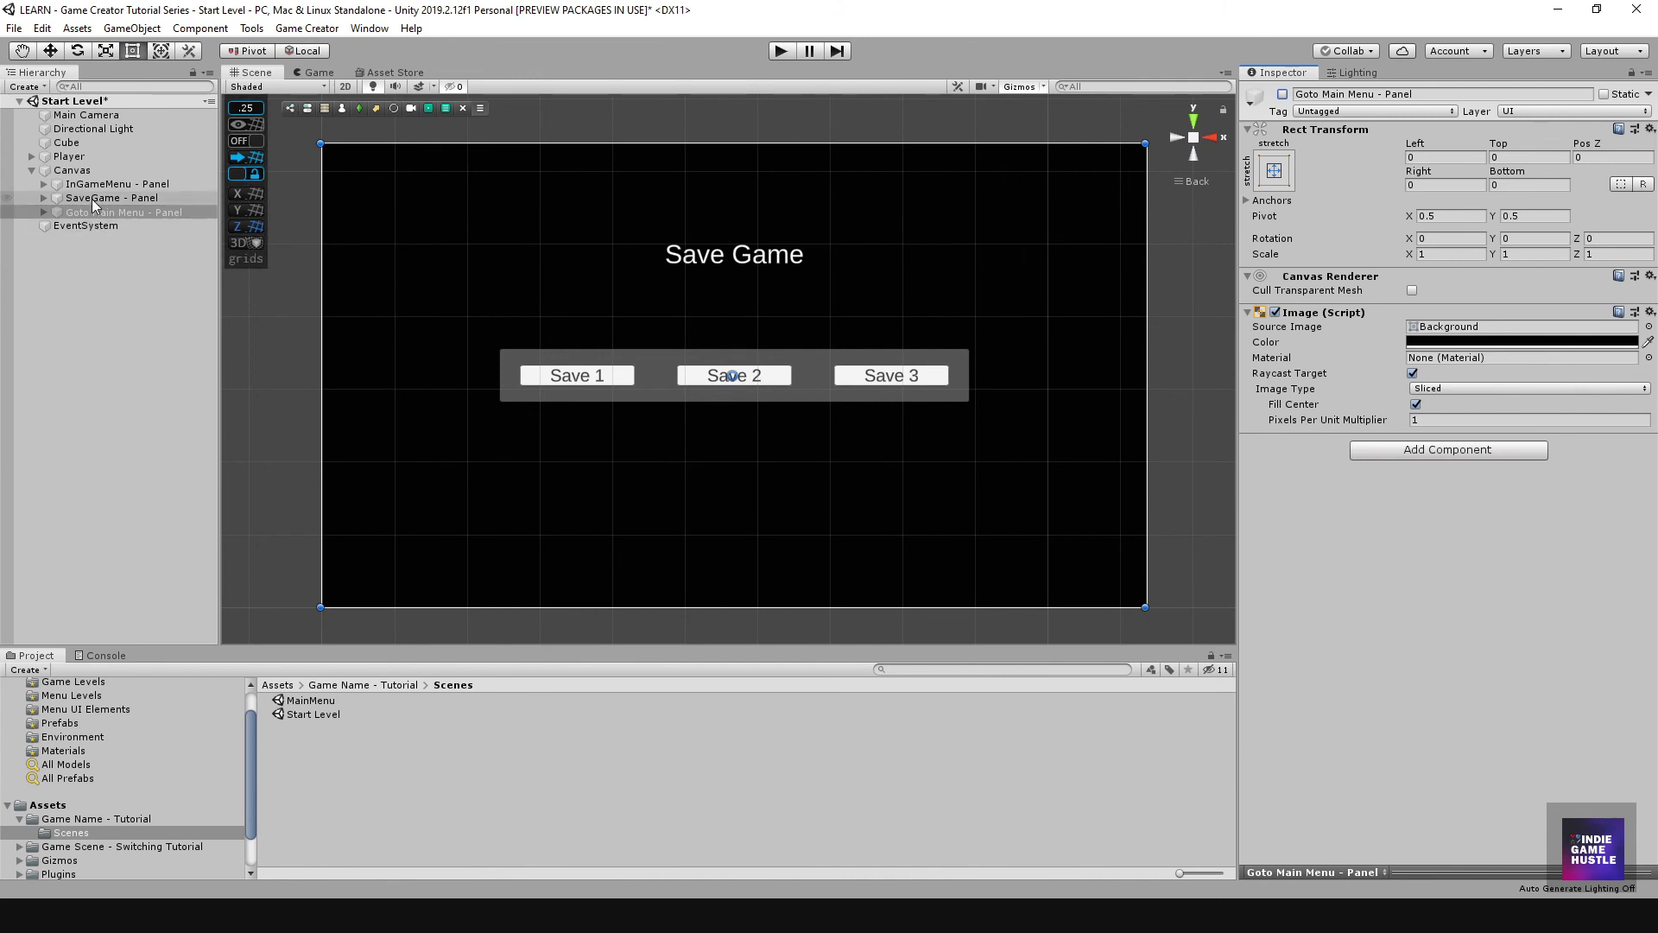
{"action": "left_click", "coordinate": [43, 198]}
{"action": "left_click", "coordinate": [103, 225]}
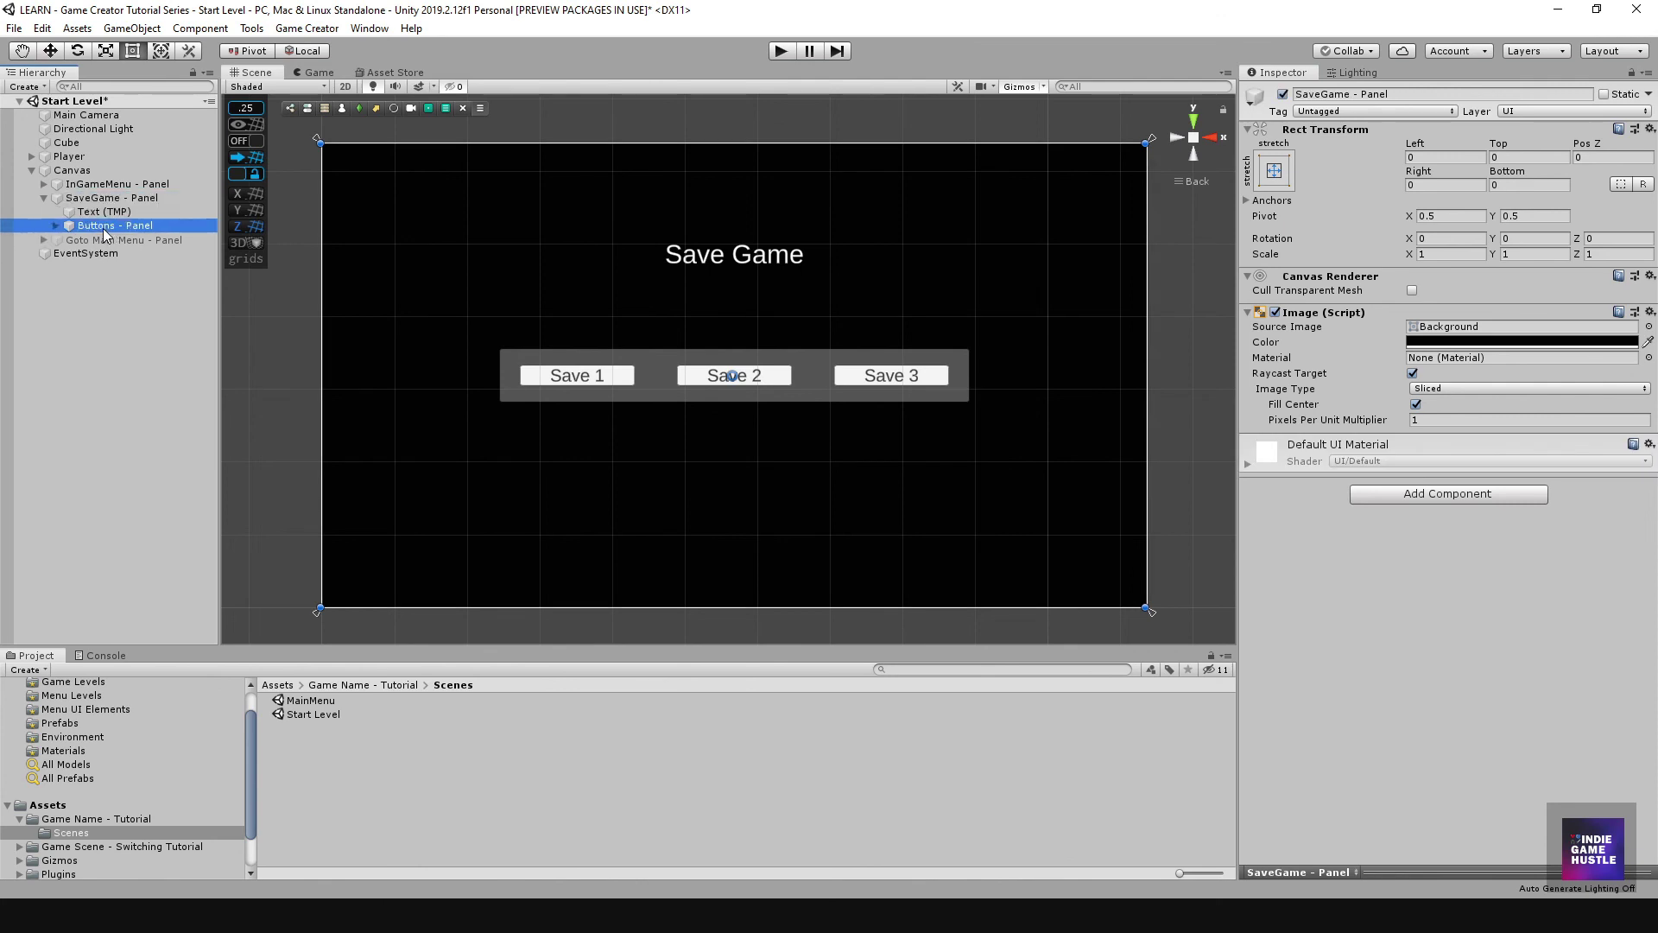
{"action": "left_click", "coordinate": [103, 198]}
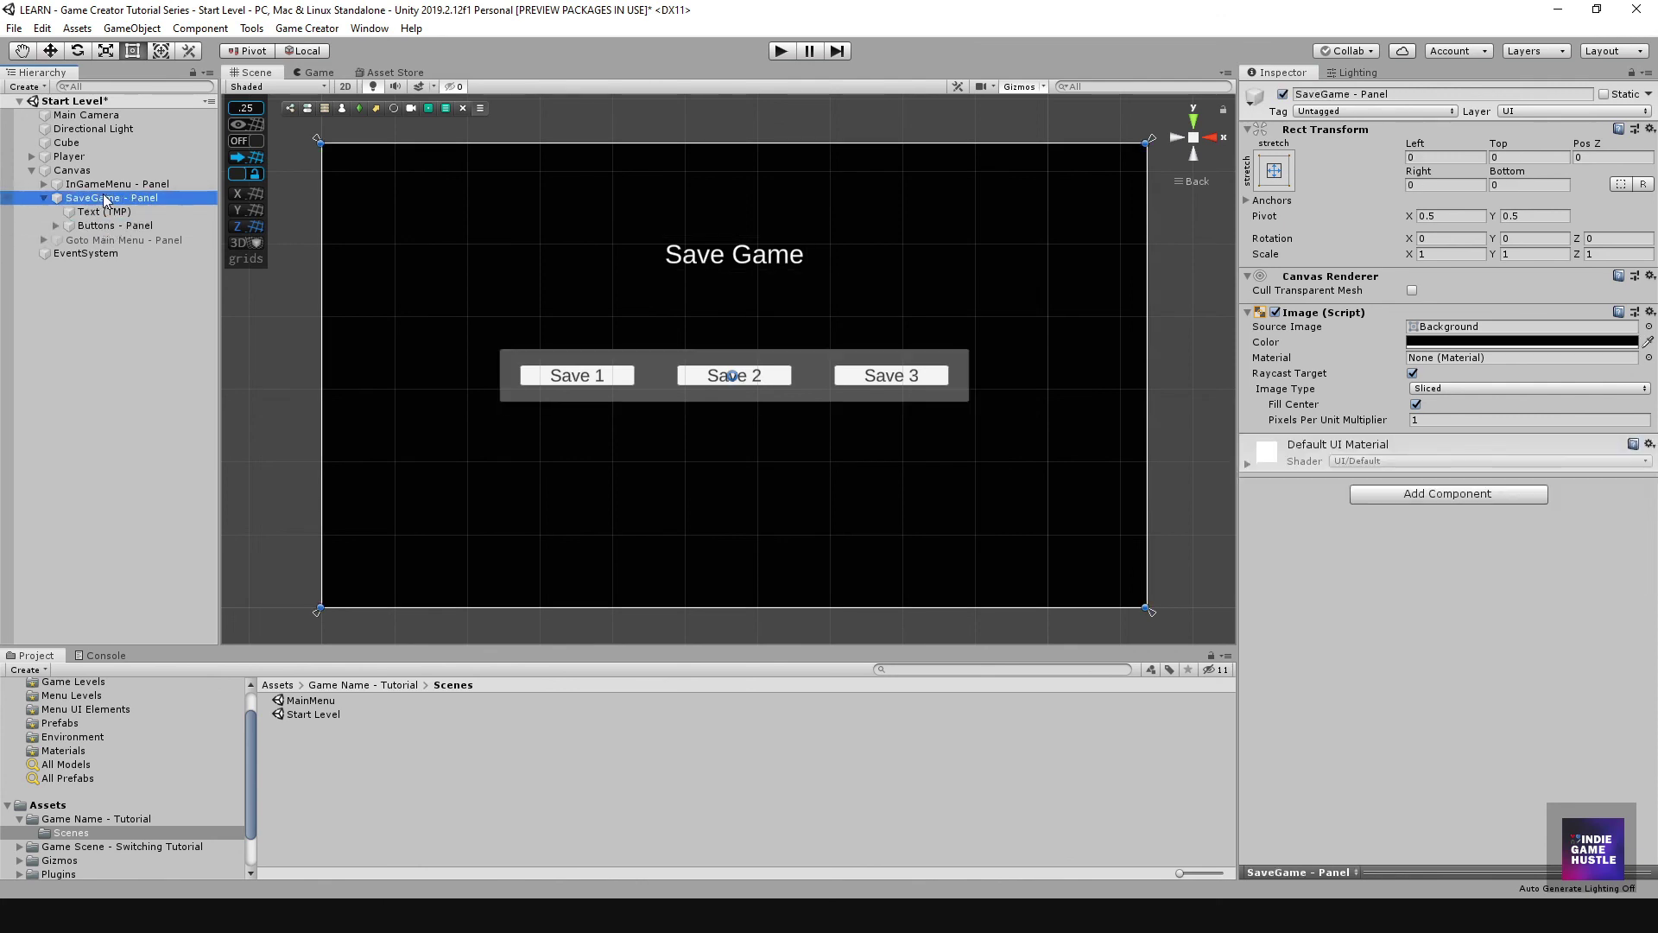
{"action": "right_click", "coordinate": [103, 198]}
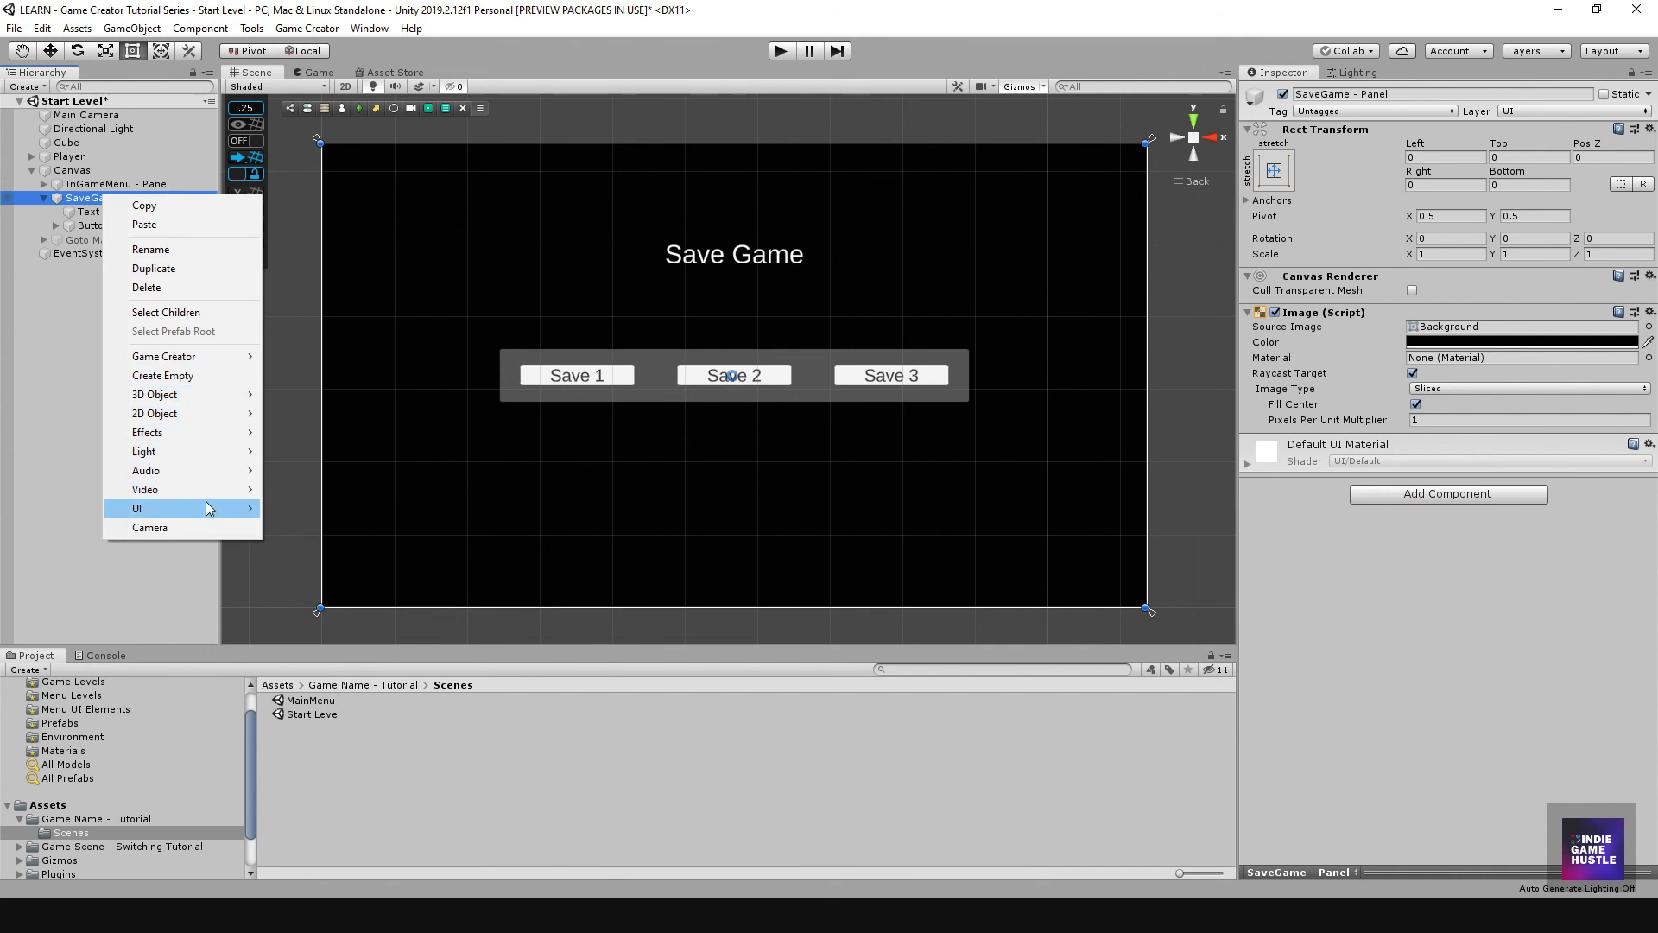
{"action": "mouse_move", "coordinate": [207, 508]}
{"action": "left_click", "coordinate": [375, 603]}
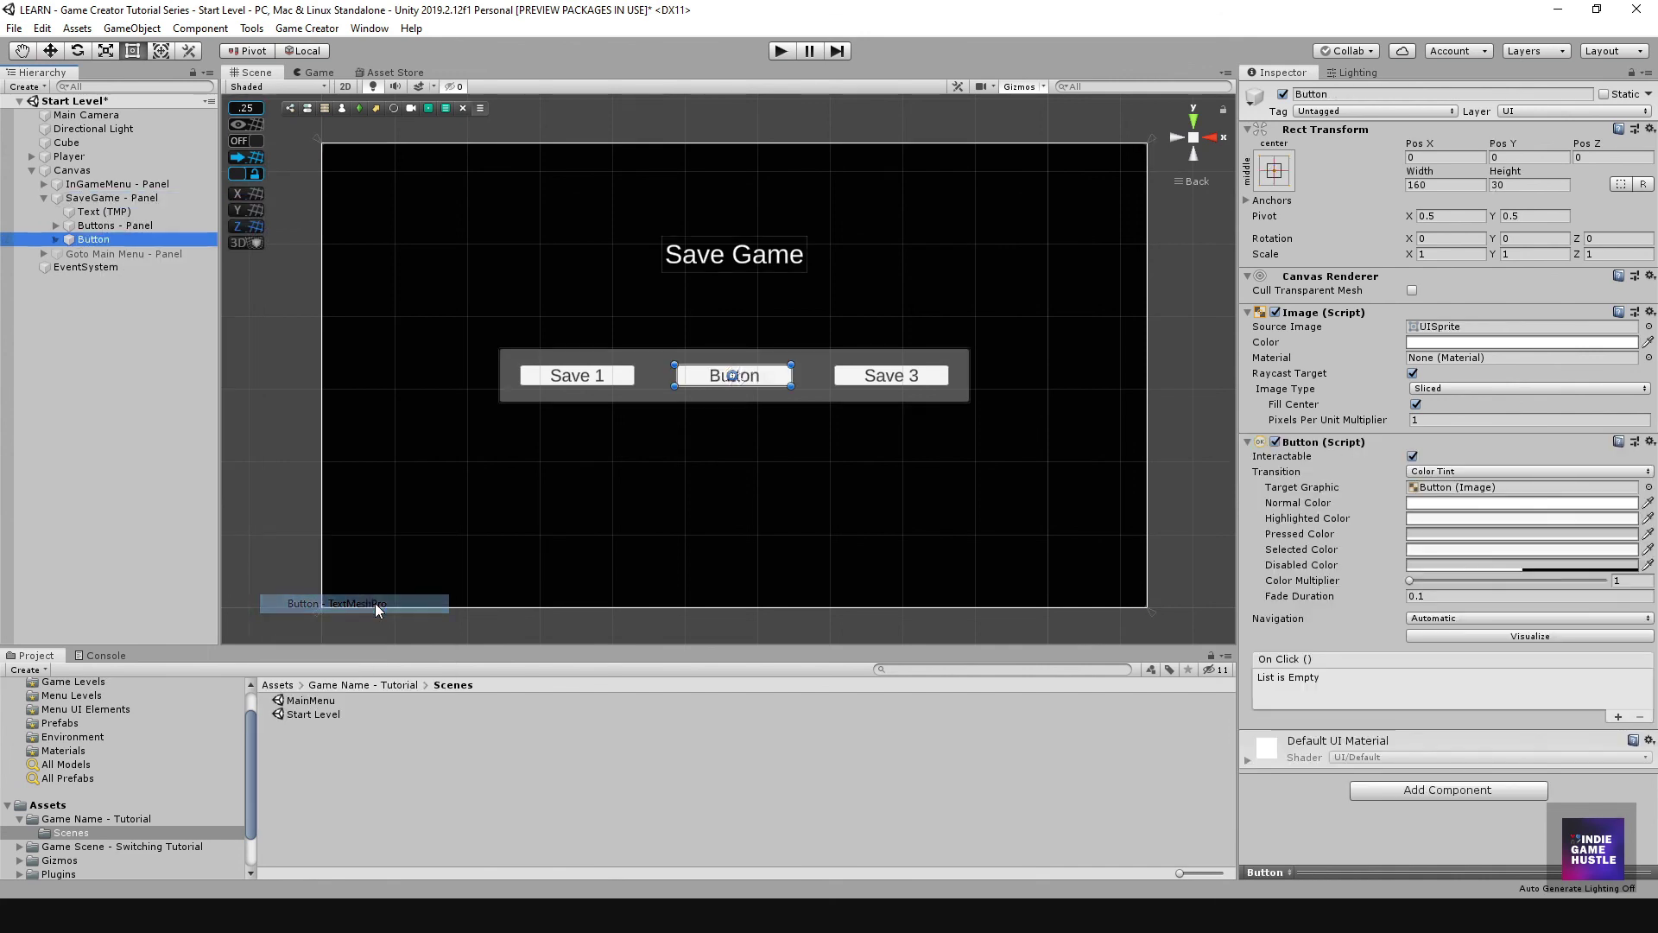
{"action": "left_click_drag", "start_coordinate": [686, 376], "coordinate": [688, 499]}
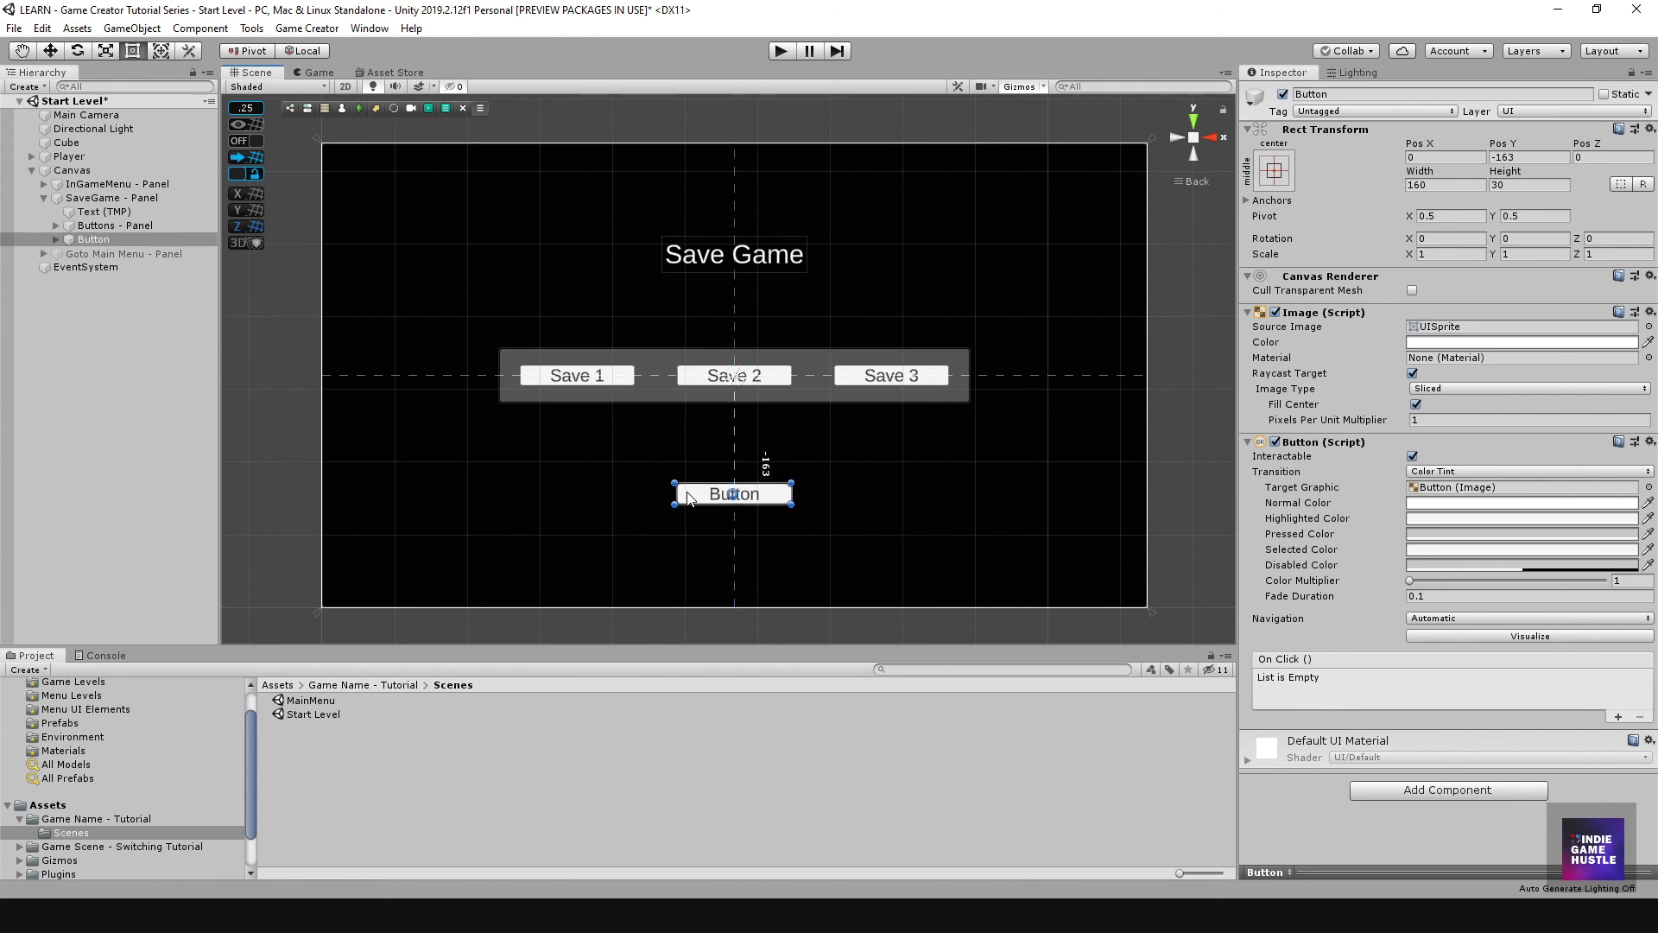
Step: Rename the new button 'Back - BTN' and set its label text to 'Back'
{"action": "left_click", "coordinate": [52, 240]}
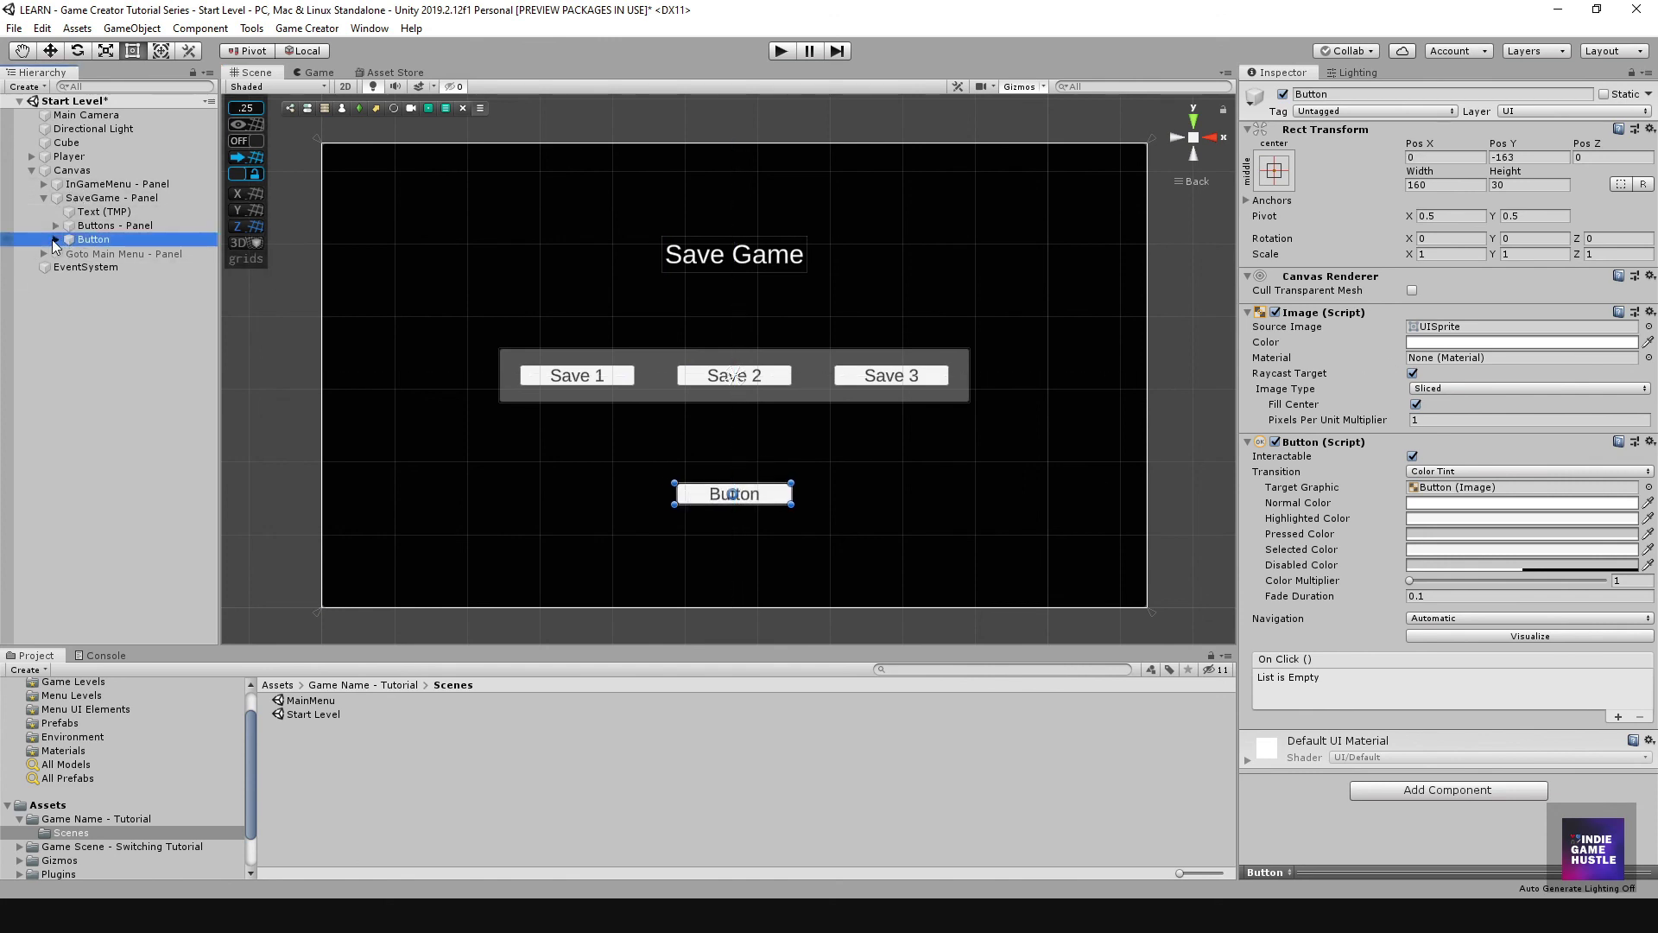
{"action": "left_click", "coordinate": [55, 239]}
{"action": "left_click", "coordinate": [85, 244]}
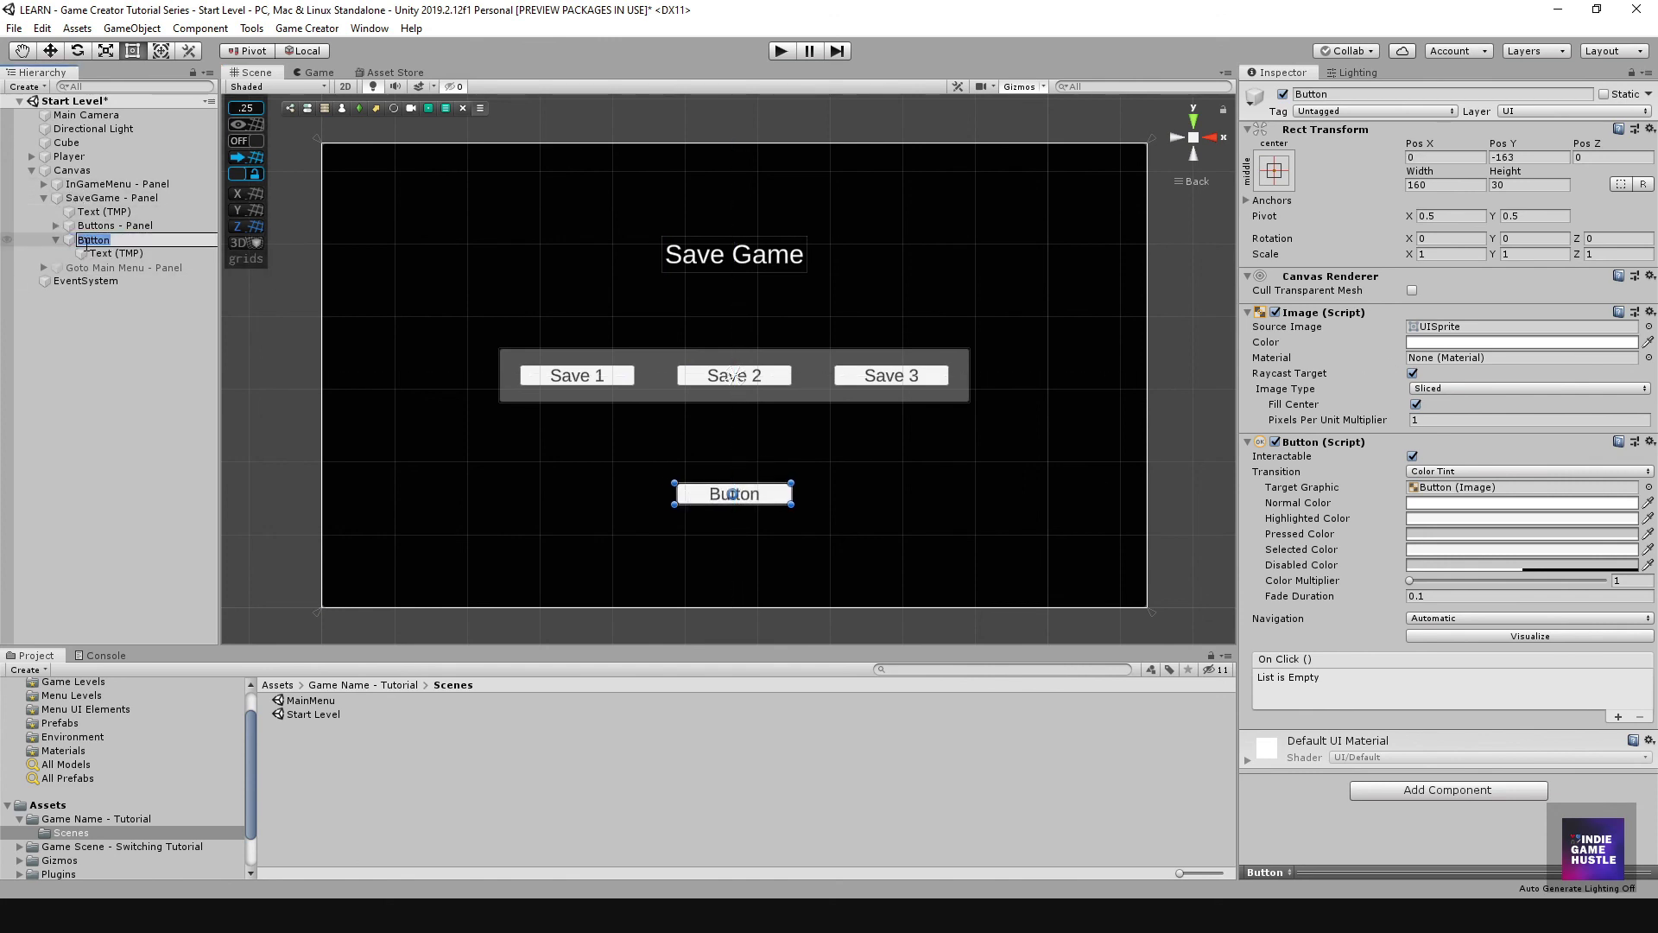
{"action": "type", "text": "Back - BTN"}
{"action": "key", "text": "Return"}
{"action": "left_click", "coordinate": [95, 252]}
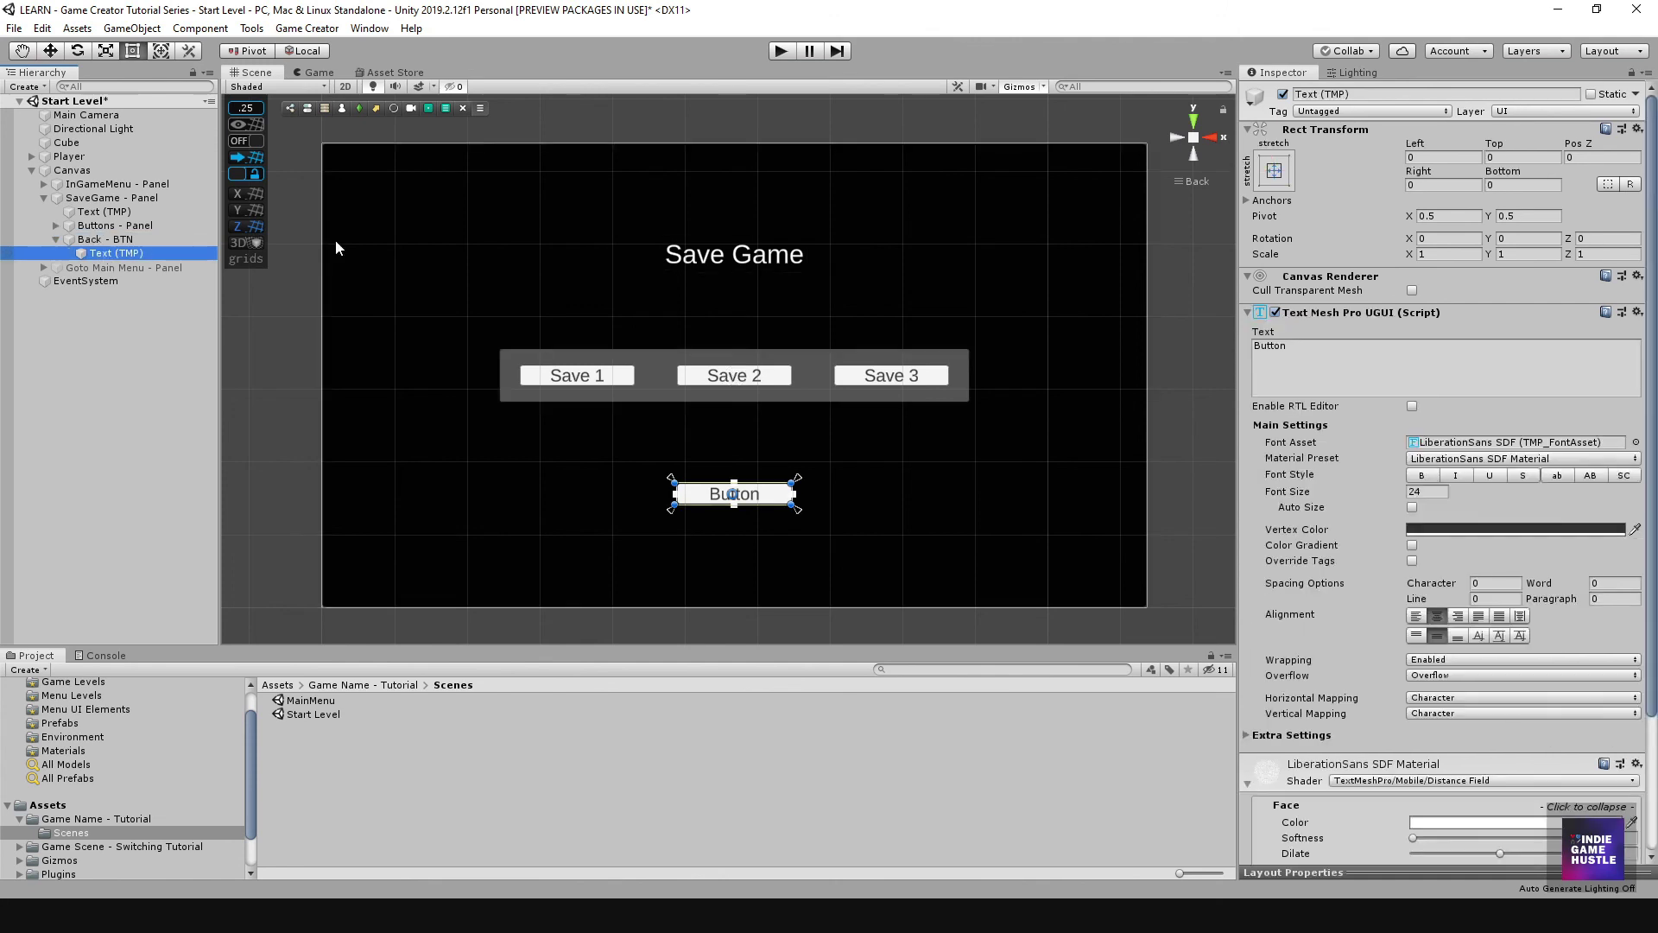
{"action": "left_click", "coordinate": [1338, 374]}
{"action": "type", "text": "Back"}
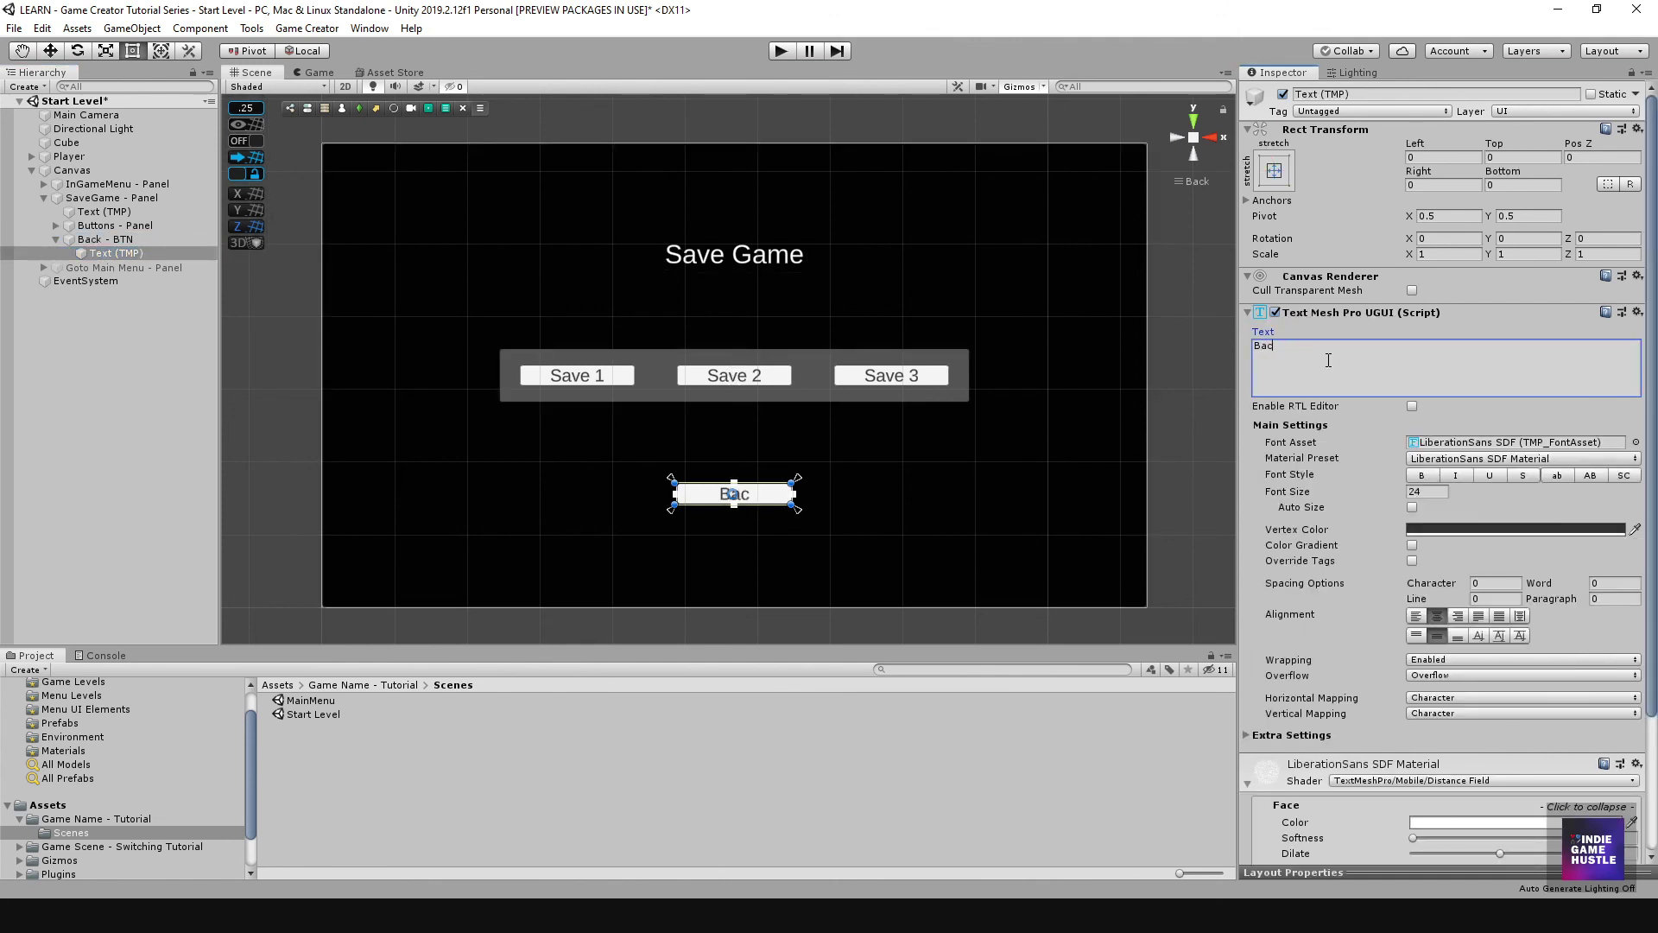
{"action": "left_click", "coordinate": [171, 382]}
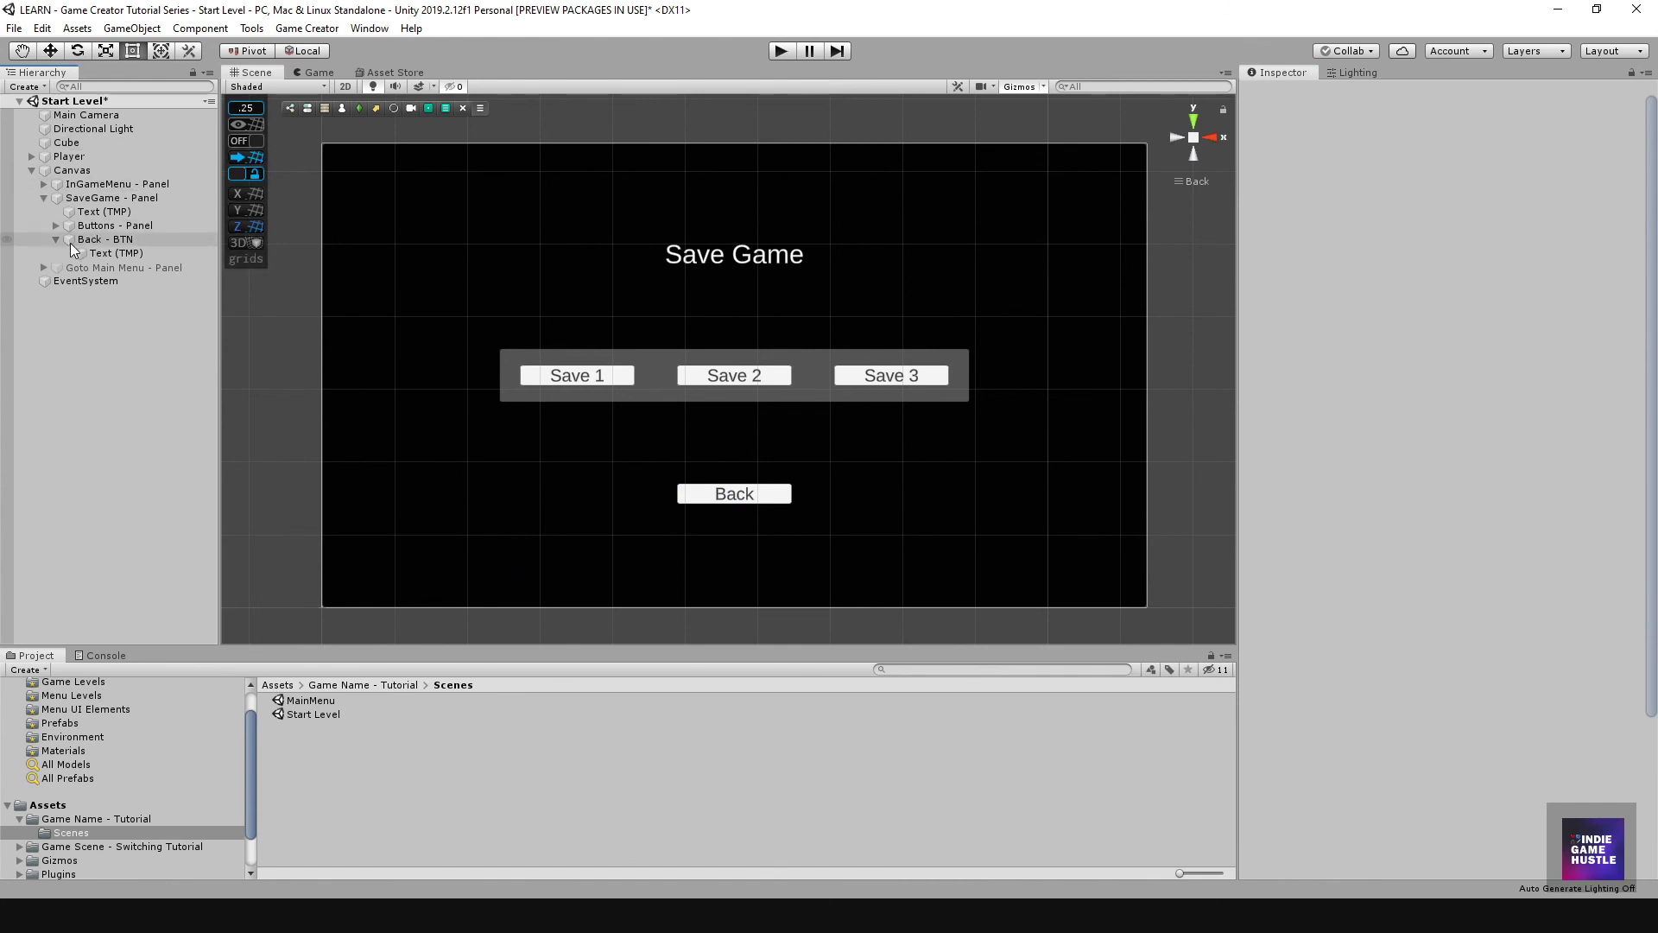
Step: Review the SaveGame panel's children: Back button, Buttons panel, Save Game title, Goto Main Menu panel
{"action": "left_click", "coordinate": [107, 252]}
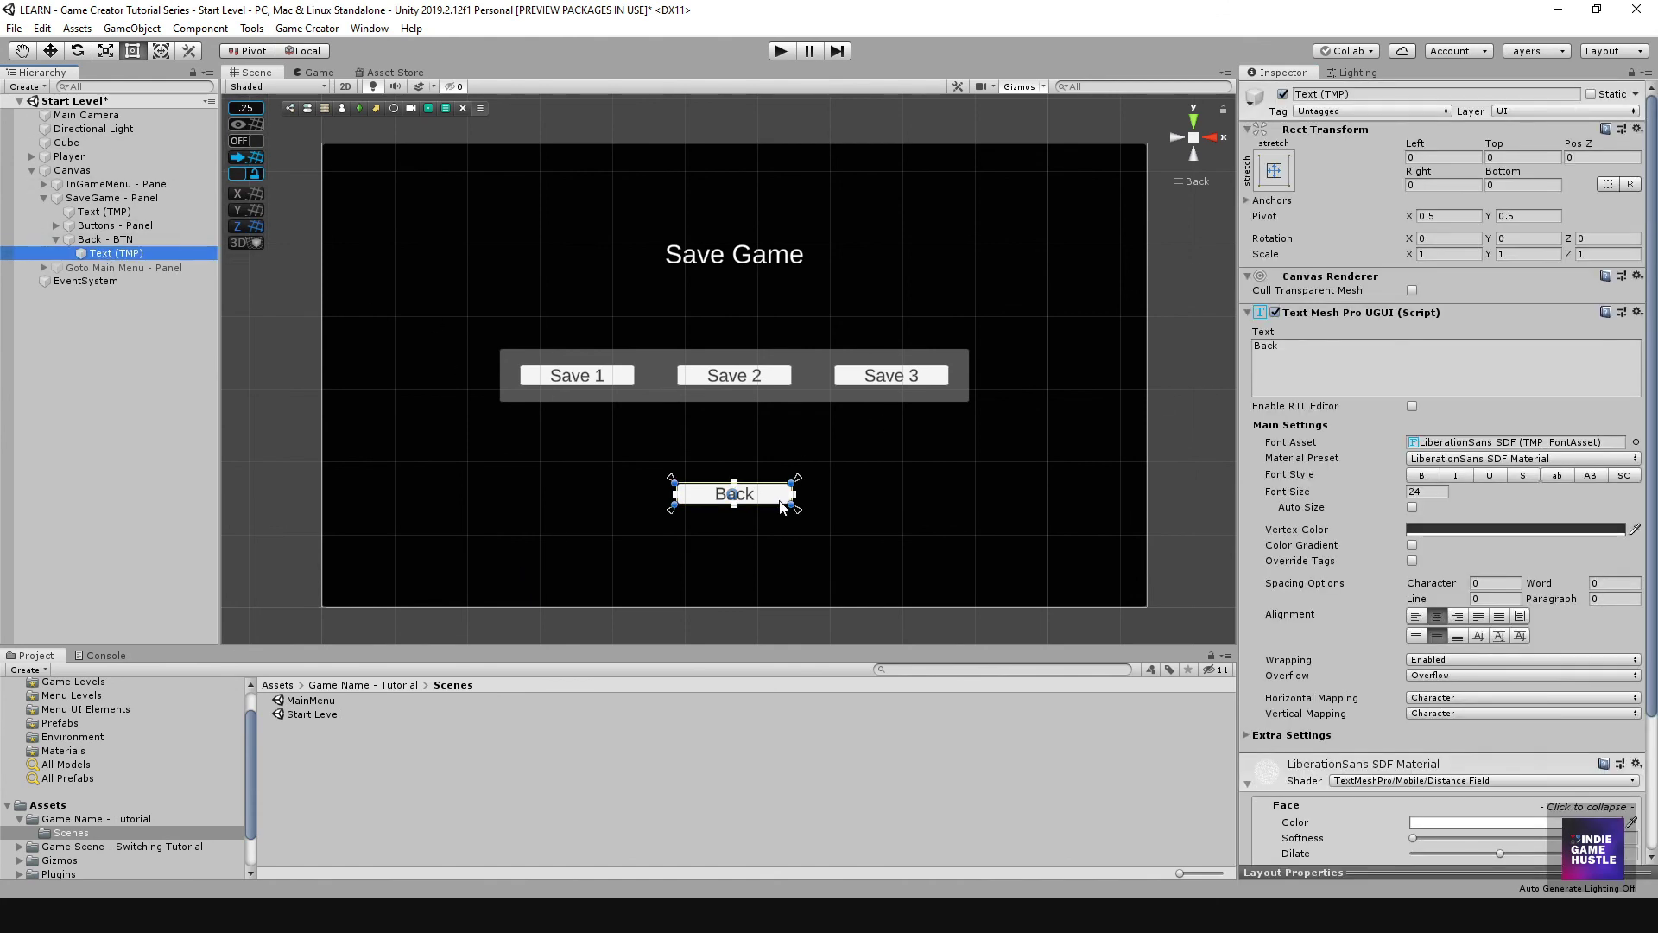
{"action": "left_click", "coordinate": [105, 242]}
{"action": "left_click", "coordinate": [55, 241]}
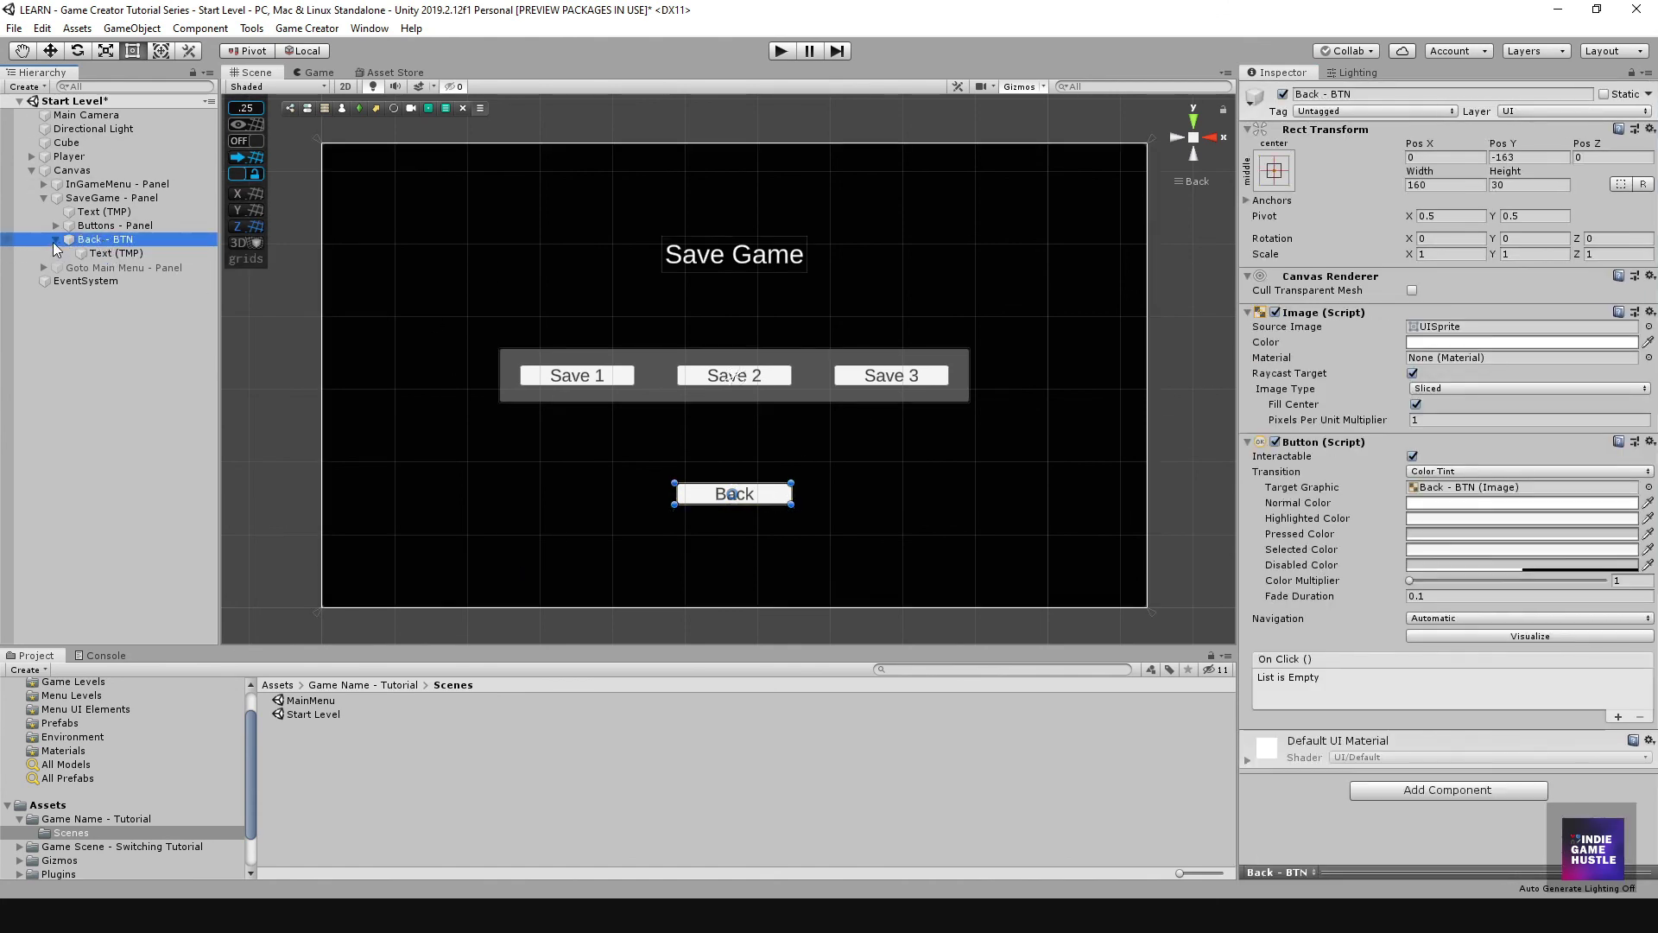
{"action": "left_click", "coordinate": [126, 226]}
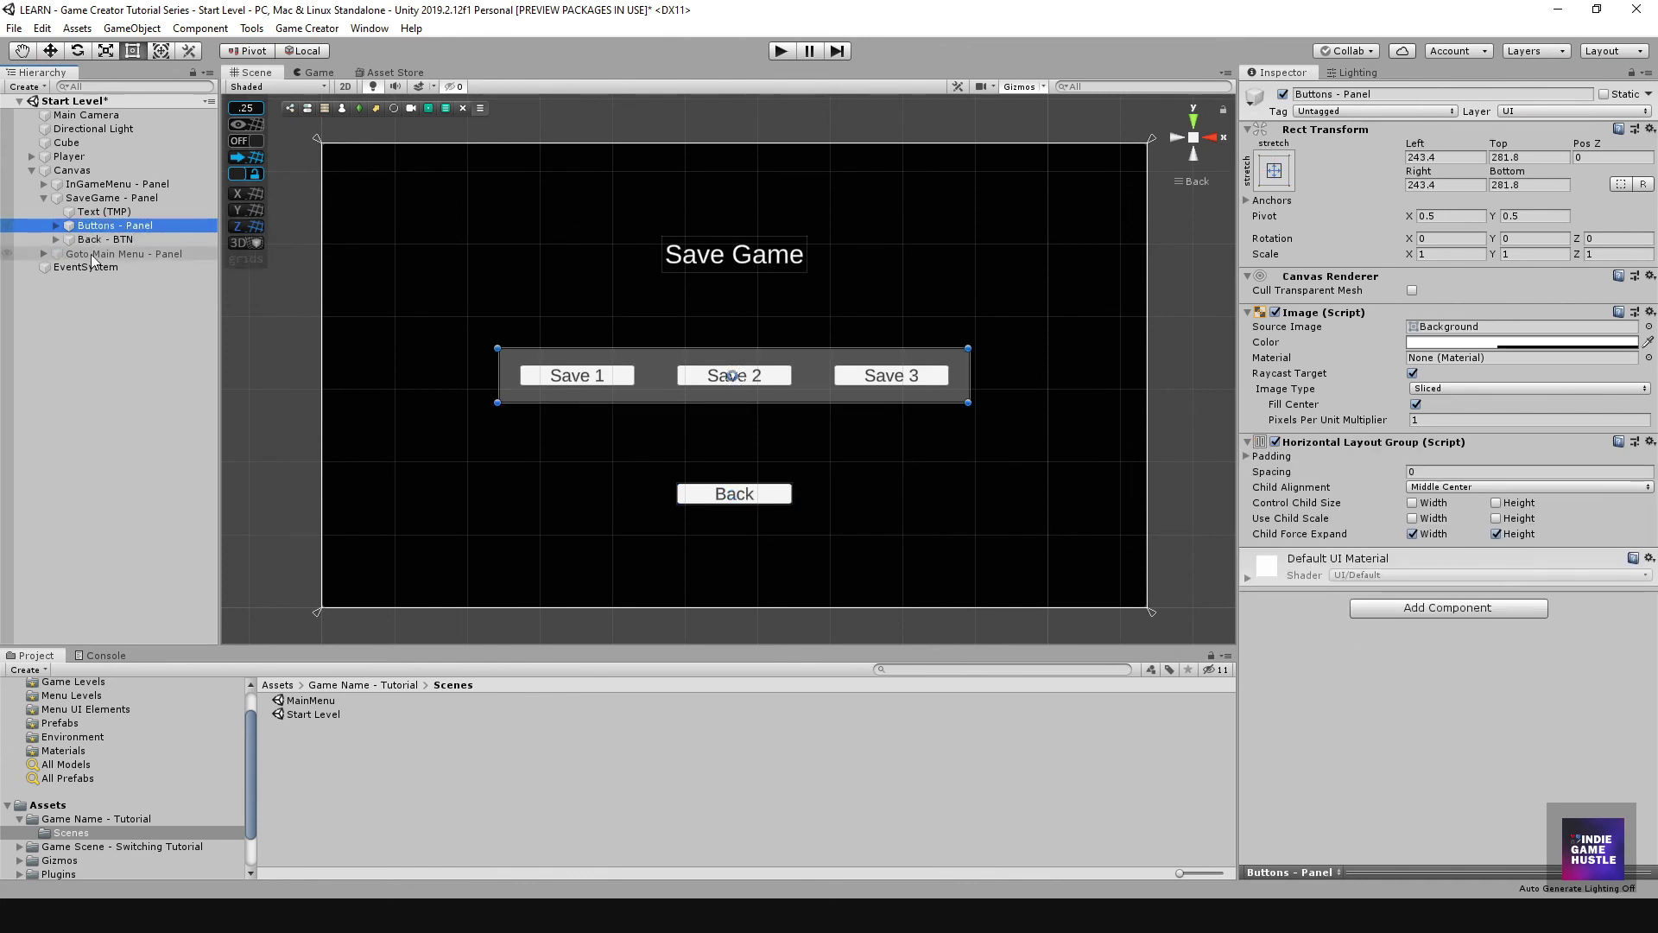
{"action": "left_click", "coordinate": [102, 209]}
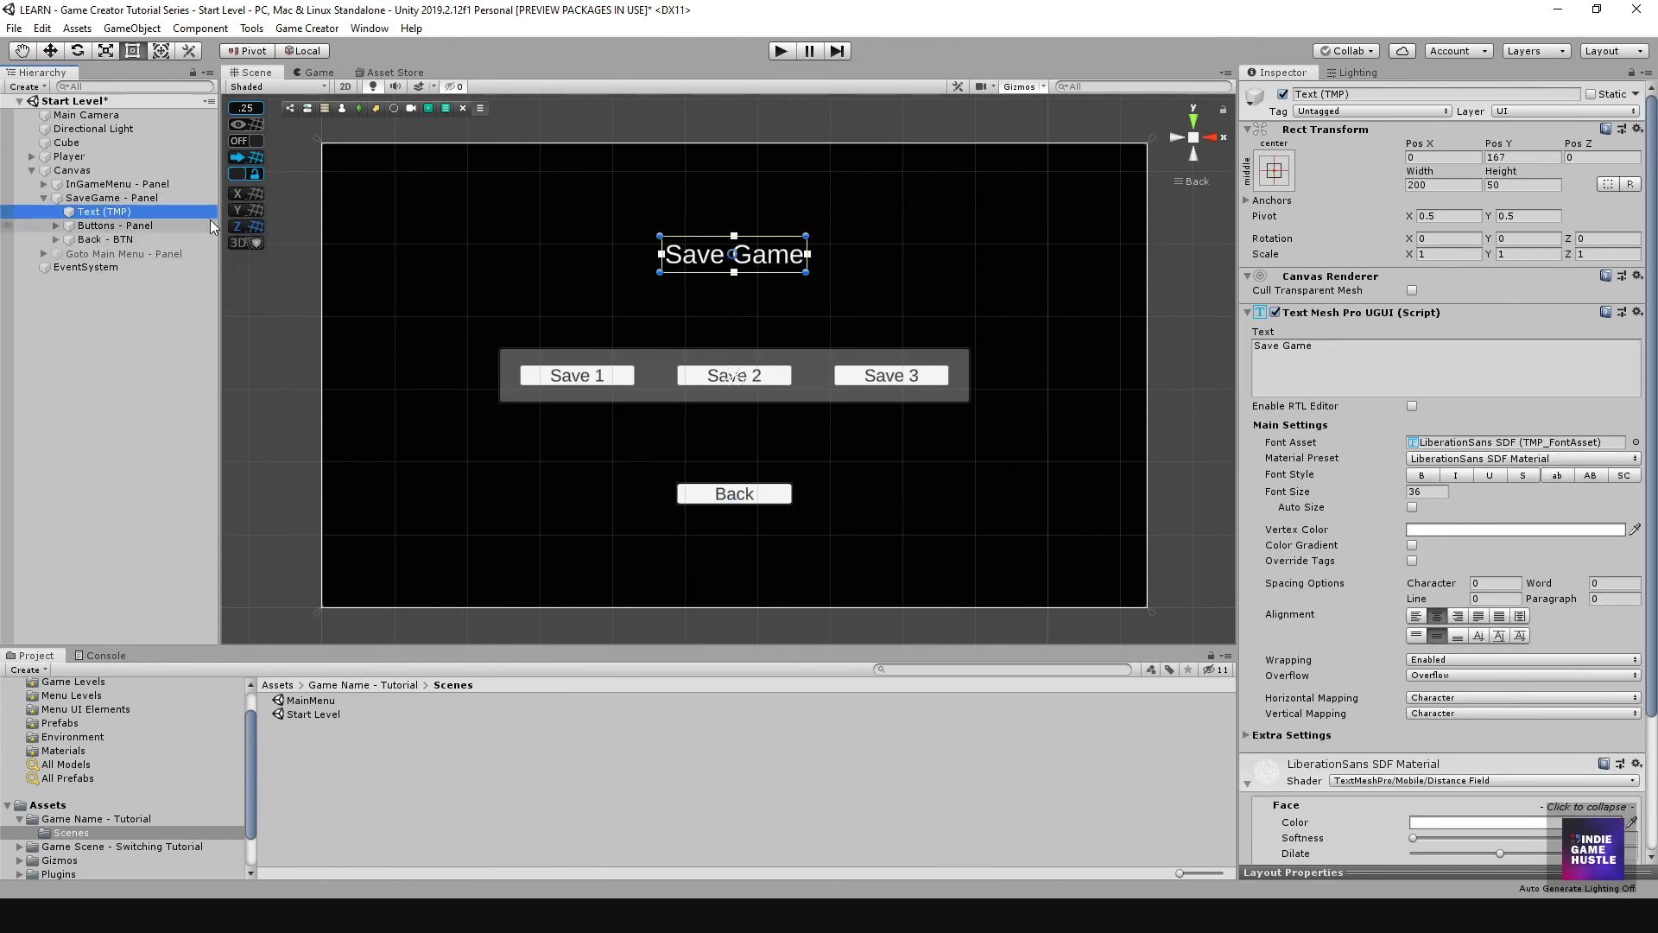
{"action": "left_click", "coordinate": [91, 199]}
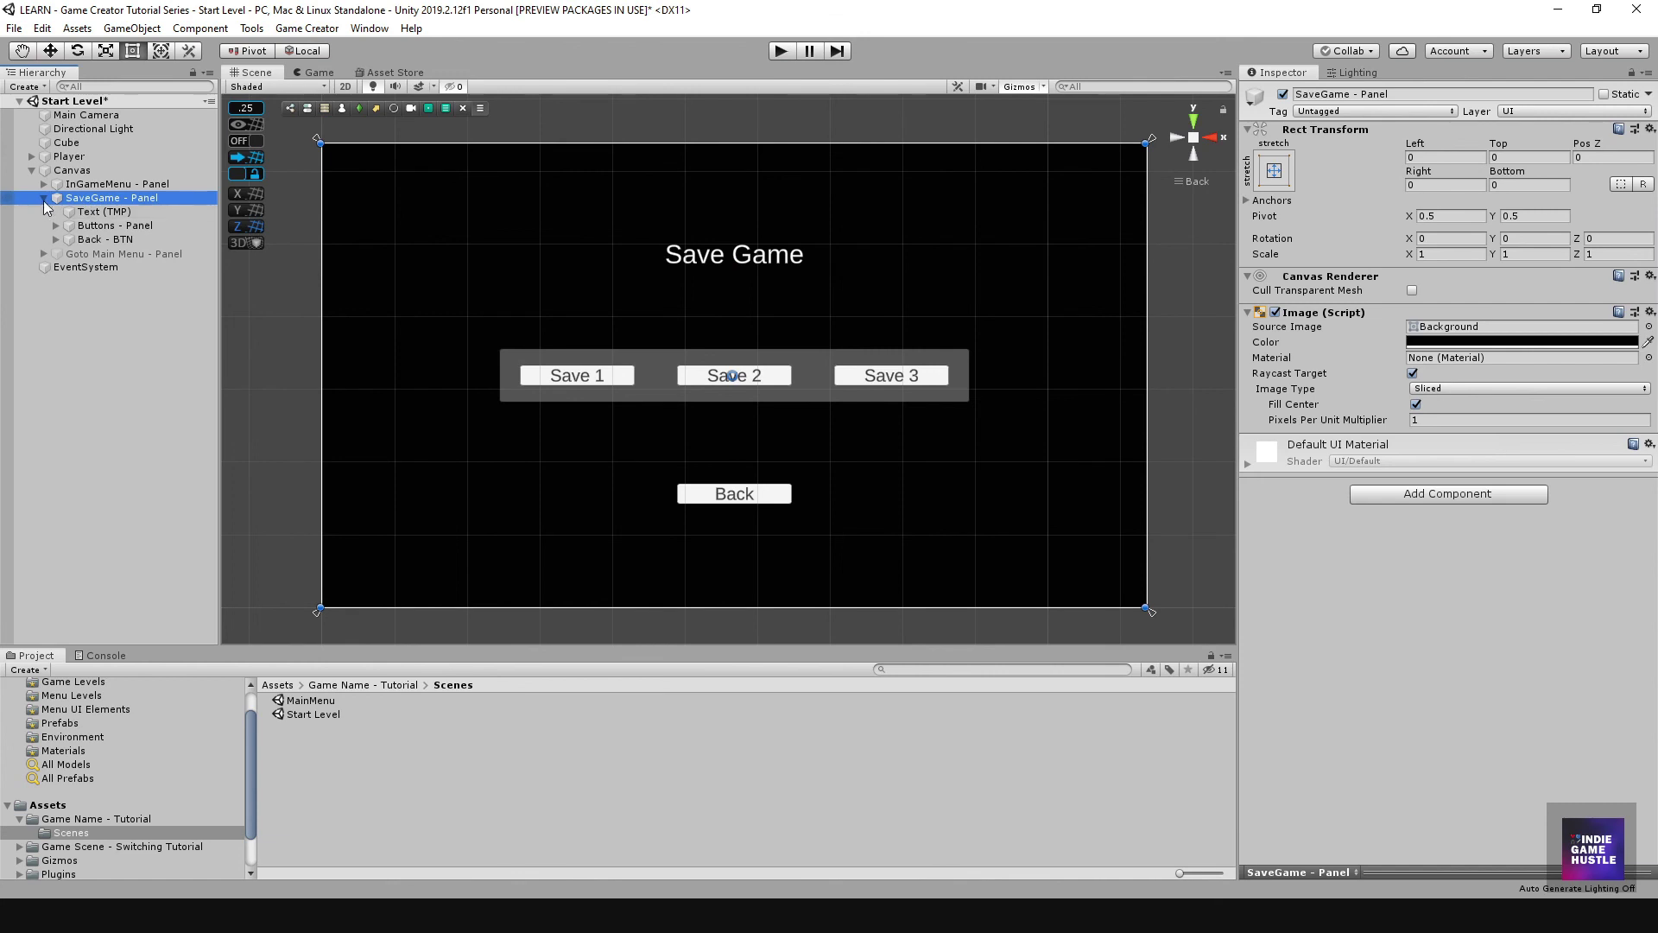
{"action": "left_click", "coordinate": [91, 240]}
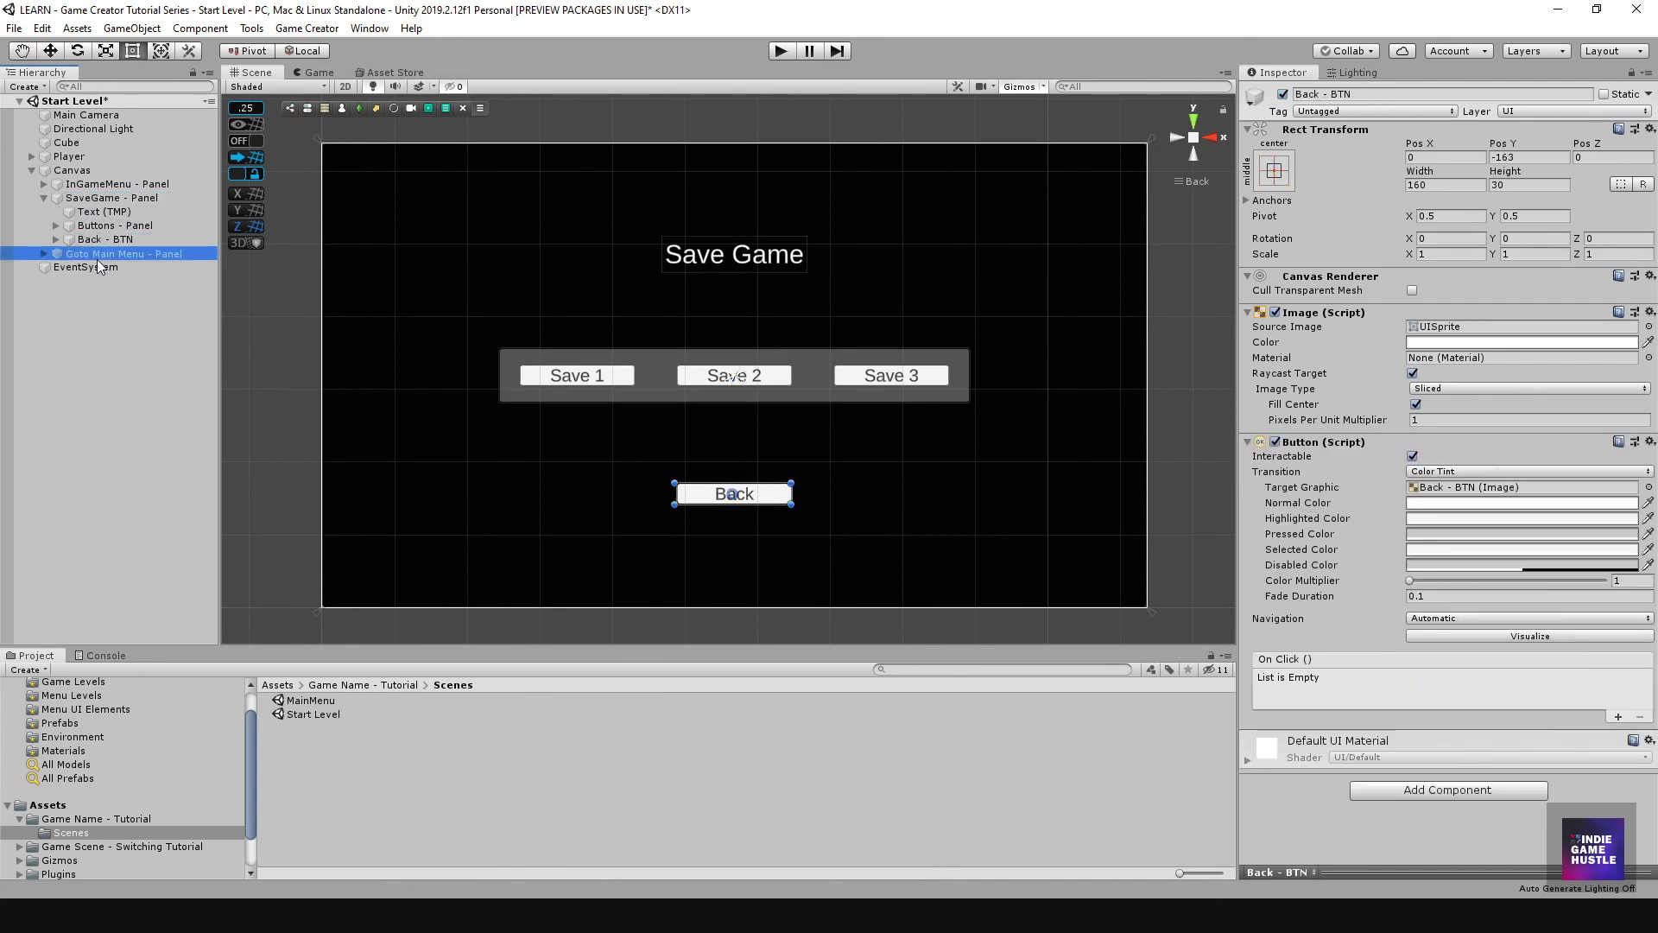
{"action": "left_click", "coordinate": [97, 255]}
Step: Collapse SaveGame - Panel and deactivate it in the Inspector
{"action": "left_click", "coordinate": [42, 198]}
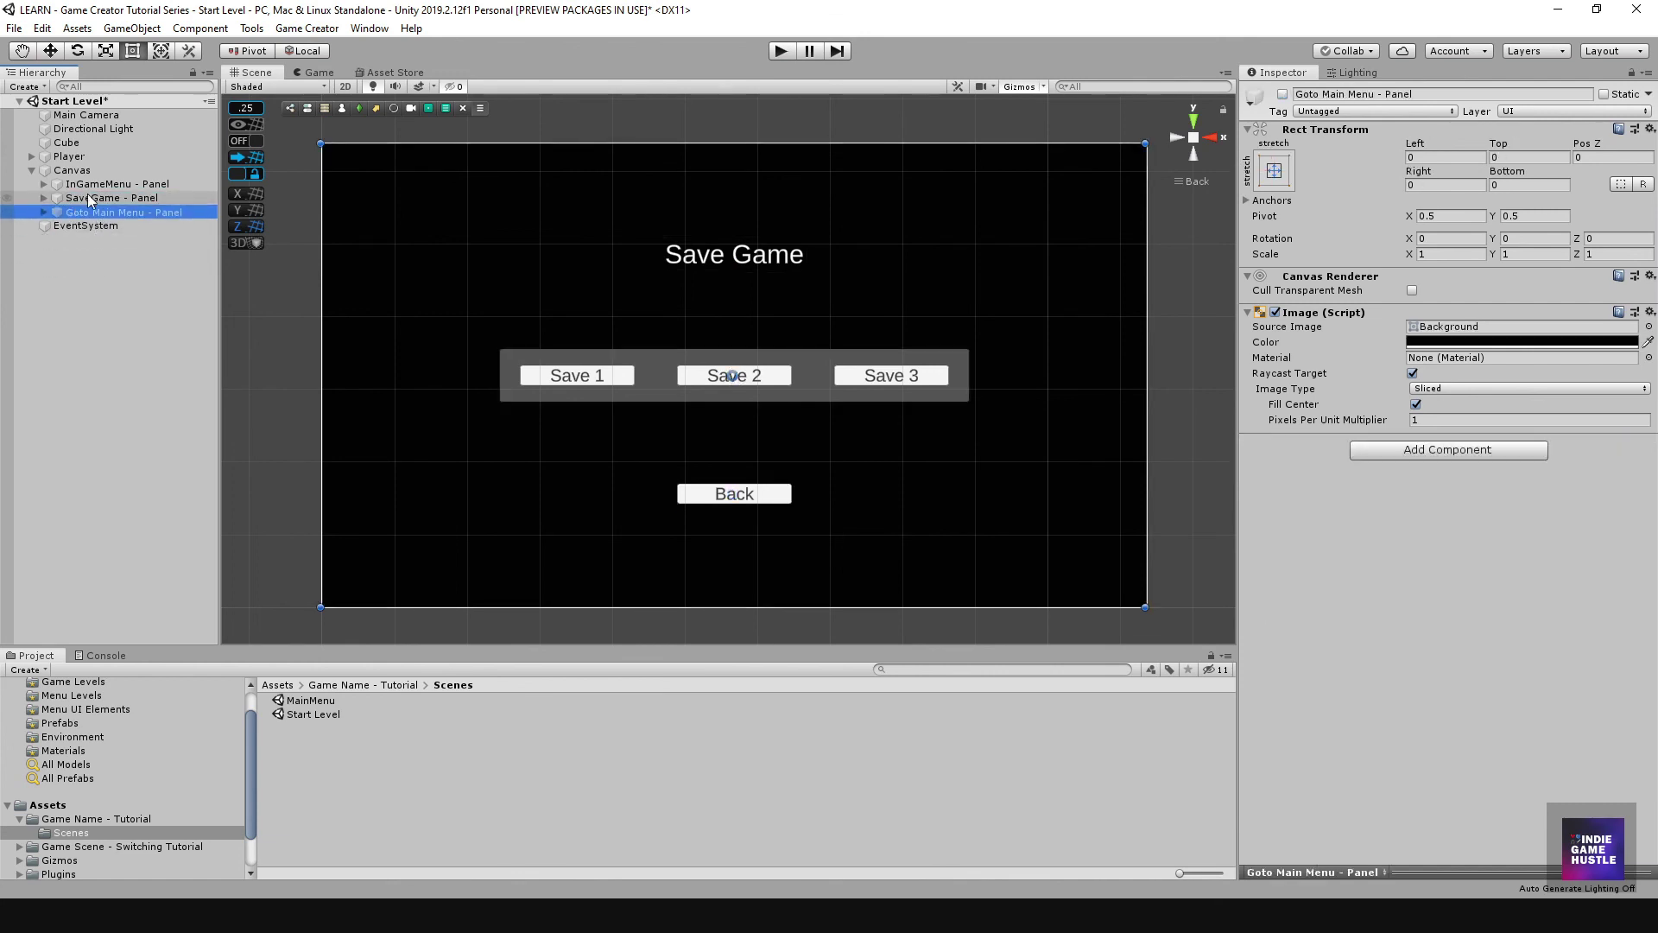
{"action": "left_click", "coordinate": [86, 197]}
{"action": "left_click", "coordinate": [1282, 93]}
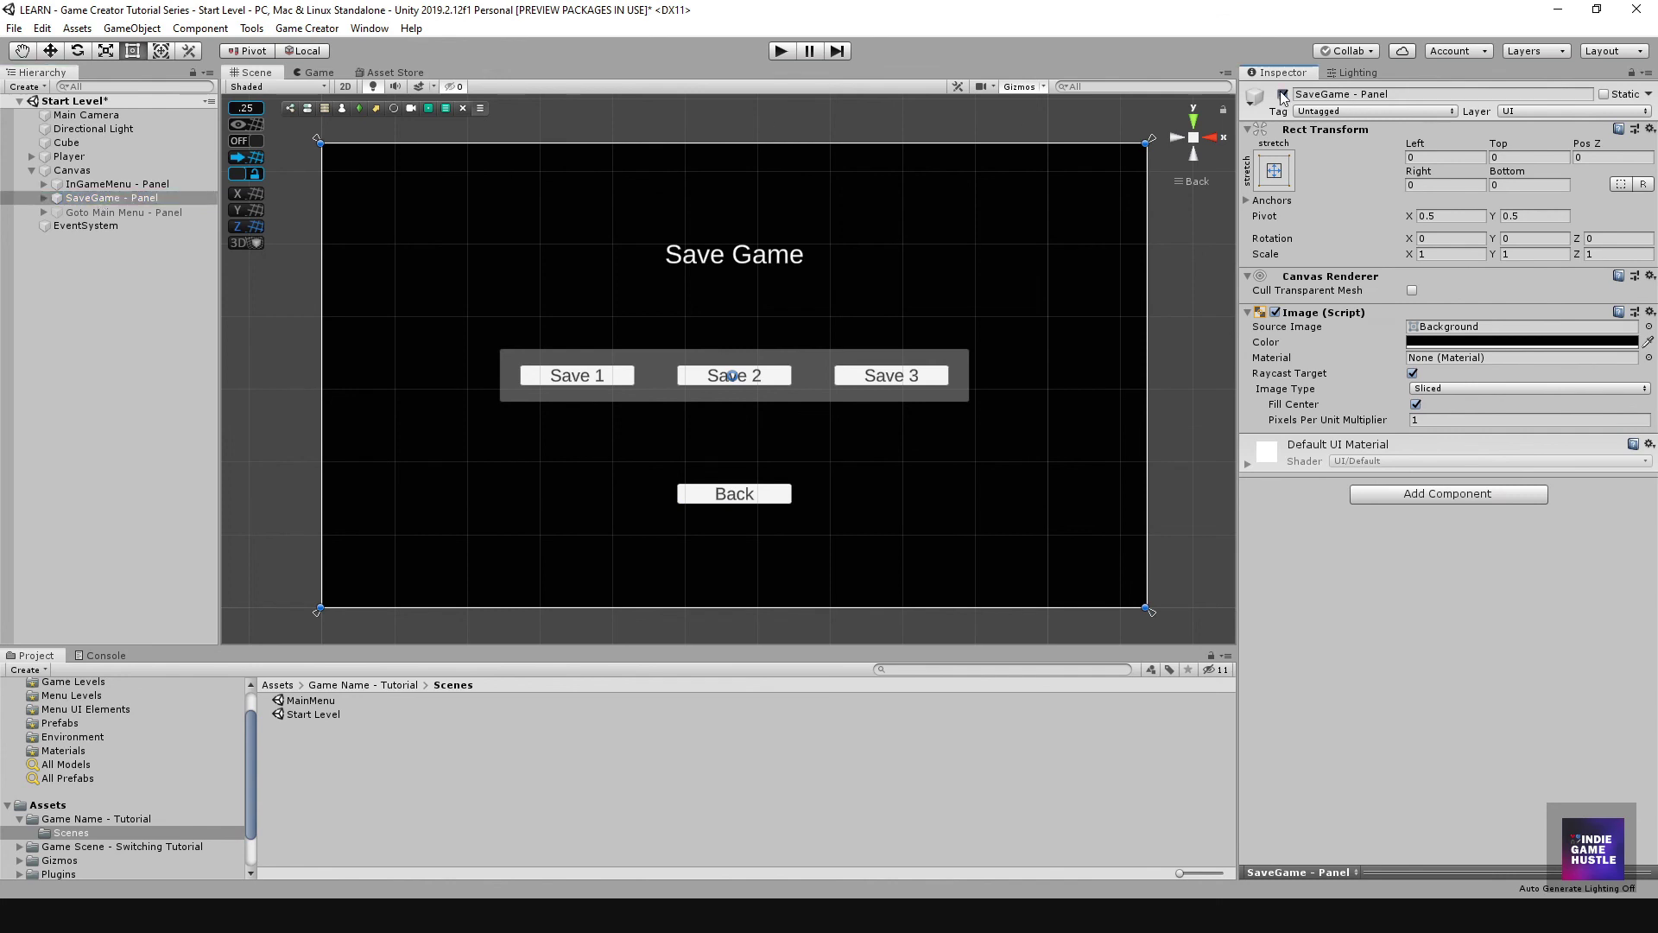
Step: Select InGameMenu - Panel in the Hierarchy, with its Resume, Save and Quit menu showing
{"action": "left_click", "coordinate": [163, 252]}
{"action": "left_click", "coordinate": [120, 184]}
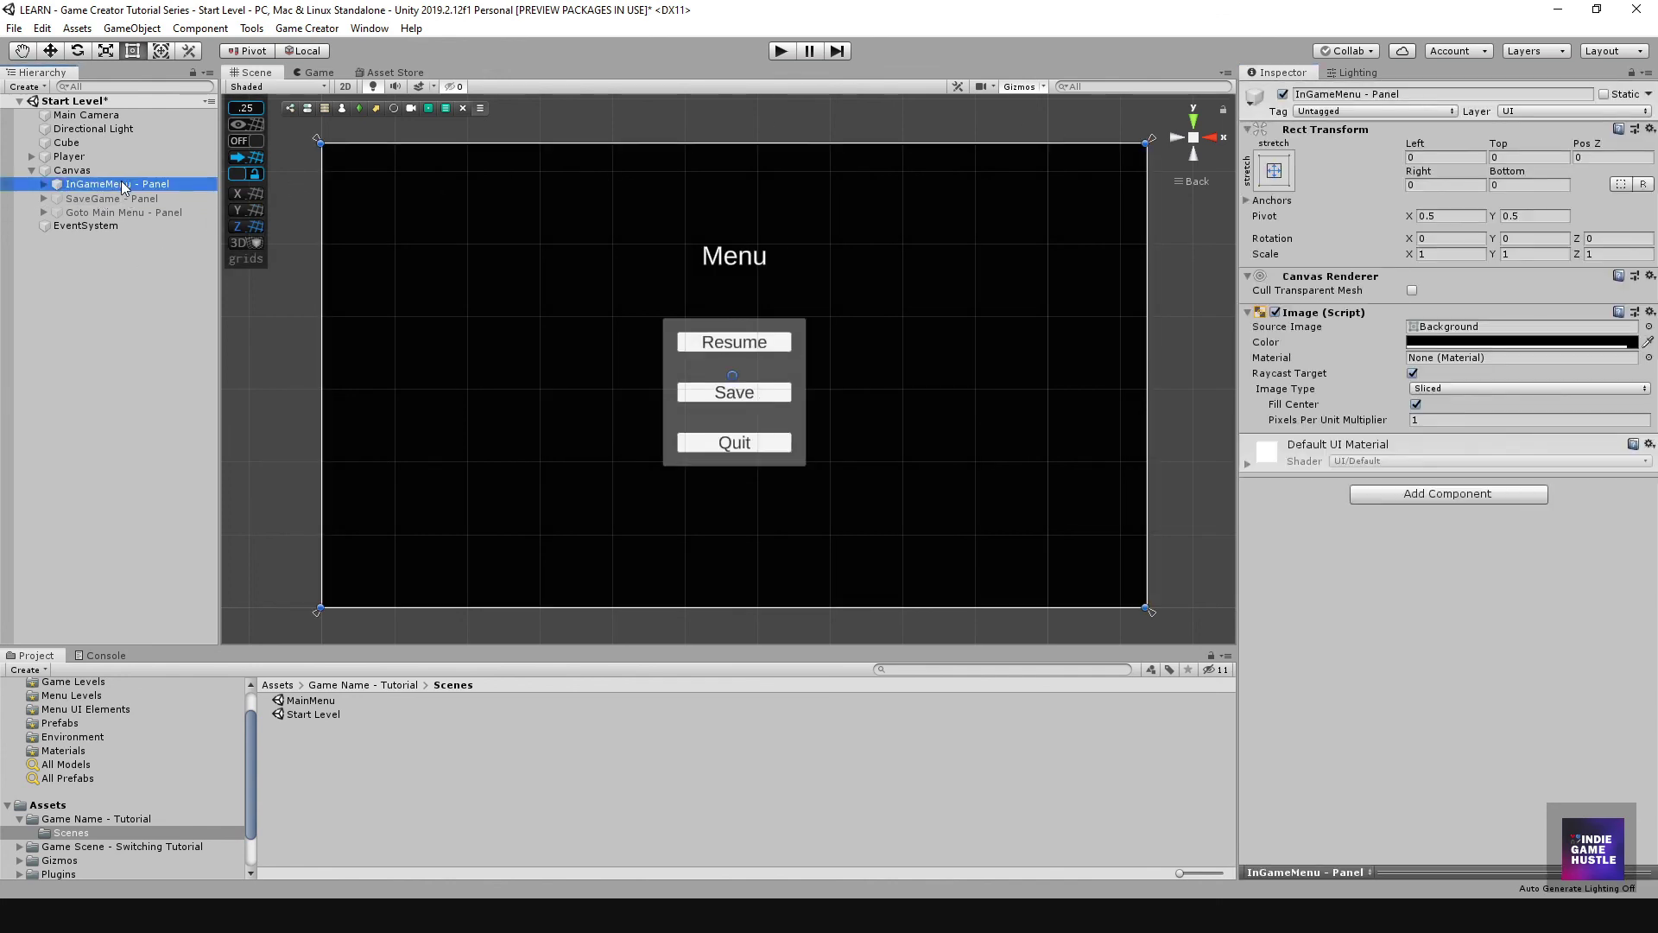
{"action": "left_click", "coordinate": [115, 198]}
{"action": "key", "text": "Down"}
{"action": "left_click", "coordinate": [116, 186]}
{"action": "left_click", "coordinate": [72, 170]}
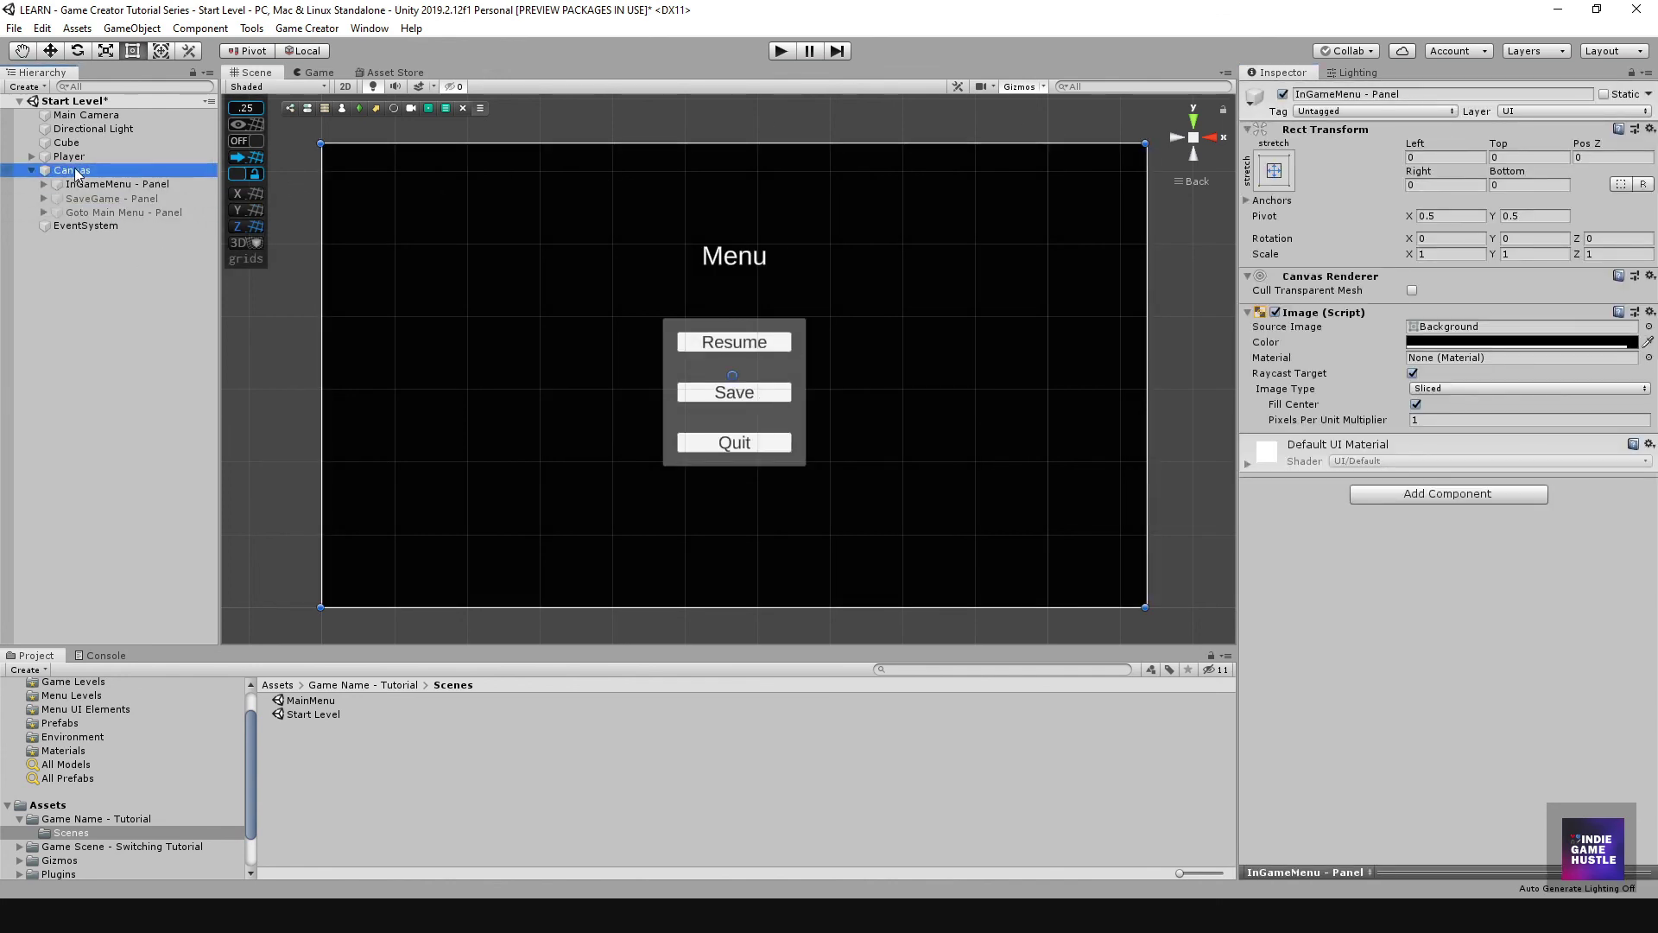
{"action": "left_click", "coordinate": [82, 186]}
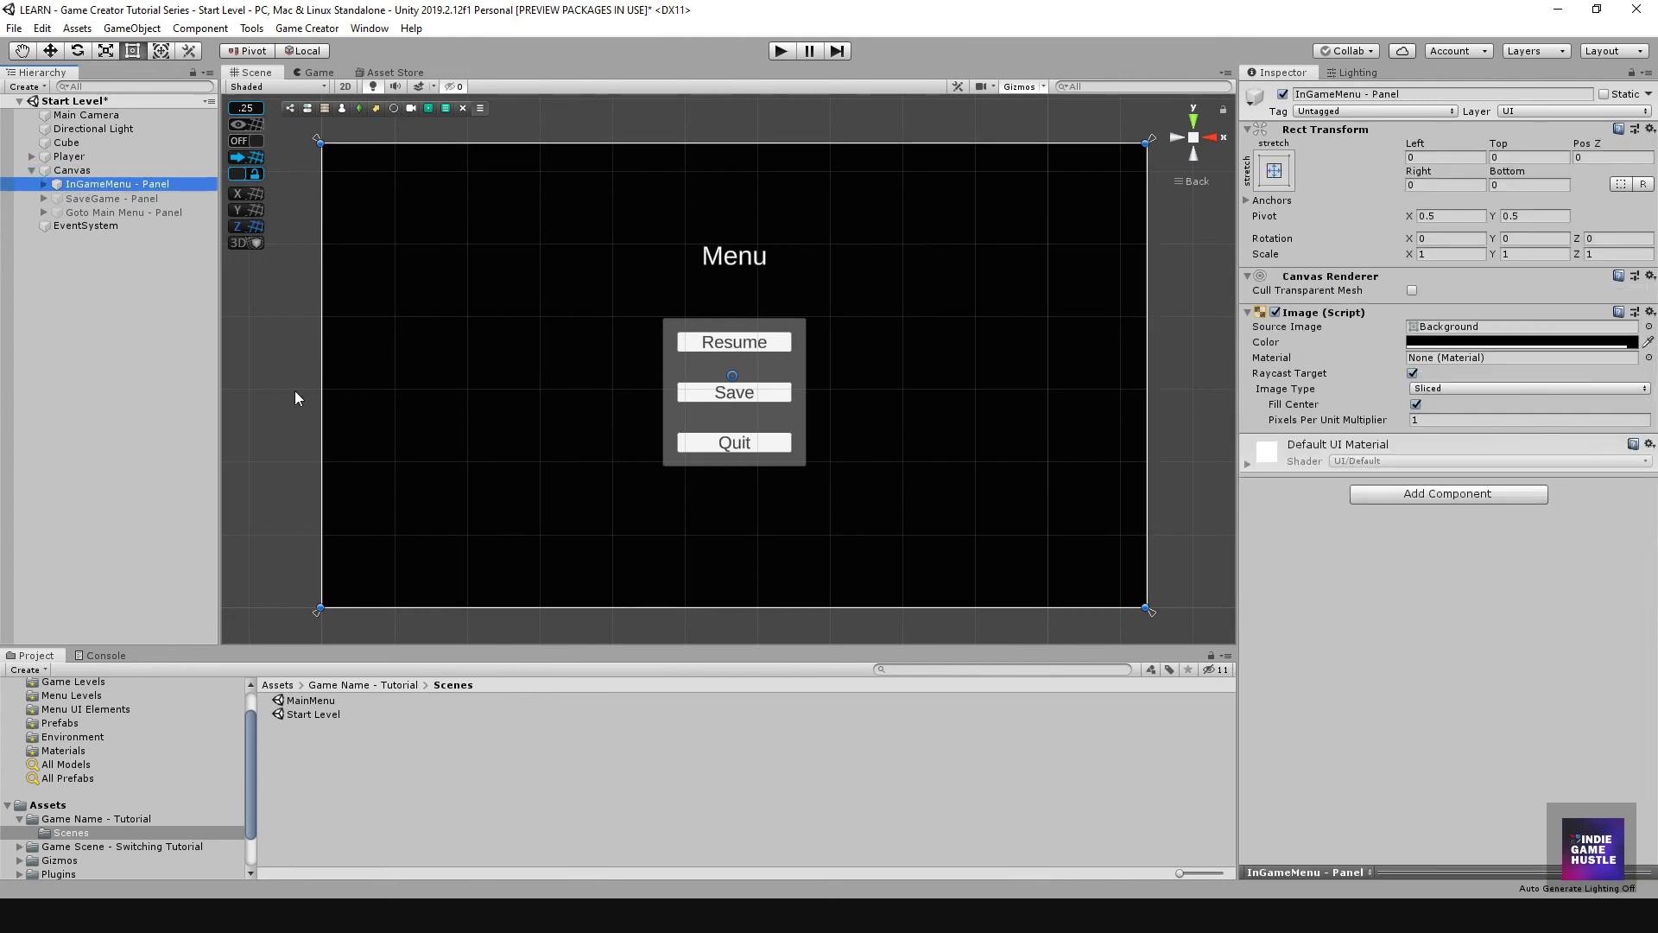